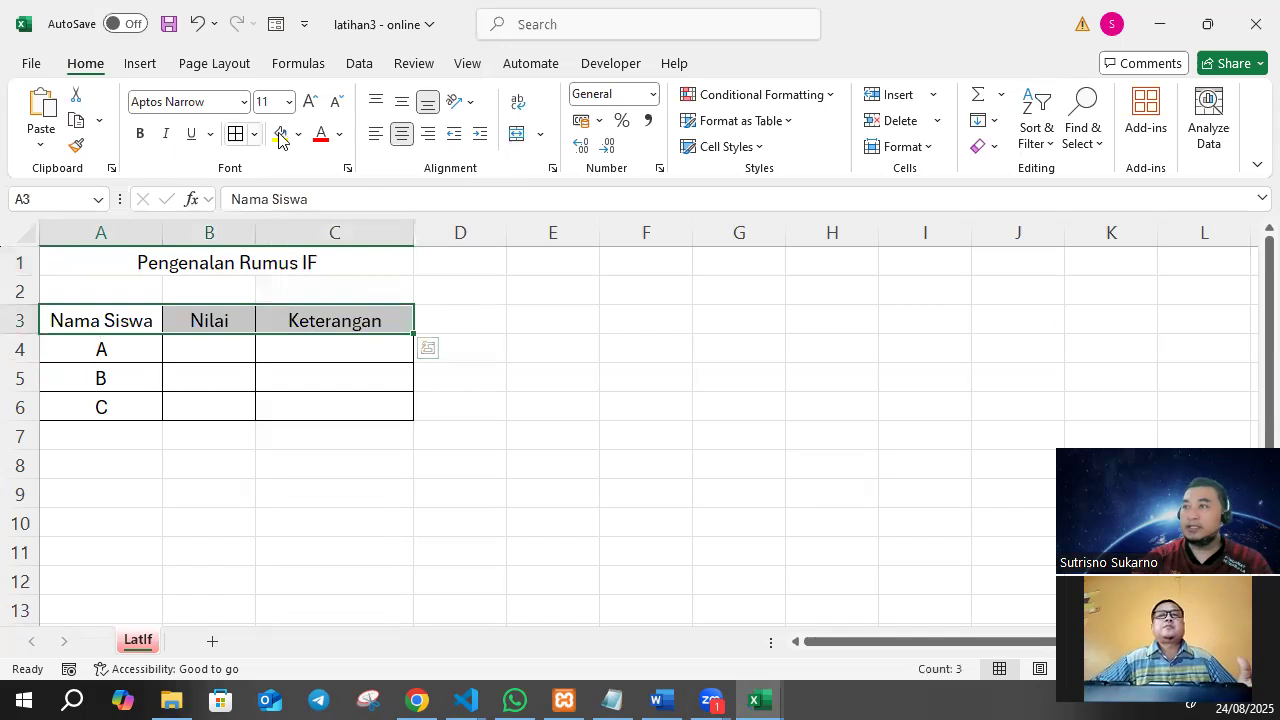
Bold the table header row A3:C3 and the merged title in row 1, and fill the title yellow.
{"action": "left_click", "coordinate": [141, 134]}
{"action": "left_click", "coordinate": [177, 262]}
{"action": "left_click", "coordinate": [141, 134]}
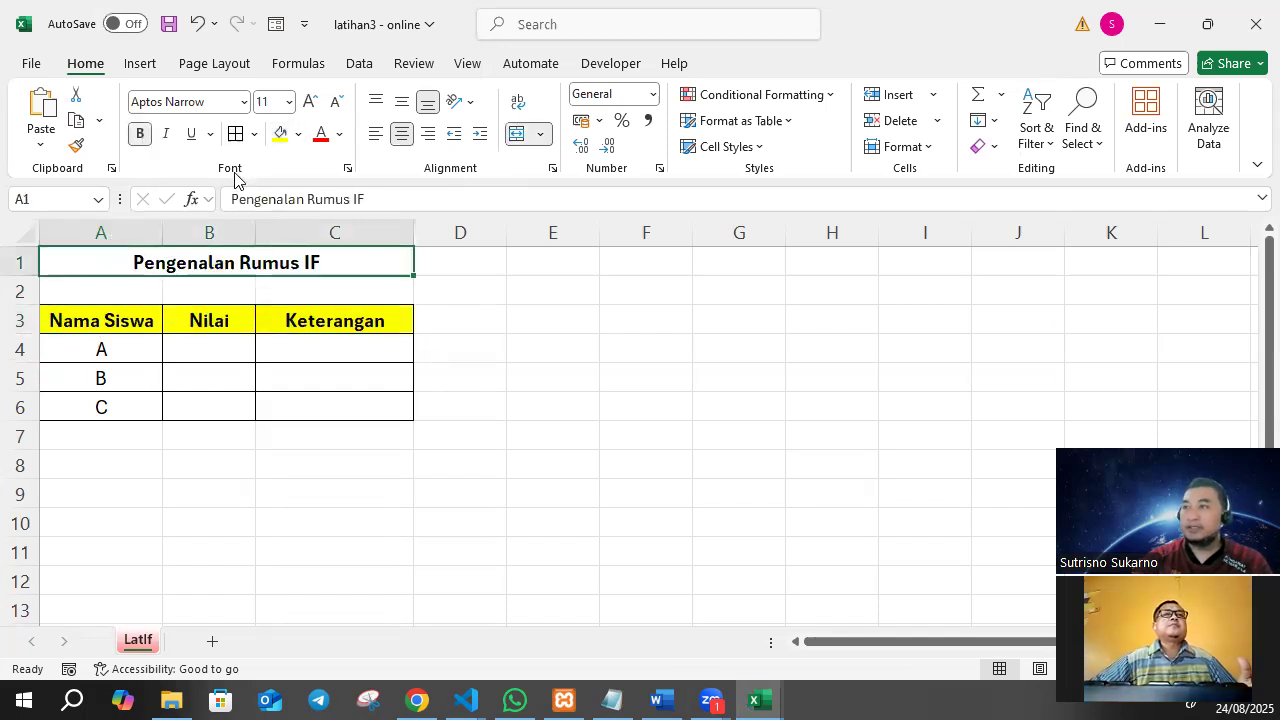
{"action": "left_click", "coordinate": [280, 133]}
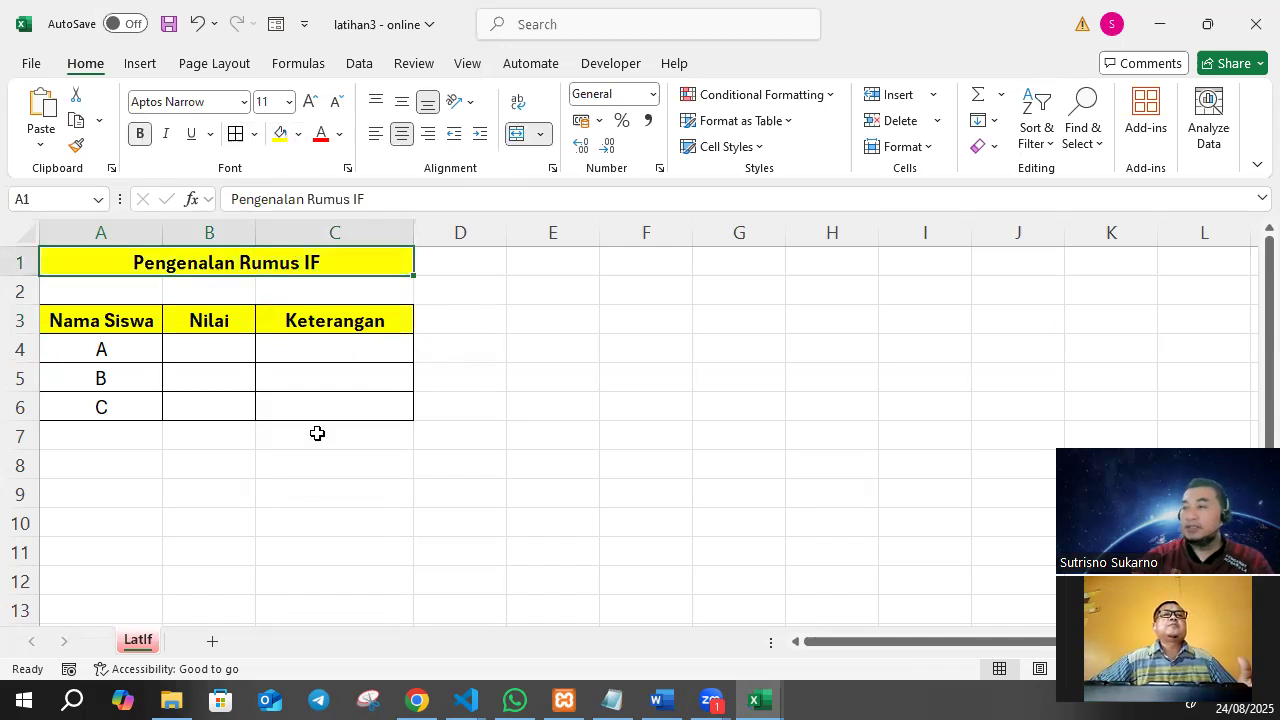
Enter "Jika nilai 60 keatas maka Lulus" in A8 and merge and center it across A8:C8.
{"action": "left_click", "coordinate": [329, 347]}
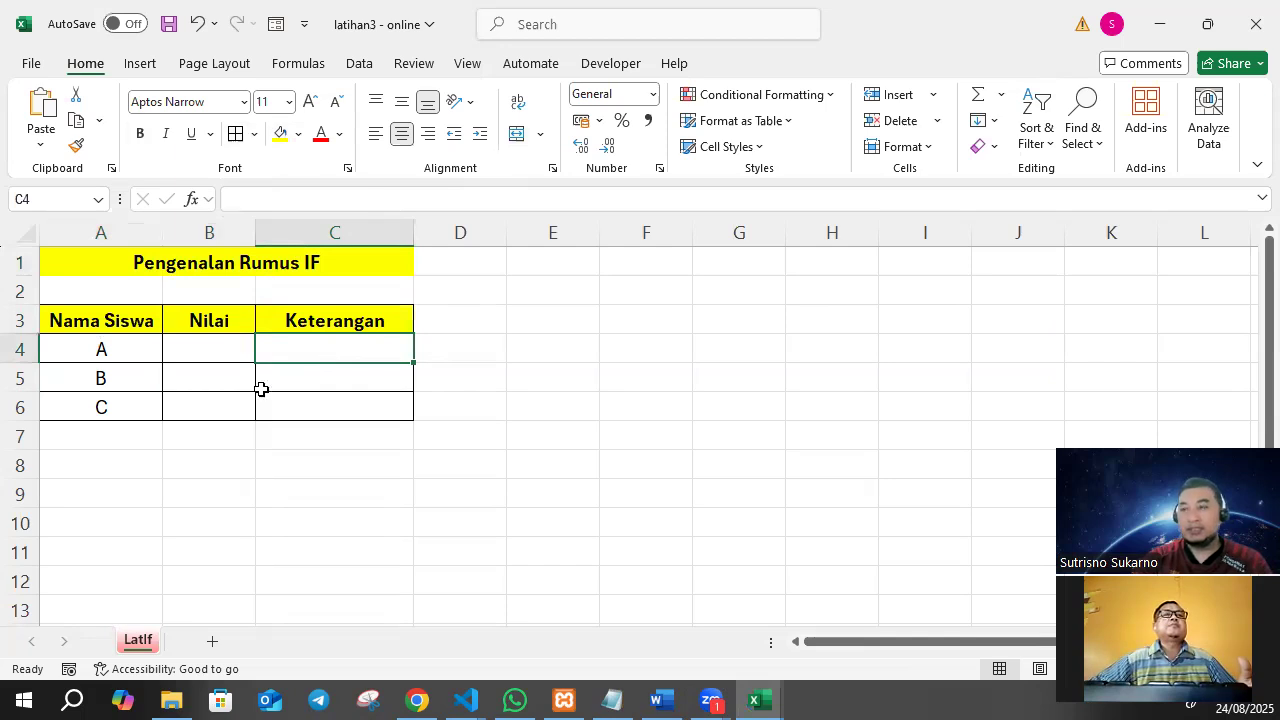
{"action": "left_click", "coordinate": [83, 453]}
{"action": "type", "text": "Jika"}
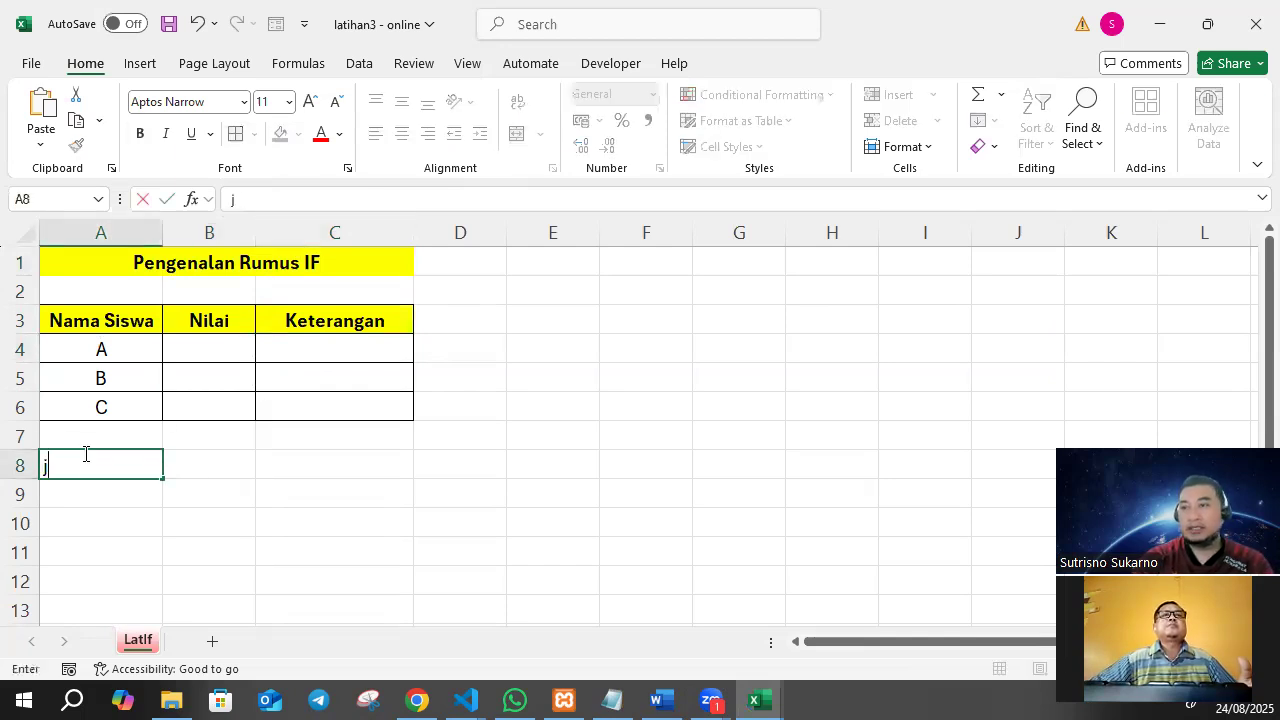
{"action": "type", "text": " nila"}
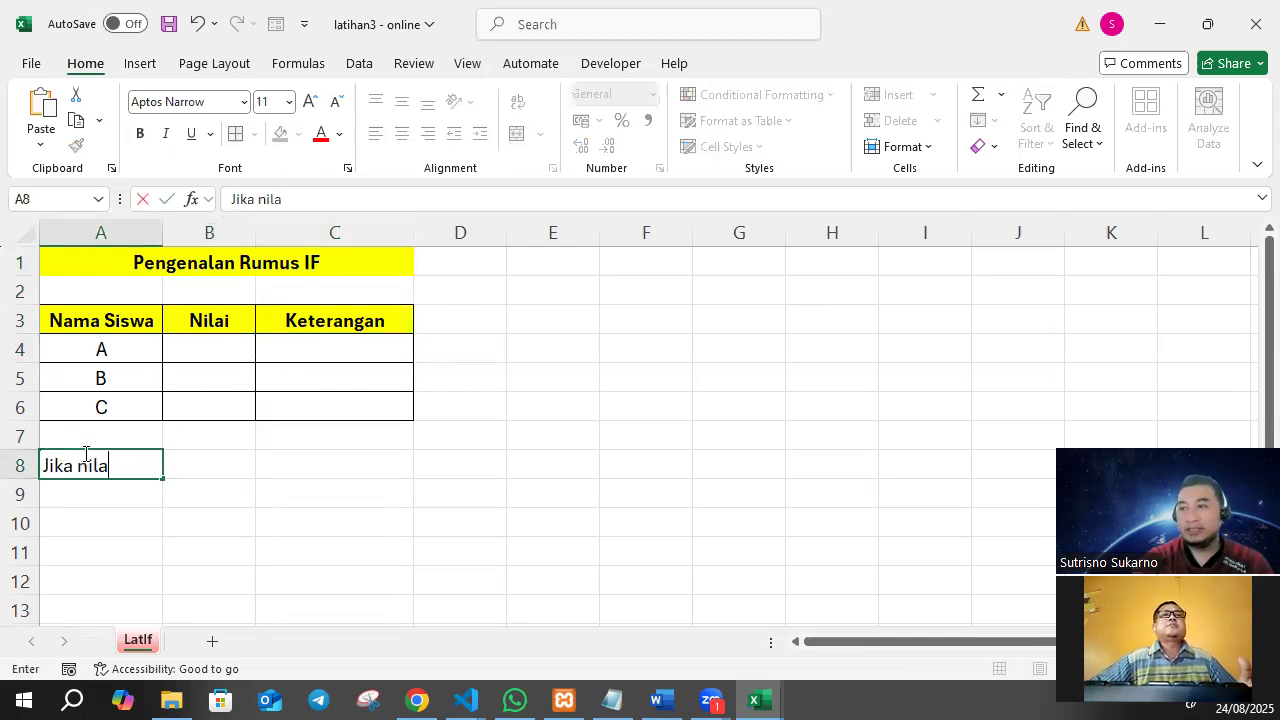
{"action": "type", "text": "i 60 ke"}
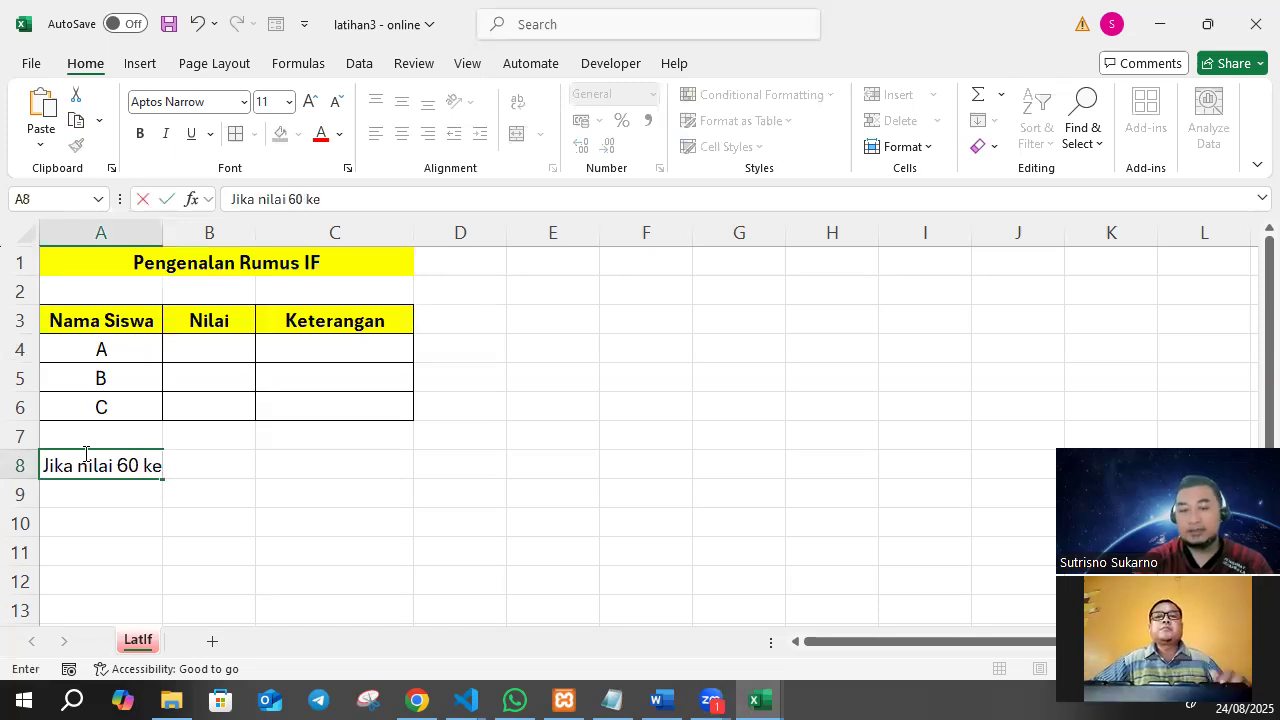
{"action": "type", "text": "atas maka Lulus"}
{"action": "key", "text": "Return"}
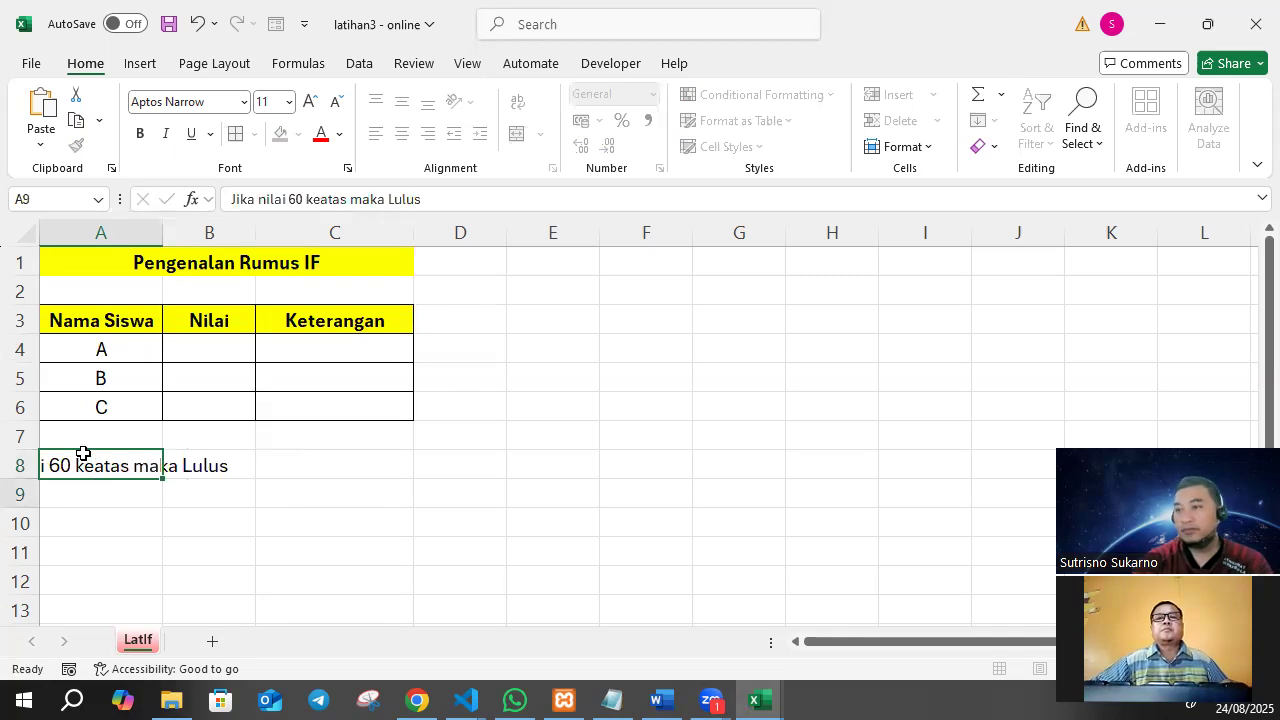
{"action": "left_click_drag", "start_coordinate": [110, 462], "coordinate": [300, 451]}
{"action": "left_click", "coordinate": [516, 133]}
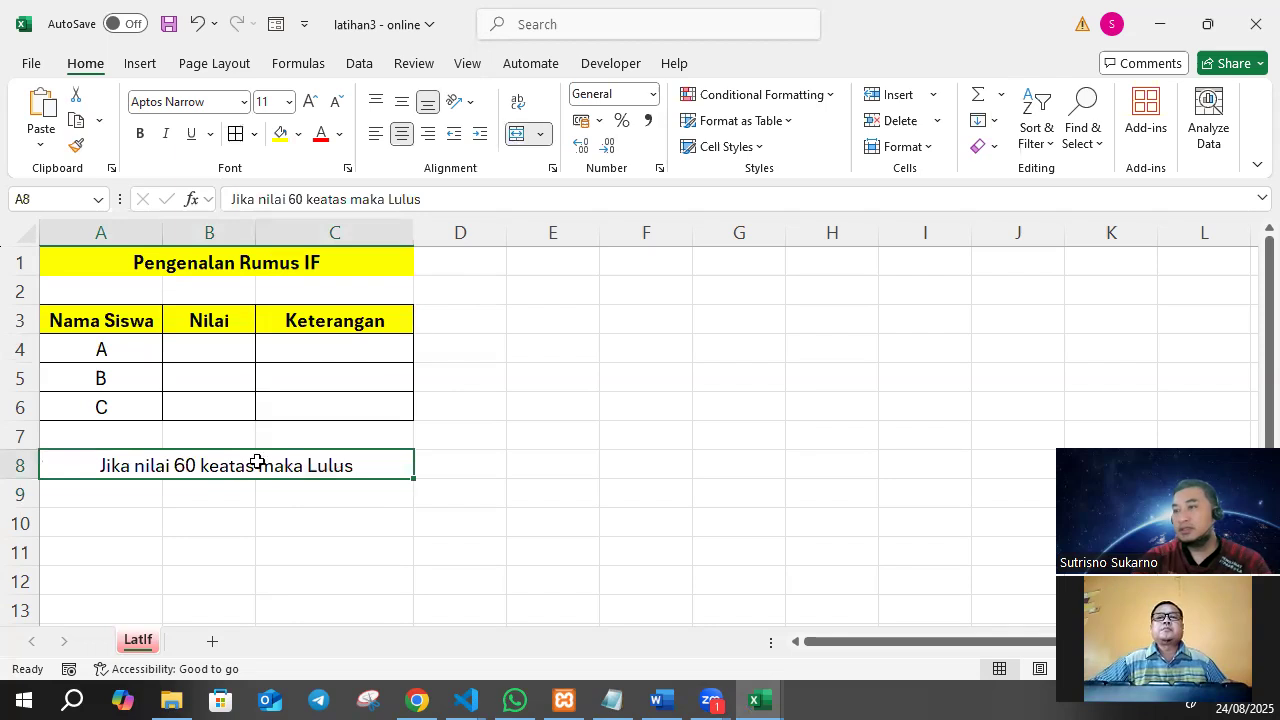
Merge and center A9:C9 and enter "Selain itu Gagal" in it.
{"action": "left_click_drag", "start_coordinate": [124, 494], "coordinate": [344, 488]}
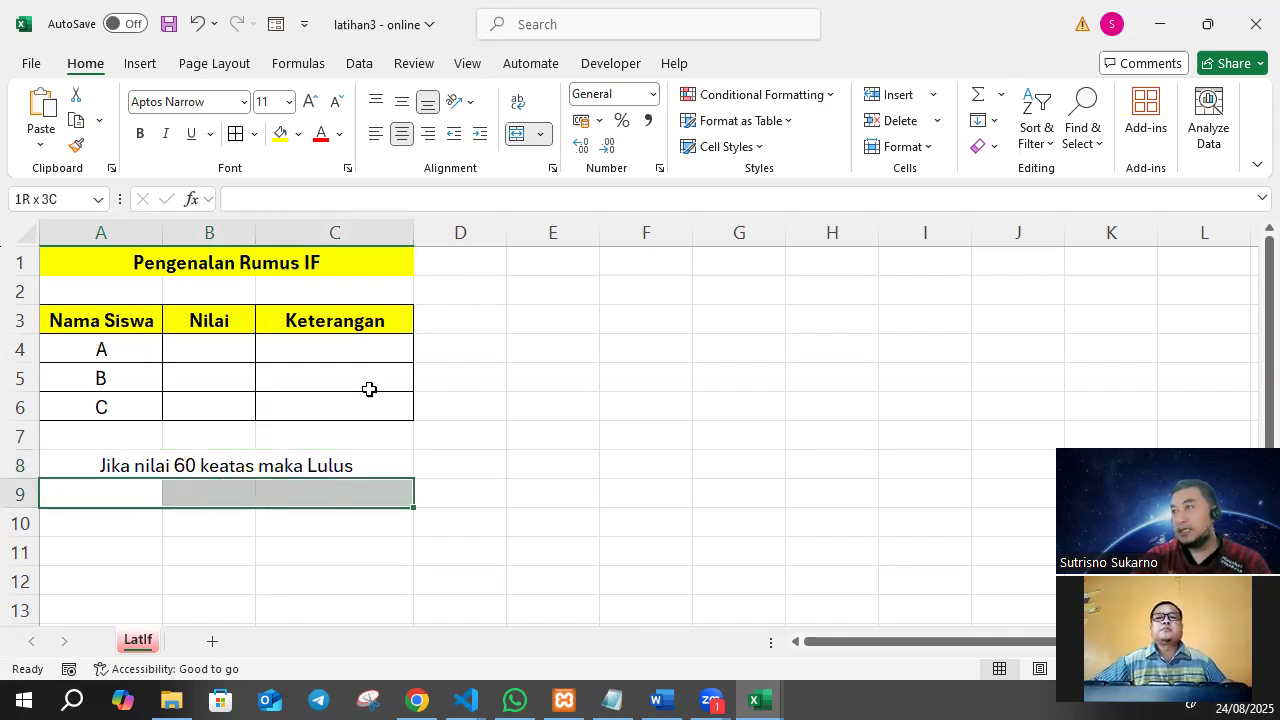
{"action": "left_click", "coordinate": [516, 133]}
{"action": "type", "text": "Selain"}
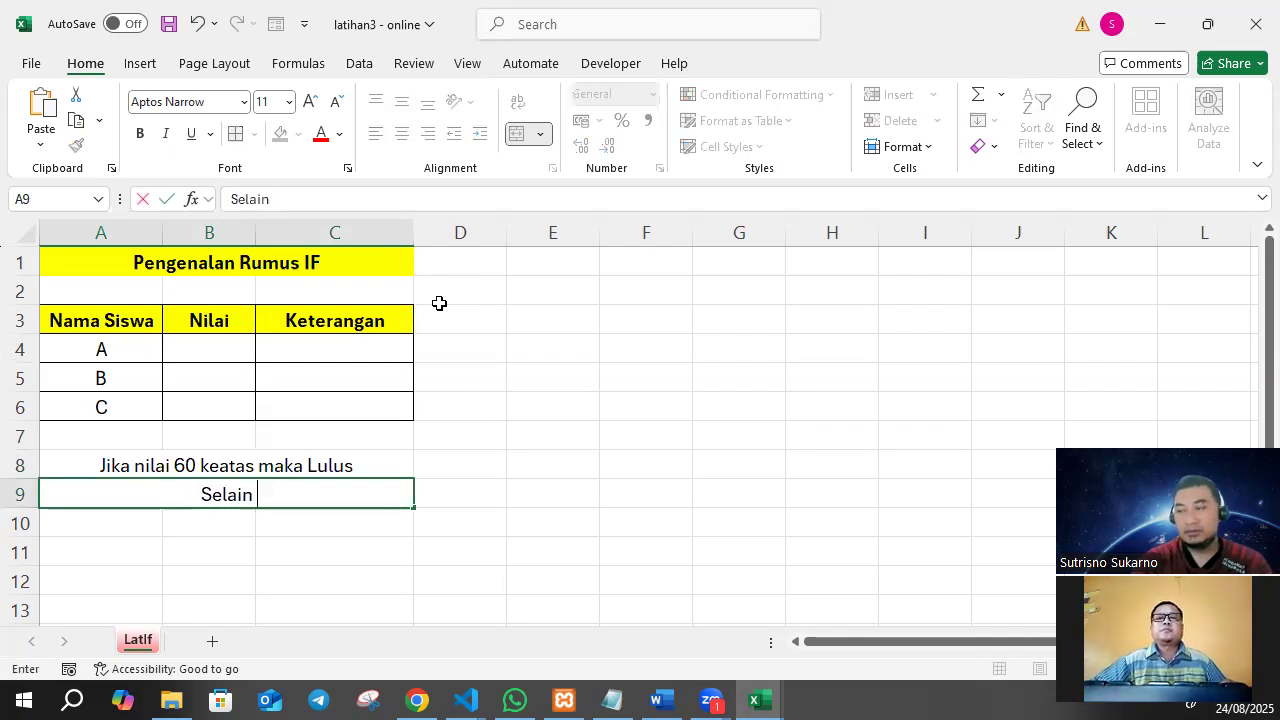
{"action": "type", "text": " itu Gagal"}
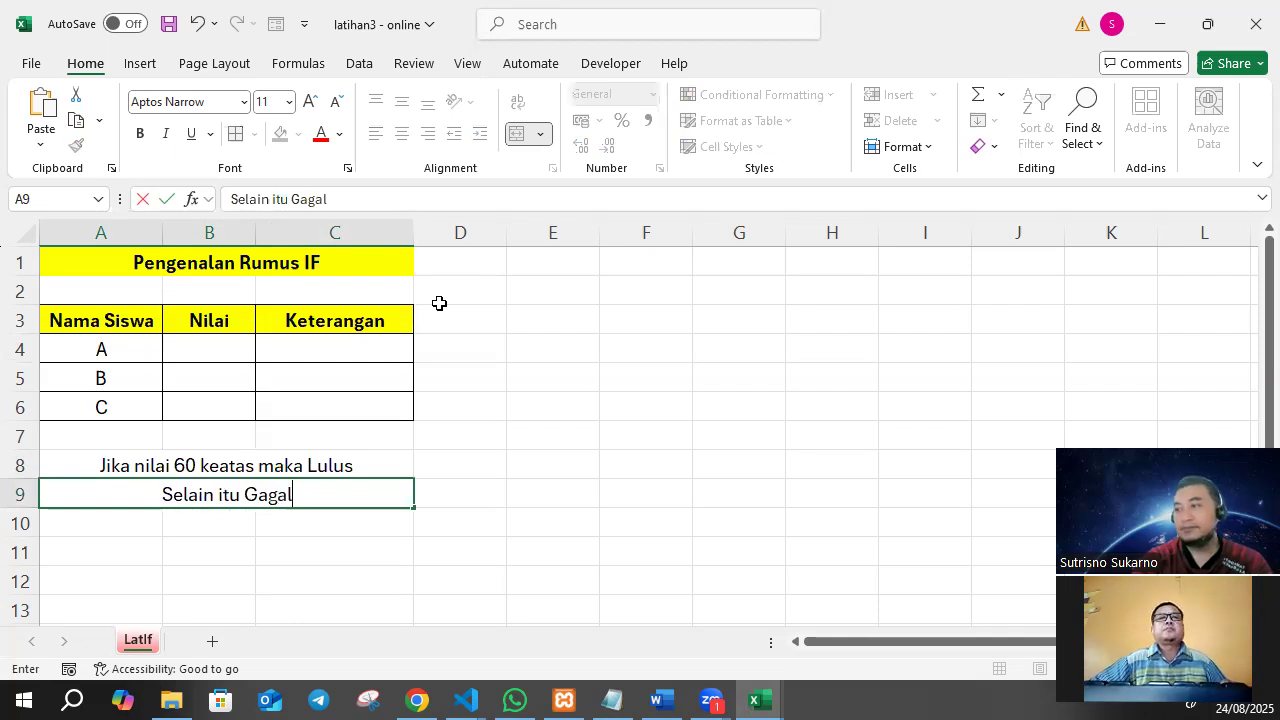
{"action": "key", "text": "Return"}
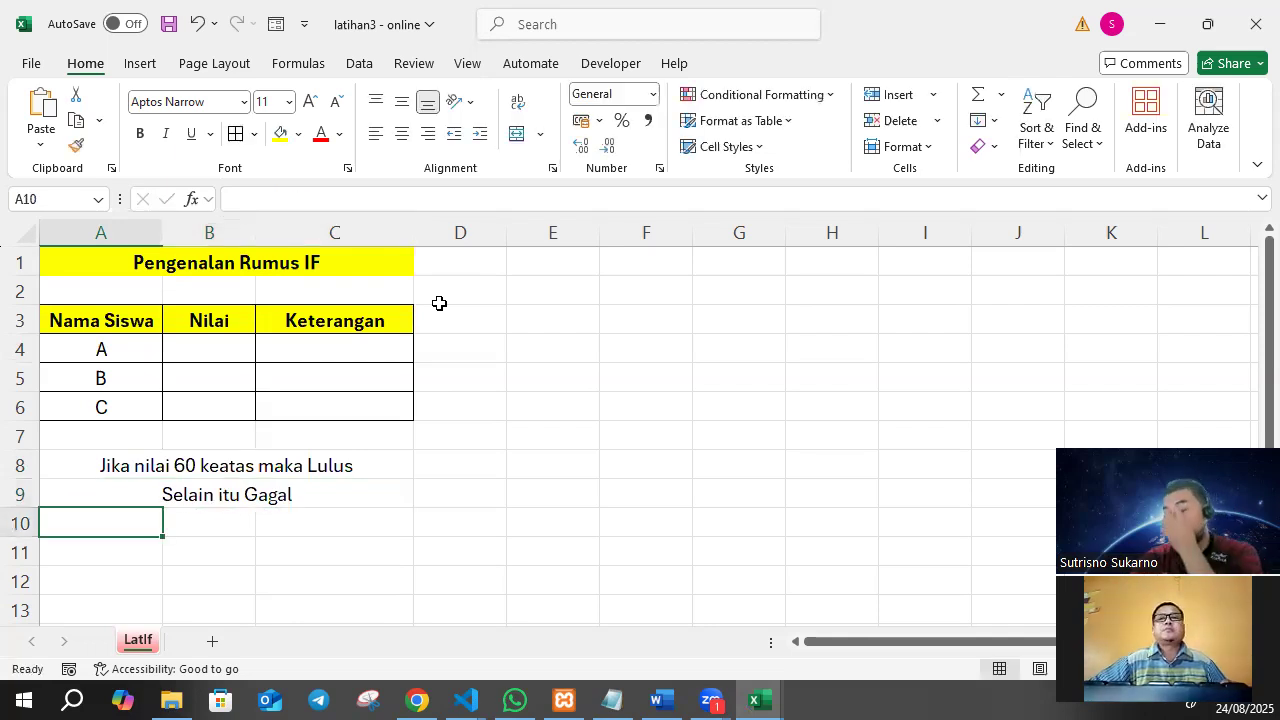
Fill the two merged rule rows, 8 and 9, with yellow.
{"action": "left_click", "coordinate": [347, 483]}
{"action": "left_click_drag", "start_coordinate": [347, 483], "coordinate": [350, 495]}
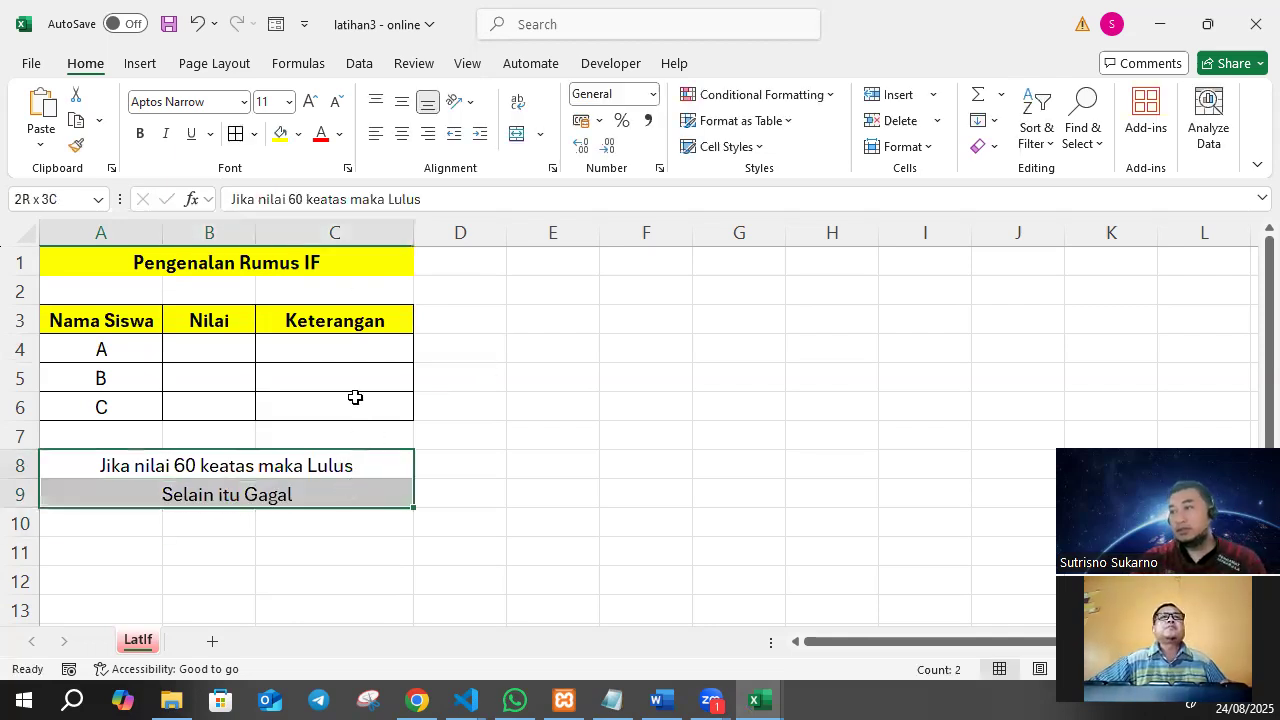
{"action": "left_click", "coordinate": [280, 133]}
{"action": "left_click", "coordinate": [545, 365]}
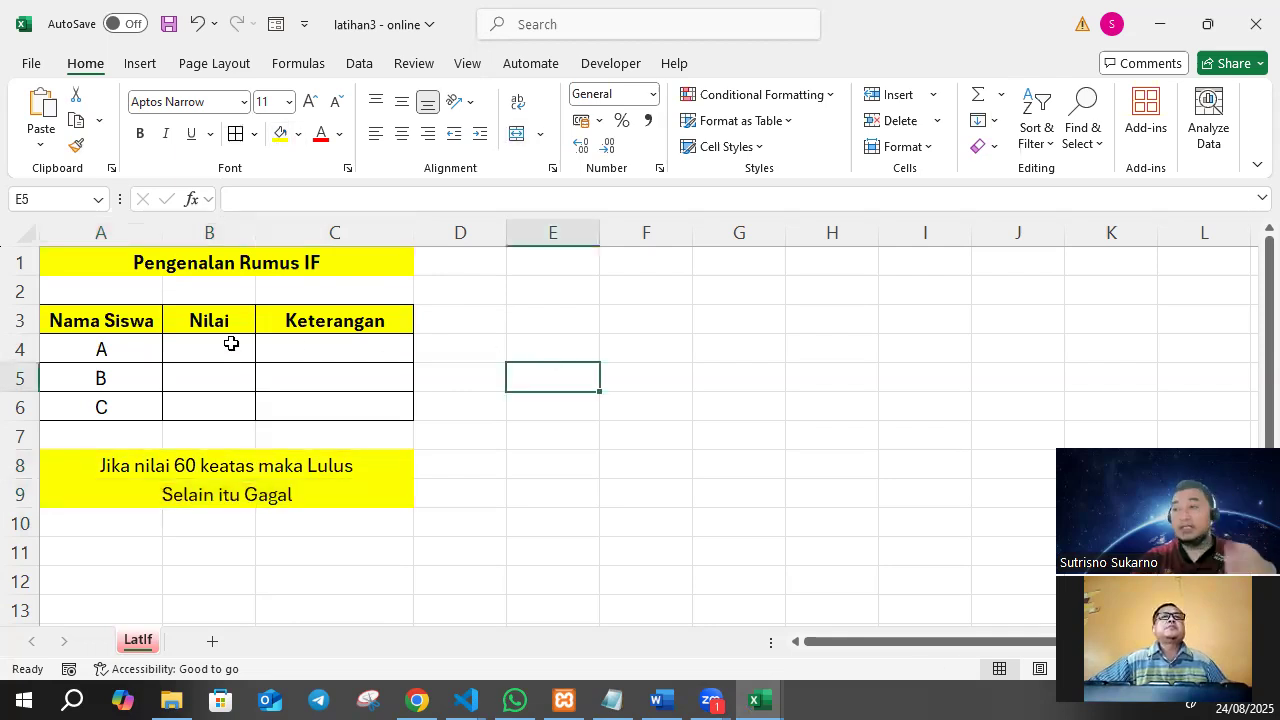
Enter the Nilai scores 65, 70 and 55 for students A, B and C in B4:B6.
{"action": "left_click", "coordinate": [231, 344]}
{"action": "type", "text": "65"}
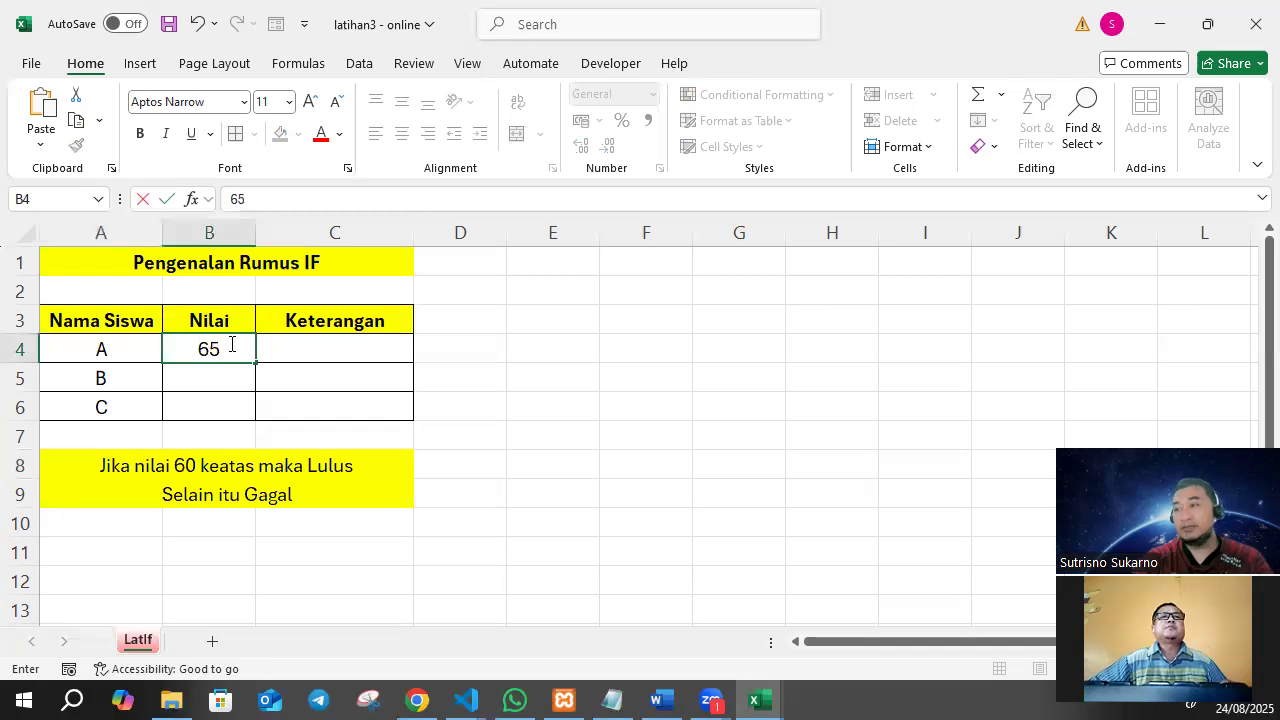
{"action": "key", "text": "Return"}
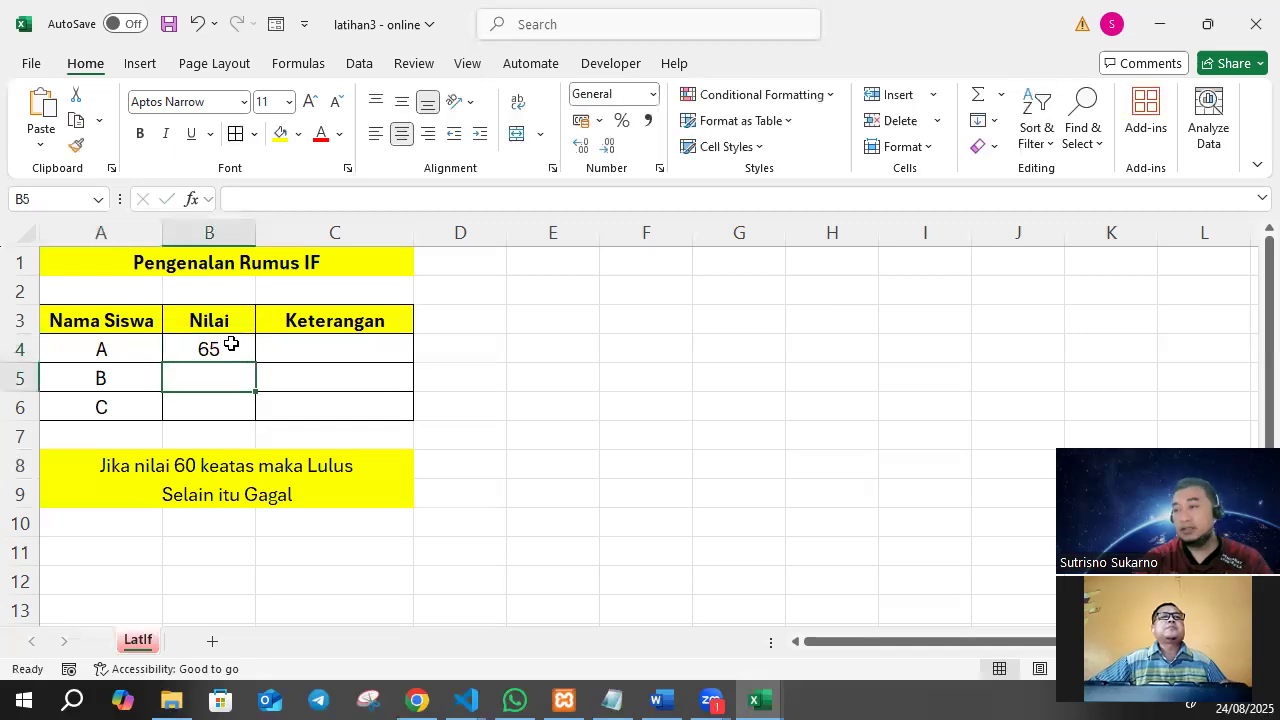
{"action": "type", "text": "70"}
{"action": "key", "text": "Return"}
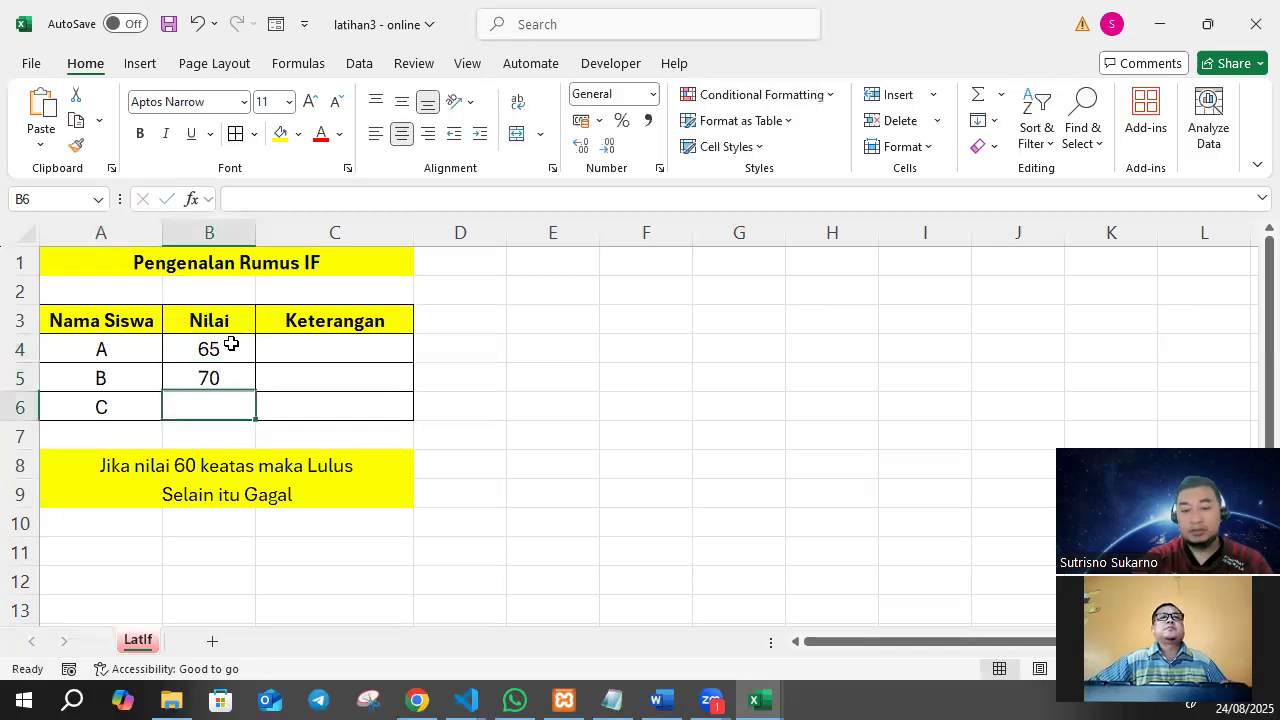
{"action": "type", "text": "55"}
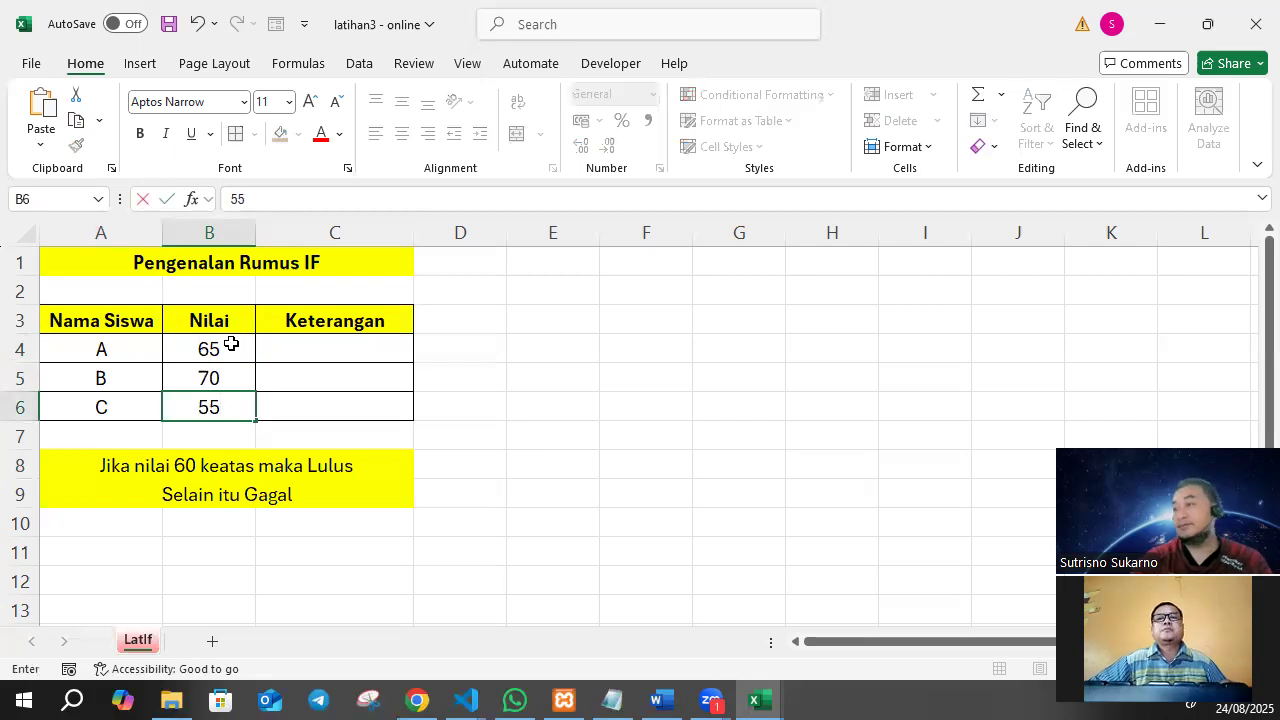
{"action": "left_click", "coordinate": [508, 322]}
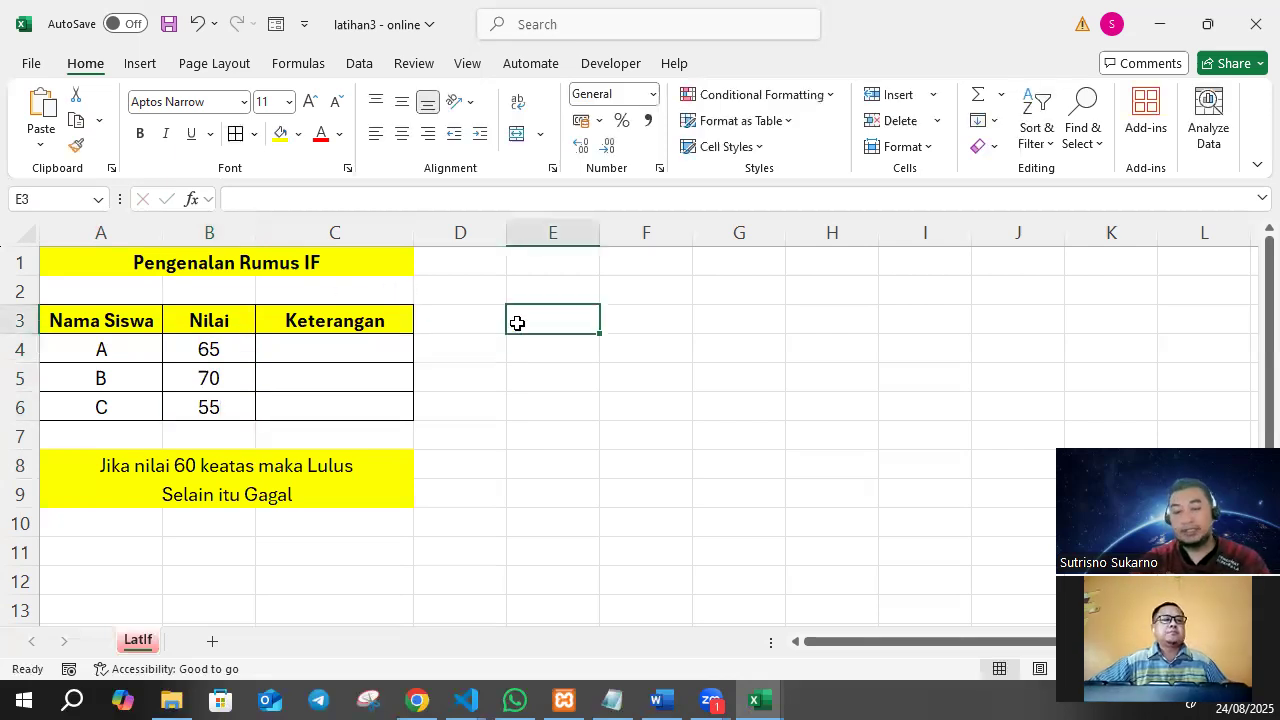
{"action": "left_click", "coordinate": [438, 443]}
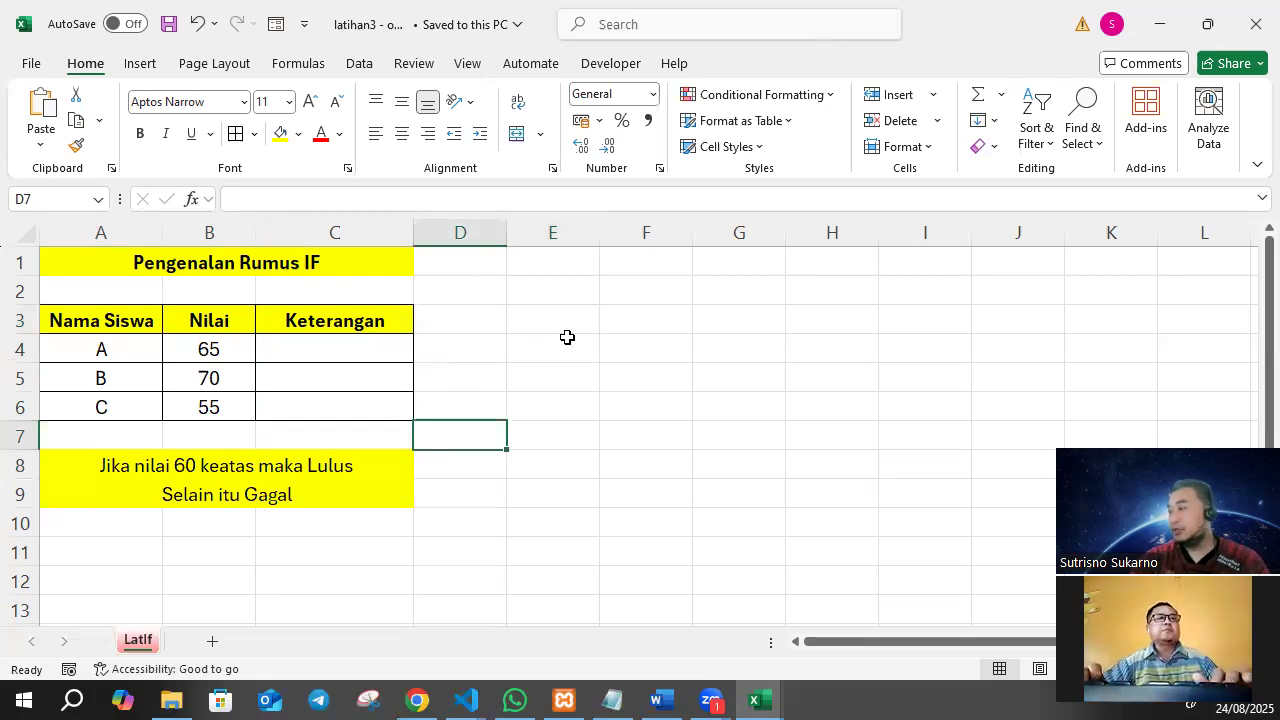
Enter the condition >=60 as text in D8, beside the Lulus rule.
{"action": "left_click", "coordinate": [206, 466]}
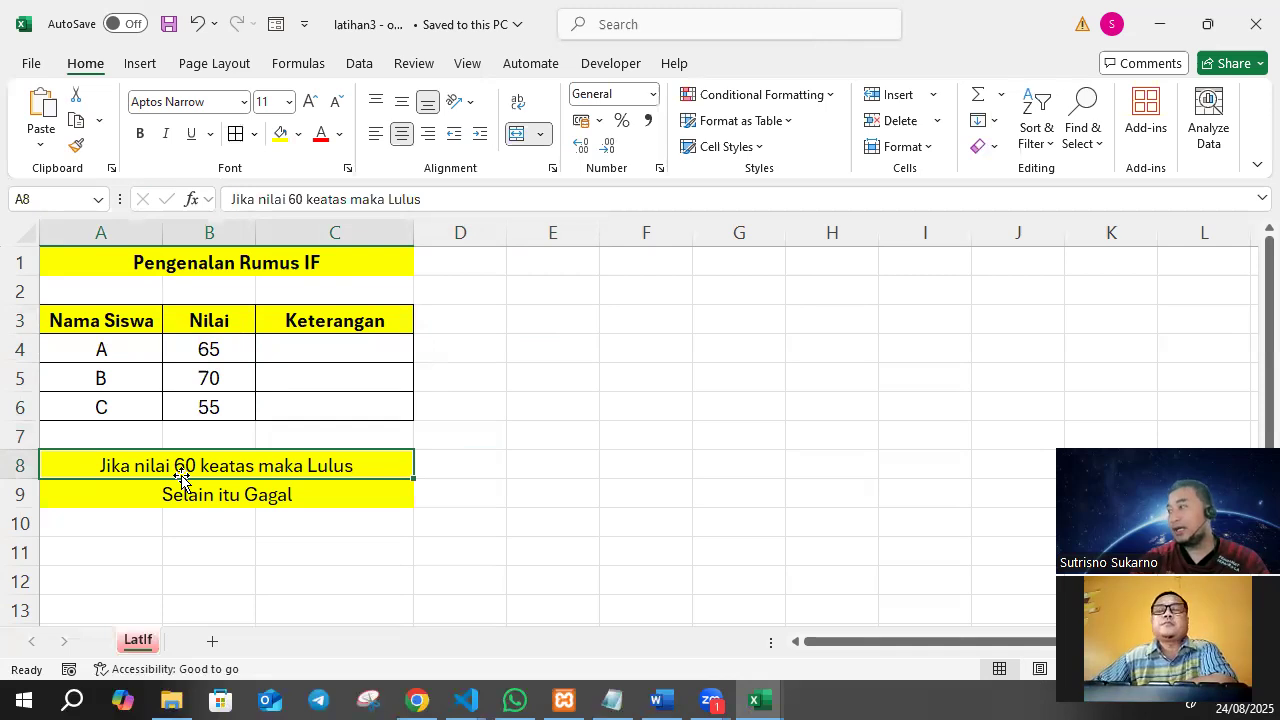
{"action": "left_click", "coordinate": [467, 461]}
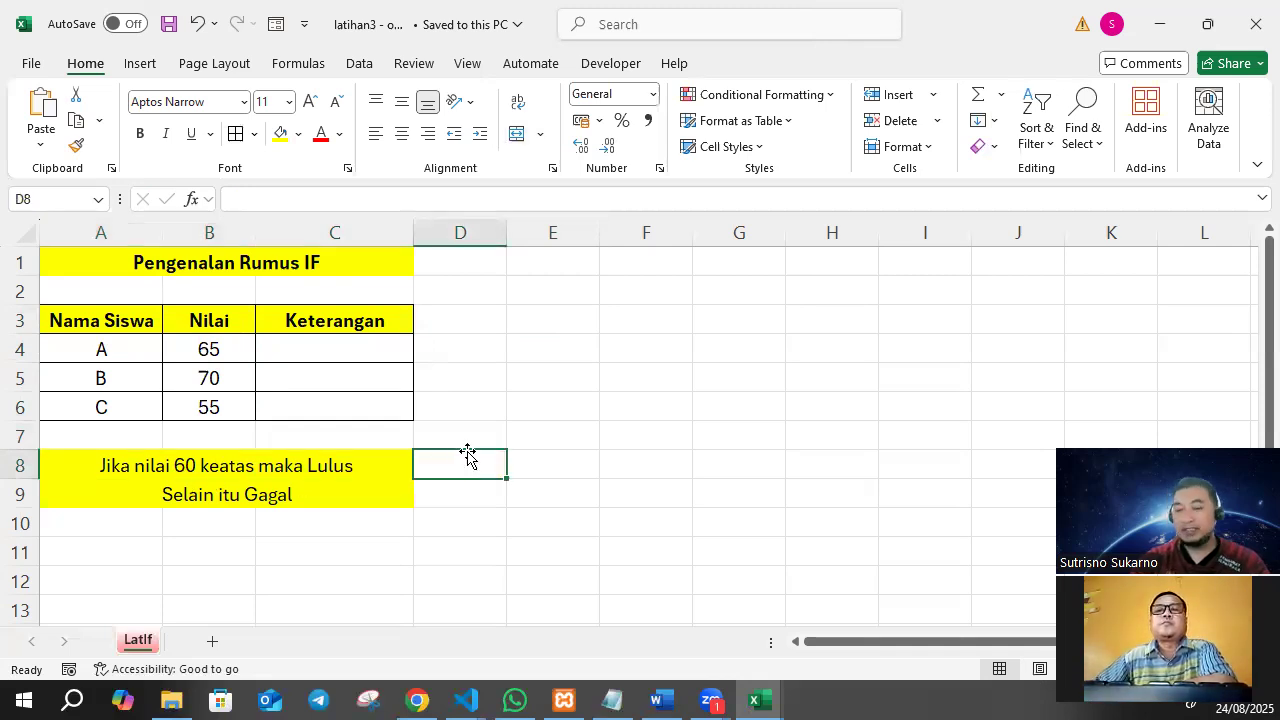
{"action": "type", "text": "'"}
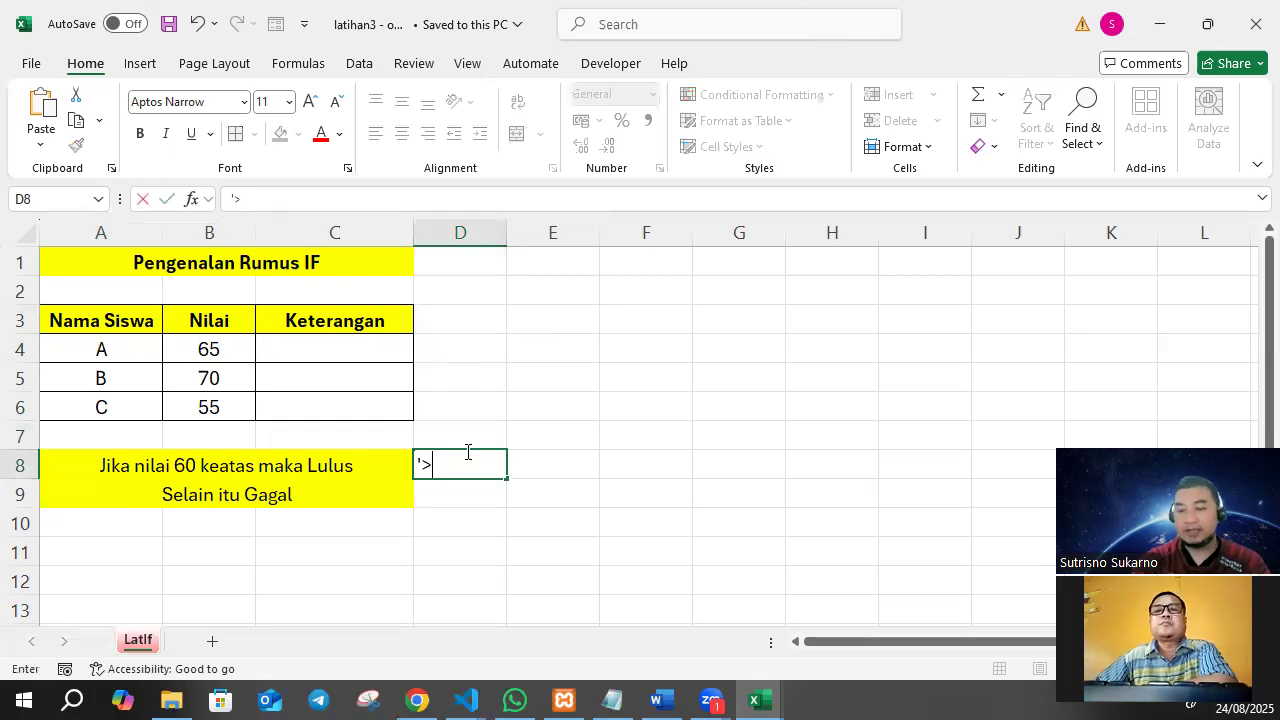
{"action": "type", "text": ">=60"}
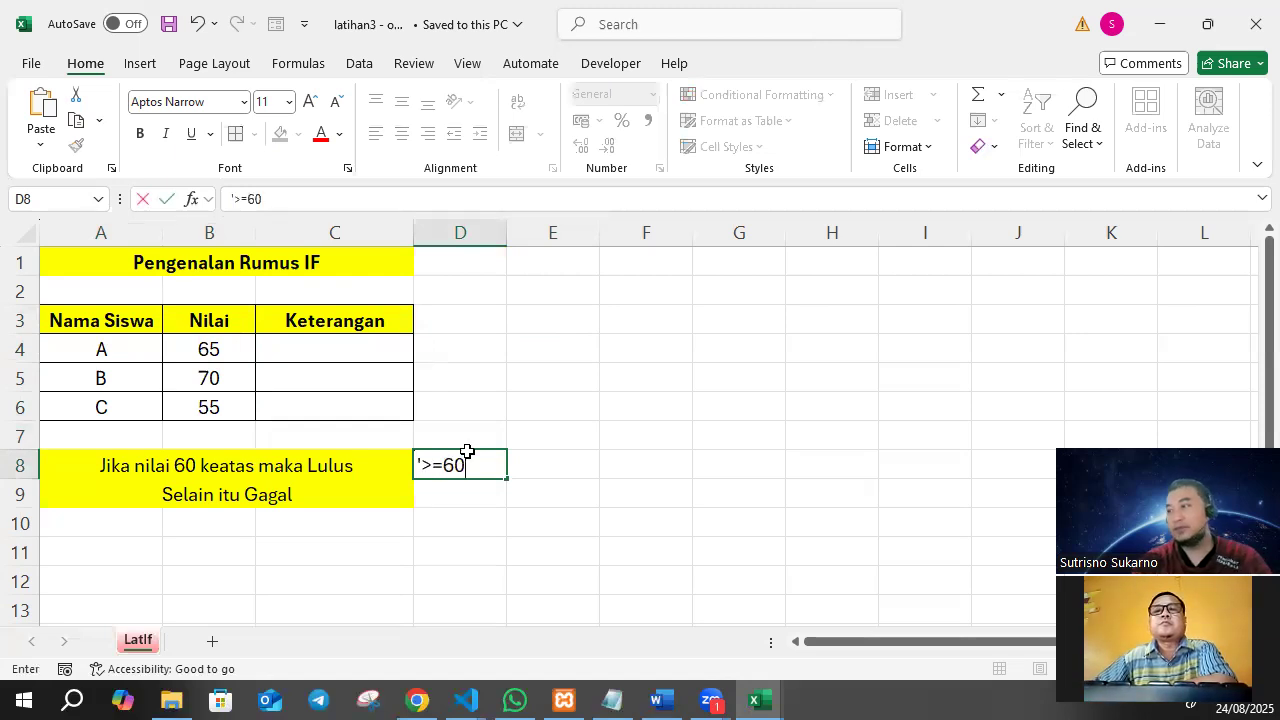
{"action": "key", "text": "Return"}
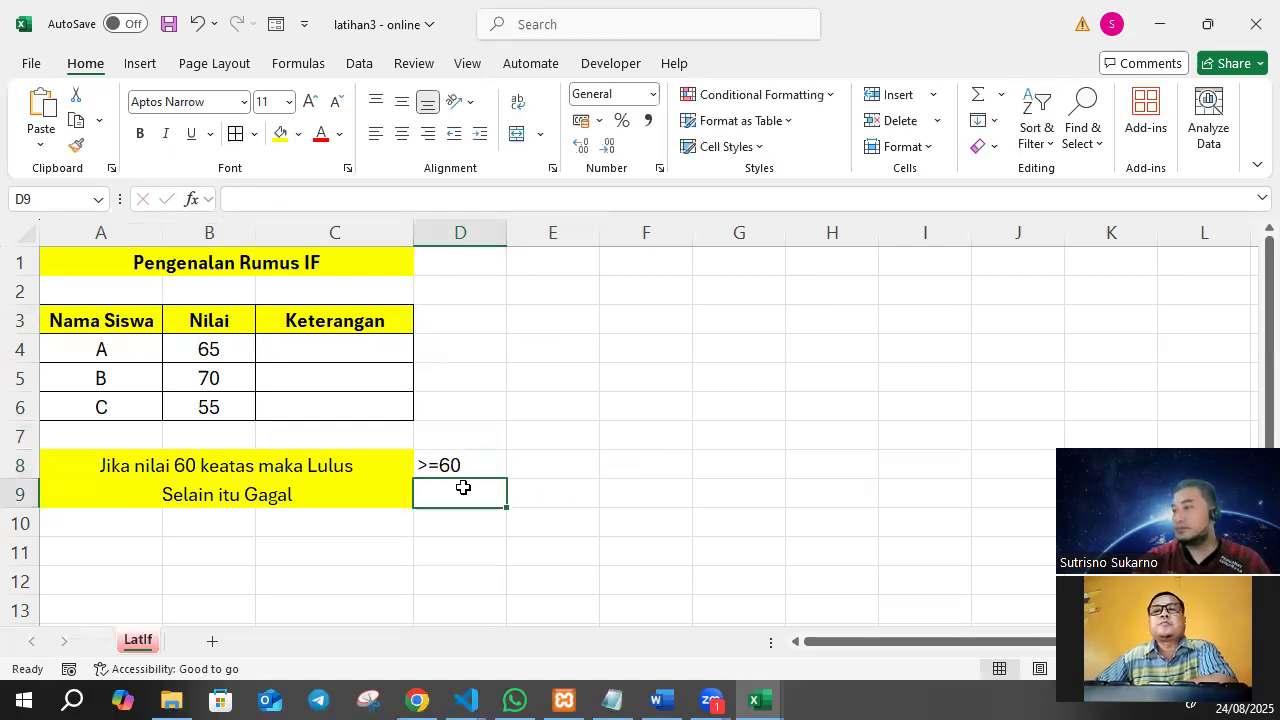
Enter the example values "60,61,62,..." in E8, beside the >=60 condition.
{"action": "left_click", "coordinate": [485, 462]}
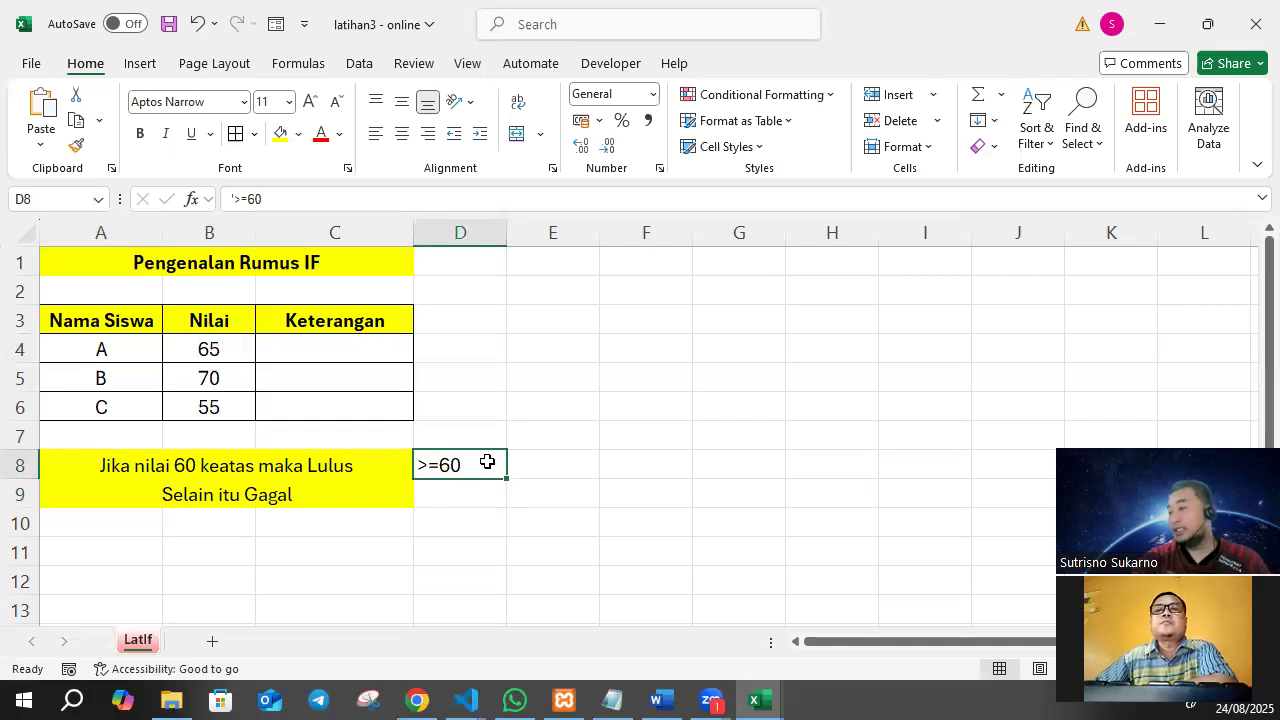
{"action": "left_click", "coordinate": [537, 461]}
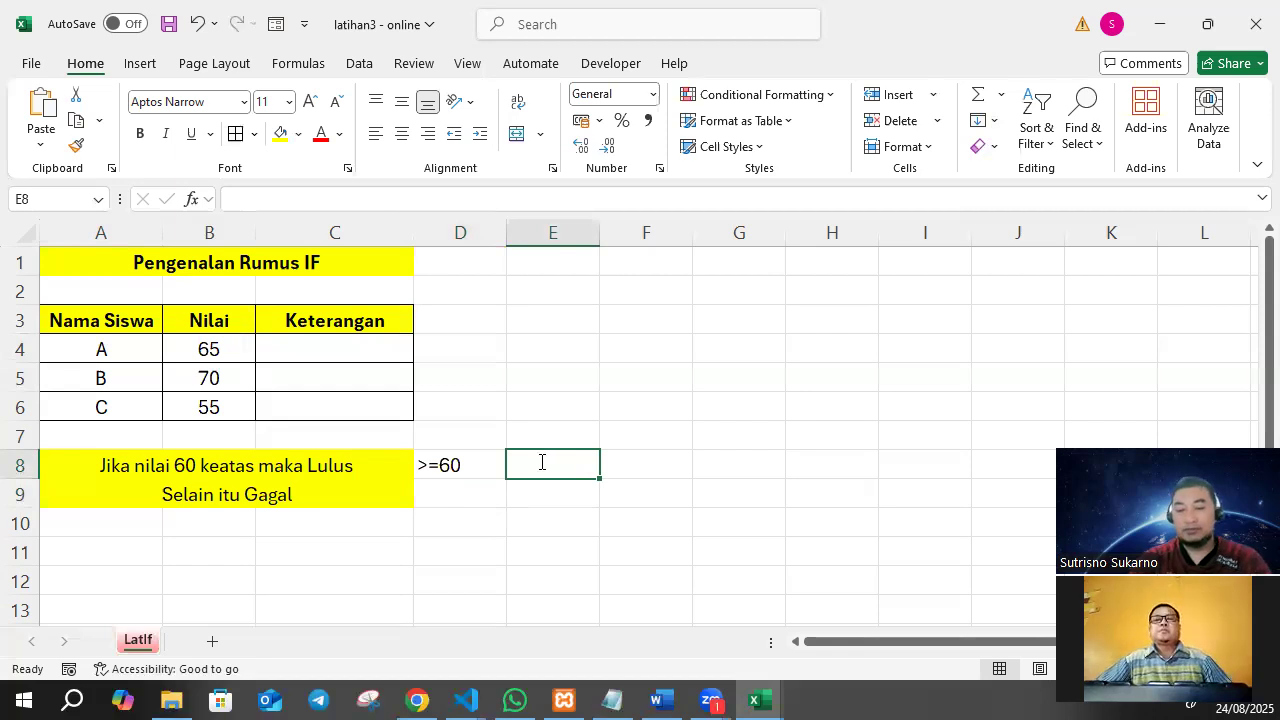
{"action": "type", "text": "60,61,62,..."}
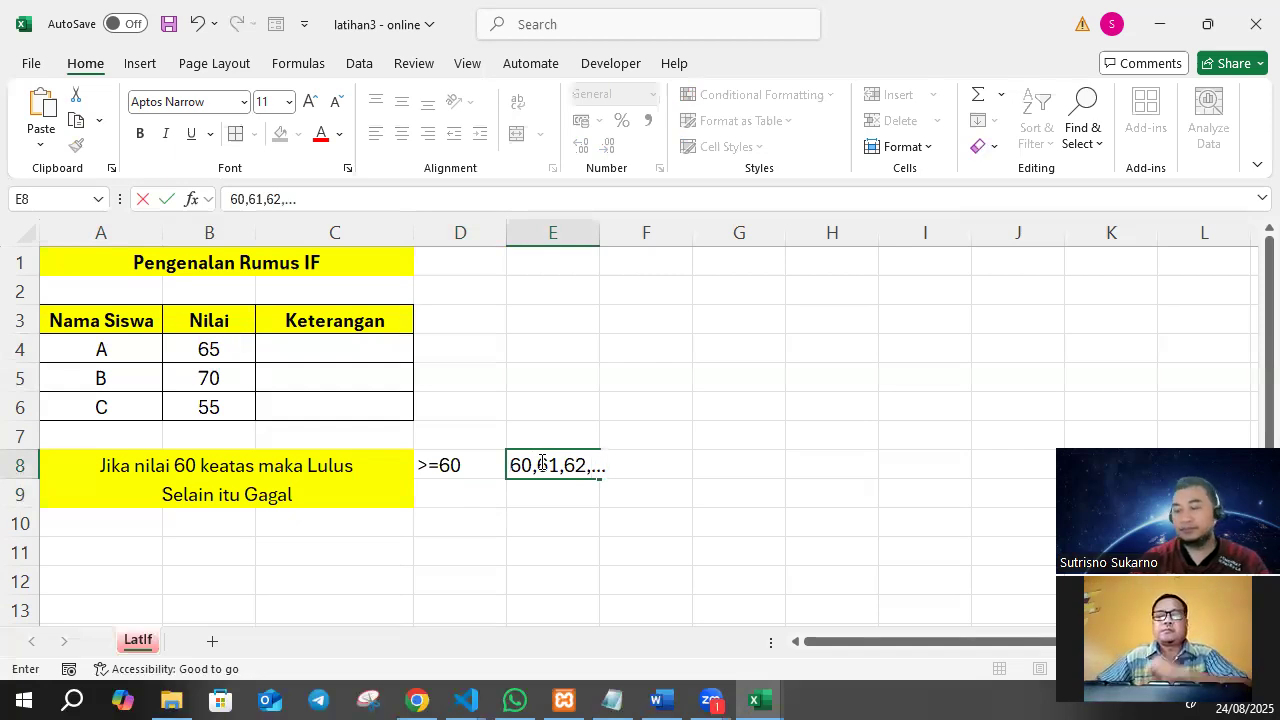
{"action": "key", "text": "Return"}
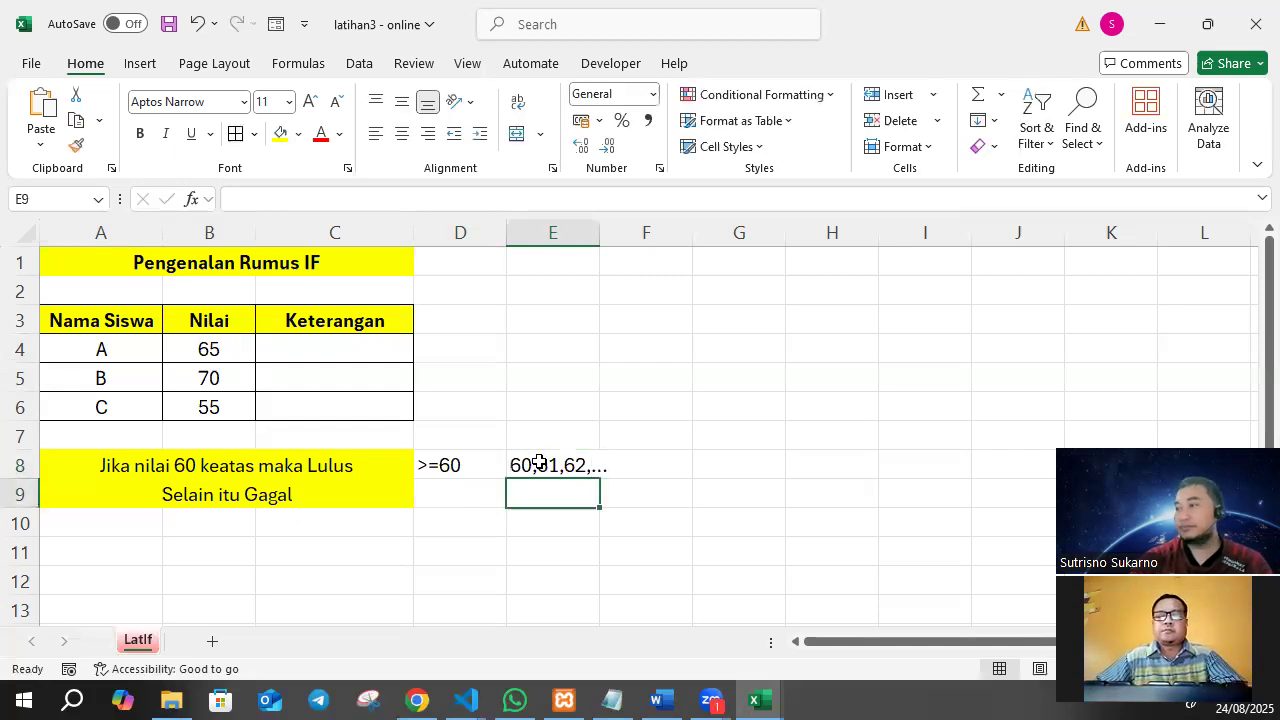
Enter the condition <60 as text in D9, beside the "Selain itu Gagal" rule.
{"action": "left_click", "coordinate": [257, 495]}
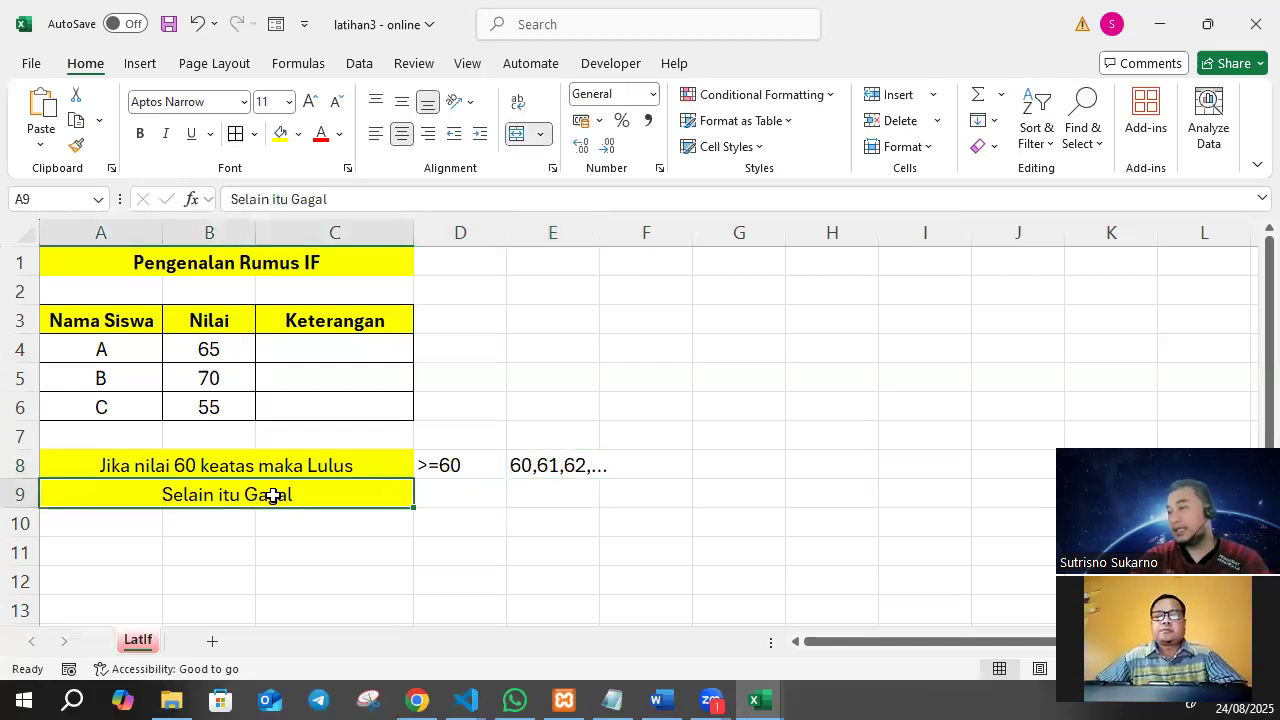
{"action": "left_click", "coordinate": [461, 494]}
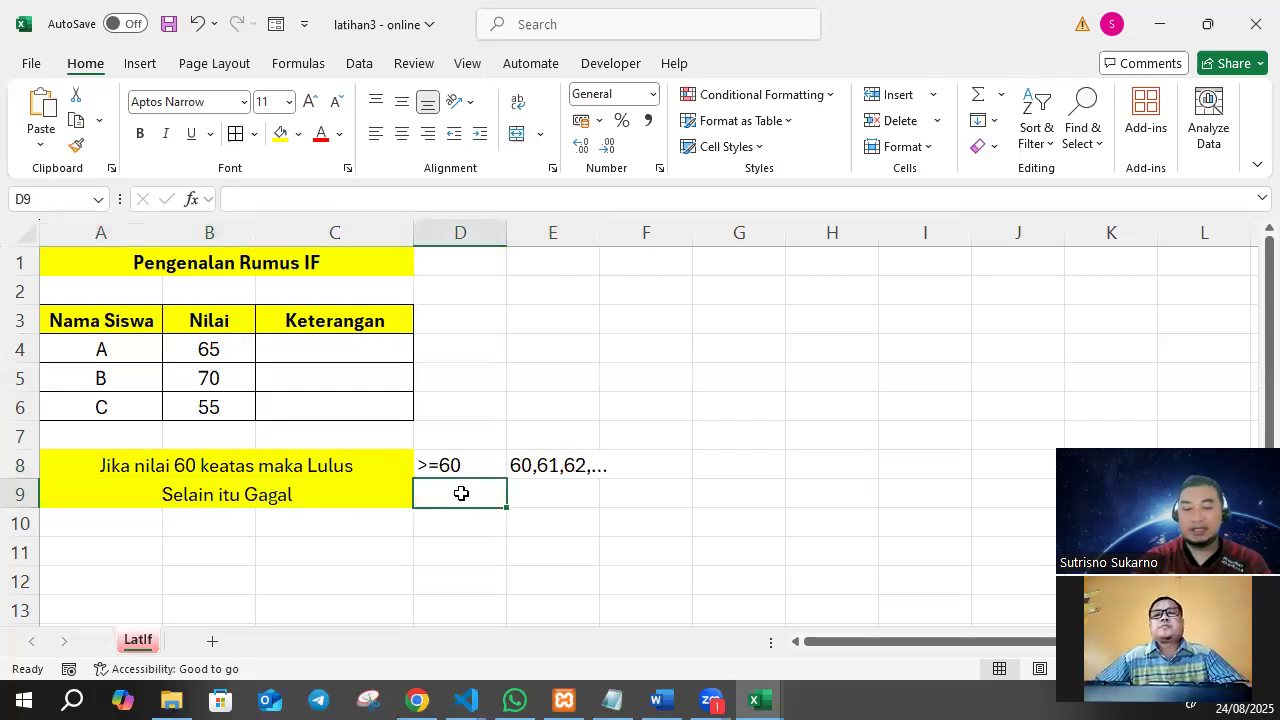
{"action": "type", "text": "'<6"}
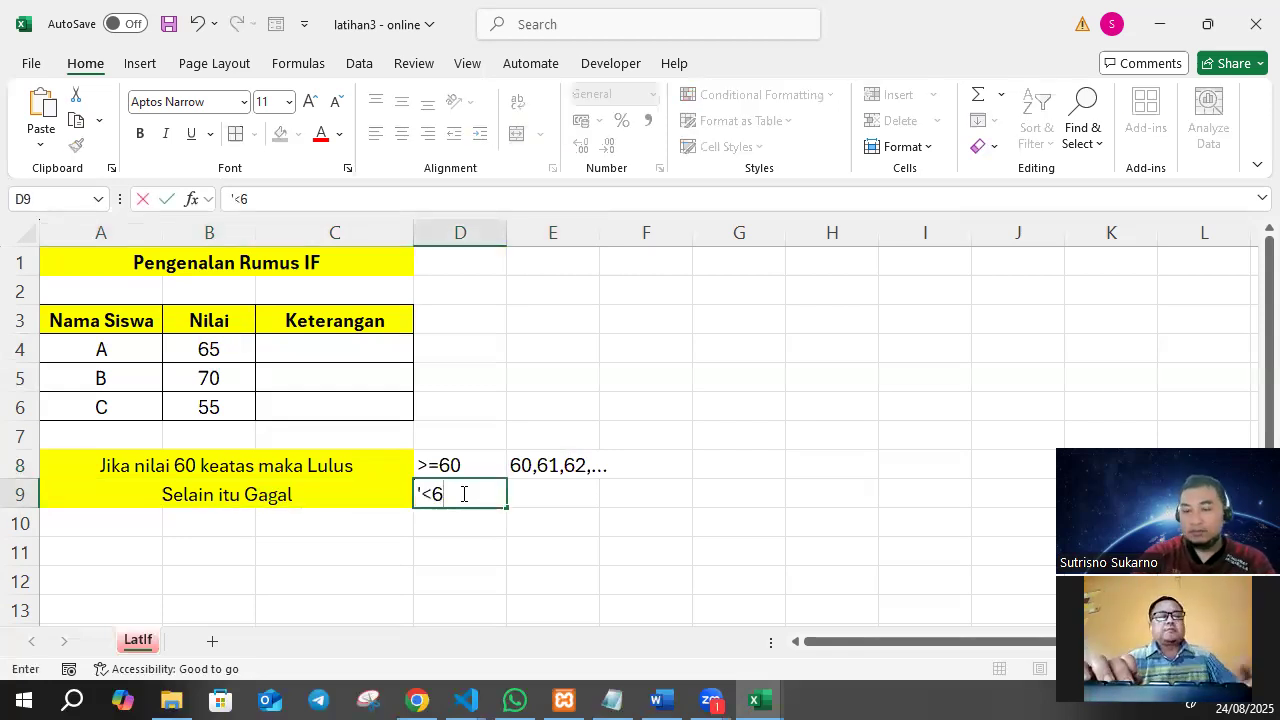
{"action": "type", "text": "0"}
{"action": "key", "text": "Return"}
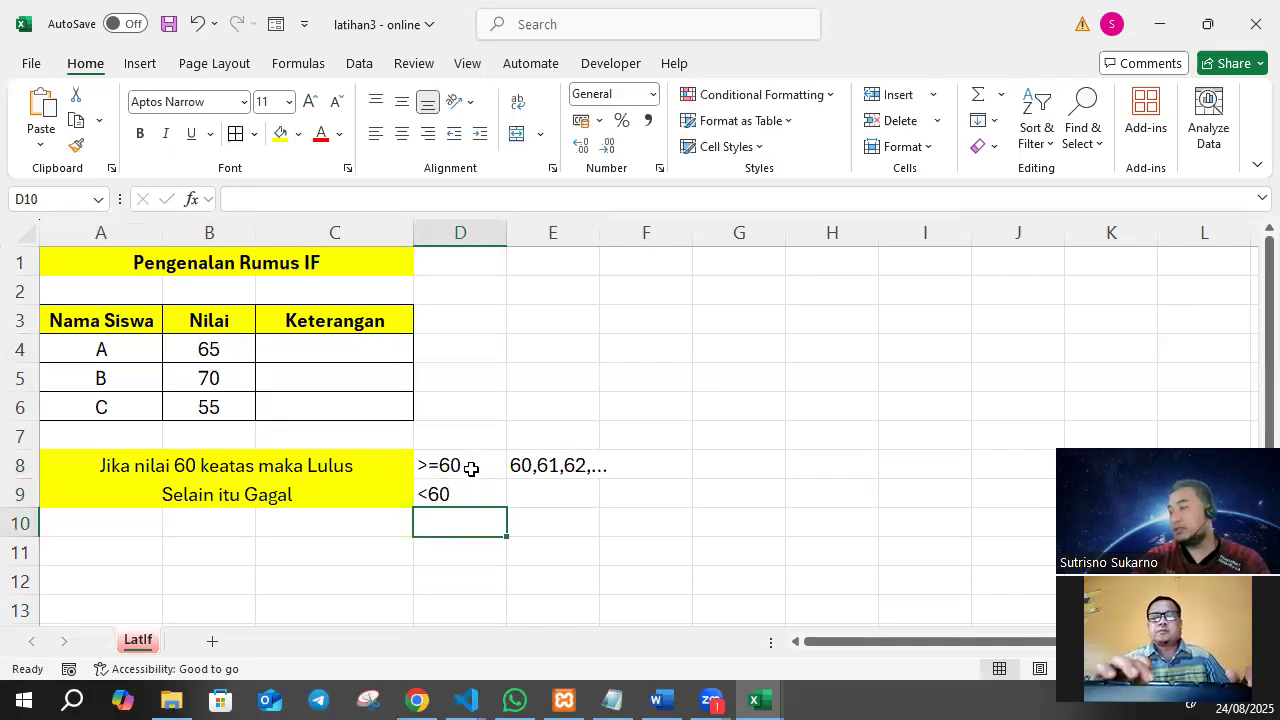
Enter the example values "...57,58,59" in E9, beside the <60 condition.
{"action": "left_click", "coordinate": [365, 456]}
{"action": "left_click", "coordinate": [456, 464]}
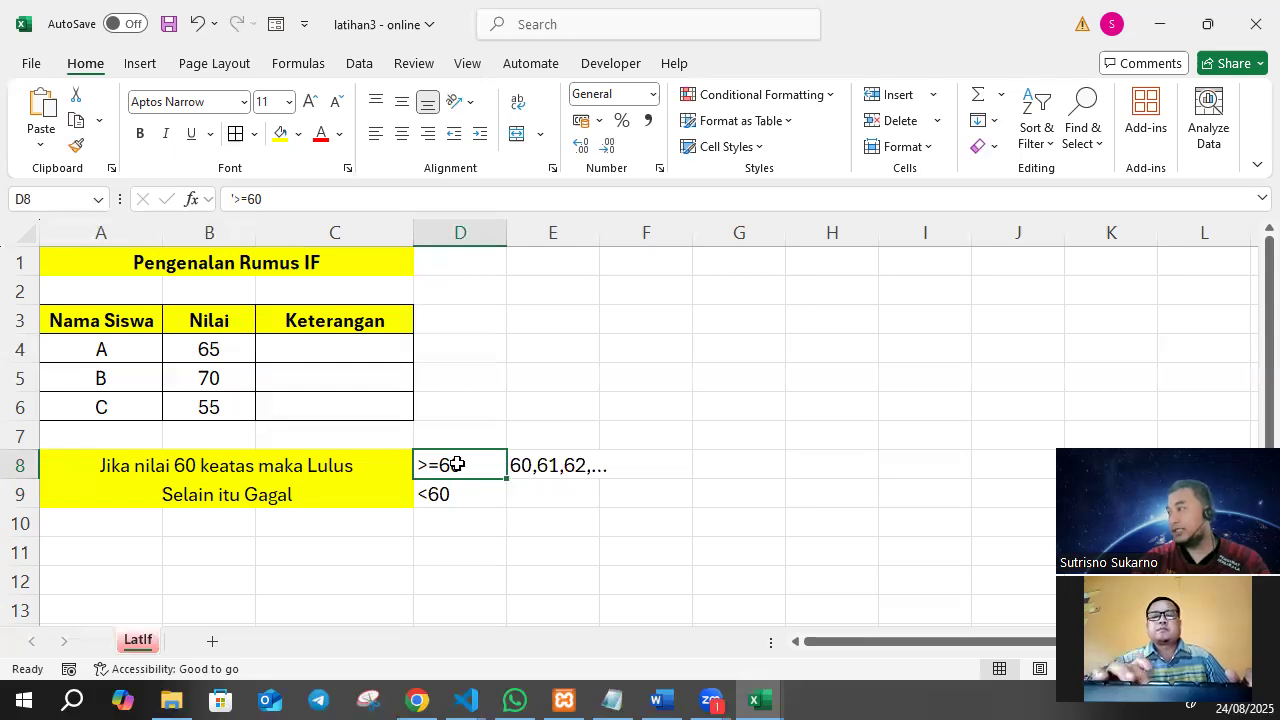
{"action": "left_click", "coordinate": [538, 490]}
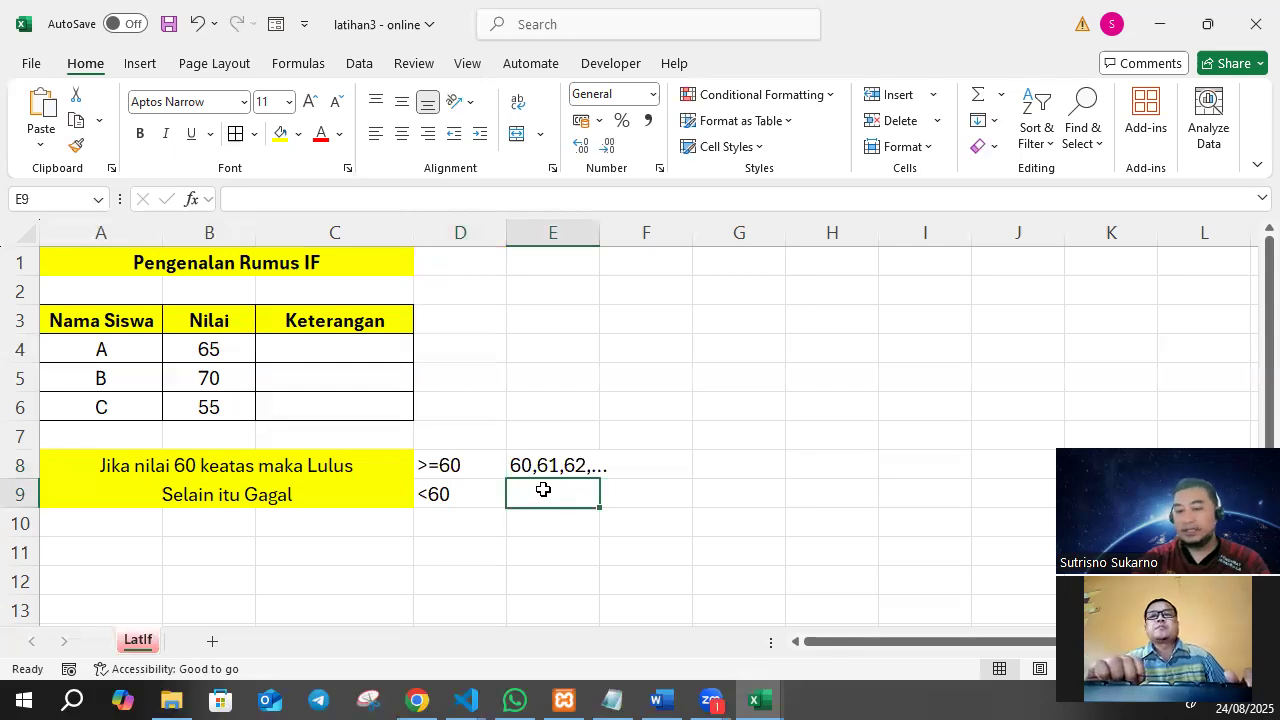
{"action": "type", "text": "...57,58,"}
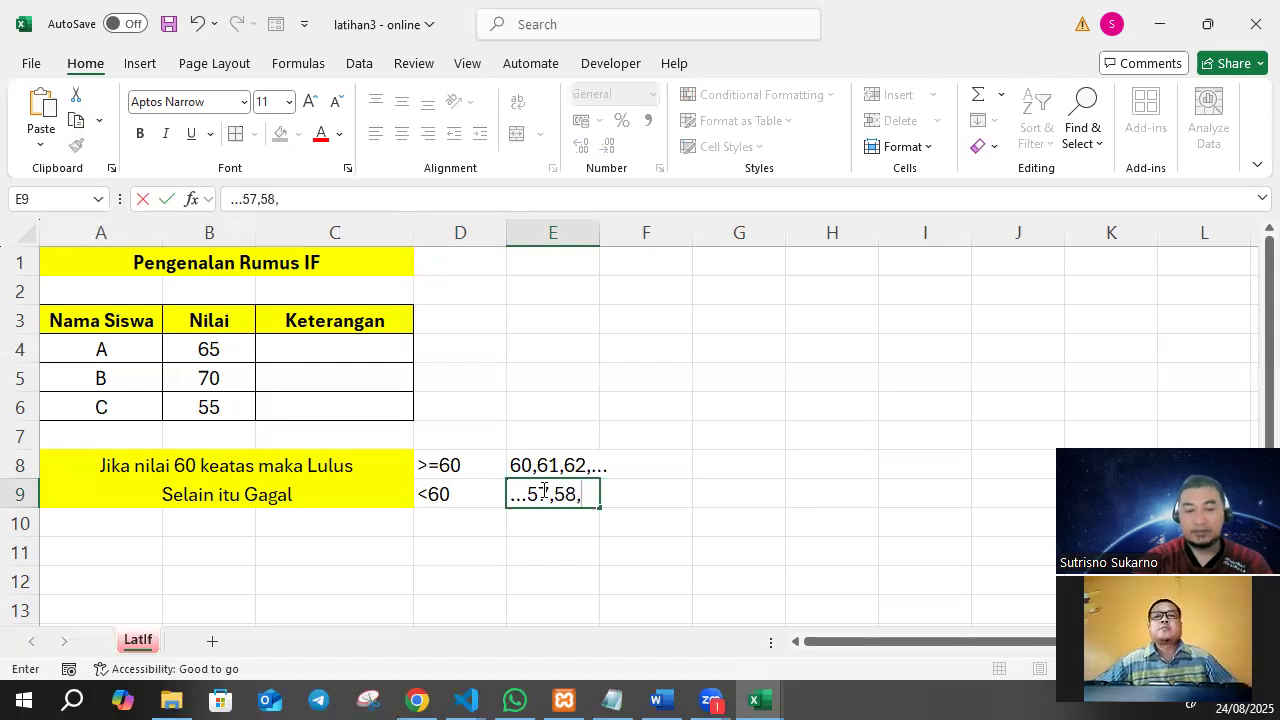
{"action": "type", "text": "5"}
{"action": "type", "text": "9"}
{"action": "key", "text": "Return"}
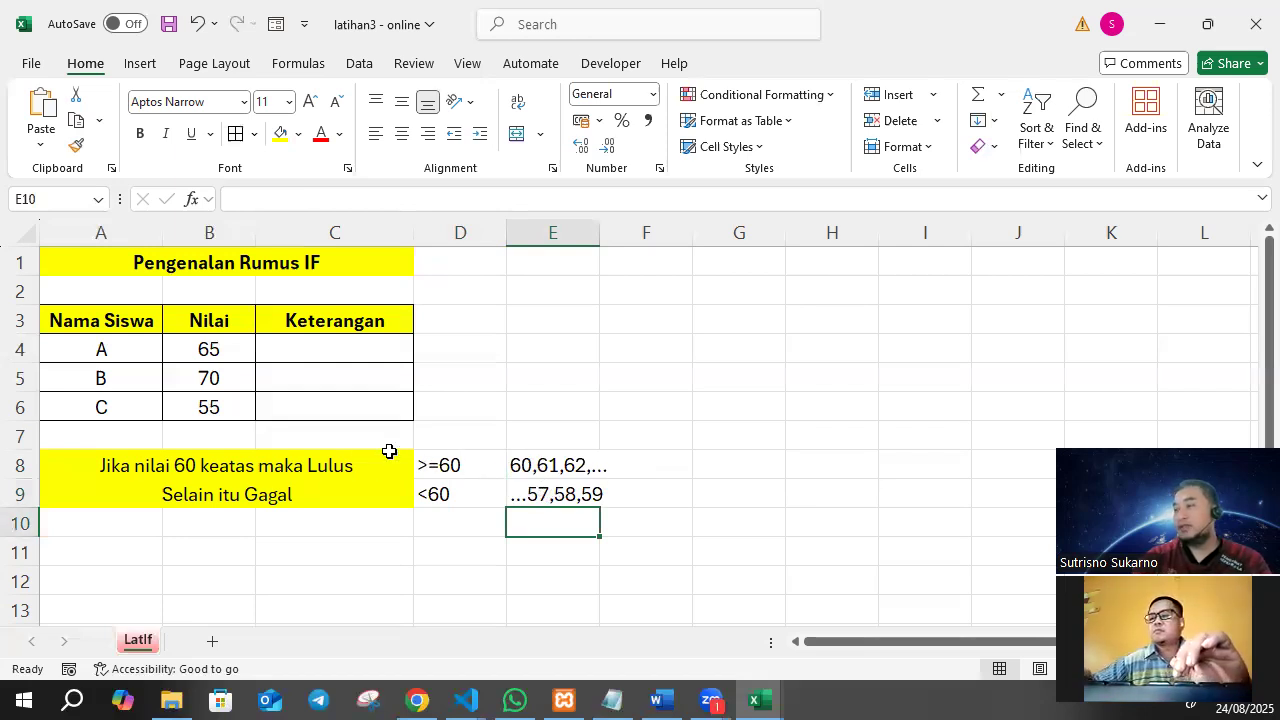
Merge and center cells A11:C11 below the pass/fail rules.
{"action": "left_click", "coordinate": [376, 406]}
{"action": "left_click_drag", "start_coordinate": [100, 551], "coordinate": [331, 551]}
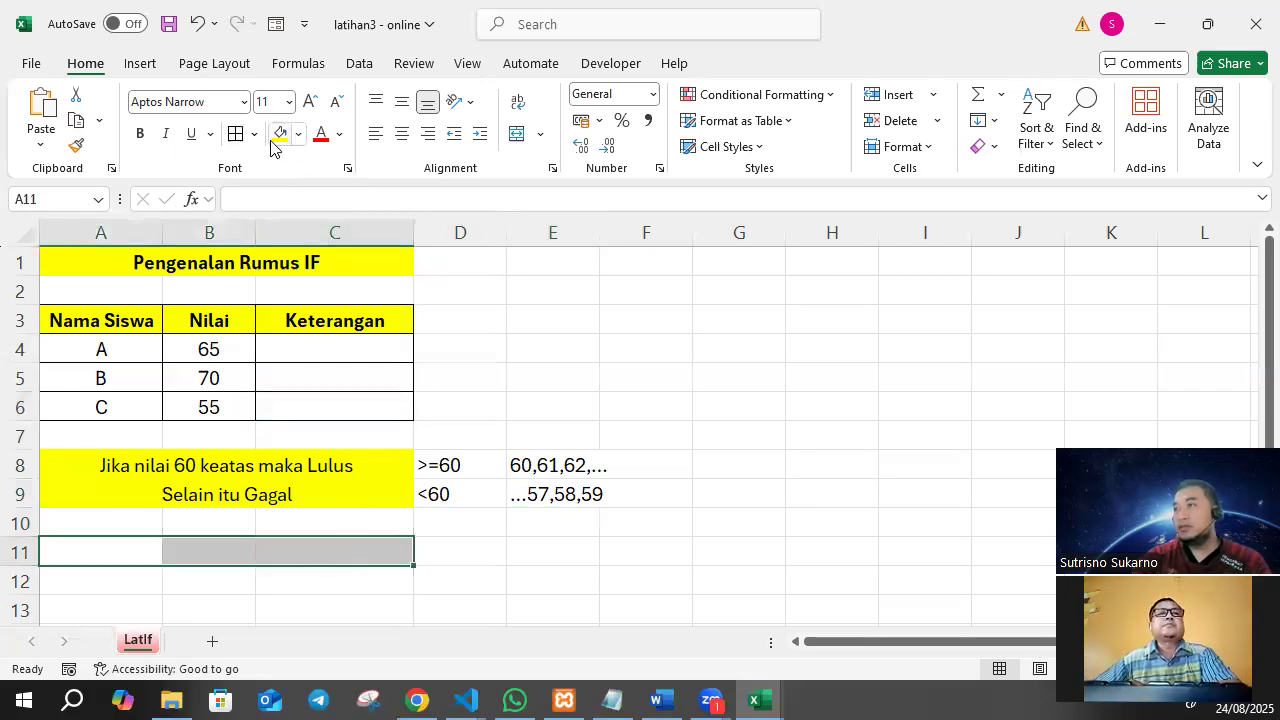
{"action": "left_click", "coordinate": [516, 133]}
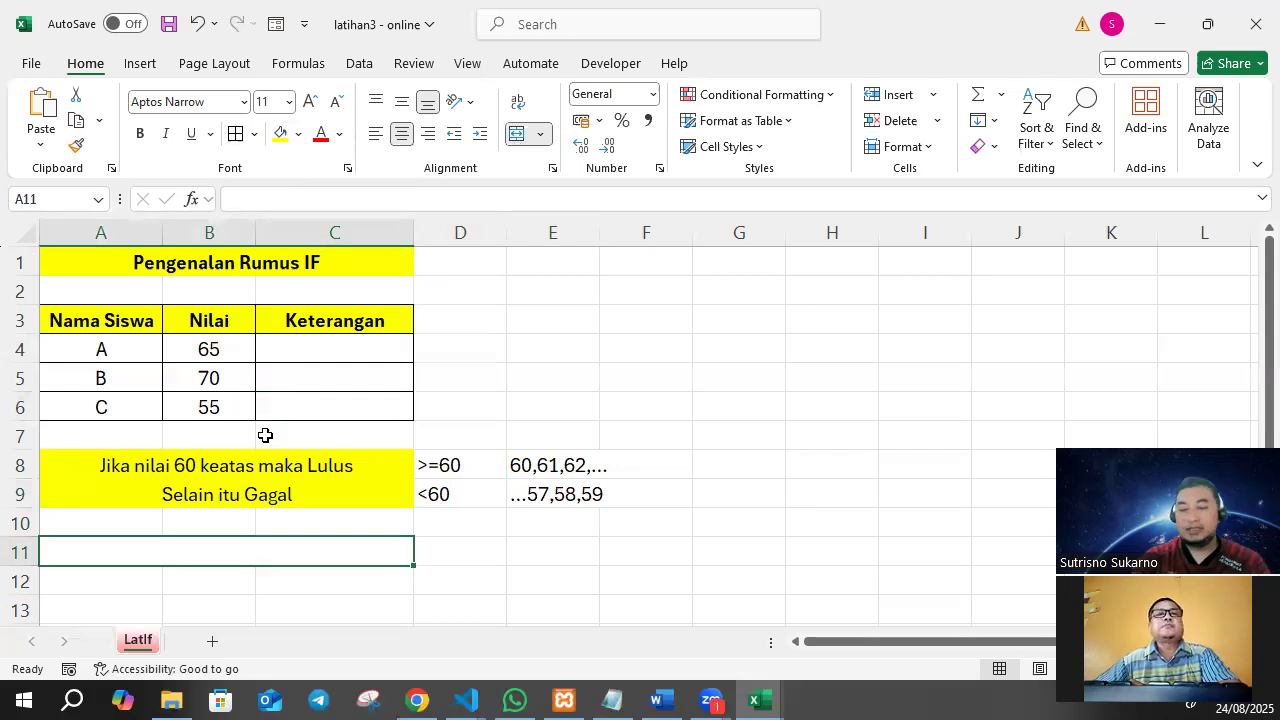
Enter the note "Kalau ada 2 kondisi, ifnya cukup 1 saja" in the merged cell A11.
{"action": "type", "text": "Kalau ad"}
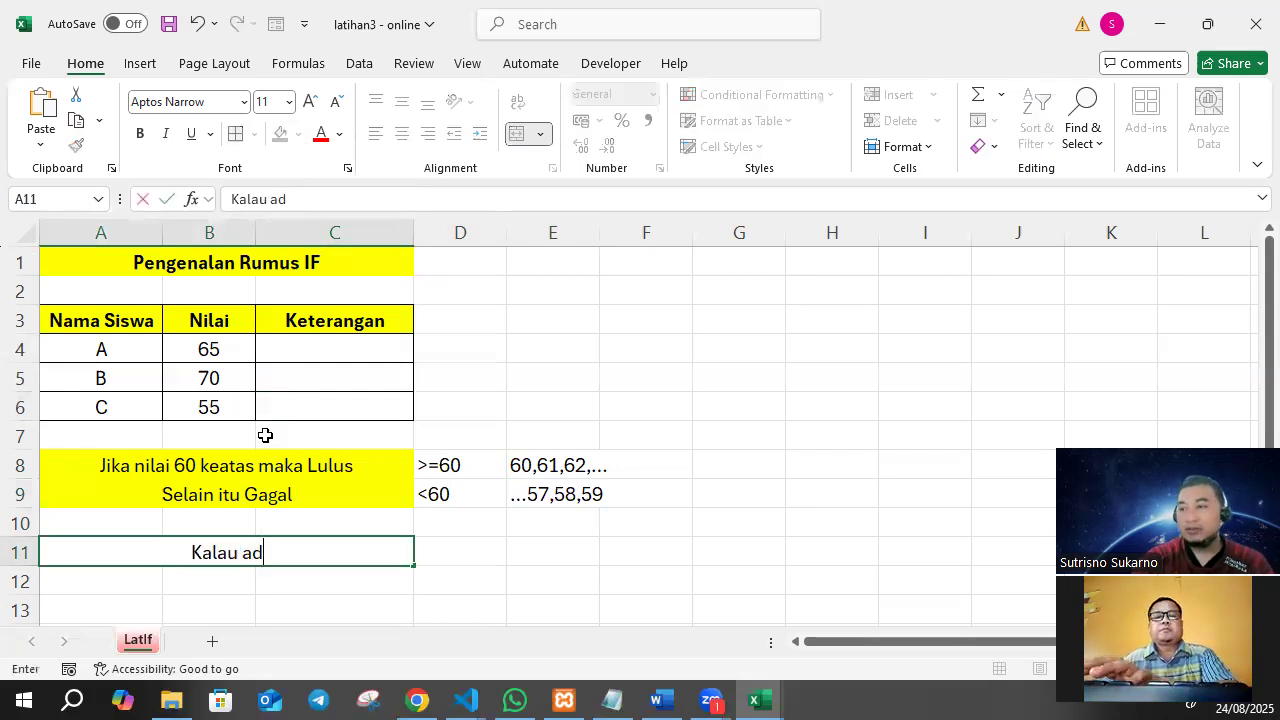
{"action": "type", "text": "a 2 ko"}
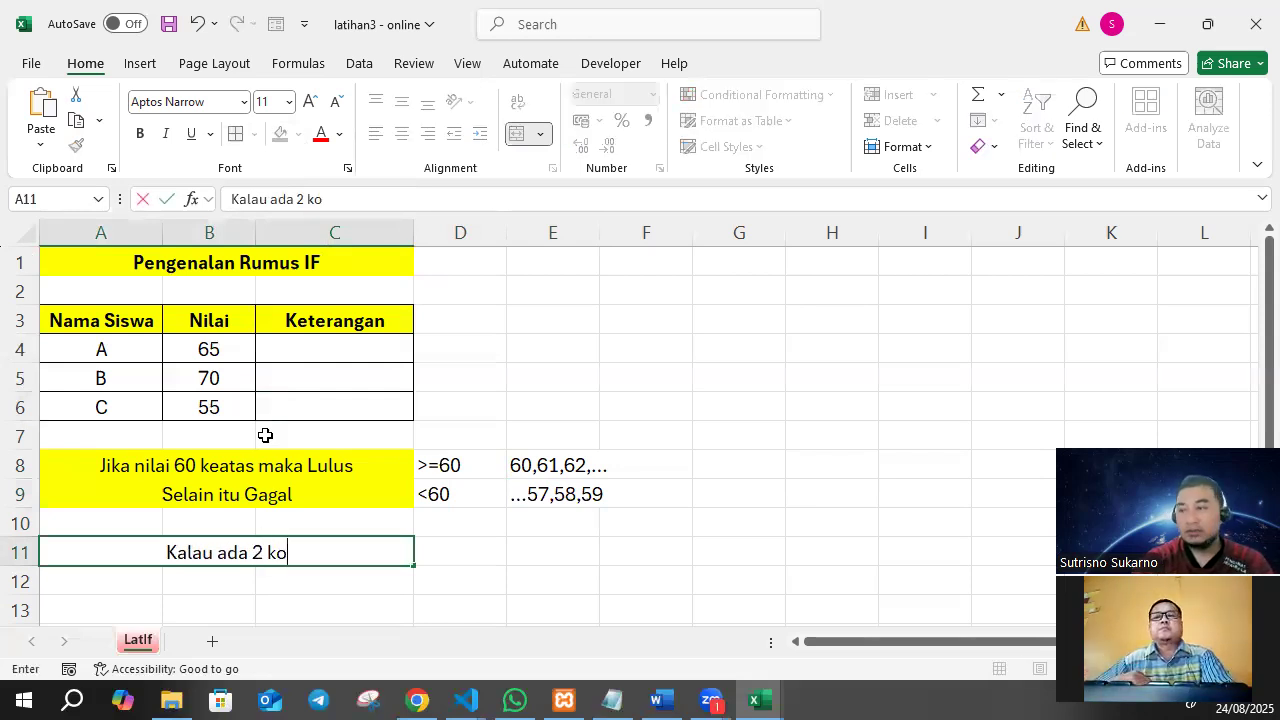
{"action": "type", "text": "ndisi, ifnya cukup 1 saja"}
{"action": "key", "text": "Return"}
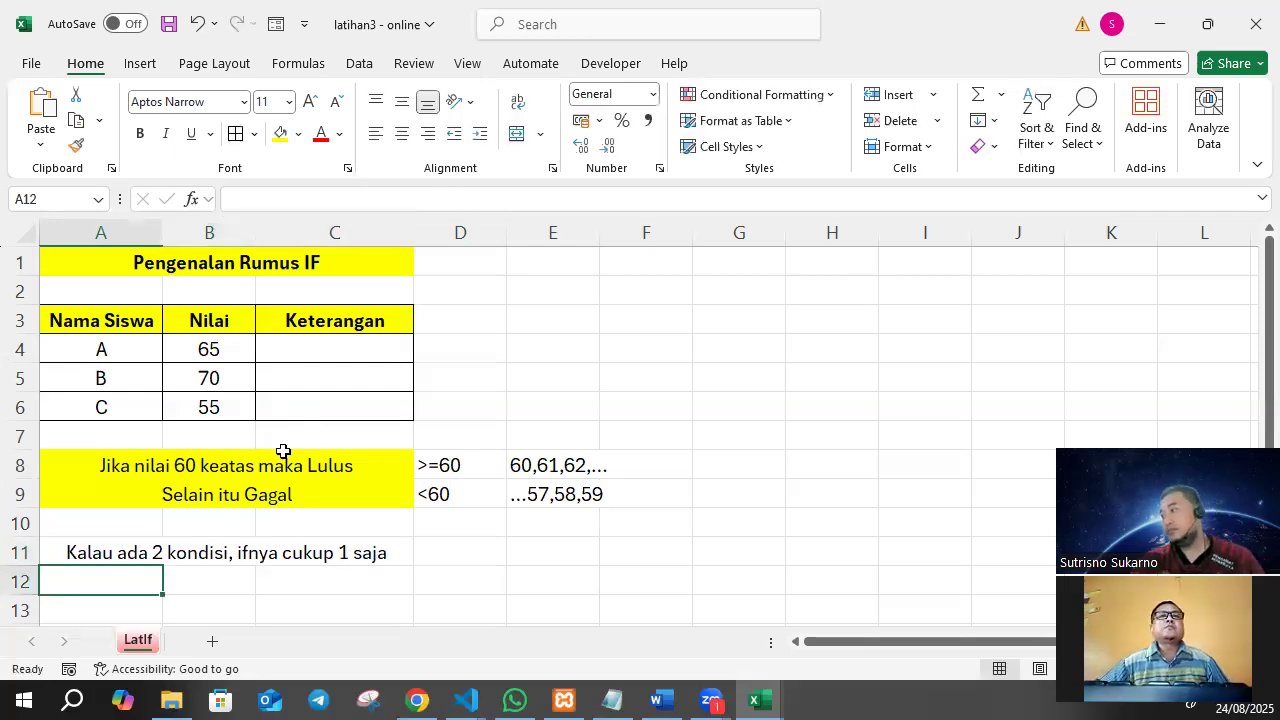
Fill the note cell in row 11 with yellow.
{"action": "left_click", "coordinate": [285, 553]}
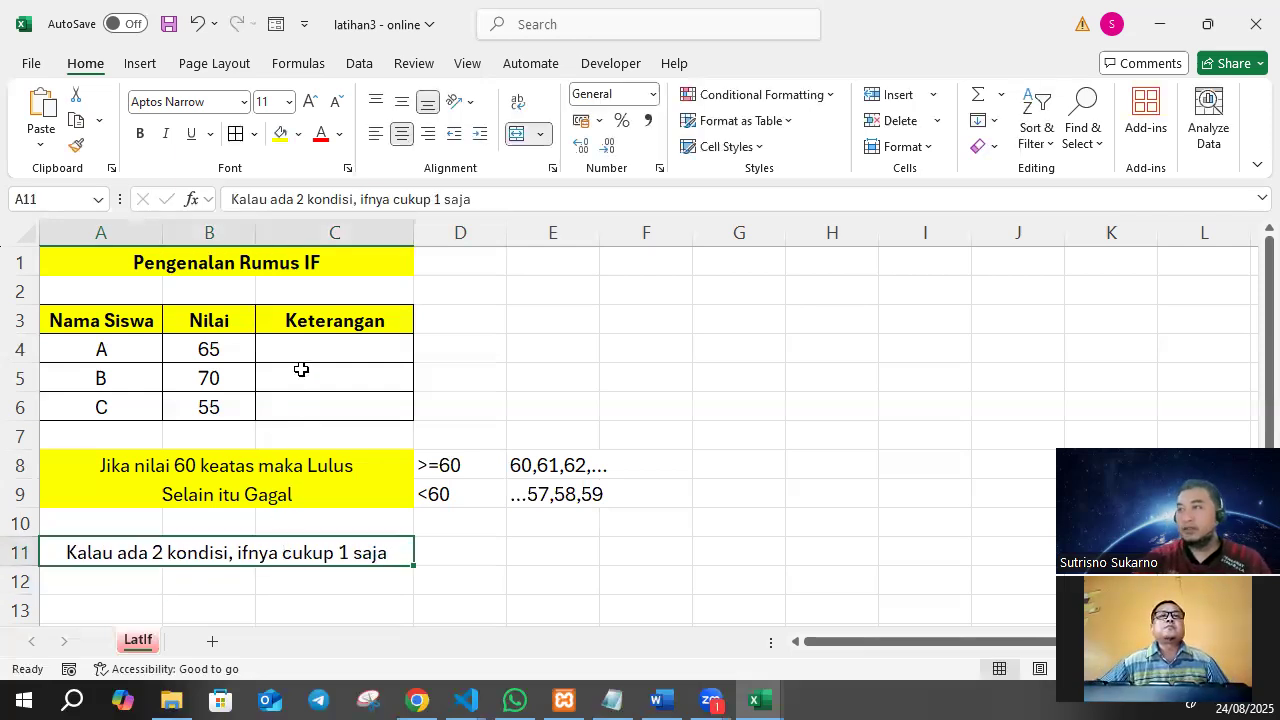
{"action": "left_click", "coordinate": [280, 133]}
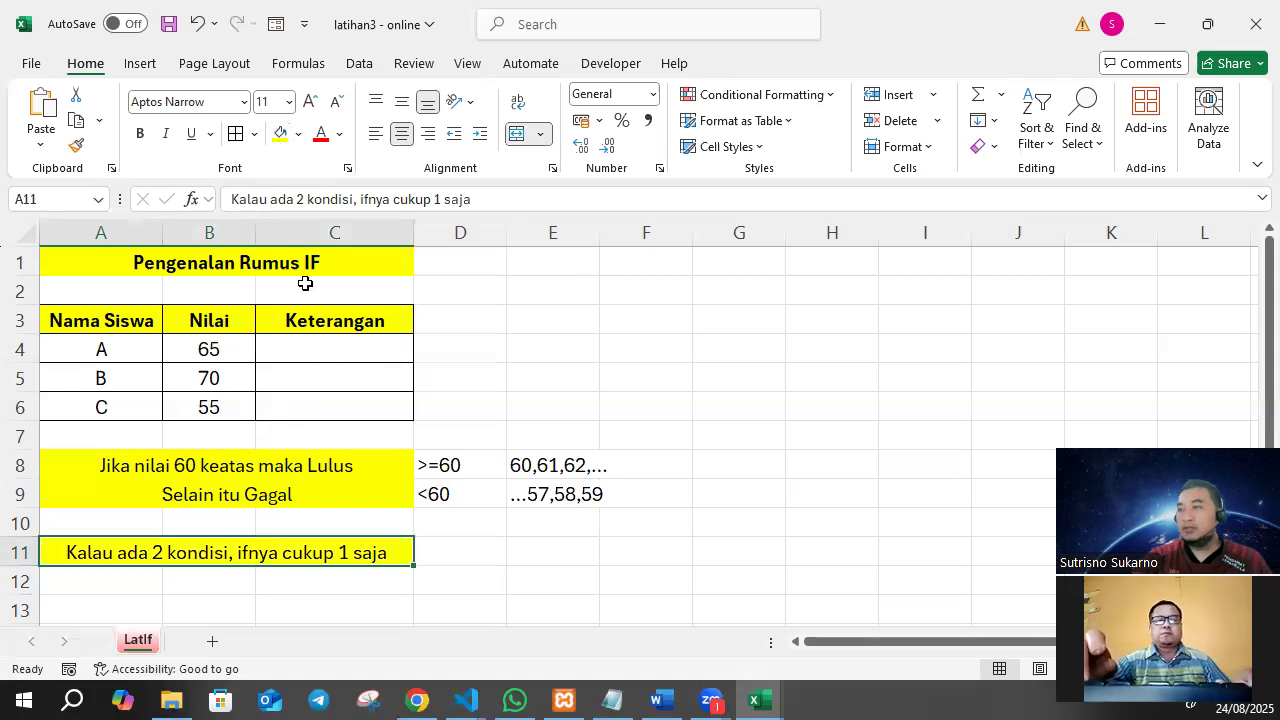
{"action": "left_click", "coordinate": [669, 377]}
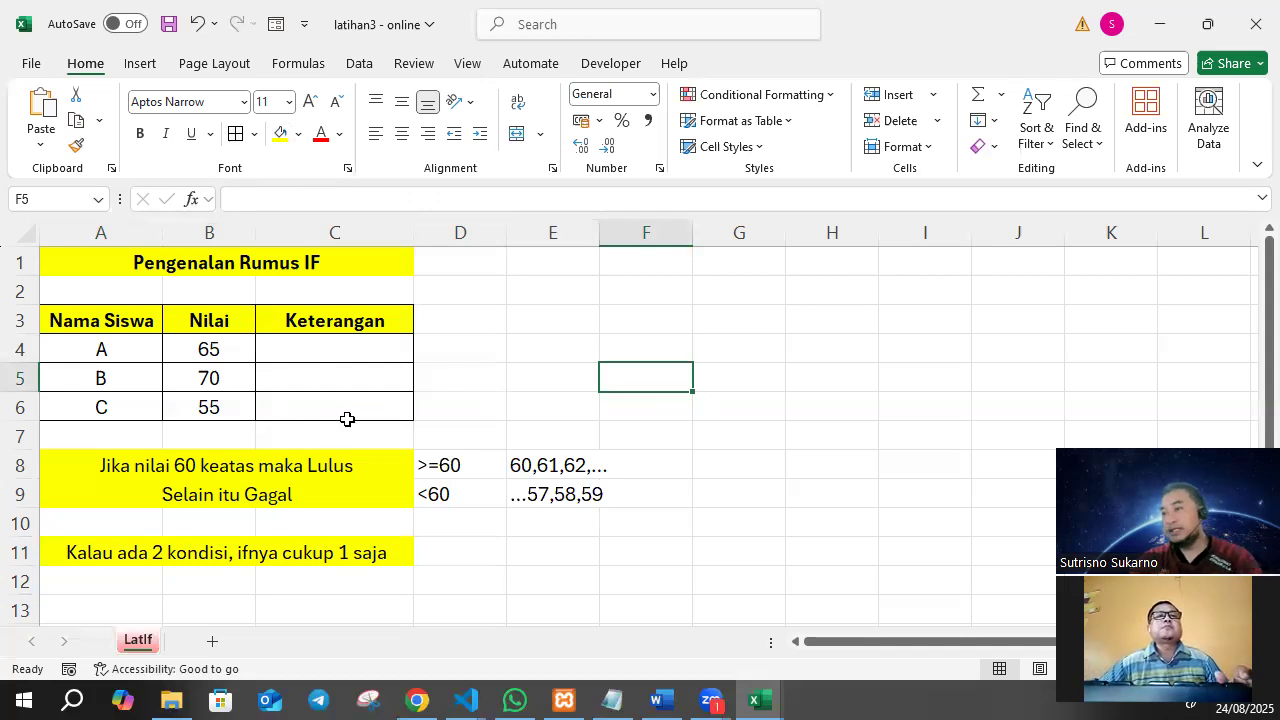
Begin an IF formula in C4 for student A with the logical test B4>=60, using a semicolon as separator.
{"action": "left_click", "coordinate": [258, 463]}
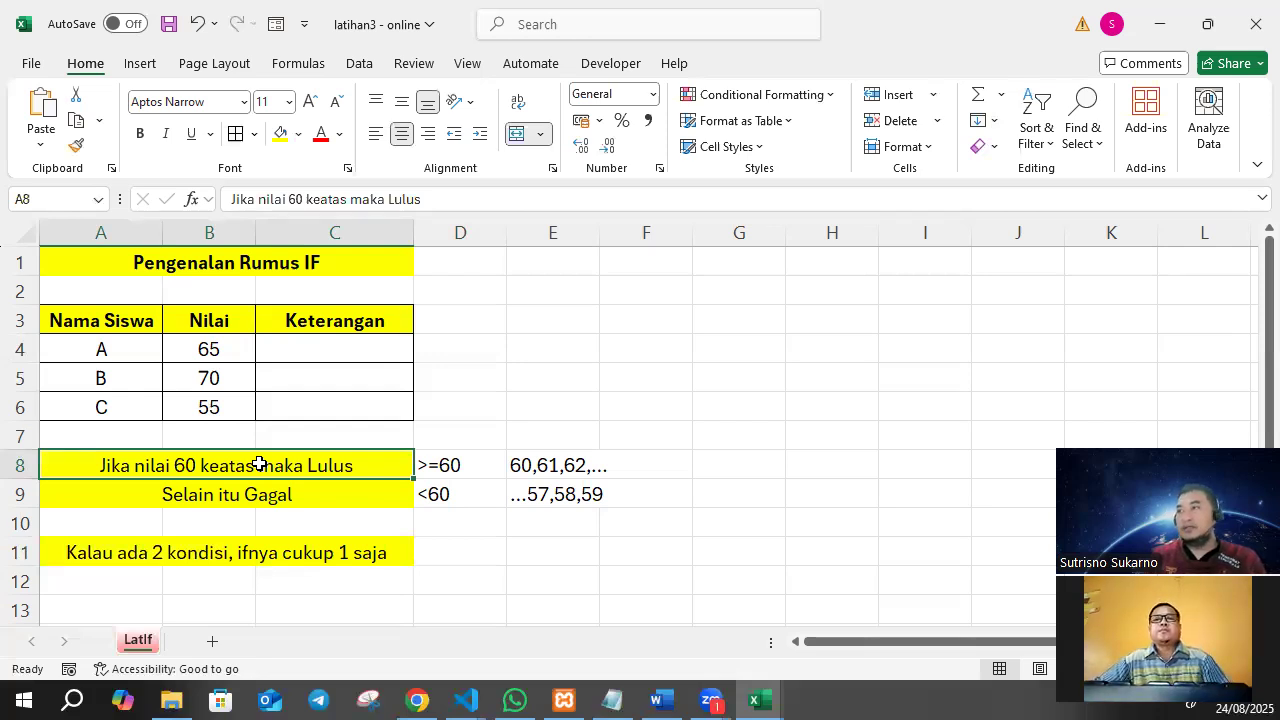
{"action": "left_click", "coordinate": [309, 353]}
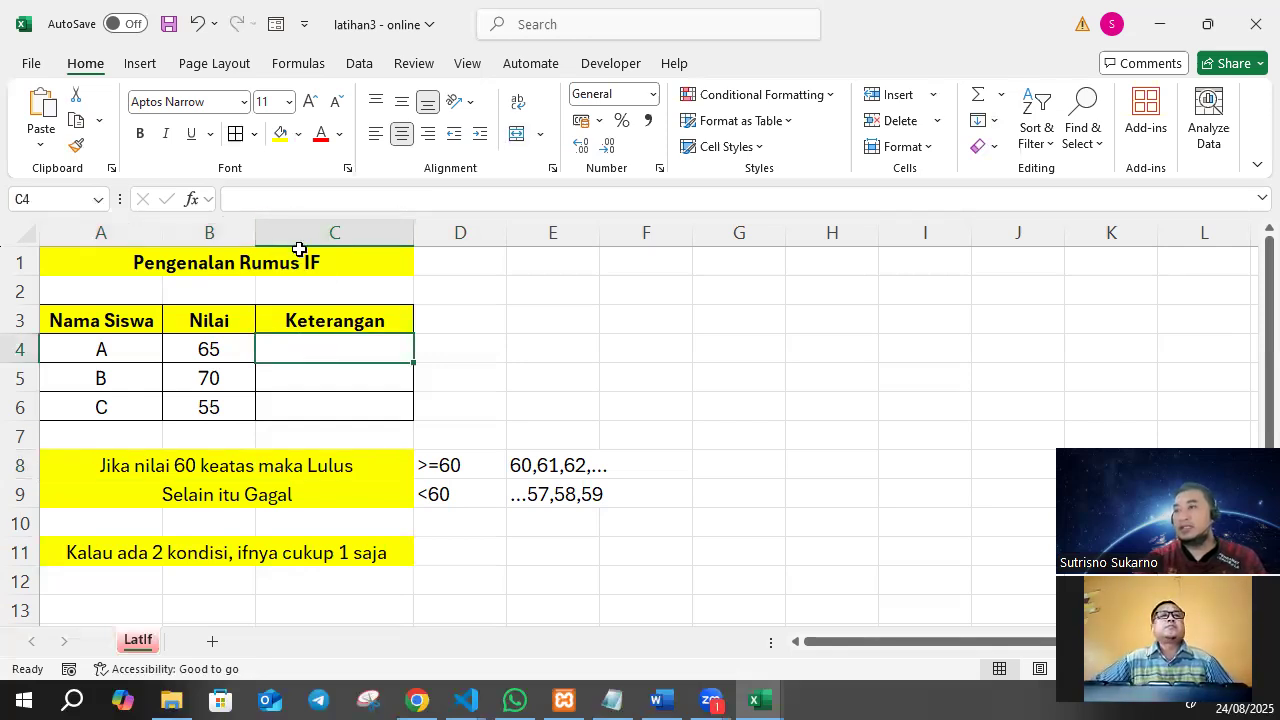
{"action": "left_click", "coordinate": [309, 199]}
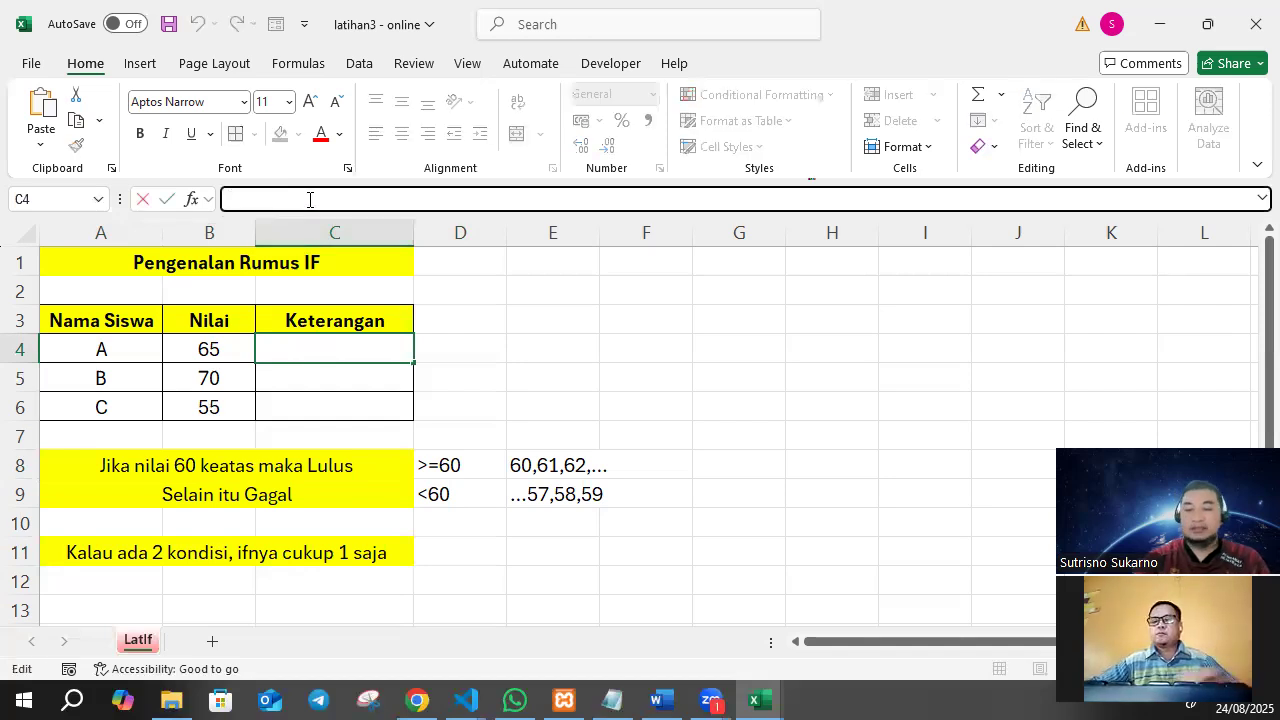
{"action": "type", "text": "=if"}
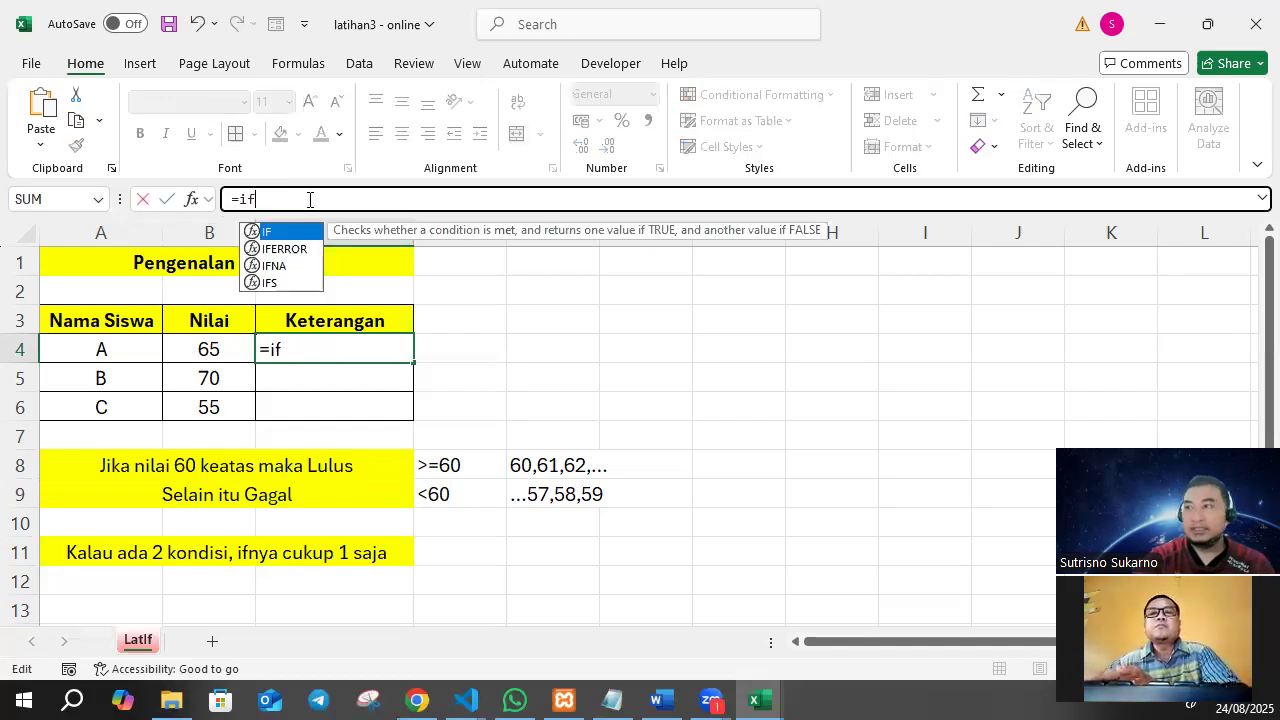
{"action": "type", "text": "("}
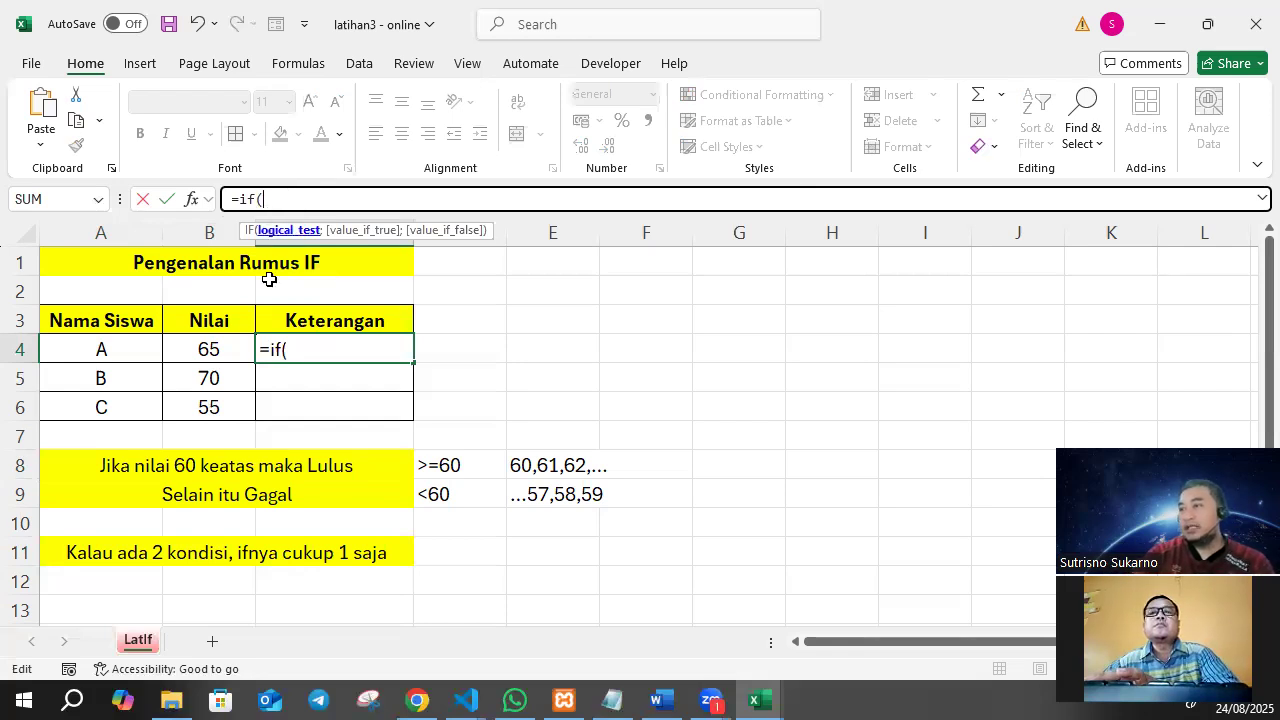
{"action": "left_click", "coordinate": [199, 347]}
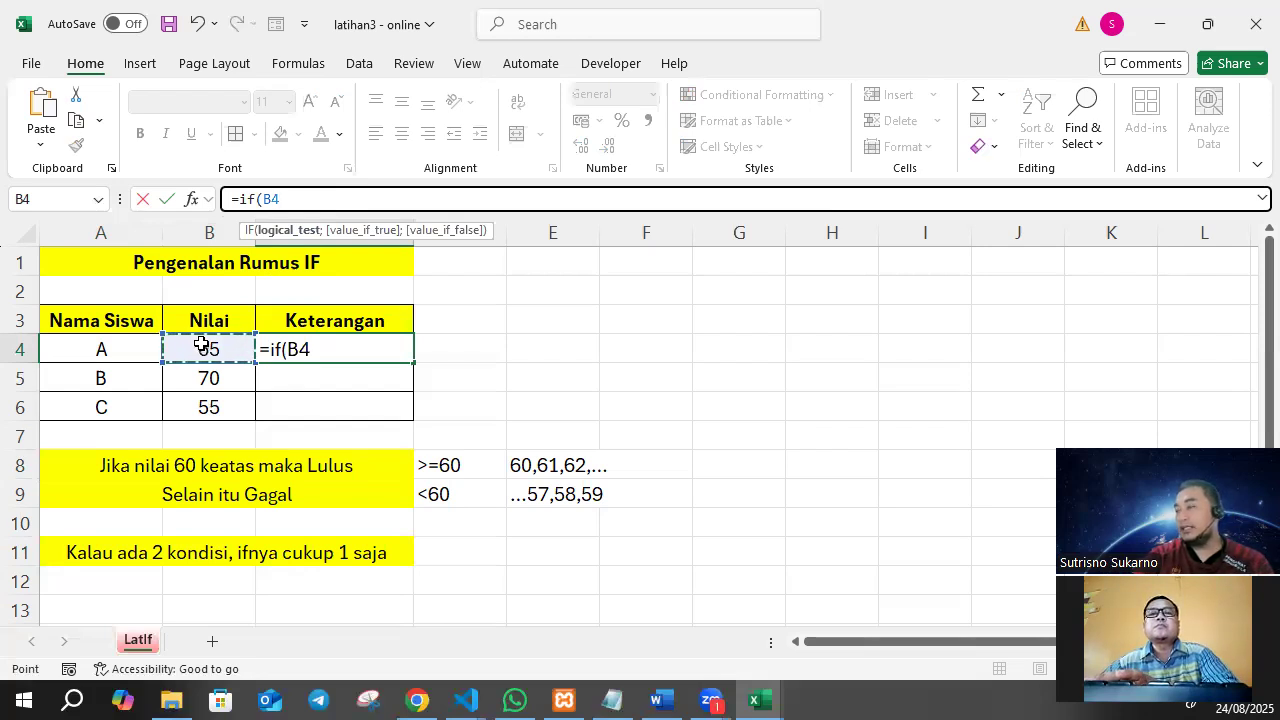
{"action": "type", "text": ">"}
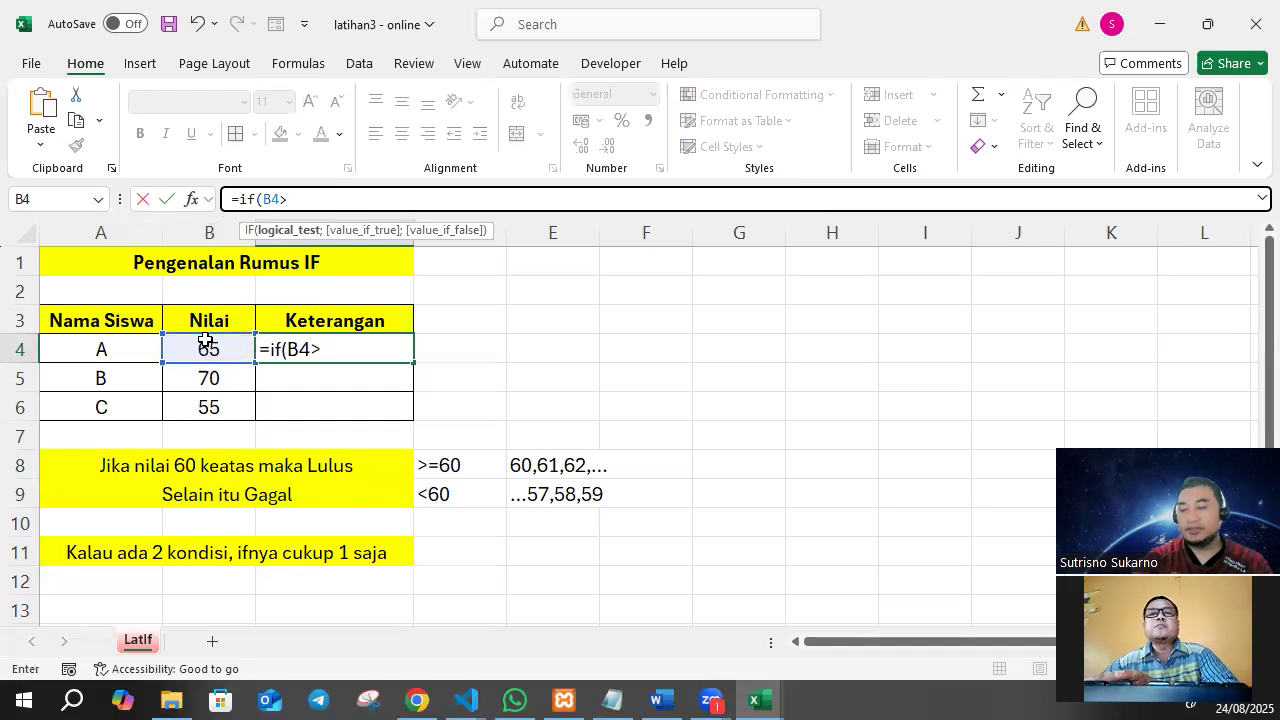
{"action": "type", "text": "=60"}
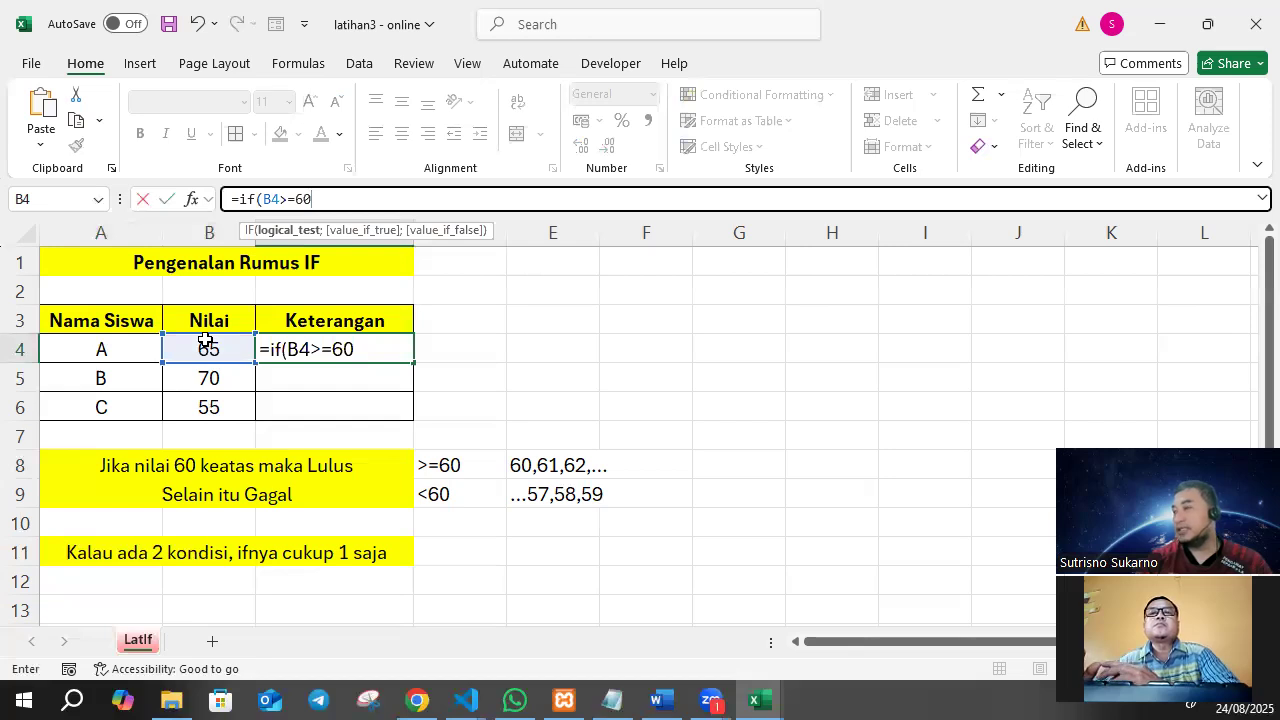
{"action": "type", "text": ";"}
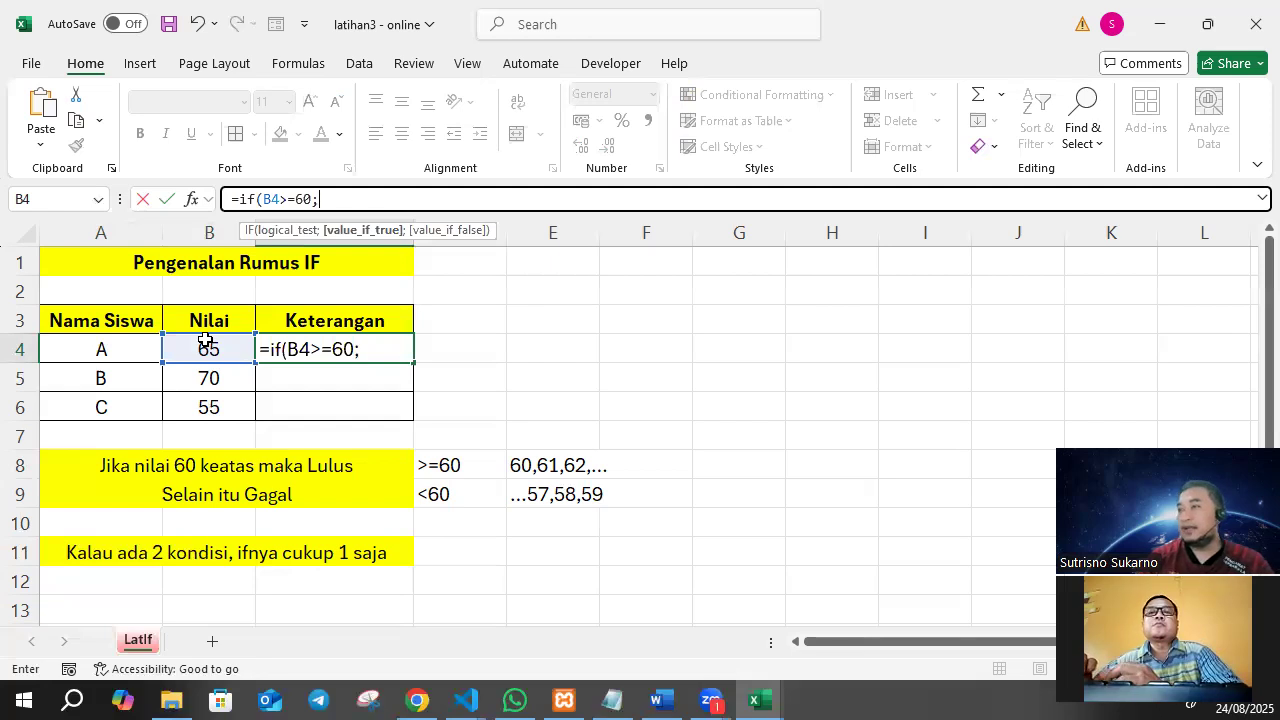
{"action": "type", "text": "\"Lulus"}
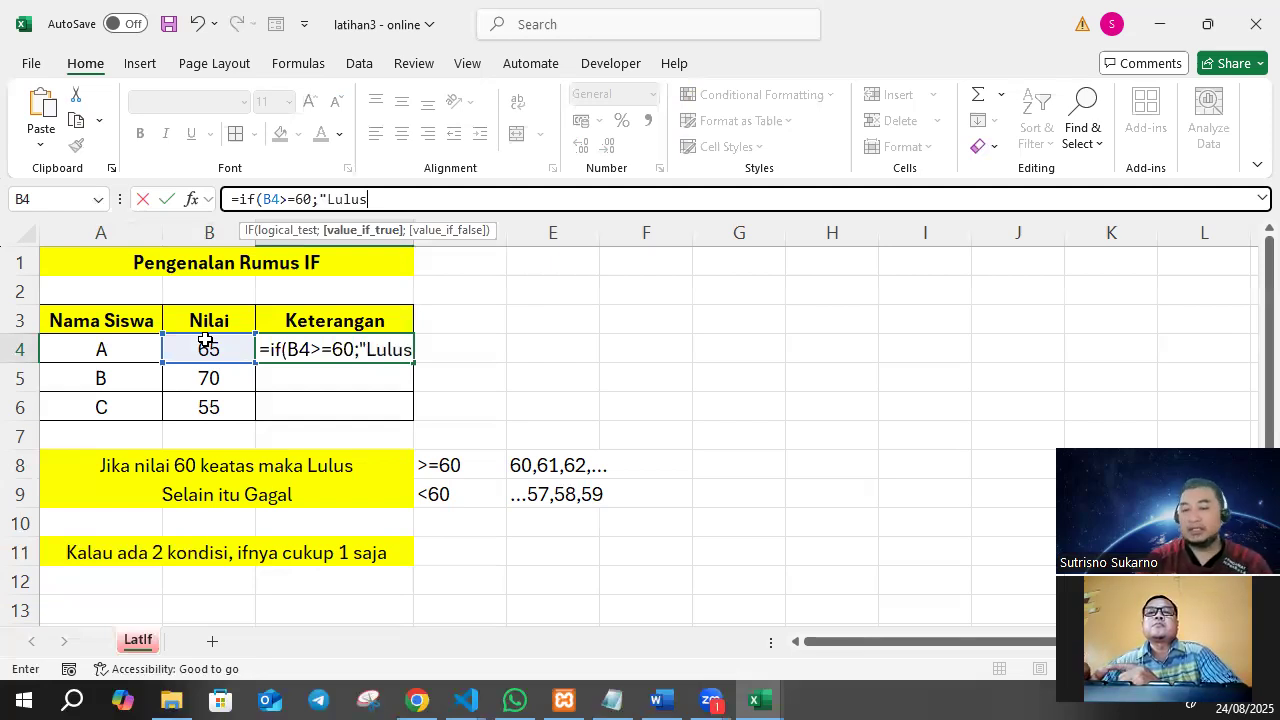
{"action": "type", "text": "\""}
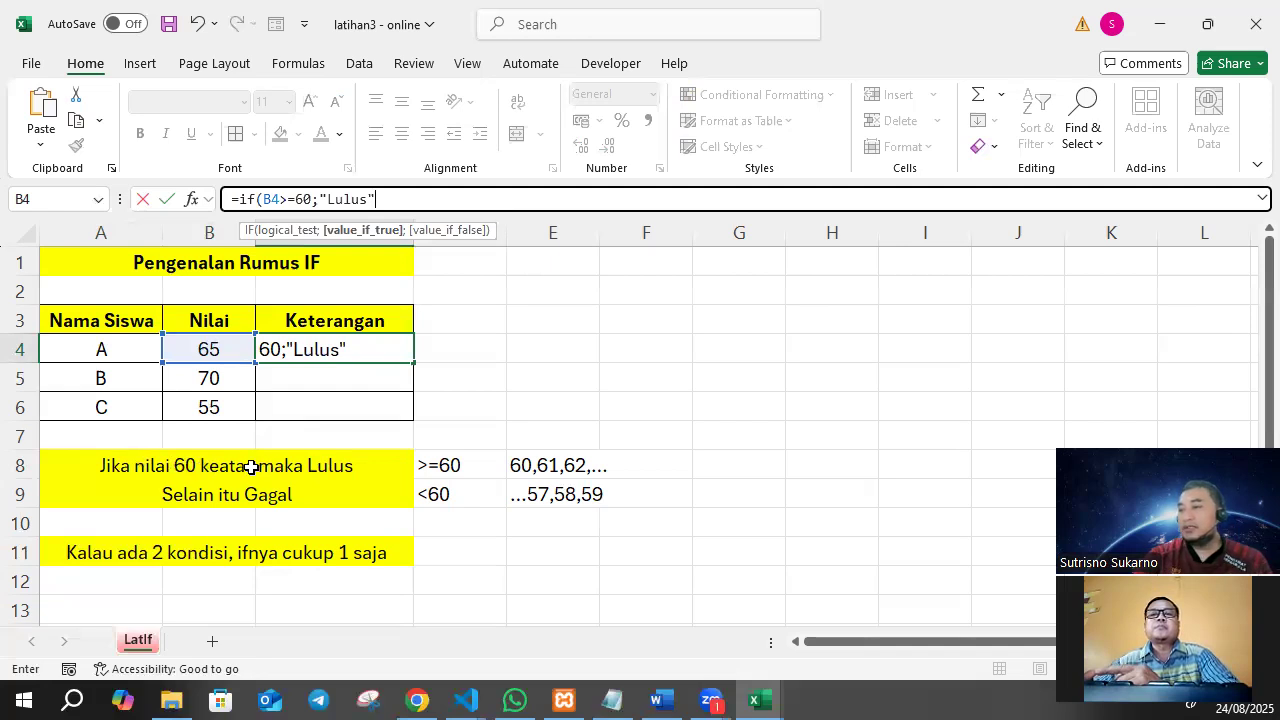
Add "Lulus" as the value if true in C4's IF formula.
{"action": "left_click_drag", "start_coordinate": [240, 200], "coordinate": [377, 200]}
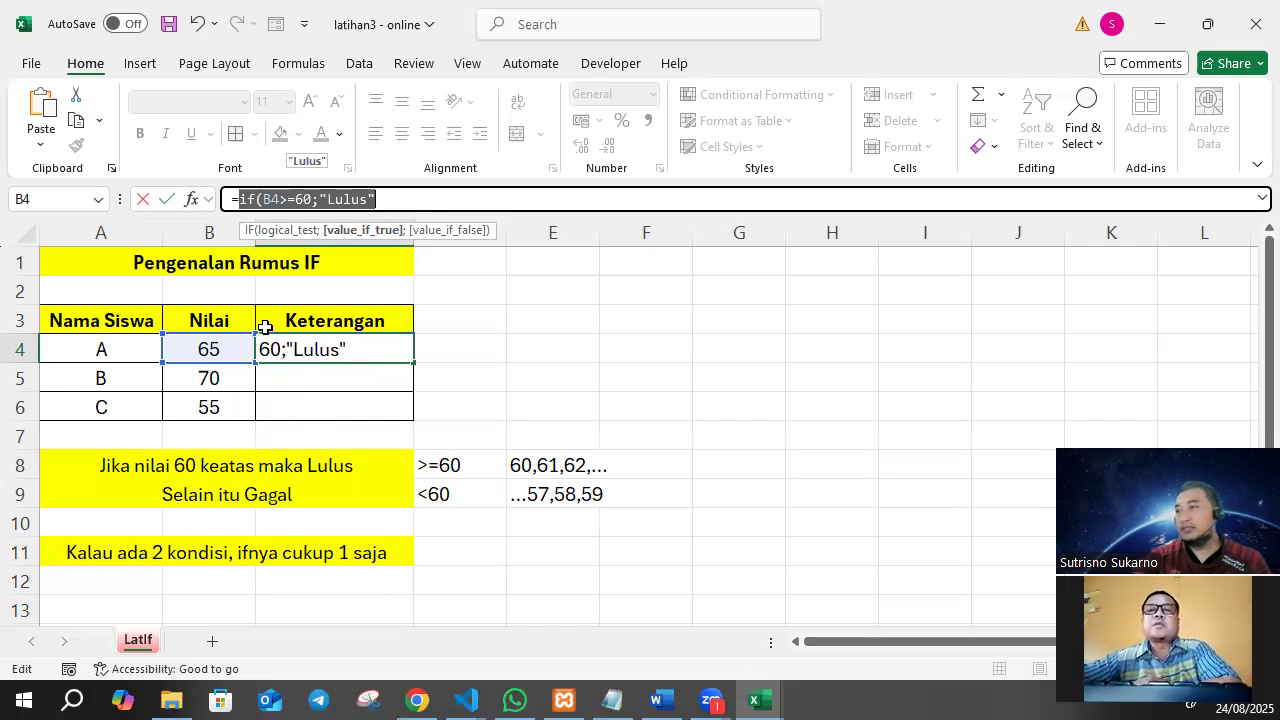
{"action": "left_click", "coordinate": [388, 202]}
{"action": "left_click_drag", "start_coordinate": [388, 197], "coordinate": [238, 198]}
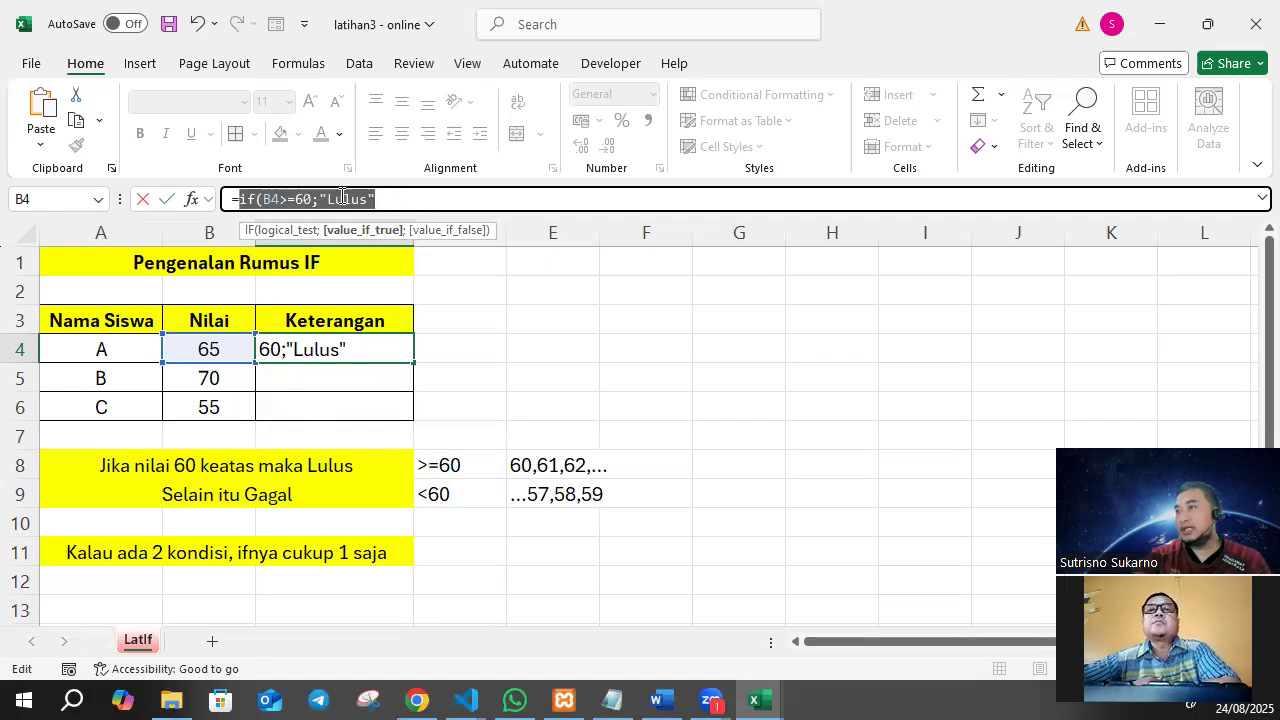
{"action": "left_click", "coordinate": [399, 200]}
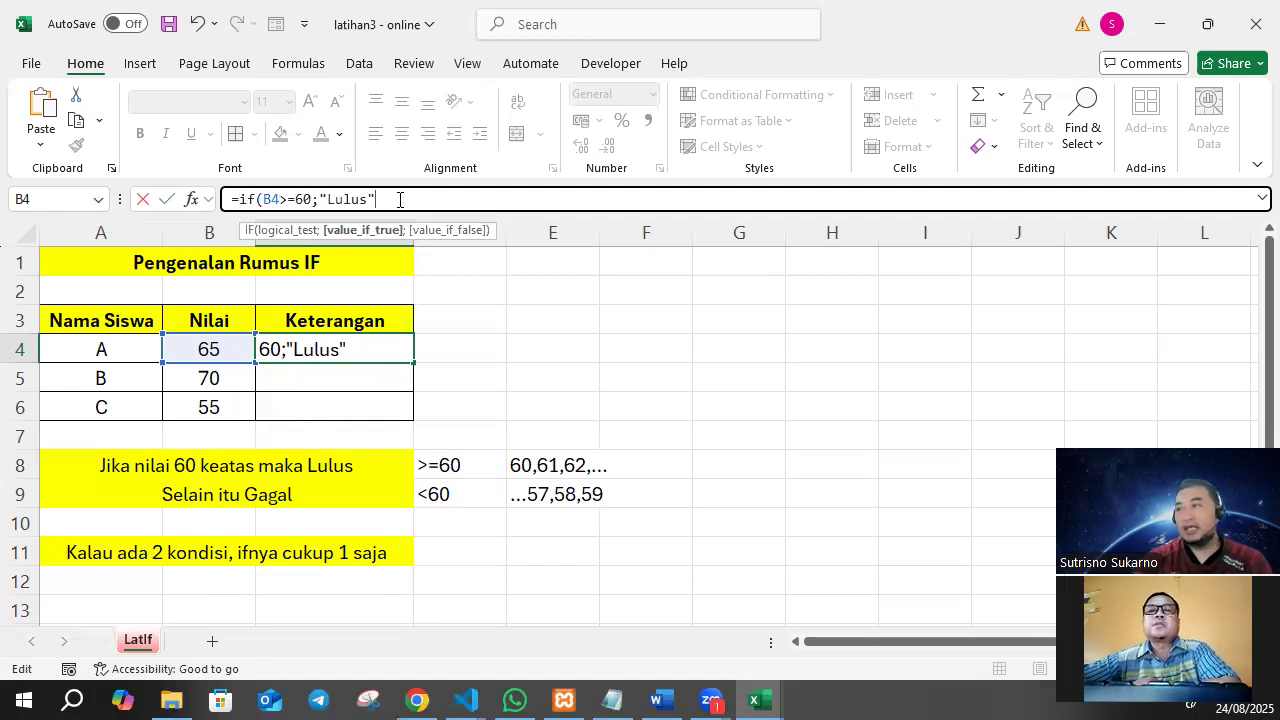
Complete C4's IF formula with "Gagal" as the value if false, giving =IF(B4>=60;"Lulus";"Gagal").
{"action": "type", "text": ";"}
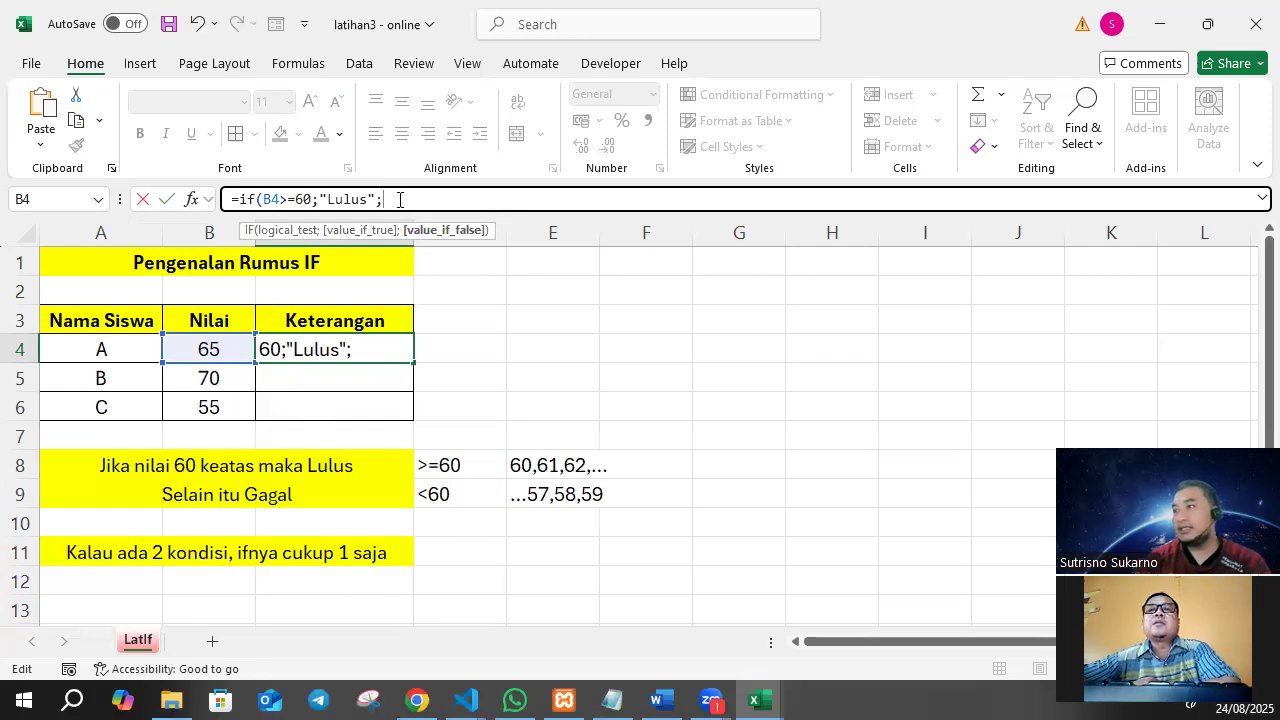
{"action": "type", "text": "\"G"}
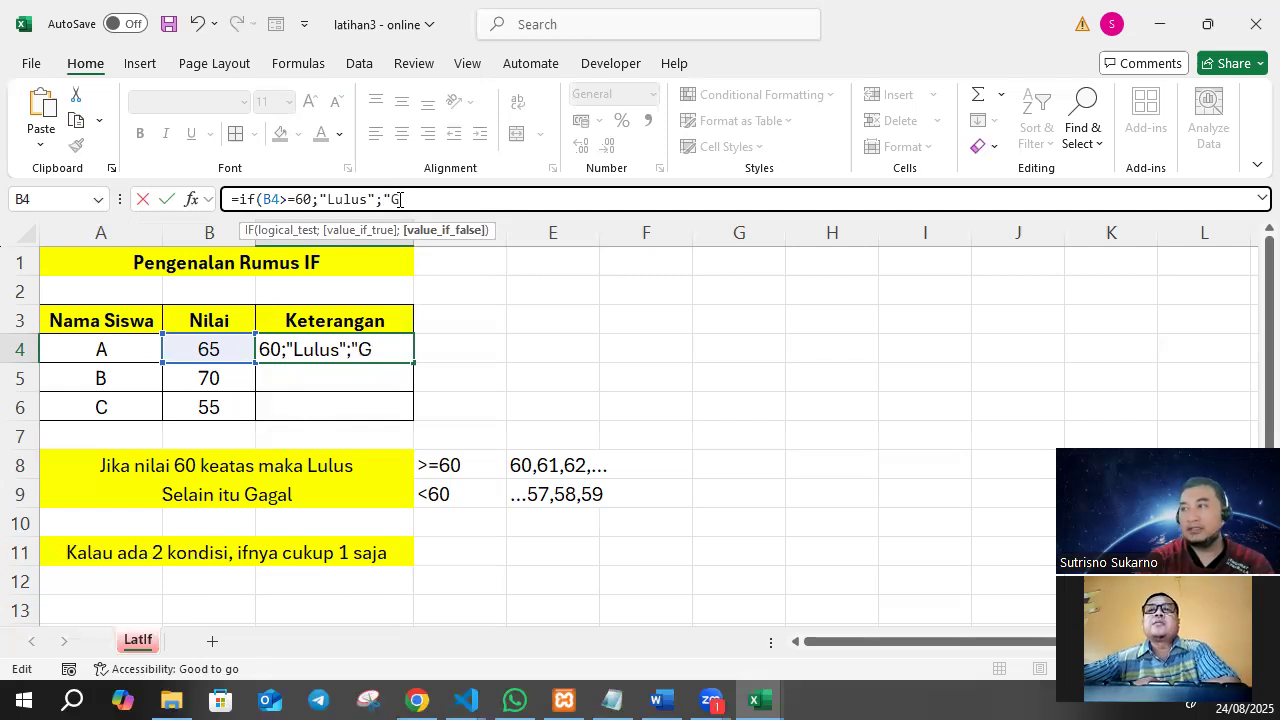
{"action": "type", "text": "agal\""}
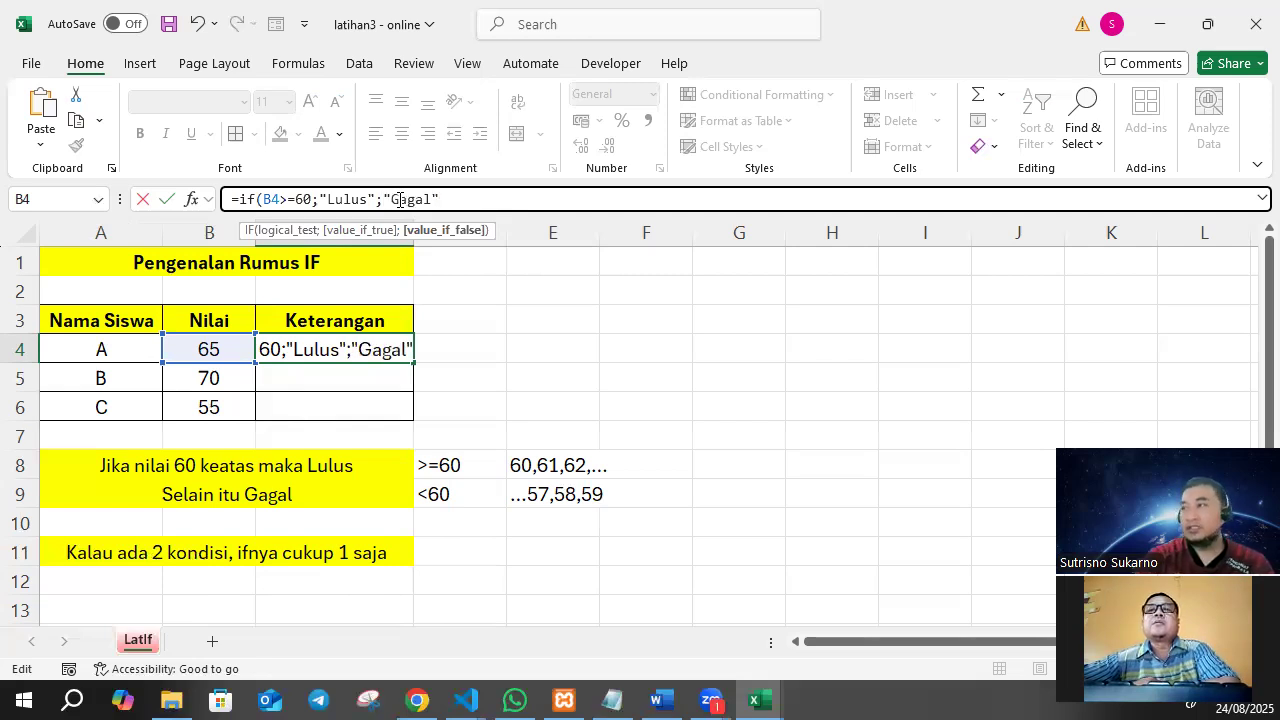
{"action": "type", "text": ")"}
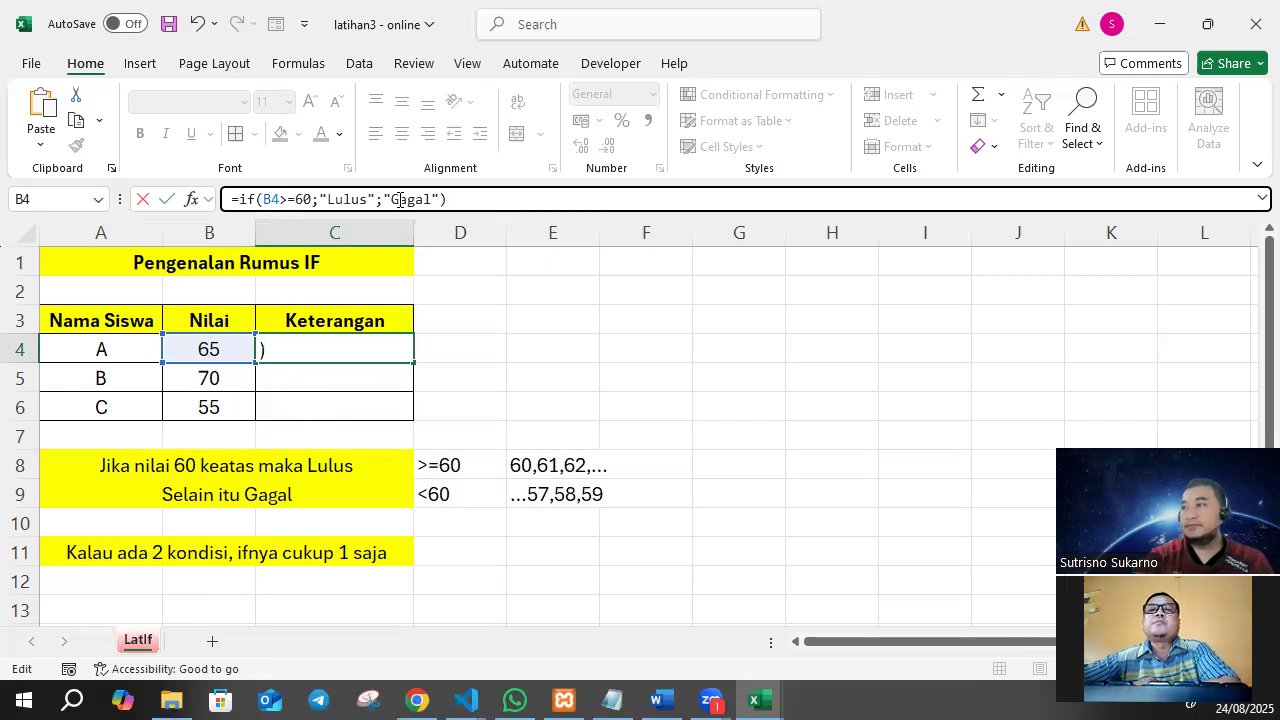
{"action": "key", "text": "Return"}
{"action": "left_click", "coordinate": [360, 349]}
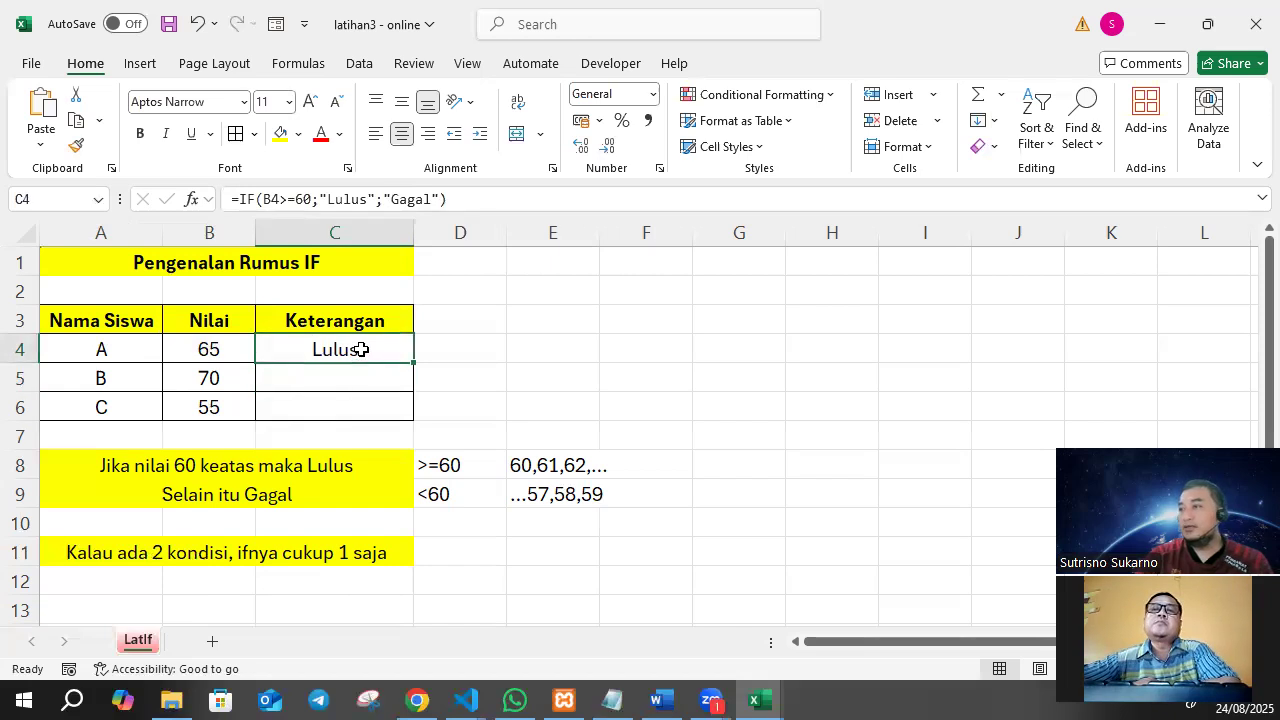
Copy the IF formula from C4 down to C6 and check the results against the Nilai scores.
{"action": "left_click", "coordinate": [204, 343]}
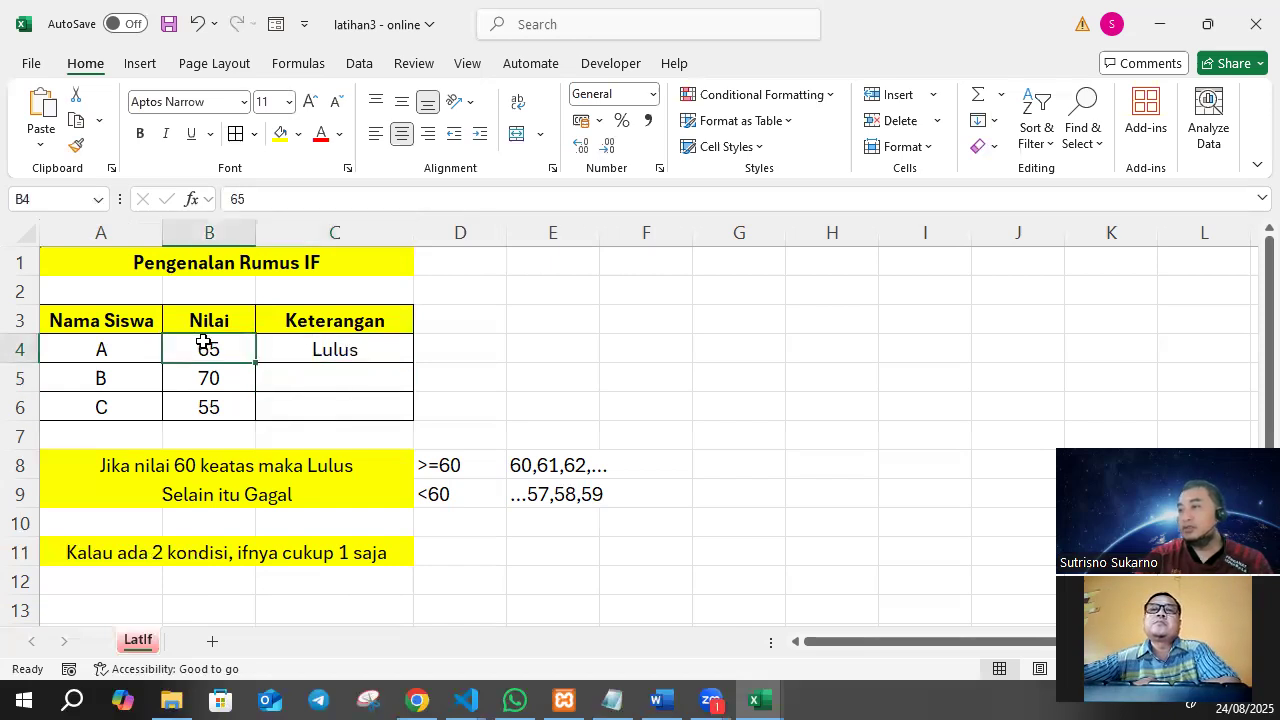
{"action": "left_click", "coordinate": [342, 350]}
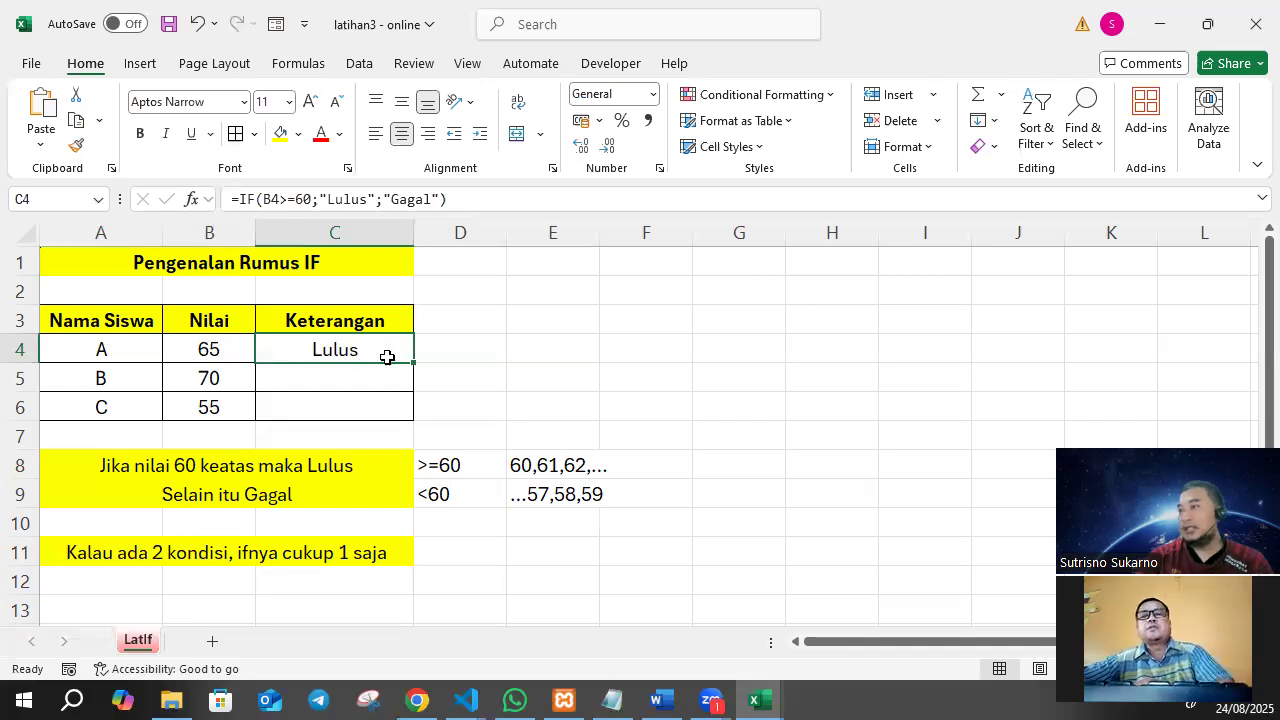
{"action": "left_click_drag", "start_coordinate": [410, 366], "coordinate": [410, 420]}
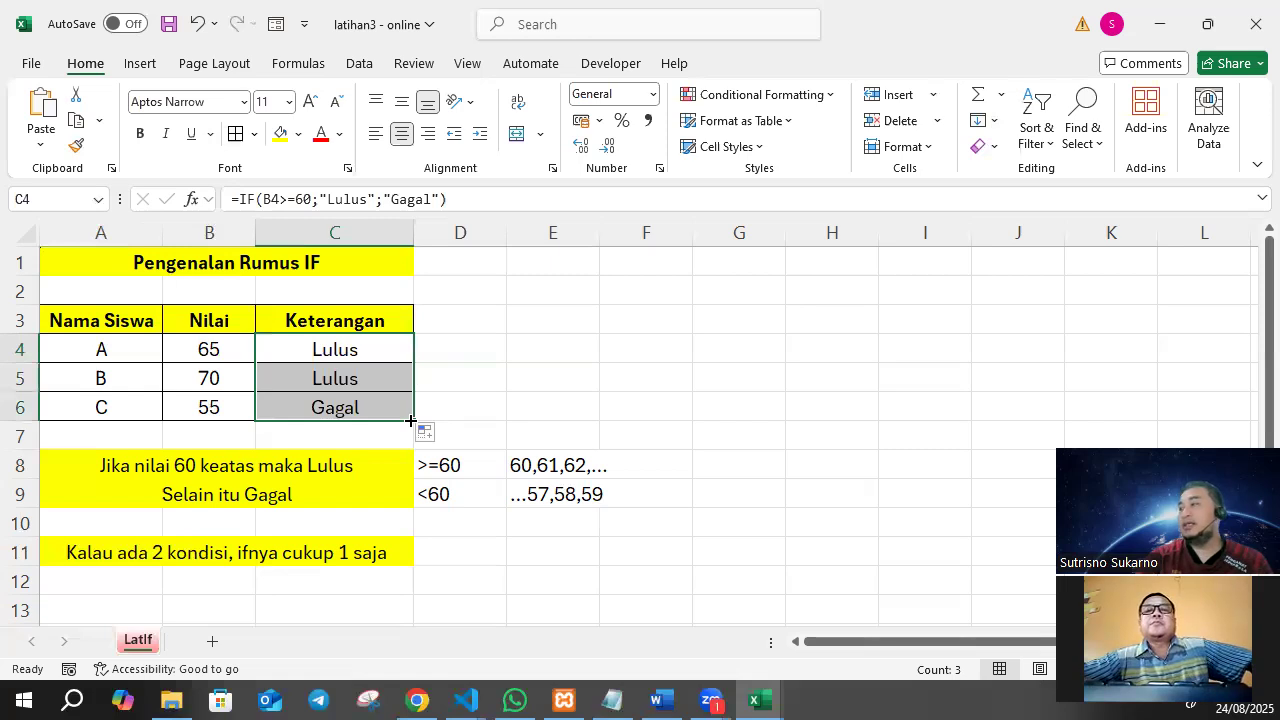
{"action": "left_click", "coordinate": [218, 375]}
{"action": "left_click", "coordinate": [332, 375]}
{"action": "left_click", "coordinate": [206, 406]}
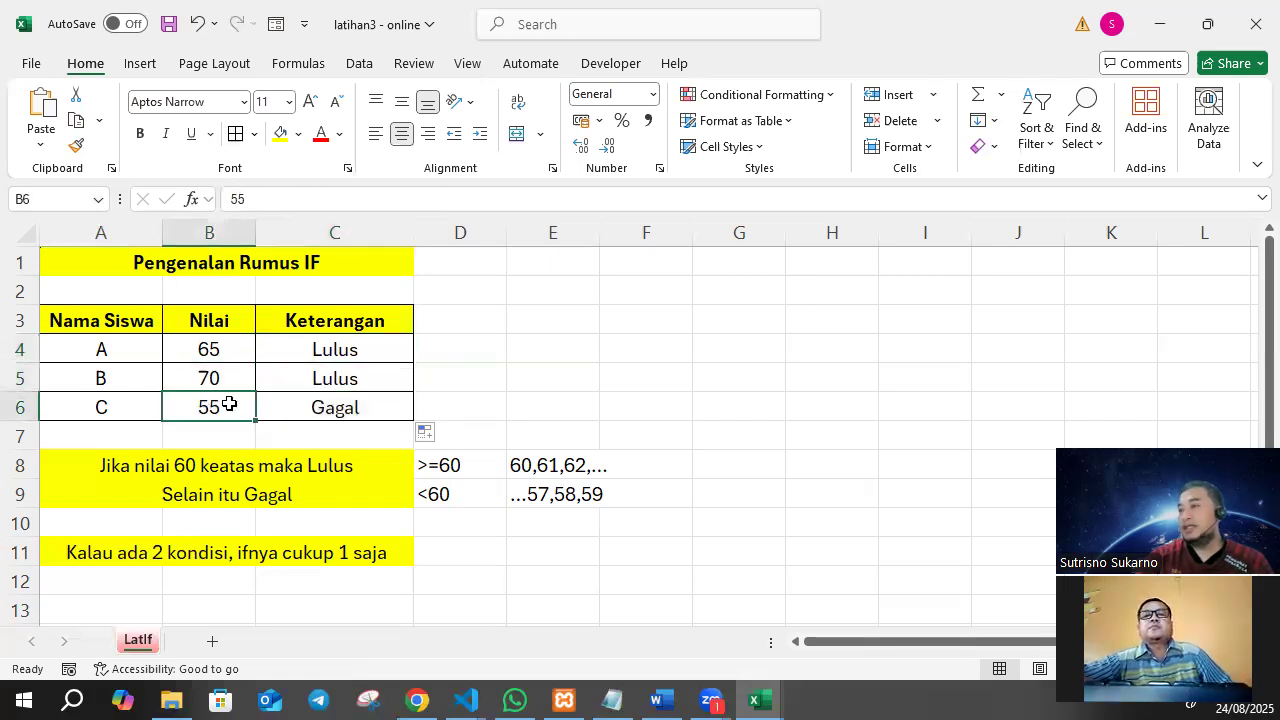
Check the IF formulas in C6 and C4, and save the workbook.
{"action": "left_click", "coordinate": [333, 403]}
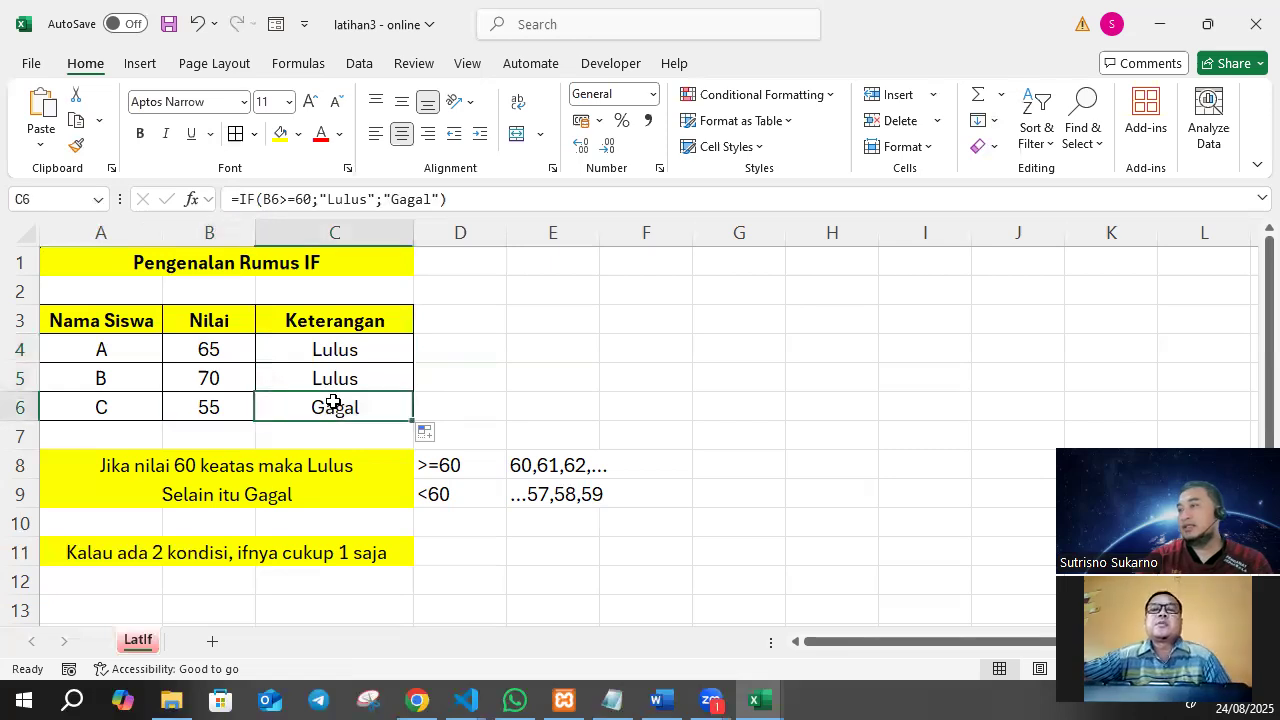
{"action": "left_click", "coordinate": [345, 349]}
{"action": "key", "text": "ctrl+s"}
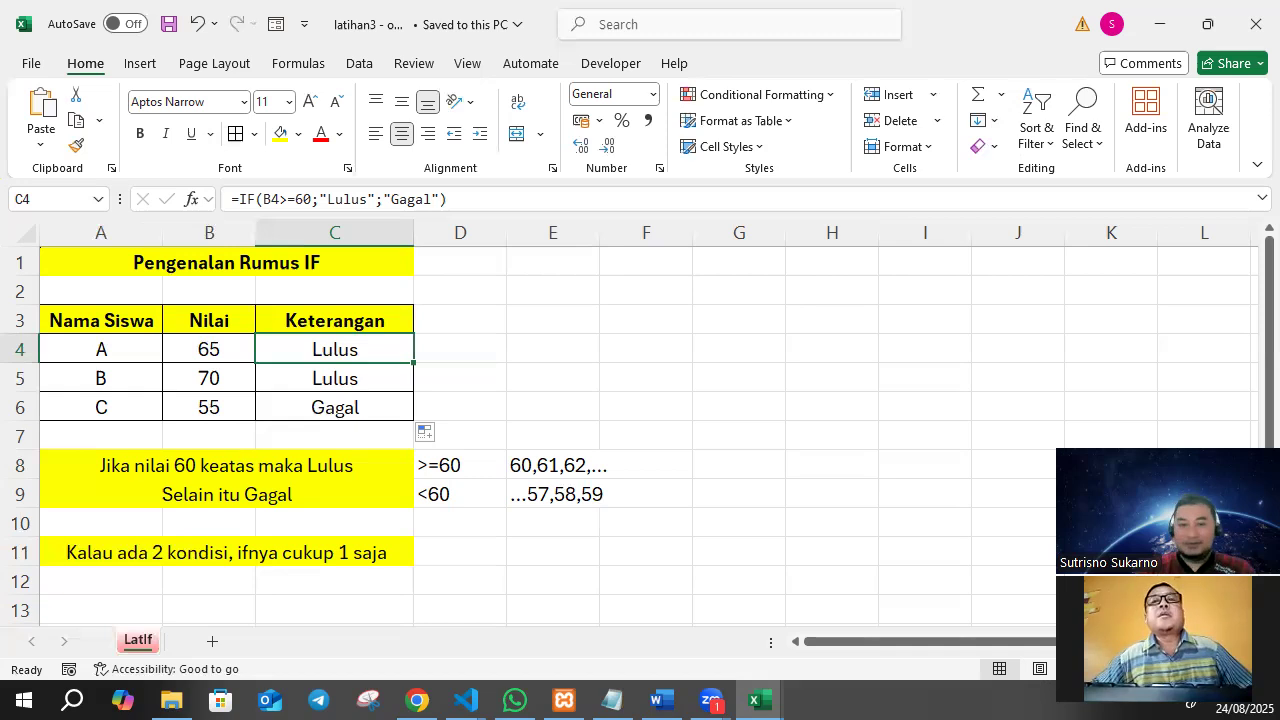
{"action": "key", "text": "alt+Tab"}
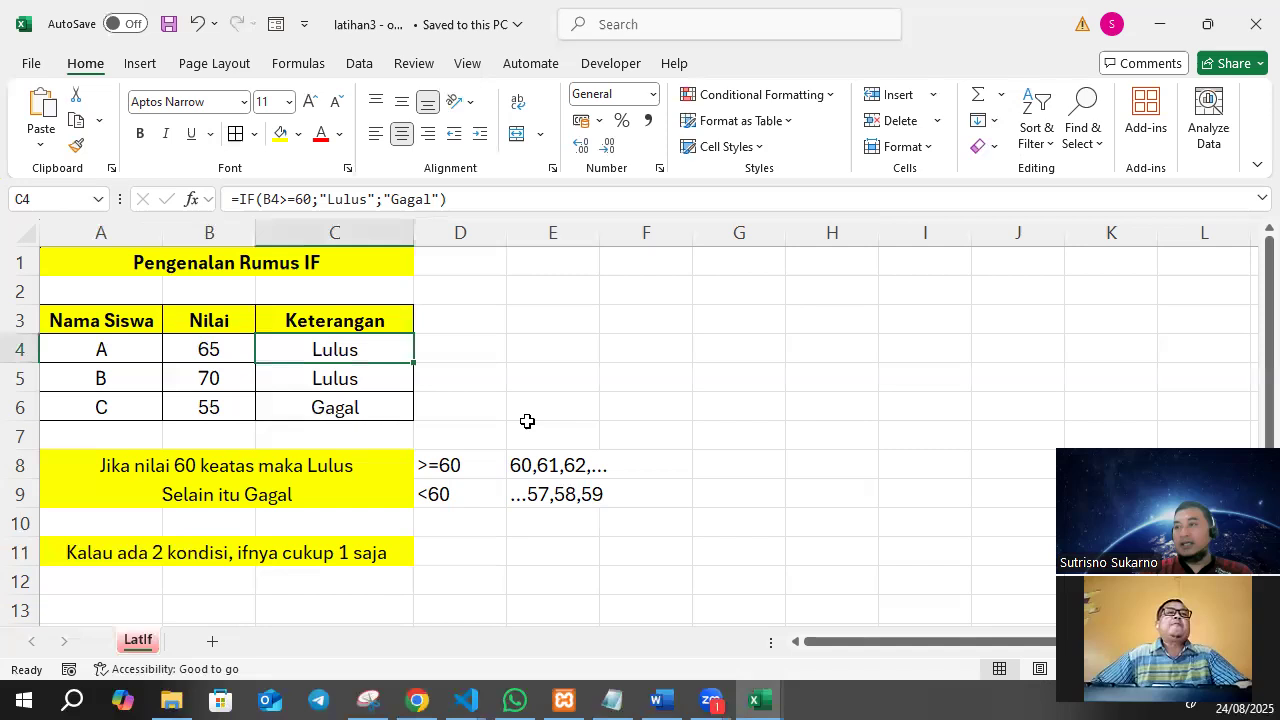
Note the colour for passing below the two-condition remark, with "lulus" in B12 and "hijau" in C12.
{"action": "left_click", "coordinate": [515, 323]}
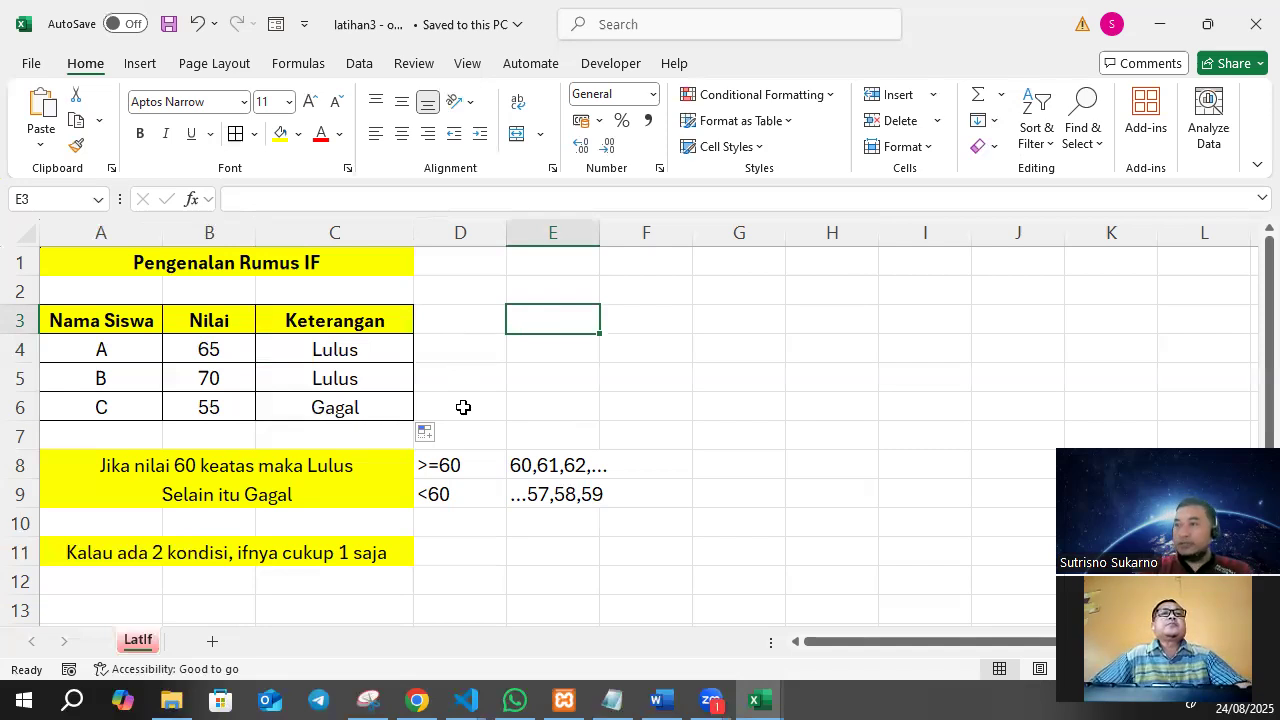
{"action": "left_click", "coordinate": [182, 583]}
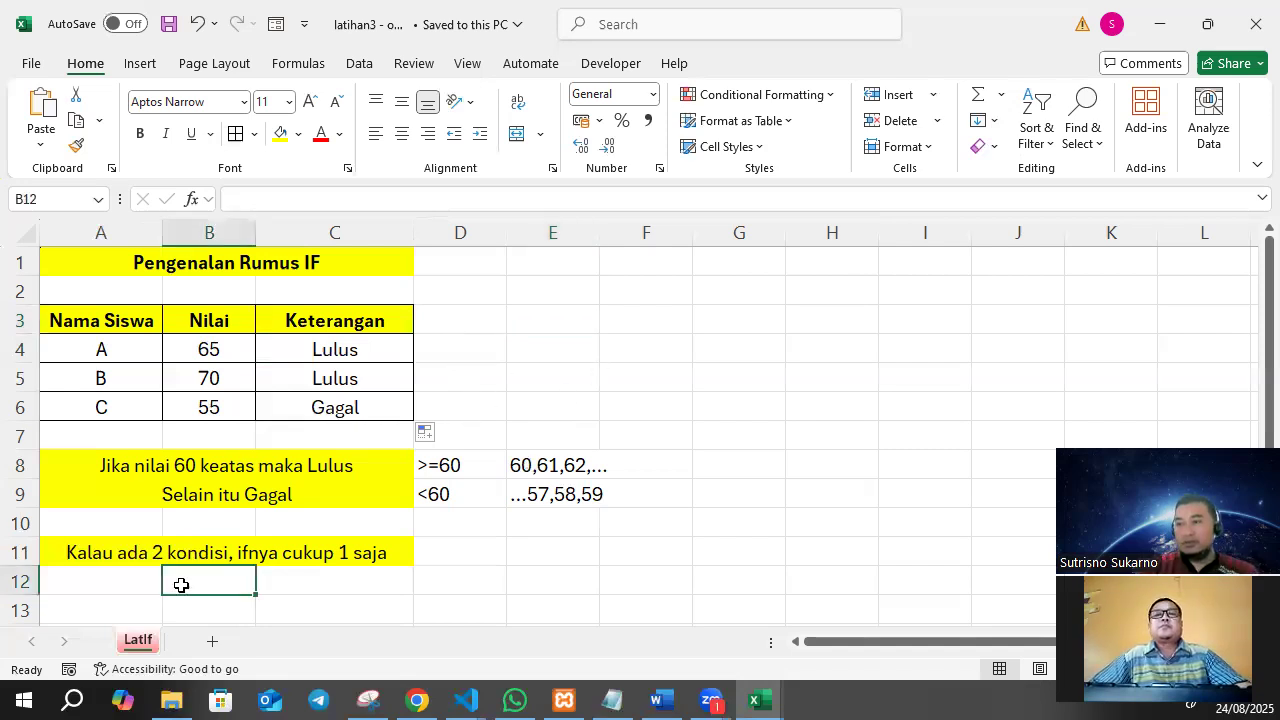
{"action": "type", "text": "lulus"}
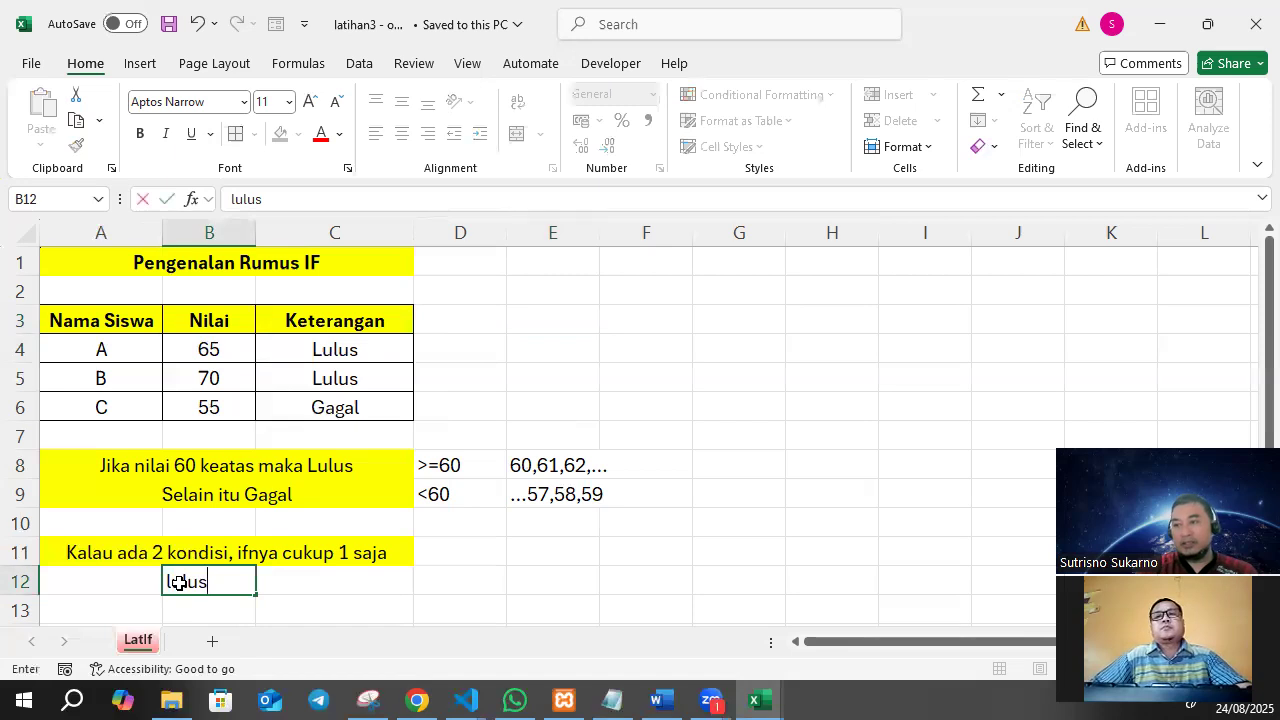
{"action": "key", "text": "Tab"}
{"action": "type", "text": "hijau"}
{"action": "key", "text": "Return"}
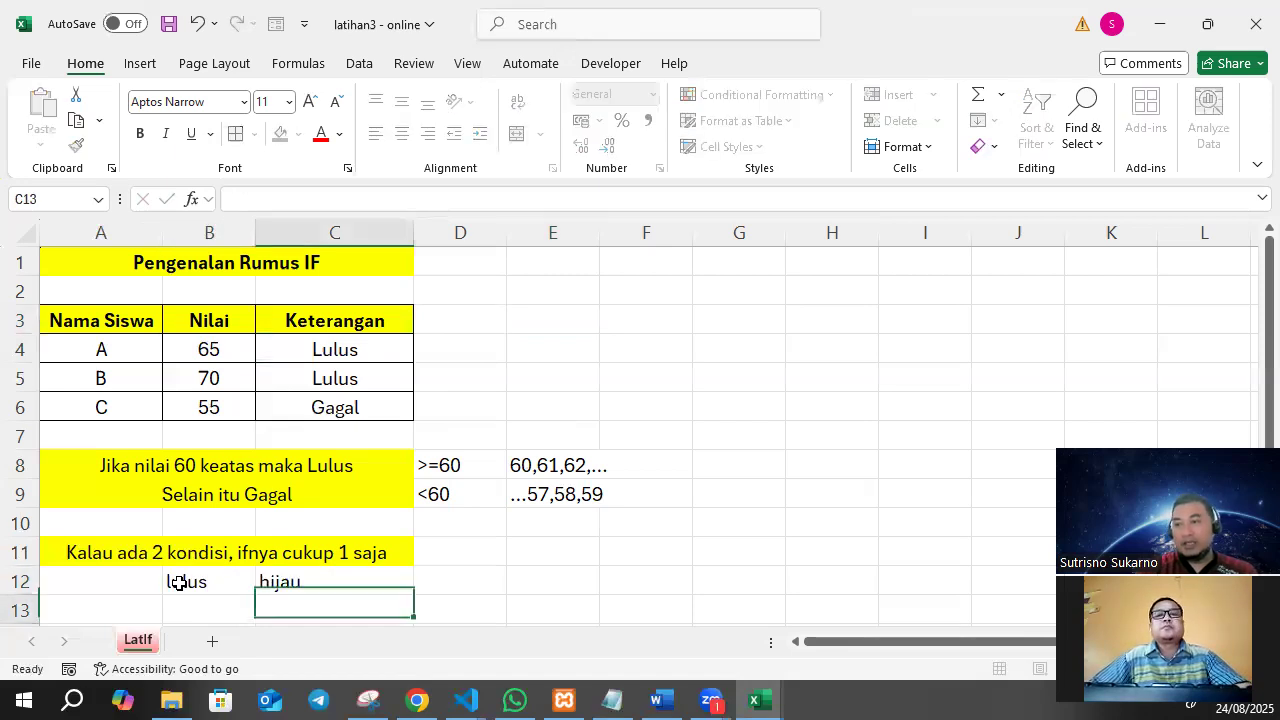
Add the colour for failing to the notes, with "gagal" in B13 and "merah" in C13.
{"action": "key", "text": "Left"}
{"action": "type", "text": "gagal"}
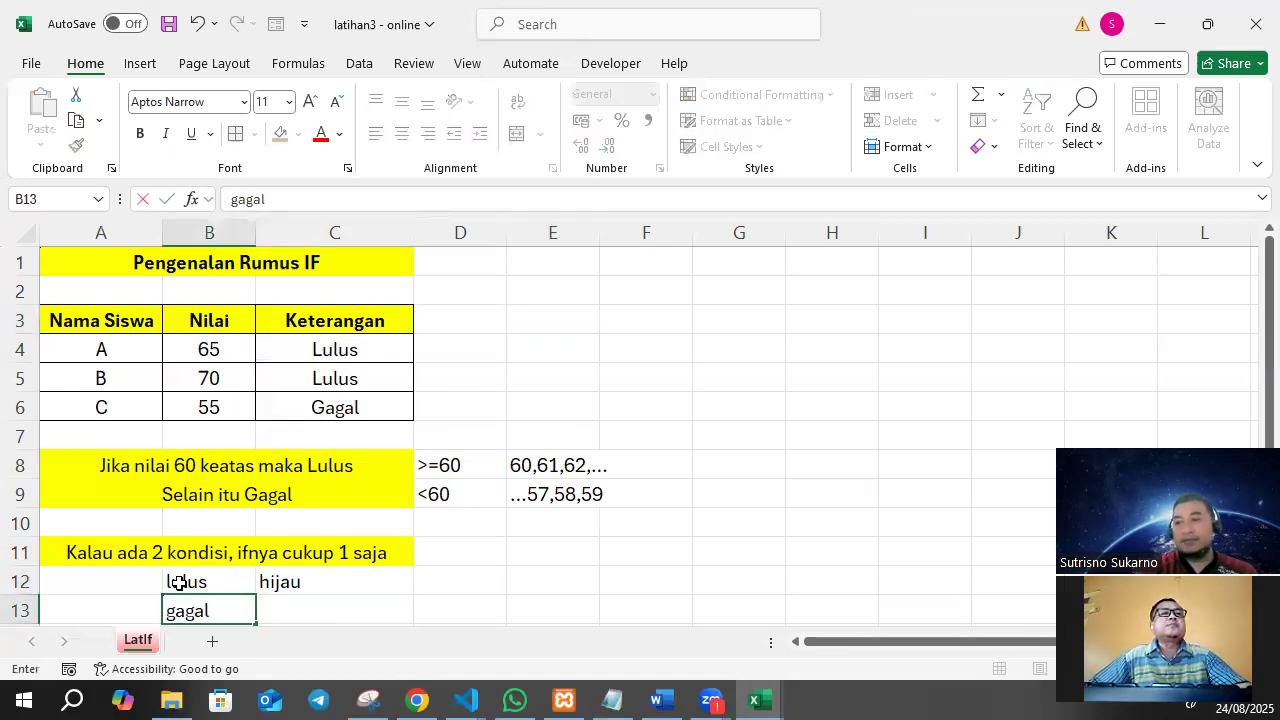
{"action": "key", "text": "Tab"}
{"action": "type", "text": "merah"}
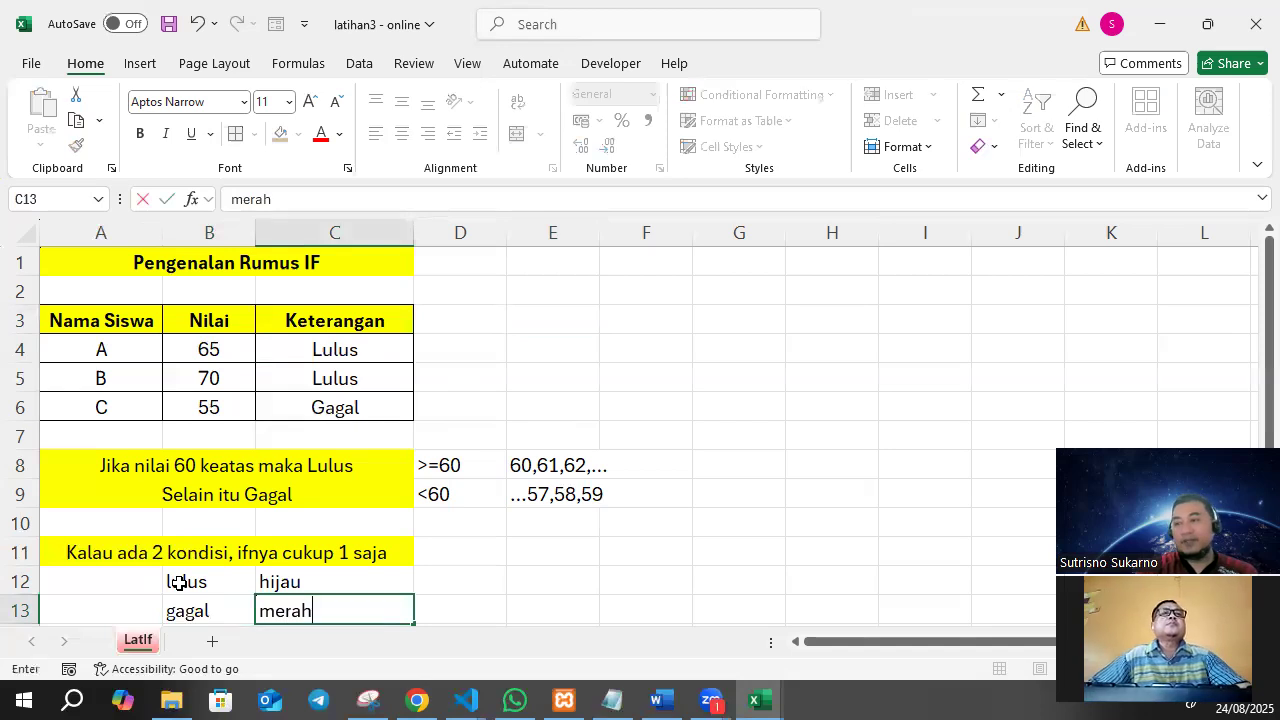
{"action": "key", "text": "Return"}
Add a Text That Contains conditional formatting rule to C4:C6 that gives cells containing "lulus" a custom light green fill.
{"action": "scroll", "coordinate": [131, 607], "scroll_direction": "up", "scroll_amount": 1}
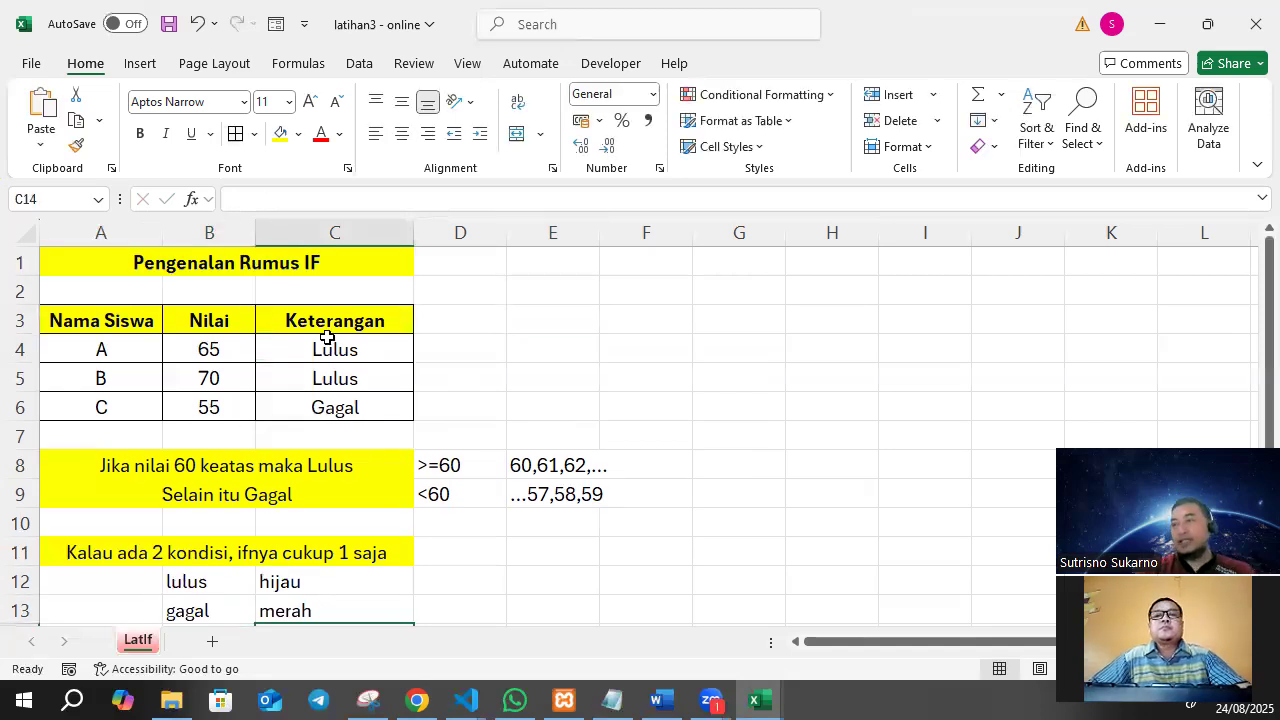
{"action": "left_click_drag", "start_coordinate": [323, 343], "coordinate": [320, 406]}
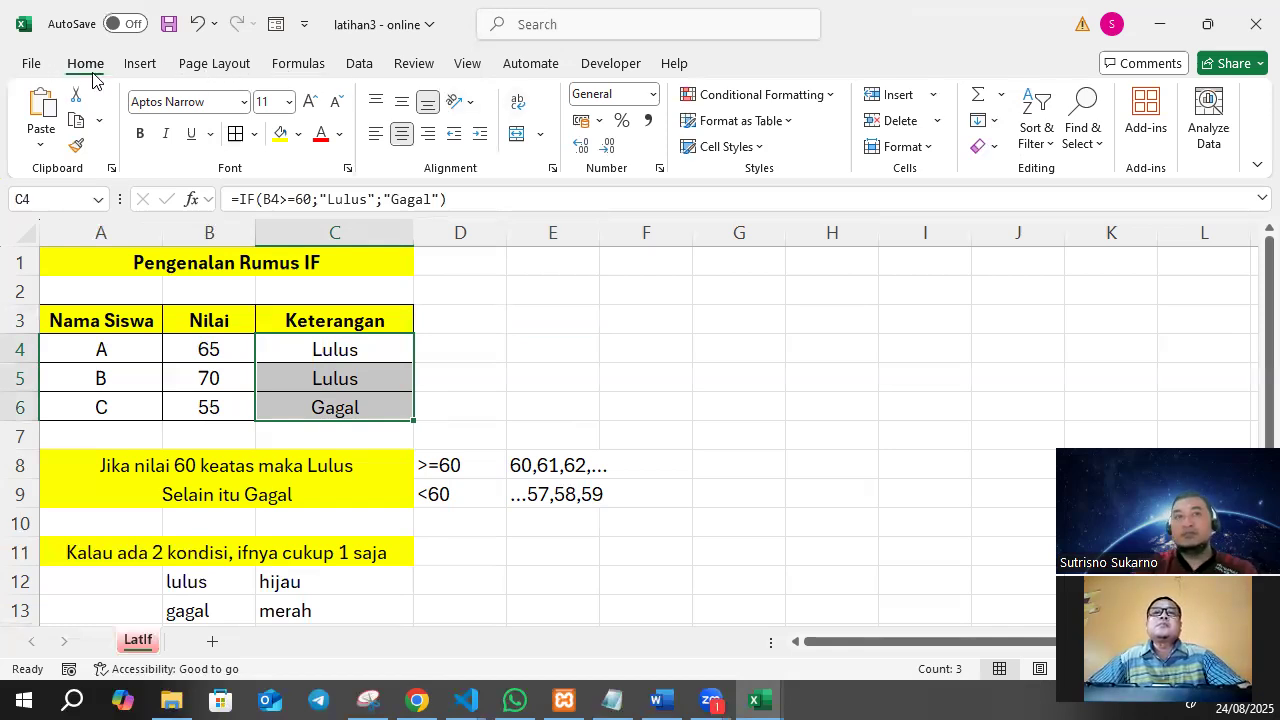
{"action": "left_click", "coordinate": [822, 97]}
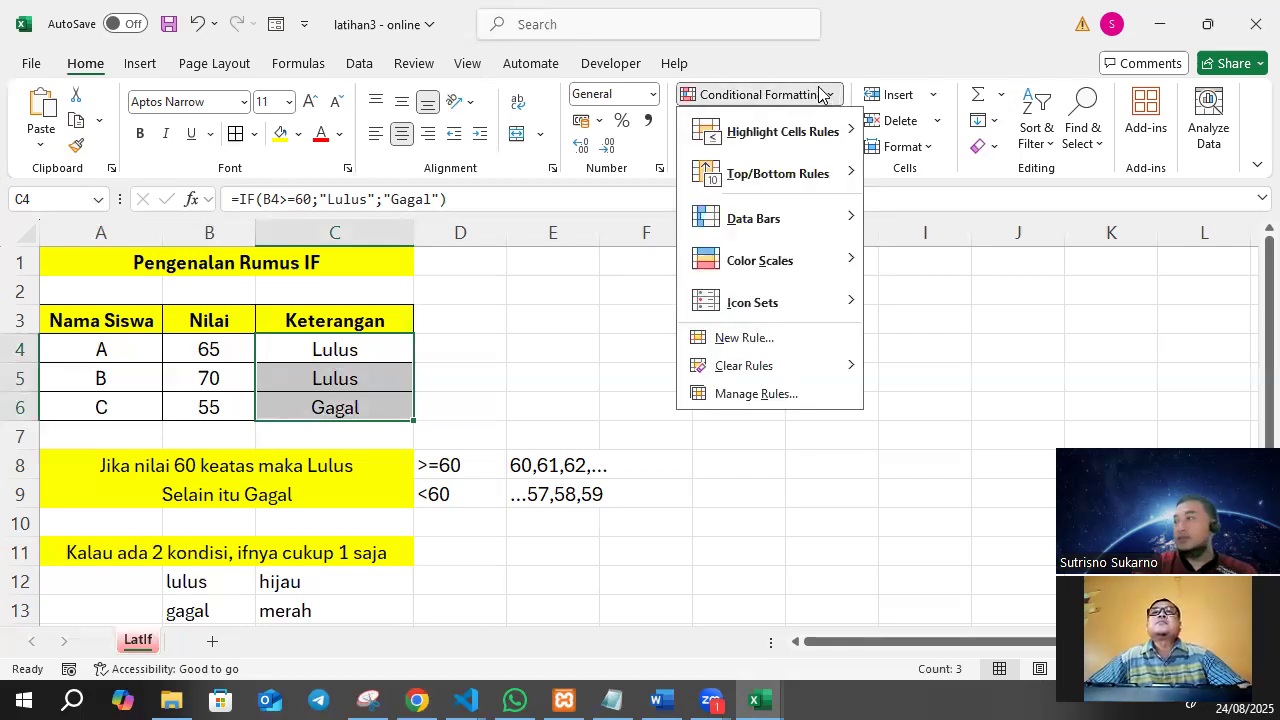
{"action": "mouse_move", "coordinate": [816, 136]}
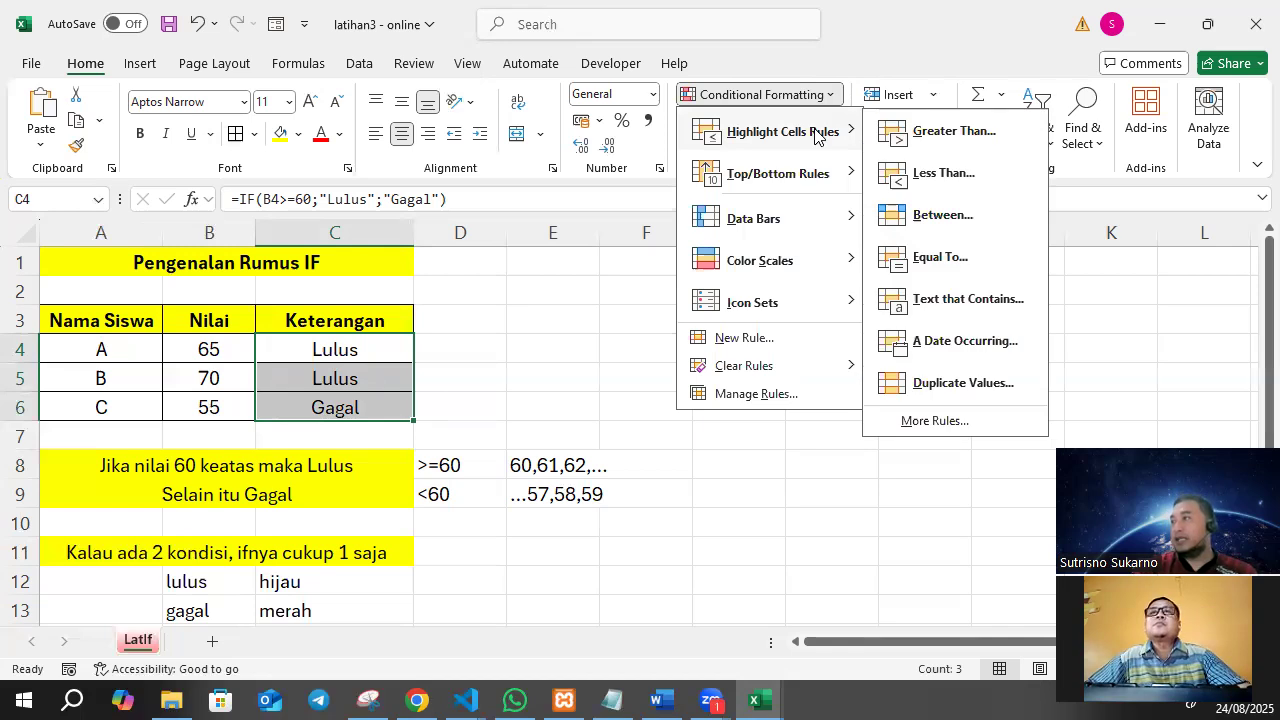
{"action": "left_click", "coordinate": [939, 310]}
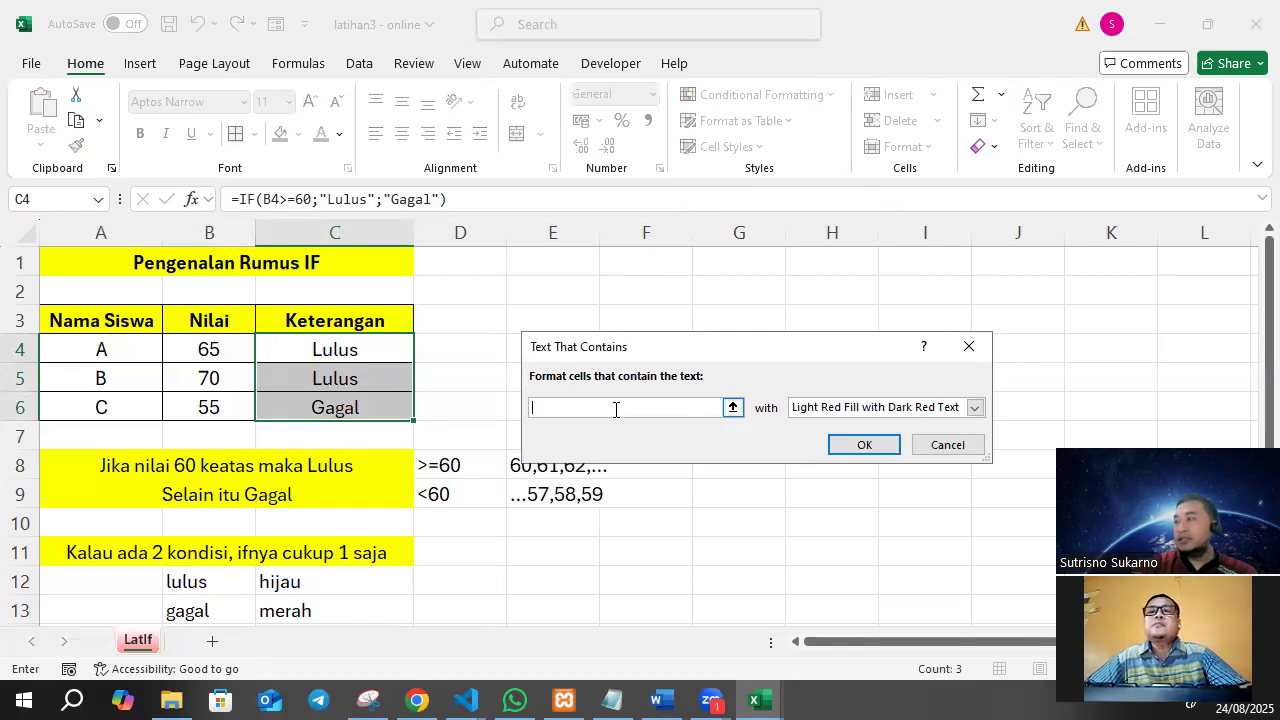
{"action": "type", "text": "lulus"}
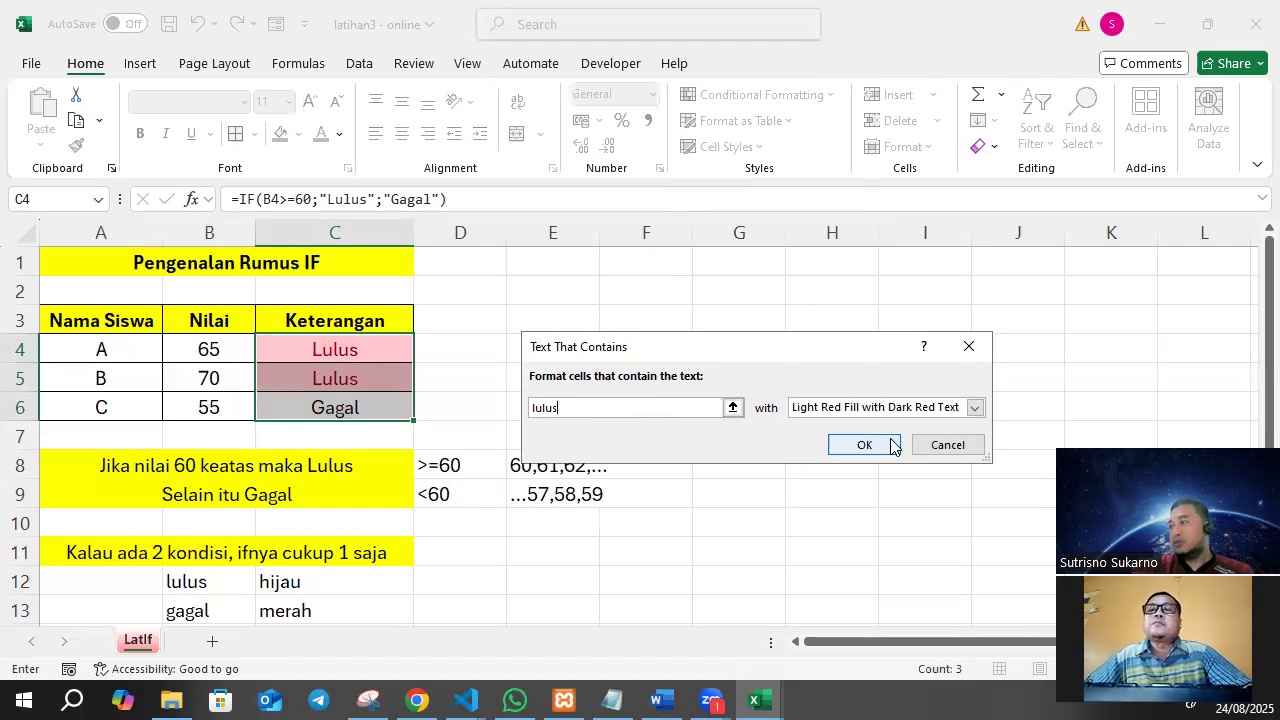
{"action": "left_click", "coordinate": [925, 410]}
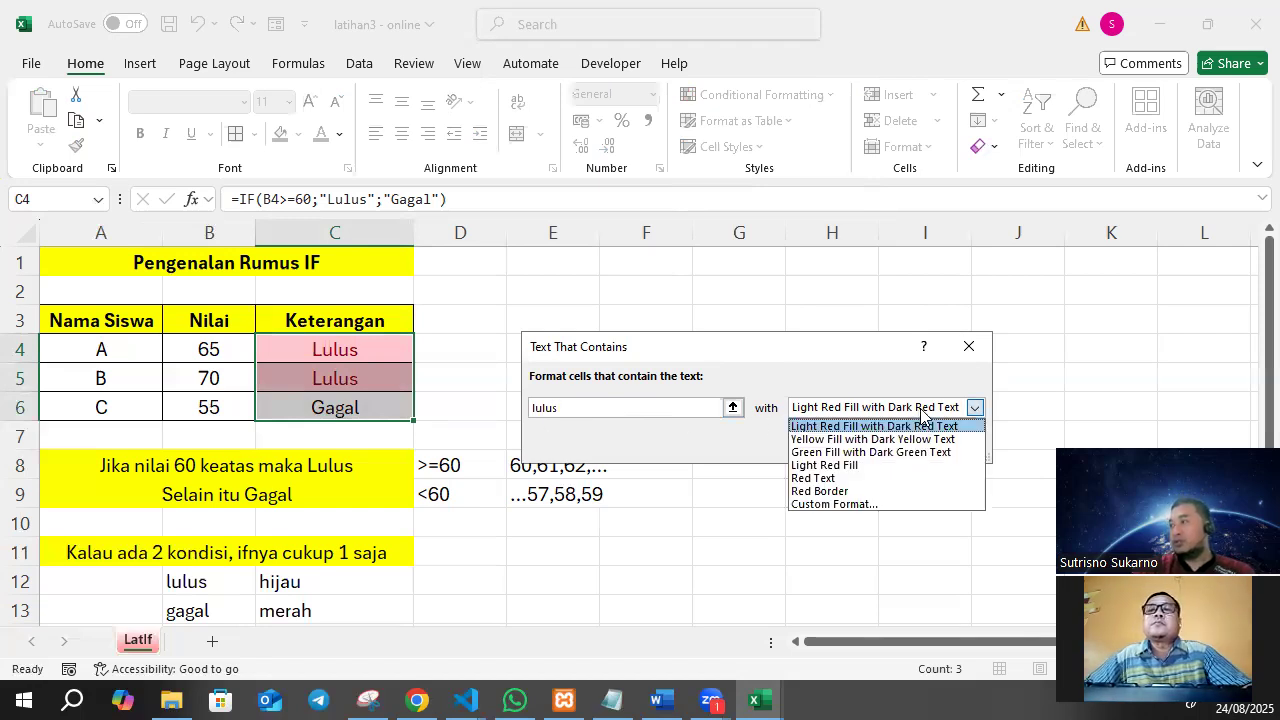
{"action": "left_click", "coordinate": [843, 504]}
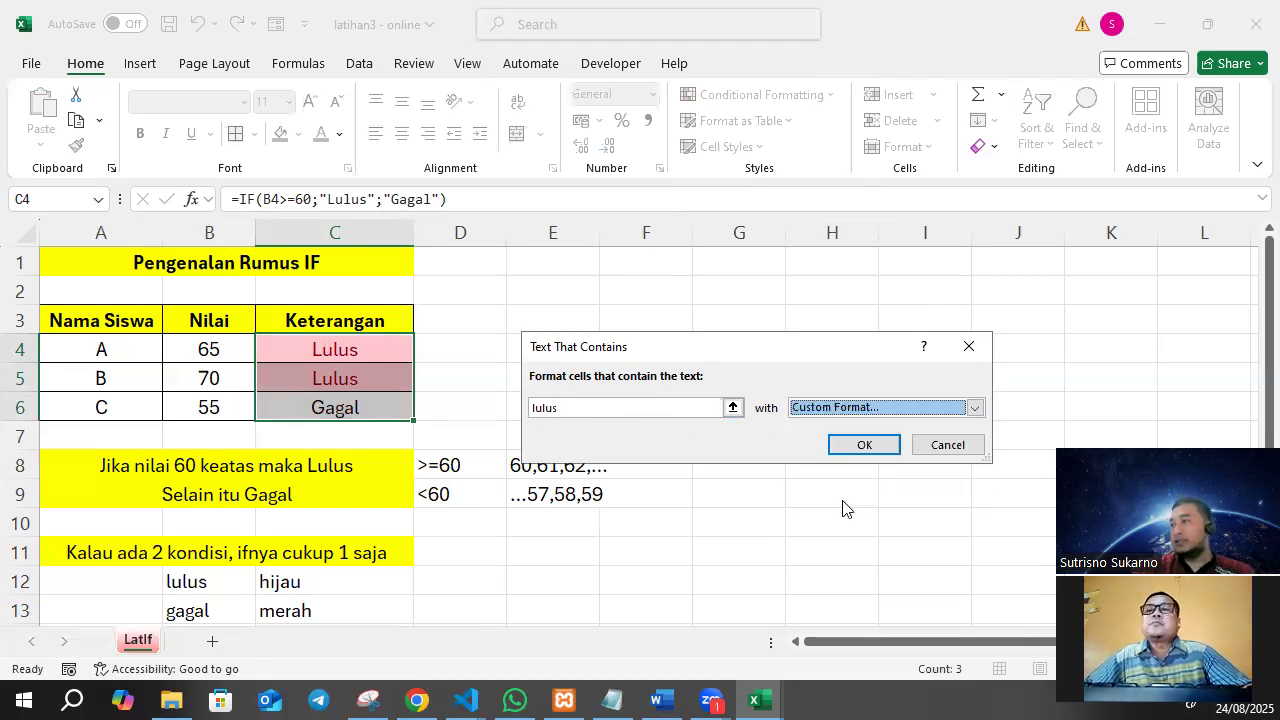
{"action": "left_click", "coordinate": [689, 157]}
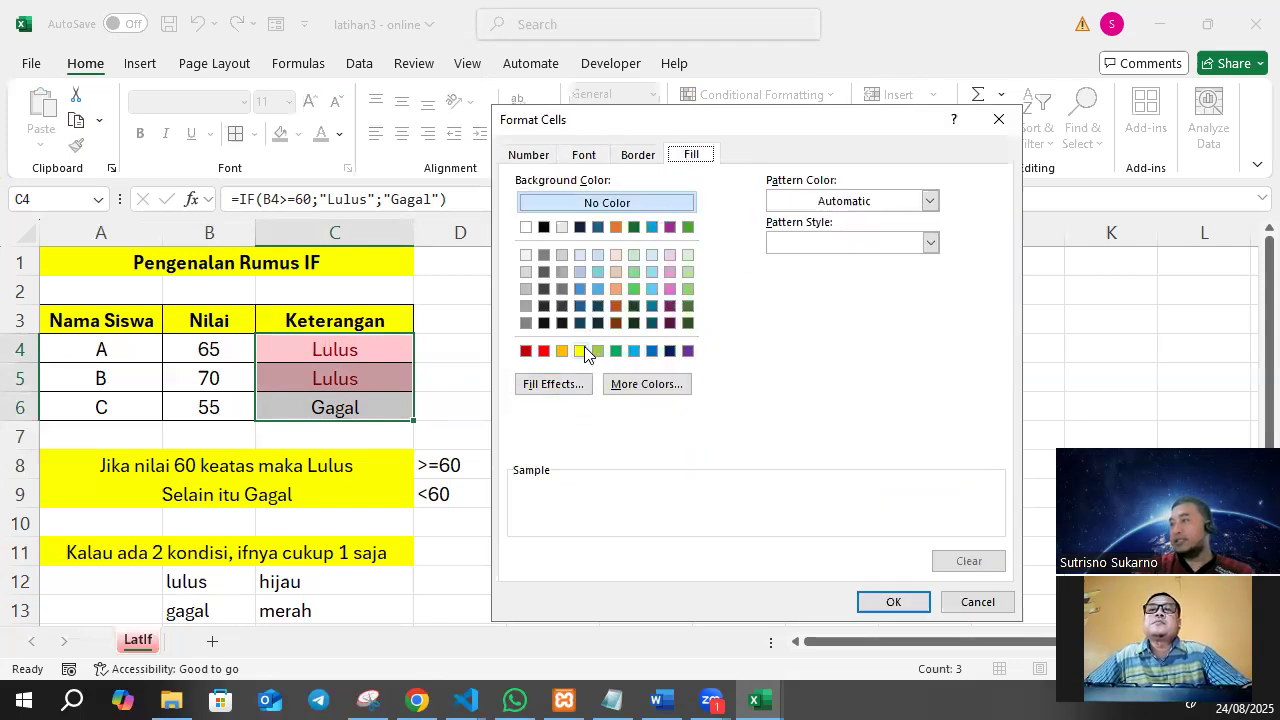
{"action": "left_click", "coordinate": [598, 351]}
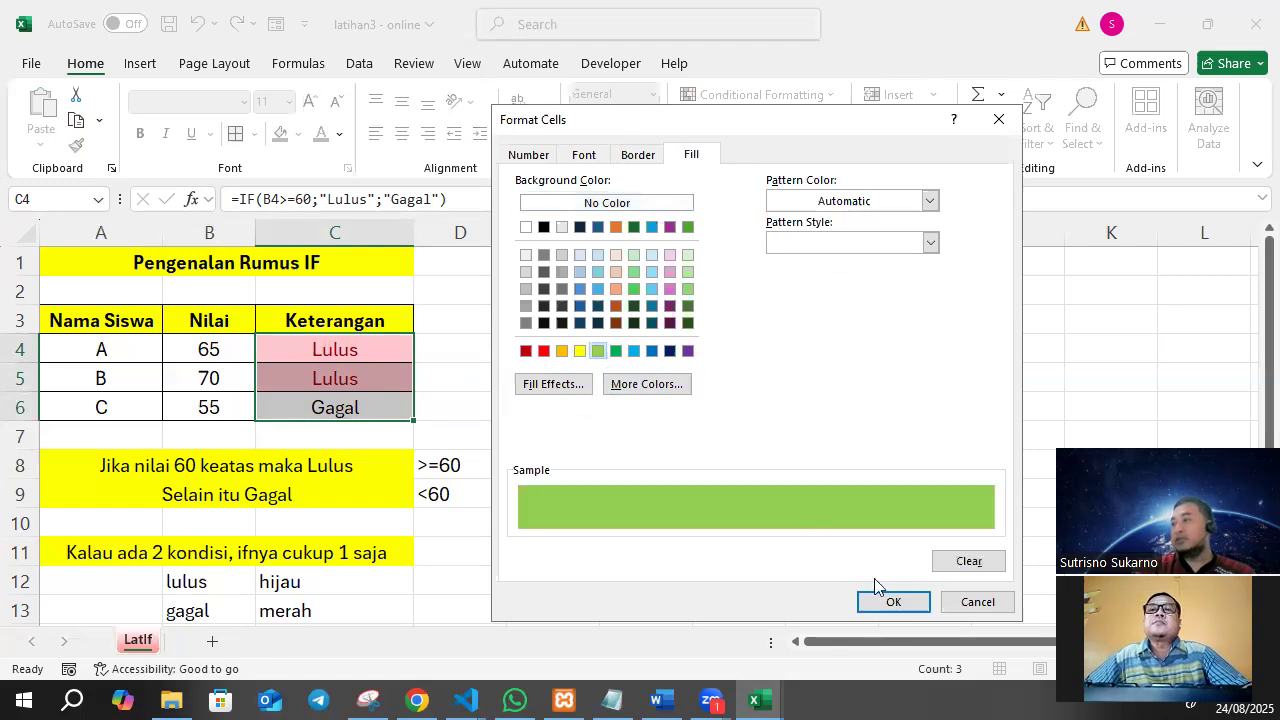
{"action": "left_click", "coordinate": [891, 601]}
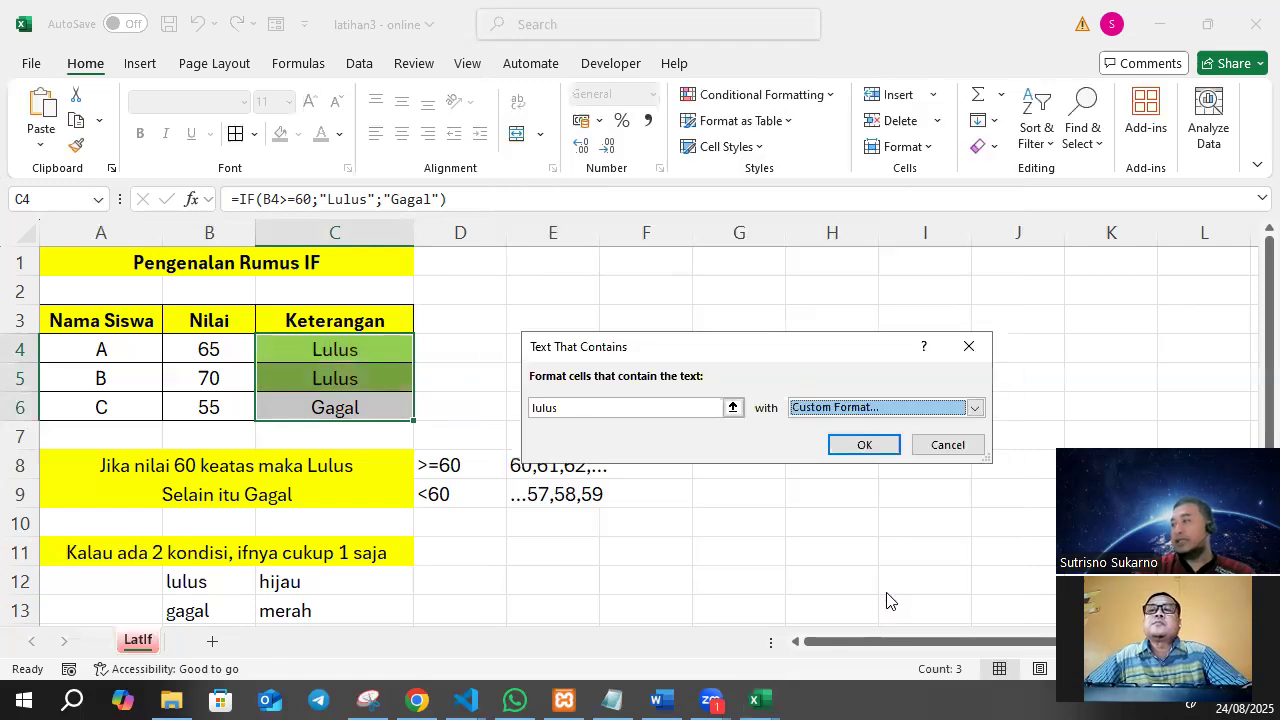
{"action": "left_click", "coordinate": [864, 445]}
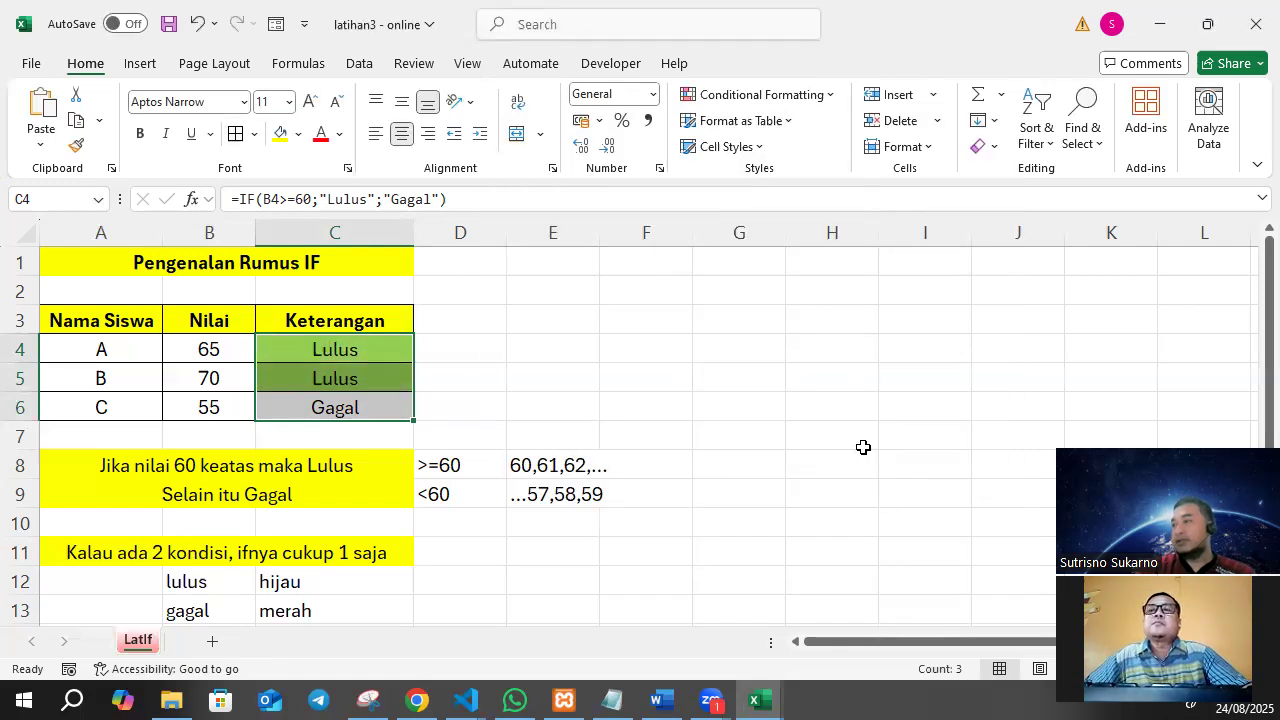
Add a second Text That Contains rule to C4:C6 that gives cells containing "gagal" a custom red fill.
{"action": "left_click", "coordinate": [523, 380]}
{"action": "left_click_drag", "start_coordinate": [337, 344], "coordinate": [334, 403]}
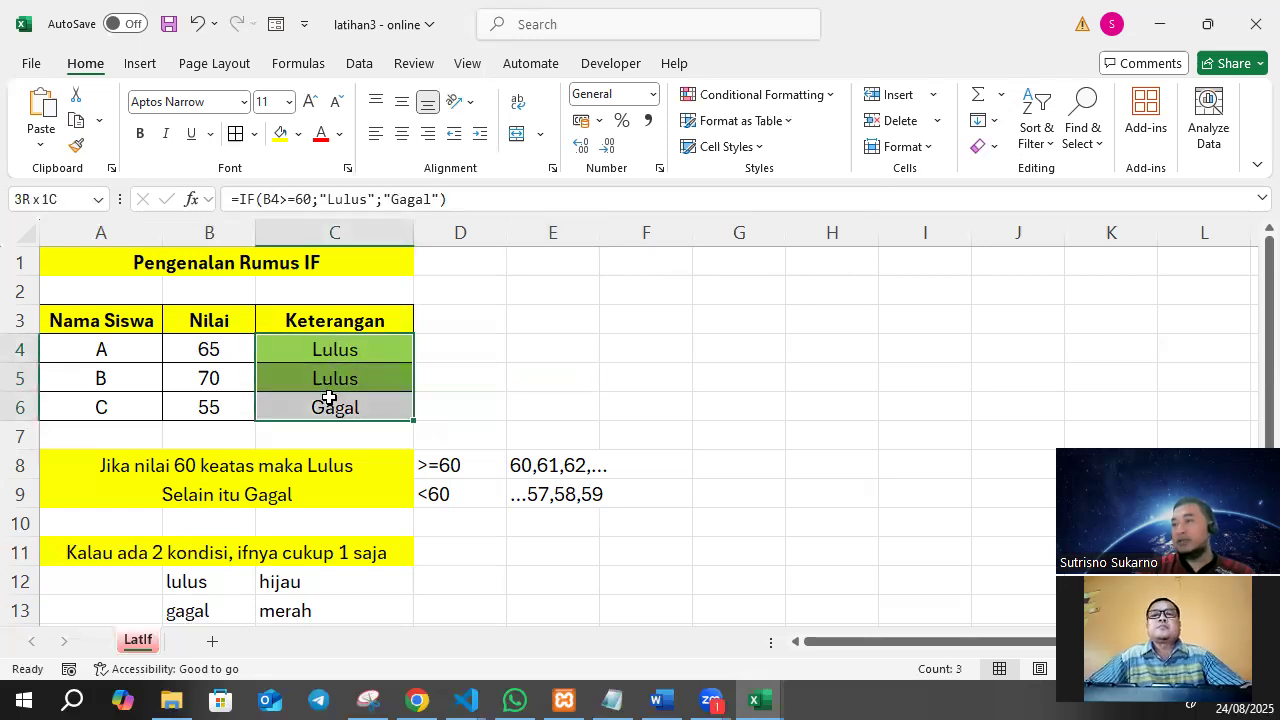
{"action": "left_click", "coordinate": [802, 100]}
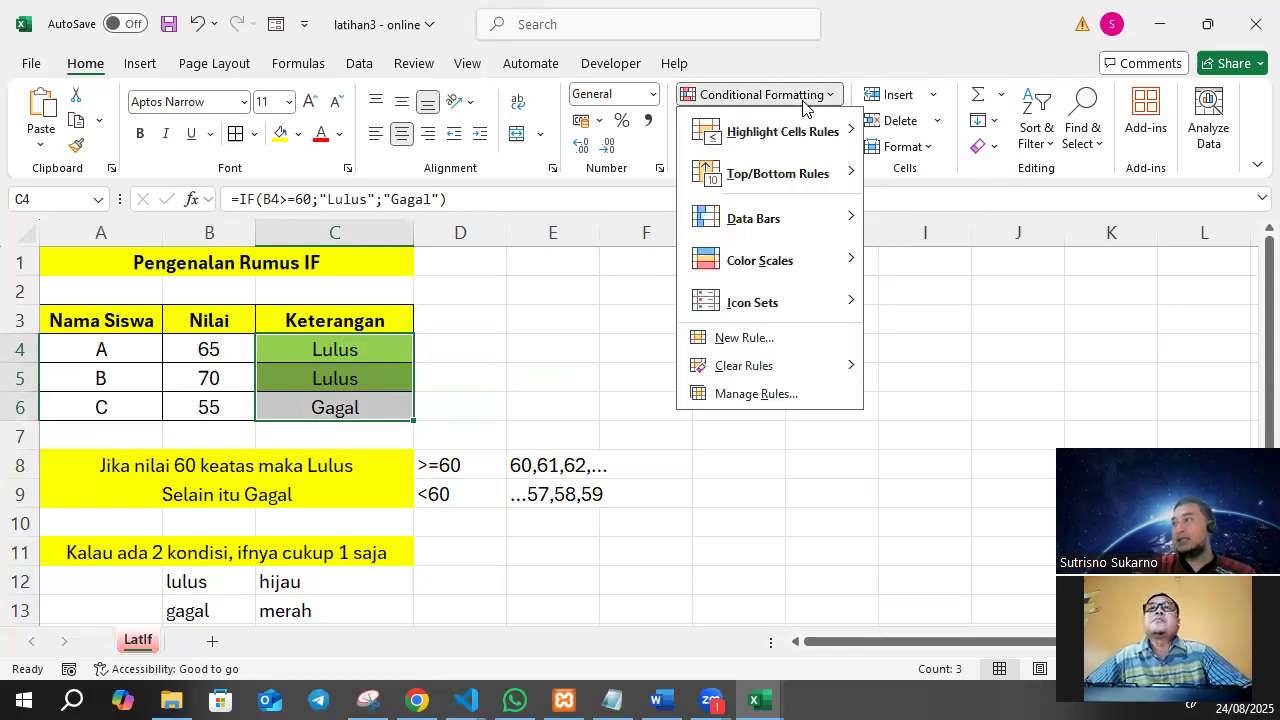
{"action": "mouse_move", "coordinate": [816, 142]}
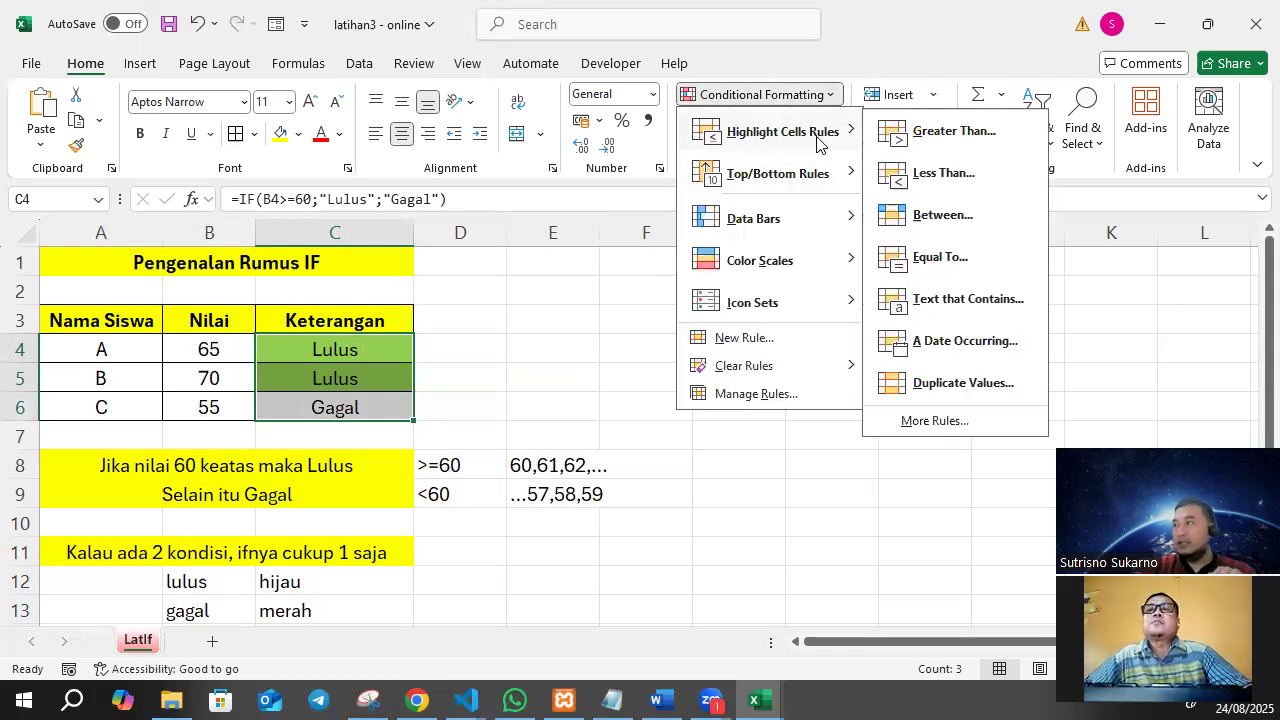
{"action": "left_click", "coordinate": [975, 301]}
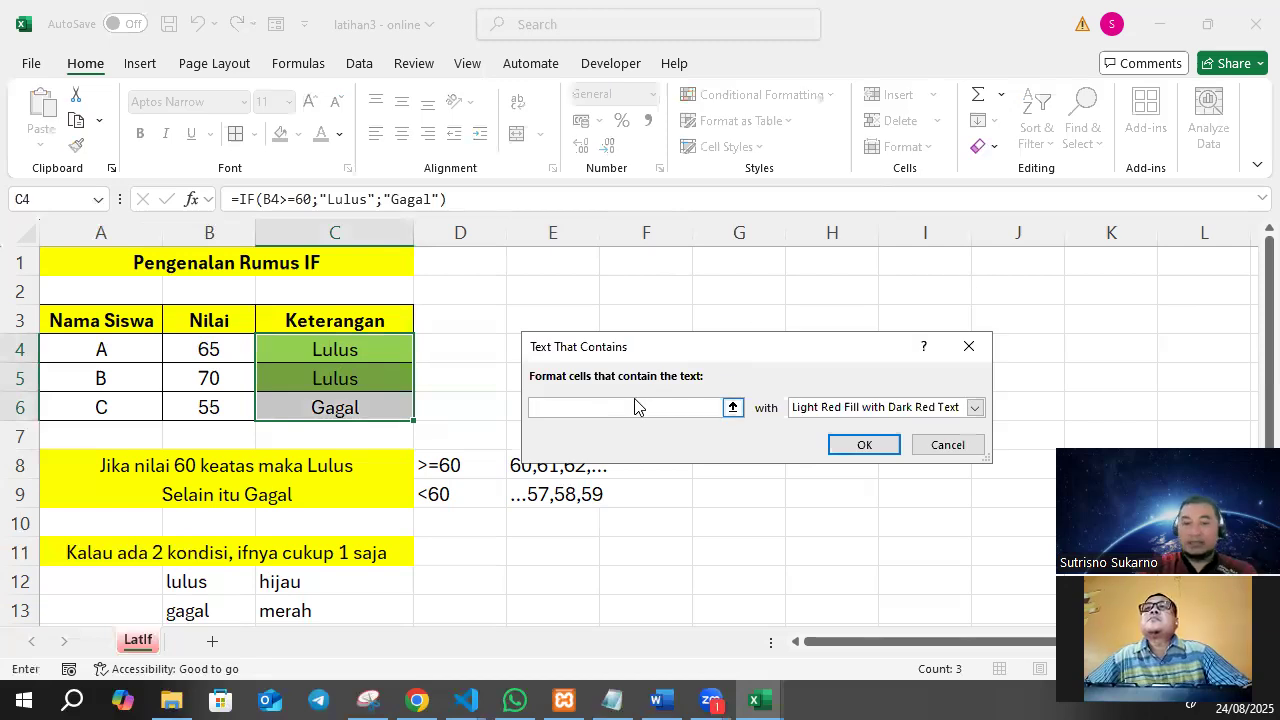
{"action": "type", "text": "gagal"}
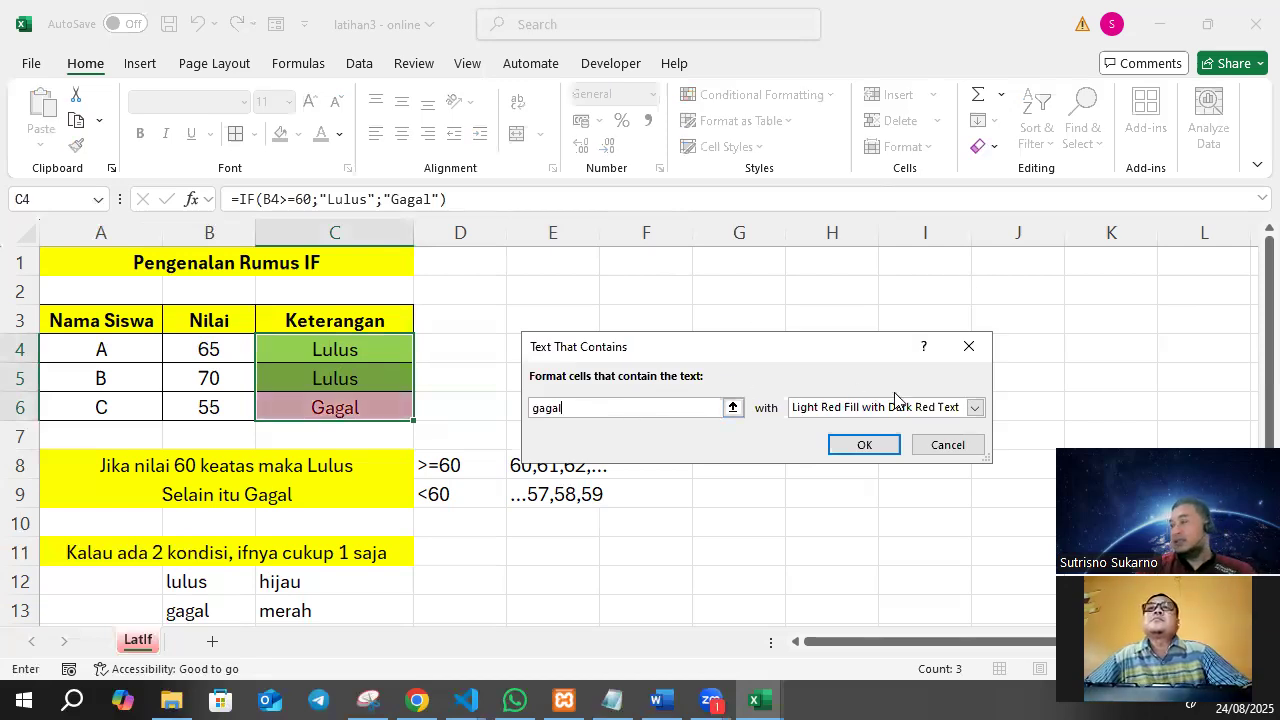
{"action": "left_click", "coordinate": [912, 407]}
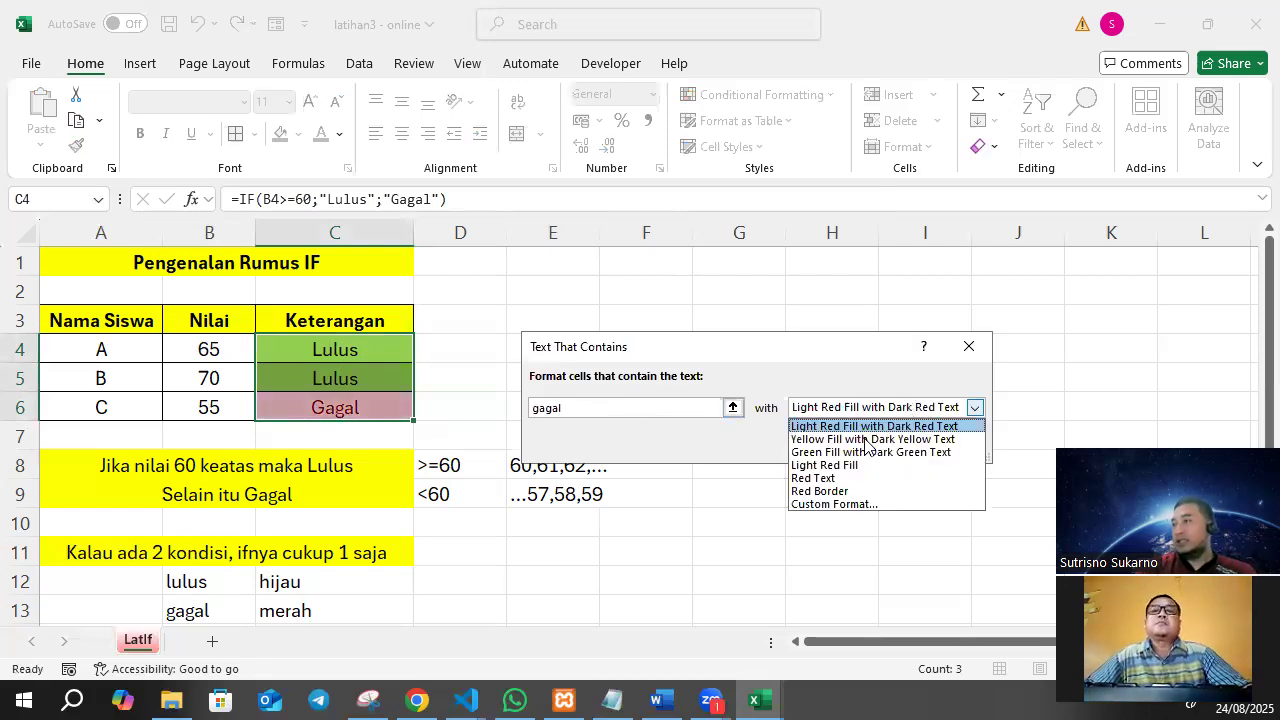
{"action": "left_click", "coordinate": [846, 505]}
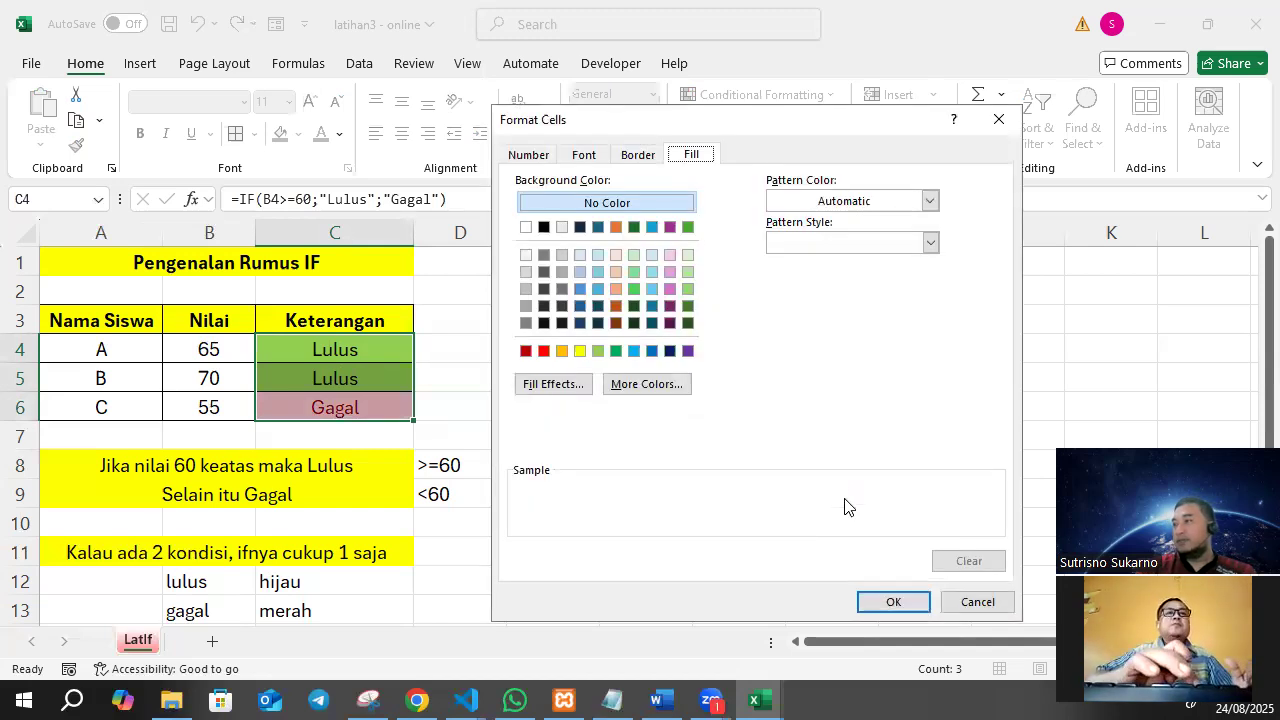
{"action": "left_click", "coordinate": [543, 351]}
{"action": "left_click", "coordinate": [912, 606]}
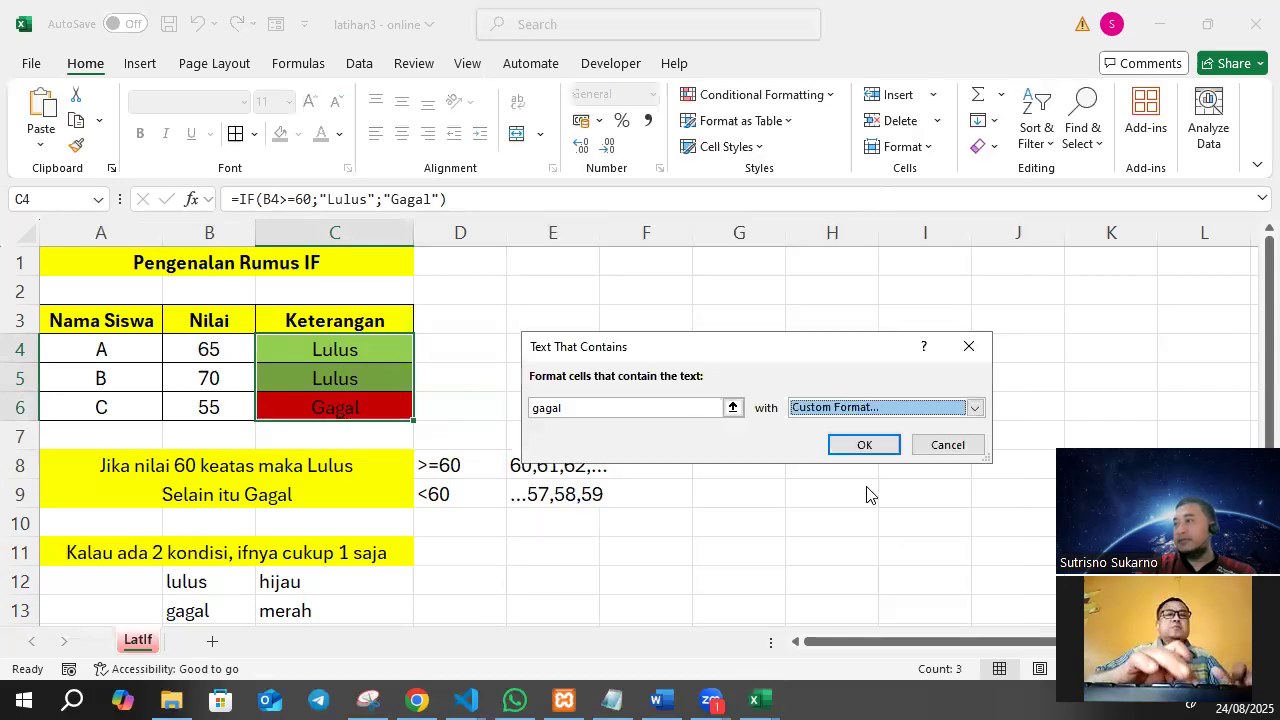
{"action": "left_click", "coordinate": [874, 446]}
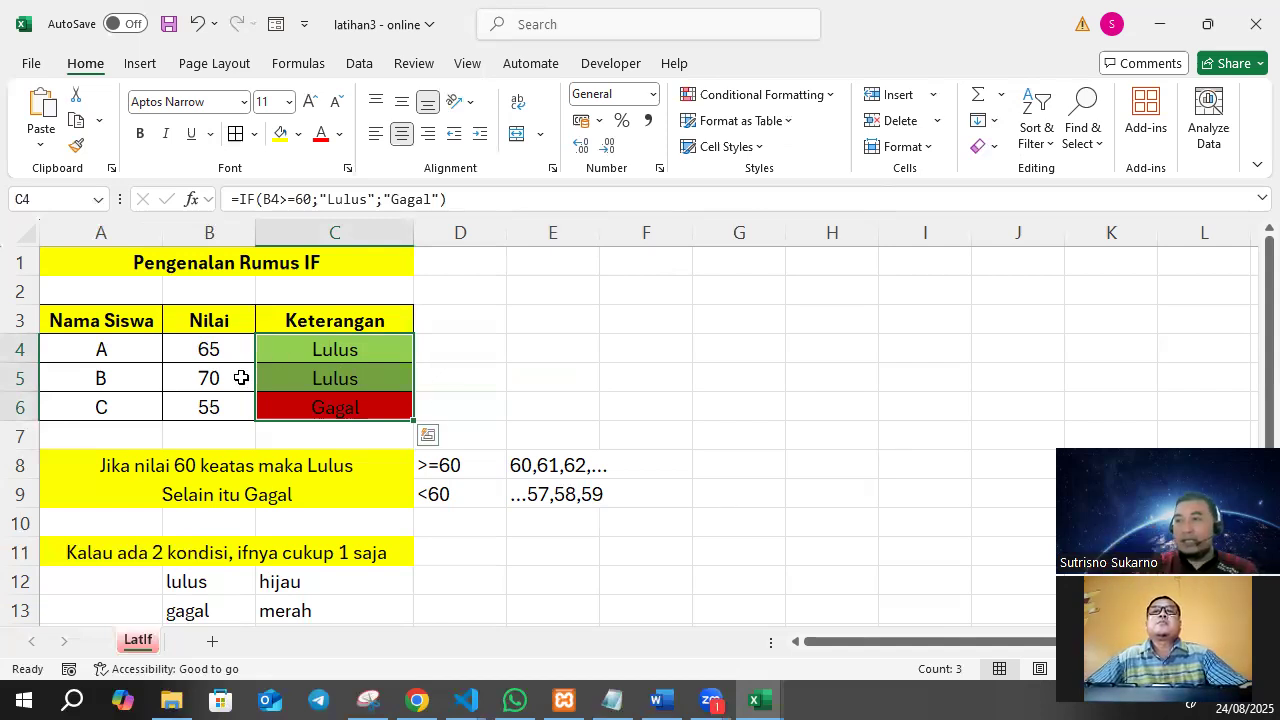
Change student A's Nilai in B4 to 45 and check the Keterangan result and colour in C4.
{"action": "key", "text": "shift+Up"}
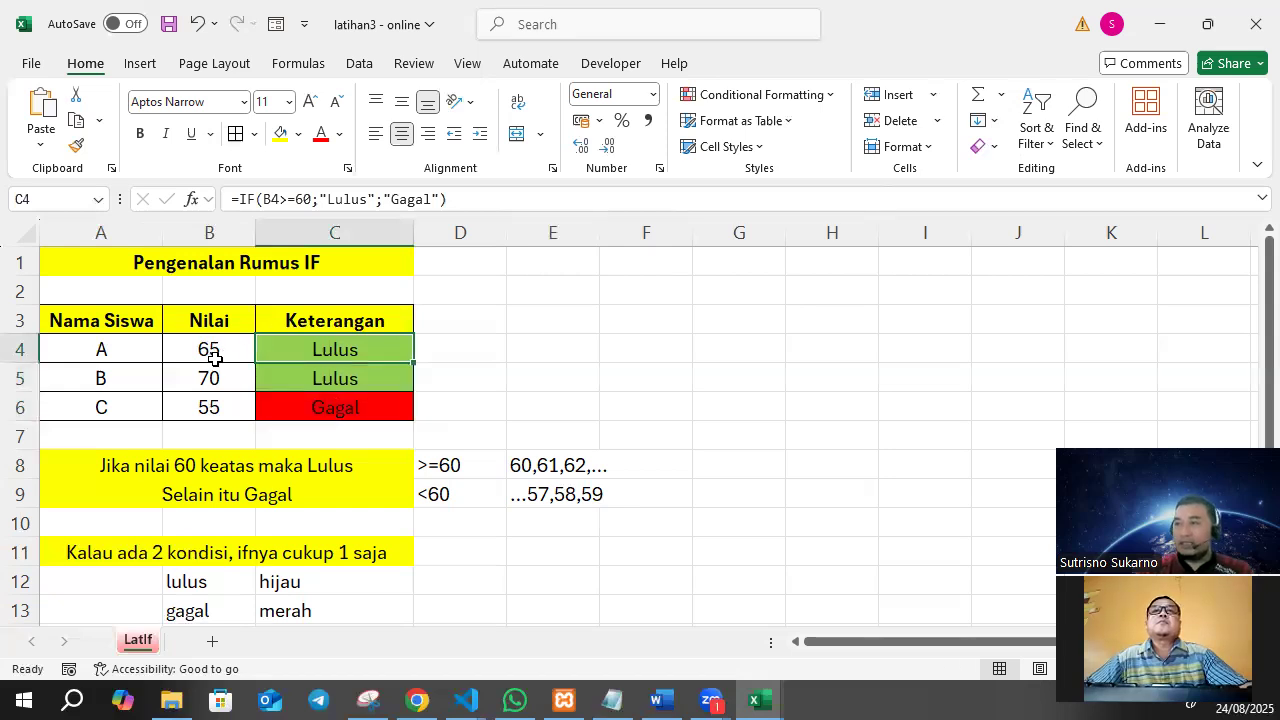
{"action": "left_click", "coordinate": [229, 349]}
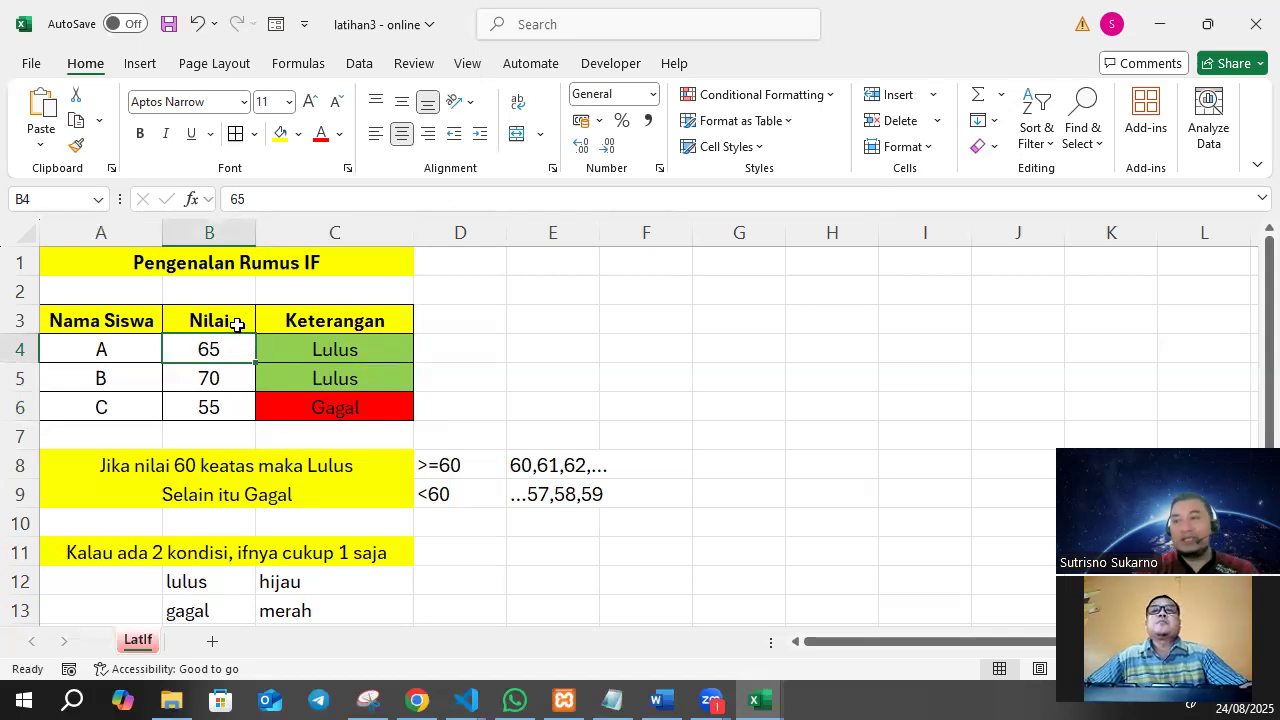
{"action": "type", "text": "45"}
{"action": "key", "text": "Return"}
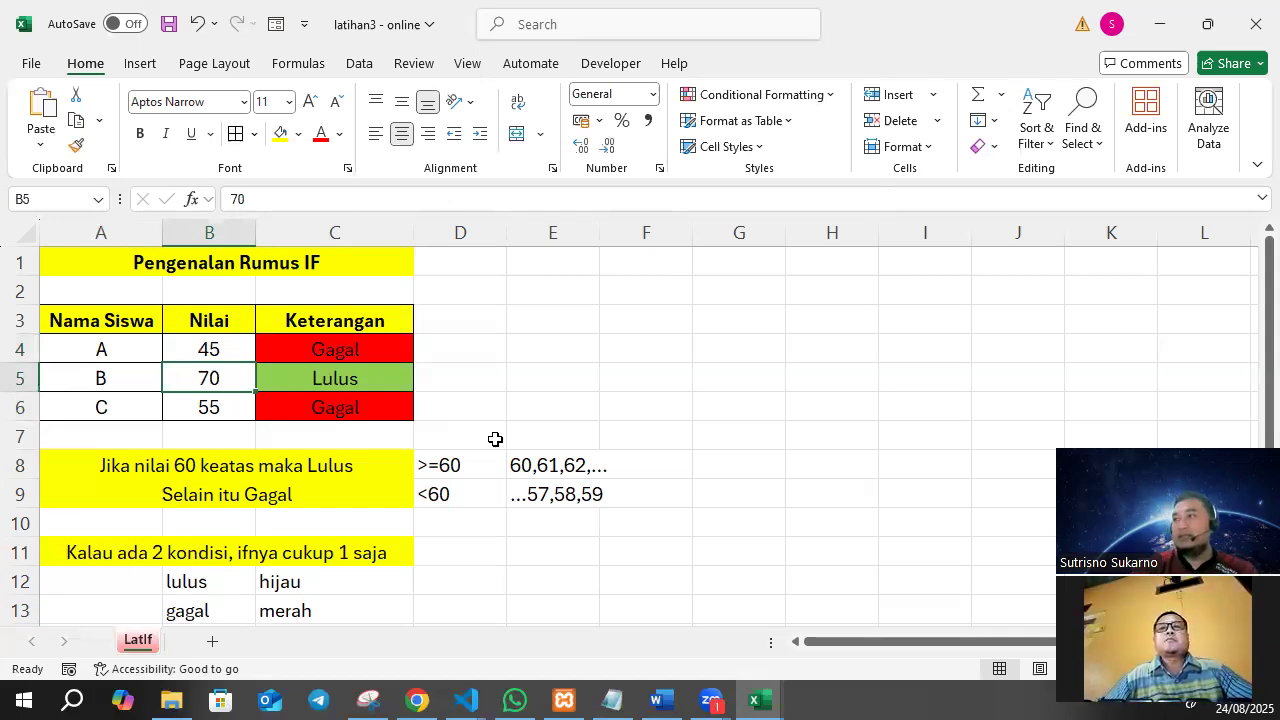
{"action": "left_click", "coordinate": [391, 353]}
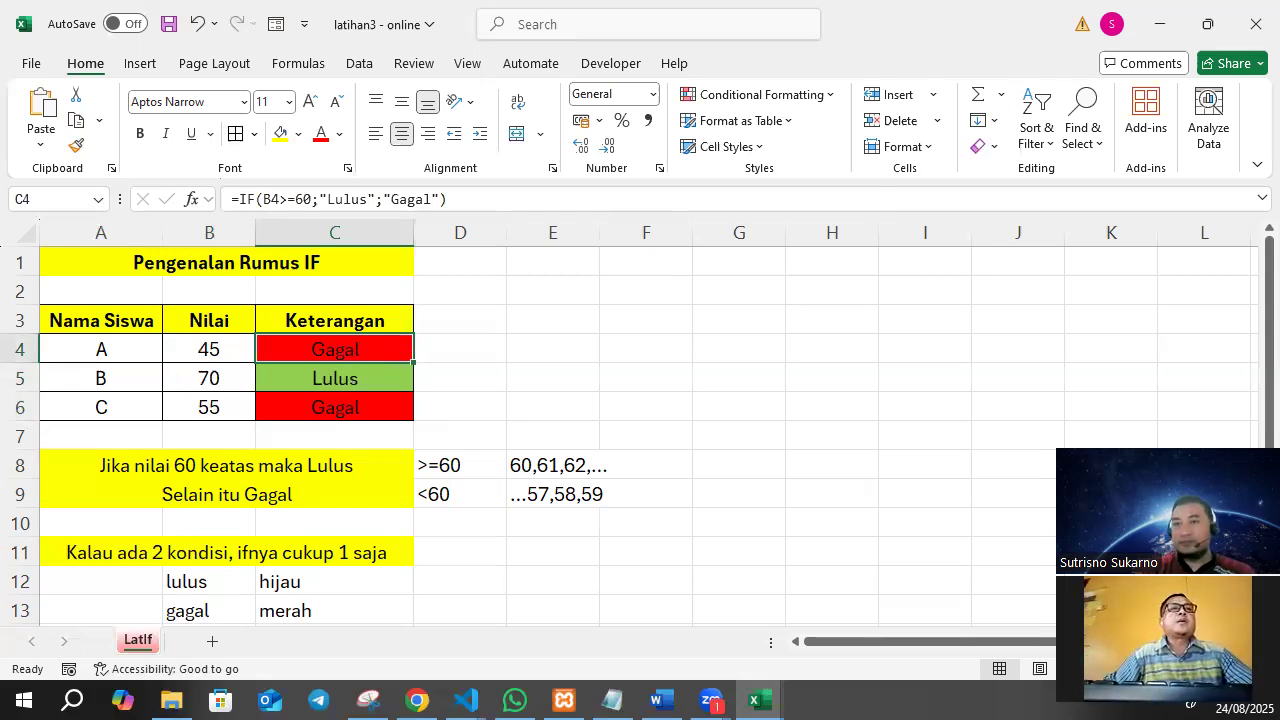
{"action": "left_click", "coordinate": [418, 700]}
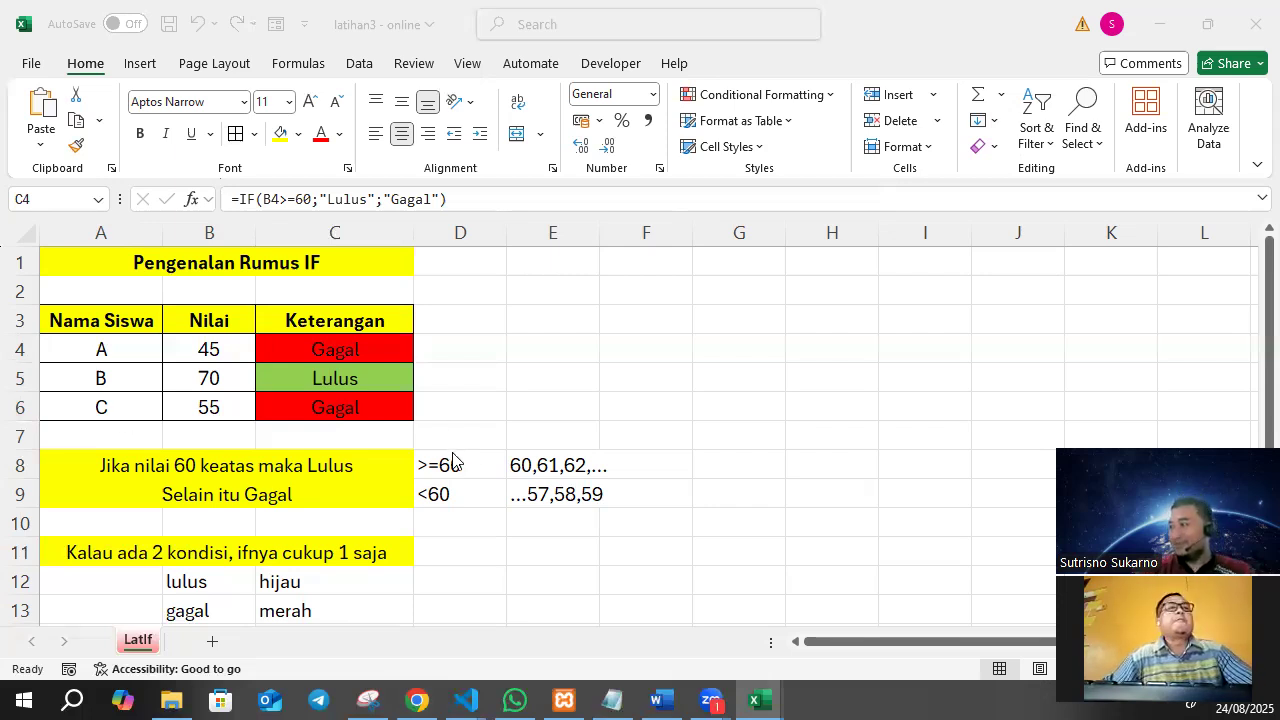
{"action": "left_click", "coordinate": [424, 350]}
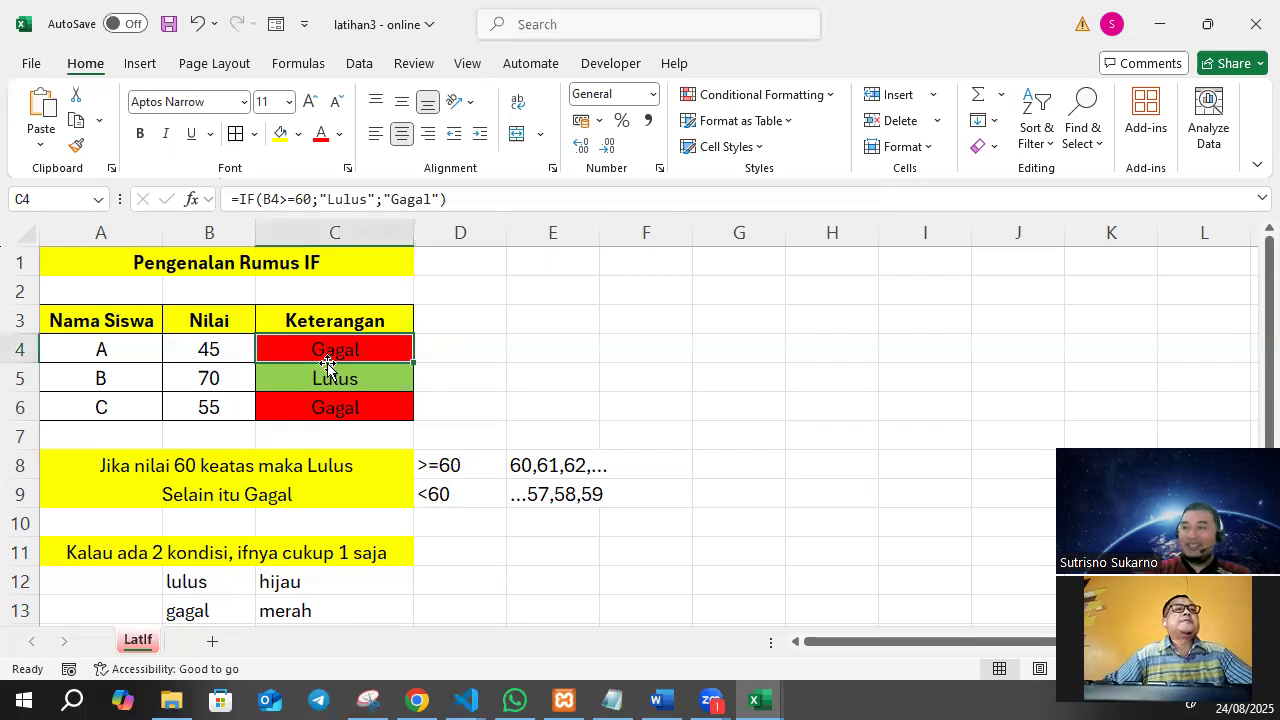
{"action": "left_click", "coordinate": [572, 320]}
{"action": "left_click", "coordinate": [515, 412]}
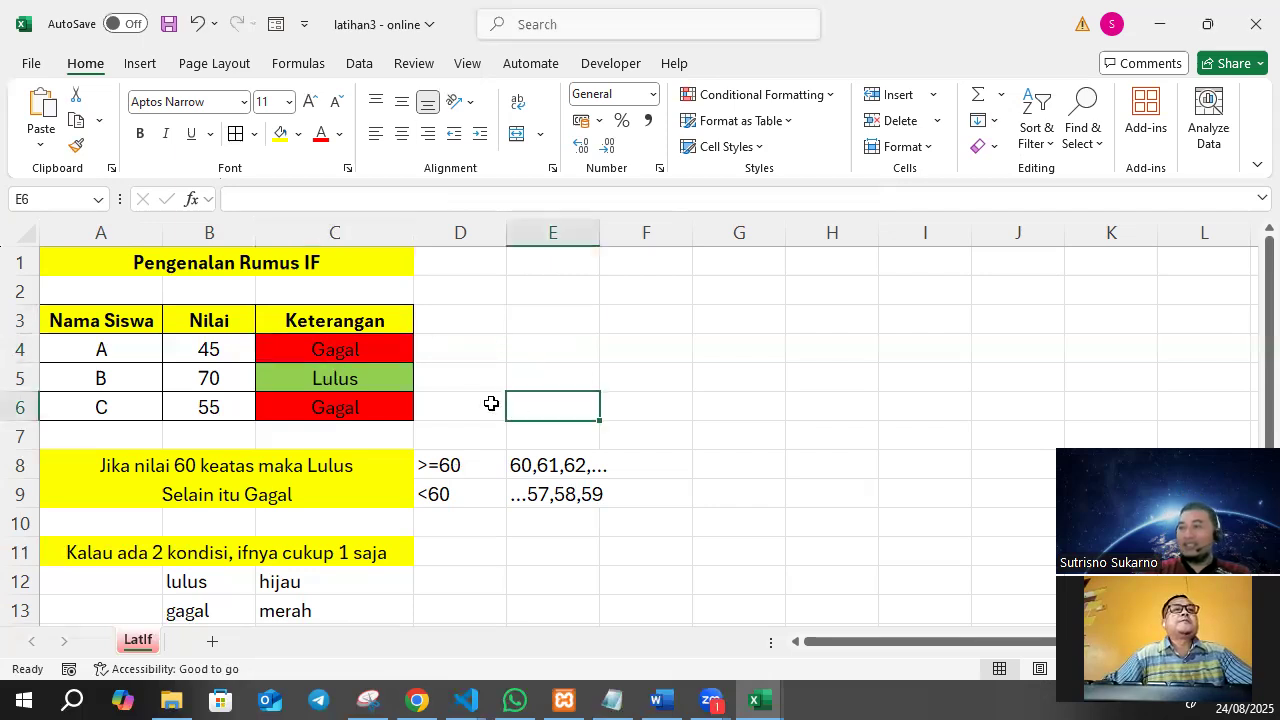
Add the column heading "Jenis Kelamin" in D3 and fit column D's width to it.
{"action": "left_click", "coordinate": [469, 317]}
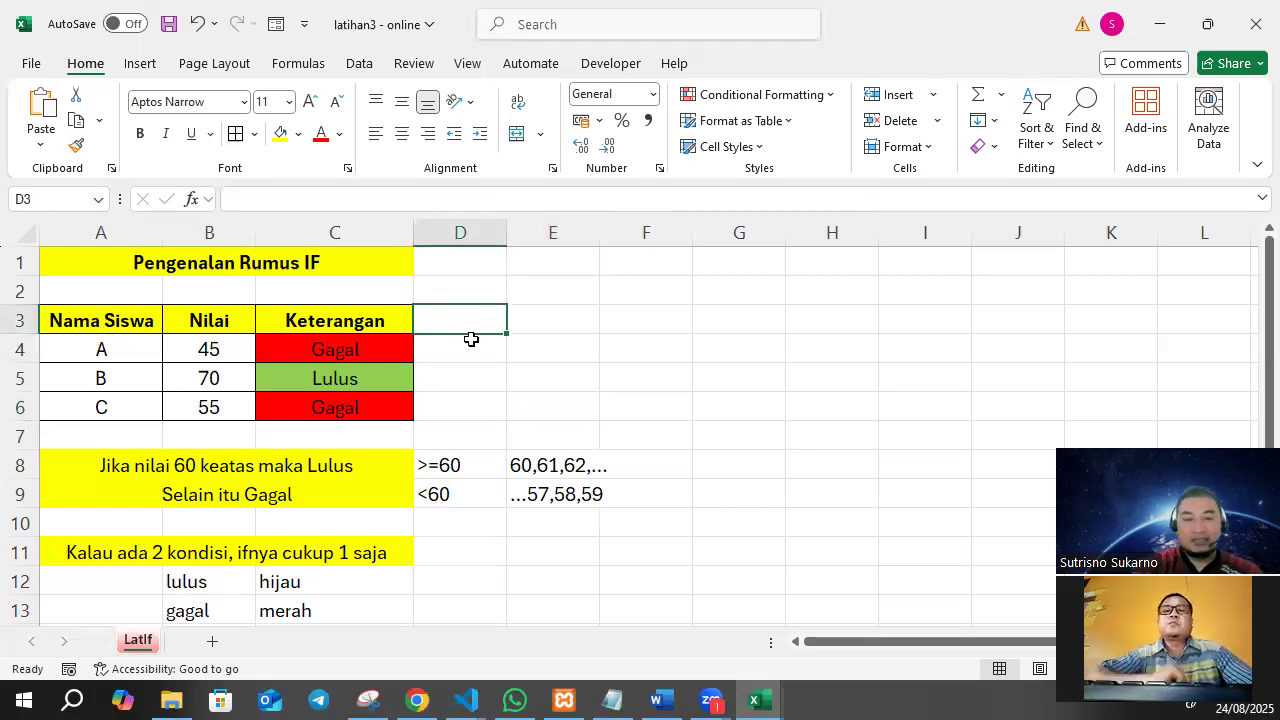
{"action": "type", "text": "S"}
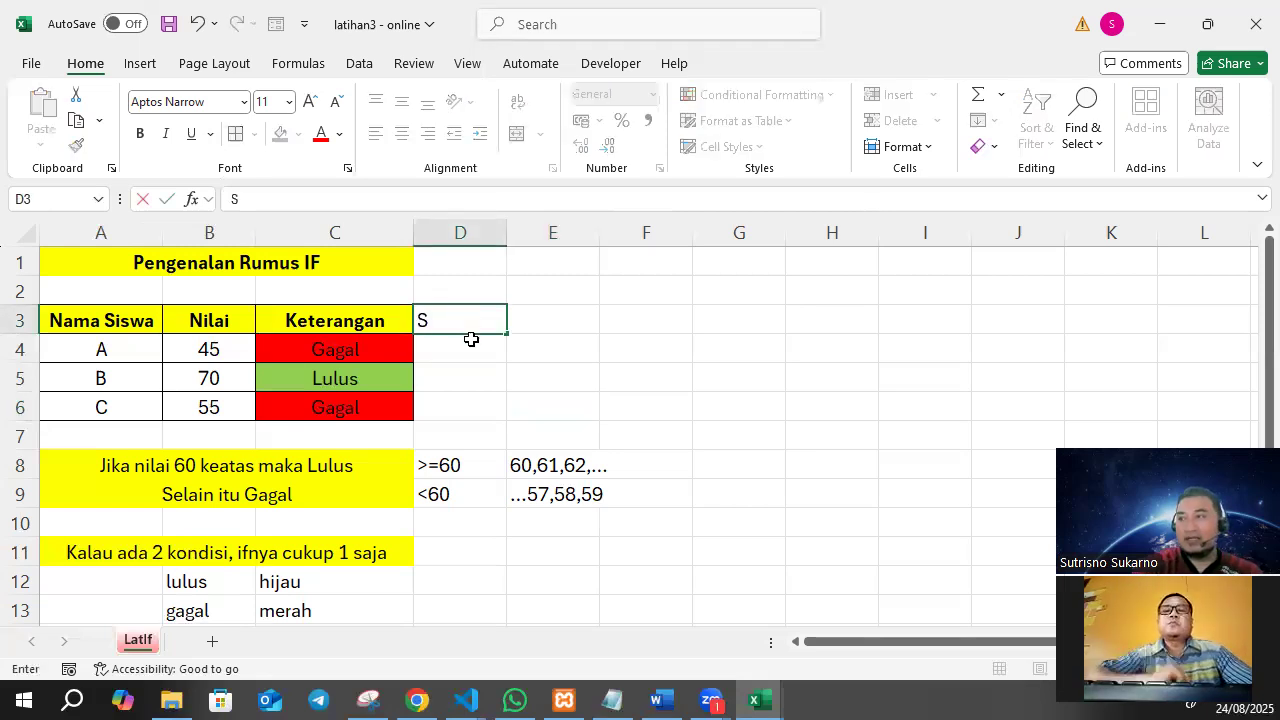
{"action": "type", "text": "tat"}
{"action": "key", "text": "BackSpace"}
{"action": "key", "text": "BackSpace"}
{"action": "key", "text": "BackSpace"}
{"action": "key", "text": "BackSpace"}
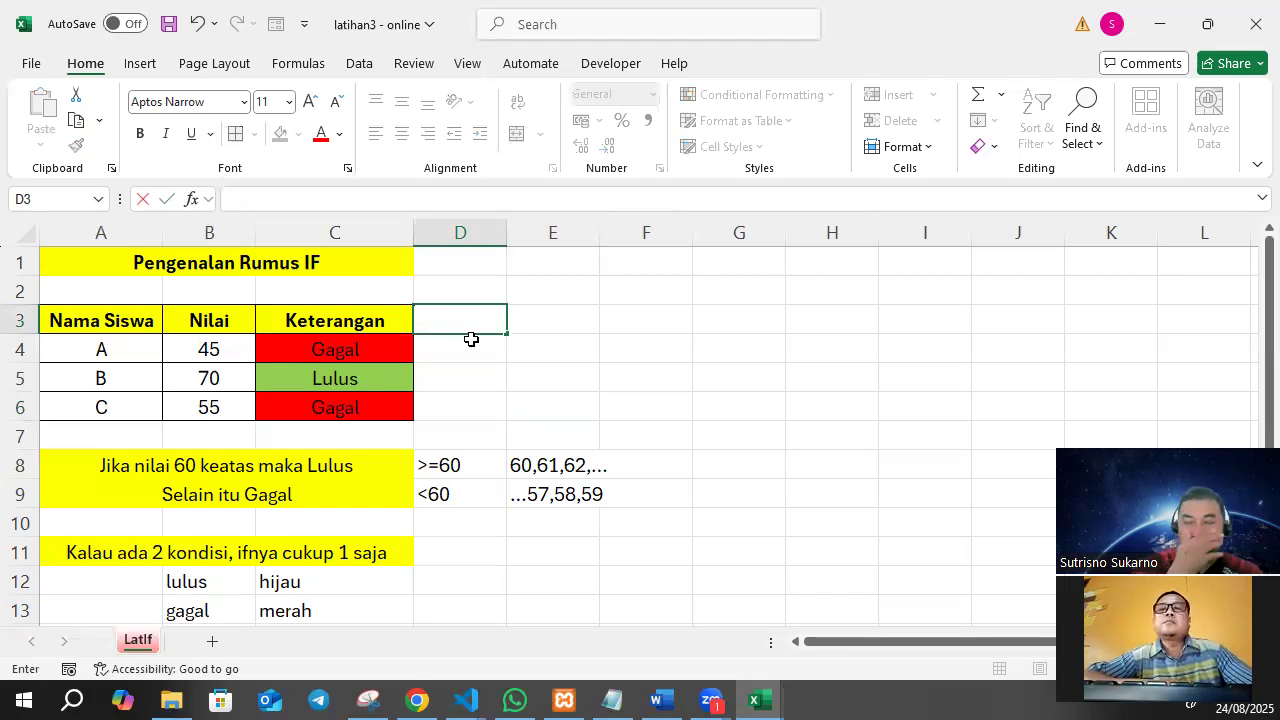
{"action": "type", "text": "Jen"}
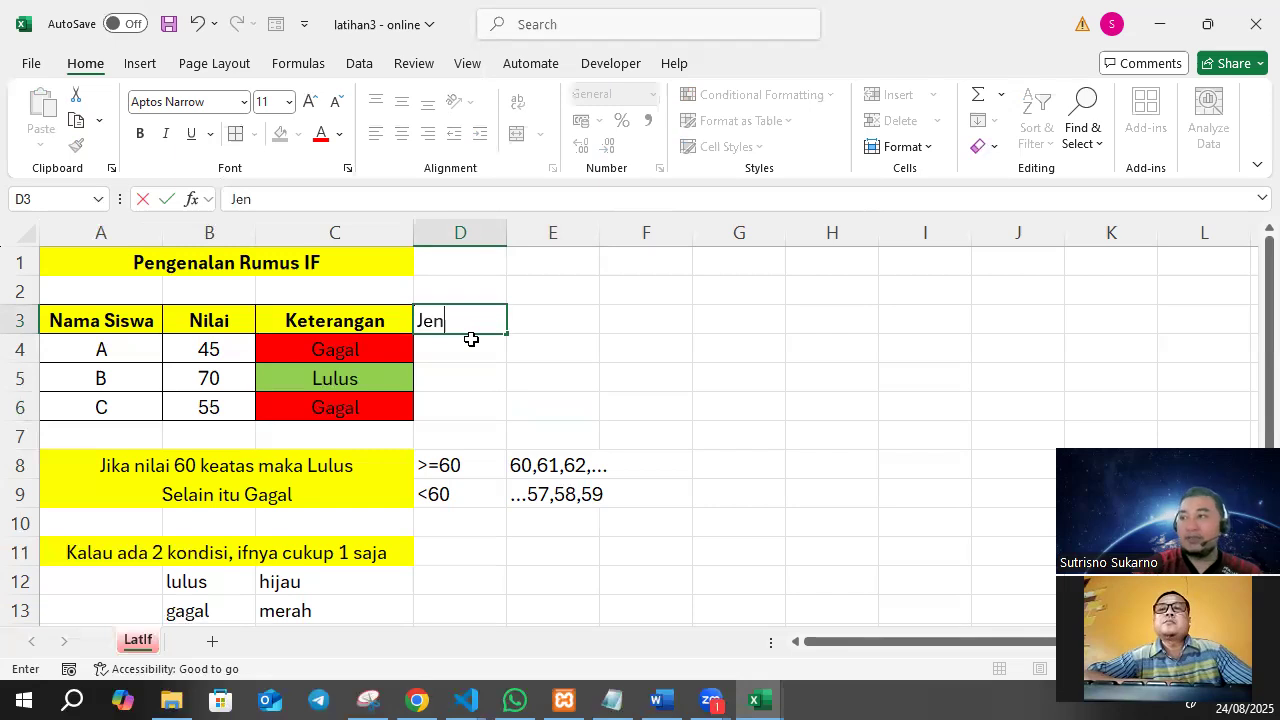
{"action": "type", "text": "is Kelamin"}
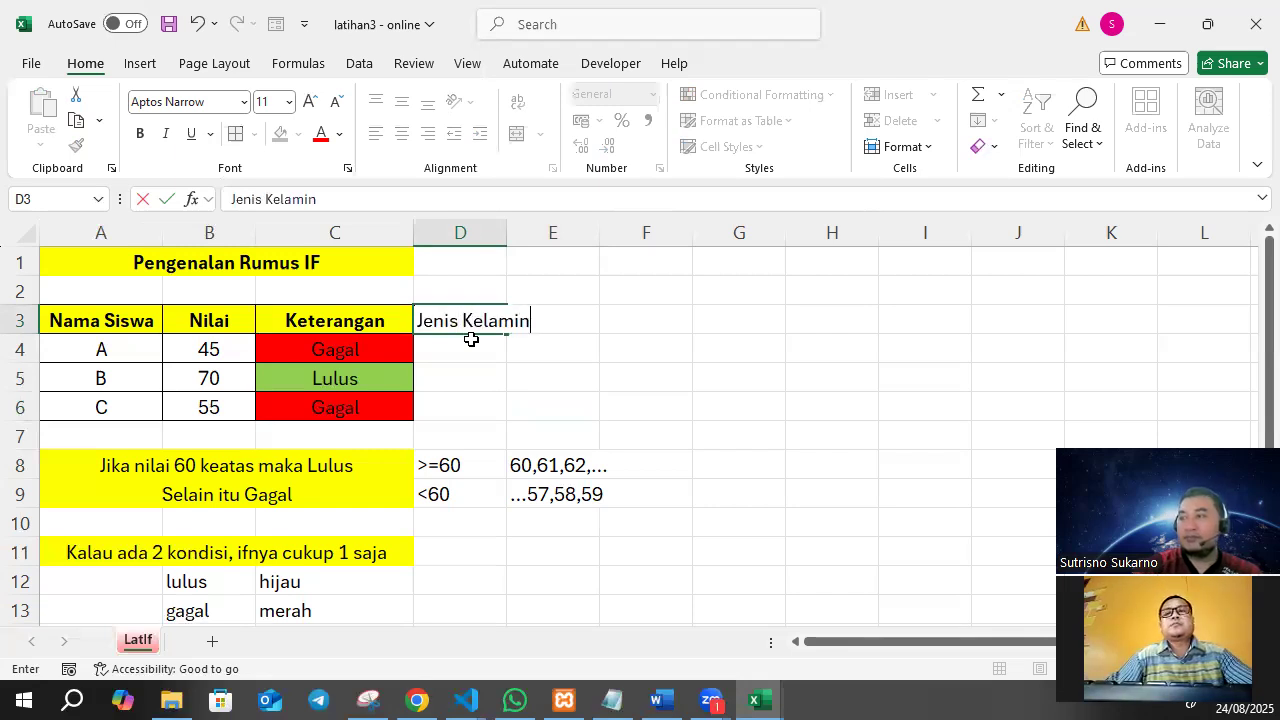
{"action": "key", "text": "Return"}
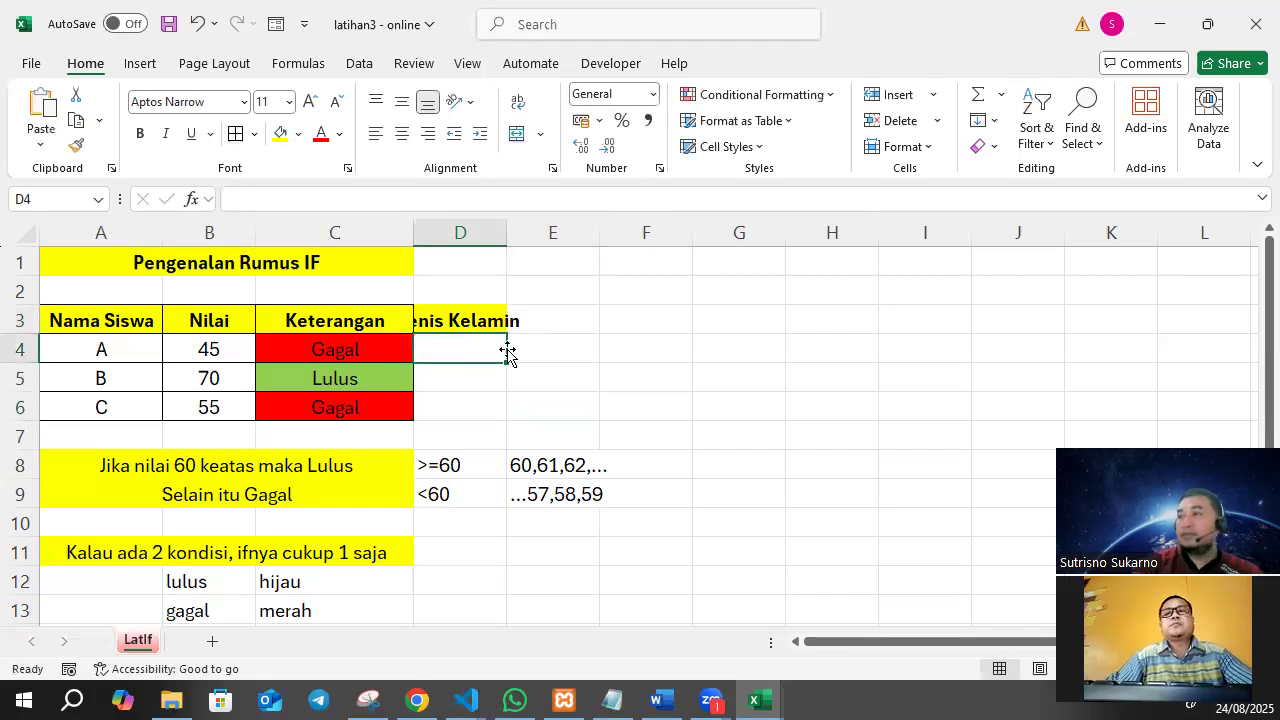
{"action": "double_click", "coordinate": [508, 234]}
Add the column heading "Keterangan JK" in E3 and widen column E so that the heading fits.
{"action": "left_click", "coordinate": [593, 314]}
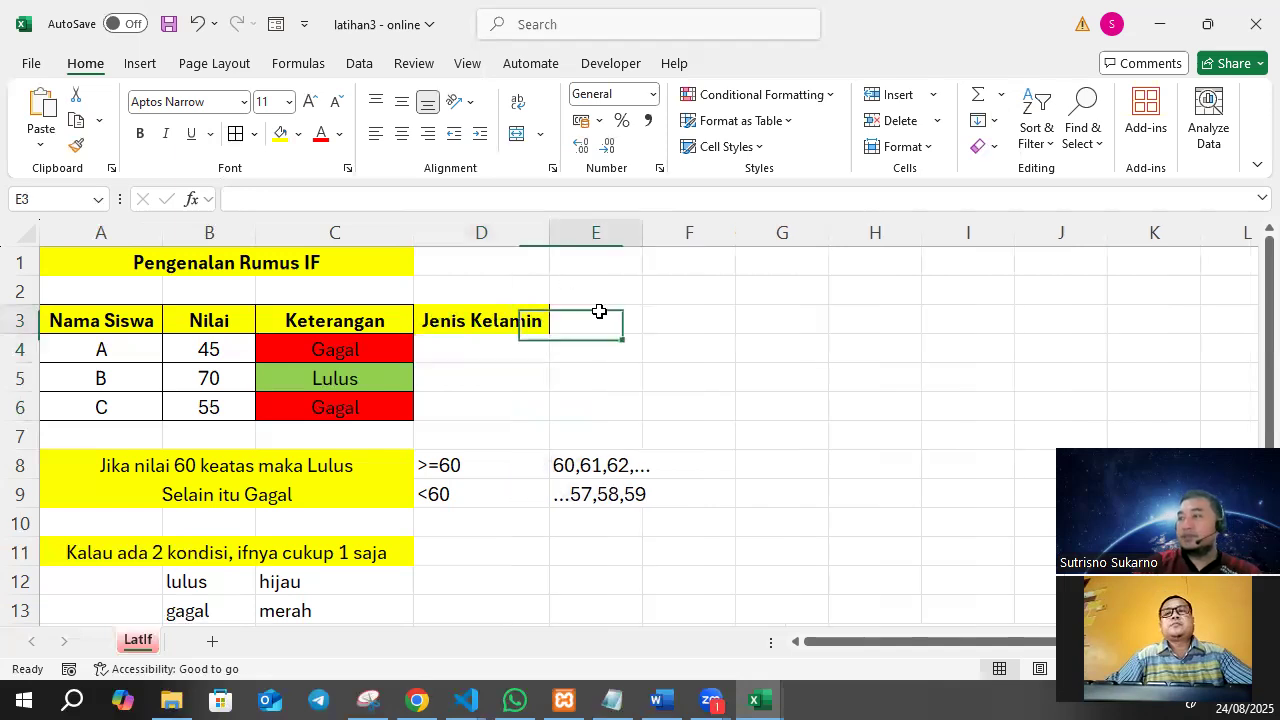
{"action": "type", "text": "K"}
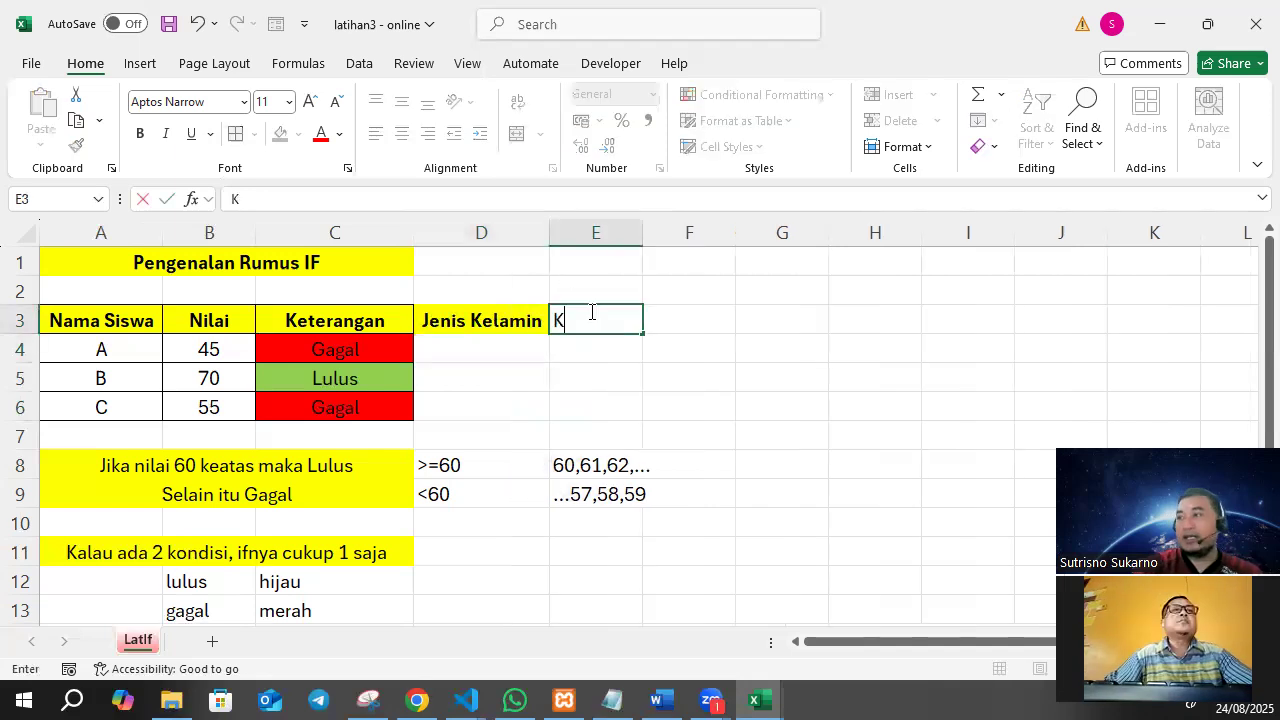
{"action": "type", "text": "etel"}
{"action": "key", "text": "BackSpace"}
{"action": "type", "text": "ramh"}
{"action": "key", "text": "BackSpace"}
{"action": "key", "text": "BackSpace"}
{"action": "key", "text": "BackSpace"}
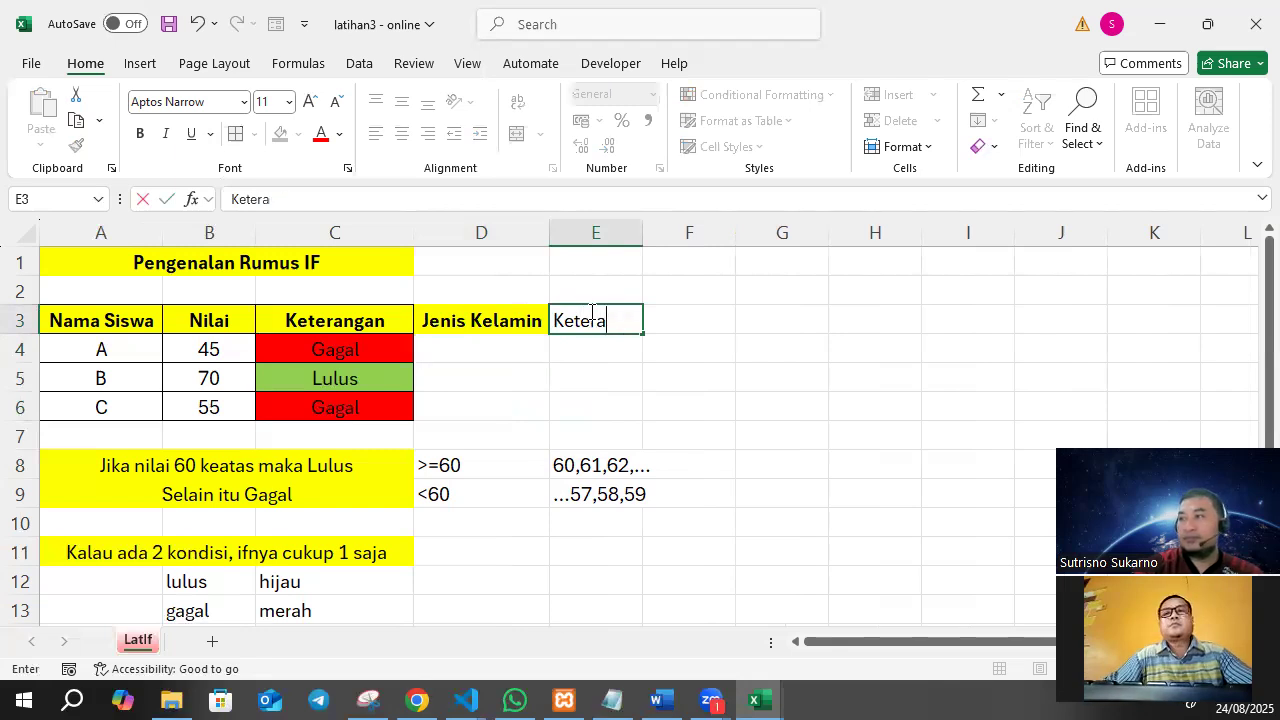
{"action": "type", "text": "ngan JK"}
{"action": "key", "text": "Return"}
{"action": "left_click_drag", "start_coordinate": [643, 236], "coordinate": [709, 237]}
Fill in the Jenis Kelamin codes for students A, B and C with L, P and L in D4:D6.
{"action": "left_click", "coordinate": [523, 353]}
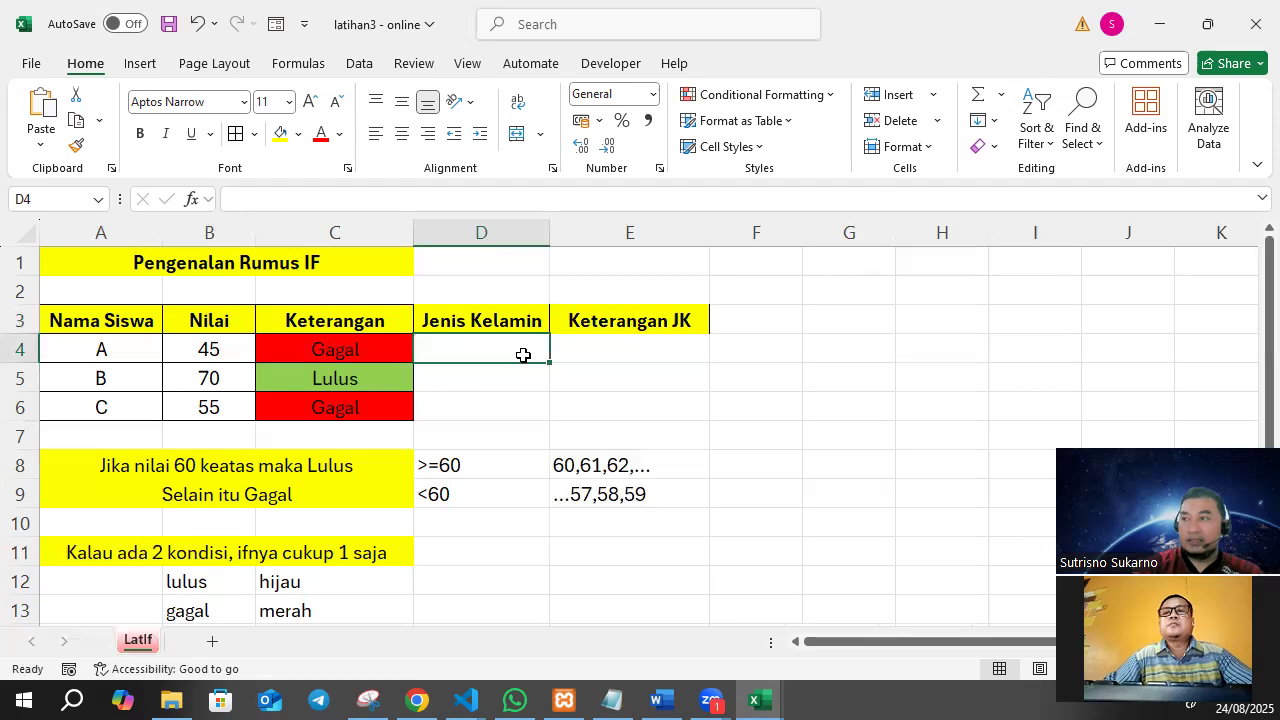
{"action": "type", "text": "L"}
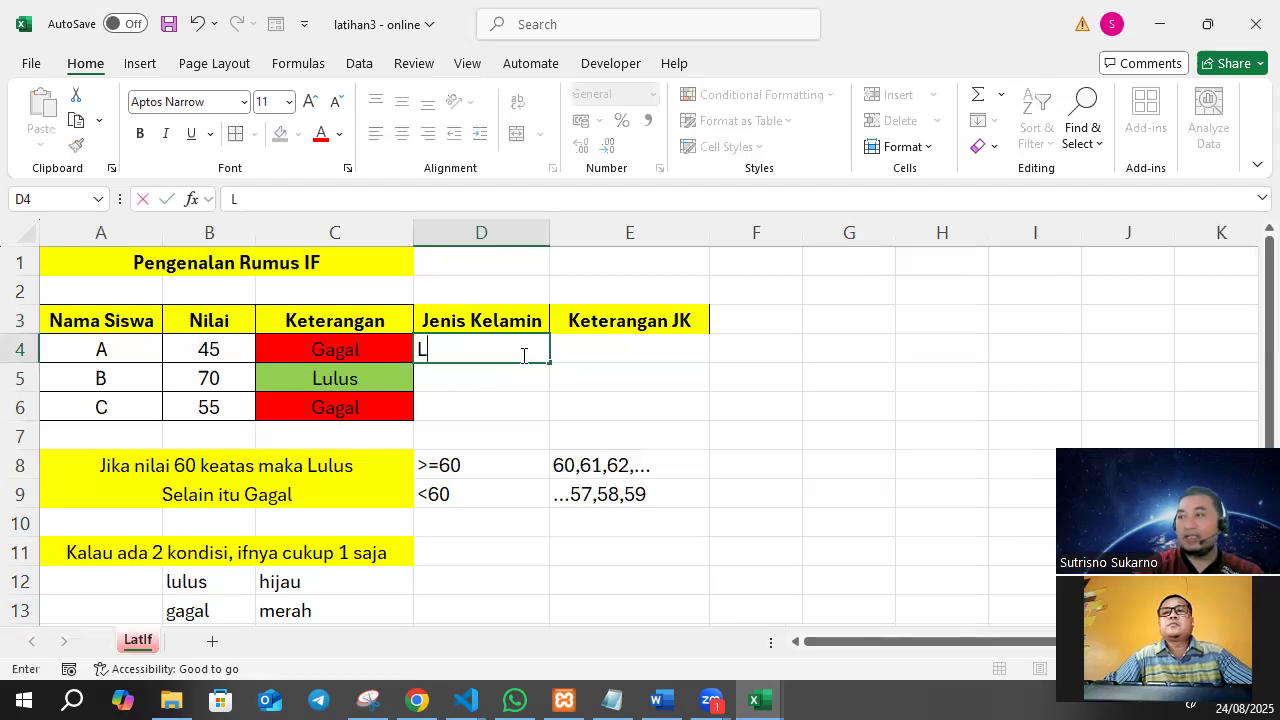
{"action": "key", "text": "Return"}
{"action": "type", "text": "P"}
{"action": "key", "text": "Return"}
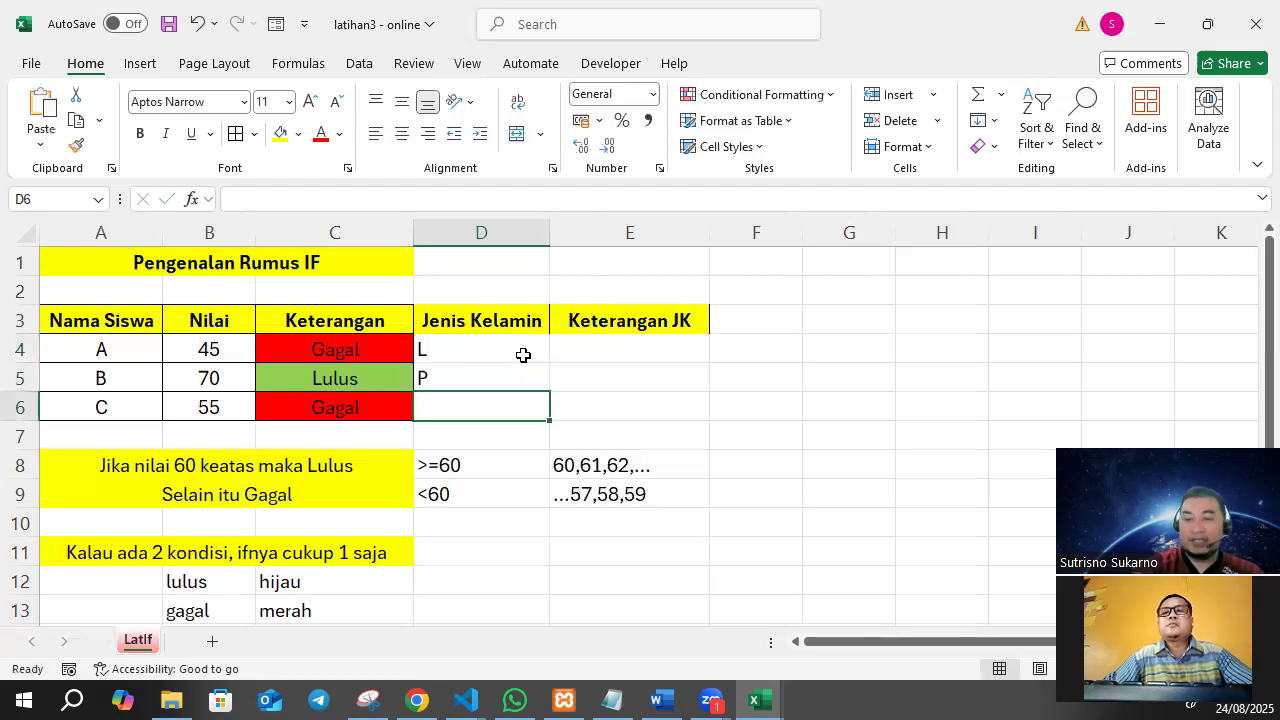
{"action": "type", "text": "L"}
{"action": "key", "text": "Return"}
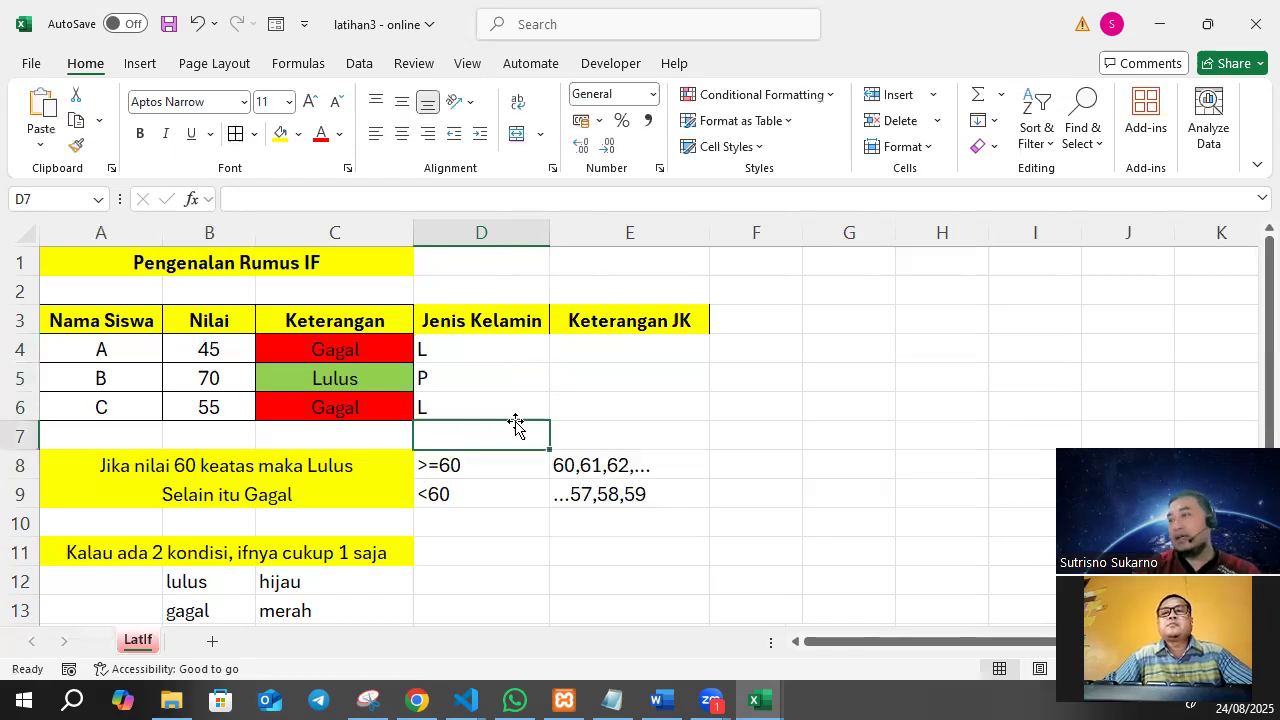
Note the meaning of the male code, with "L" in D11 and "Laki-Laki" in E11.
{"action": "left_click", "coordinate": [456, 538]}
{"action": "type", "text": "L"}
{"action": "key", "text": "Tab"}
{"action": "type", "text": "La"}
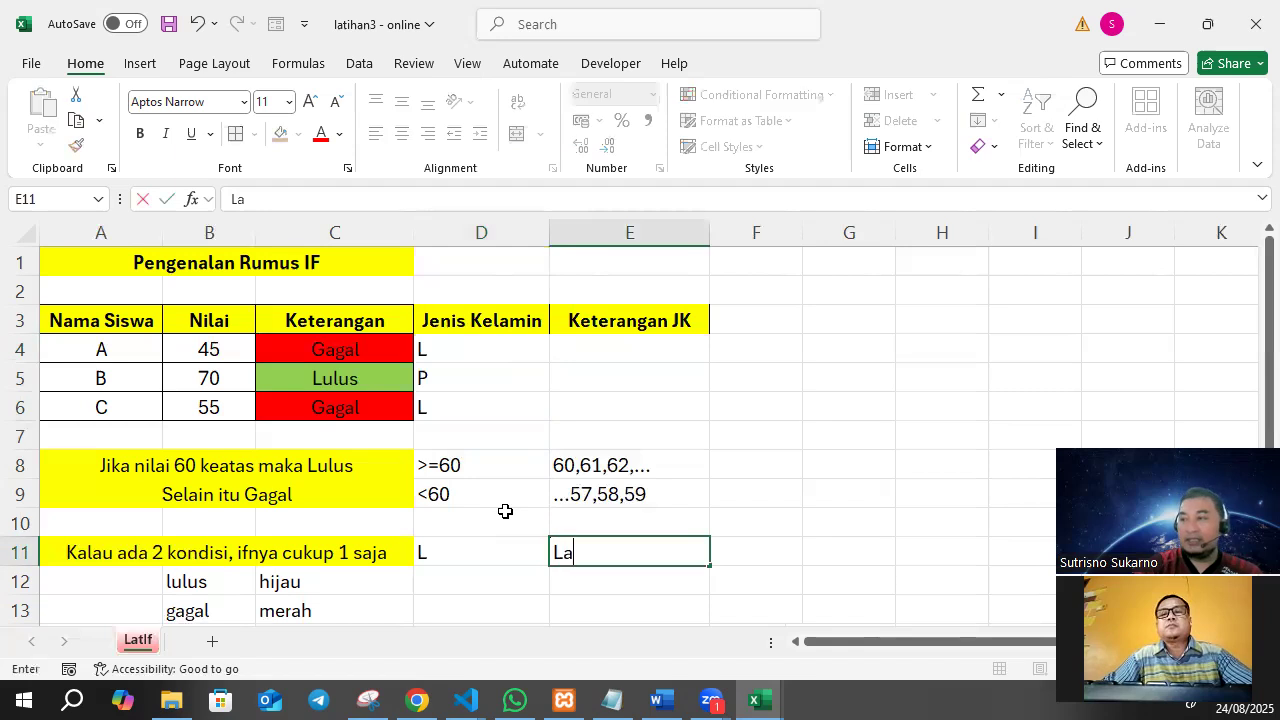
{"action": "type", "text": "ki-Laki"}
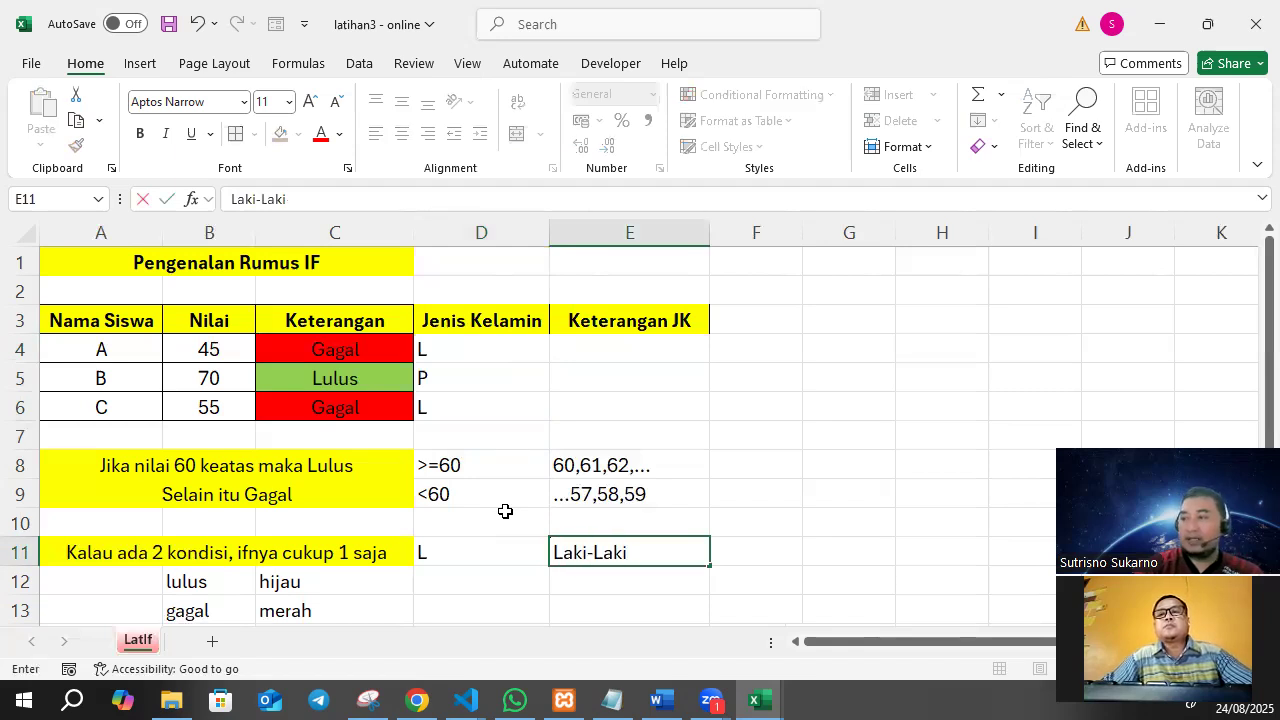
{"action": "key", "text": "Return"}
Note the meaning of the female code, with "P" in D12 and "Perempuan" in E12.
{"action": "key", "text": "Left"}
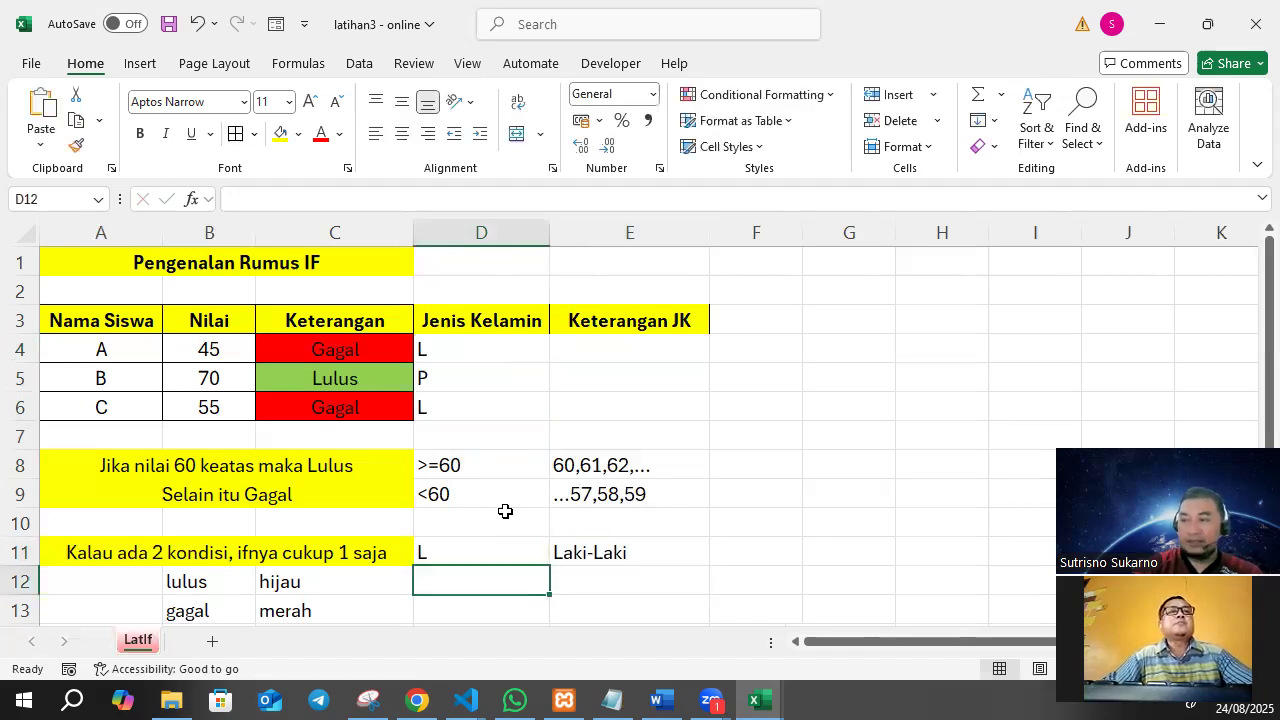
{"action": "type", "text": "p"}
{"action": "key", "text": "BackSpace"}
{"action": "type", "text": "P"}
{"action": "key", "text": "Right"}
{"action": "type", "text": "T"}
{"action": "key", "text": "BackSpace"}
{"action": "type", "text": "Perem"}
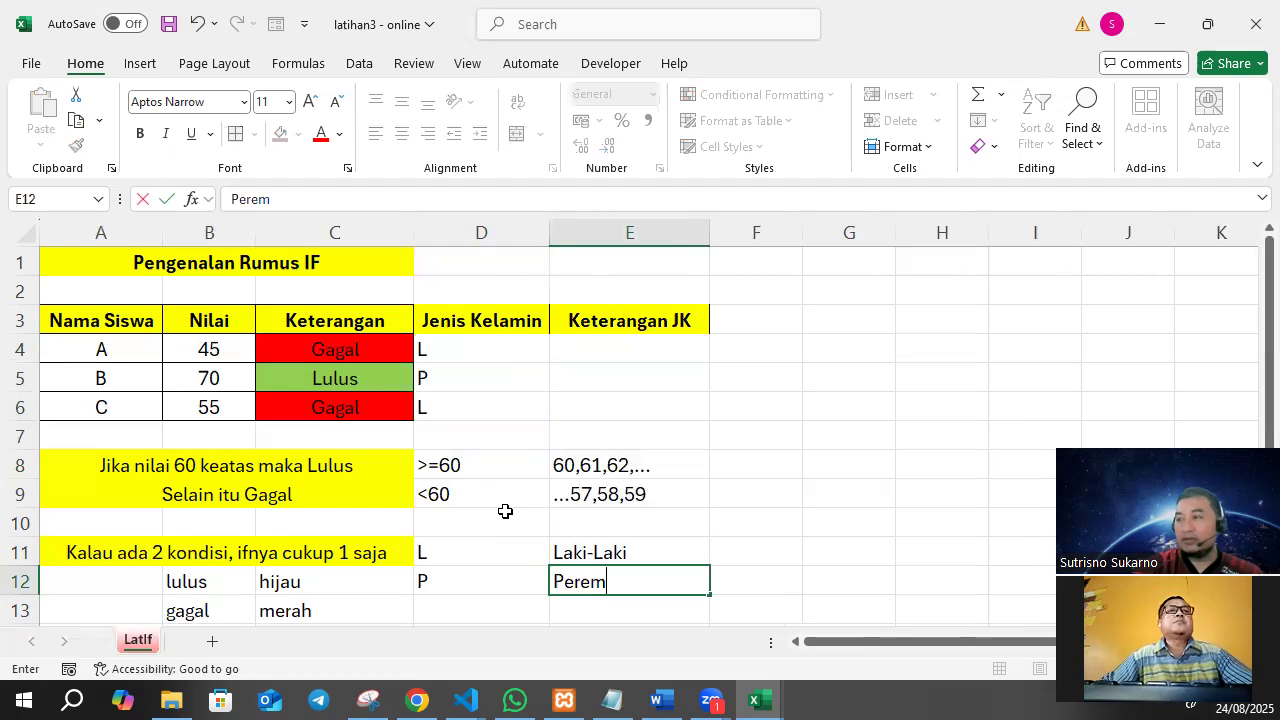
{"action": "type", "text": "puan"}
{"action": "key", "text": "Return"}
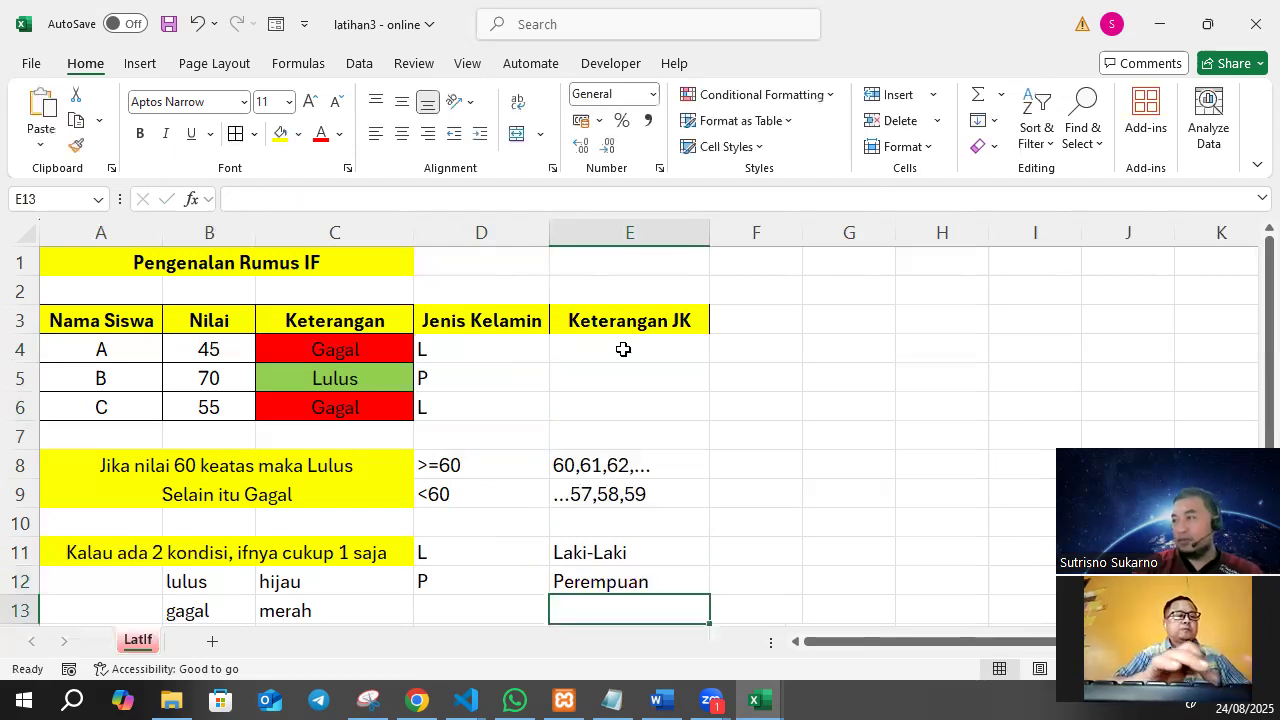
Apply borders to the new table columns D3:E6 and centre their contents horizontally.
{"action": "left_click", "coordinate": [487, 340]}
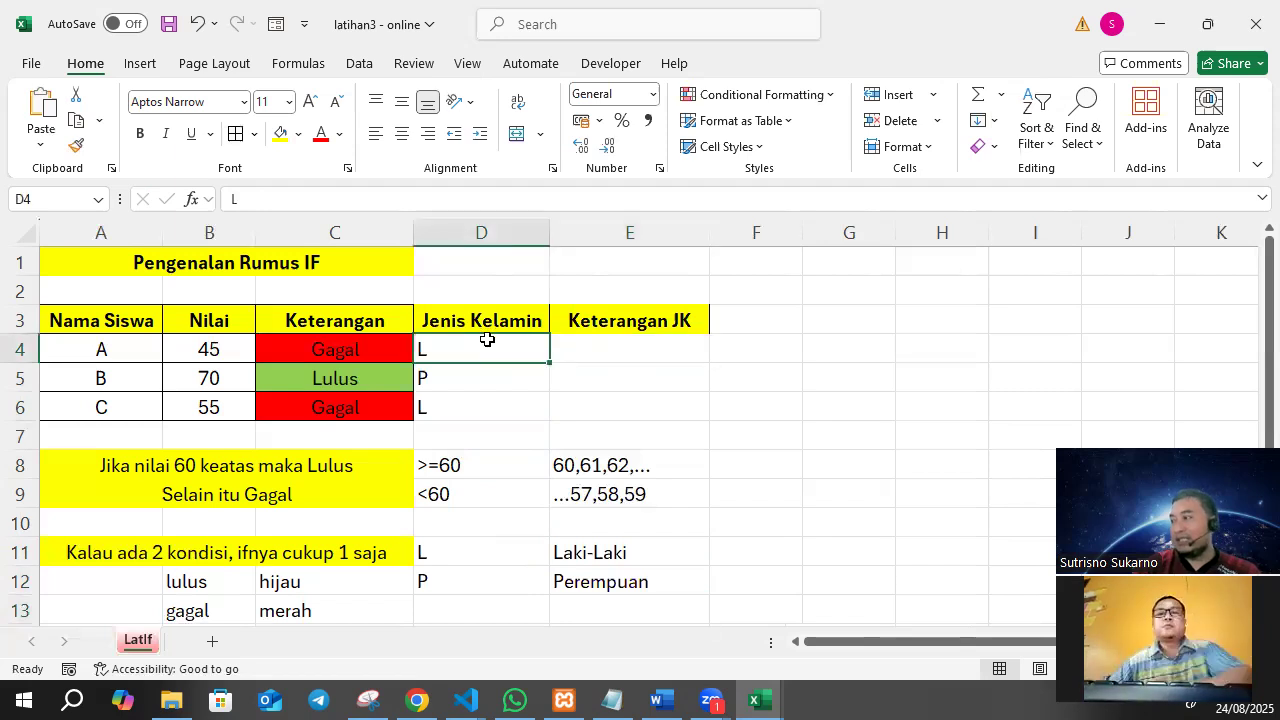
{"action": "left_click_drag", "start_coordinate": [480, 323], "coordinate": [636, 396]}
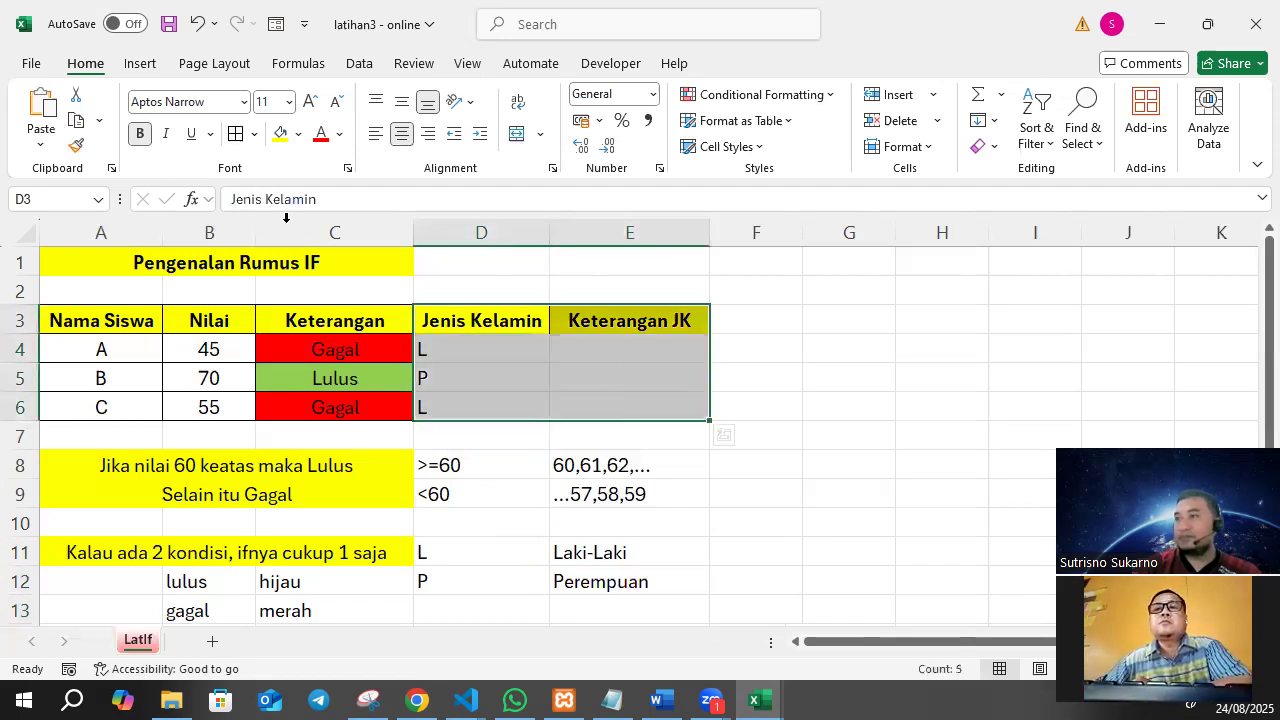
{"action": "left_click", "coordinate": [401, 136]}
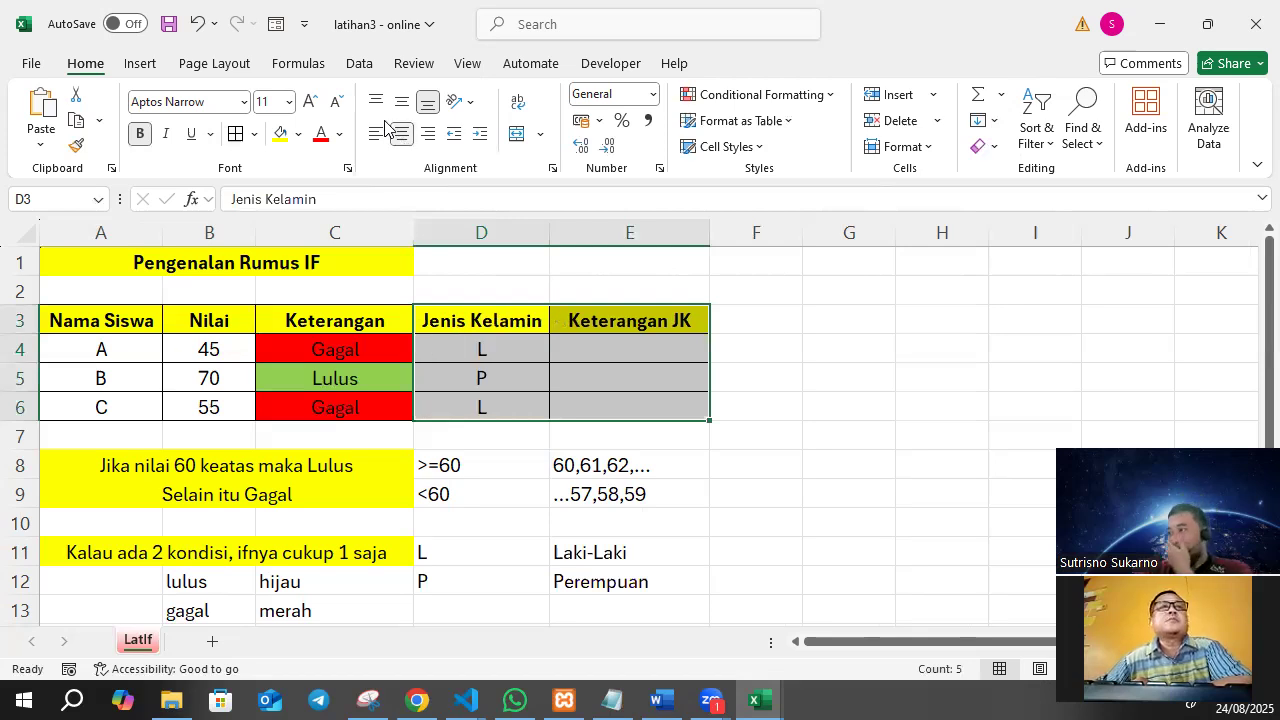
{"action": "left_click", "coordinate": [637, 344]}
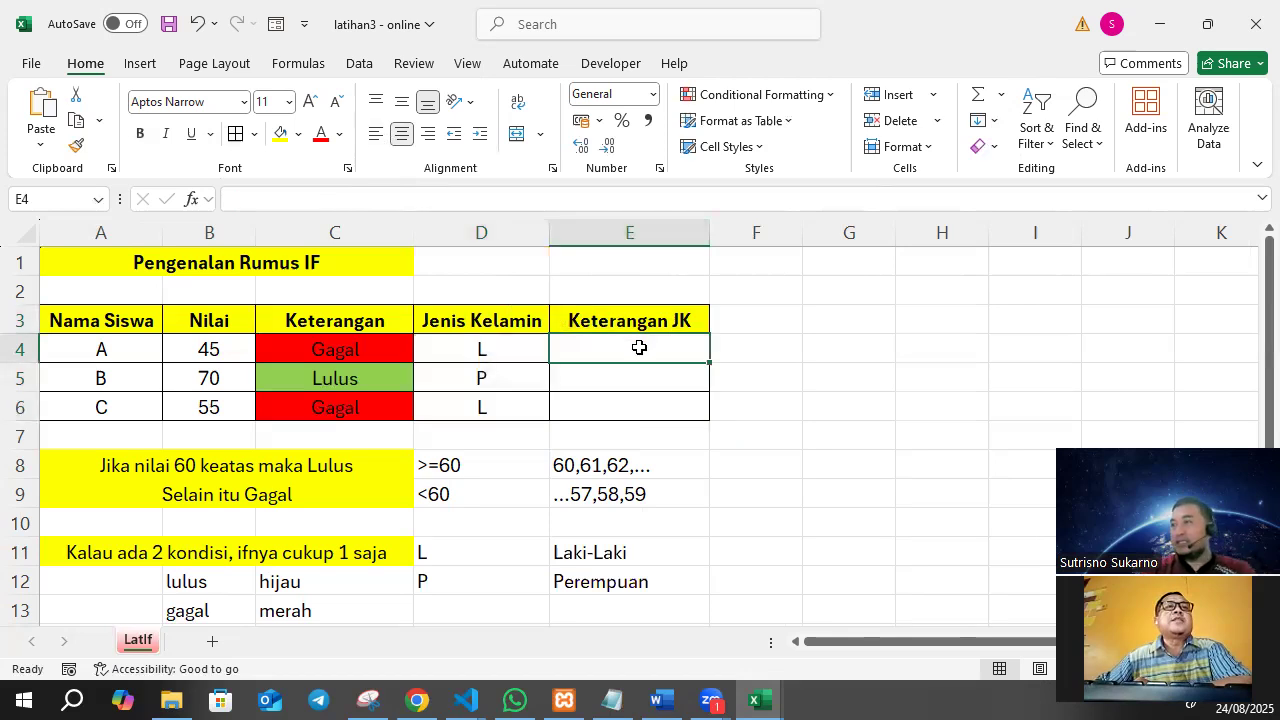
{"action": "left_click", "coordinate": [510, 347]}
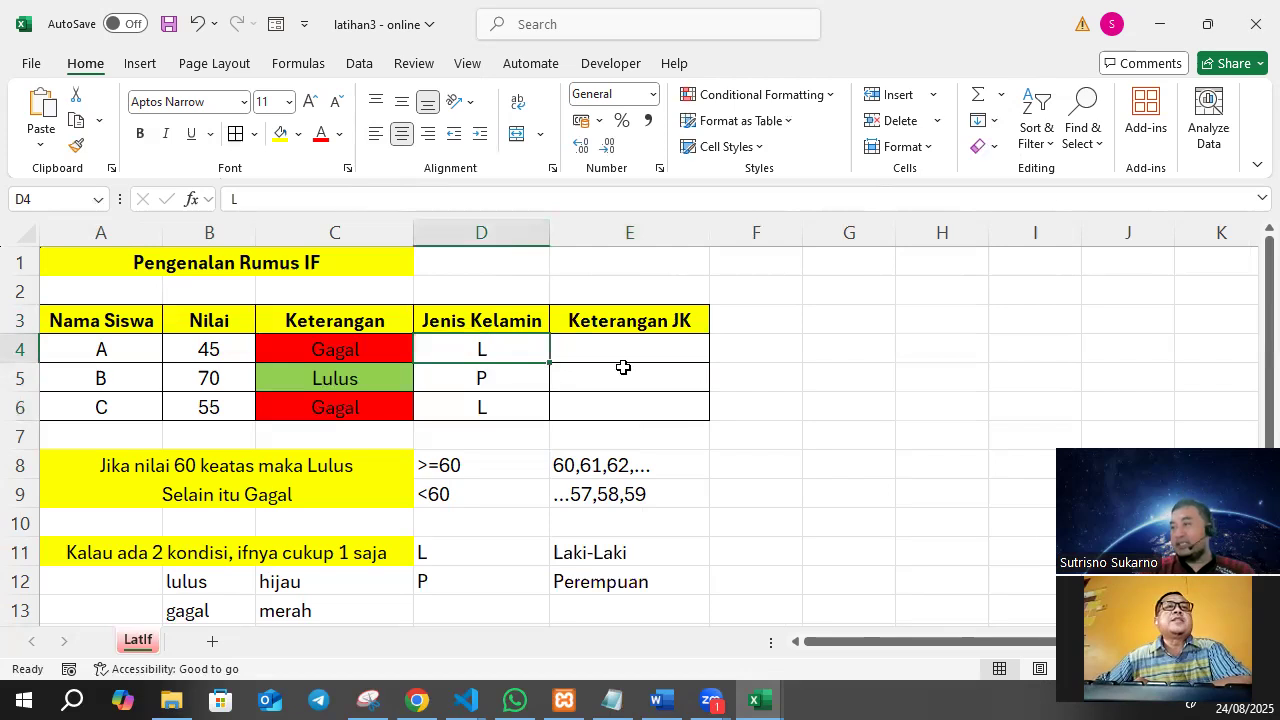
{"action": "left_click", "coordinate": [649, 351]}
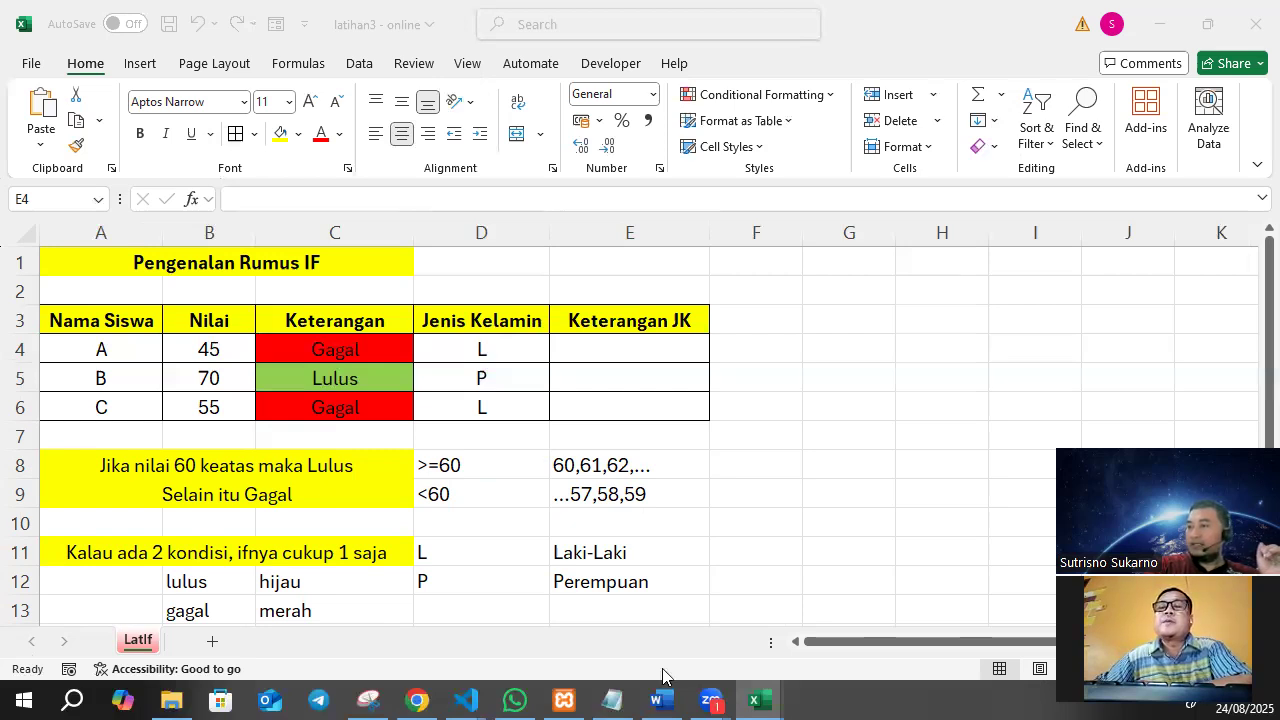
Centre the gender code notes in D11:E12 horizontally.
{"action": "left_click", "coordinate": [515, 562]}
{"action": "left_click_drag", "start_coordinate": [511, 549], "coordinate": [650, 581]}
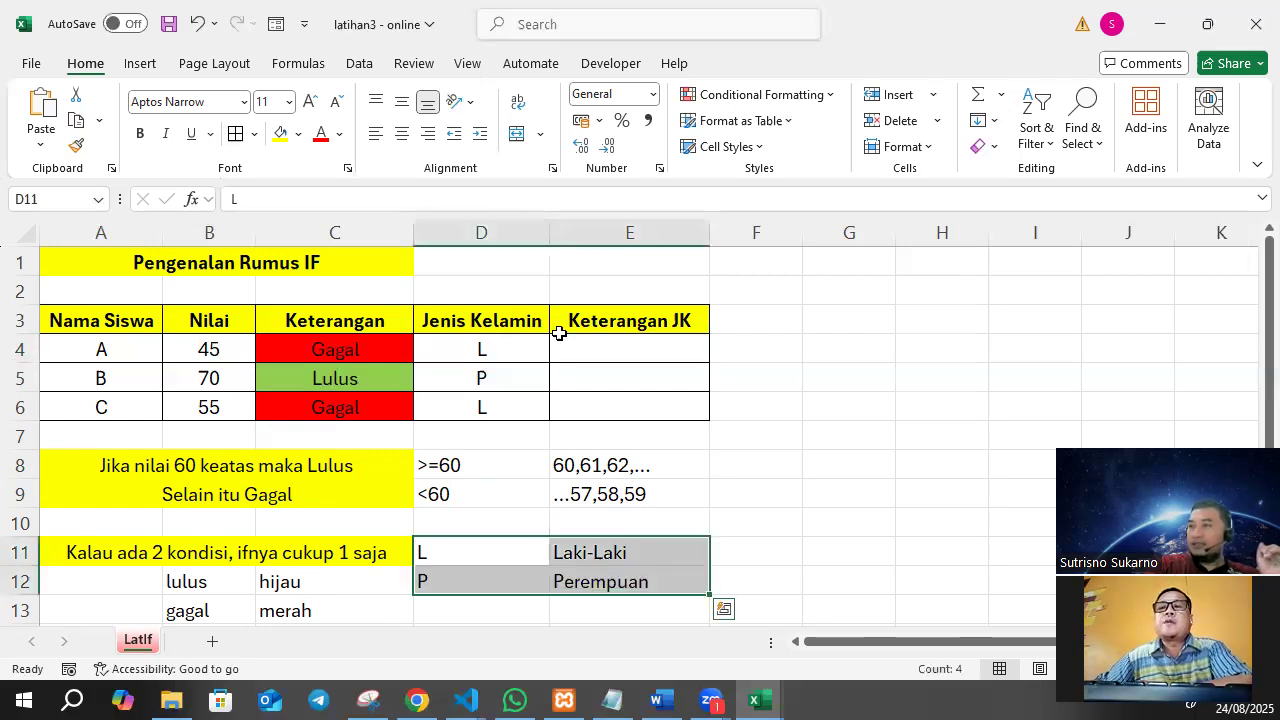
{"action": "left_click", "coordinate": [403, 134]}
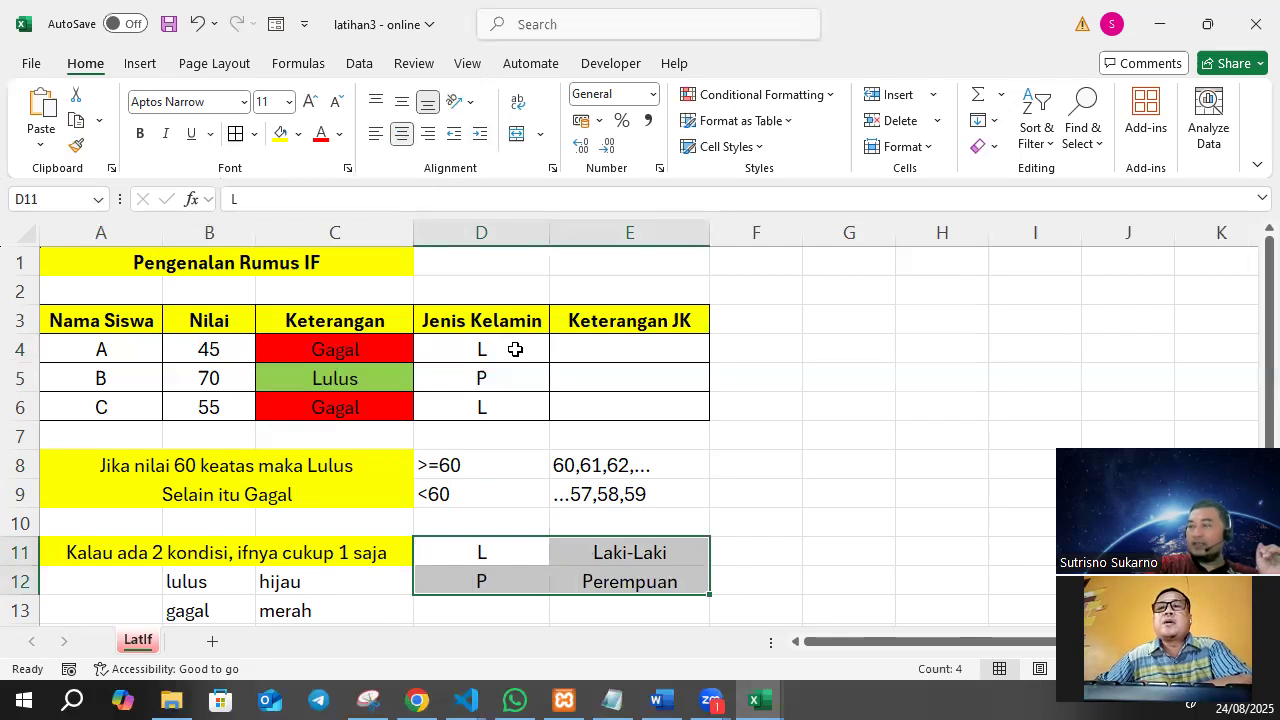
{"action": "left_click", "coordinate": [605, 346]}
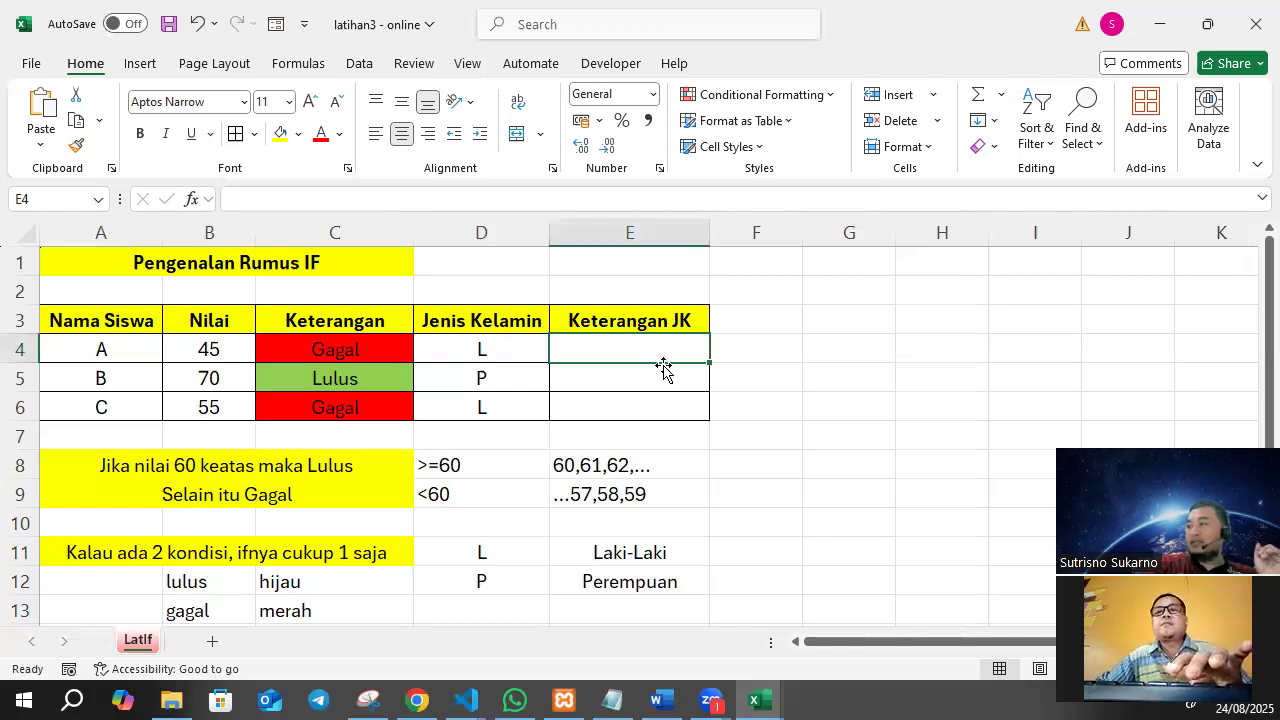
{"action": "left_click_drag", "start_coordinate": [663, 371], "coordinate": [661, 411]}
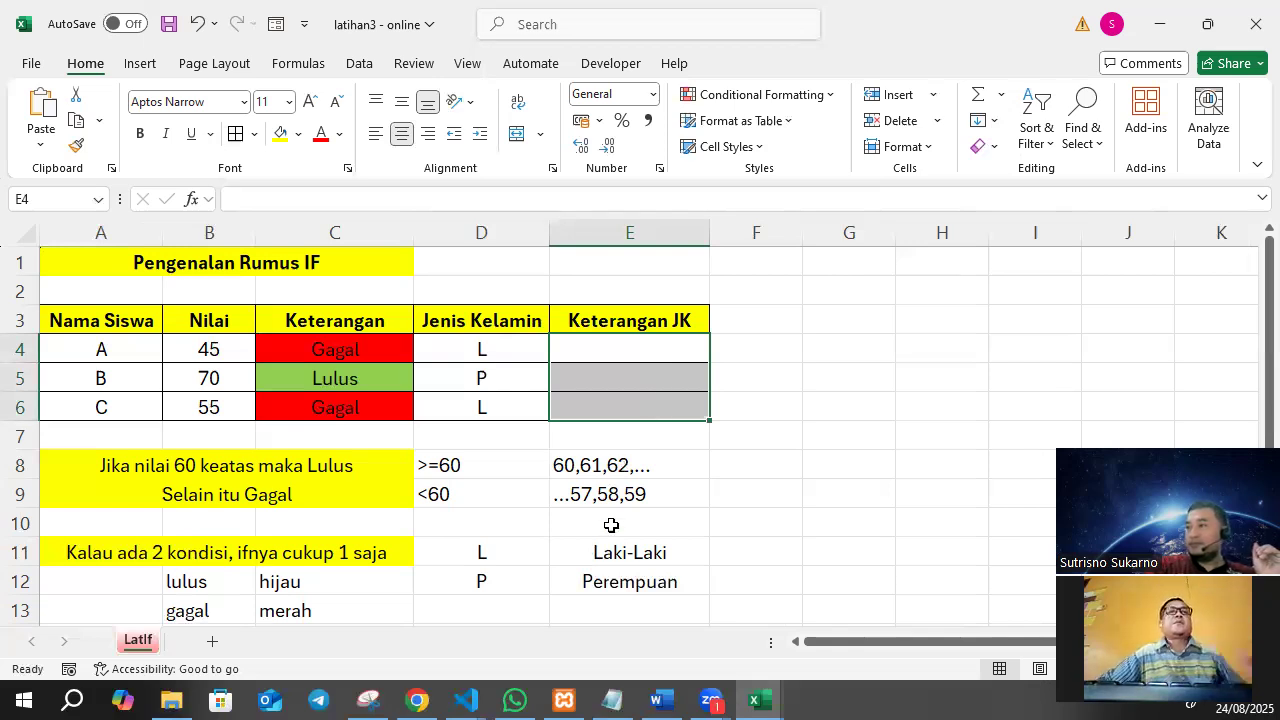
{"action": "left_click_drag", "start_coordinate": [611, 550], "coordinate": [613, 585]}
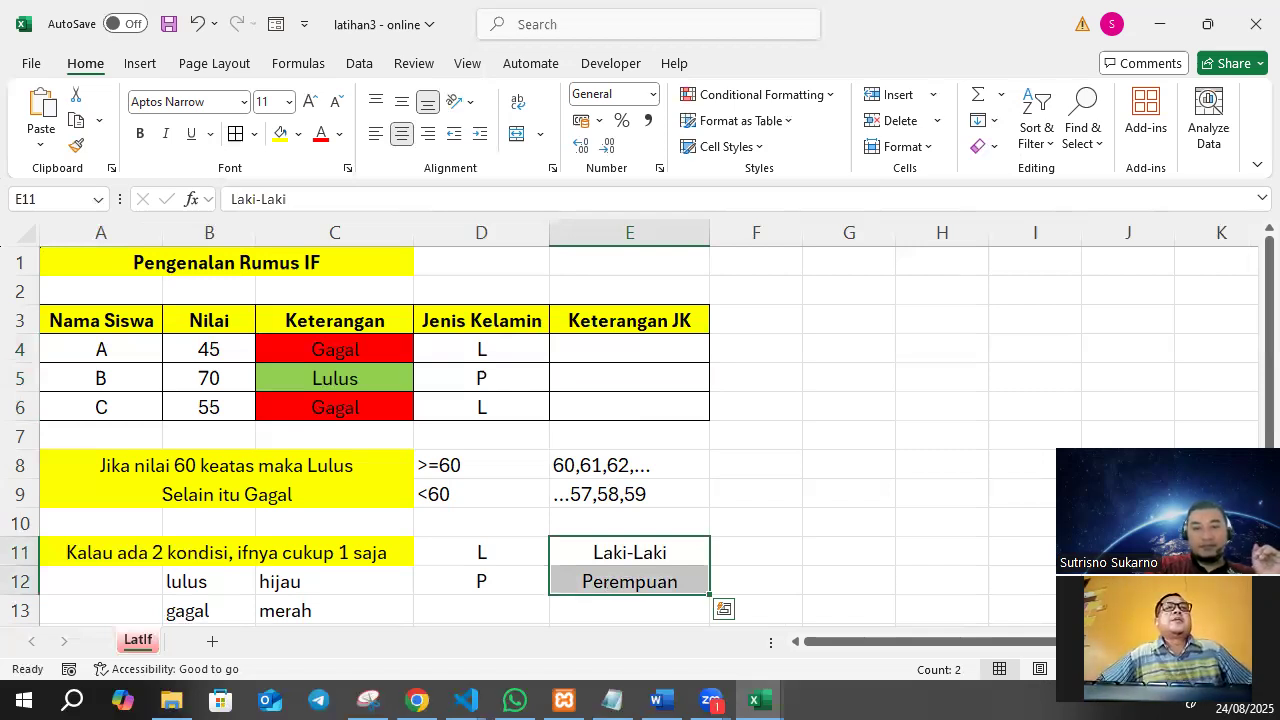
{"action": "key", "text": "alt+Tab"}
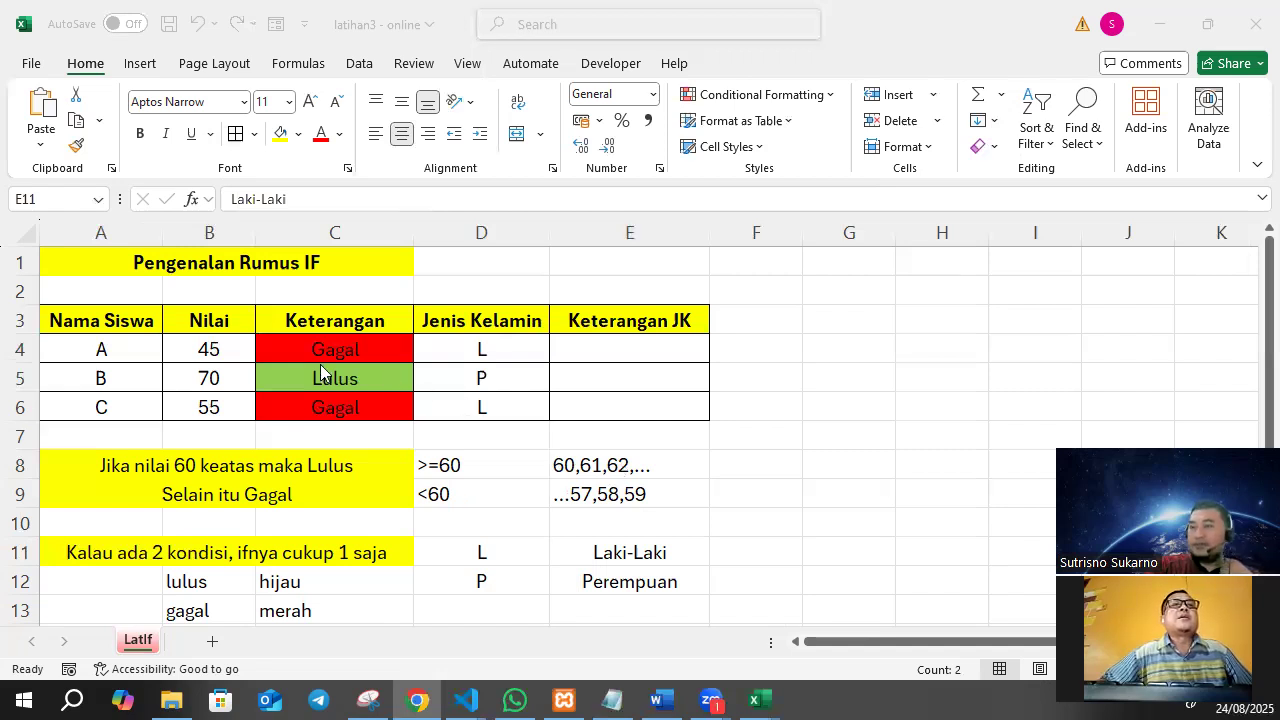
{"action": "left_click", "coordinate": [390, 350]}
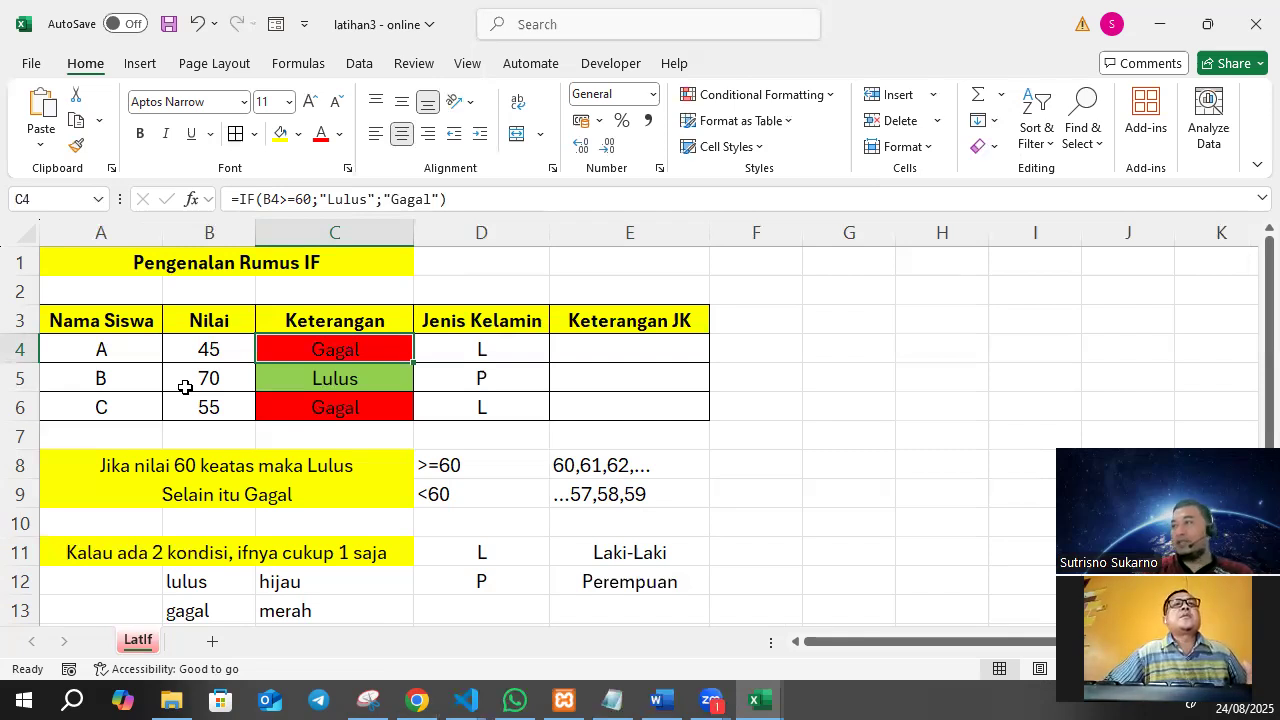
Start an IF formula in E4 that tests whether the gender code in D4 equals "L".
{"action": "left_click", "coordinate": [640, 342]}
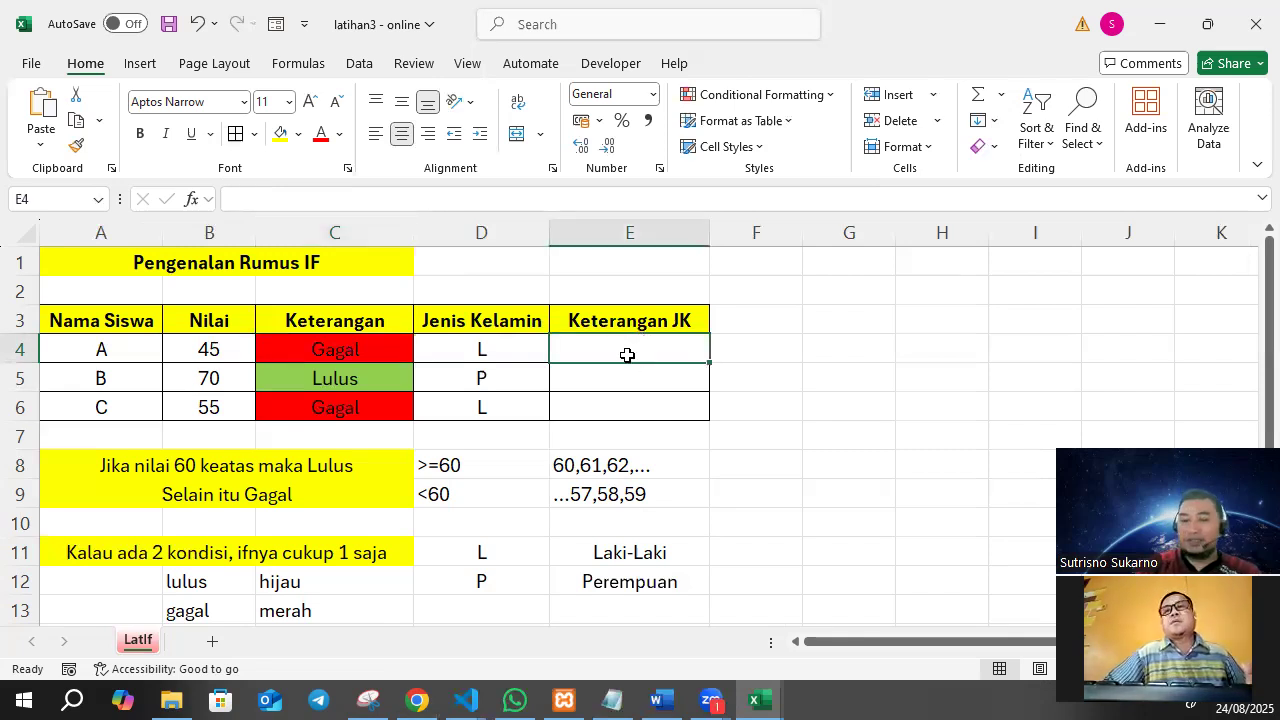
{"action": "type", "text": "=if("}
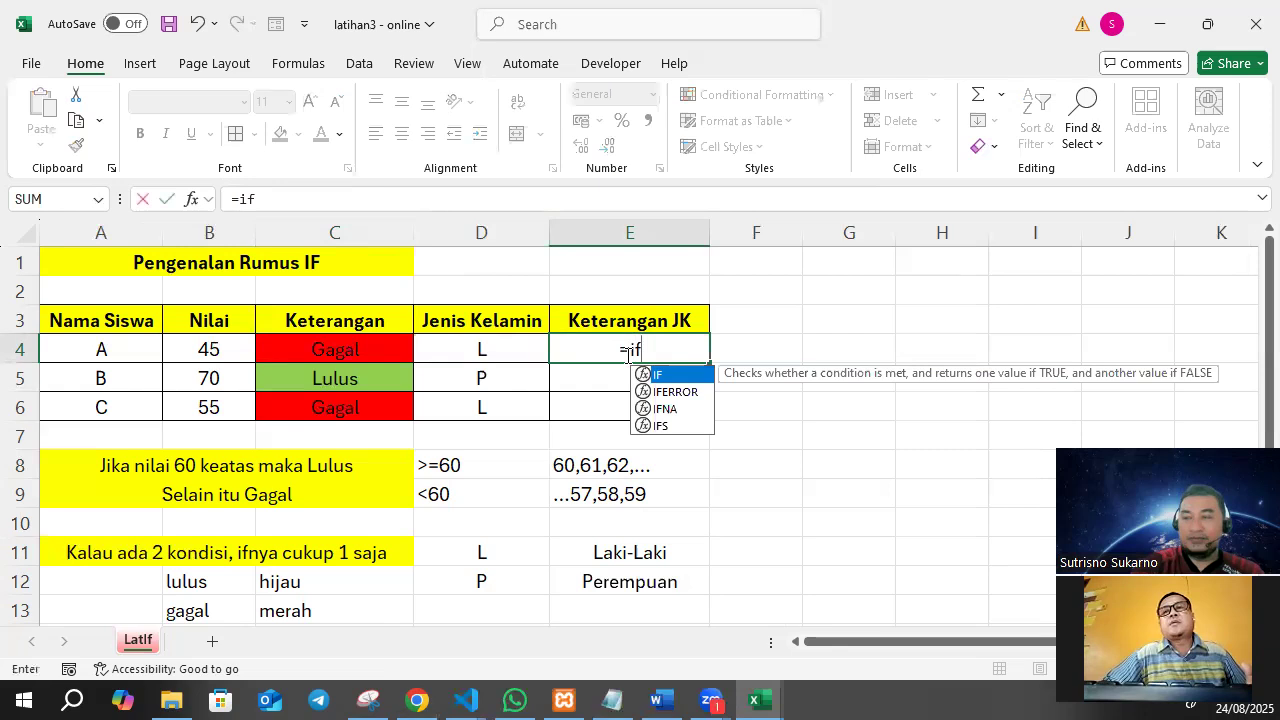
{"action": "left_click", "coordinate": [465, 341]}
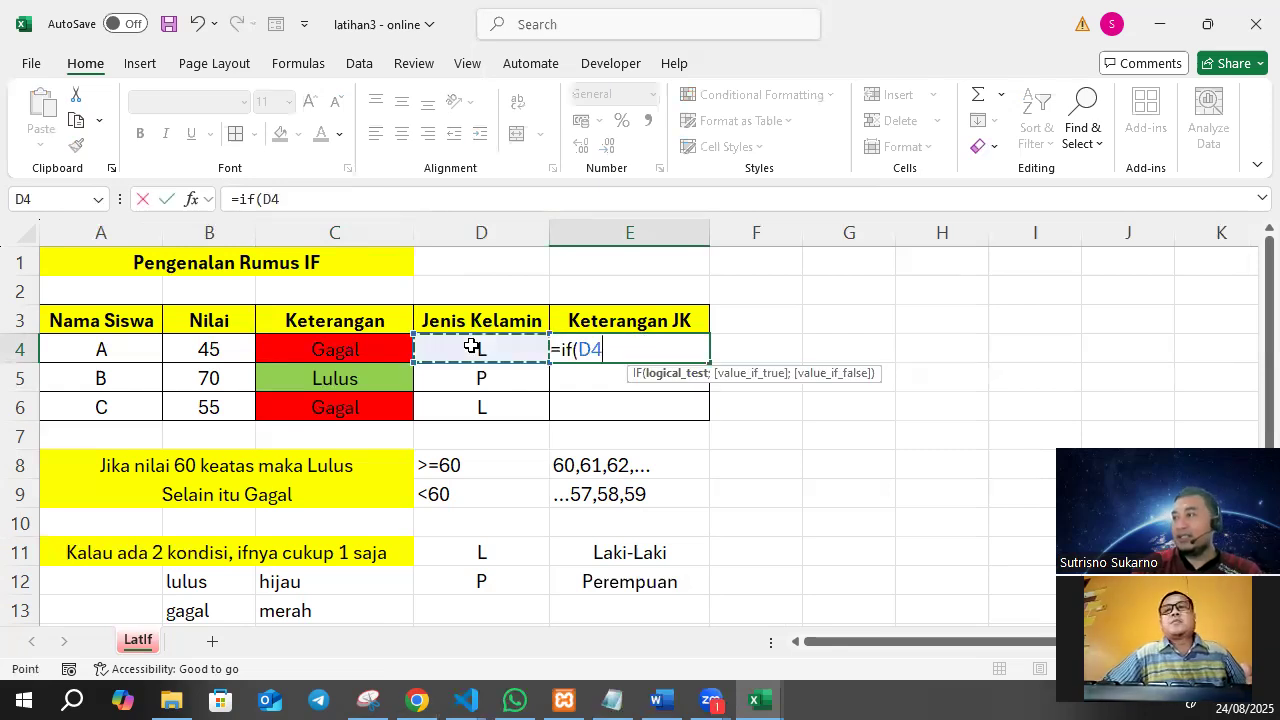
{"action": "left_click", "coordinate": [331, 192]}
{"action": "type", "text": "="}
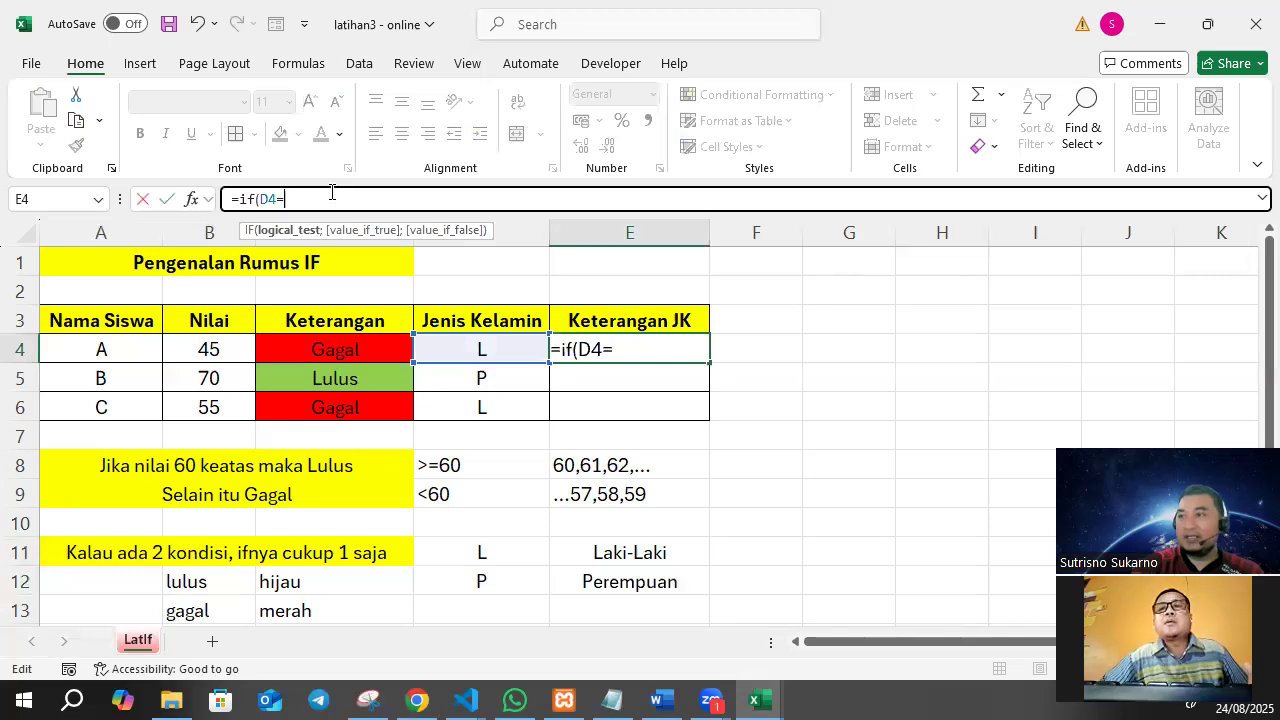
{"action": "type", "text": "\""}
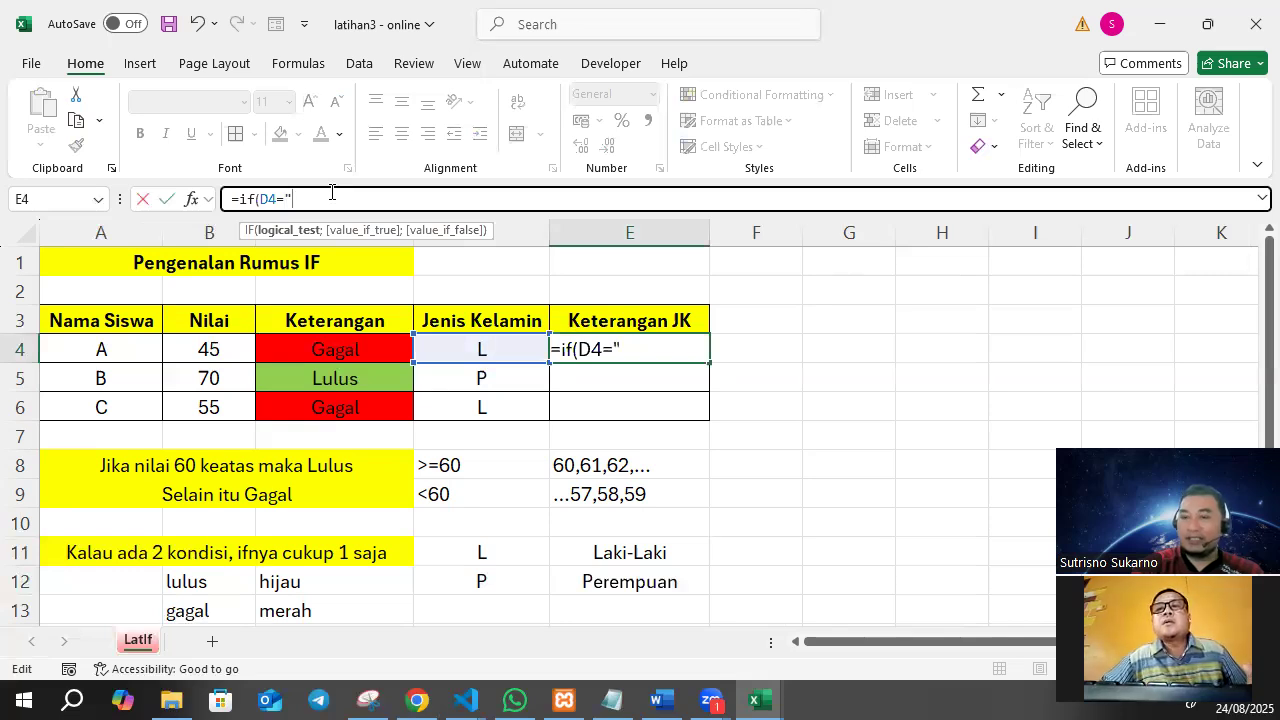
{"action": "type", "text": "L\""}
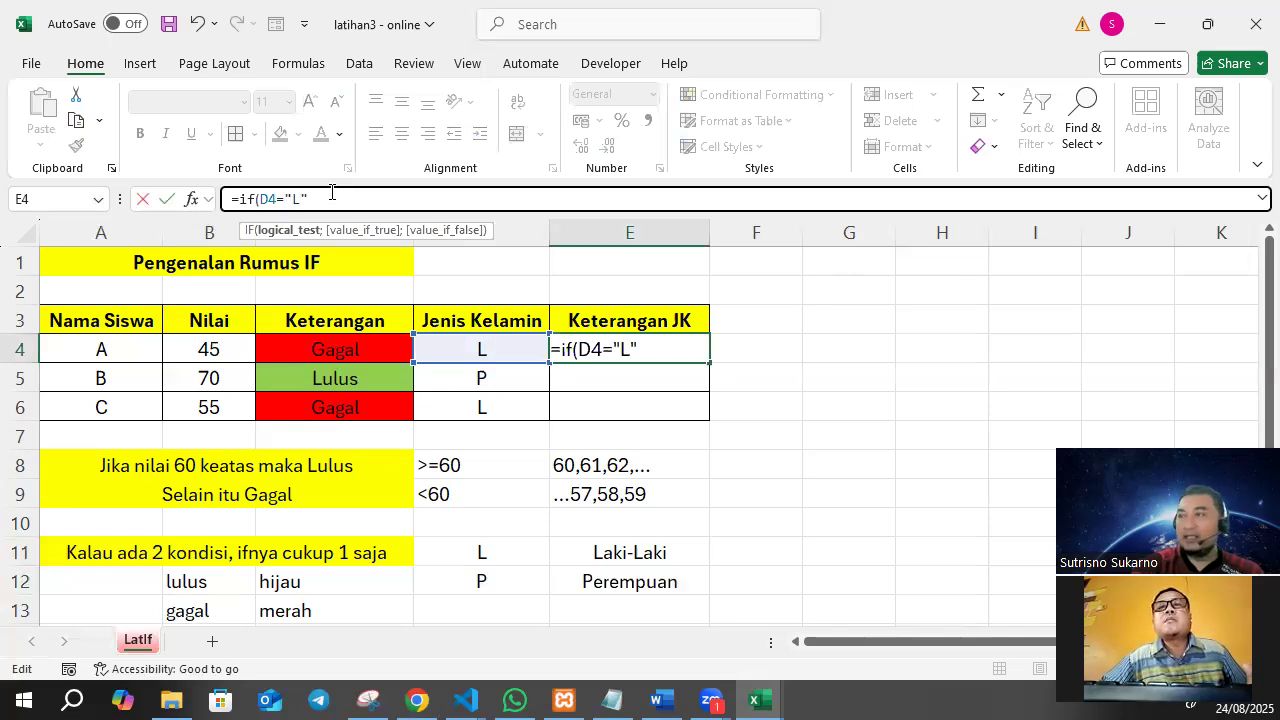
{"action": "type", "text": ";"}
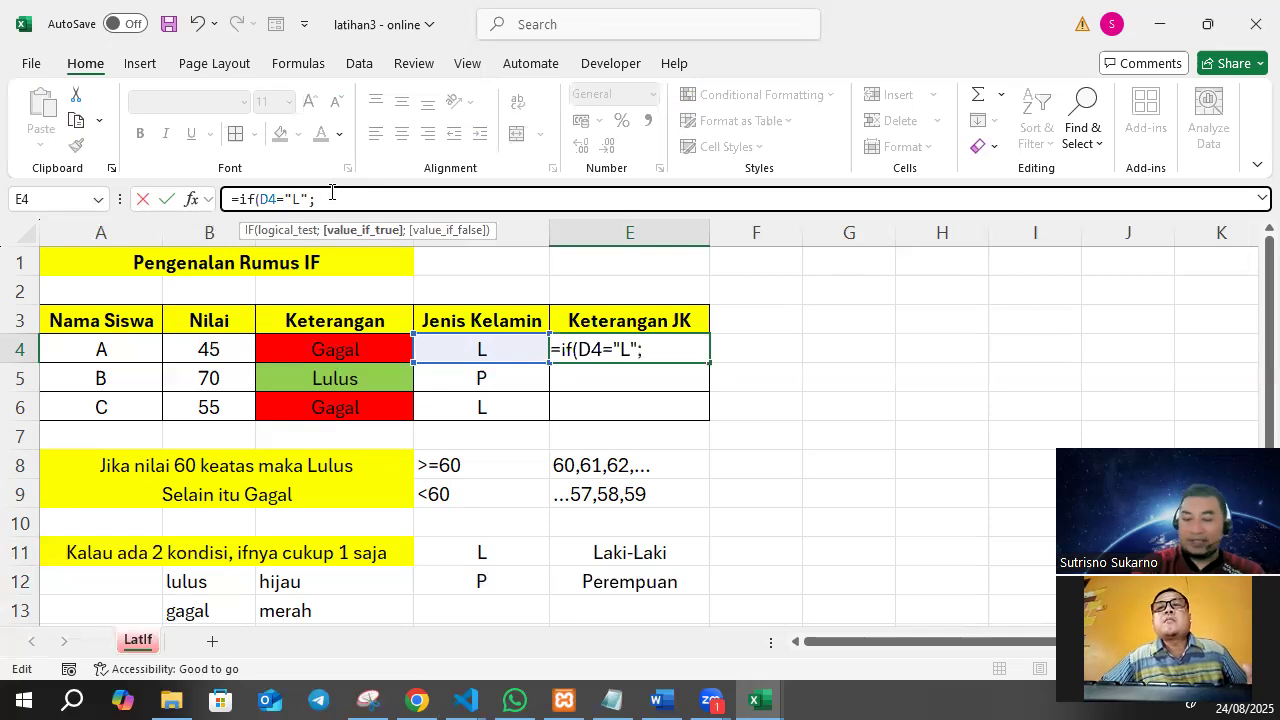
{"action": "type", "text": "\"Laki"}
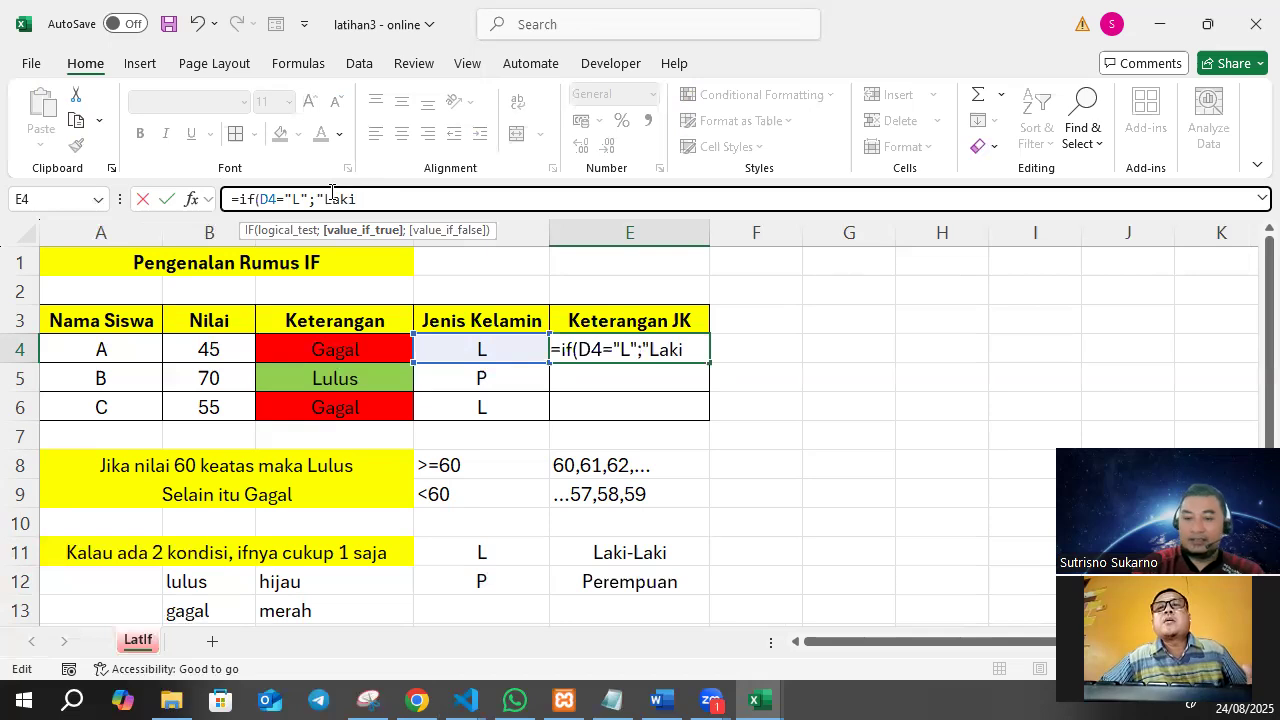
{"action": "type", "text": "-Laki\""}
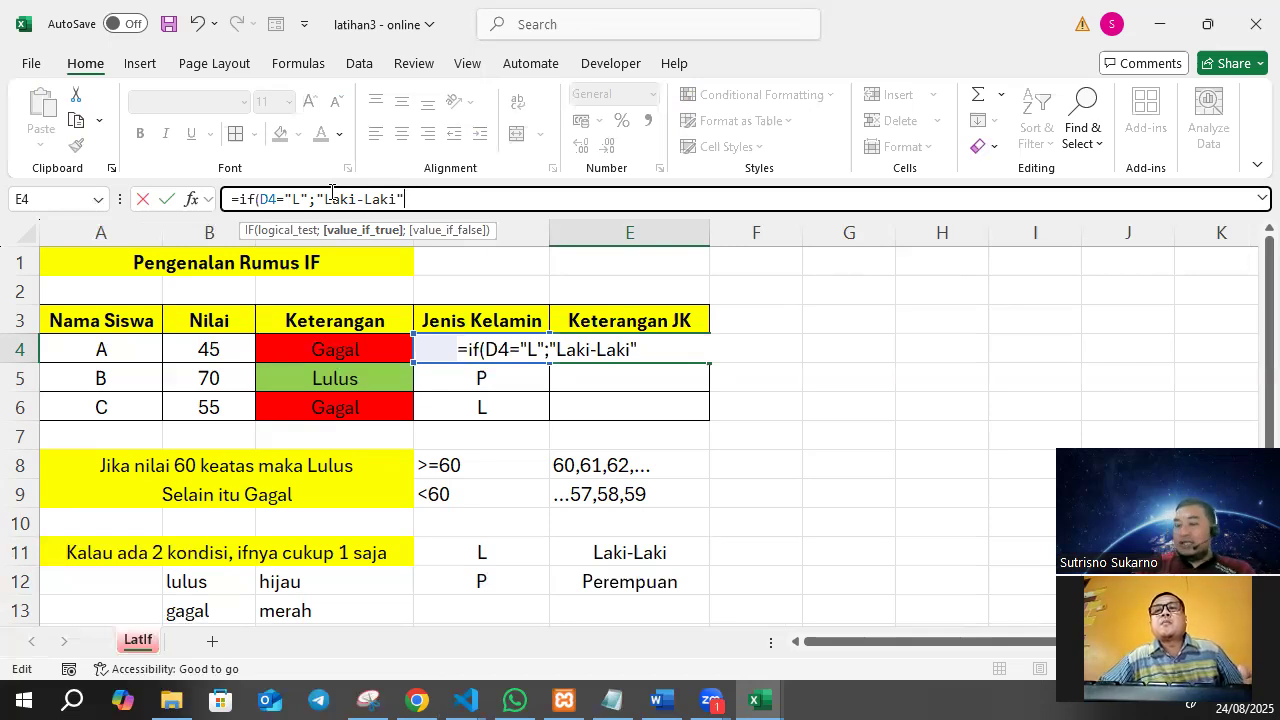
Complete the E4 formula with "Laki-Laki" as the true result and "Perempuan" as the false result.
{"action": "type", "text": ";"}
{"action": "type", "text": "\"Perem"}
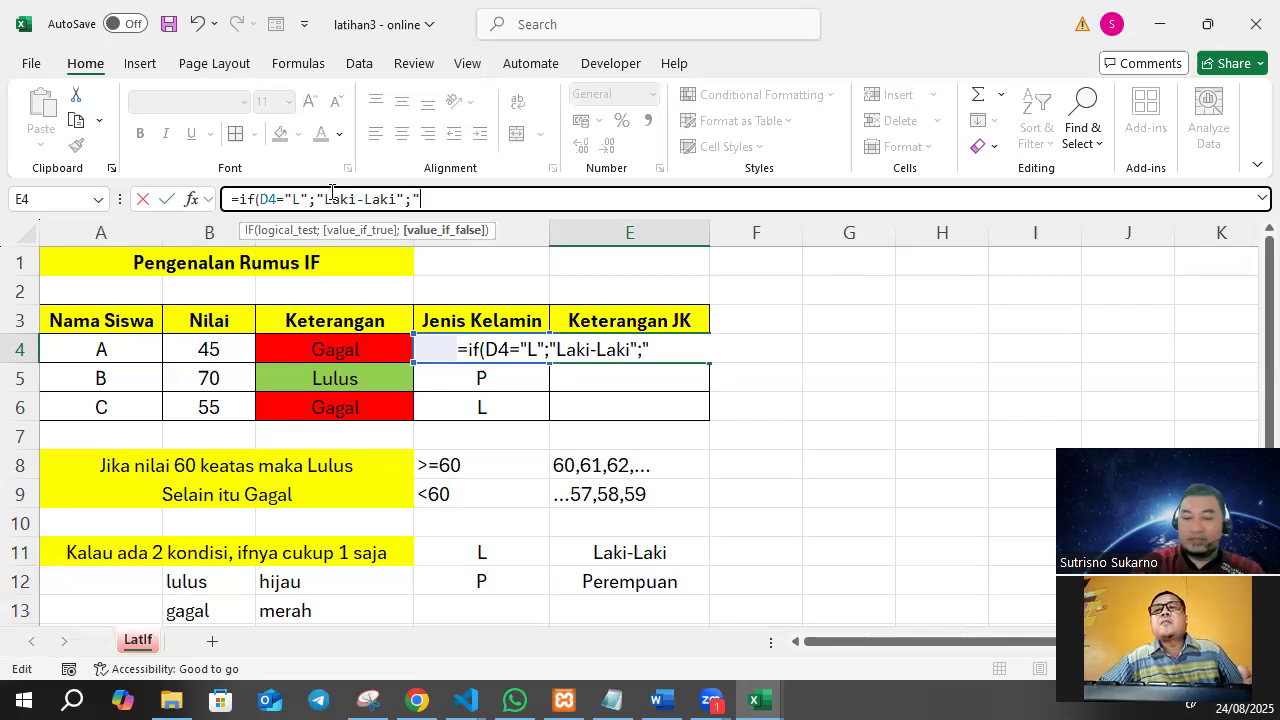
{"action": "type", "text": "pua"}
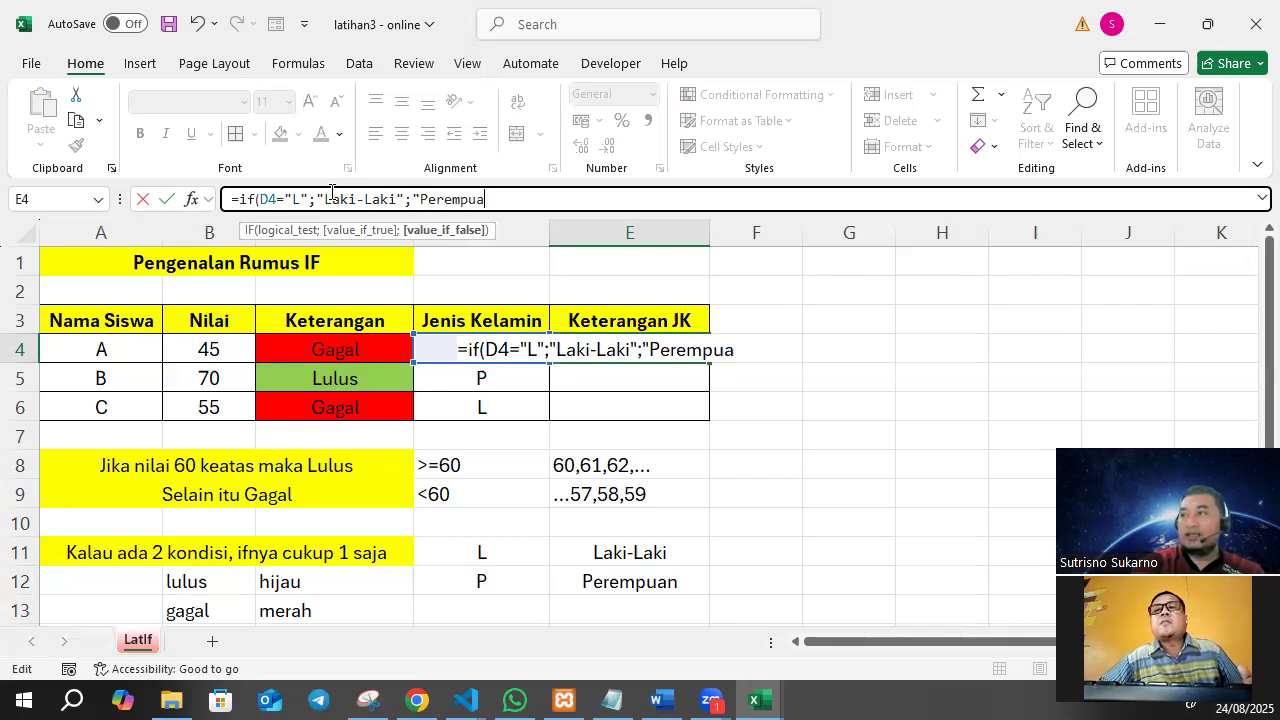
{"action": "type", "text": "n\""}
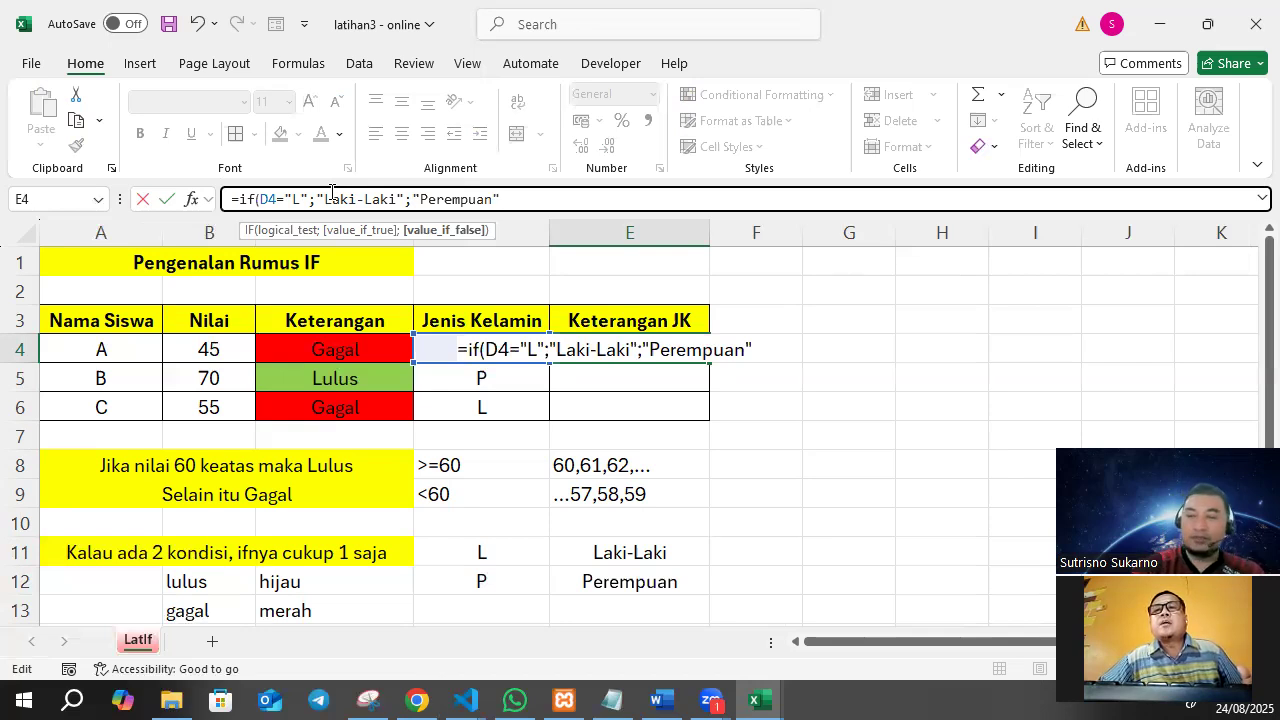
{"action": "type", "text": ")"}
{"action": "key", "text": "Return"}
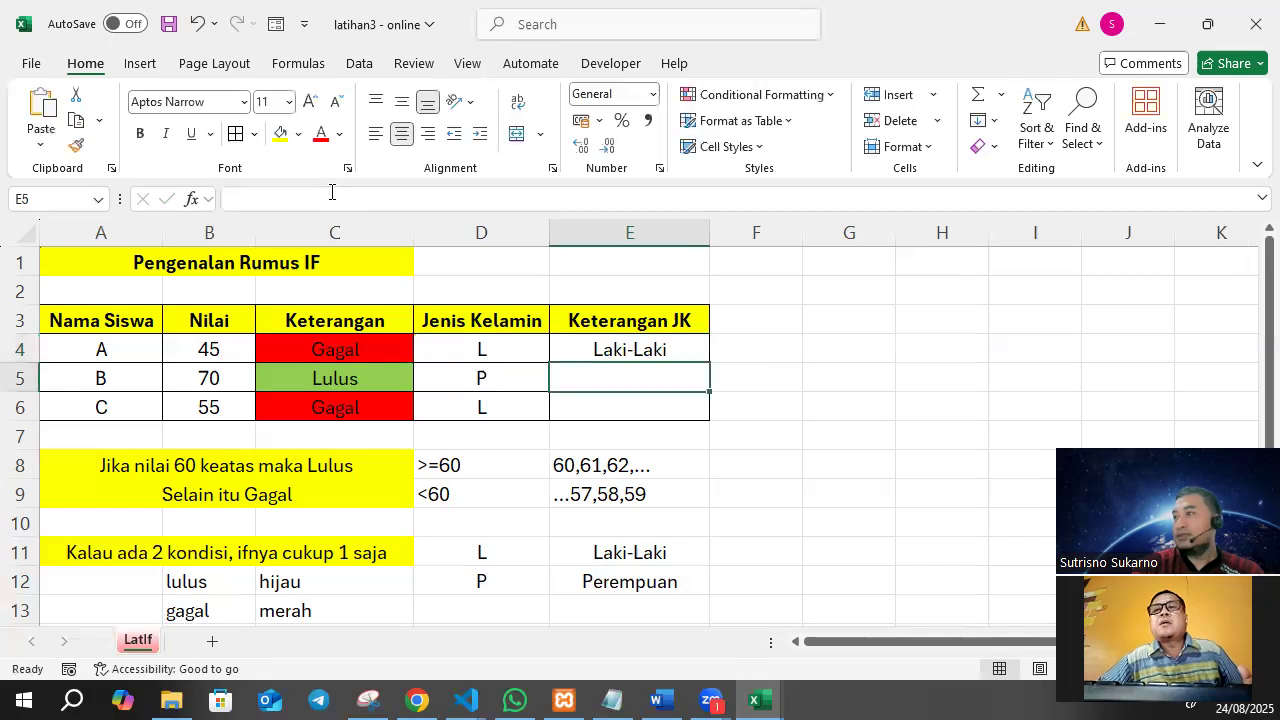
Fill the Keterangan JK formula from E4 down to E6.
{"action": "left_click", "coordinate": [646, 348]}
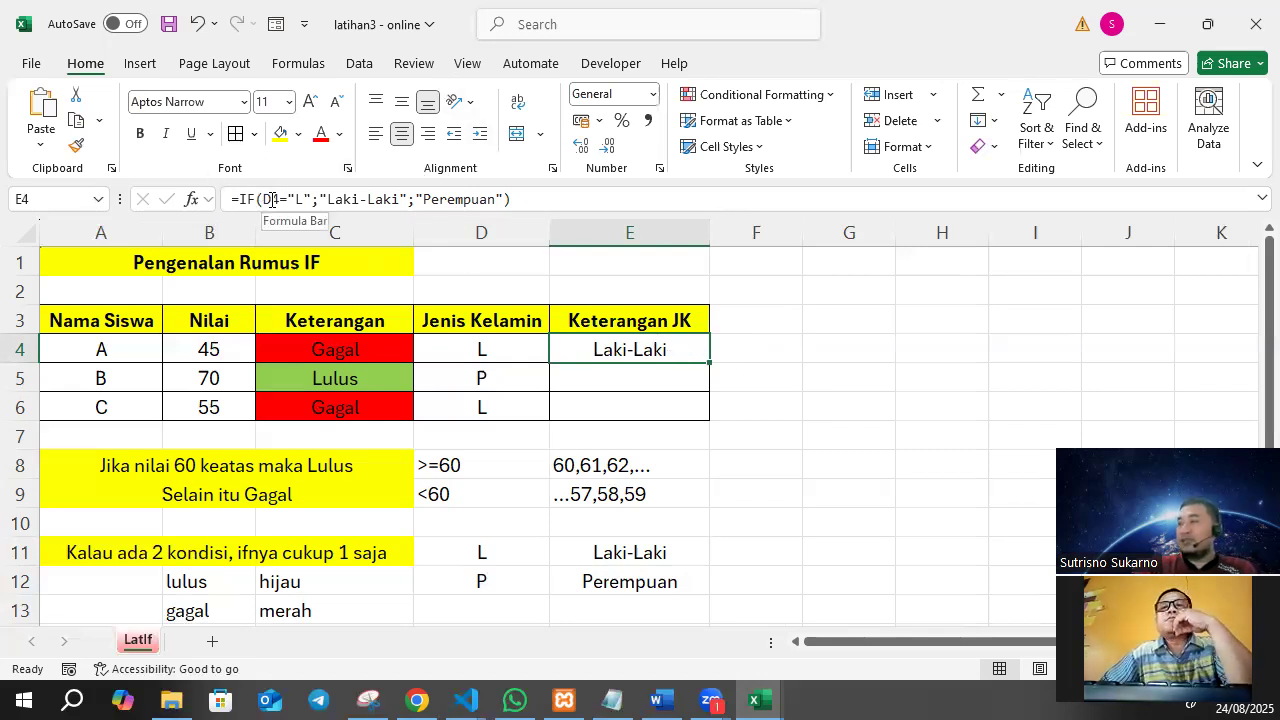
{"action": "left_click_drag", "start_coordinate": [710, 361], "coordinate": [711, 422]}
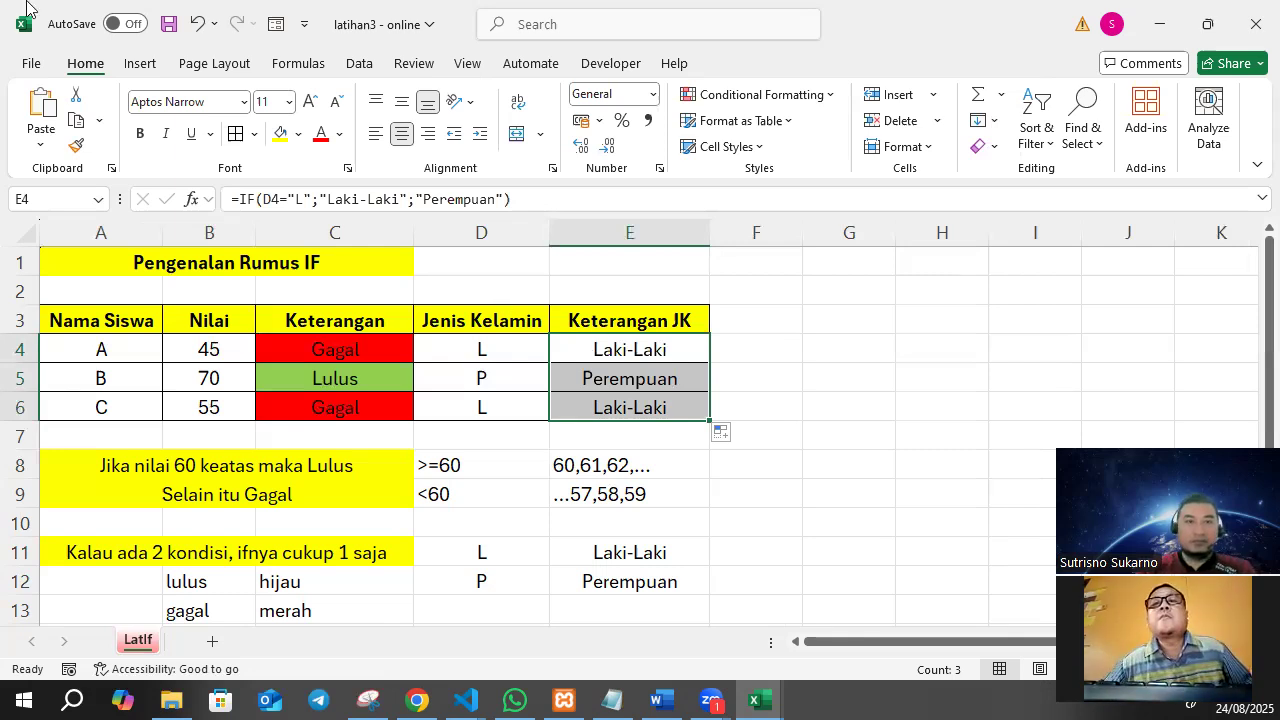
{"action": "key", "text": "alt+Tab"}
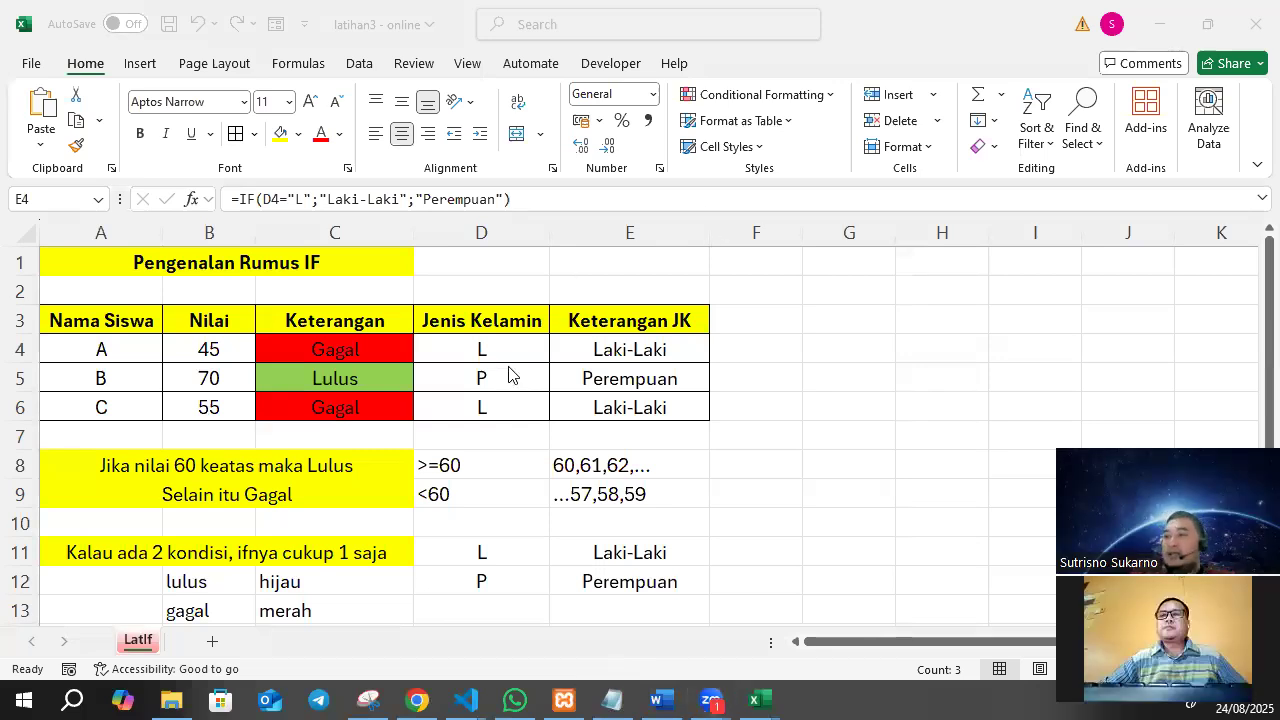
Add a new worksheet and name it 2.
{"action": "left_click", "coordinate": [213, 641]}
{"action": "left_click", "coordinate": [213, 643]}
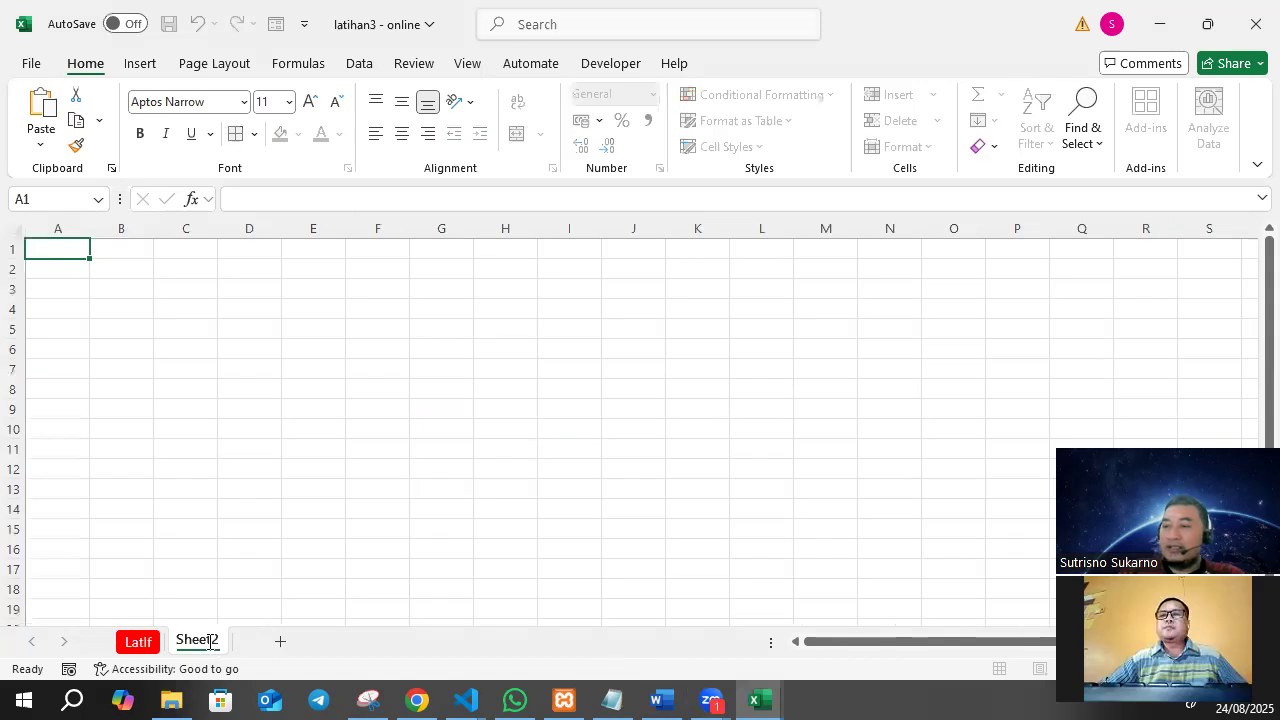
{"action": "double_click", "coordinate": [212, 641]}
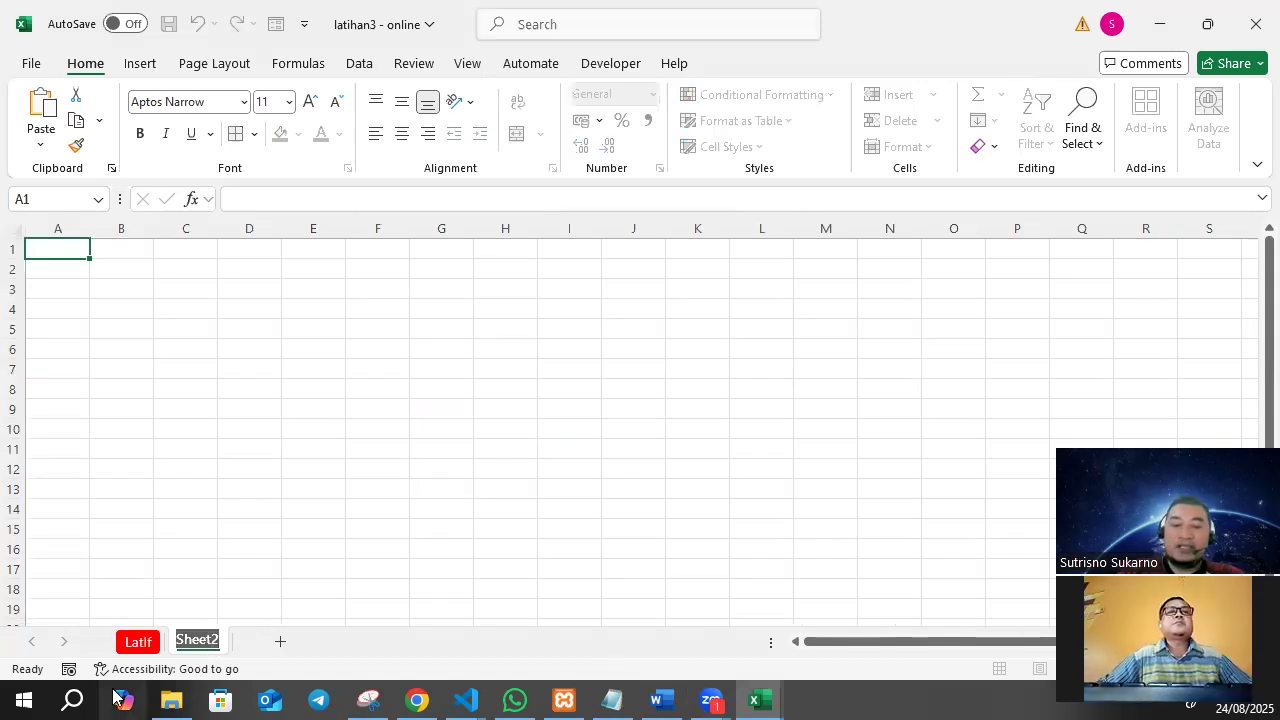
{"action": "type", "text": "La"}
{"action": "key", "text": "BackSpace"}
{"action": "key", "text": "BackSpace"}
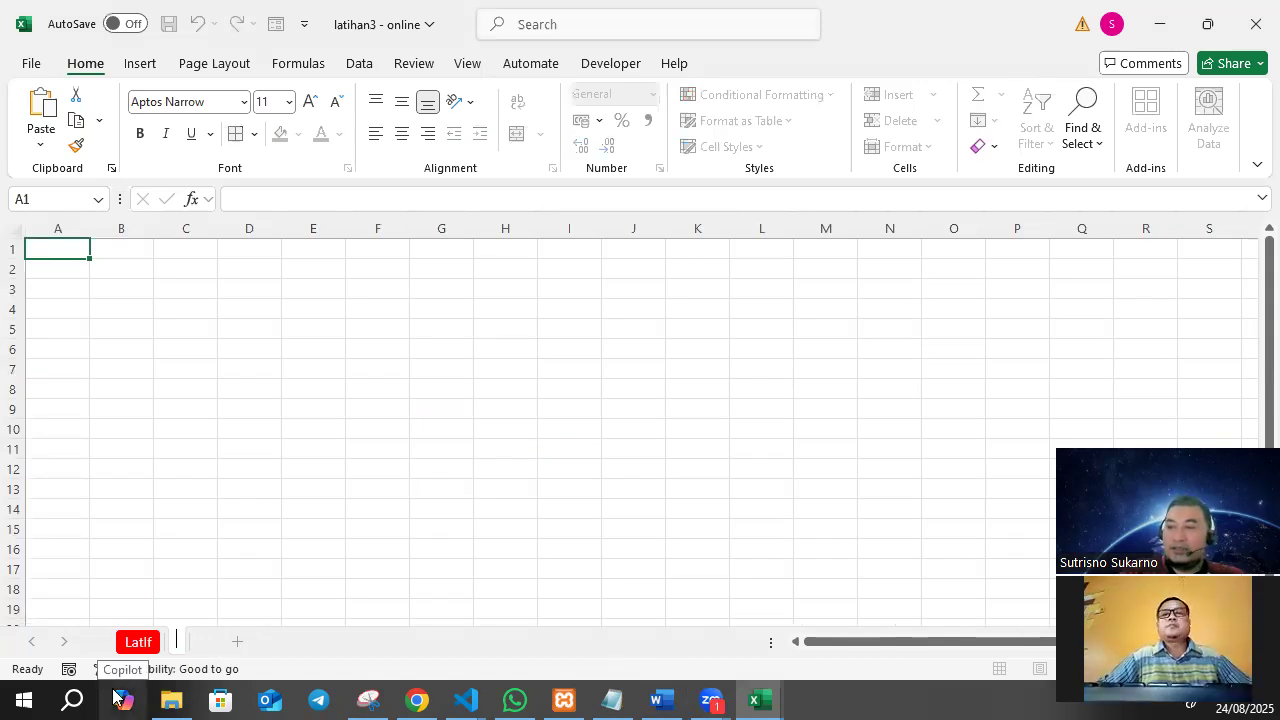
{"action": "type", "text": "2"}
{"action": "key", "text": "Return"}
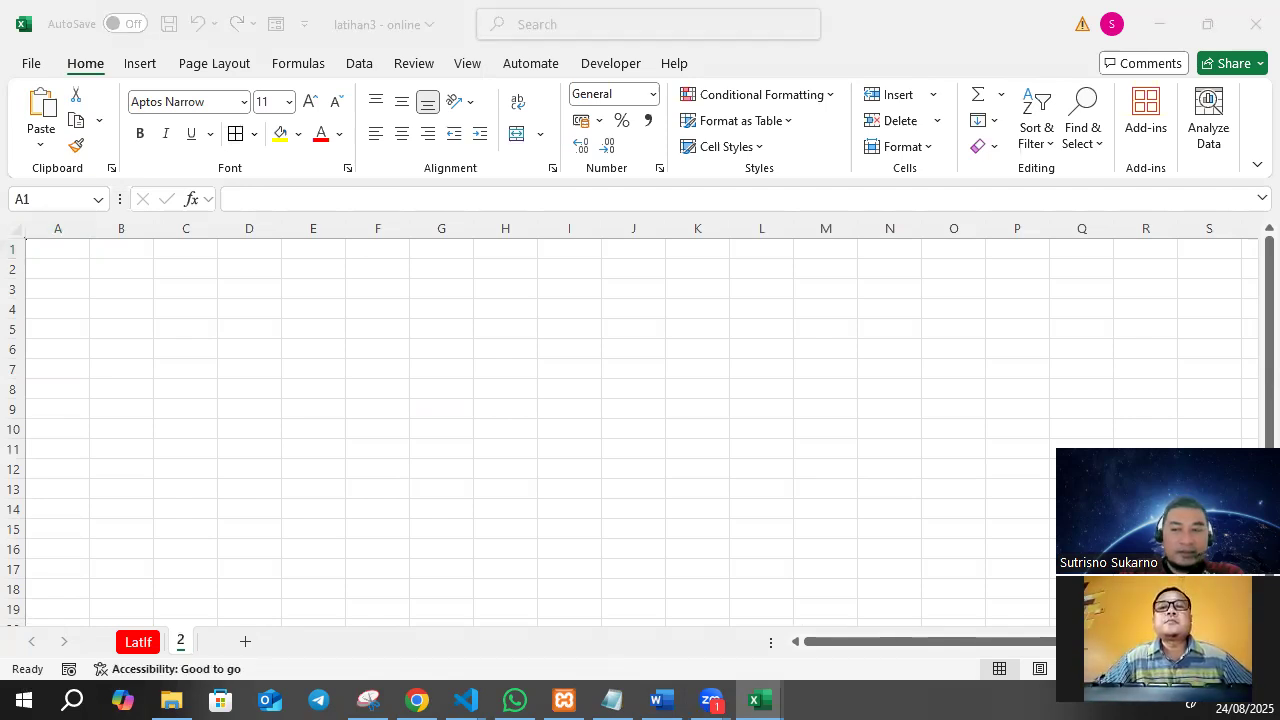
Copy the title and score table A1:C6 from the LatIf sheet to A1 of sheet 2.
{"action": "left_click", "coordinate": [138, 642]}
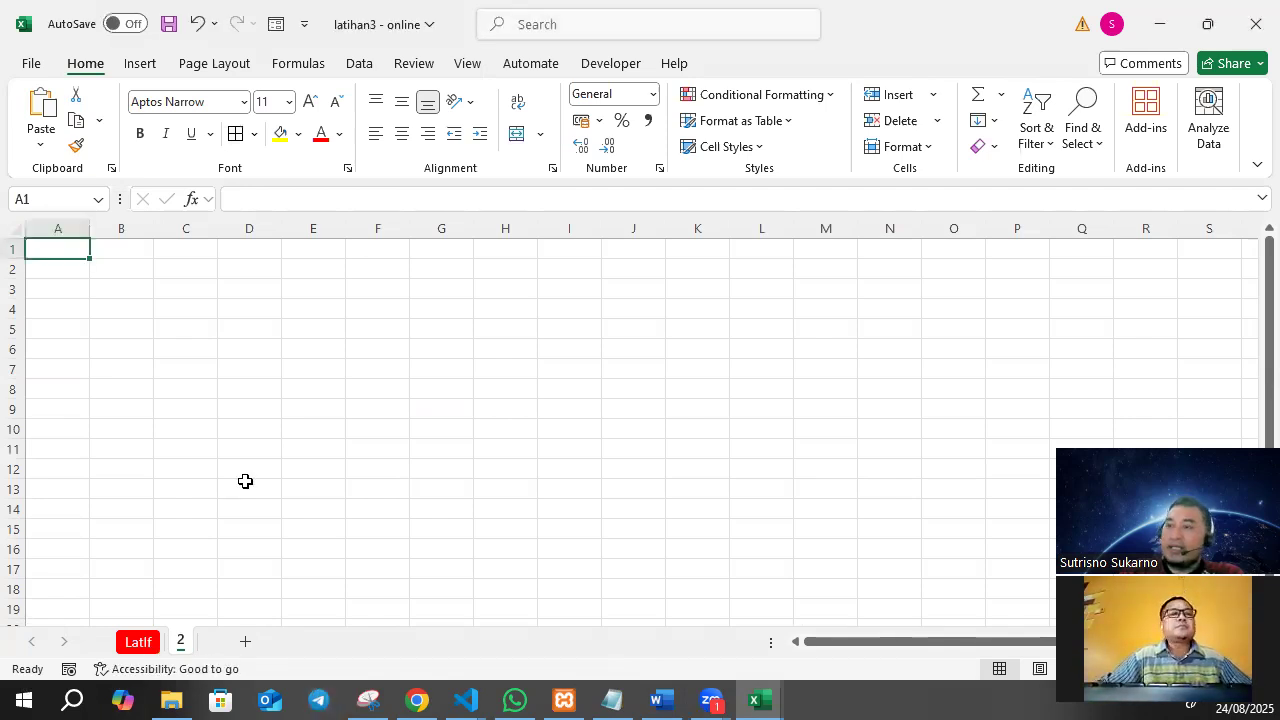
{"action": "left_click", "coordinate": [138, 642]}
{"action": "left_click", "coordinate": [226, 462]}
{"action": "left_click_drag", "start_coordinate": [148, 258], "coordinate": [293, 398]}
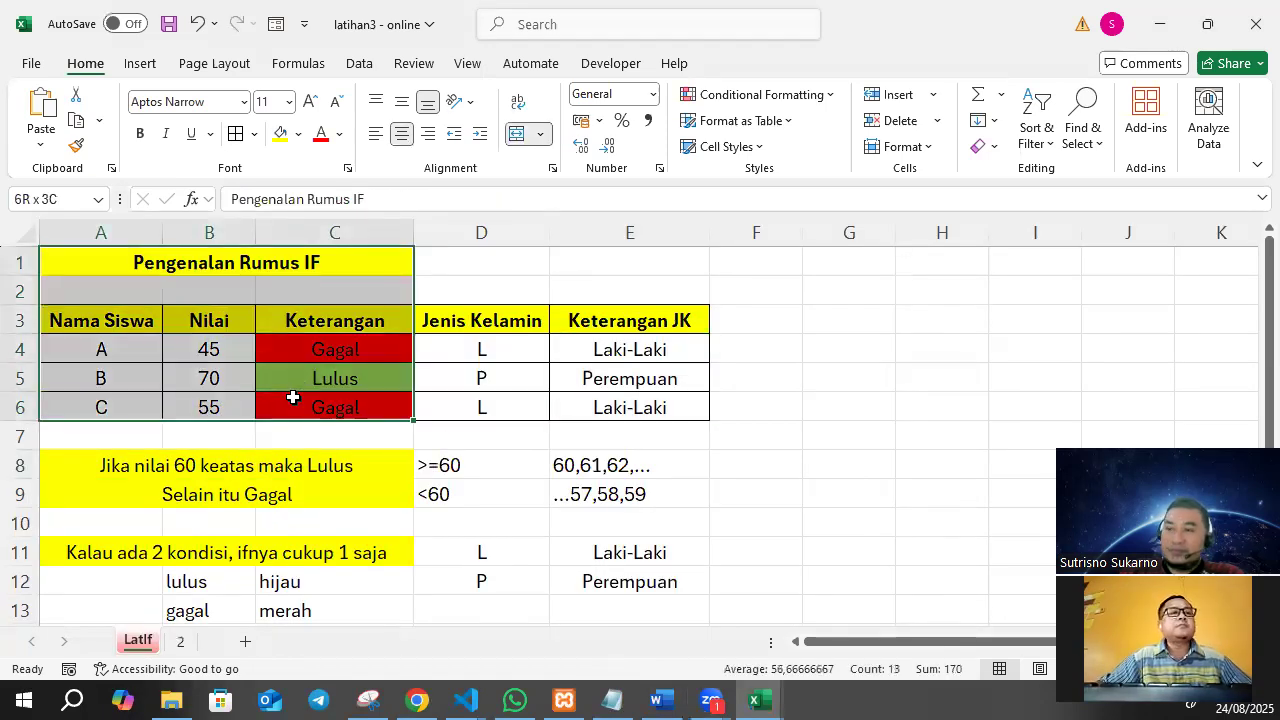
{"action": "key", "text": "ctrl+c"}
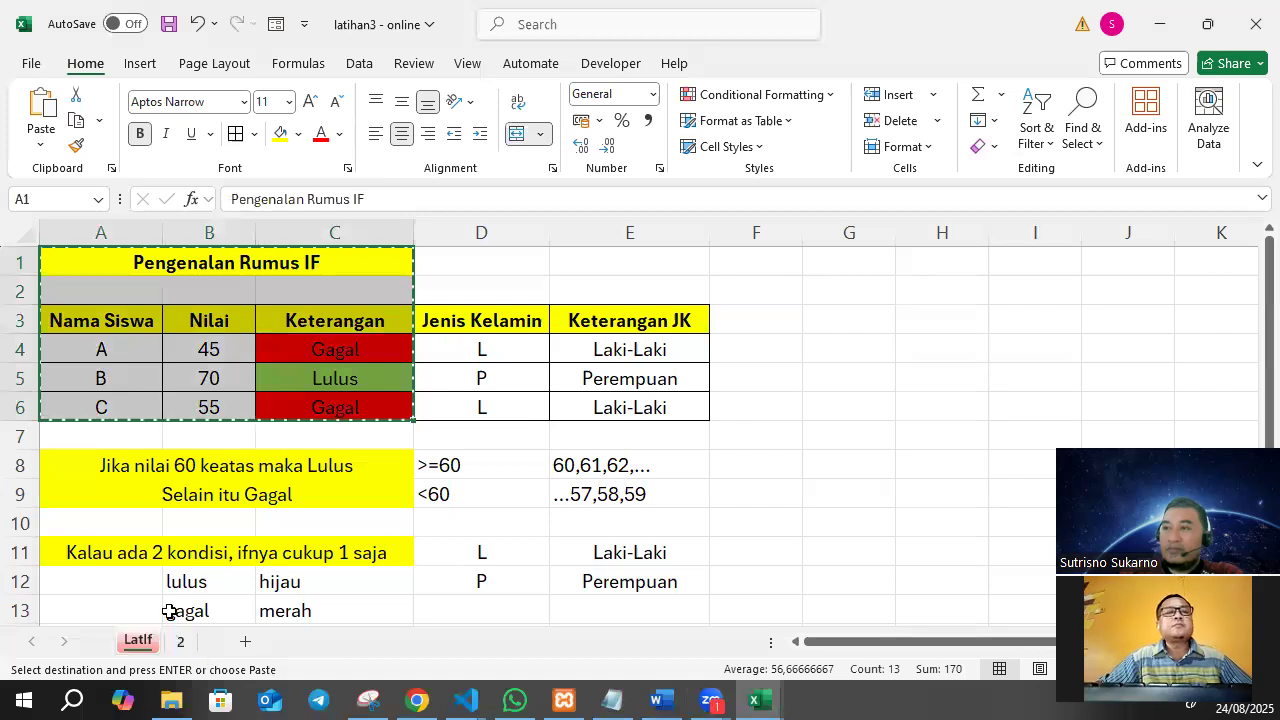
{"action": "left_click", "coordinate": [180, 641]}
{"action": "key", "text": "ctrl+v"}
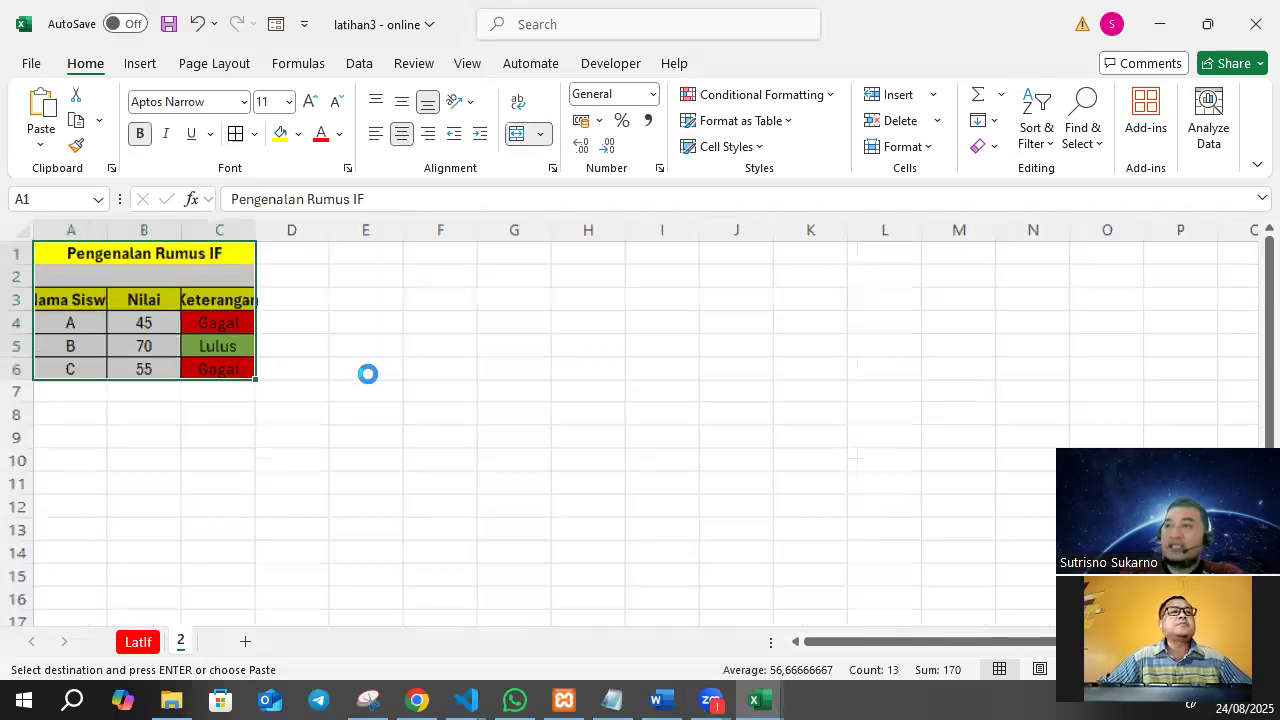
Widen columns B and C on sheet 2 and clear the Keterangan results in C4:C6.
{"action": "scroll", "coordinate": [368, 376], "scroll_direction": "up", "scroll_amount": 5}
{"action": "left_click_drag", "start_coordinate": [297, 241], "coordinate": [354, 239]}
{"action": "left_click_drag", "start_coordinate": [474, 238], "coordinate": [551, 273]}
{"action": "left_click_drag", "start_coordinate": [471, 380], "coordinate": [465, 457]}
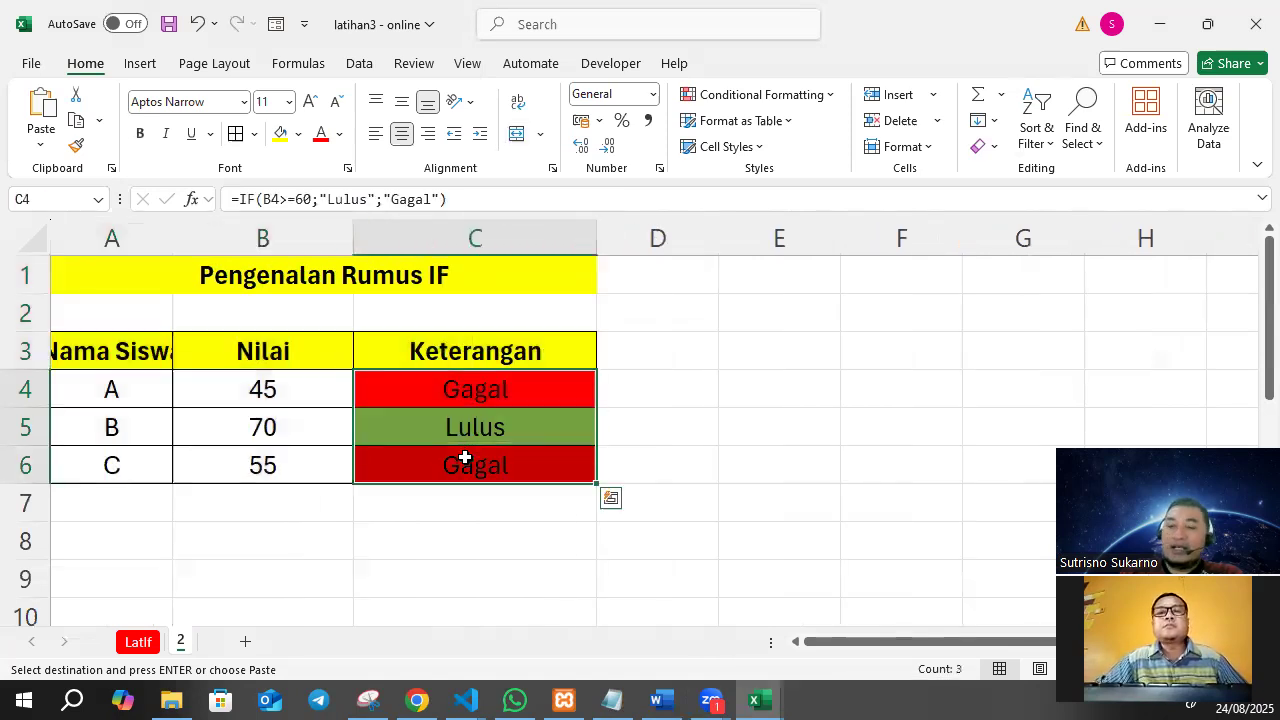
{"action": "key", "text": "Delete"}
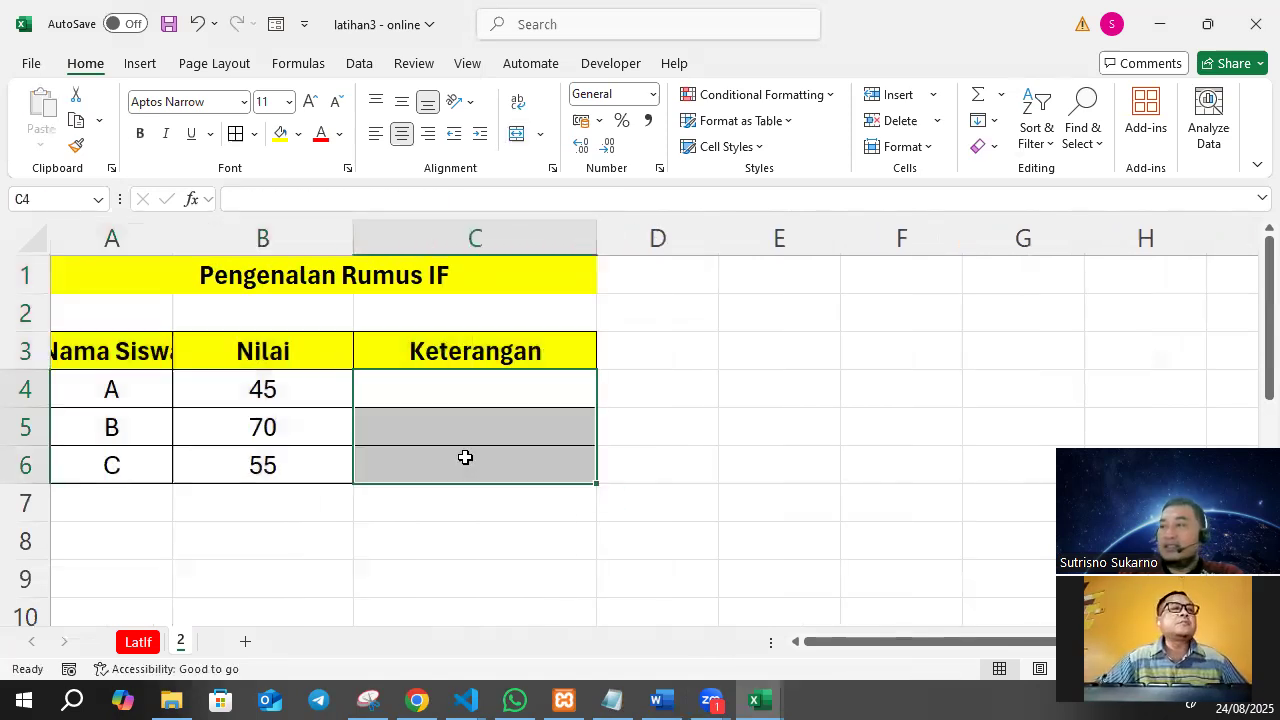
Enter the first grading rule beside the table, with "90-100" in E4 and grade "A" in F4.
{"action": "left_click", "coordinate": [771, 381]}
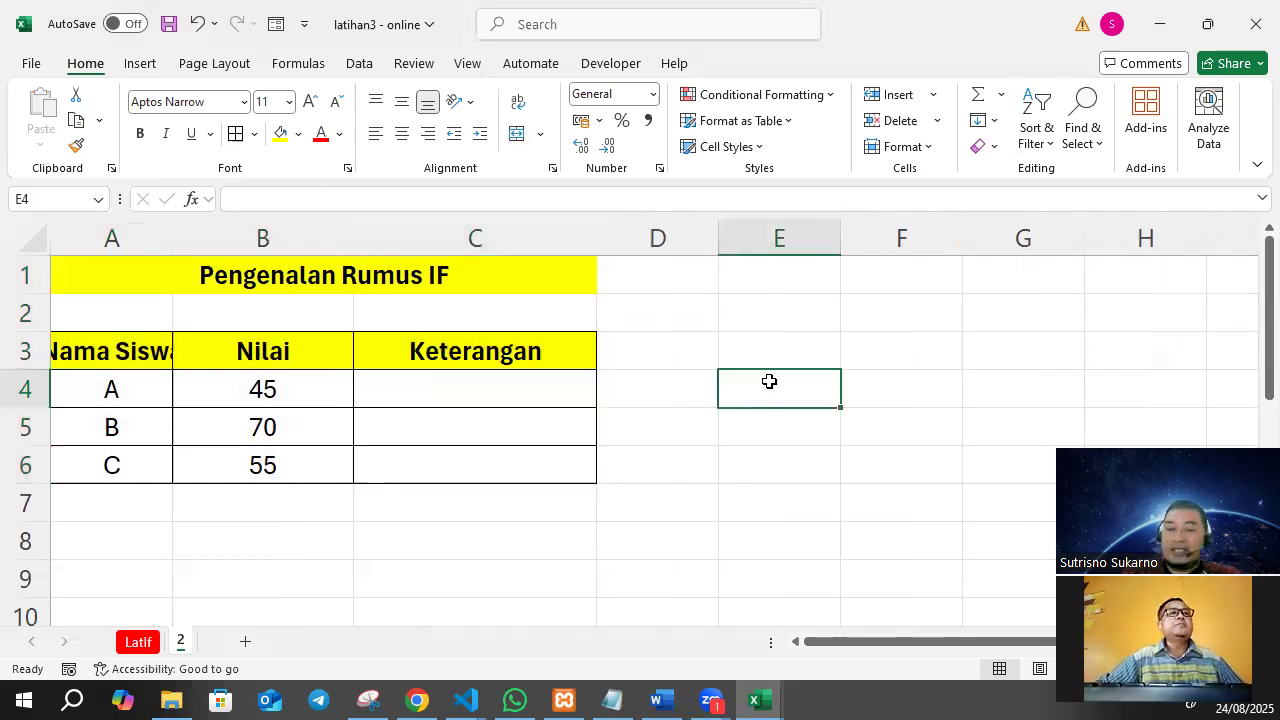
{"action": "type", "text": "90"}
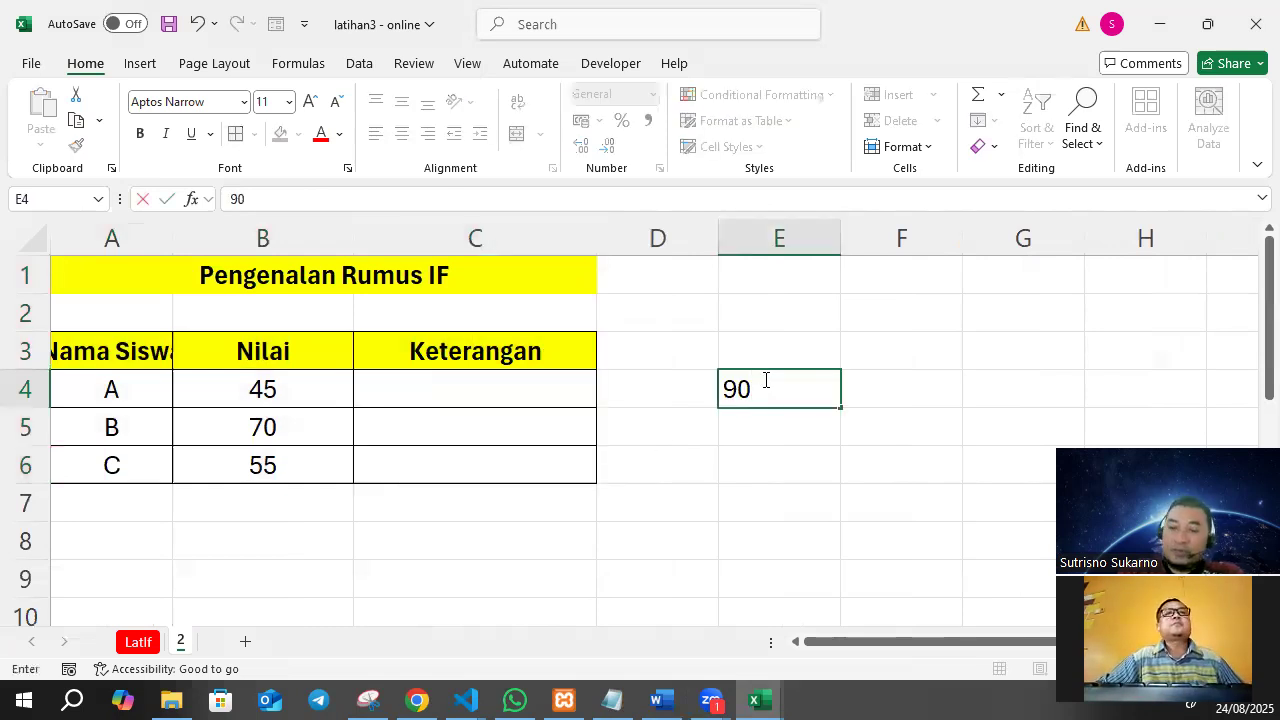
{"action": "type", "text": "-100"}
{"action": "key", "text": "Tab"}
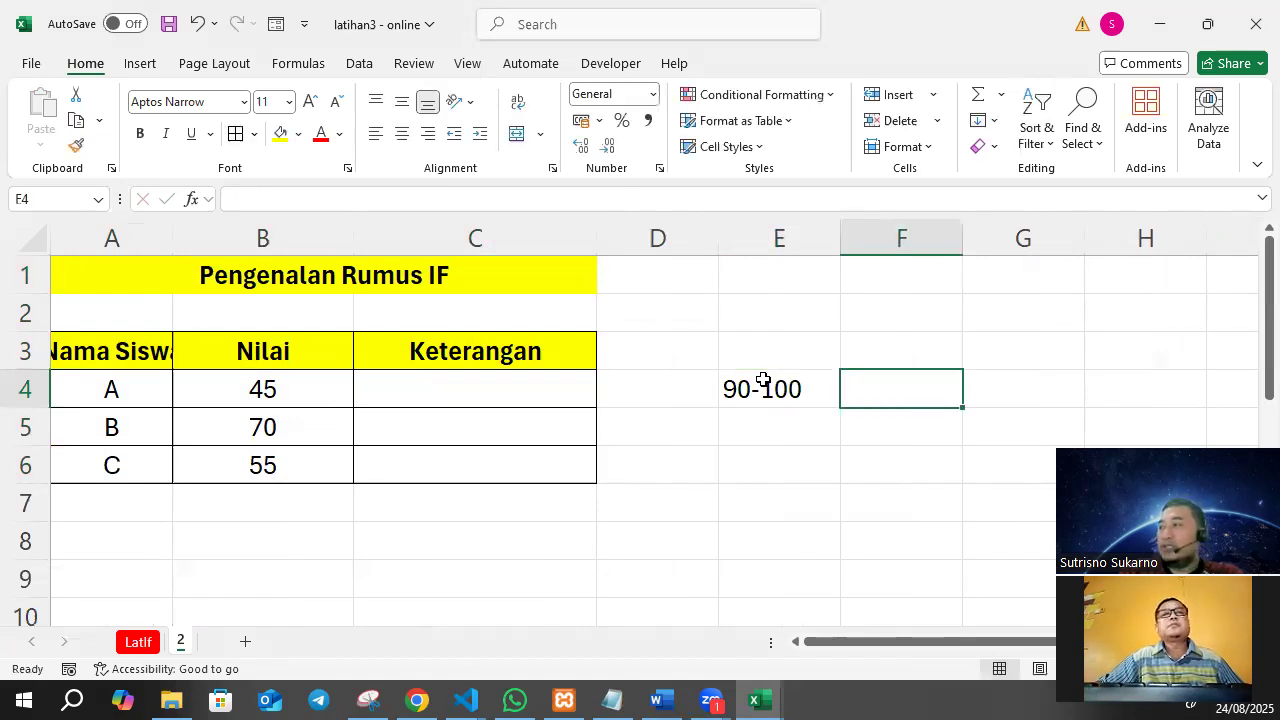
{"action": "type", "text": "A"}
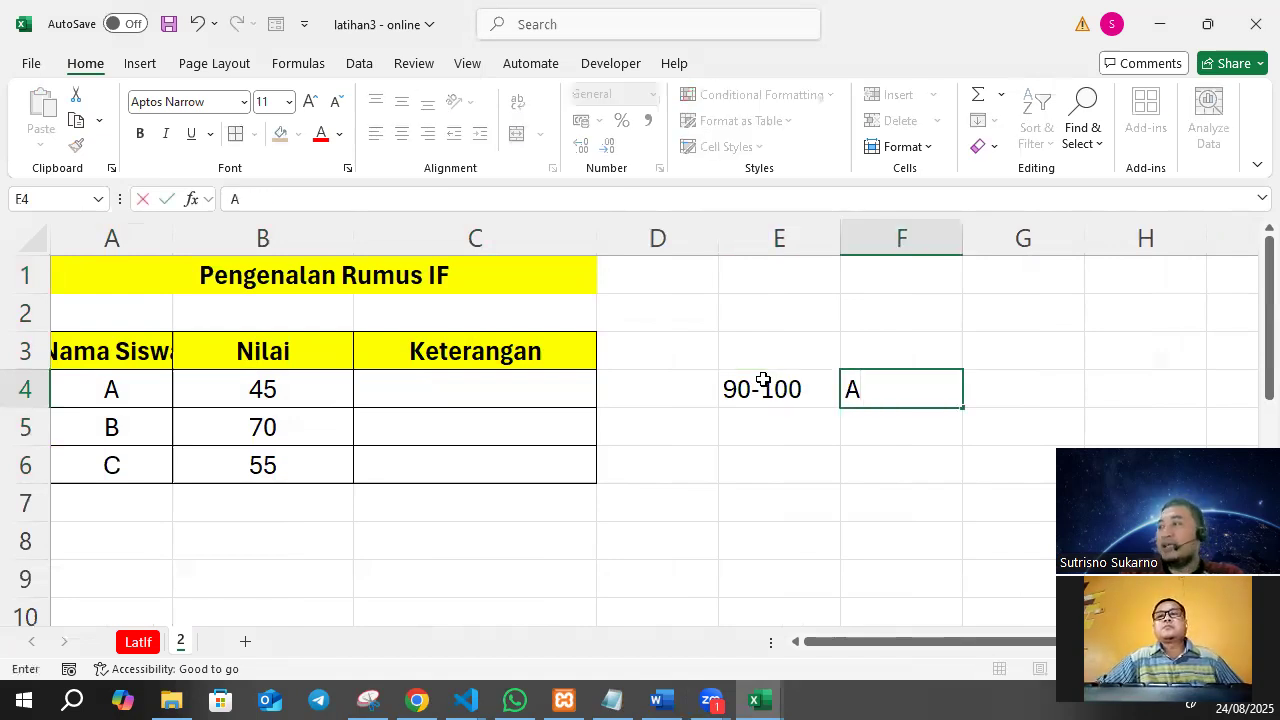
{"action": "key", "text": "Return"}
Enter the second grading rule, with "80-89" in E5 and grade "B" in F5.
{"action": "left_click", "coordinate": [727, 411]}
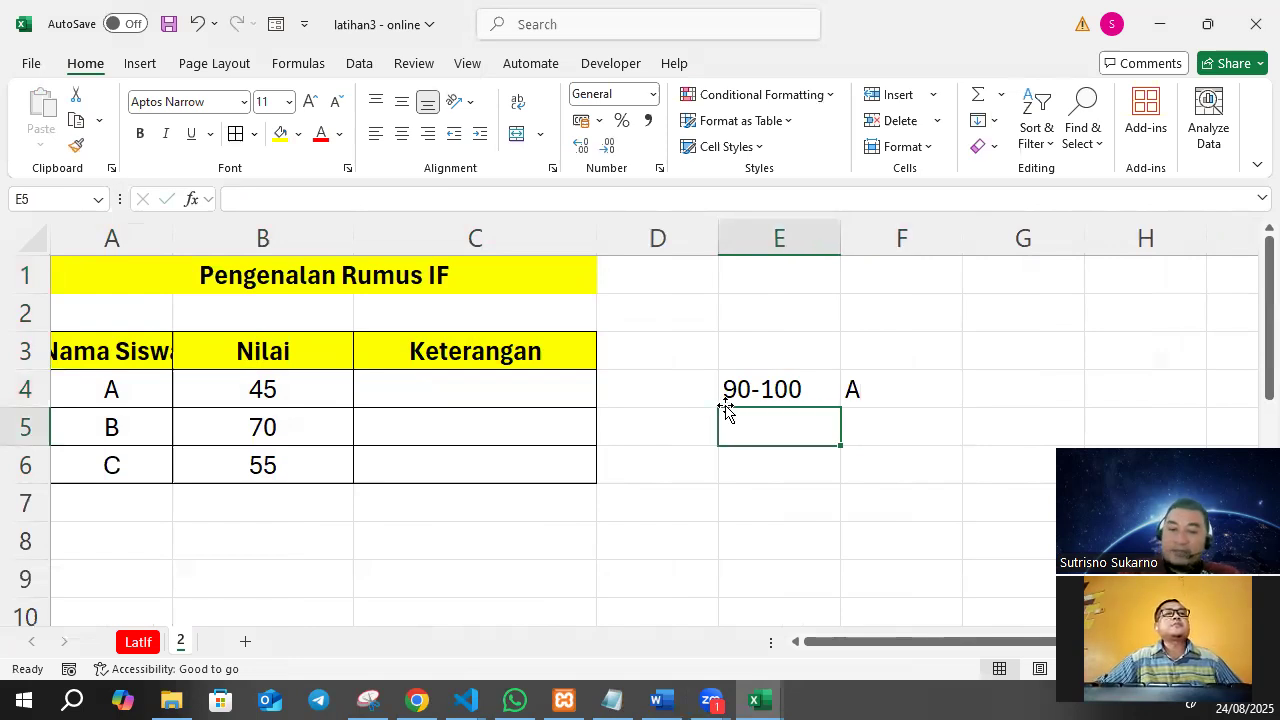
{"action": "type", "text": "80-89"}
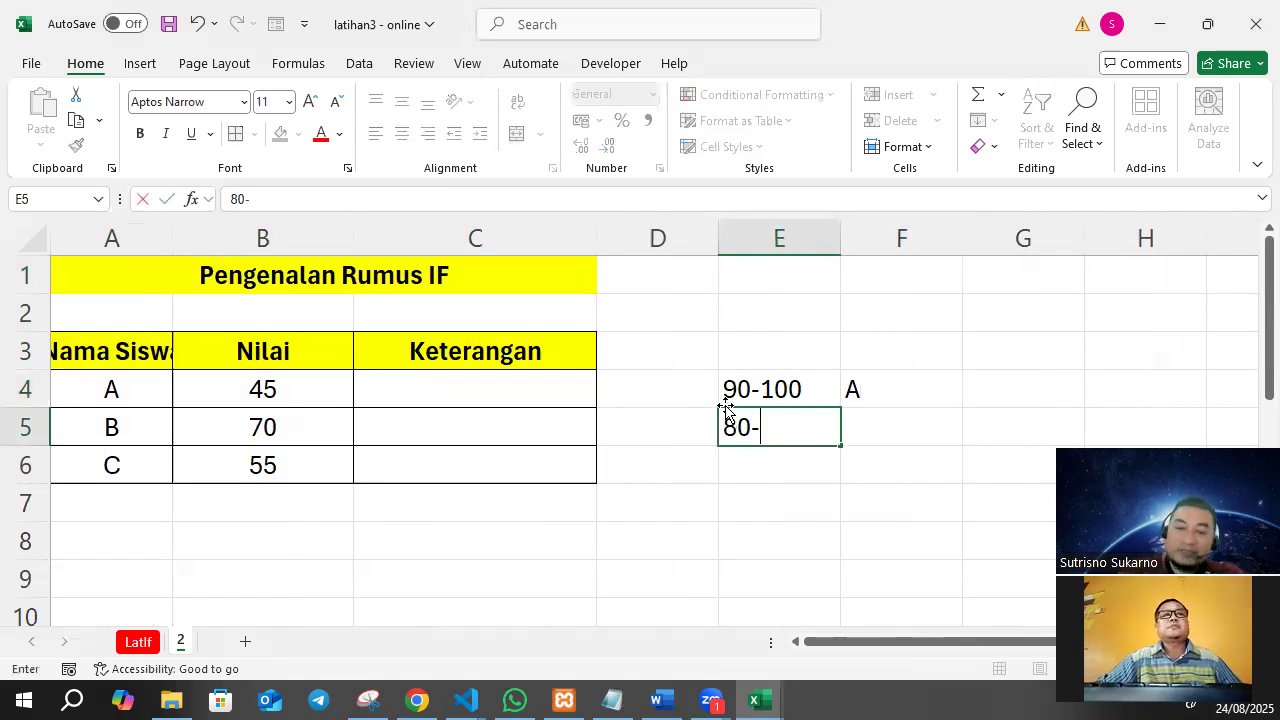
{"action": "key", "text": "Tab"}
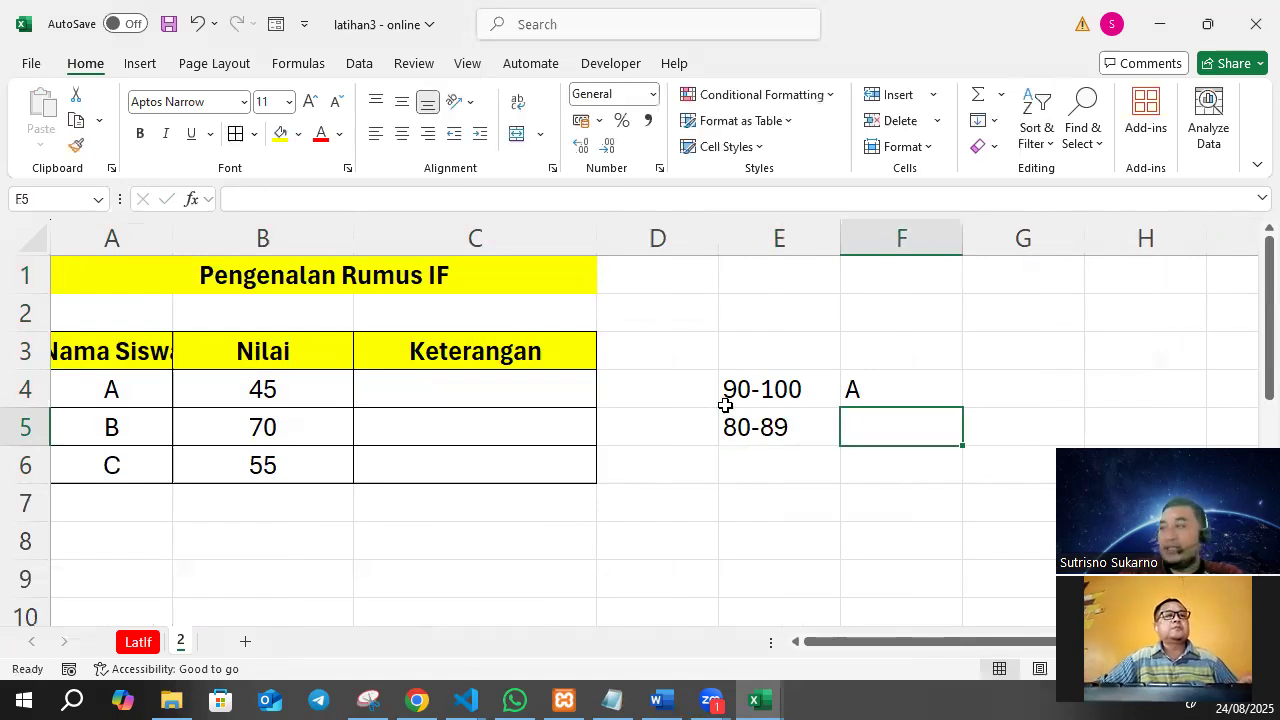
{"action": "type", "text": "B"}
{"action": "key", "text": "Return"}
Enter the third grading rule, with "70-79" in E6 and grade "C" in F6.
{"action": "key", "text": "Left"}
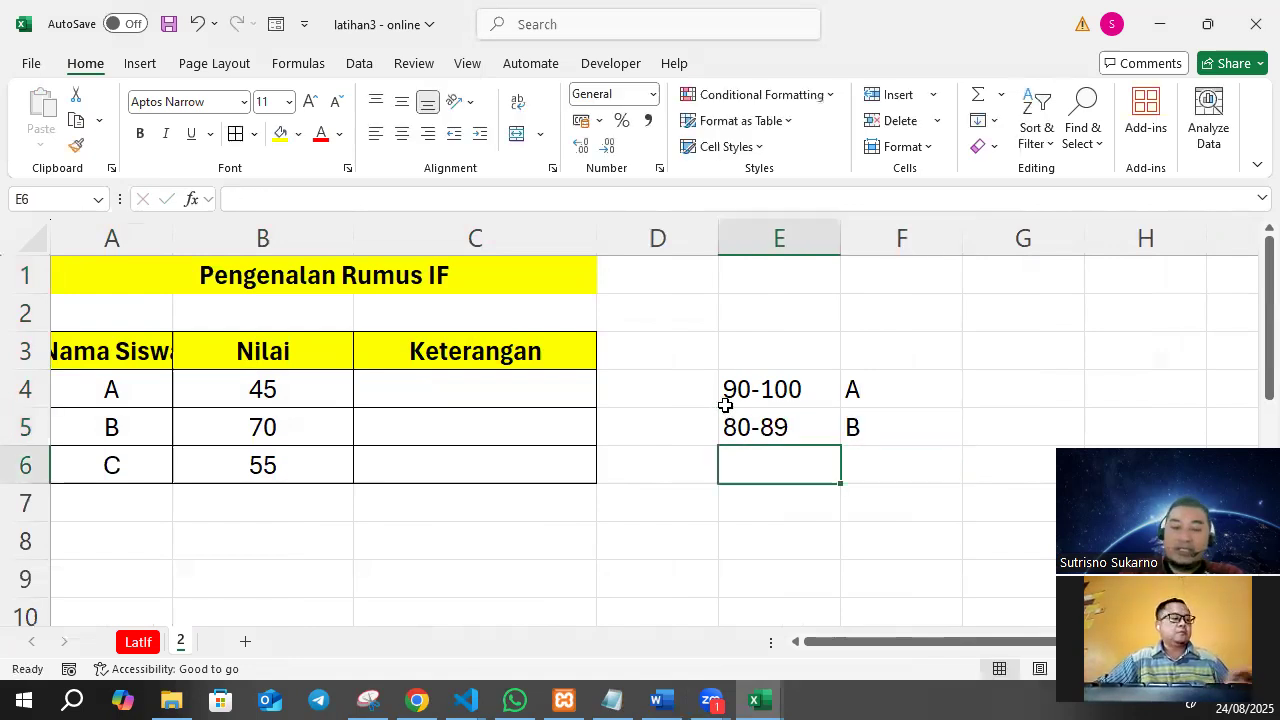
{"action": "type", "text": "70-79"}
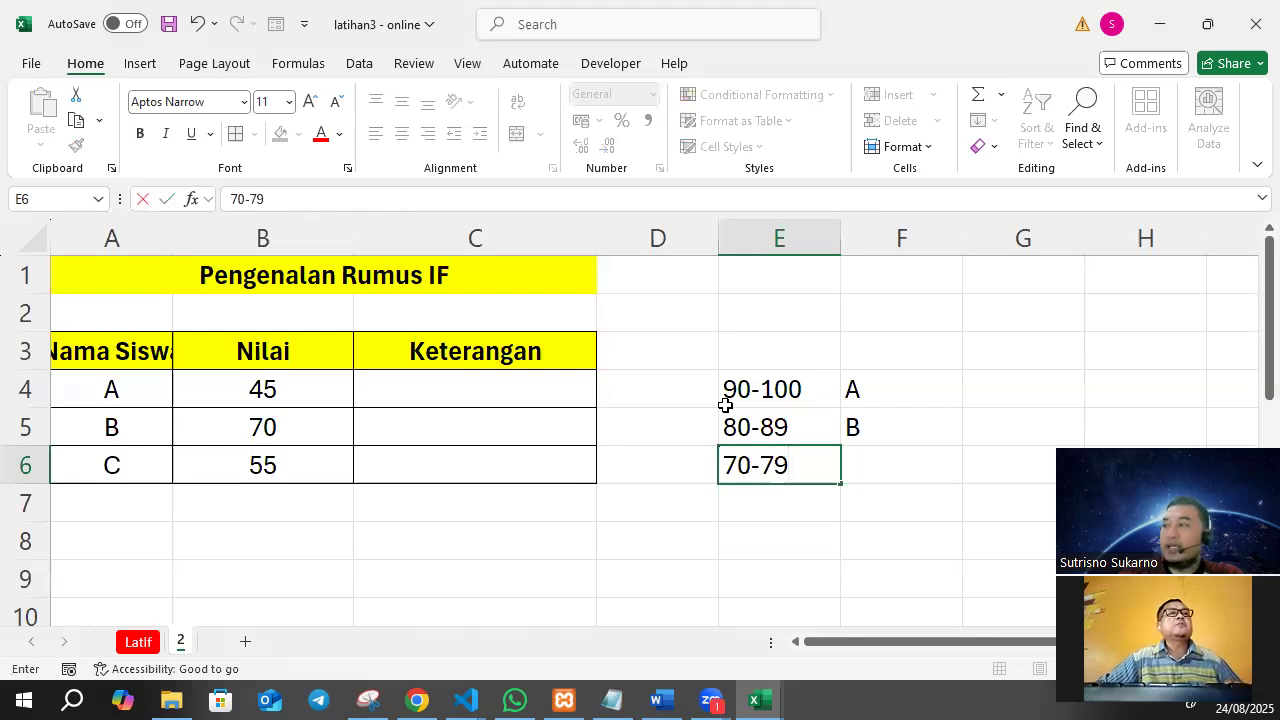
{"action": "key", "text": "Tab"}
{"action": "type", "text": "C"}
{"action": "key", "text": "Return"}
Enter the fourth grading rule, with "60-69" in E7 and grade "D" in F7.
{"action": "key", "text": "Left"}
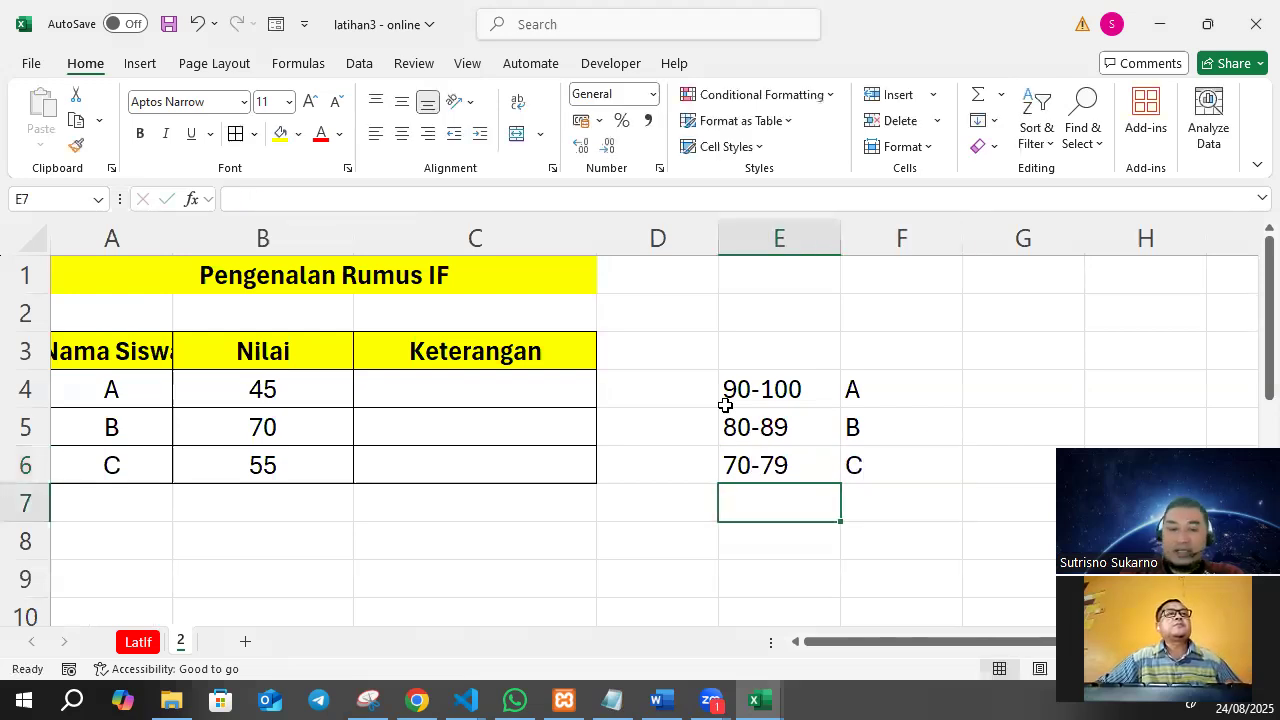
{"action": "type", "text": "60-"}
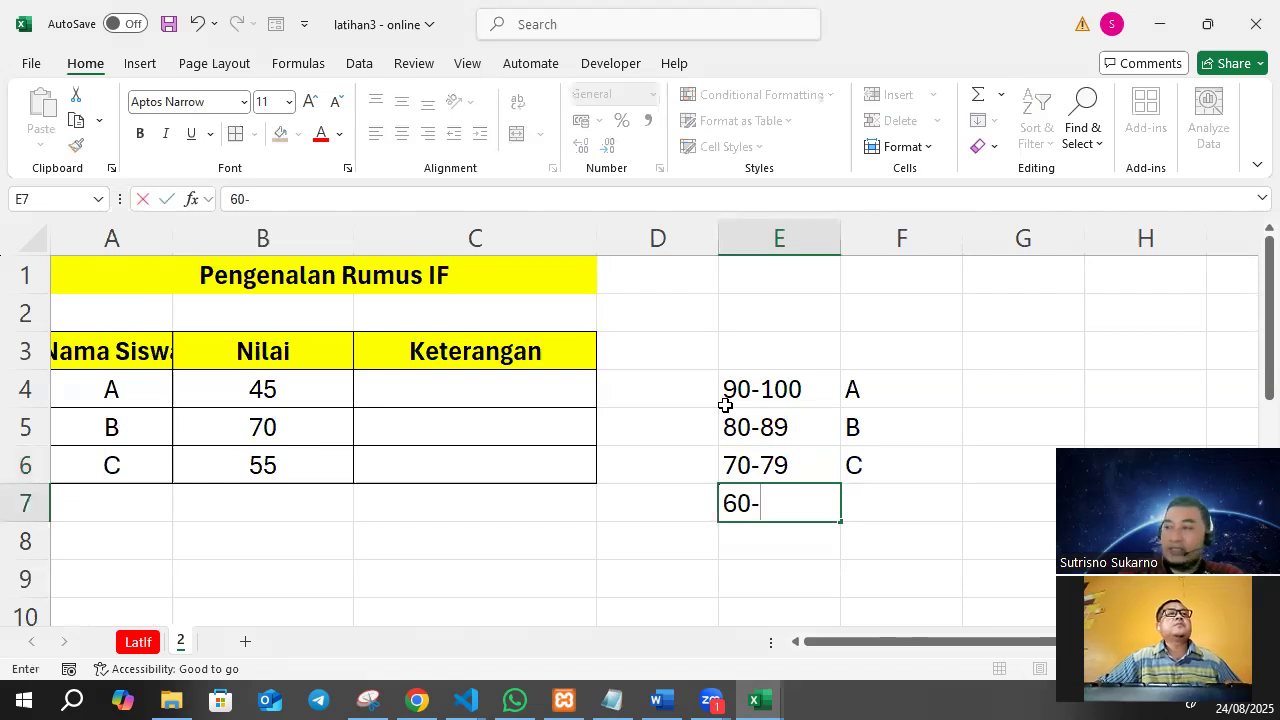
{"action": "type", "text": "69"}
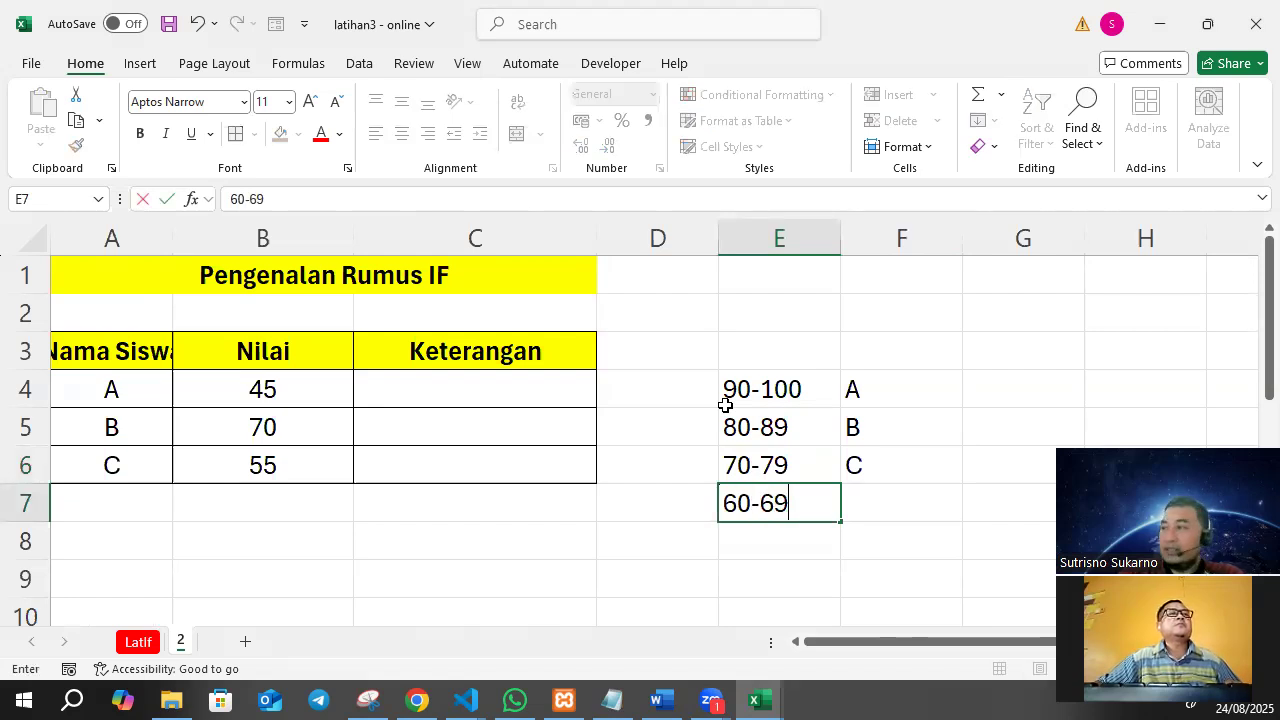
{"action": "key", "text": "Tab"}
{"action": "type", "text": "D"}
{"action": "key", "text": "Return"}
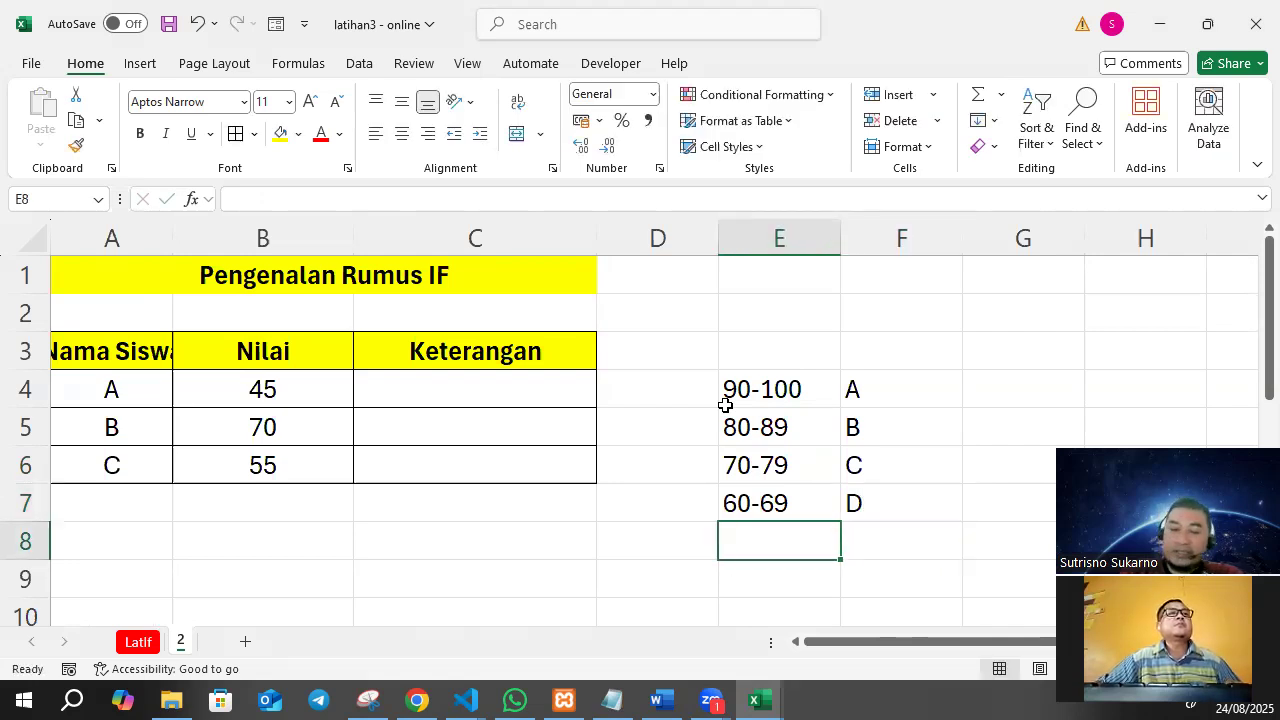
Enter the last grading rule, with "<60" as text in E8 and grade "E" in F8.
{"action": "type", "text": "m60"}
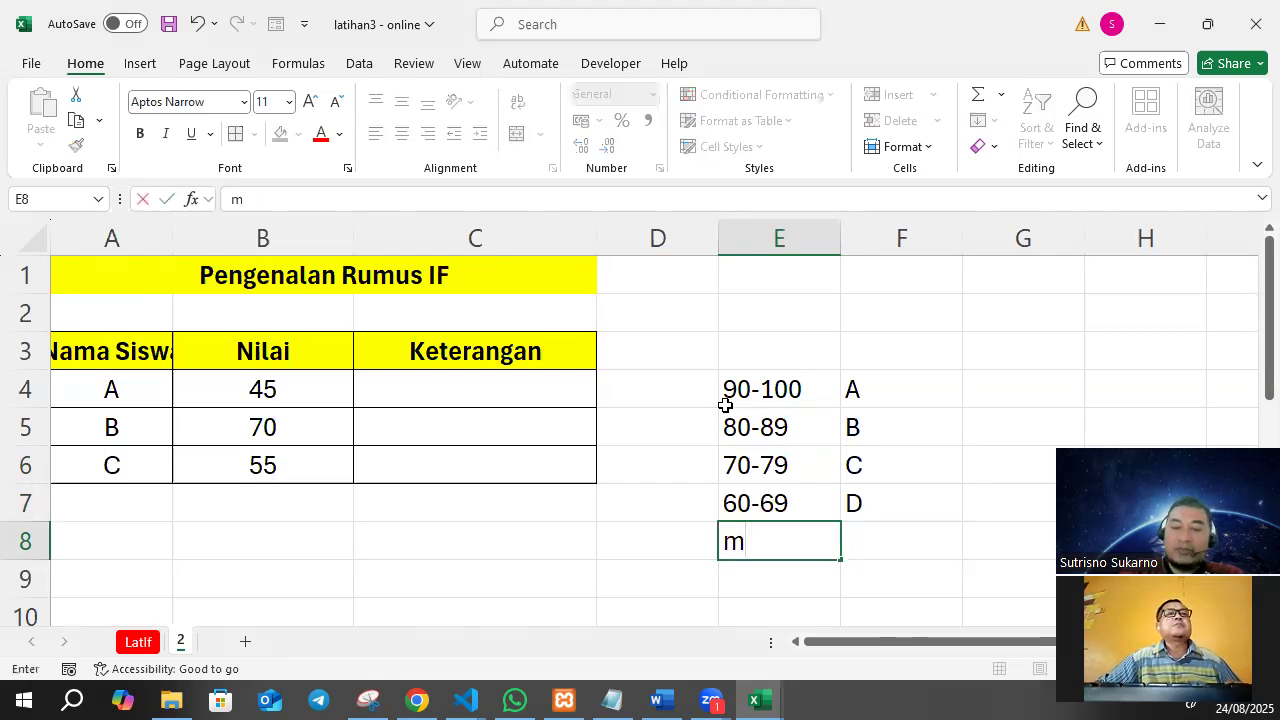
{"action": "key", "text": "BackSpace"}
{"action": "key", "text": "BackSpace"}
{"action": "key", "text": "BackSpace"}
{"action": "type", "text": "'"}
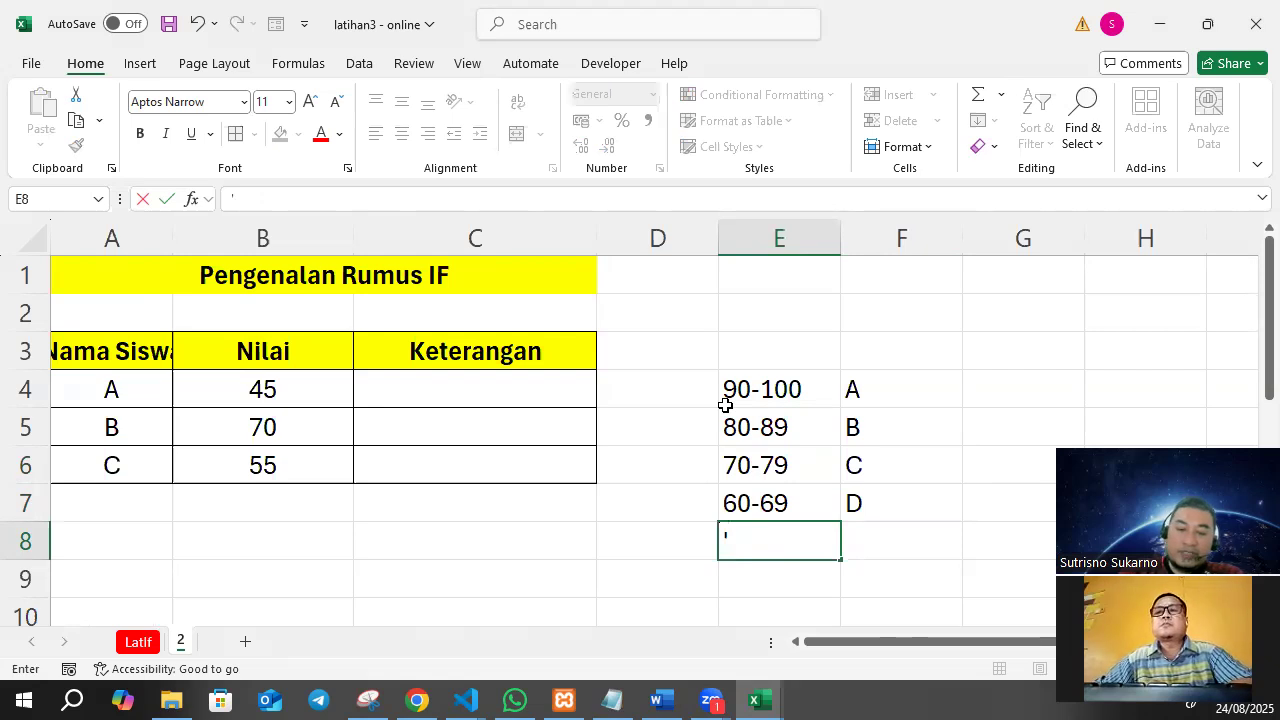
{"action": "type", "text": "<"}
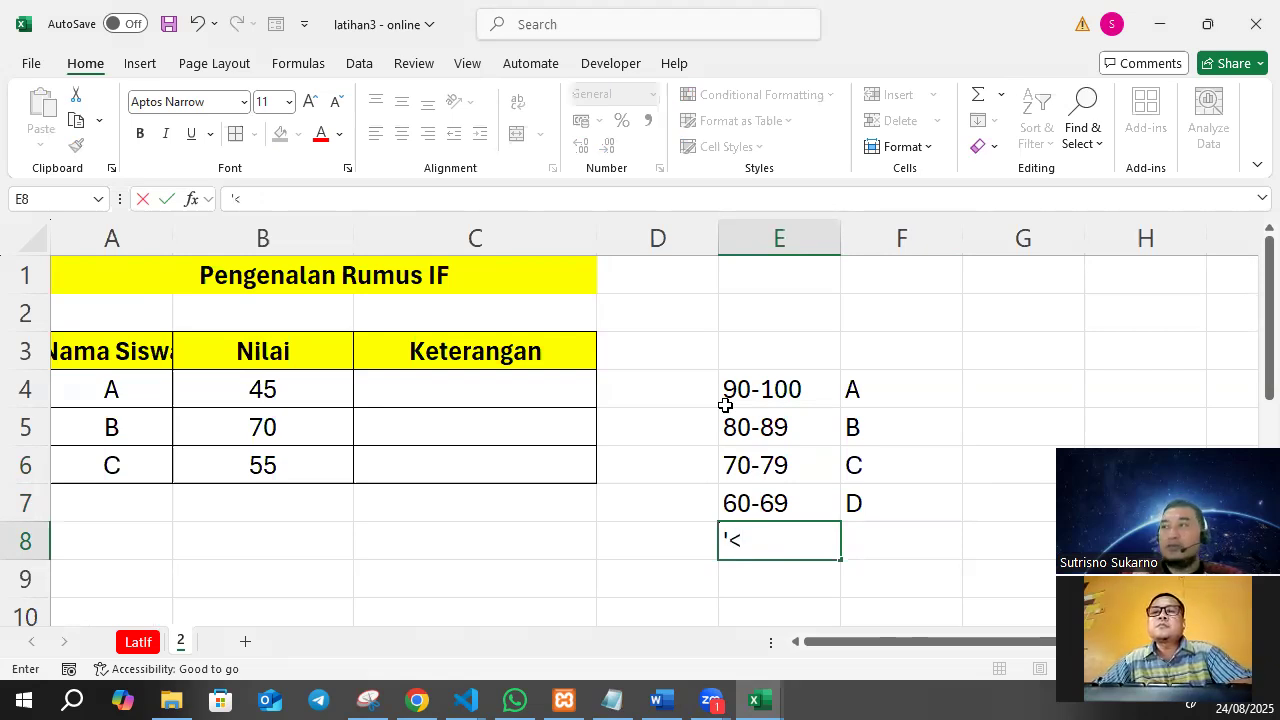
{"action": "type", "text": "60"}
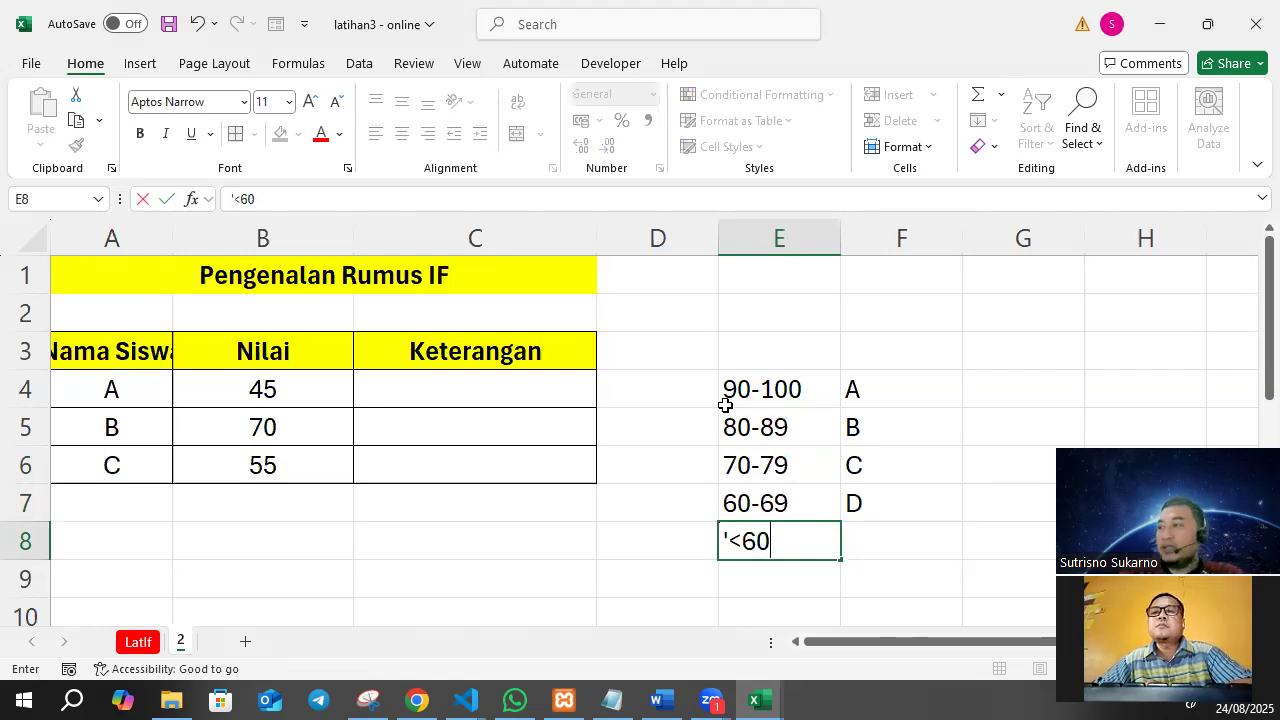
{"action": "key", "text": "Tab"}
{"action": "type", "text": "E"}
{"action": "key", "text": "Return"}
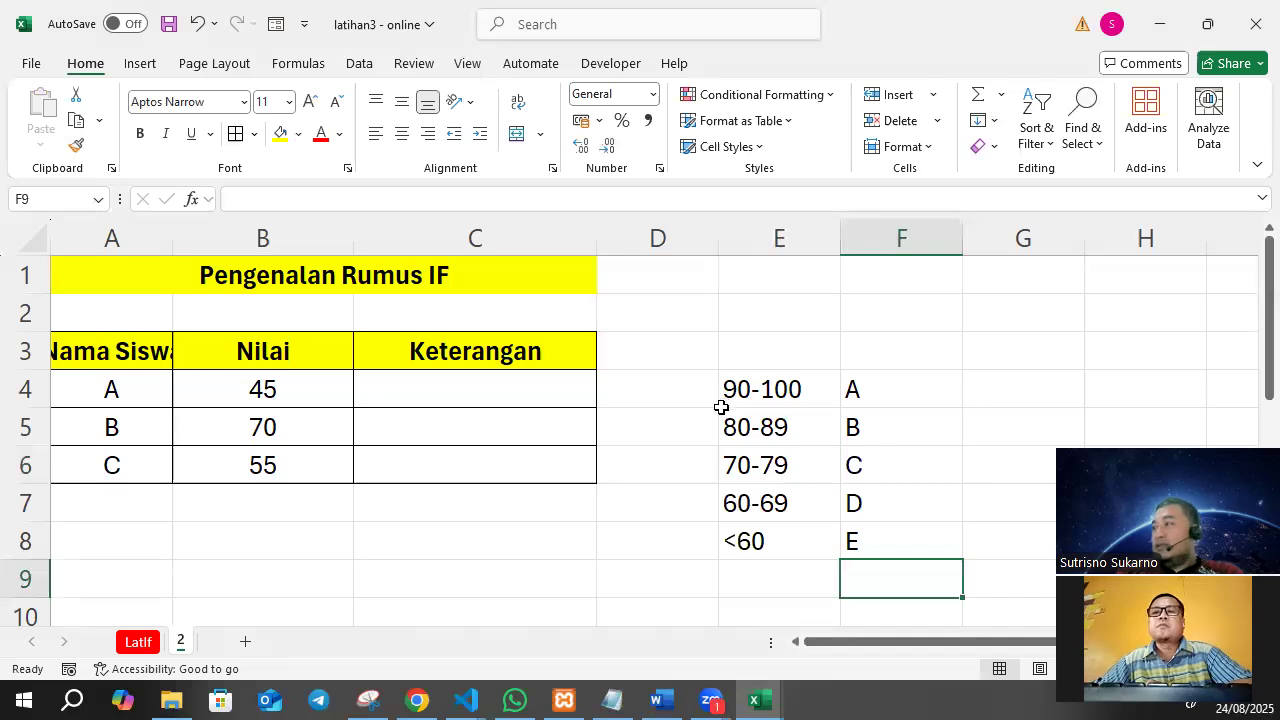
Center the score ranges and letter grades in E4:F8 horizontally.
{"action": "left_click_drag", "start_coordinate": [766, 380], "coordinate": [872, 432]}
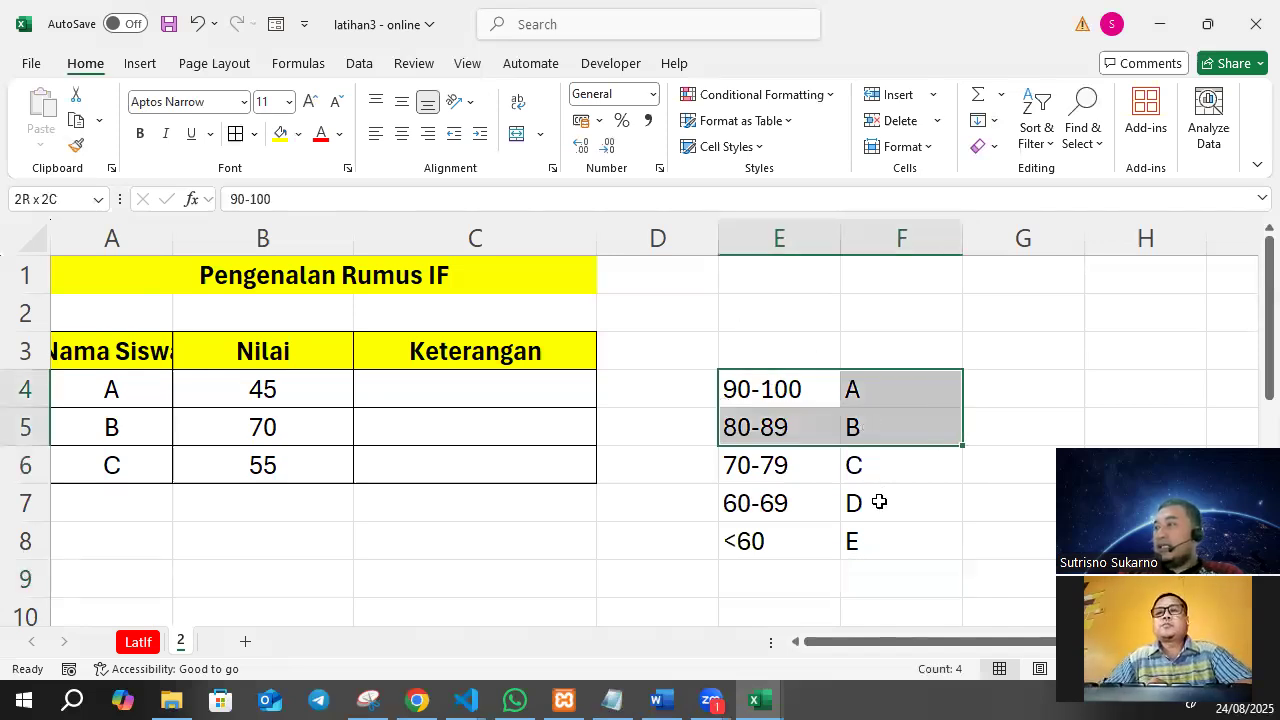
{"action": "left_click_drag", "start_coordinate": [879, 502], "coordinate": [872, 532]}
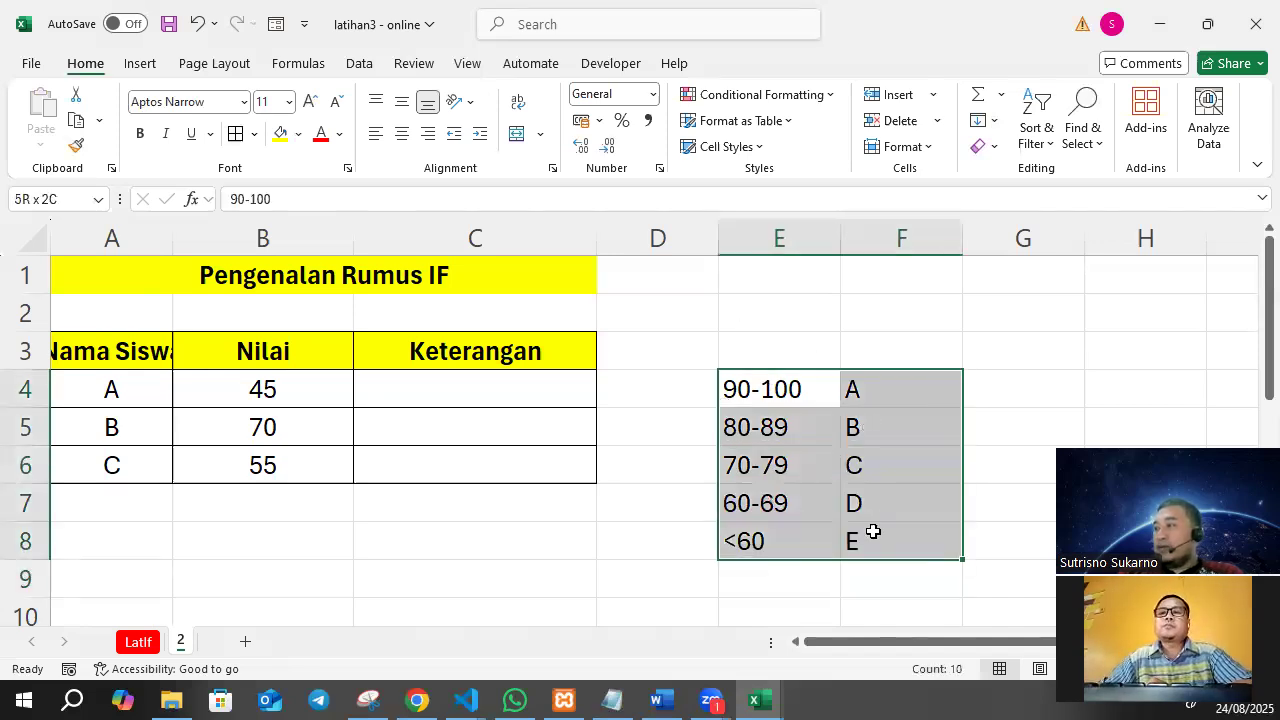
{"action": "left_click", "coordinate": [406, 135]}
{"action": "left_click", "coordinate": [813, 414]}
{"action": "left_click_drag", "start_coordinate": [777, 388], "coordinate": [880, 389]}
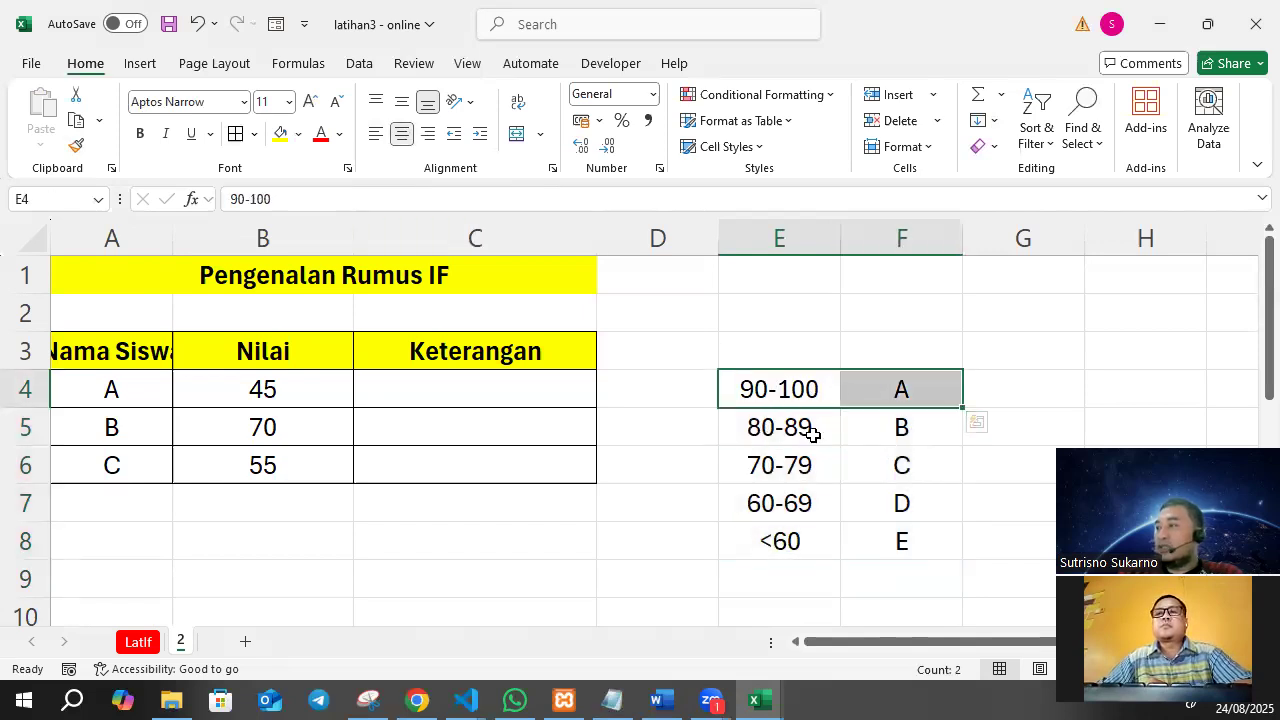
{"action": "left_click_drag", "start_coordinate": [813, 433], "coordinate": [900, 425]}
{"action": "left_click_drag", "start_coordinate": [751, 463], "coordinate": [900, 489]}
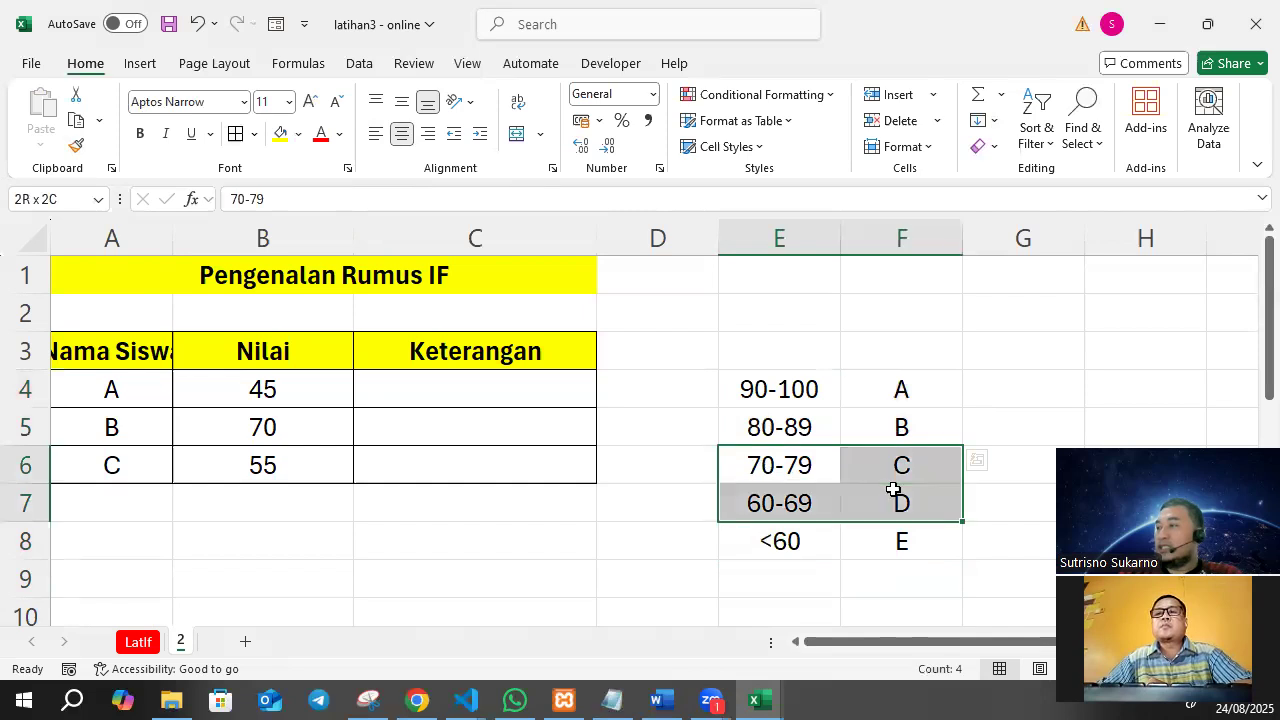
{"action": "left_click", "coordinate": [781, 503]}
{"action": "left_click", "coordinate": [778, 538]}
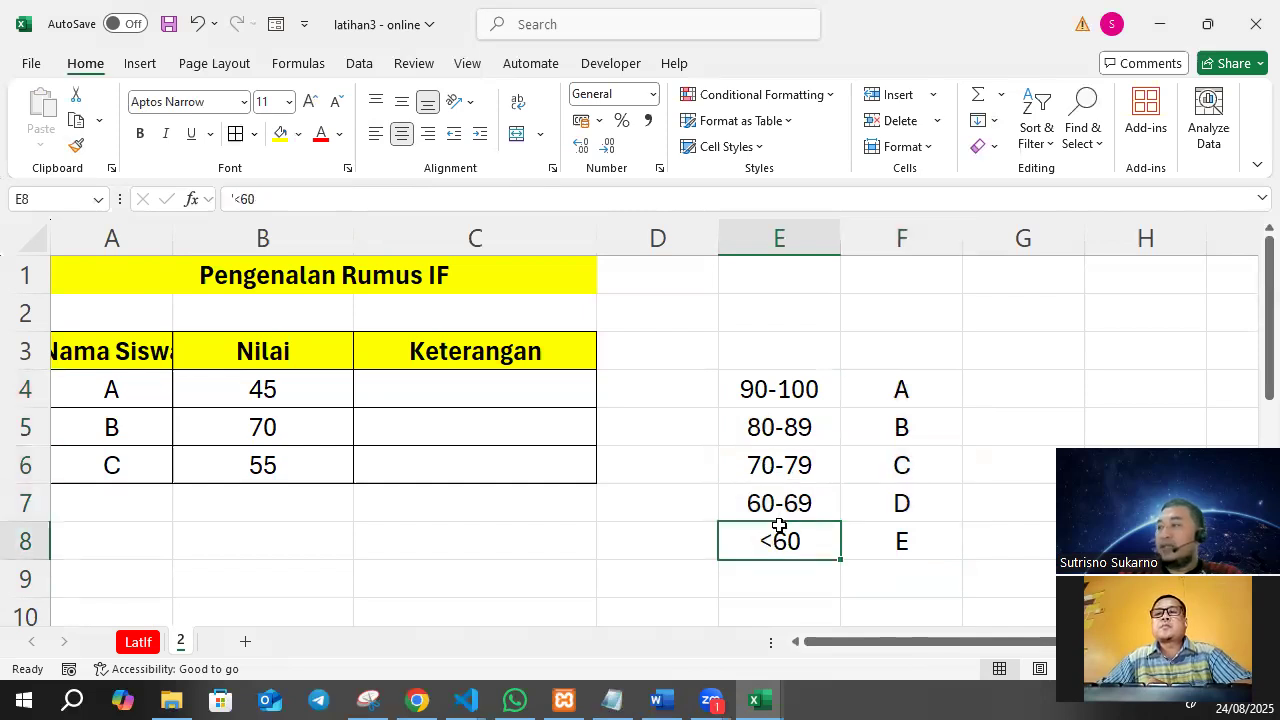
Narrow column D so the grading rules sit closer to the student score table.
{"action": "scroll", "coordinate": [778, 525], "scroll_direction": "down", "scroll_amount": 1}
{"action": "left_click_drag", "start_coordinate": [659, 236], "coordinate": [583, 266]}
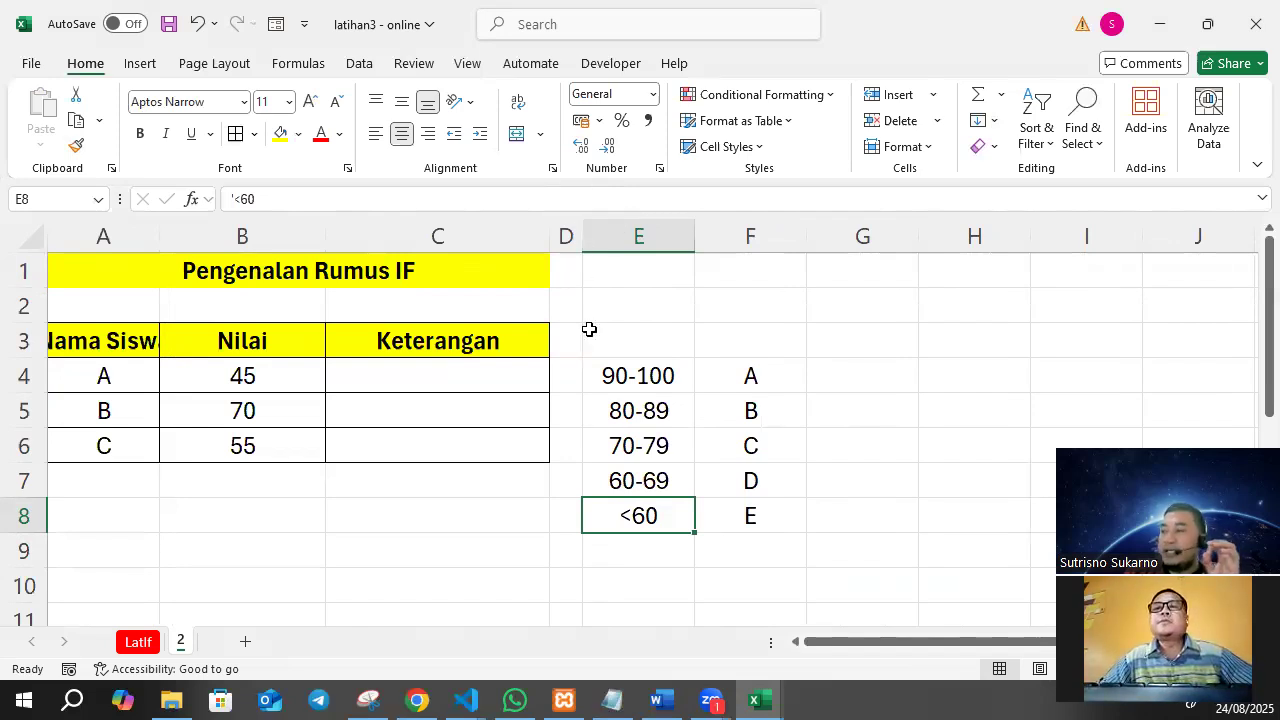
{"action": "left_click", "coordinate": [754, 517]}
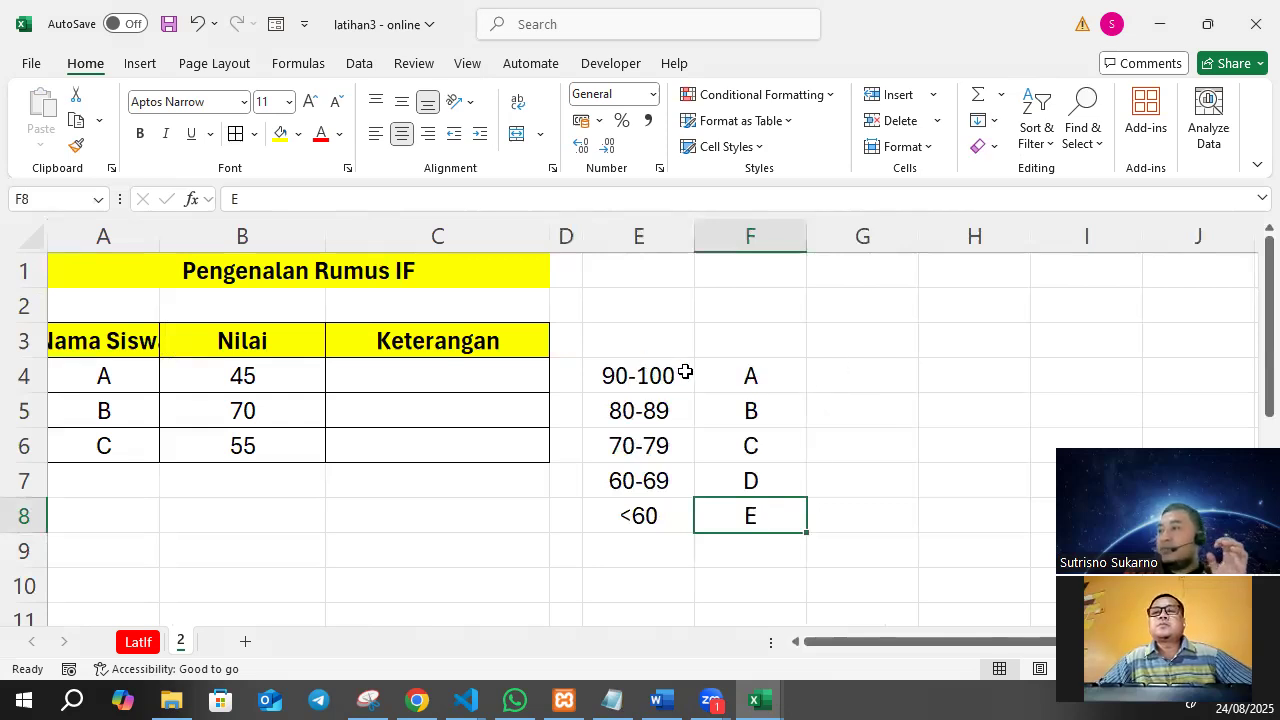
Enter the condition ">=90" as text in G4, beside grade A.
{"action": "left_click", "coordinate": [869, 365]}
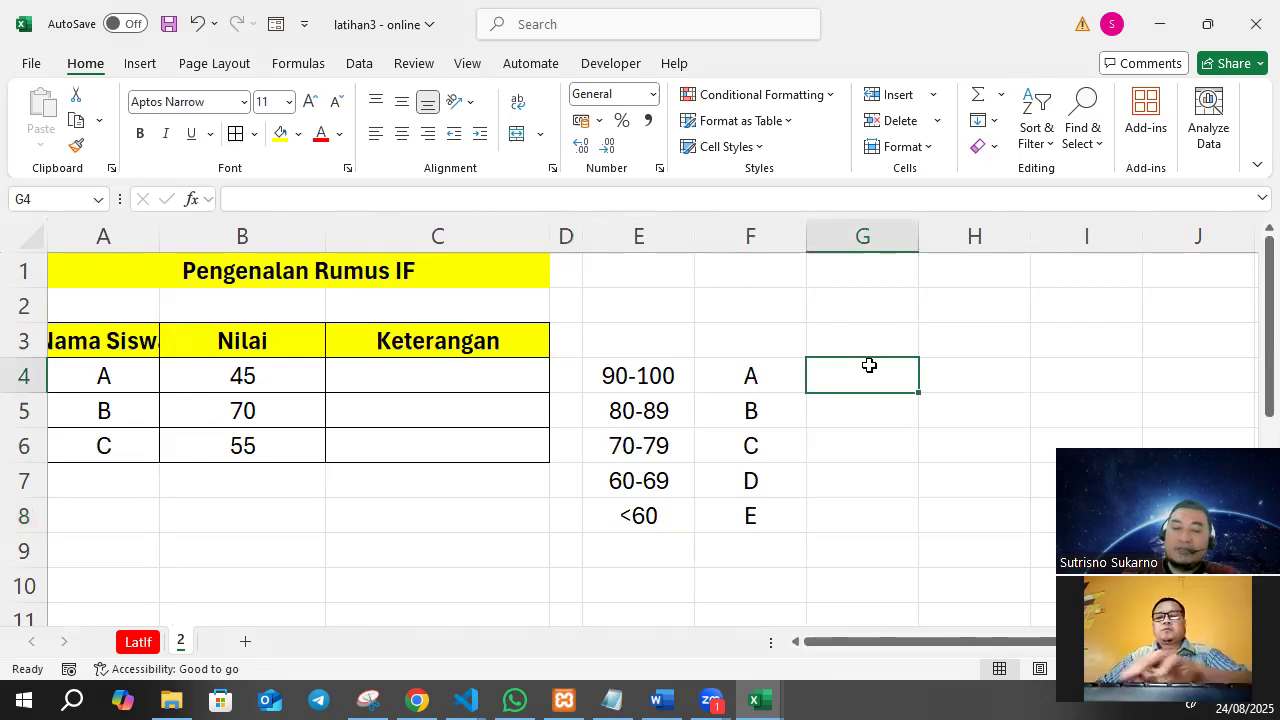
{"action": "type", "text": "'>=90"}
{"action": "key", "text": "Return"}
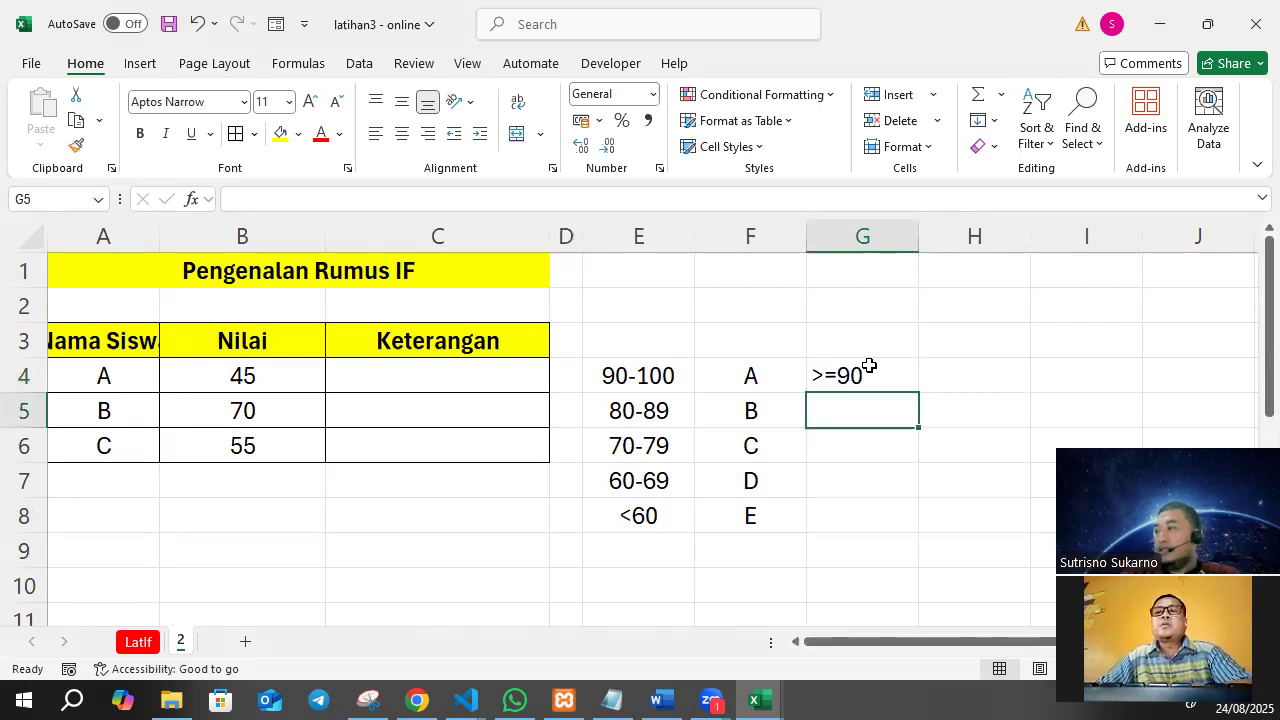
Enter a lone equals sign as text in F2, and clear the cell.
{"action": "left_click", "coordinate": [759, 293]}
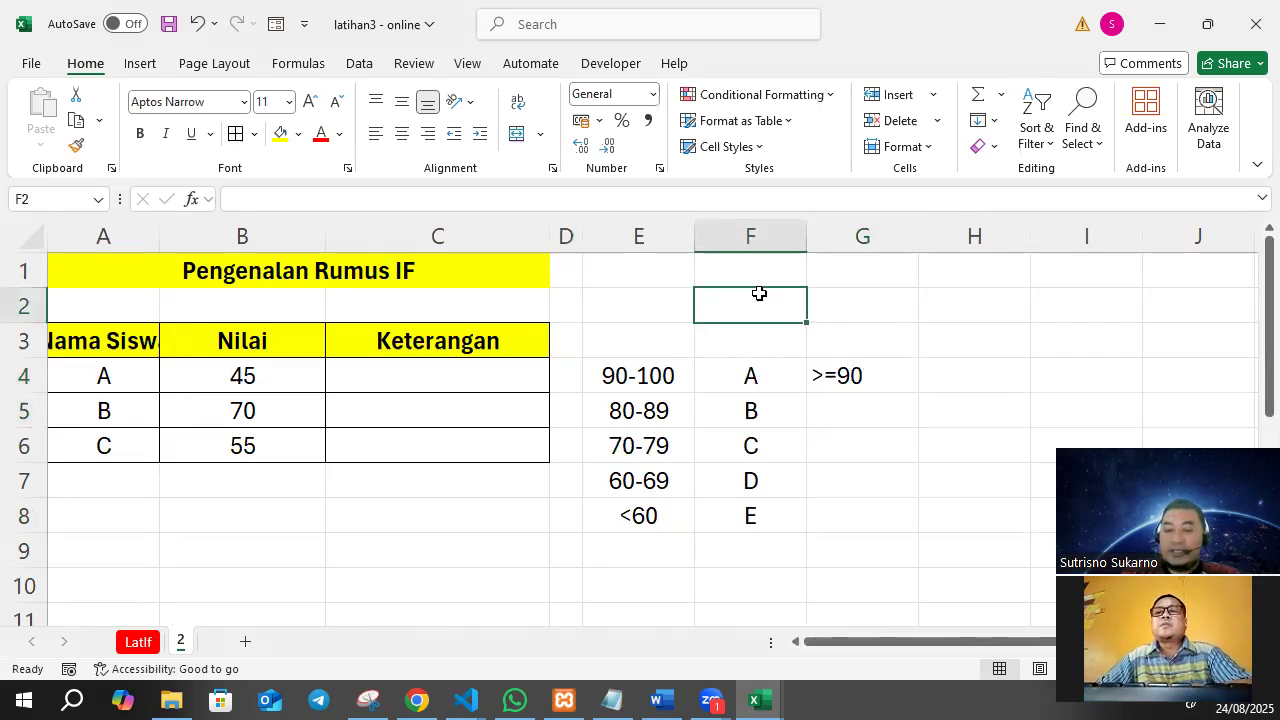
{"action": "type", "text": "'9"}
{"action": "key", "text": "BackSpace"}
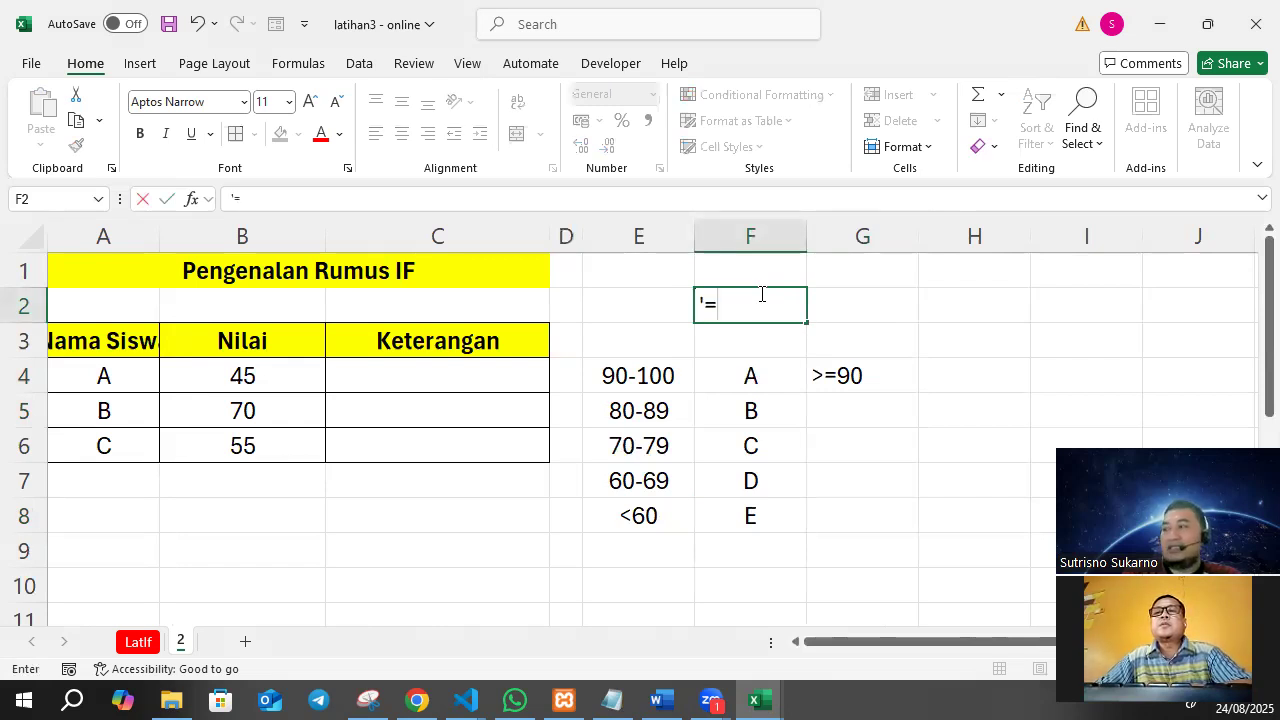
{"action": "key", "text": "Return"}
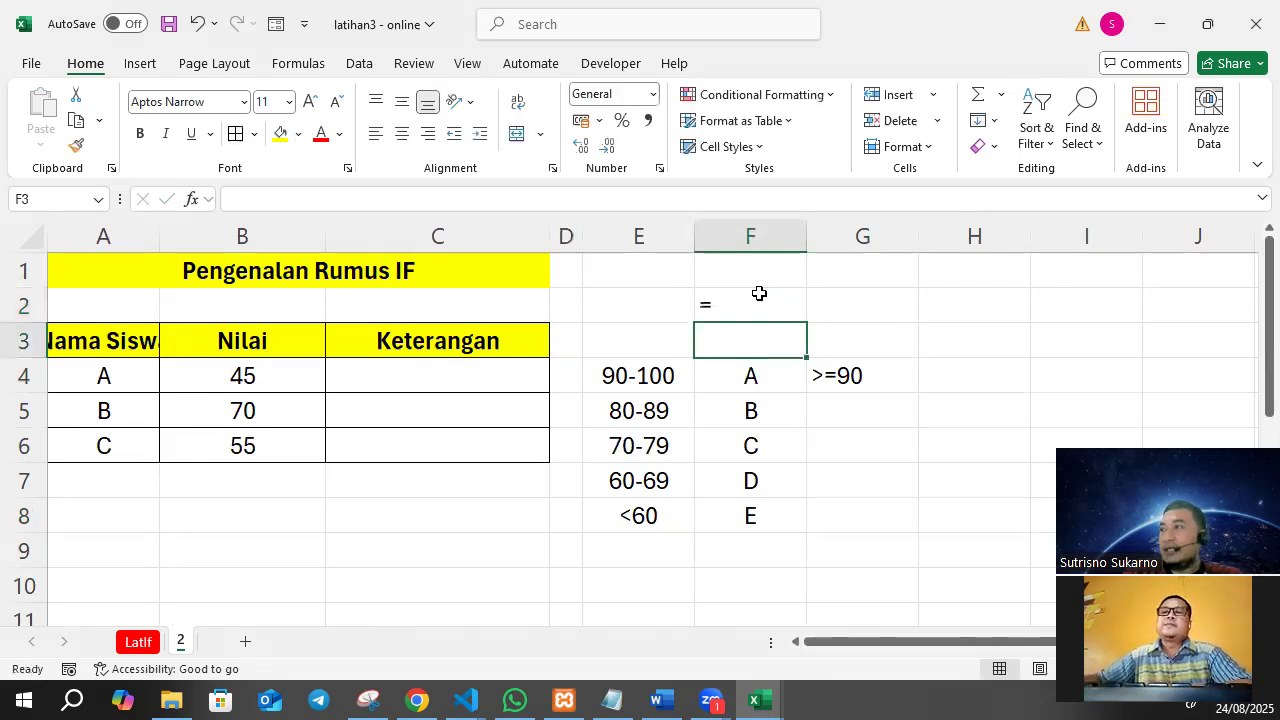
{"action": "left_click", "coordinate": [758, 316]}
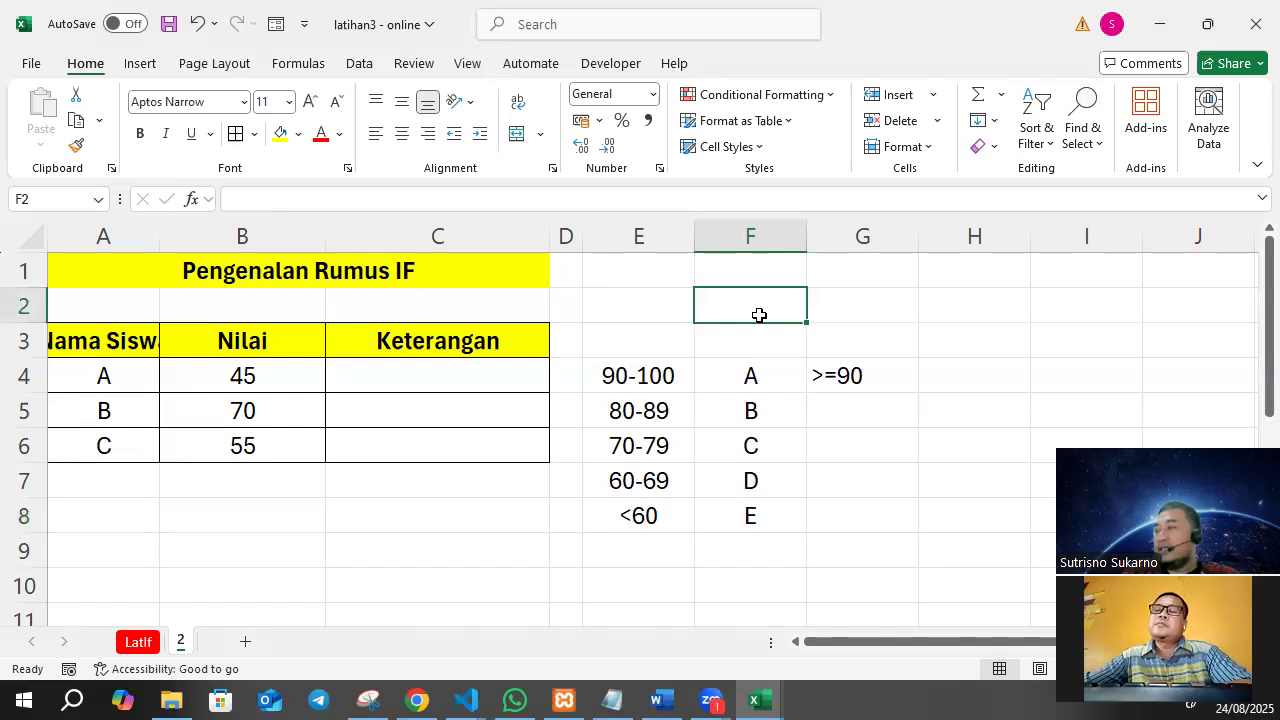
Enter a sample number with a leading zero in C8 without text formatting.
{"action": "left_click", "coordinate": [343, 517]}
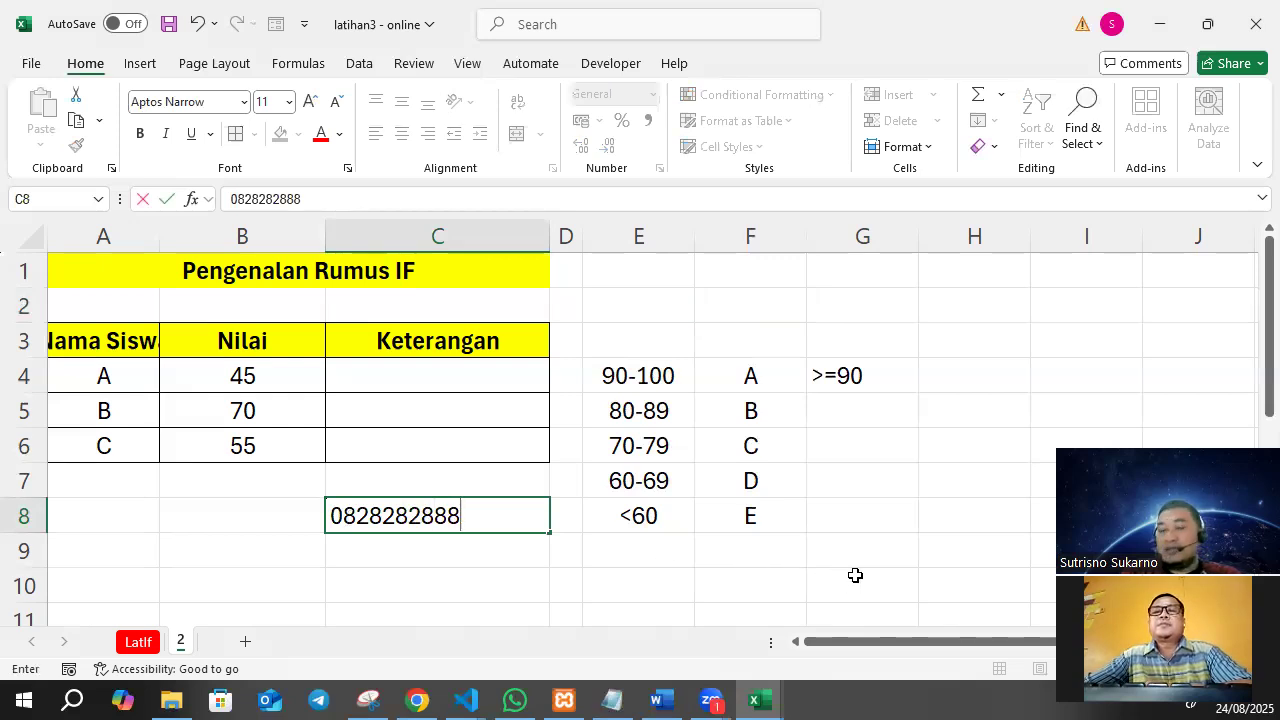
{"action": "key", "text": "Return"}
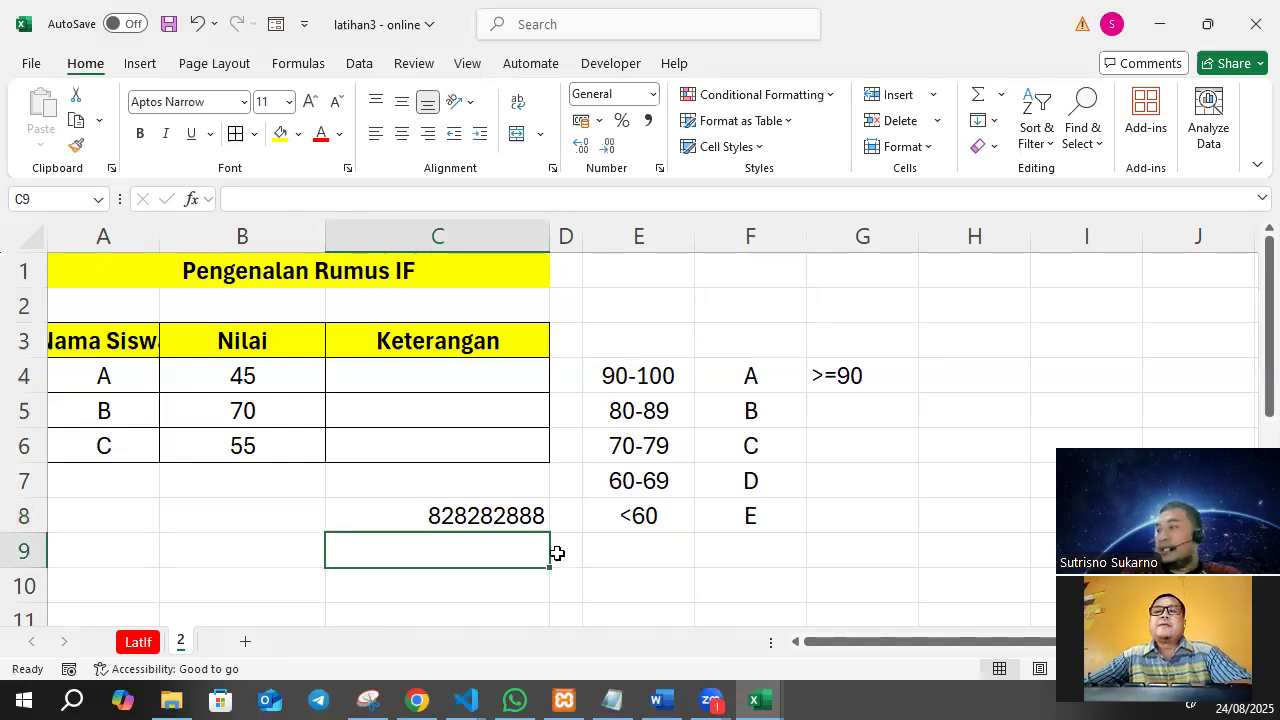
Turn the sample number in C8 into text with an apostrophe and a leading zero, and clear the cell.
{"action": "left_click", "coordinate": [490, 516]}
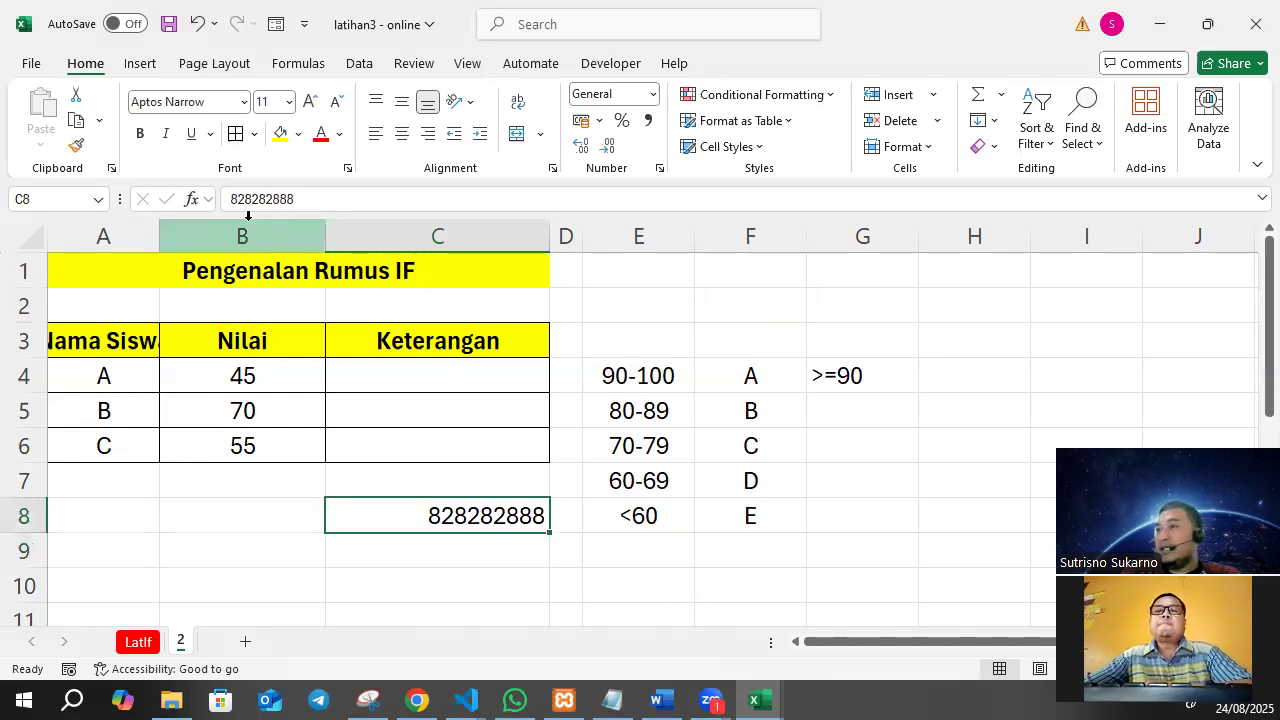
{"action": "left_click", "coordinate": [350, 198]}
{"action": "key", "text": "Home"}
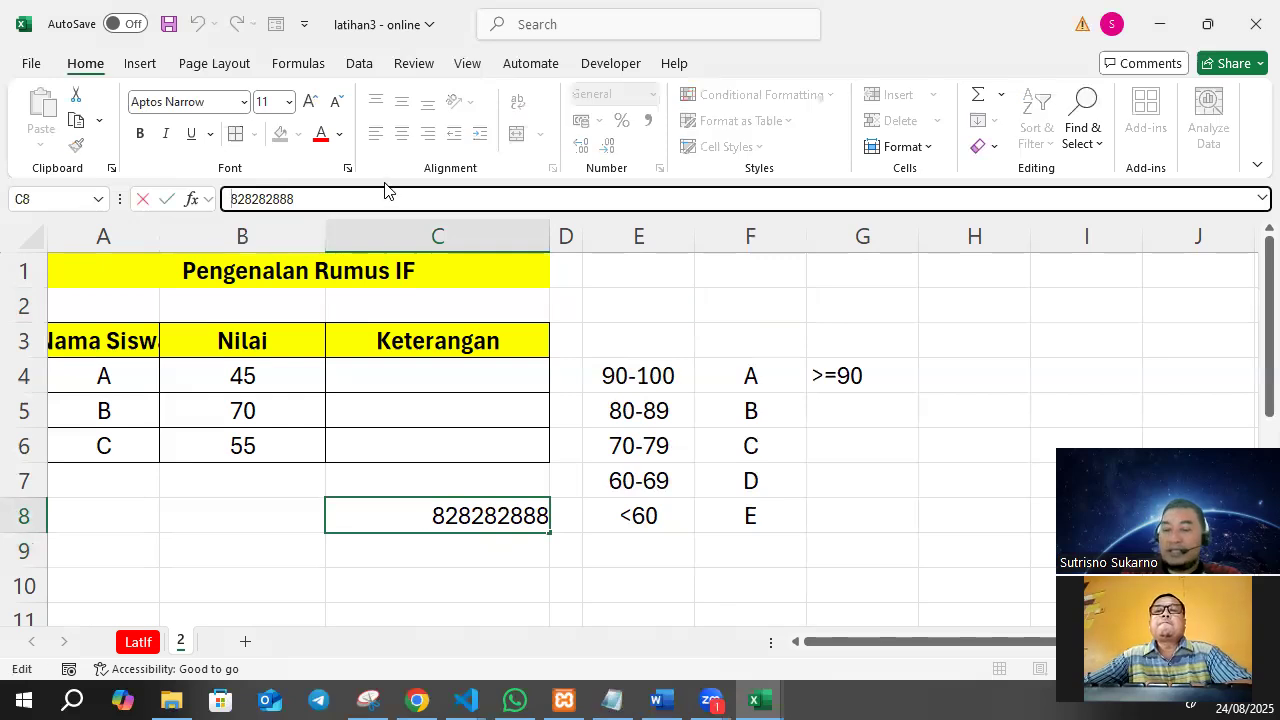
{"action": "type", "text": "'0"}
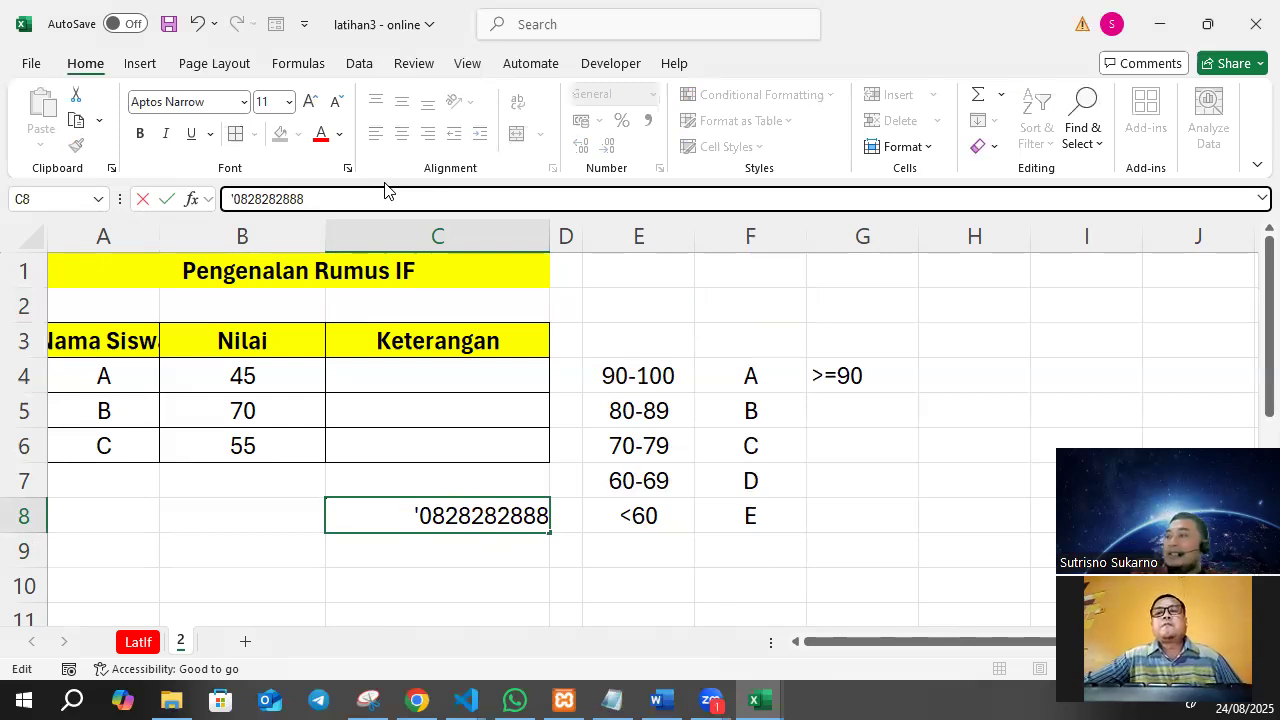
{"action": "key", "text": "Return"}
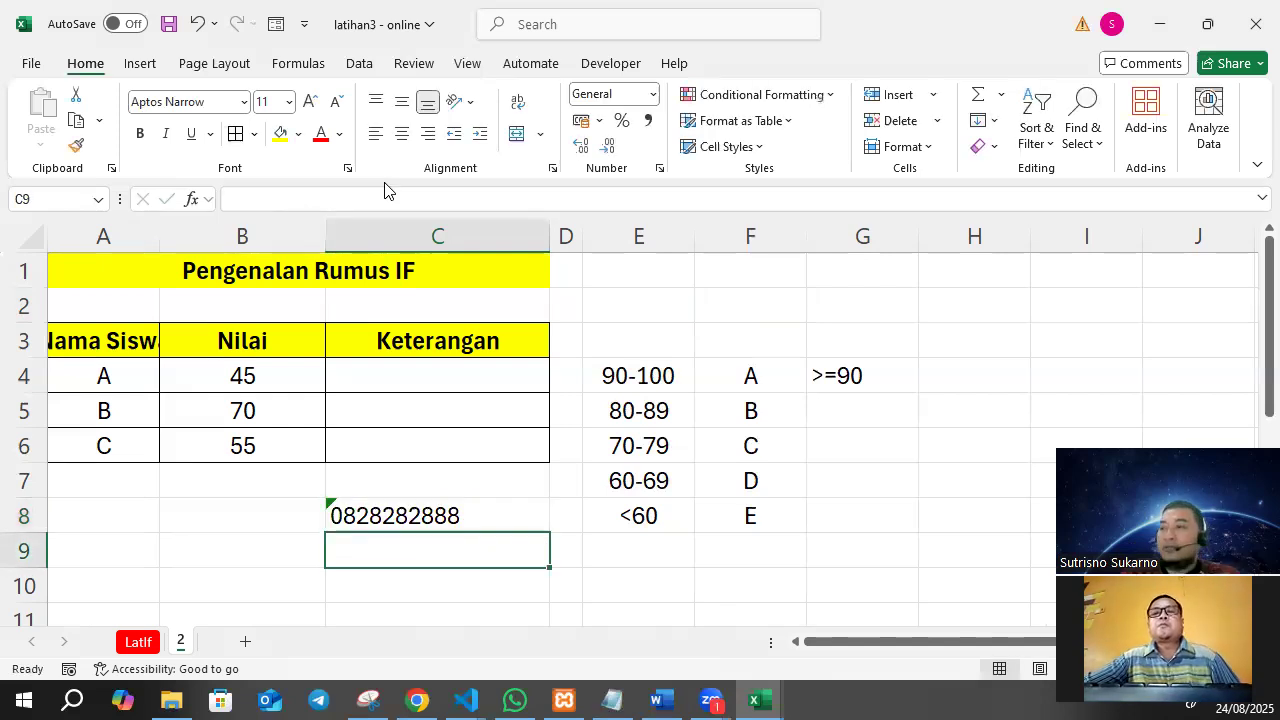
{"action": "left_click", "coordinate": [443, 513]}
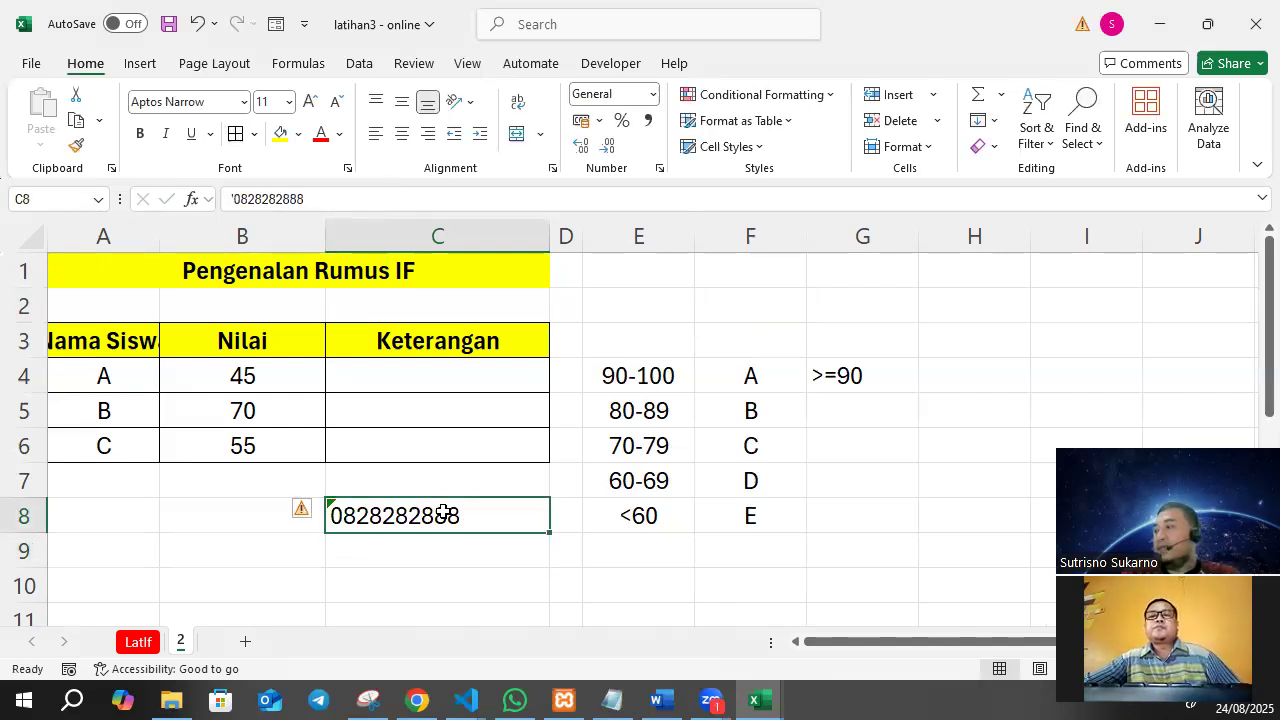
{"action": "key", "text": "Delete"}
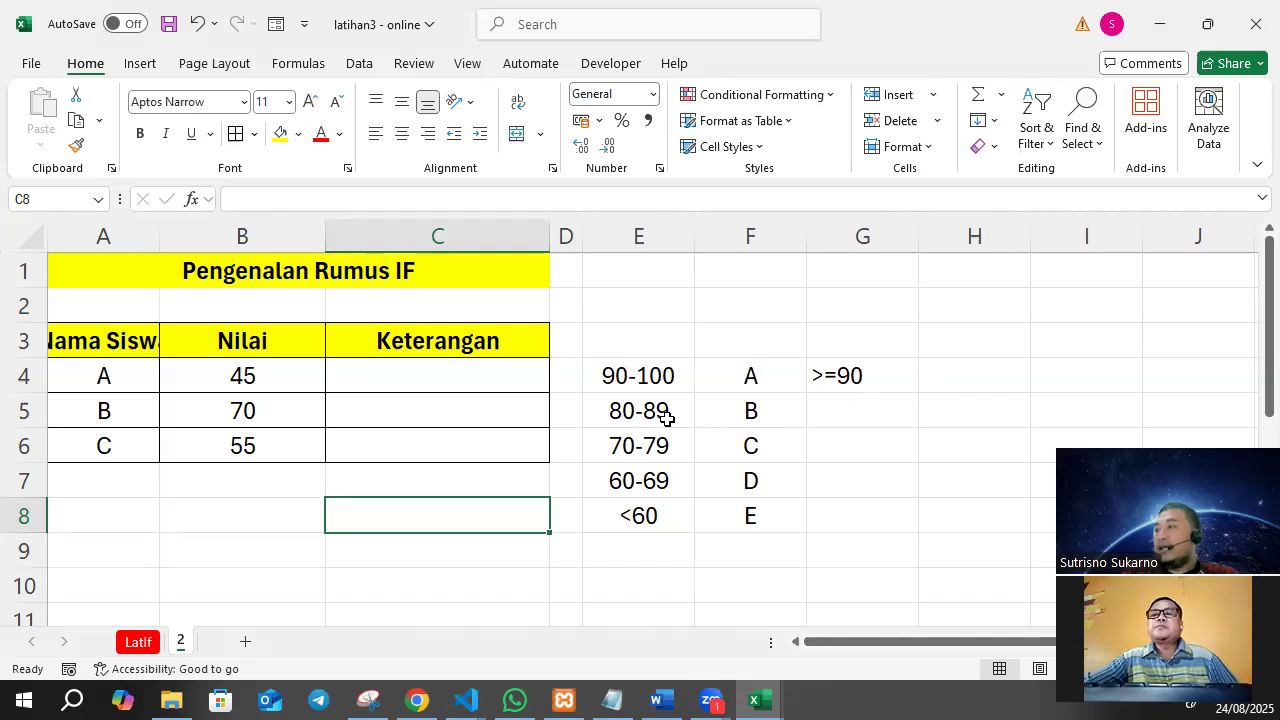
Enter the conditions ">=80" in G5 and ">=70" in G6 as text, beside grades B and C.
{"action": "left_click", "coordinate": [876, 407]}
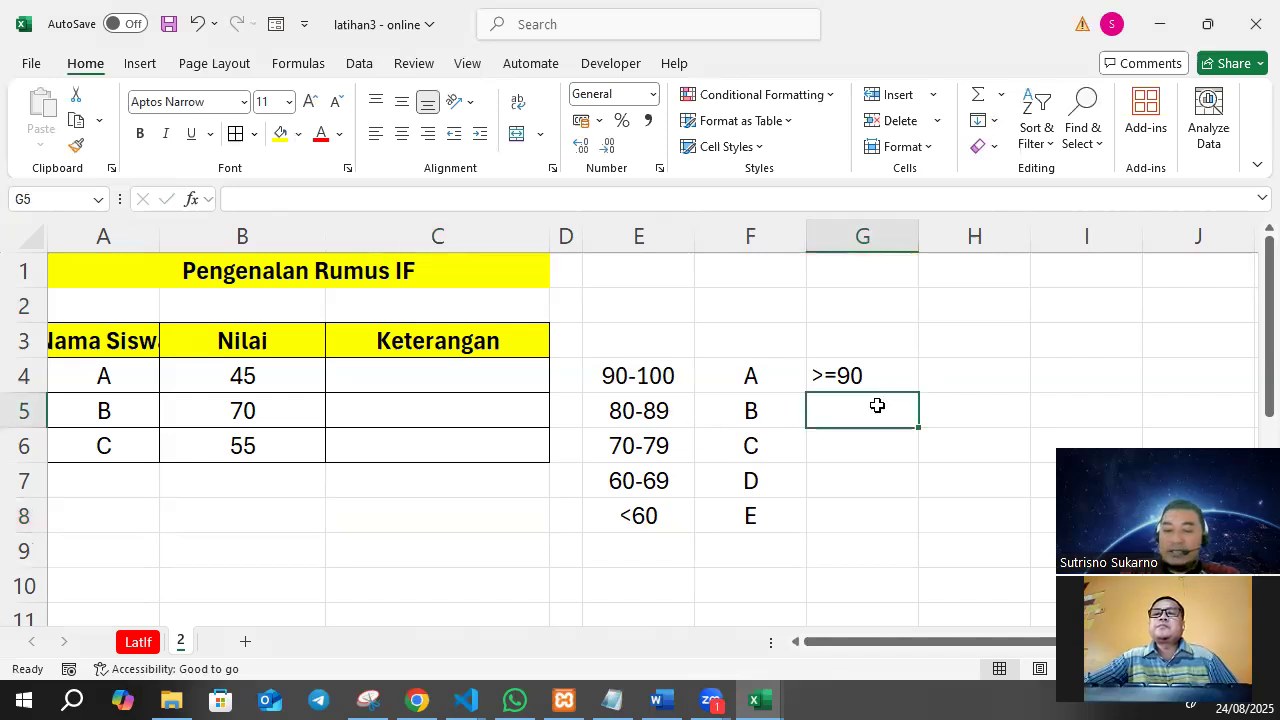
{"action": "type", "text": "'>=80"}
{"action": "key", "text": "Return"}
{"action": "type", "text": "'>="}
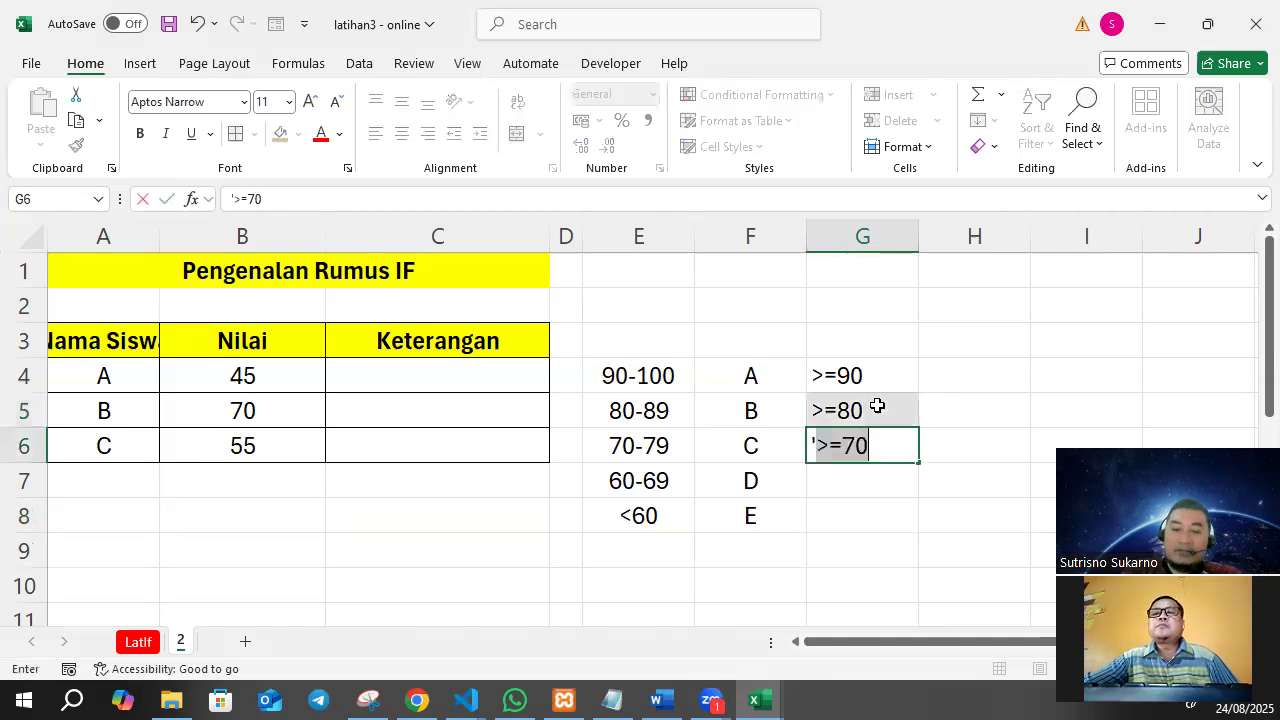
{"action": "type", "text": "70"}
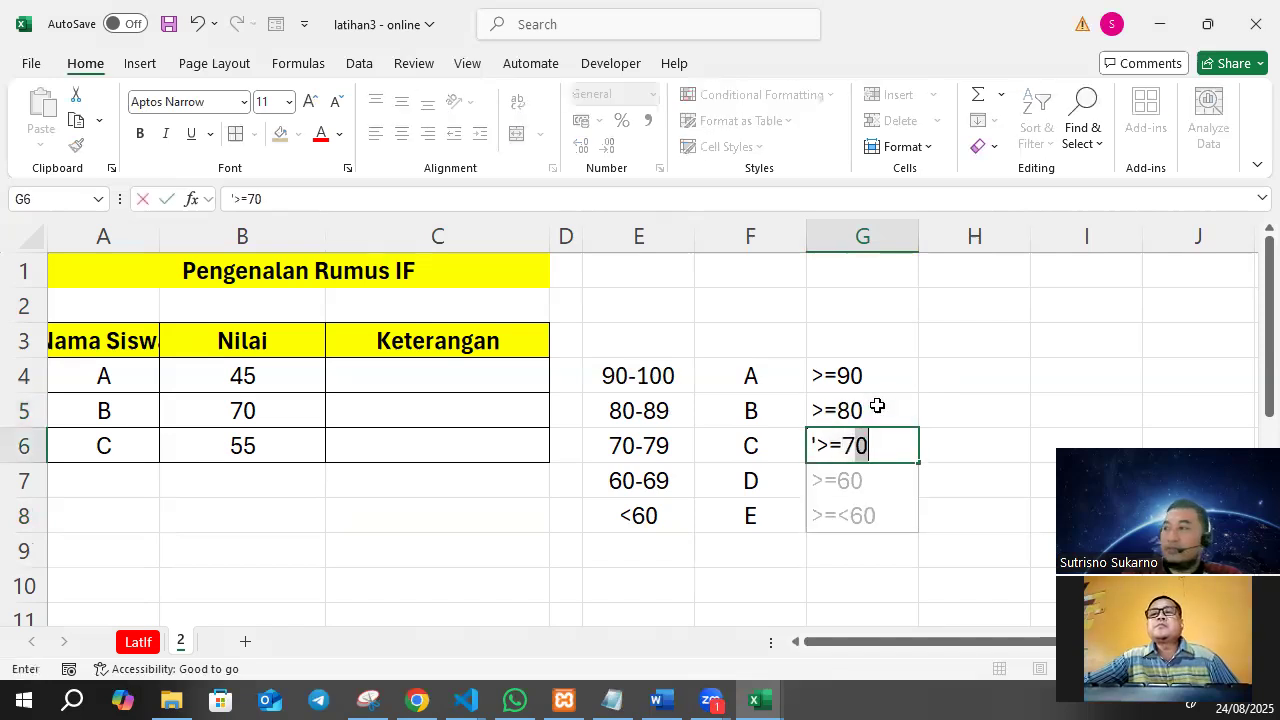
{"action": "key", "text": "Return"}
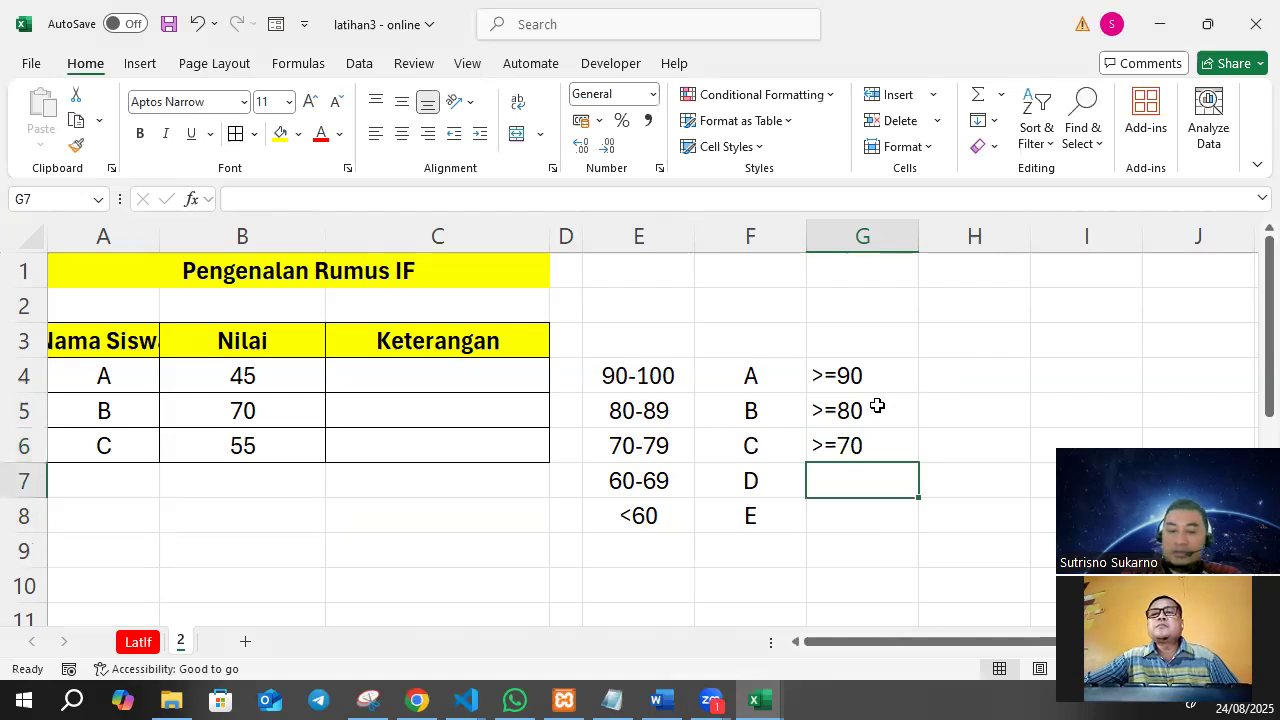
Enter the condition ">=60" as text in G7, beside grade D.
{"action": "type", "text": "."}
{"action": "type", "text": "'"}
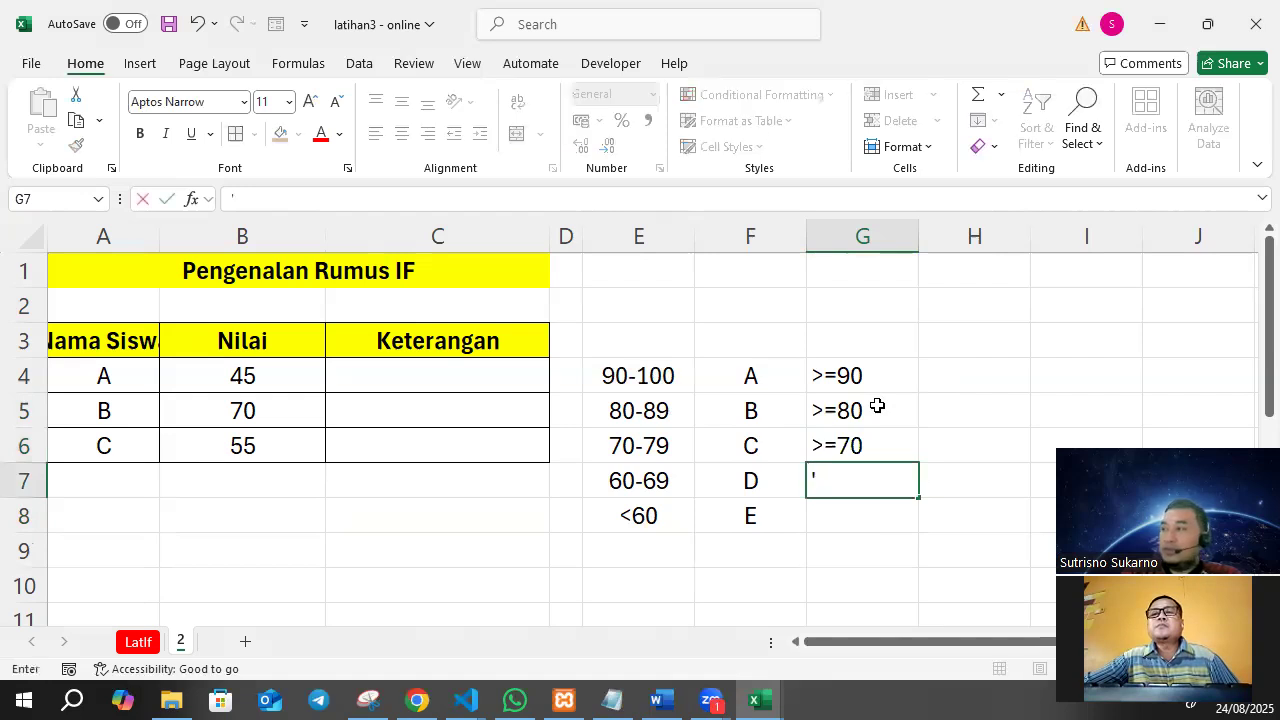
{"action": "type", "text": ">="}
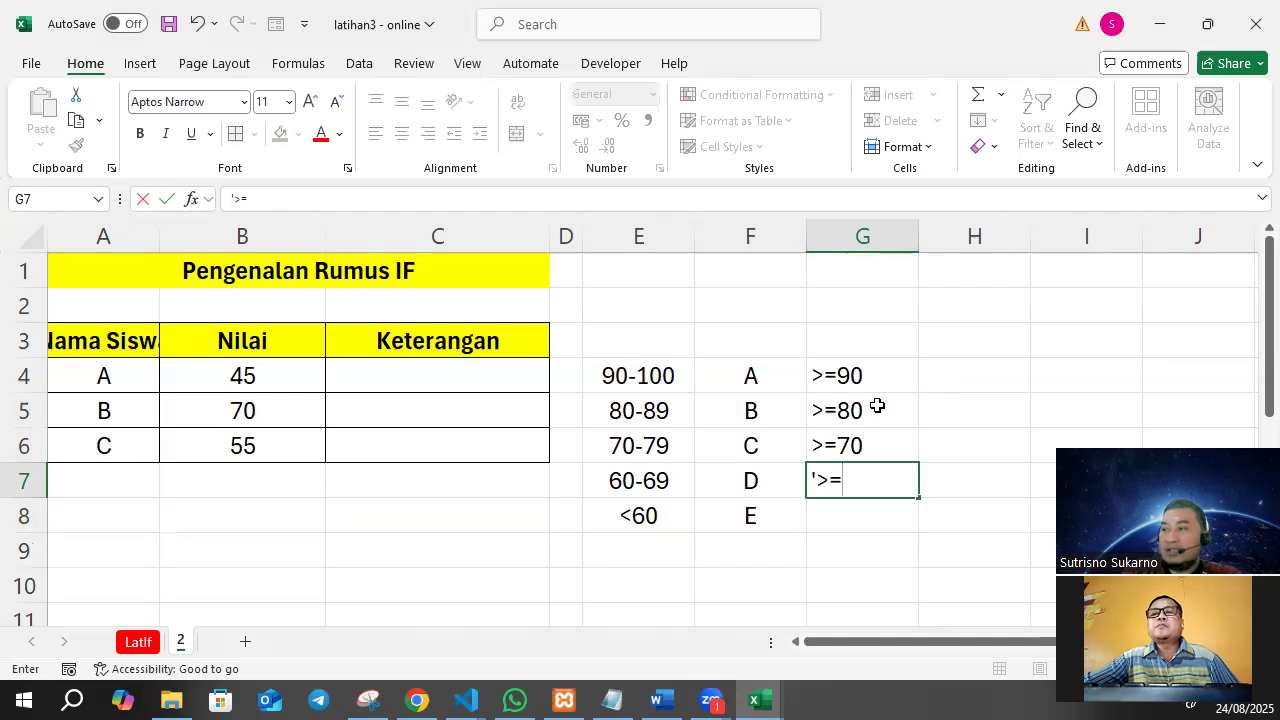
{"action": "type", "text": "60"}
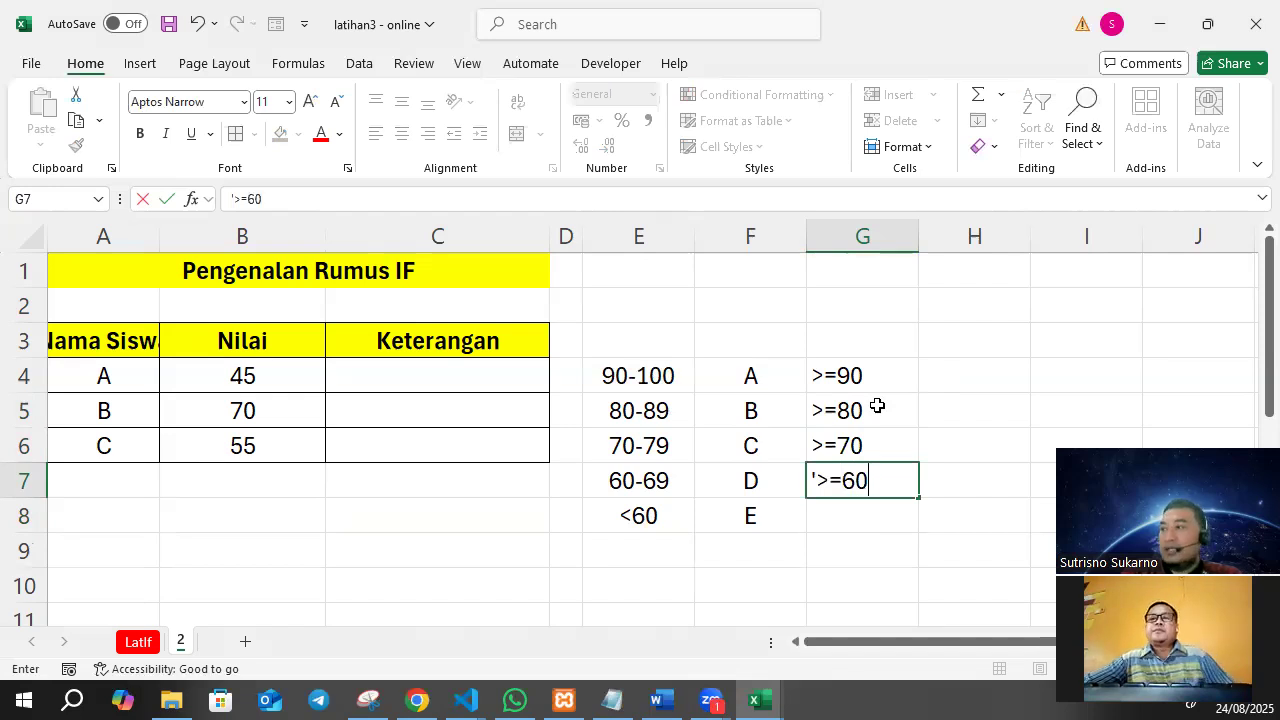
{"action": "key", "text": "Return"}
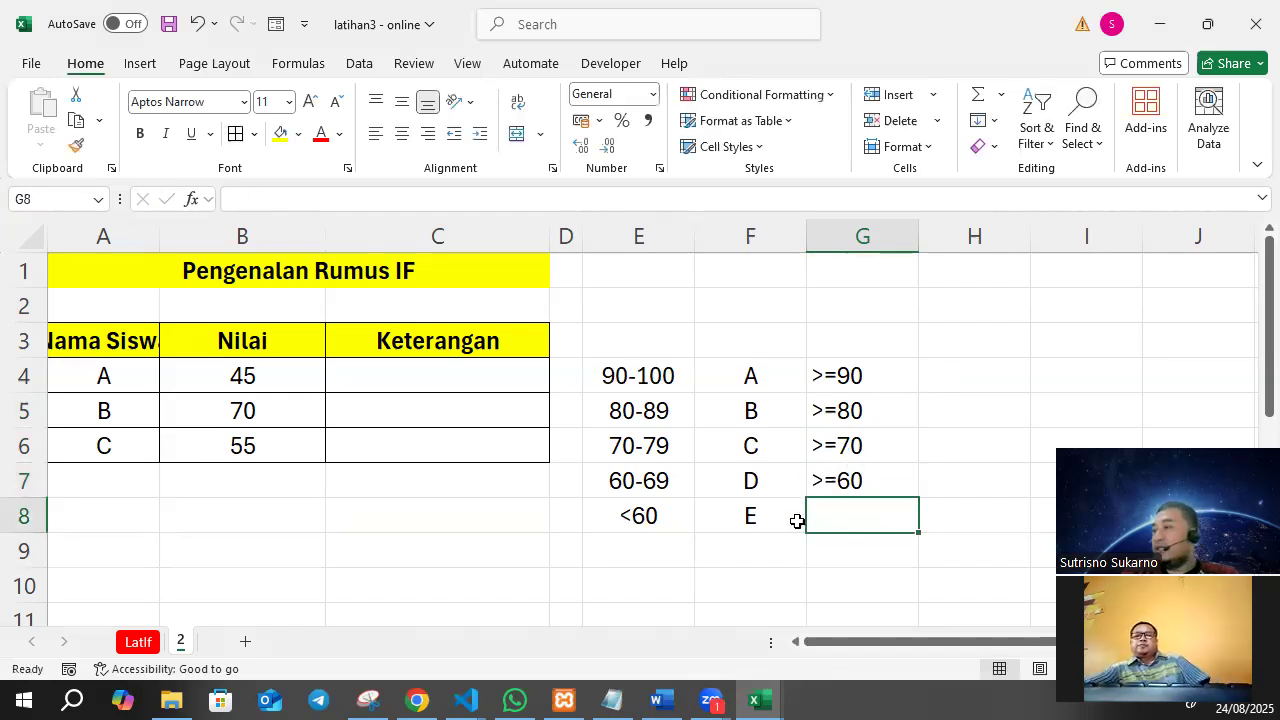
Widen column A so the "Nama Siswa" header fits in its cell.
{"action": "left_click", "coordinate": [752, 520]}
{"action": "left_click", "coordinate": [850, 505]}
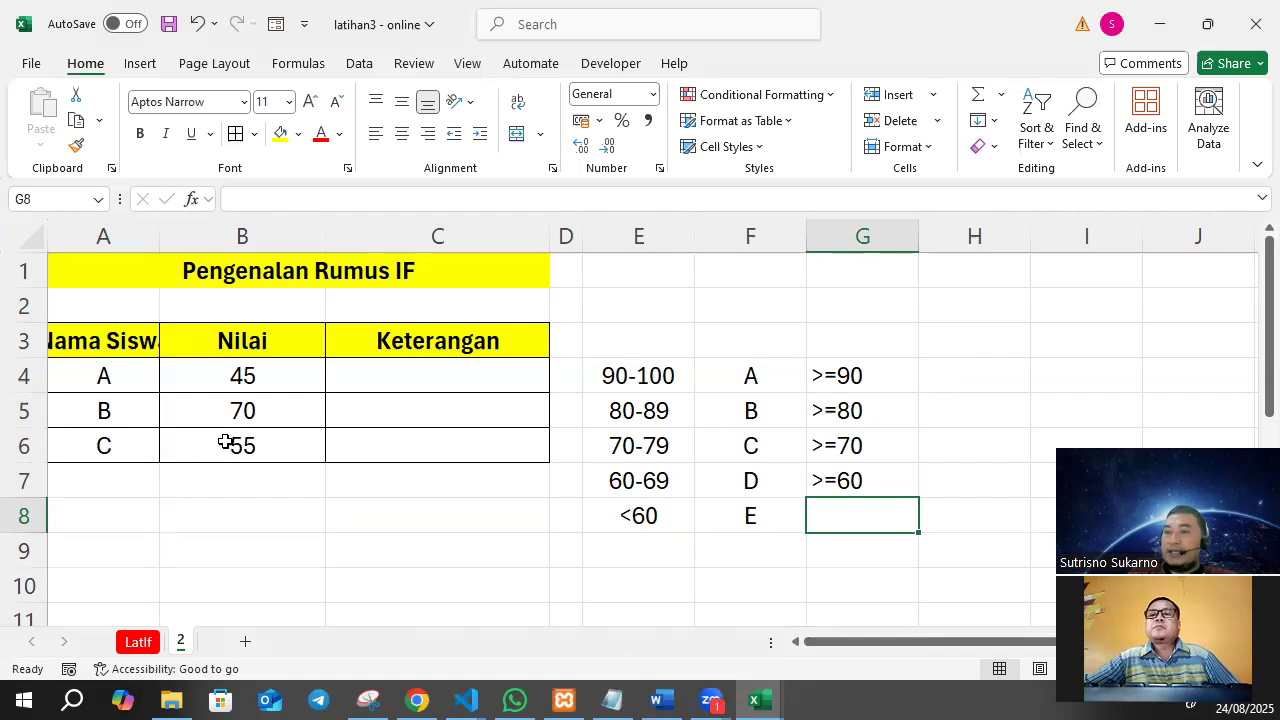
{"action": "left_click", "coordinate": [220, 514]}
{"action": "left_click_drag", "start_coordinate": [160, 236], "coordinate": [192, 236]}
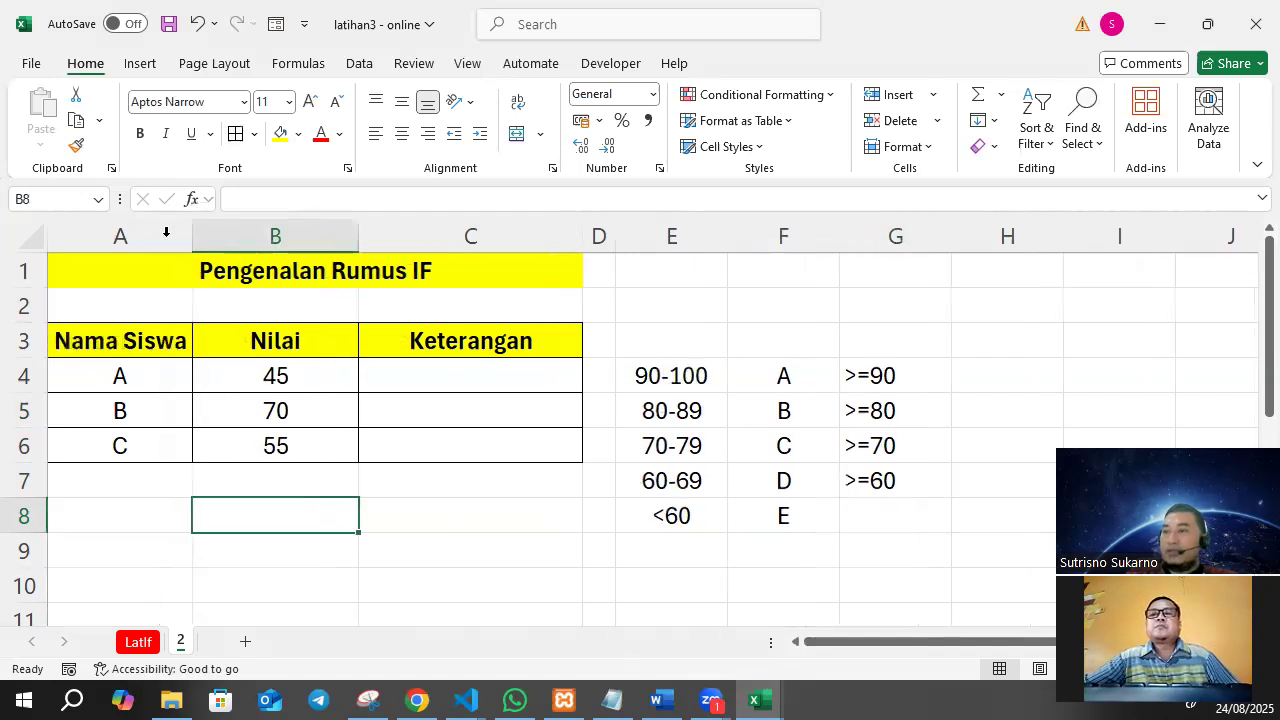
Start a formula in C4 that returns A for scores of at least 90: =IF(B4>=90;"A";.
{"action": "left_click", "coordinate": [482, 388]}
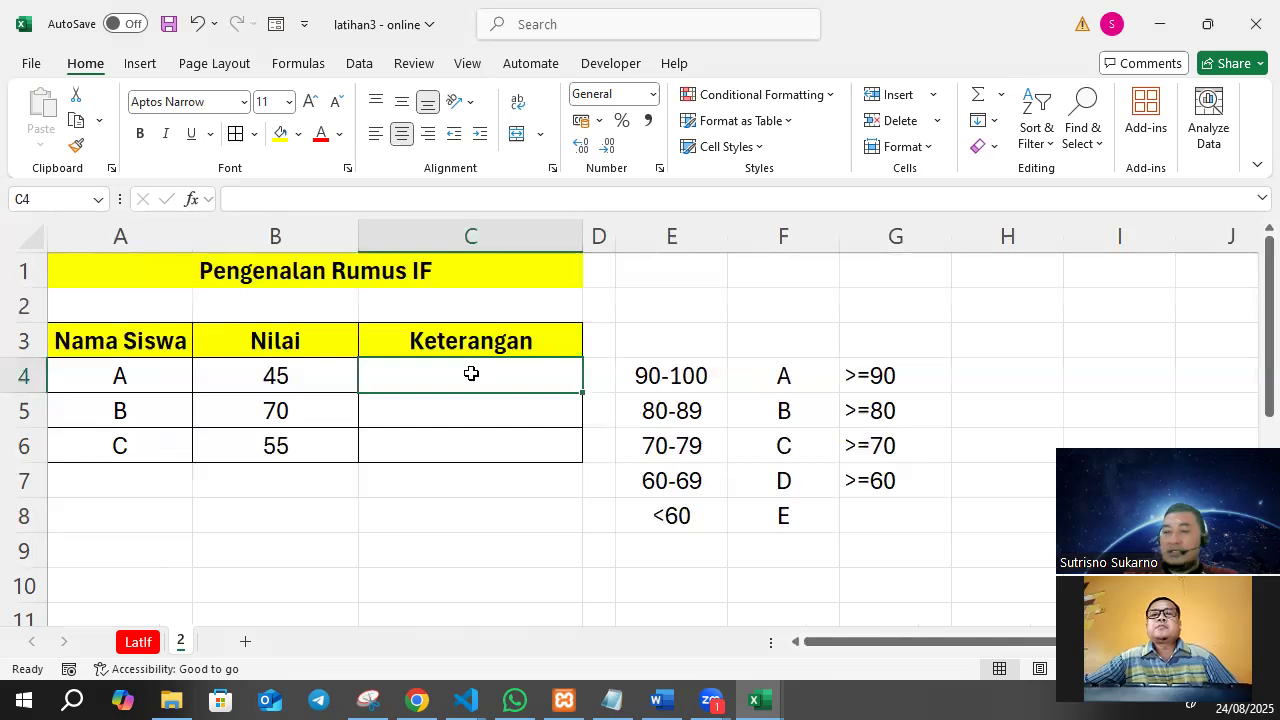
{"action": "type", "text": "=IF"}
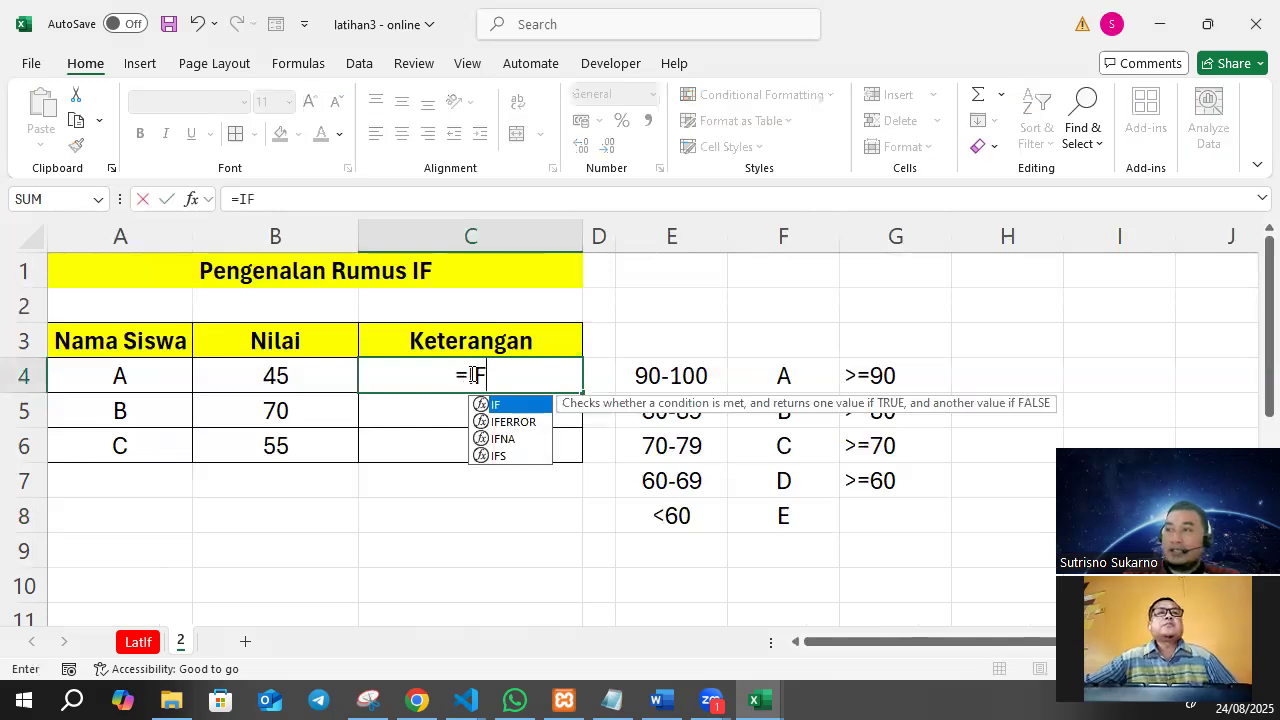
{"action": "type", "text": "("}
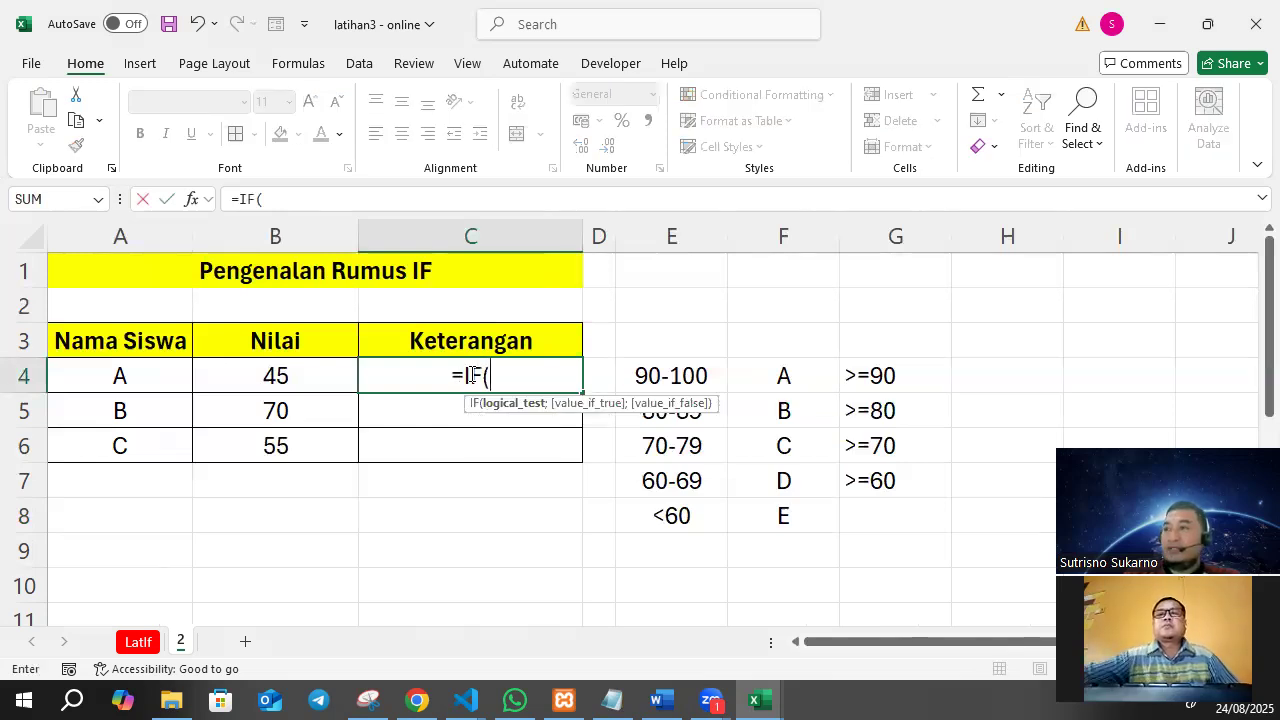
{"action": "left_click", "coordinate": [312, 198]}
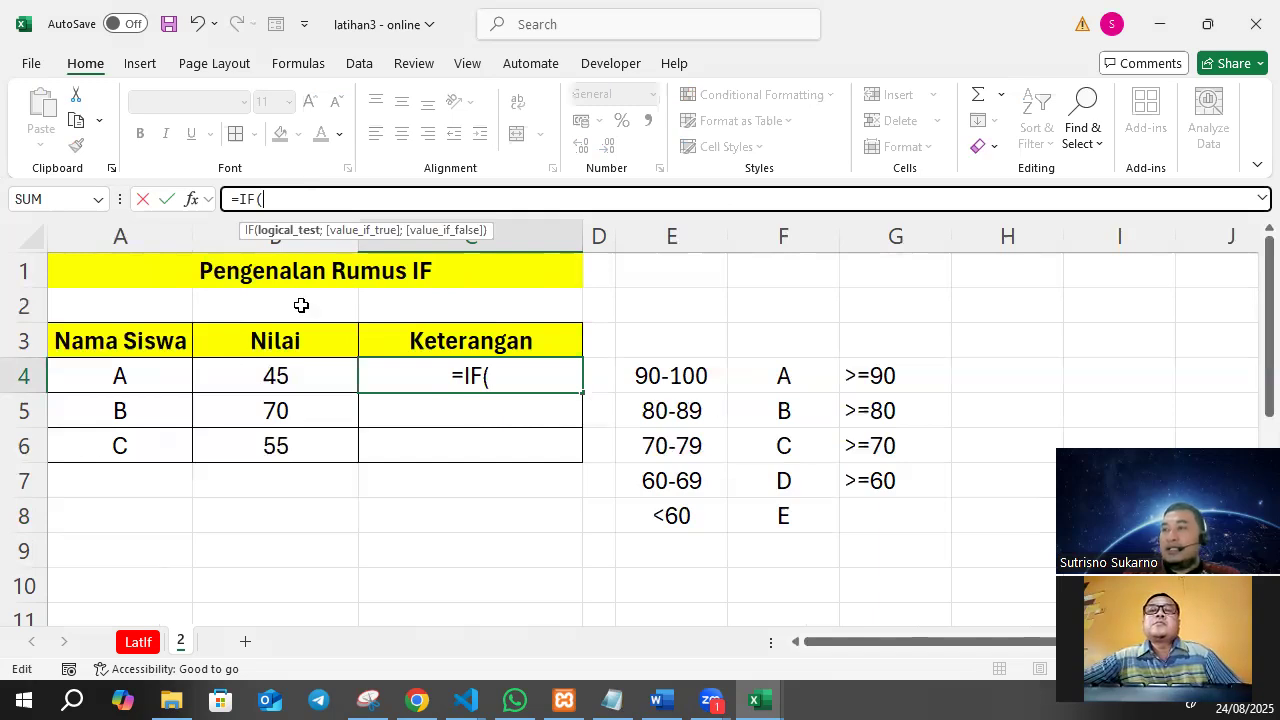
{"action": "left_click", "coordinate": [277, 372]}
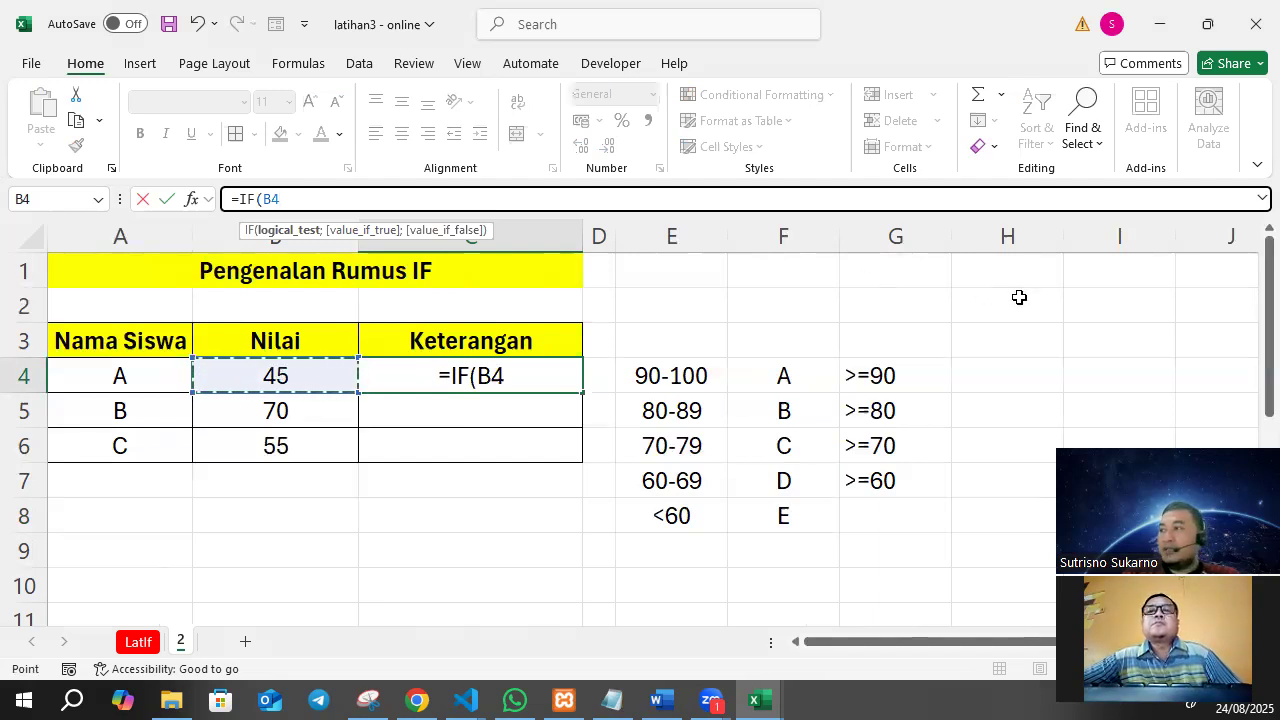
{"action": "type", "text": ">=9"}
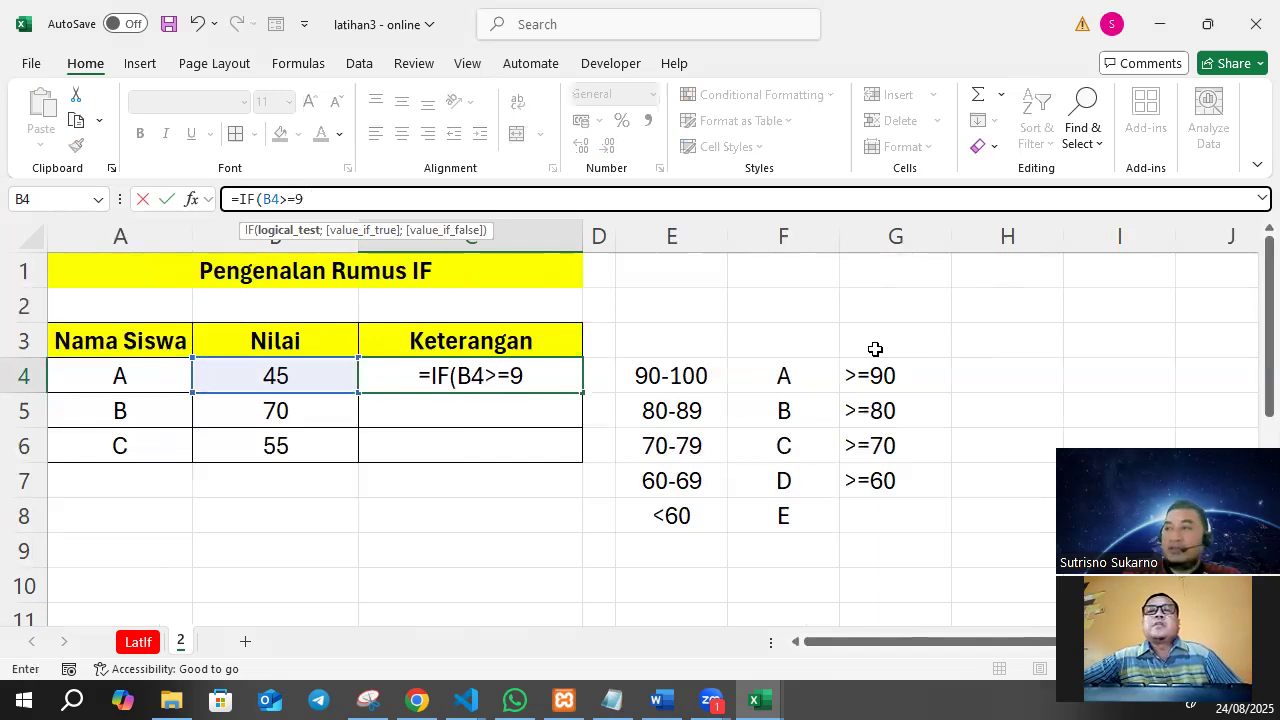
{"action": "type", "text": "0"}
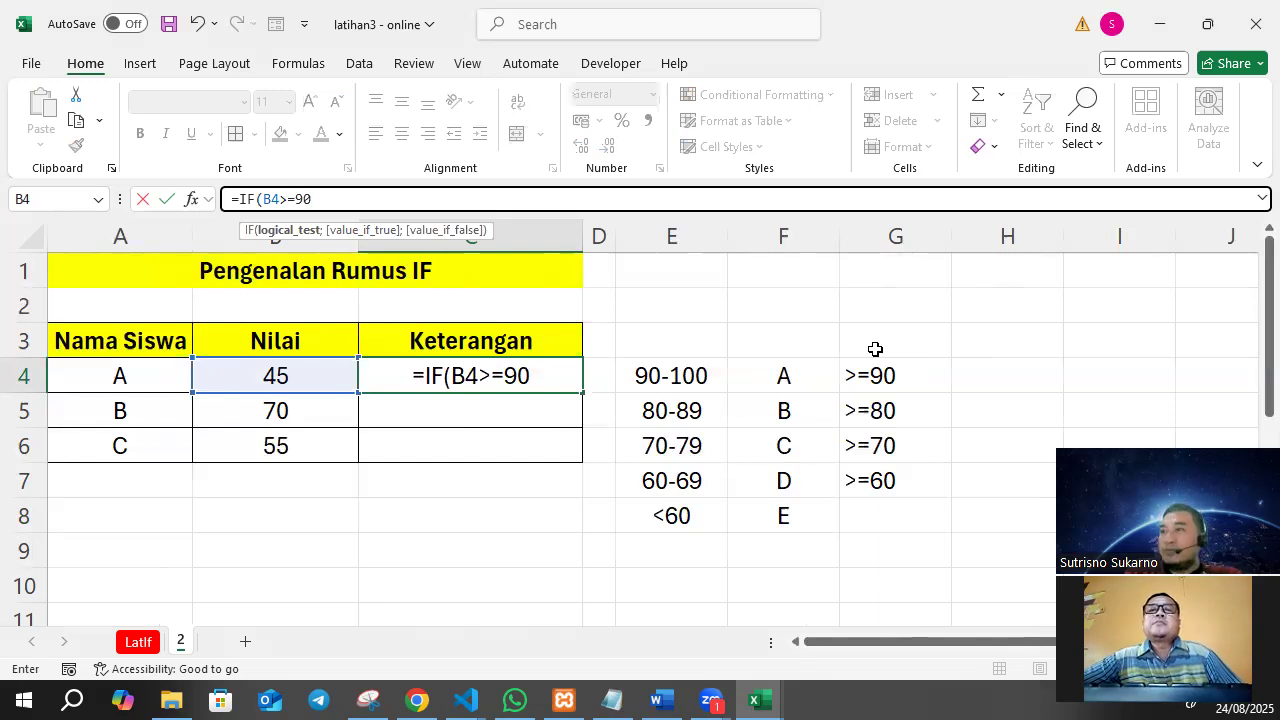
{"action": "type", "text": ";\"A\""}
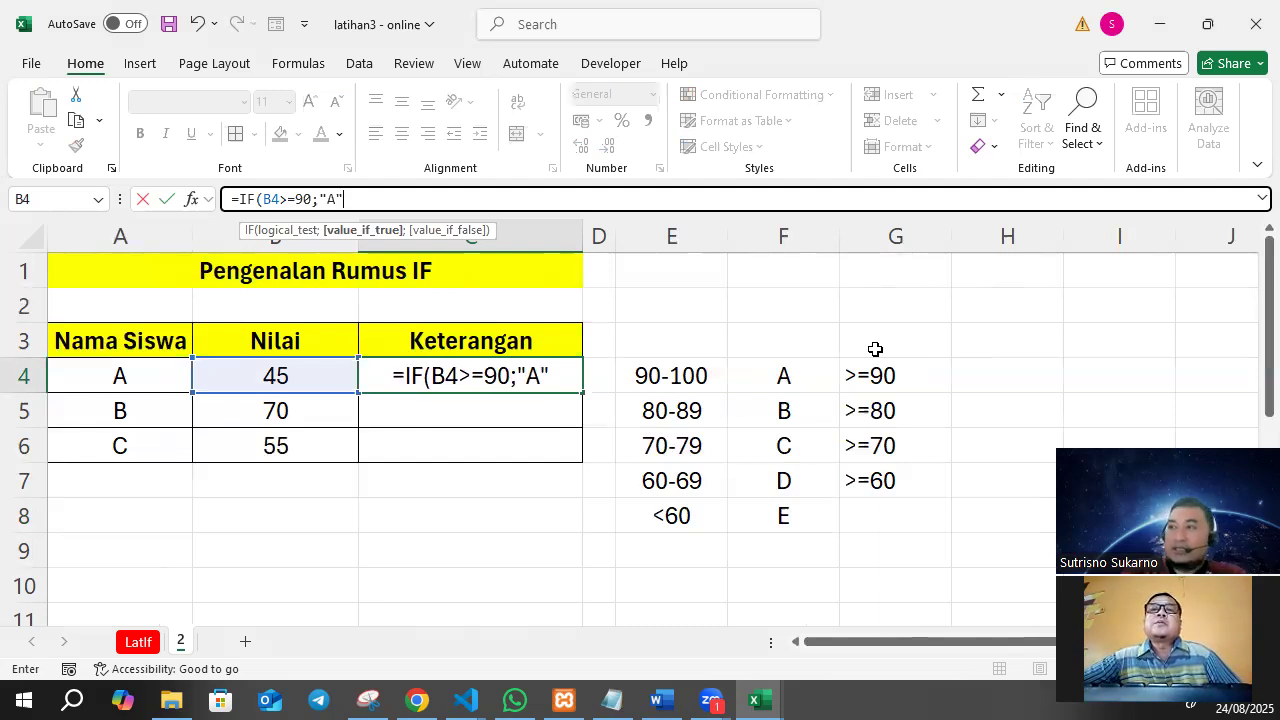
{"action": "type", "text": ";"}
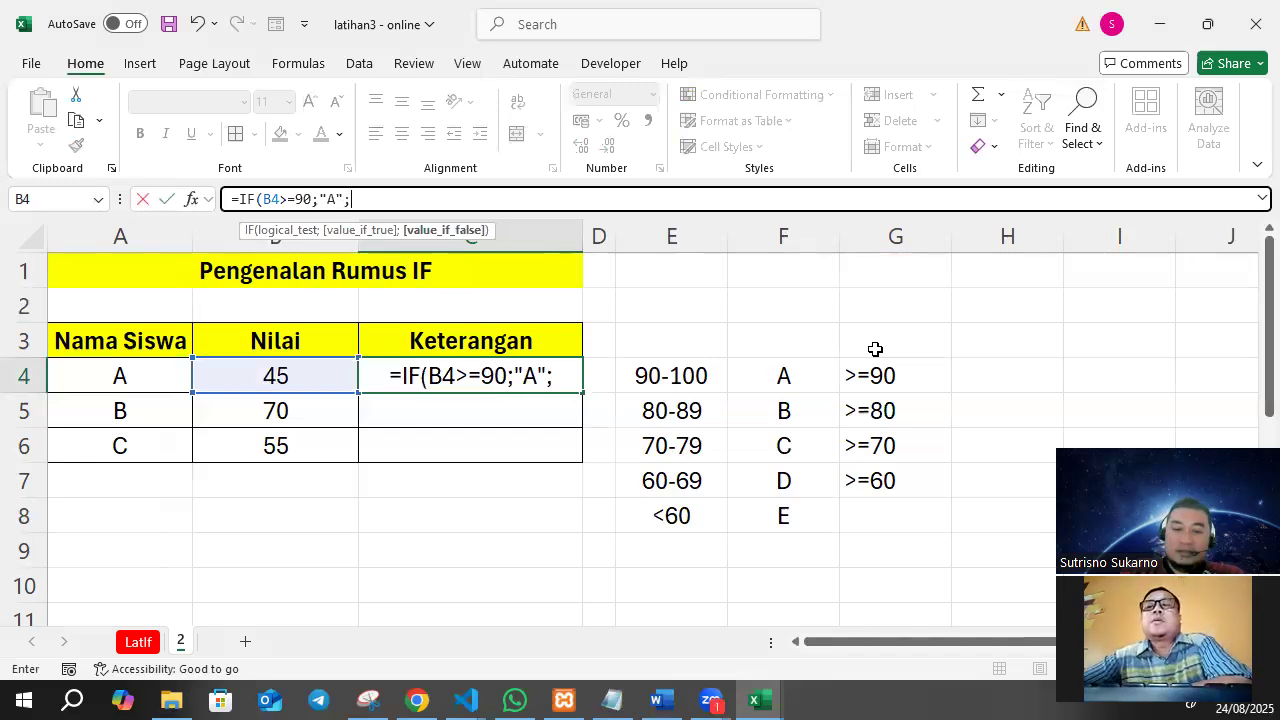
{"action": "type", "text": "IF("}
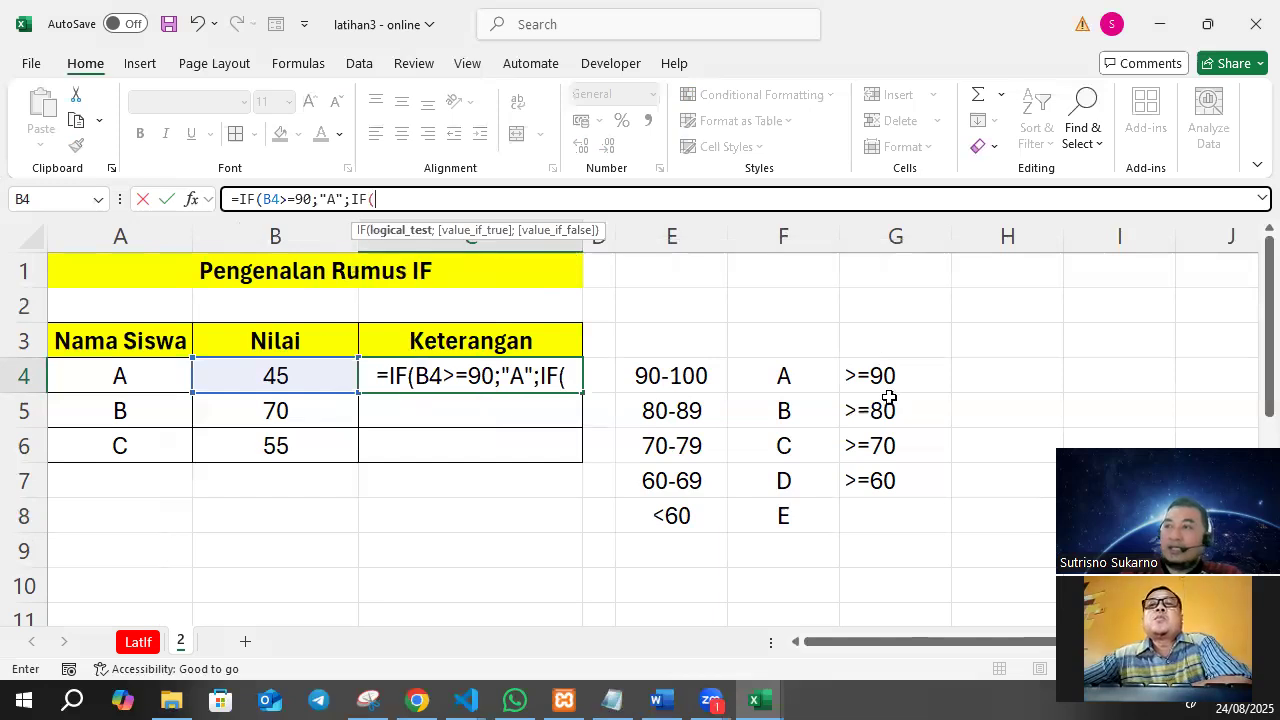
Nest a second IF in the C4 formula that returns B for scores of at least 80: IF(B4>=80;"B";.
{"action": "left_click", "coordinate": [334, 378]}
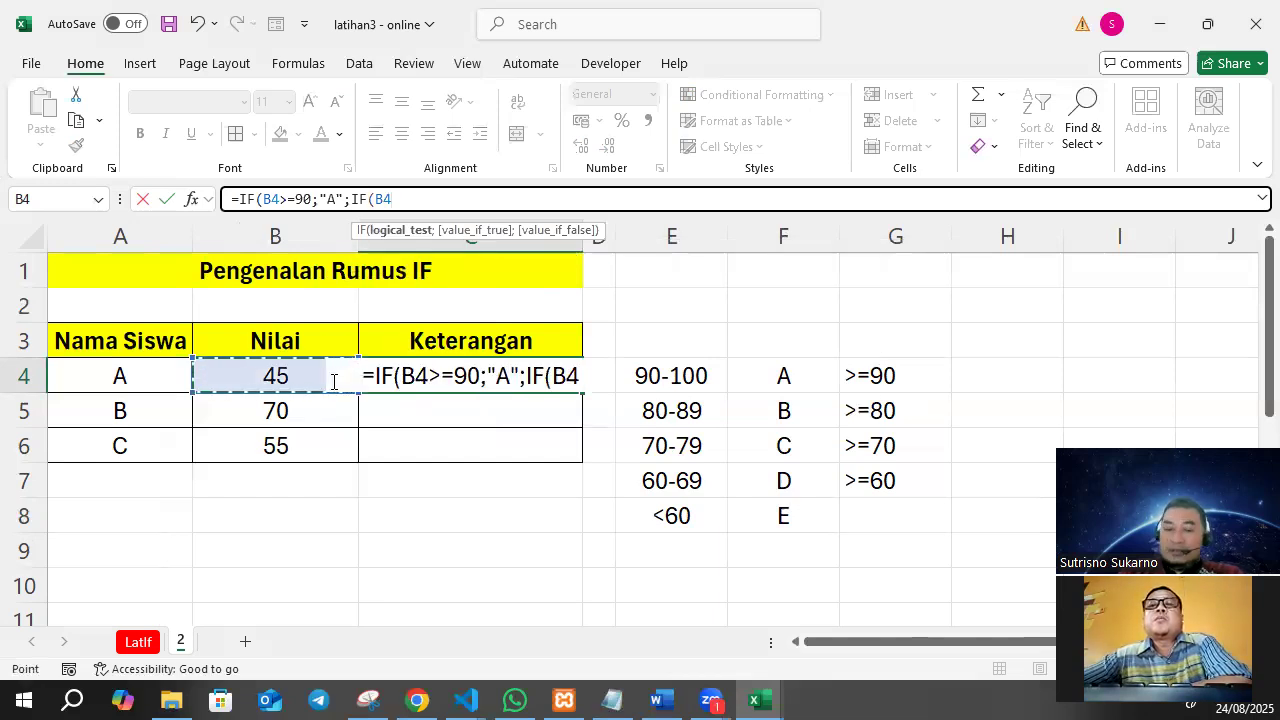
{"action": "type", "text": ">="}
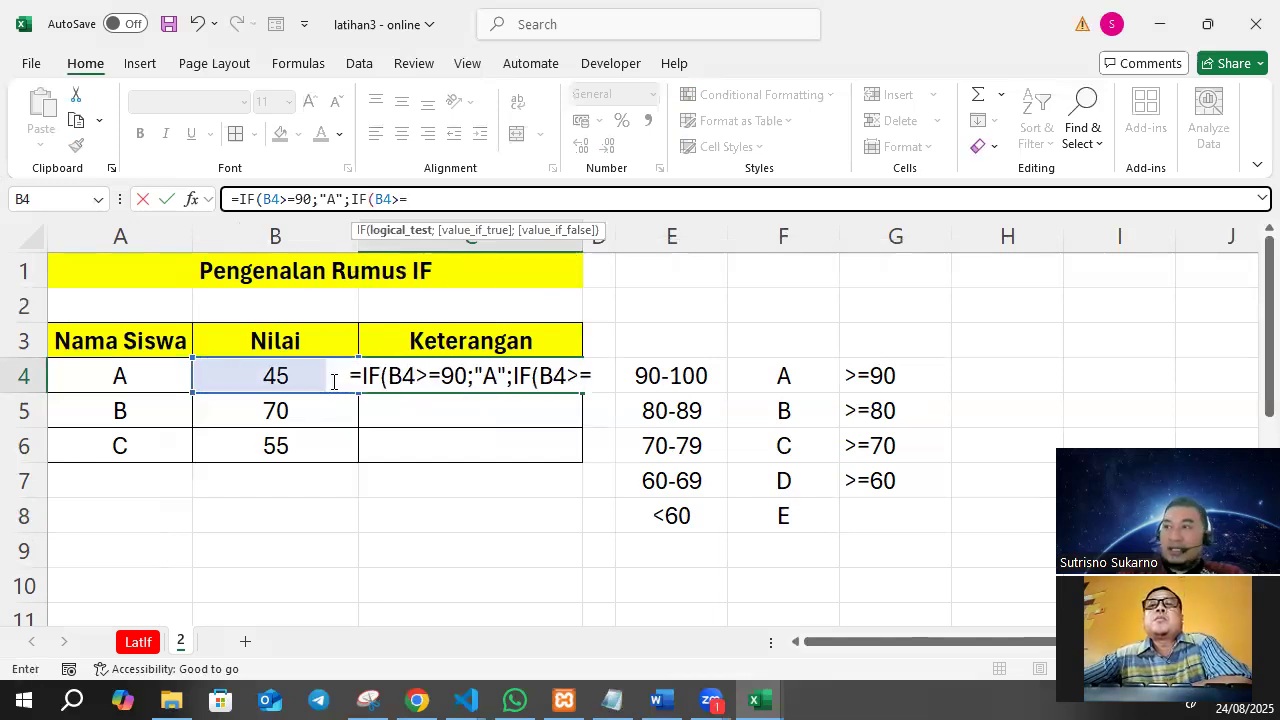
{"action": "type", "text": "80;\"B"}
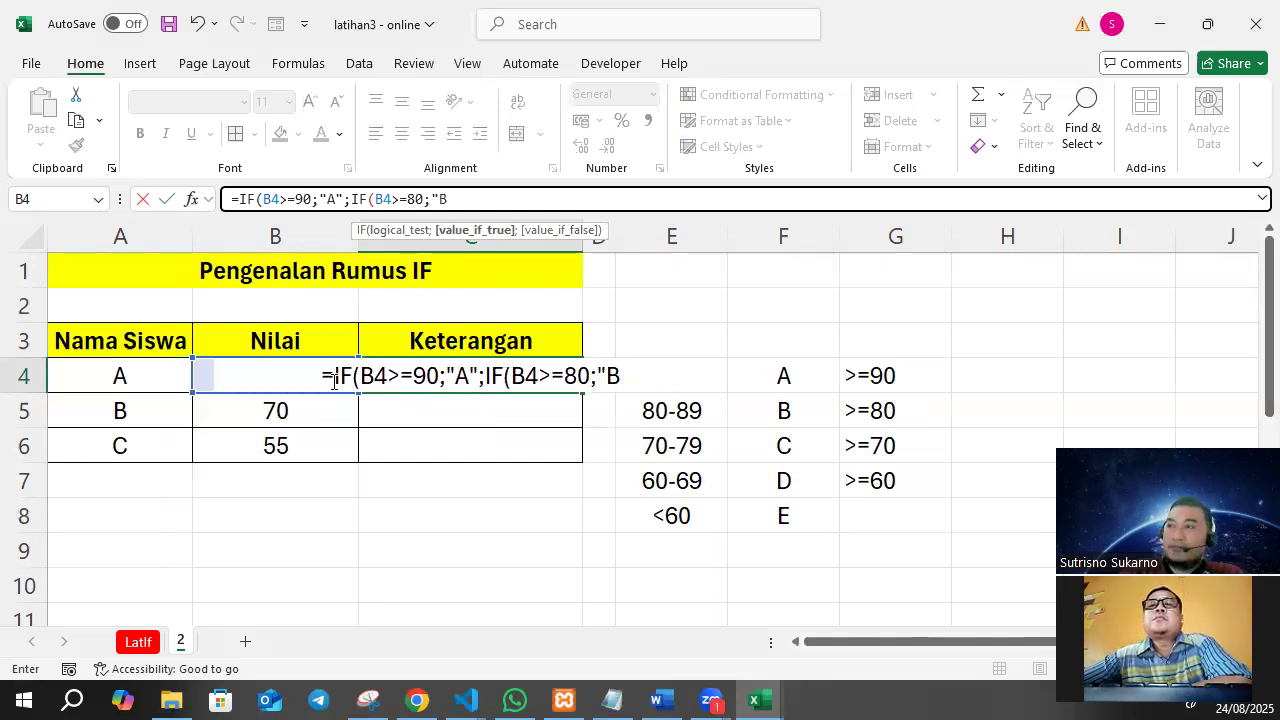
{"action": "type", "text": "\";"}
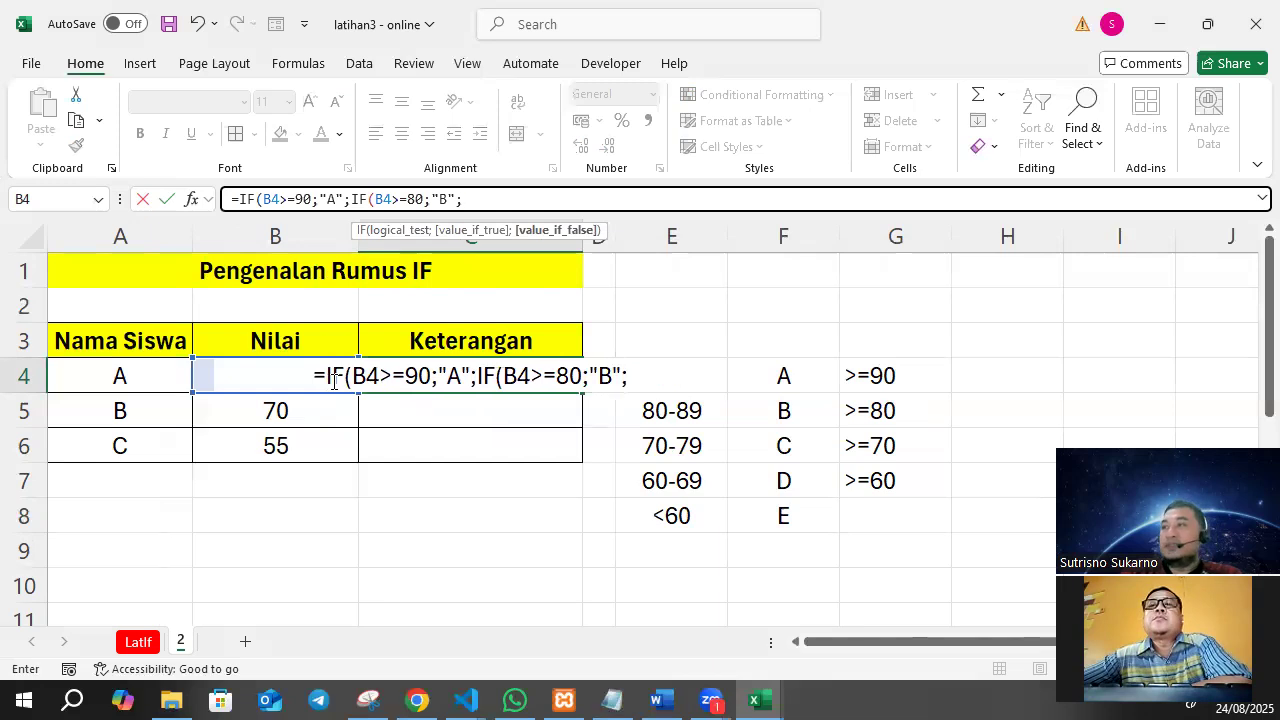
{"action": "type", "text": "IF("}
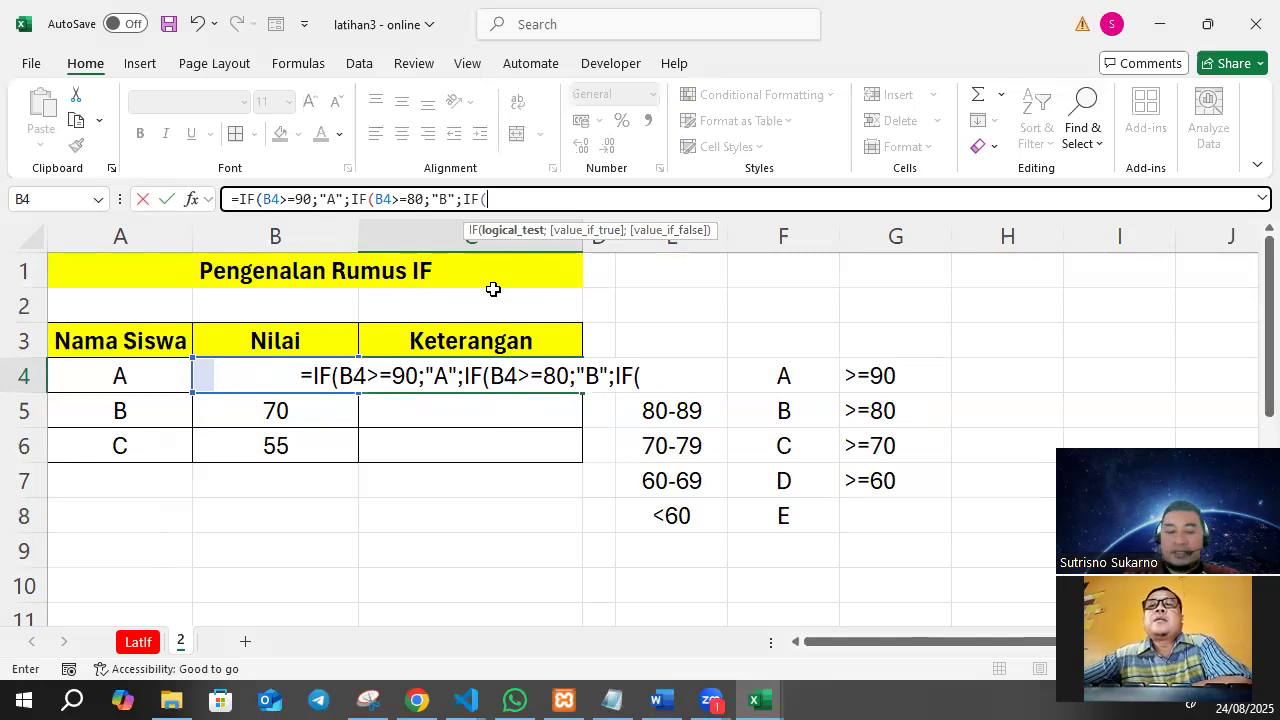
Nest a third IF in the C4 formula that returns C for scores of at least 70: IF(B4>=70;"C";.
{"action": "type", "text": "B4"}
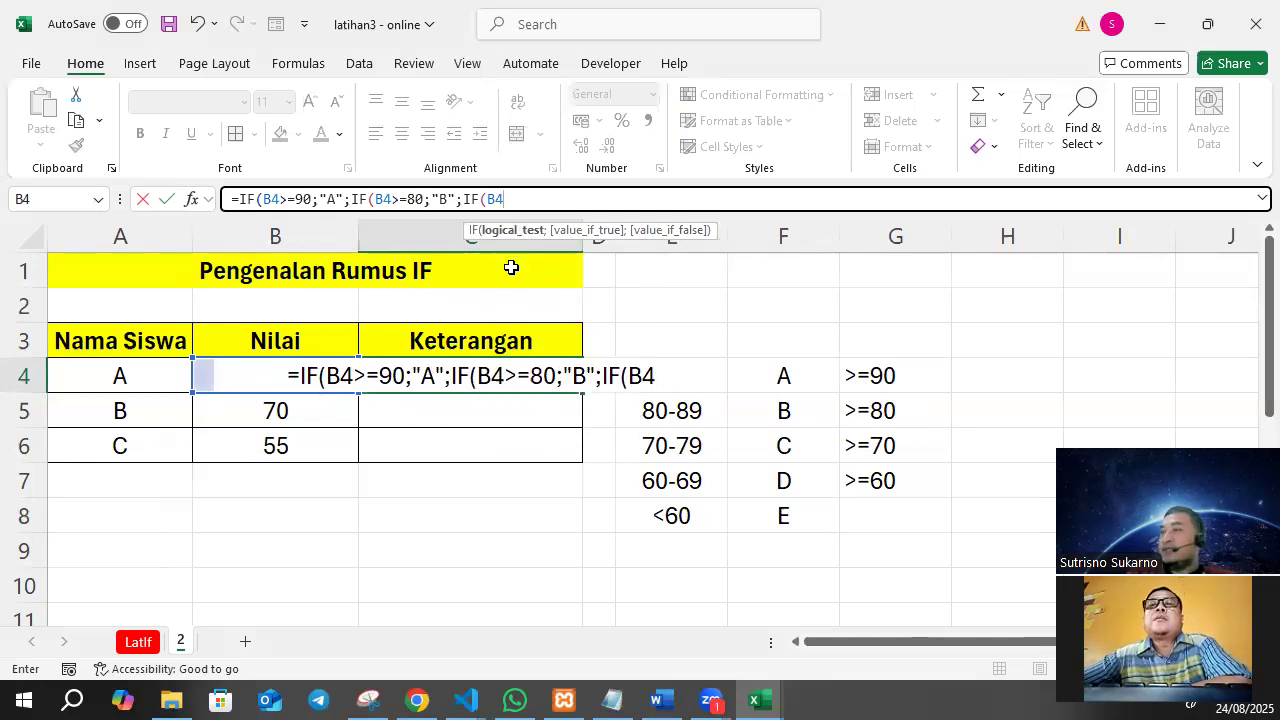
{"action": "type", "text": ">="}
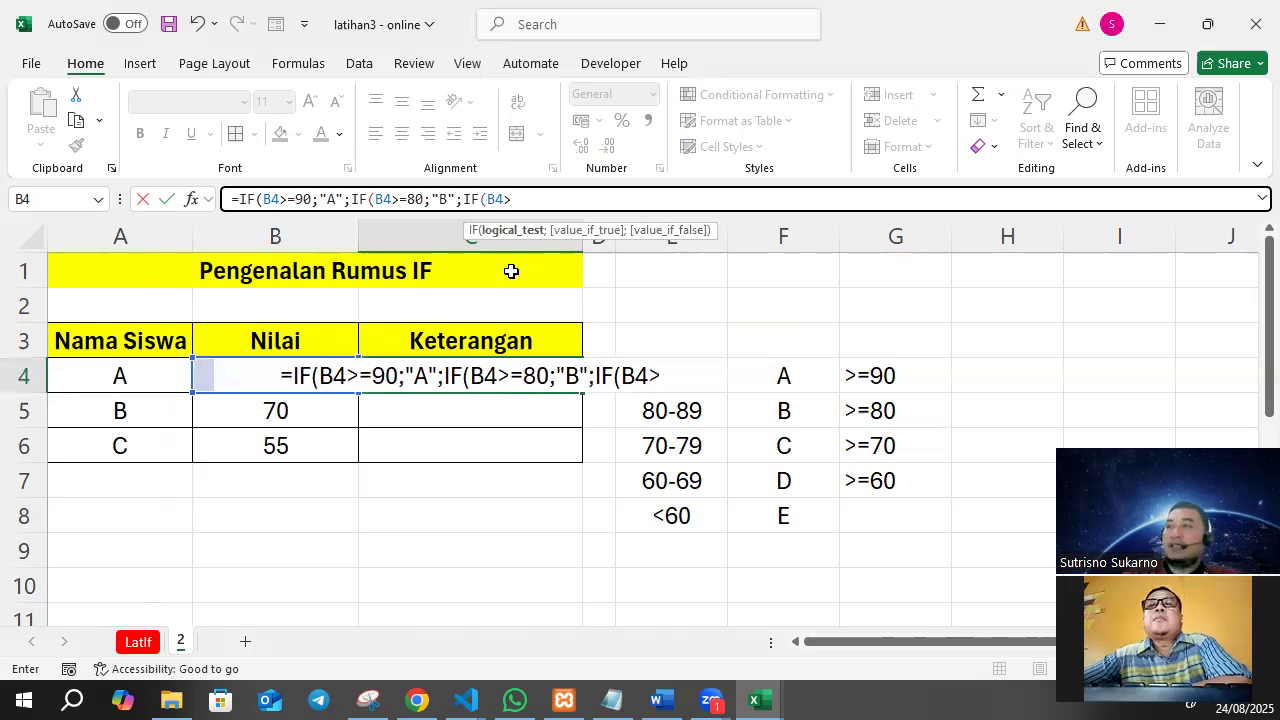
{"action": "type", "text": "7"}
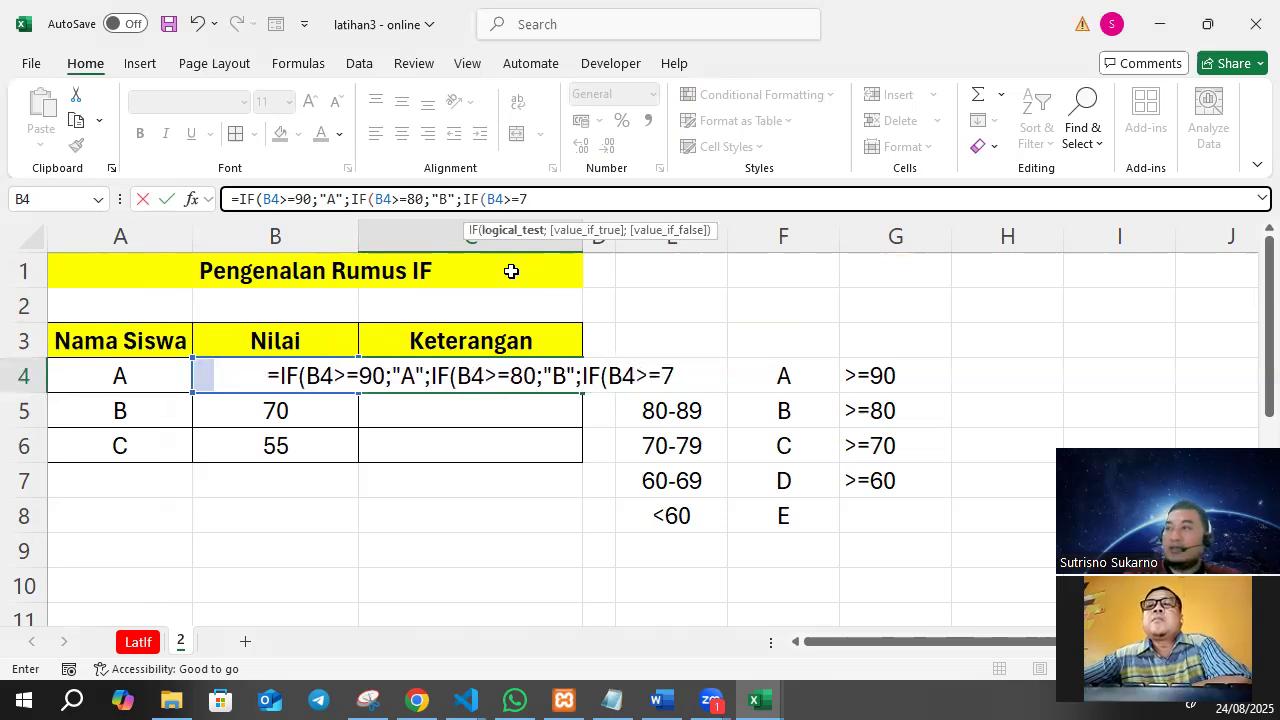
{"action": "type", "text": "0;\"C\""}
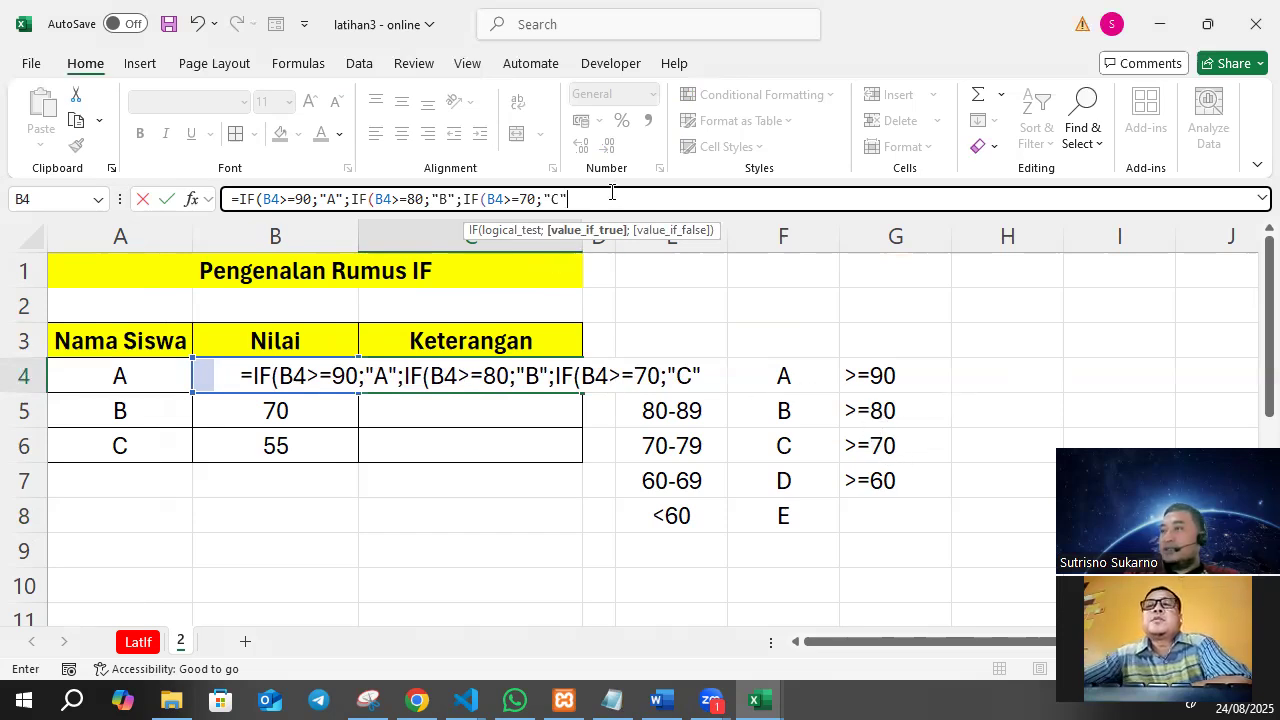
{"action": "type", "text": ";"}
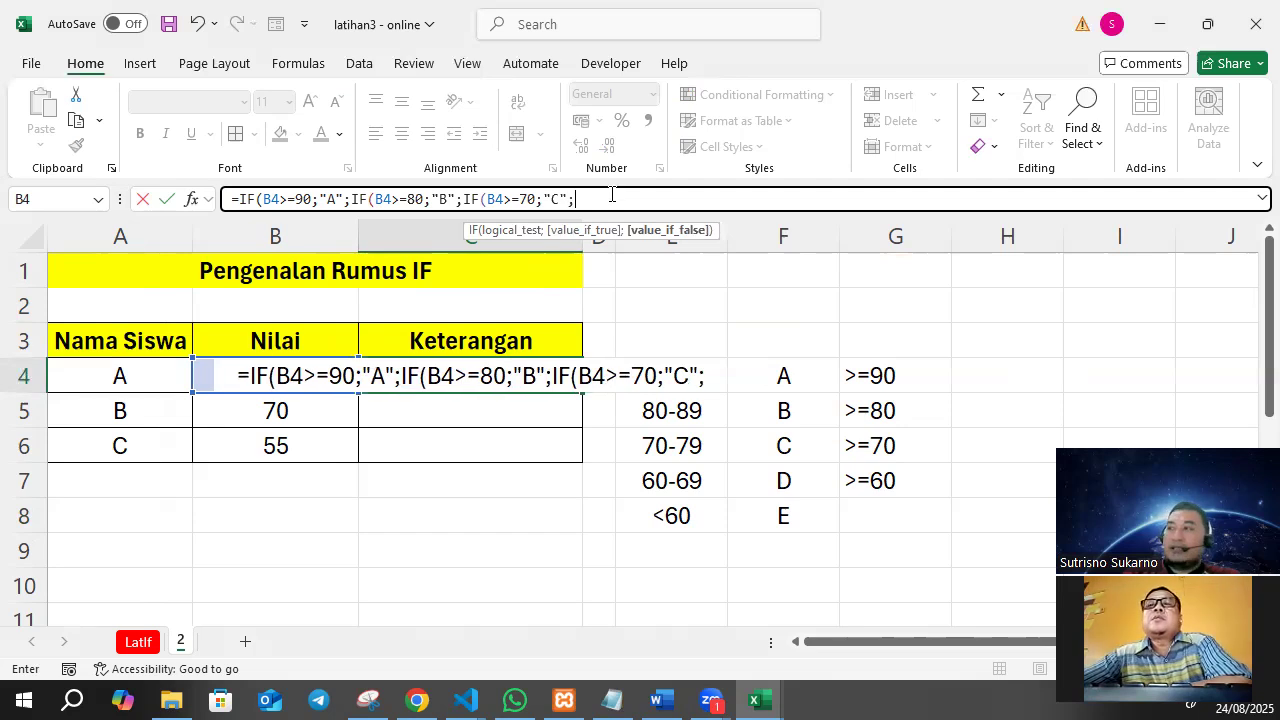
{"action": "type", "text": "IF("}
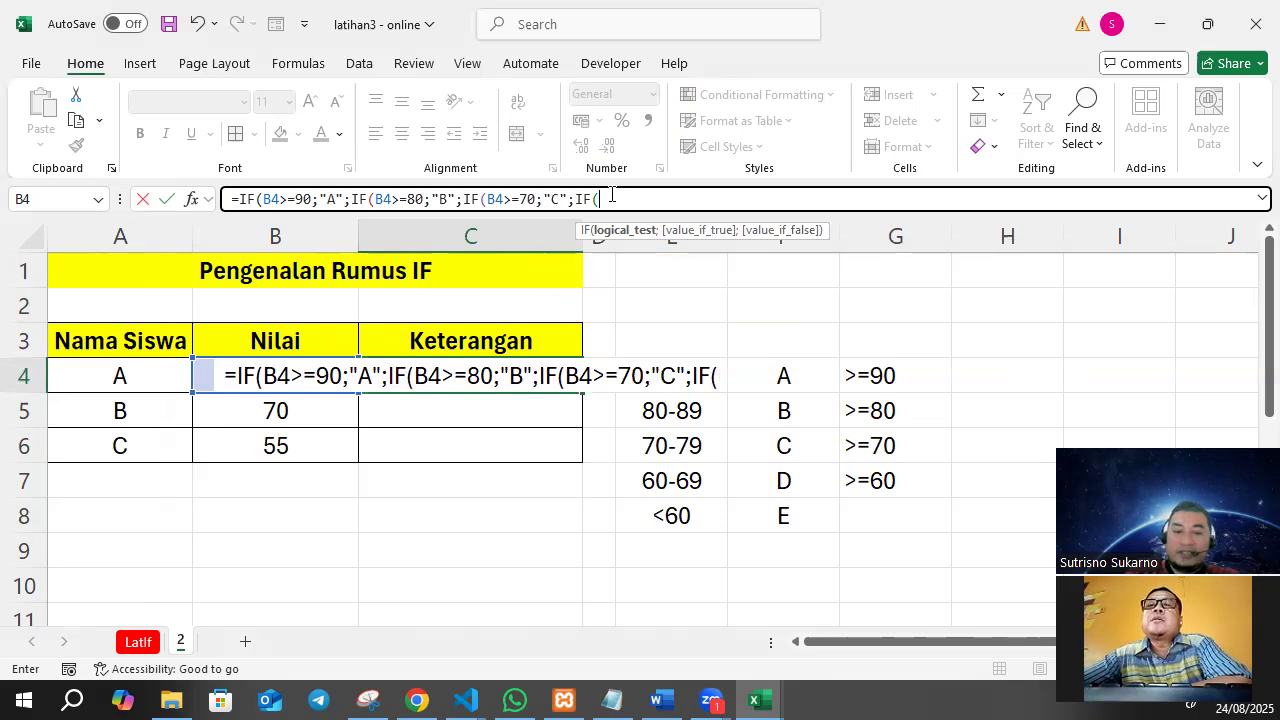
{"action": "type", "text": "B4"}
{"action": "type", "text": ">="}
{"action": "type", "text": "6"}
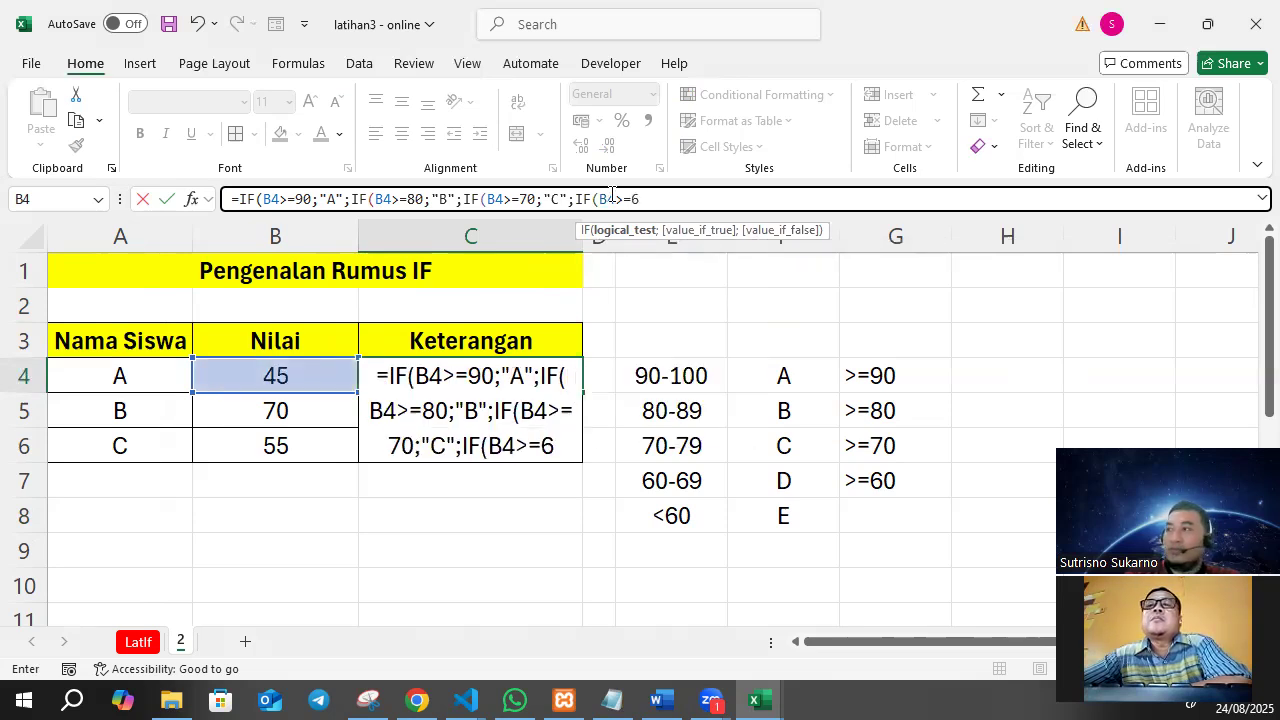
{"action": "type", "text": "0;\"D\""}
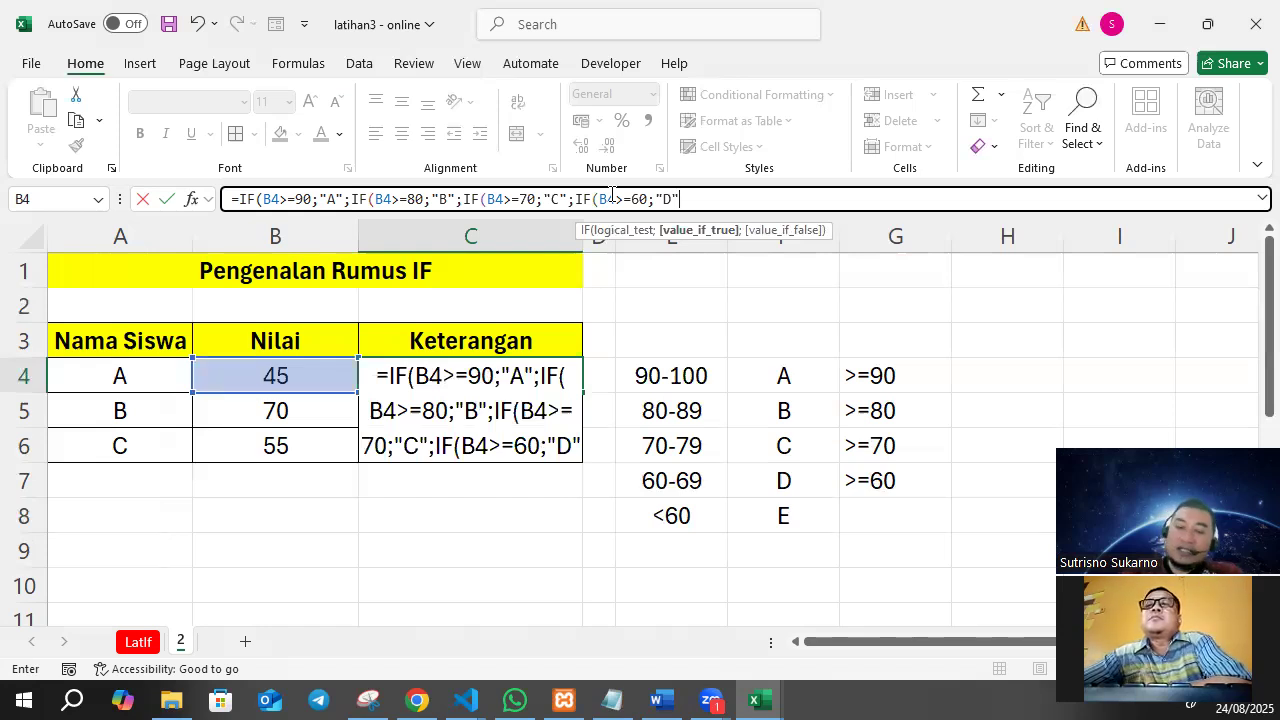
Make E the fallback grade in the C4 formula and enter it, accepting the correction that adds the missing closing parentheses.
{"action": "type", "text": ";\"E\""}
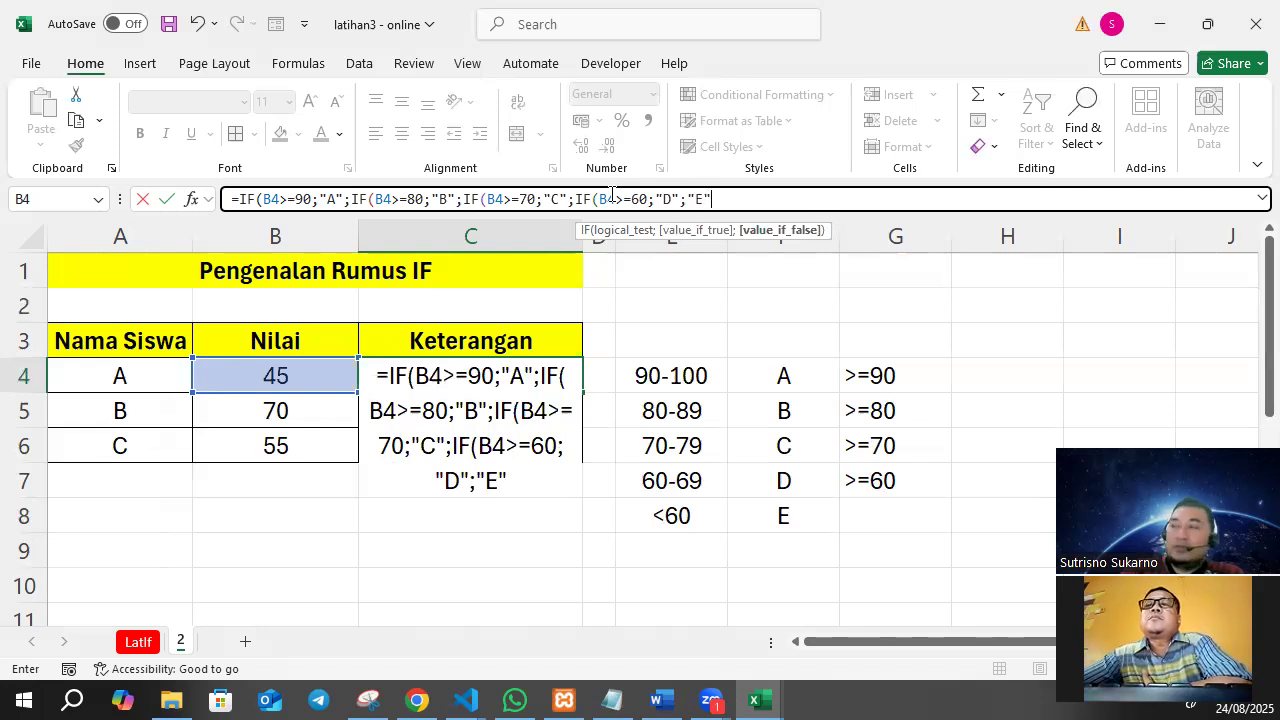
{"action": "type", "text": ")"}
{"action": "key", "text": "Return"}
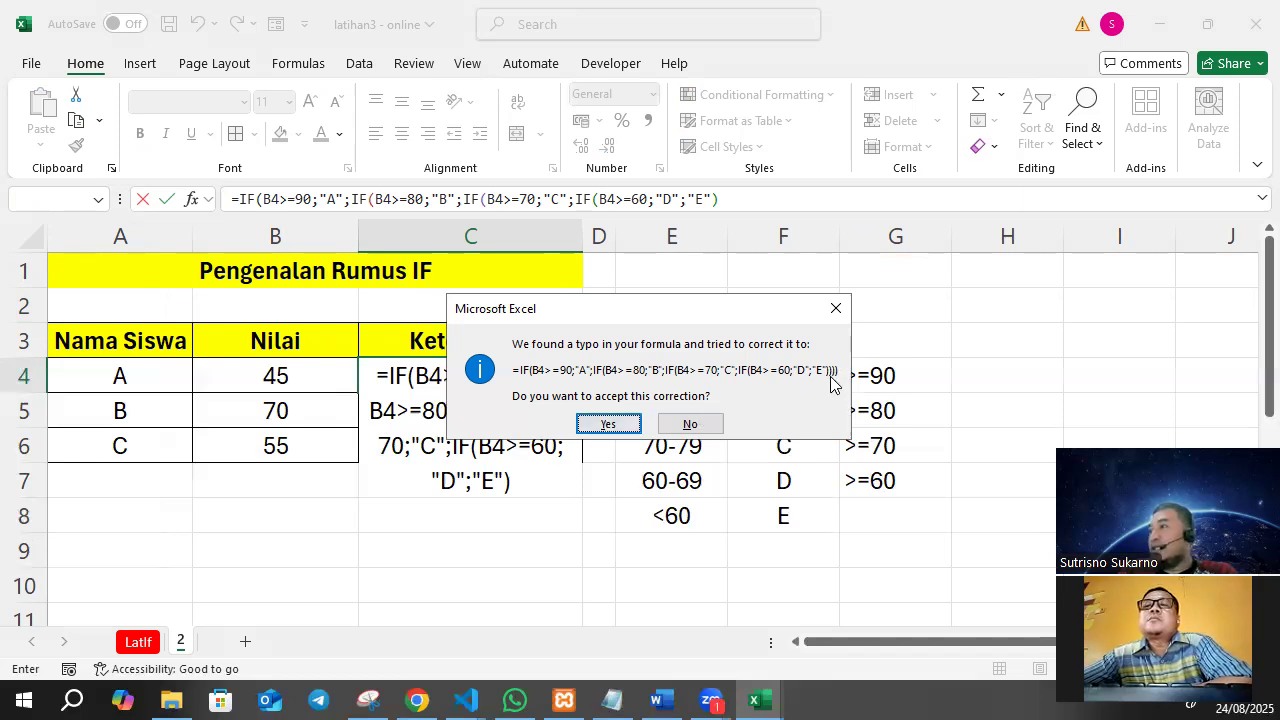
{"action": "left_click", "coordinate": [608, 424]}
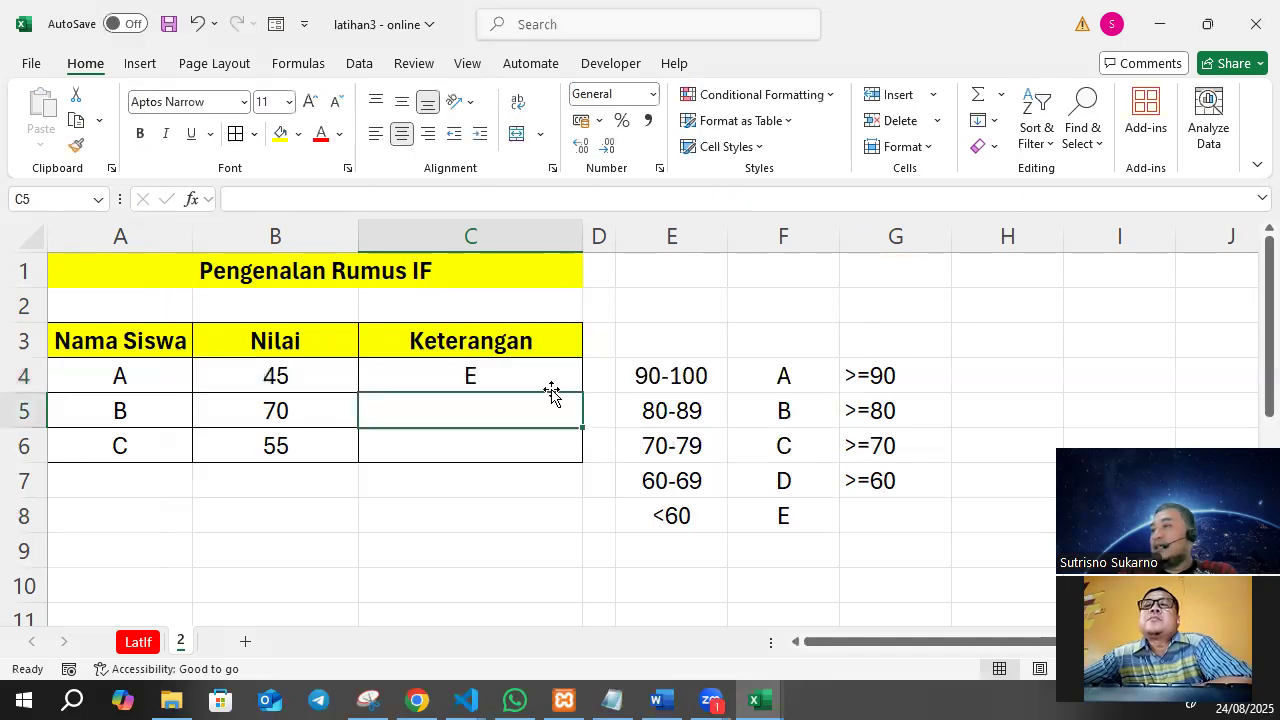
Fill the grade formula from C4 down through C6 for the remaining students.
{"action": "left_click", "coordinate": [270, 372]}
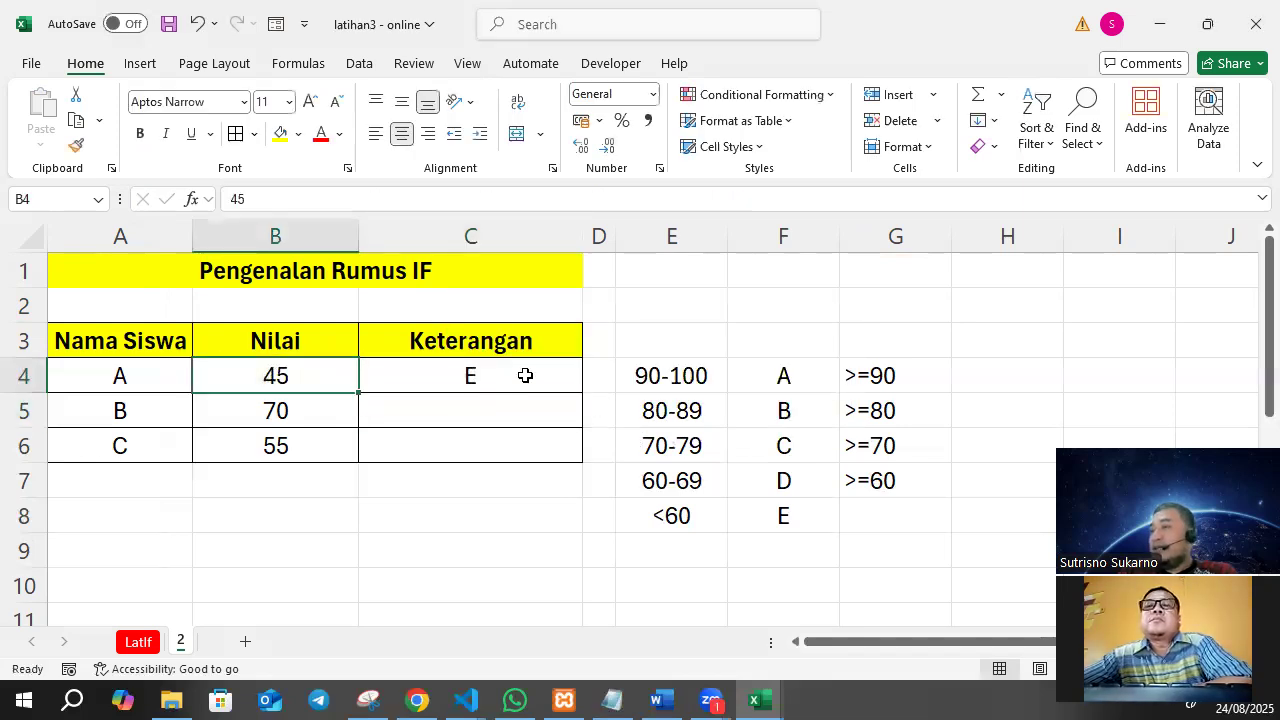
{"action": "left_click", "coordinate": [521, 376]}
{"action": "left_click_drag", "start_coordinate": [581, 404], "coordinate": [578, 462]}
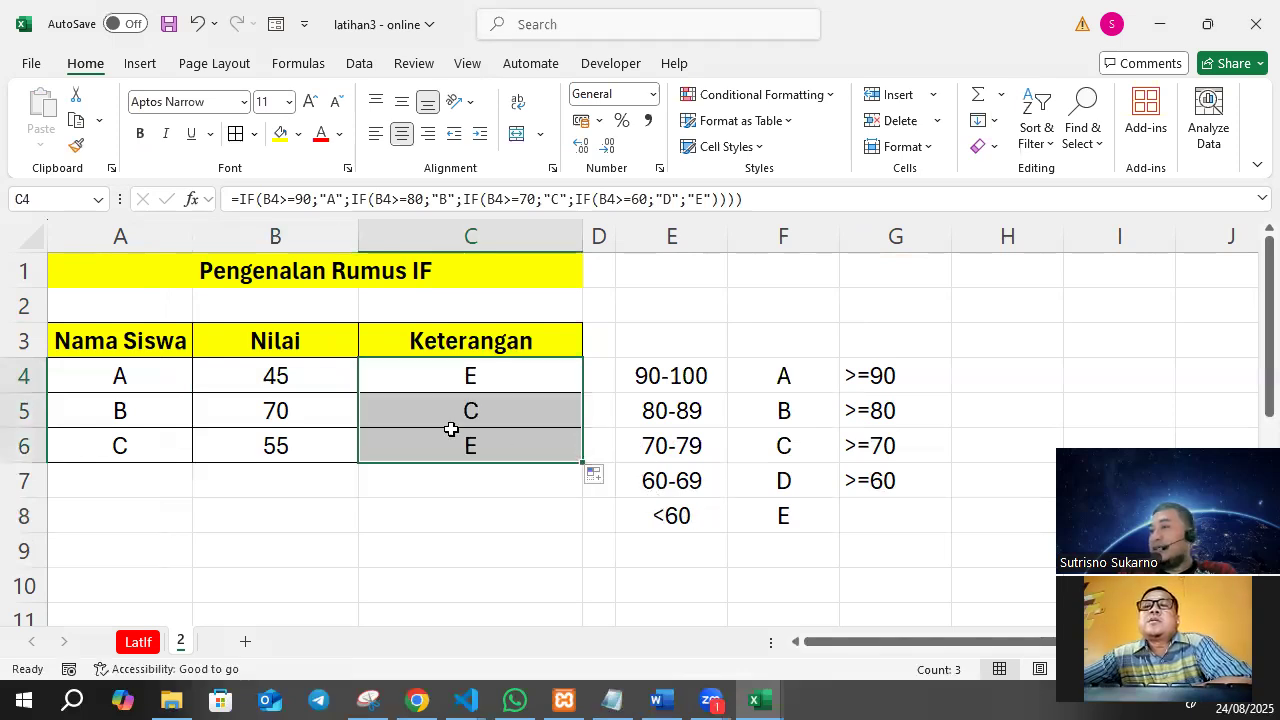
Change student C's score in B6 to 91 and check the grade formulas in C6 and C4.
{"action": "left_click", "coordinate": [303, 447]}
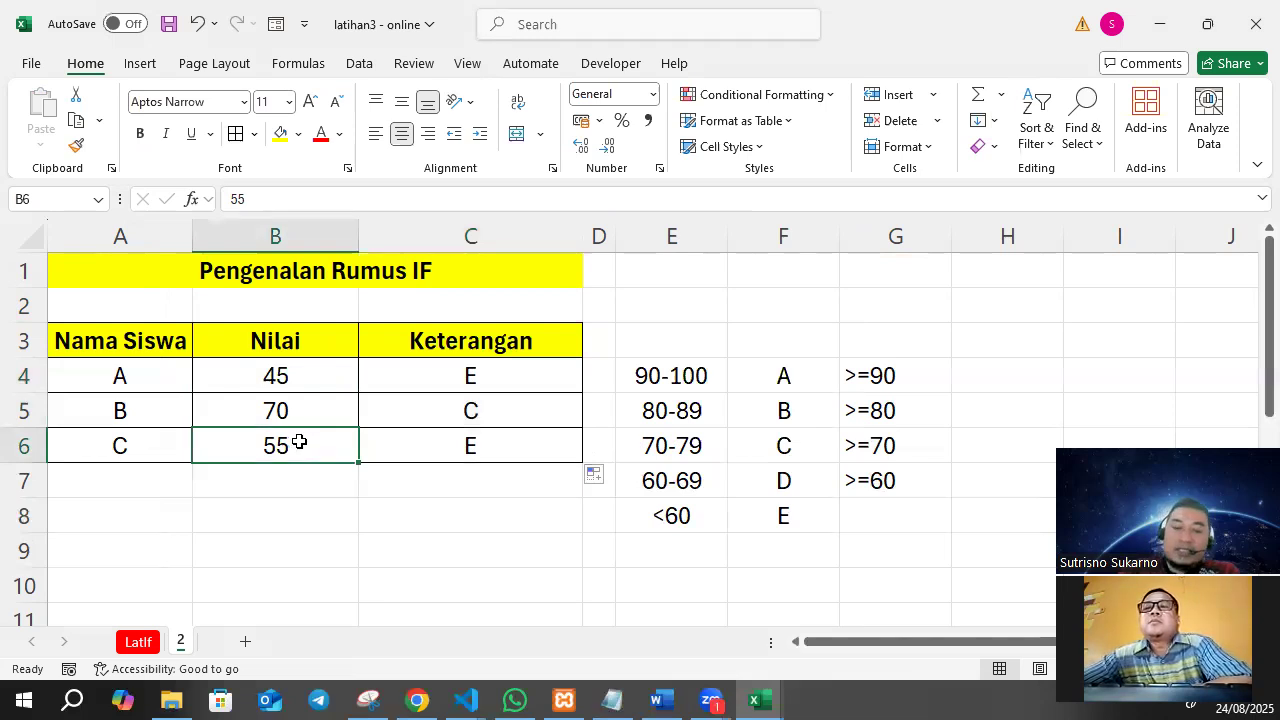
{"action": "type", "text": "91"}
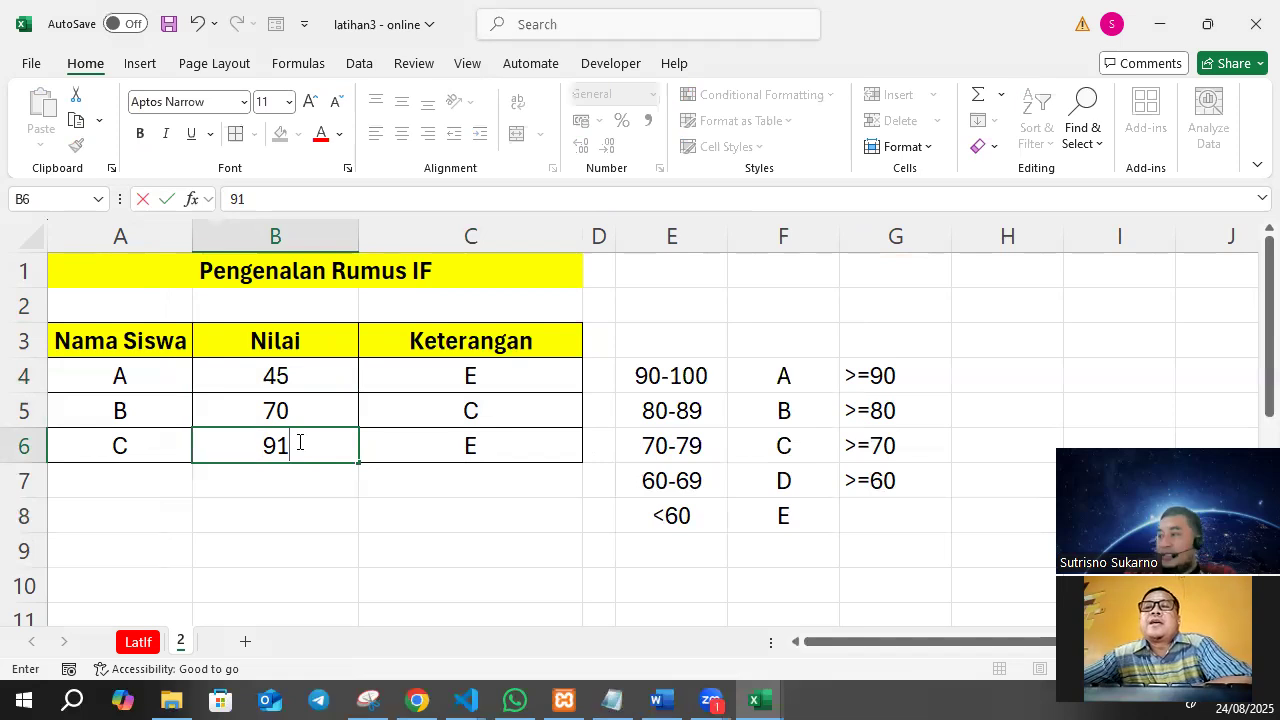
{"action": "key", "text": "Return"}
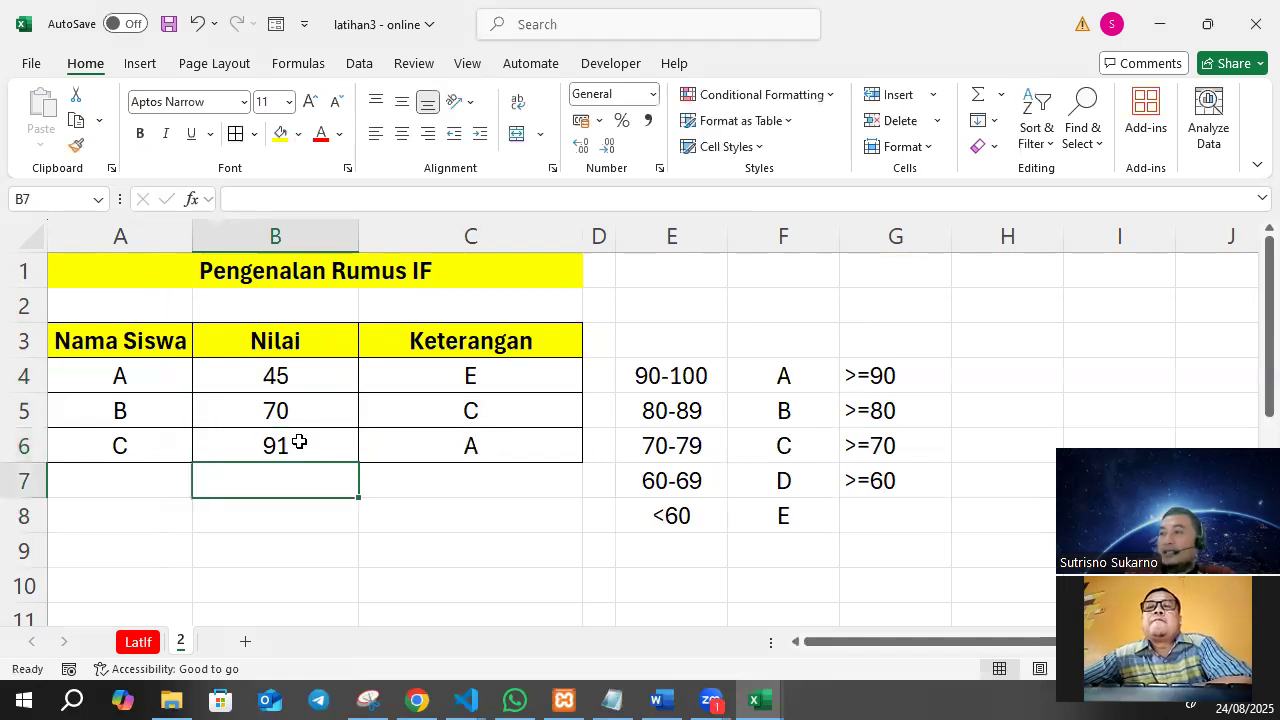
{"action": "left_click", "coordinate": [299, 443]}
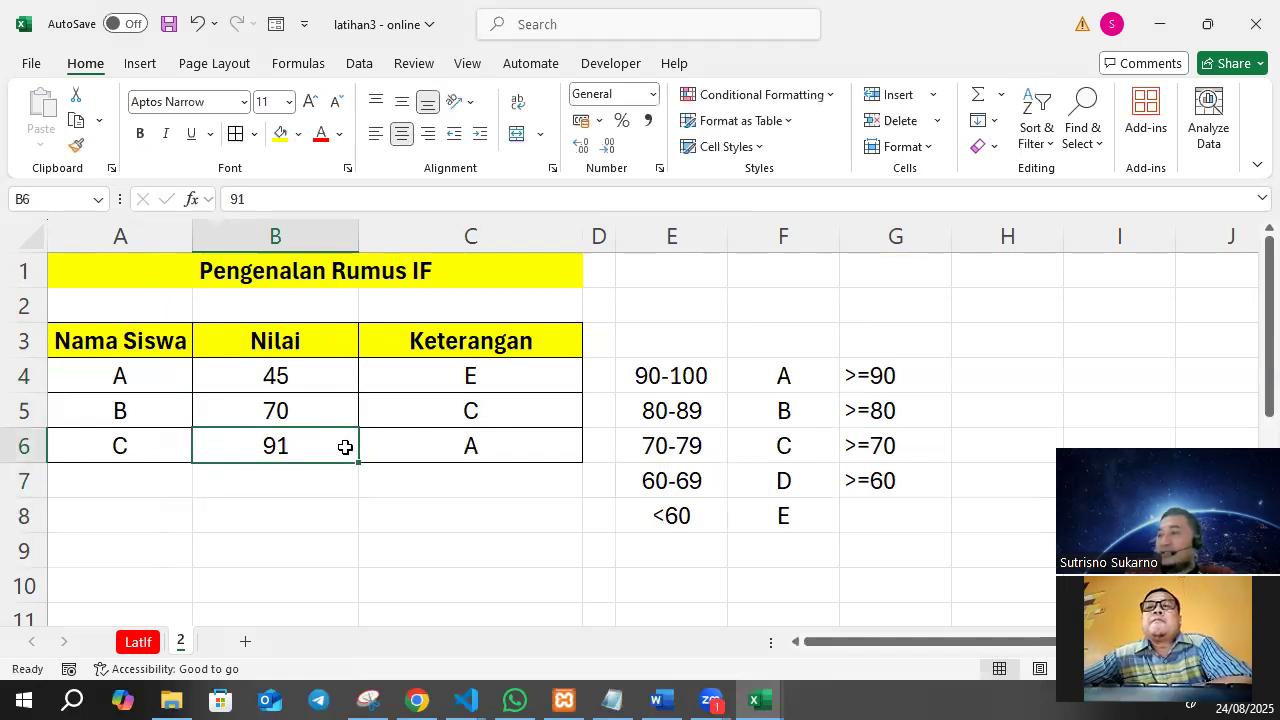
{"action": "left_click", "coordinate": [481, 437]}
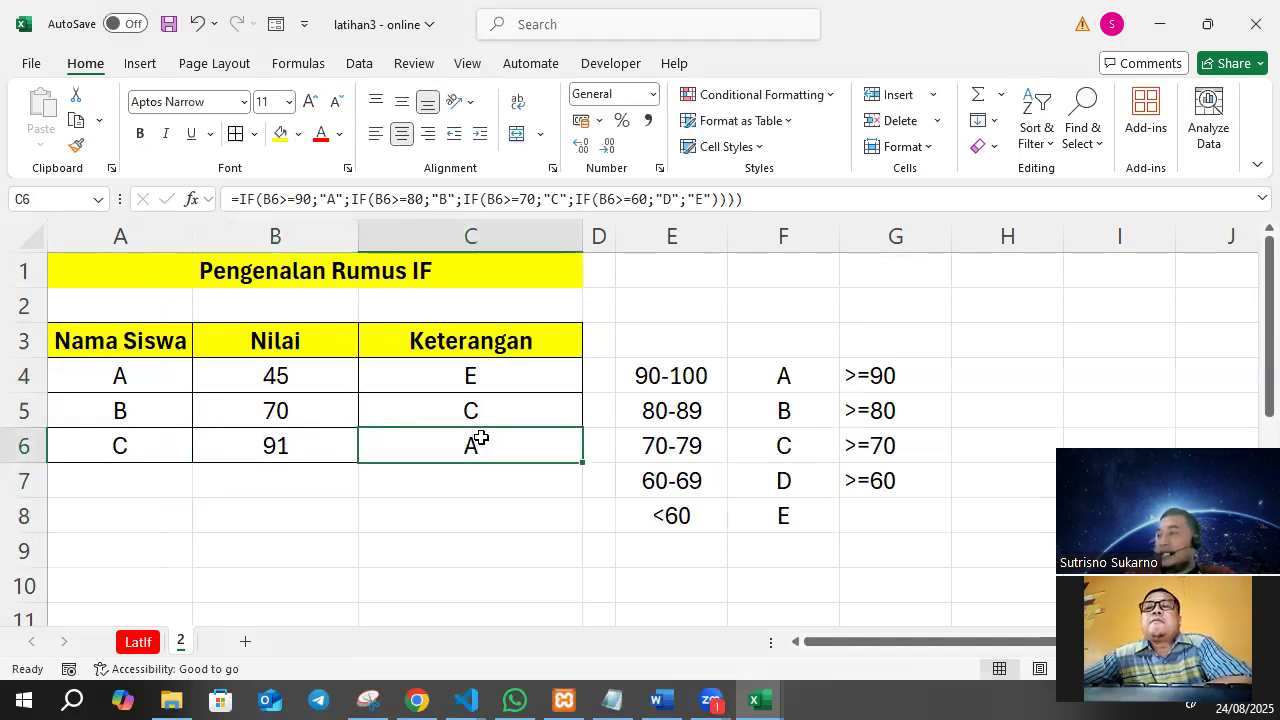
{"action": "left_click", "coordinate": [501, 373]}
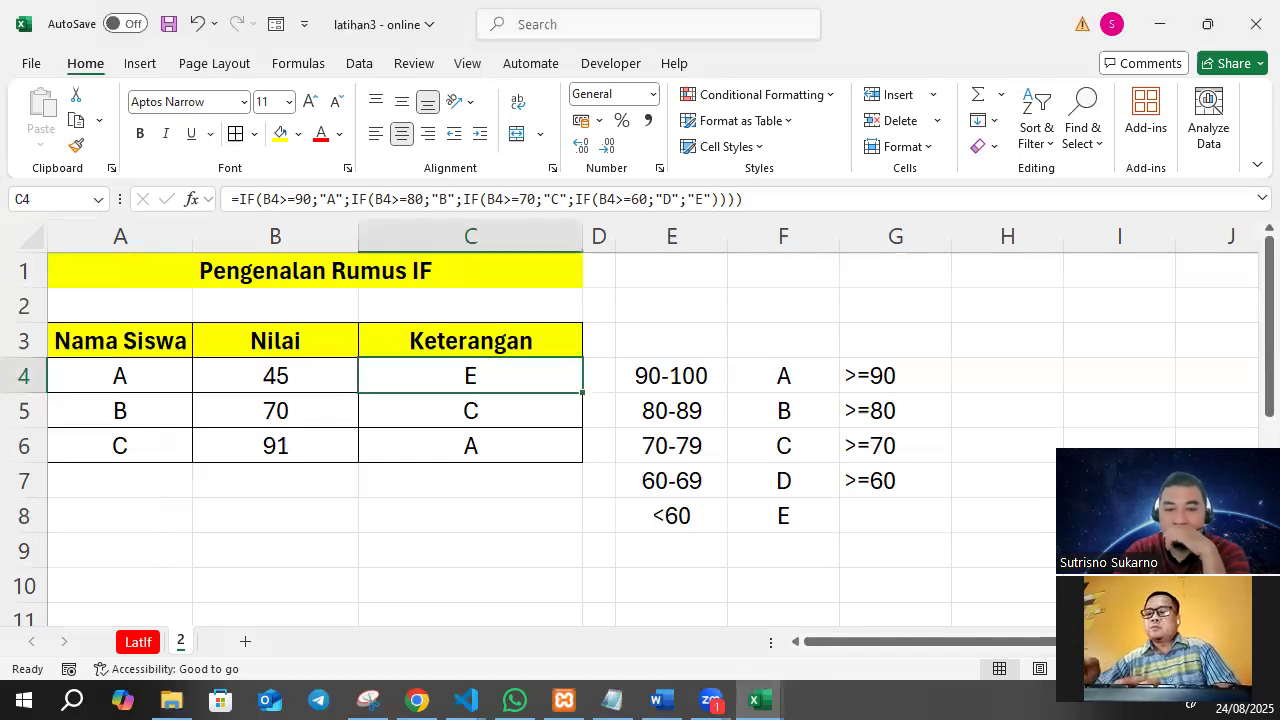
Switch to the Chrome window.
{"action": "key", "text": "alt+Tab"}
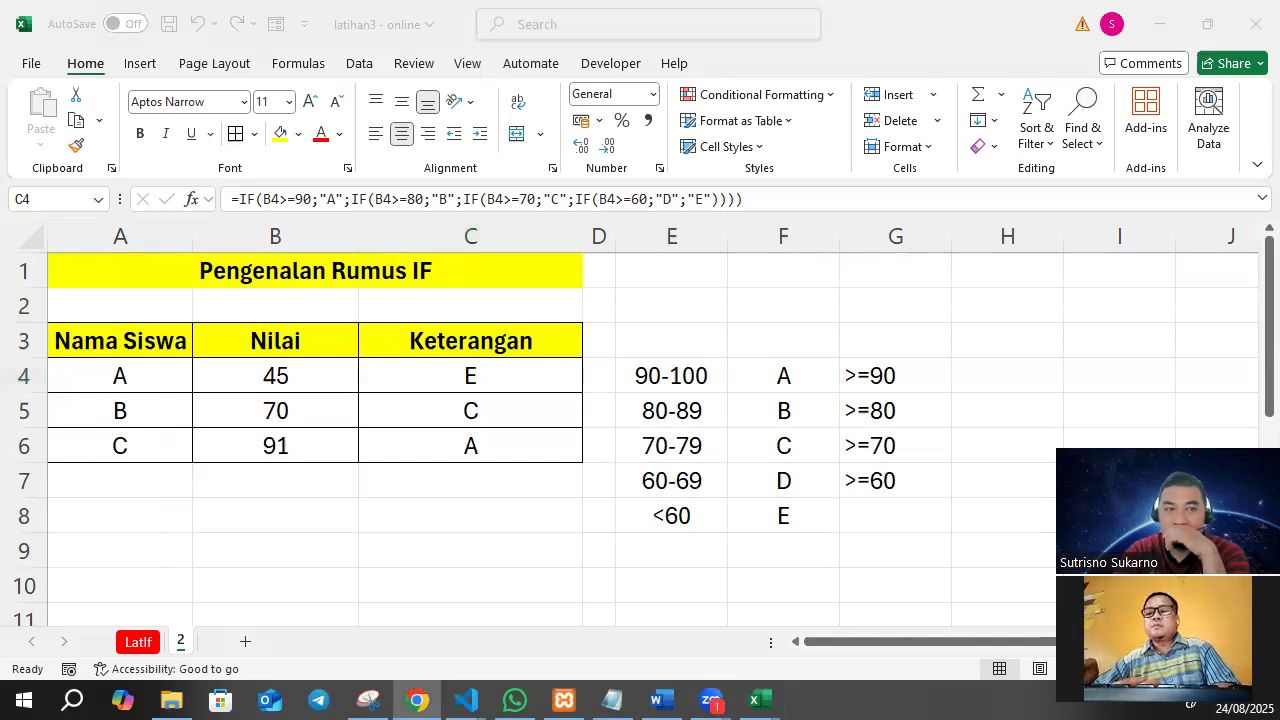
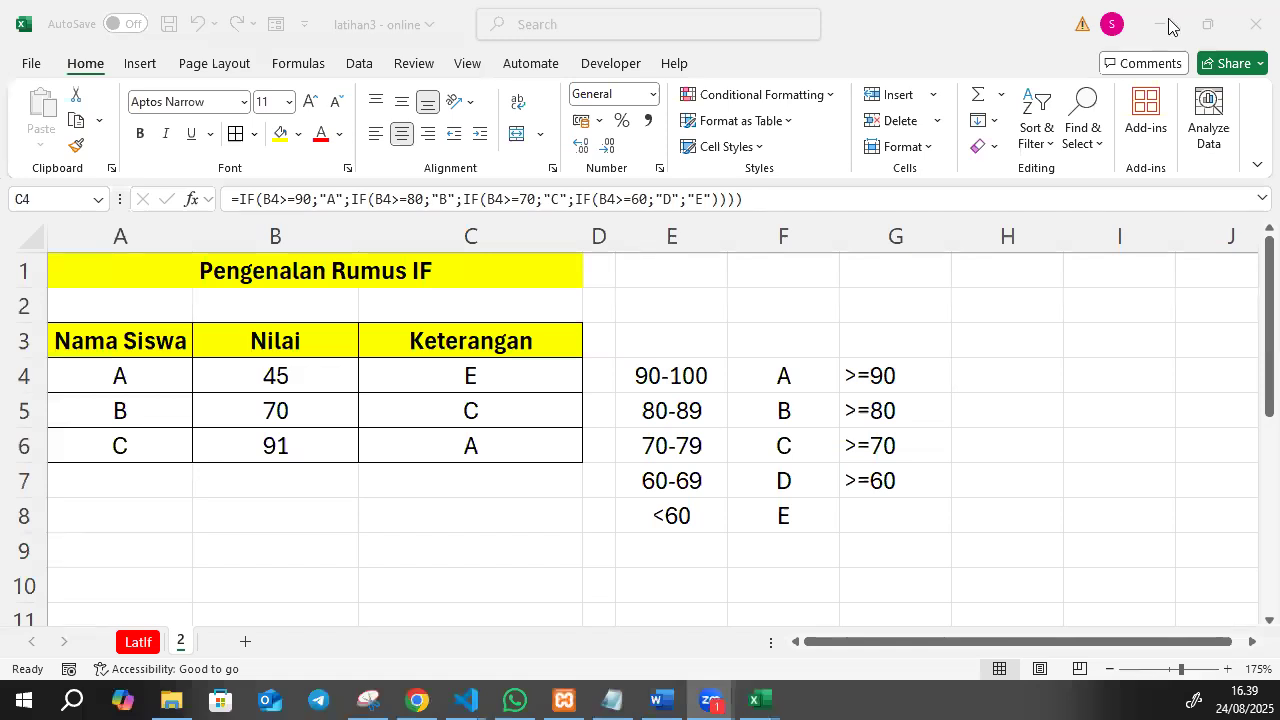
{"action": "left_click", "coordinate": [502, 434]}
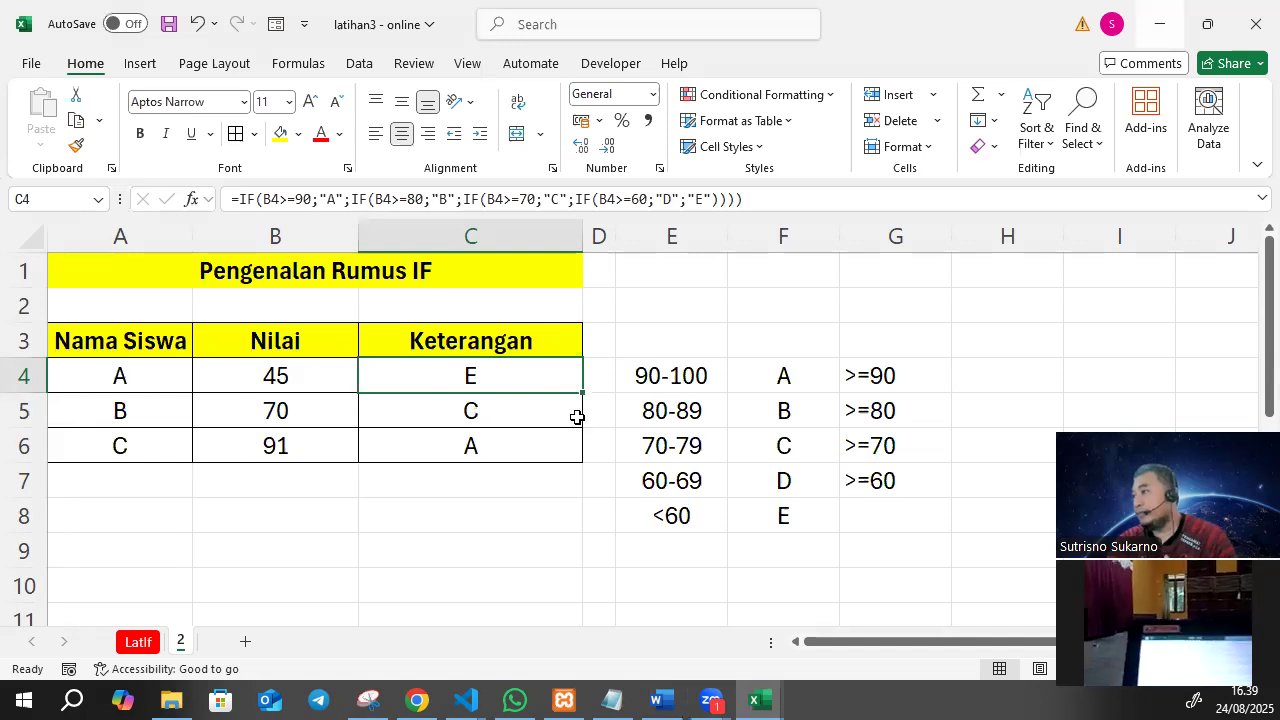
{"action": "left_click", "coordinate": [849, 362]}
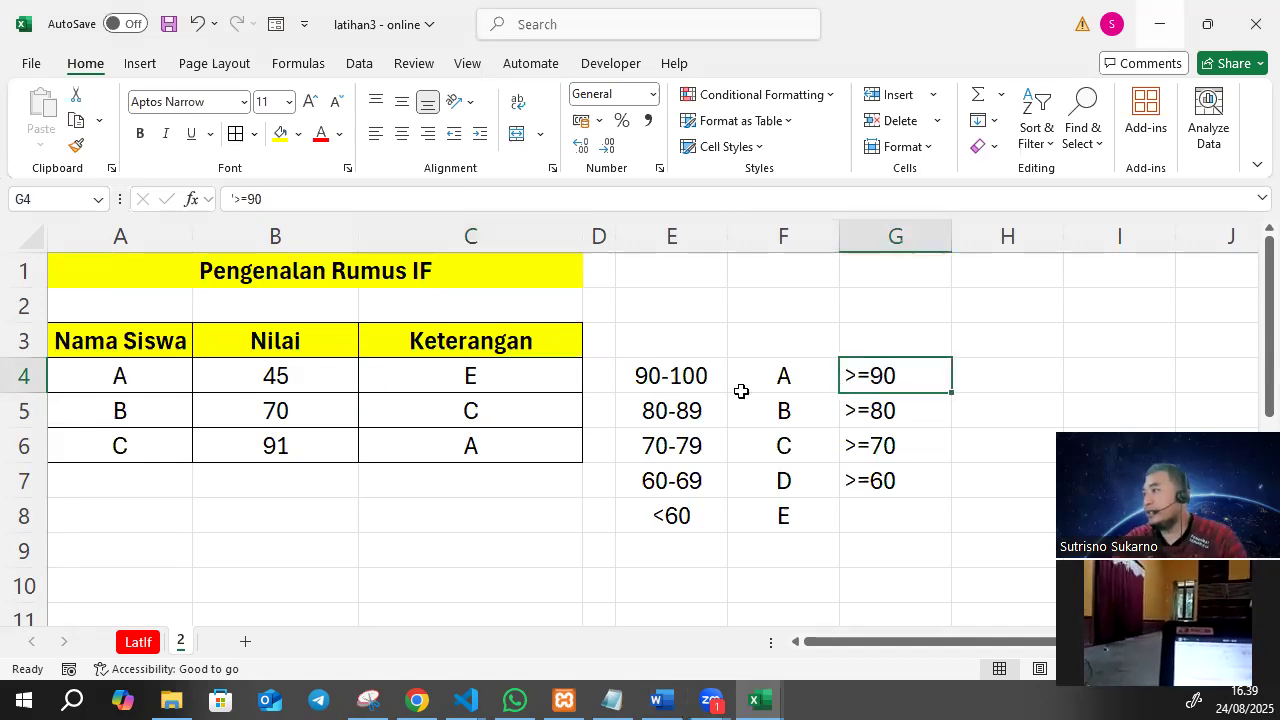
{"action": "left_click", "coordinate": [678, 376]}
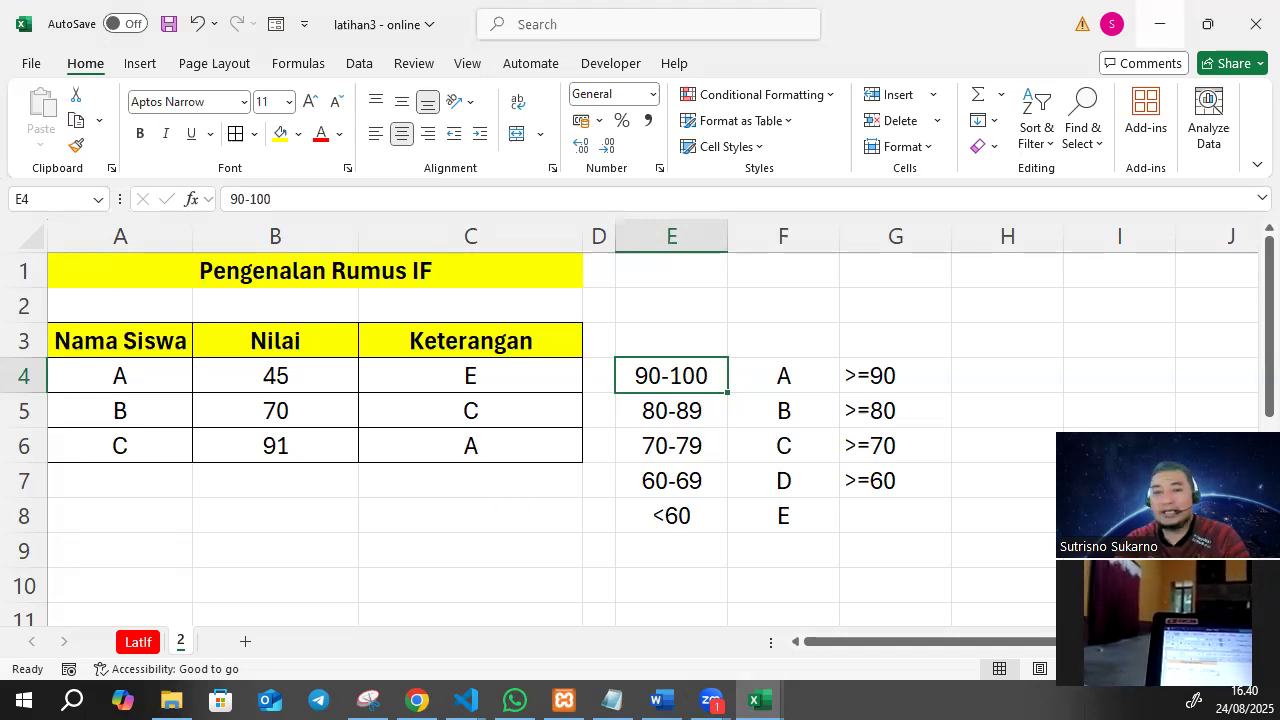
{"action": "left_click", "coordinate": [417, 700]}
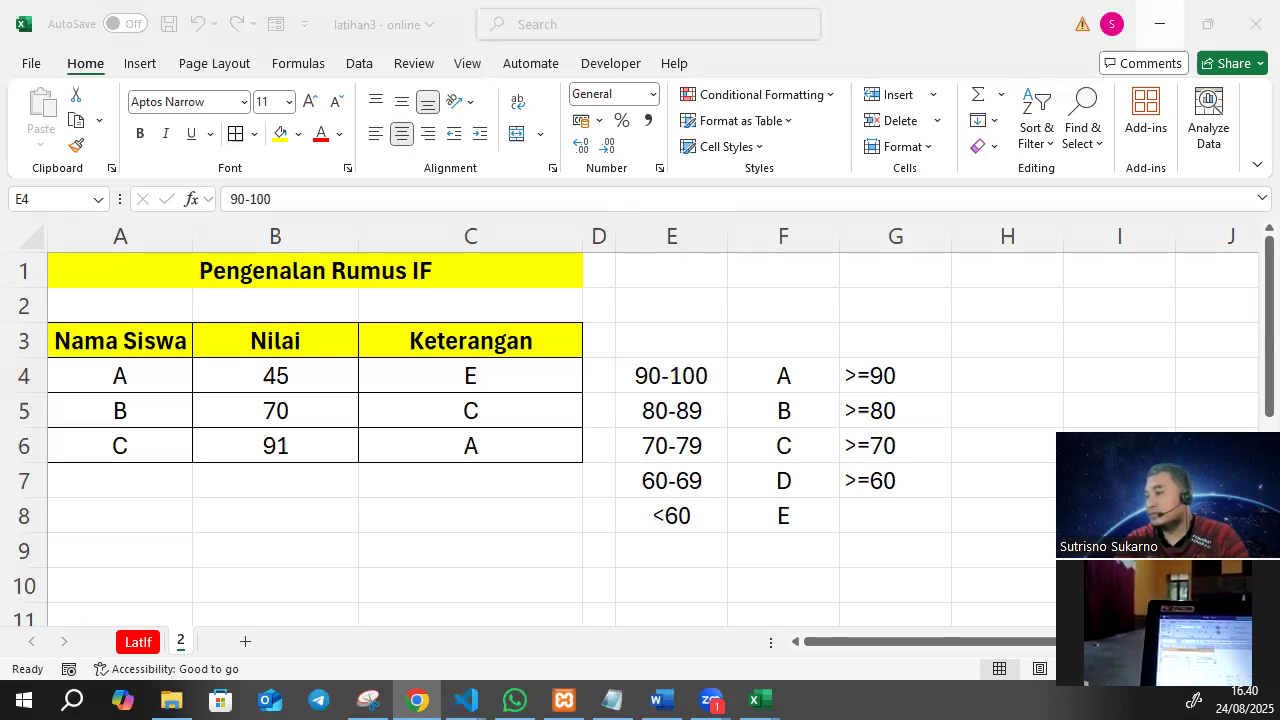
{"action": "left_click", "coordinate": [455, 491]}
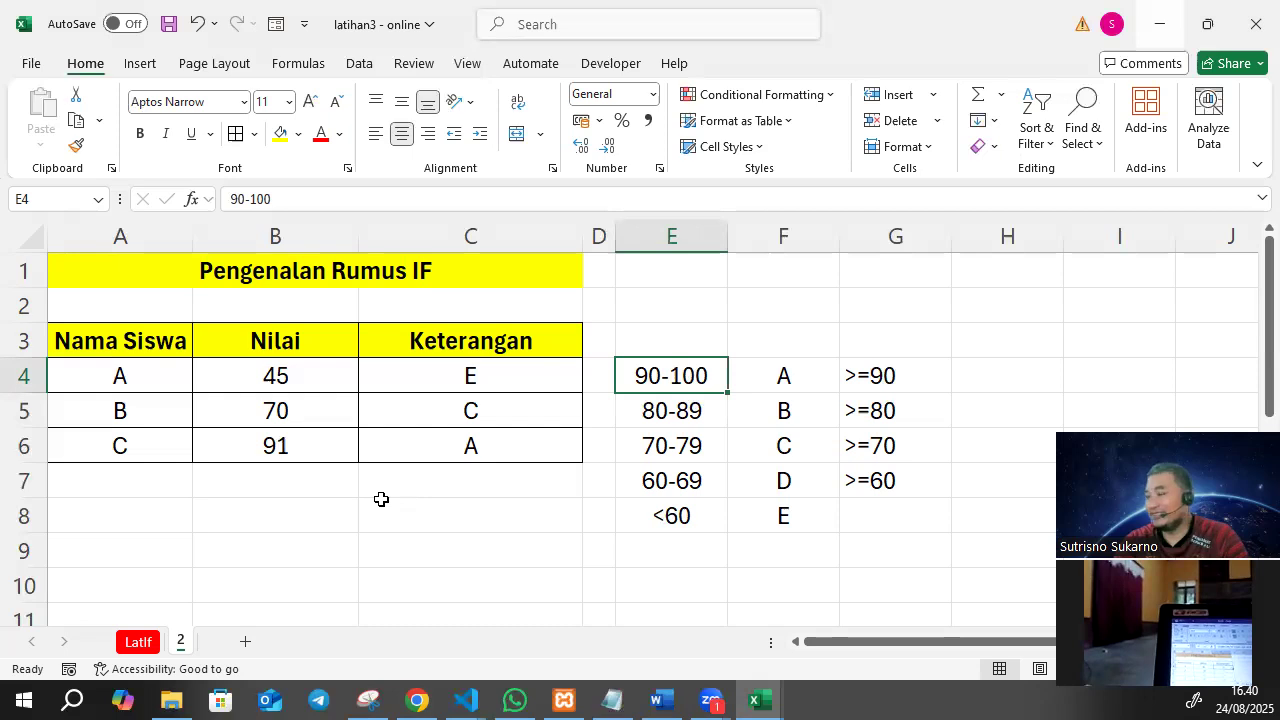
{"action": "left_click", "coordinate": [1160, 24]}
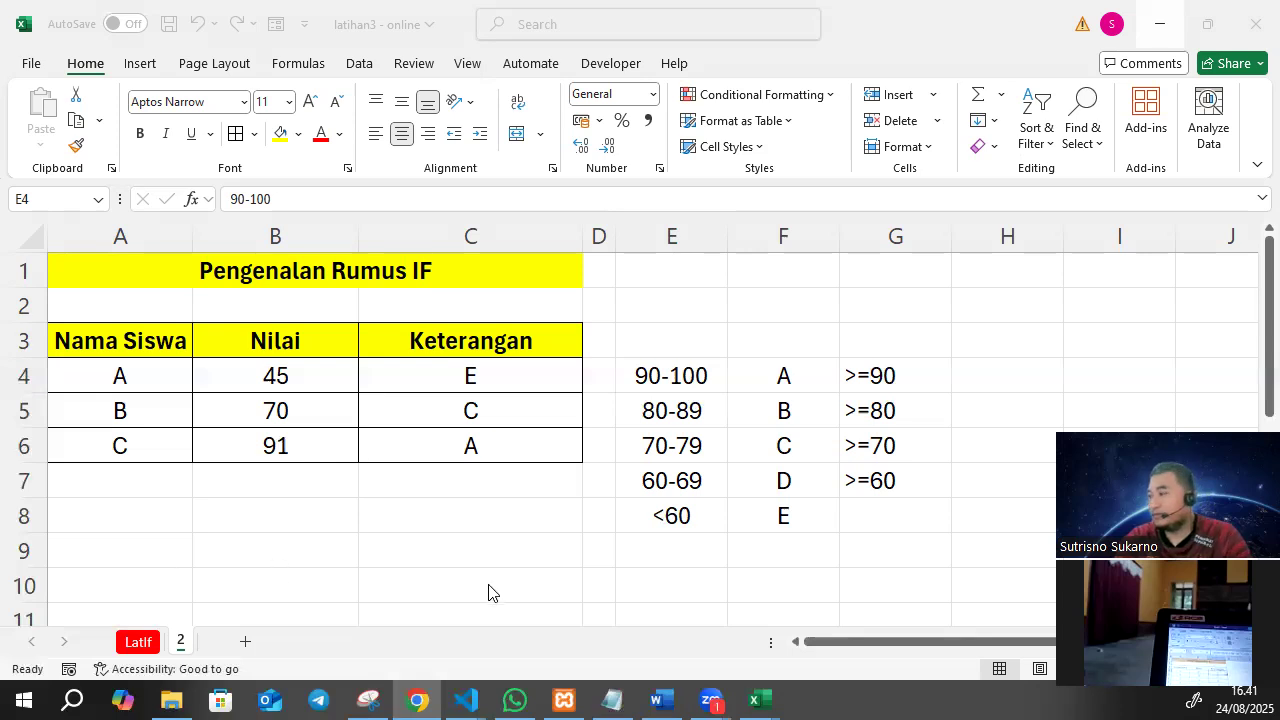
Try entering the nested IF formula in C4 without the quotation marks around grade C.
{"action": "left_click", "coordinate": [505, 368]}
{"action": "left_click", "coordinate": [505, 368]}
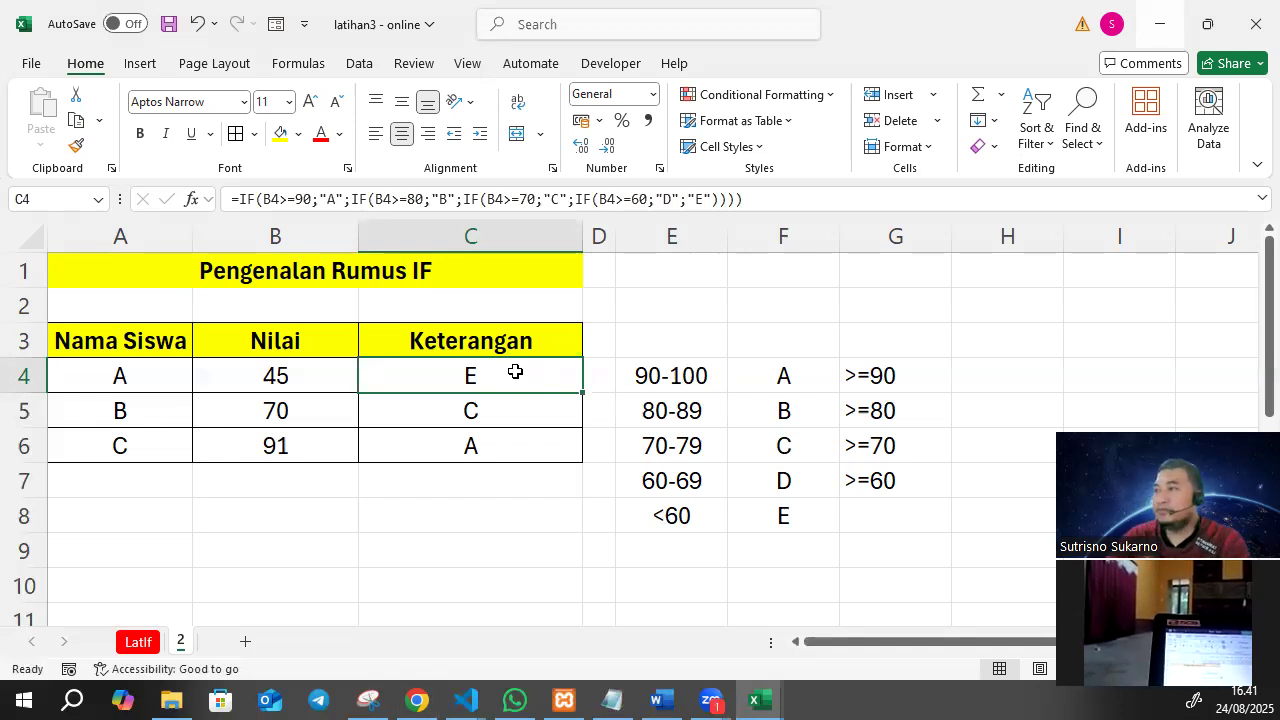
{"action": "left_click", "coordinate": [549, 199]}
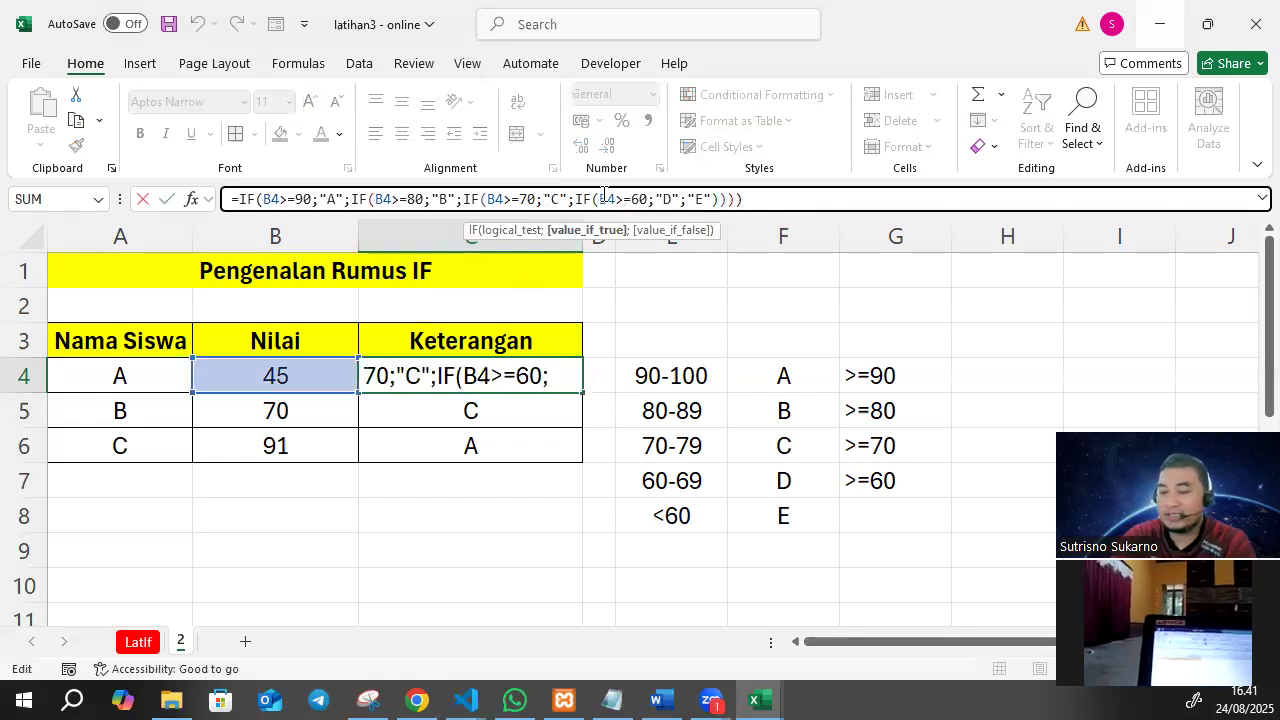
{"action": "key", "text": "BackSpace"}
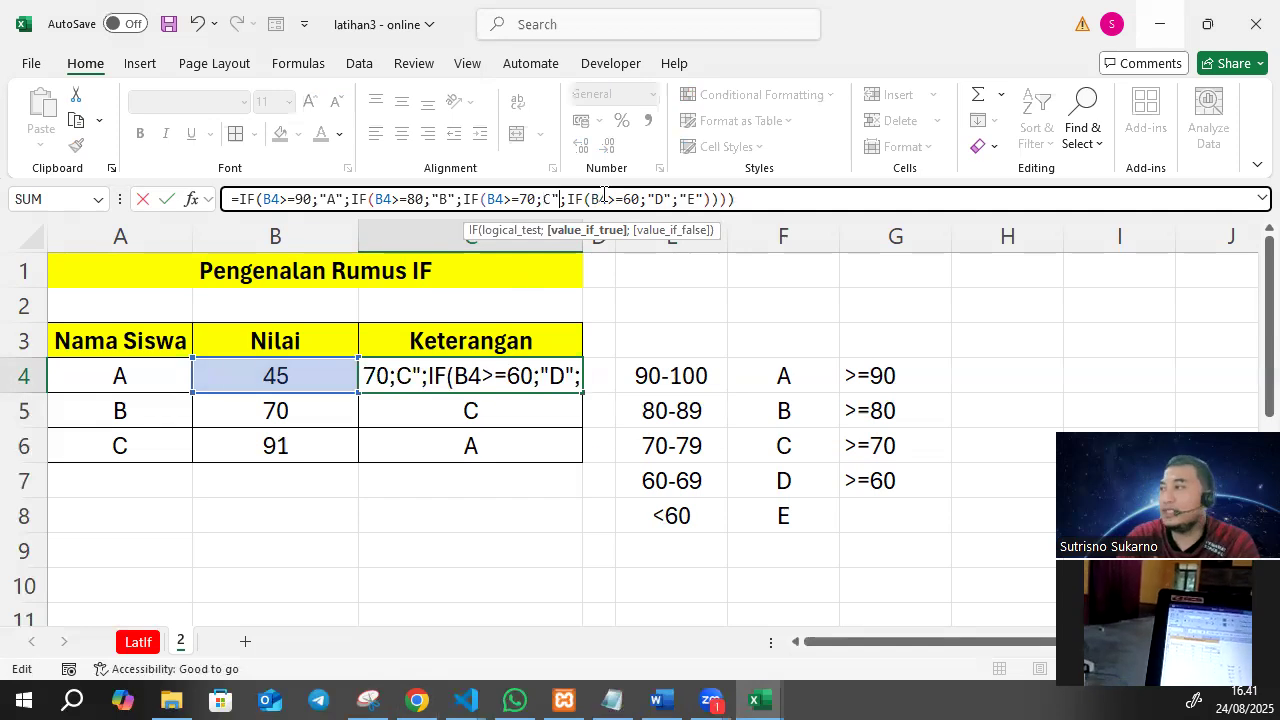
{"action": "key", "text": "BackSpace"}
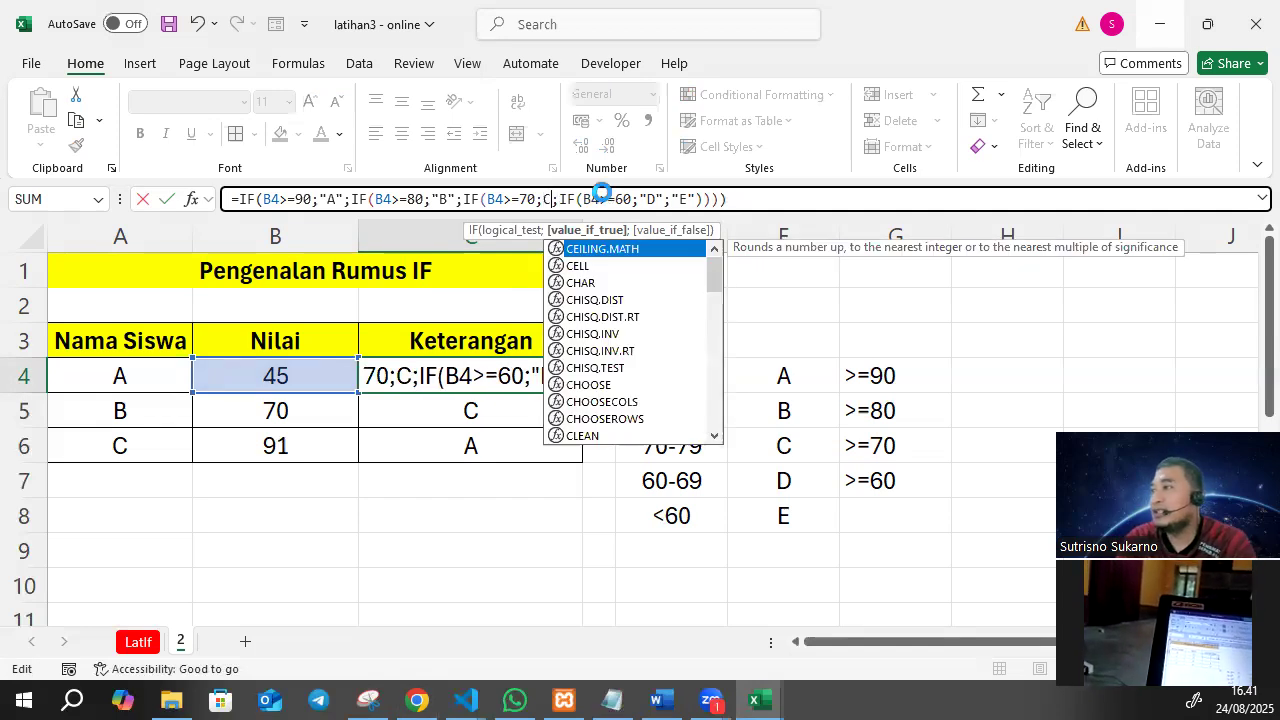
{"action": "key", "text": "Return"}
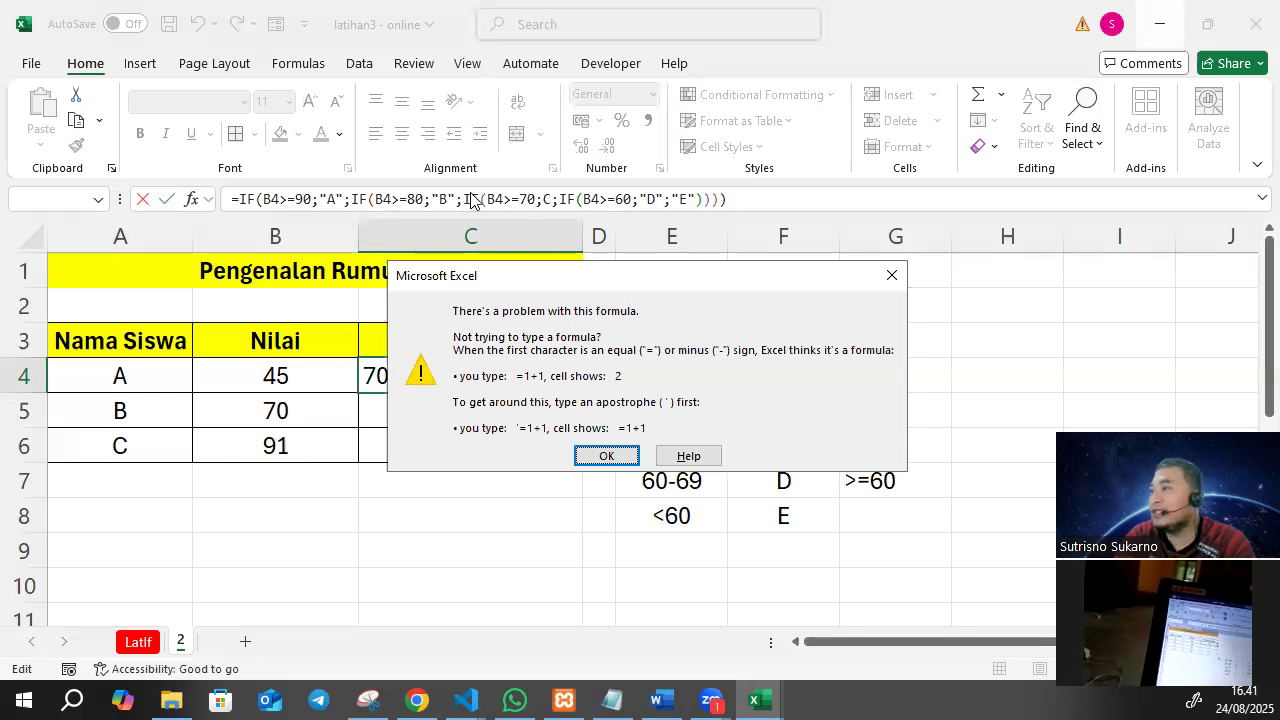
{"action": "left_click", "coordinate": [892, 276]}
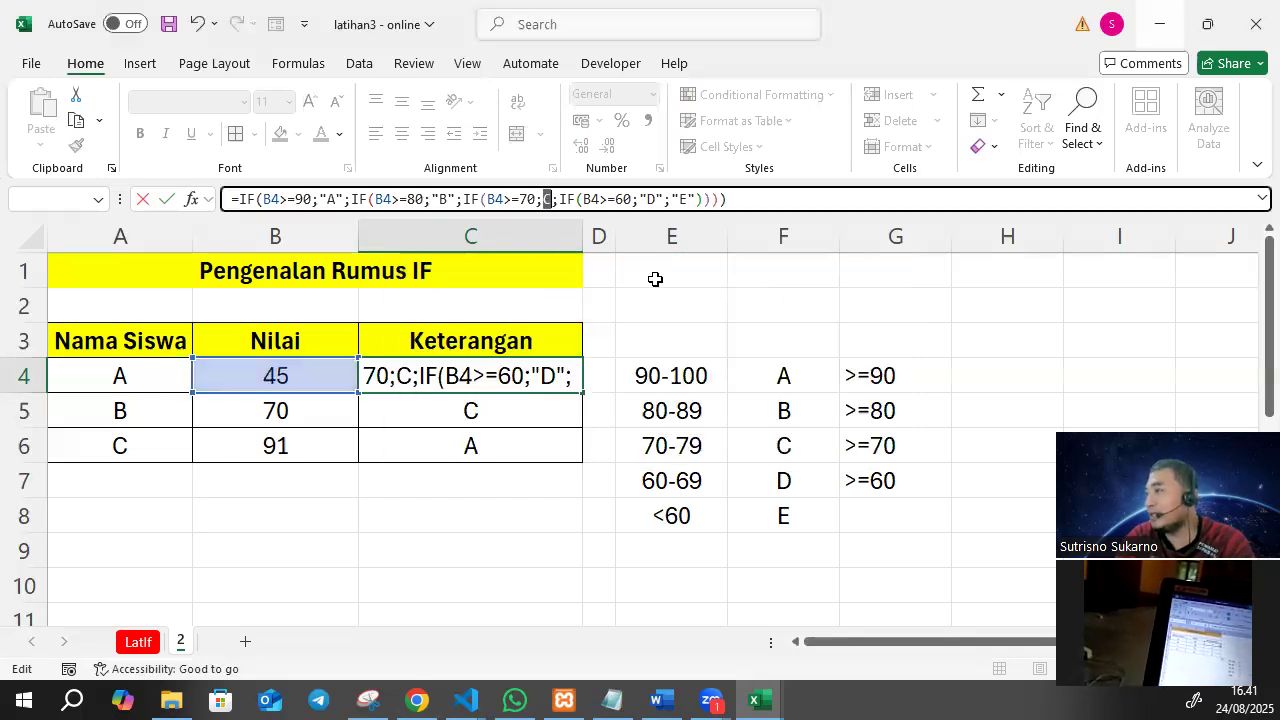
Restore the quotation marks around grade C in the C4 formula and enter it.
{"action": "left_click", "coordinate": [546, 202]}
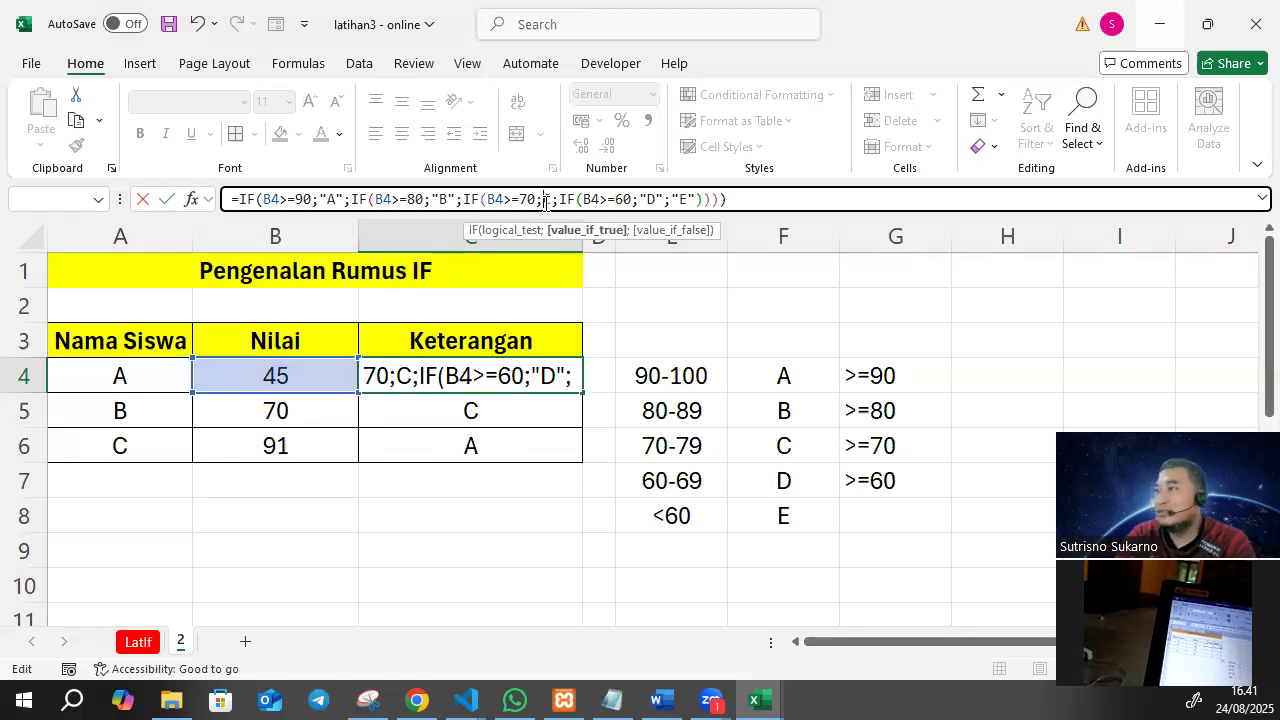
{"action": "type", "text": "\"A"}
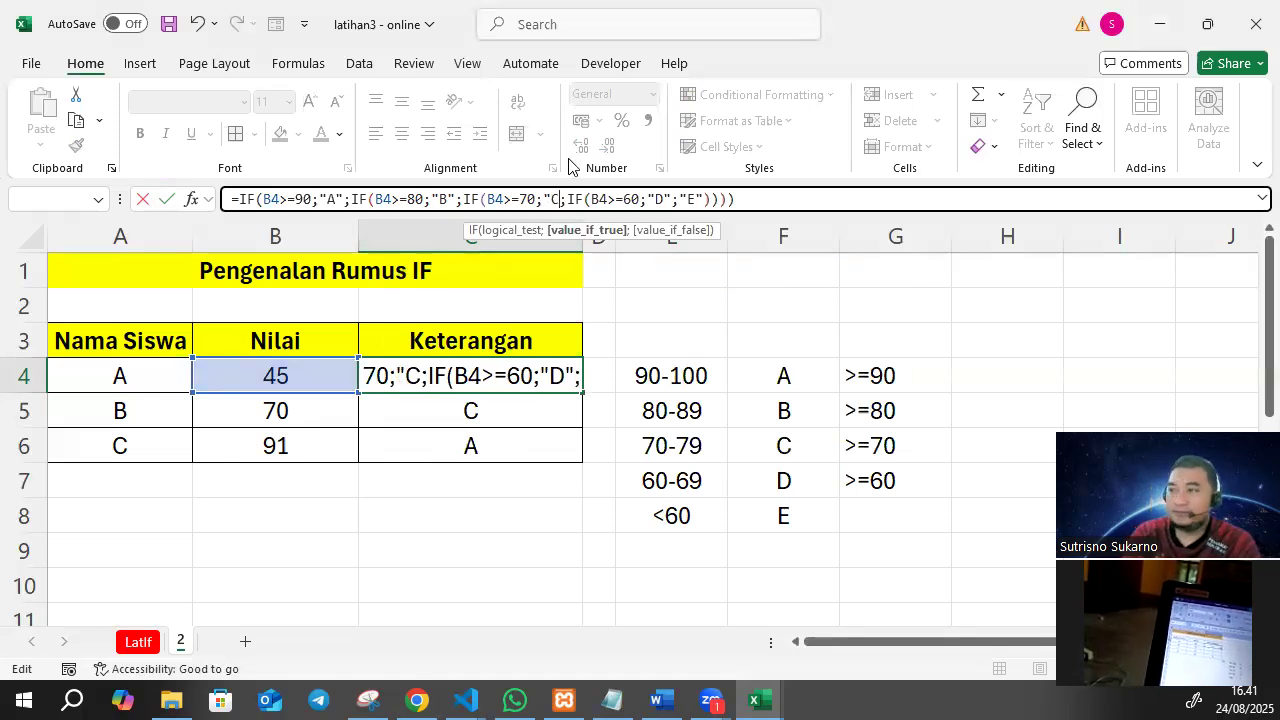
{"action": "type", "text": "\""}
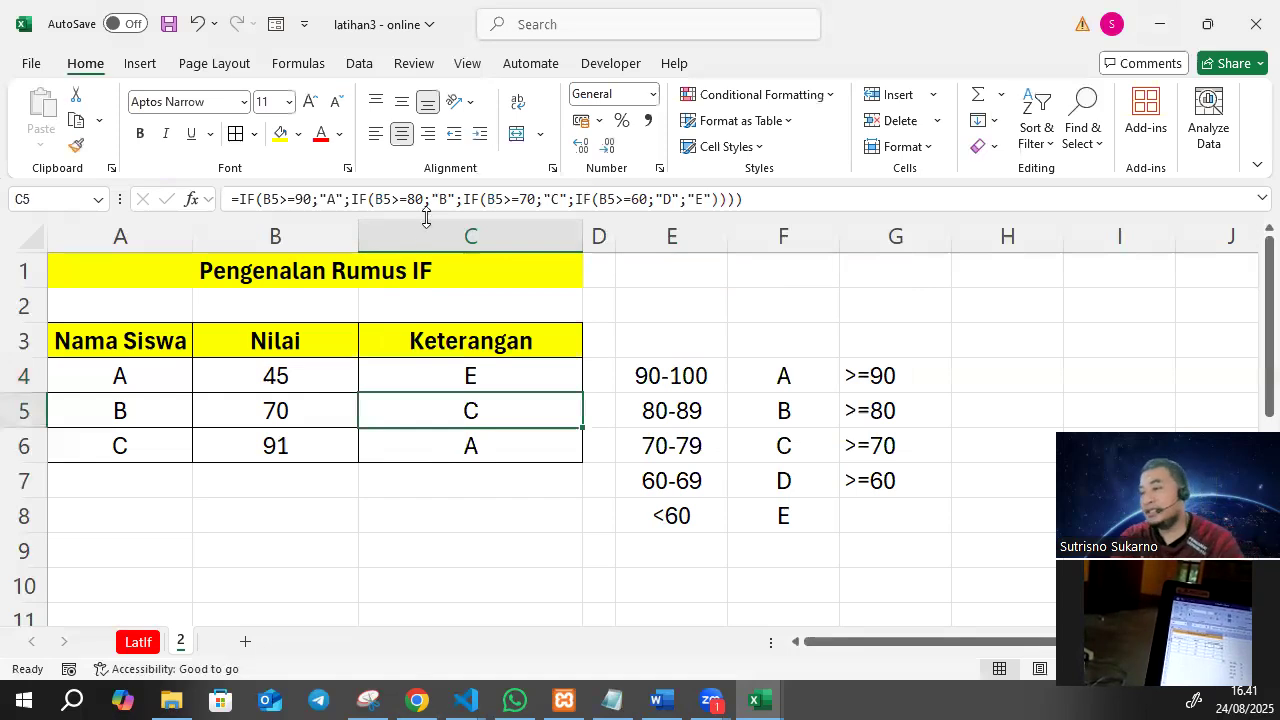
Add a new worksheet after sheet 2 and name it 3.
{"action": "left_click", "coordinate": [245, 646]}
{"action": "double_click", "coordinate": [228, 641]}
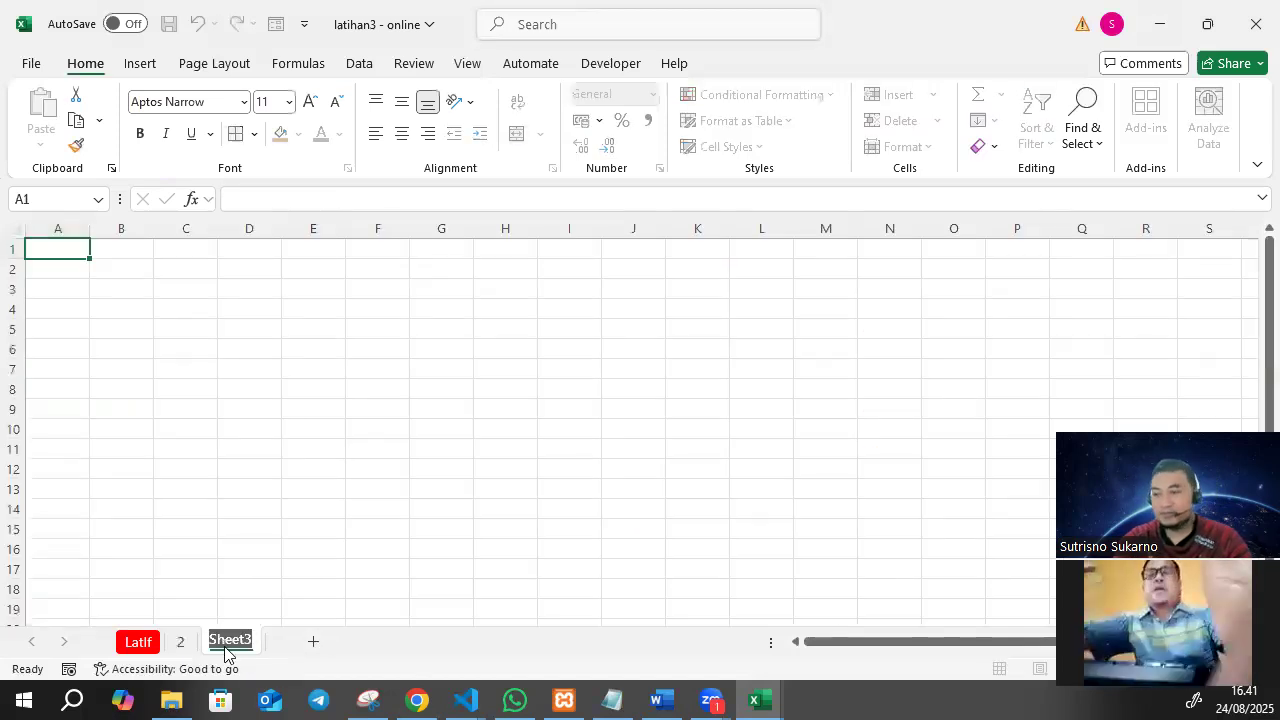
{"action": "type", "text": "3"}
{"action": "key", "text": "Return"}
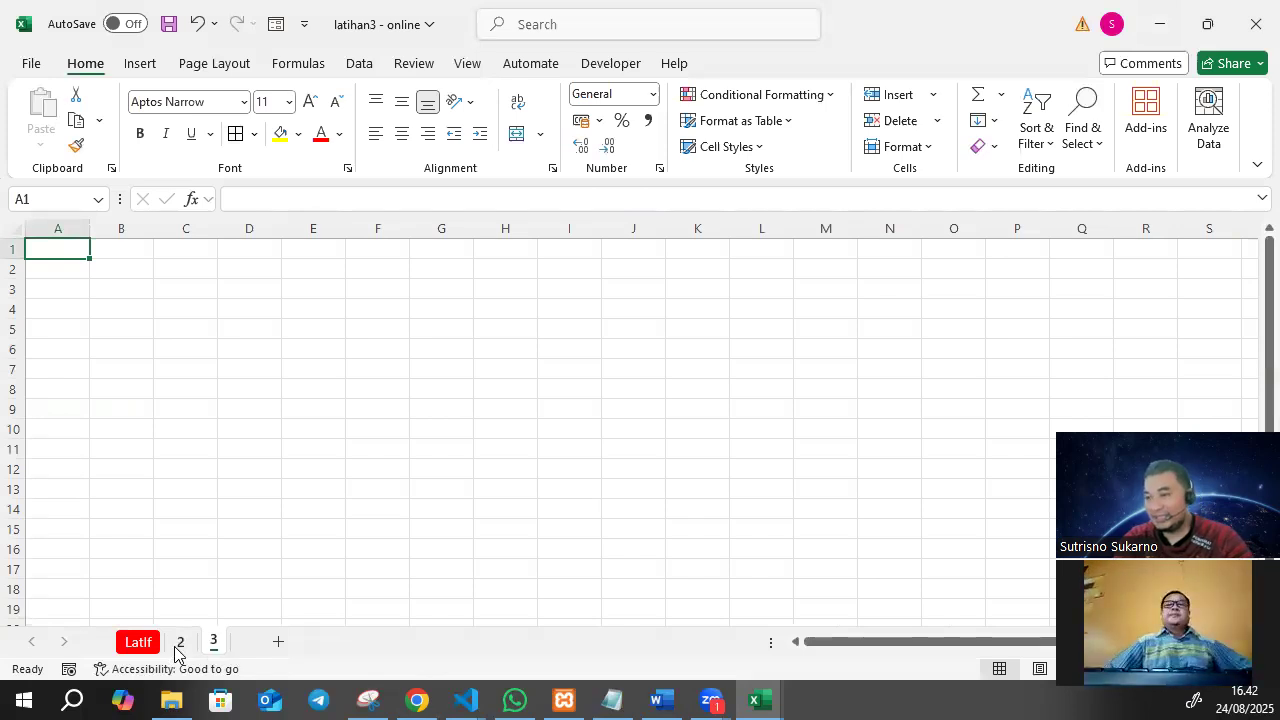
Color the tab of sheet 2 red and the tab of sheet 3 dark blue.
{"action": "right_click", "coordinate": [177, 649]}
{"action": "mouse_move", "coordinate": [277, 512]}
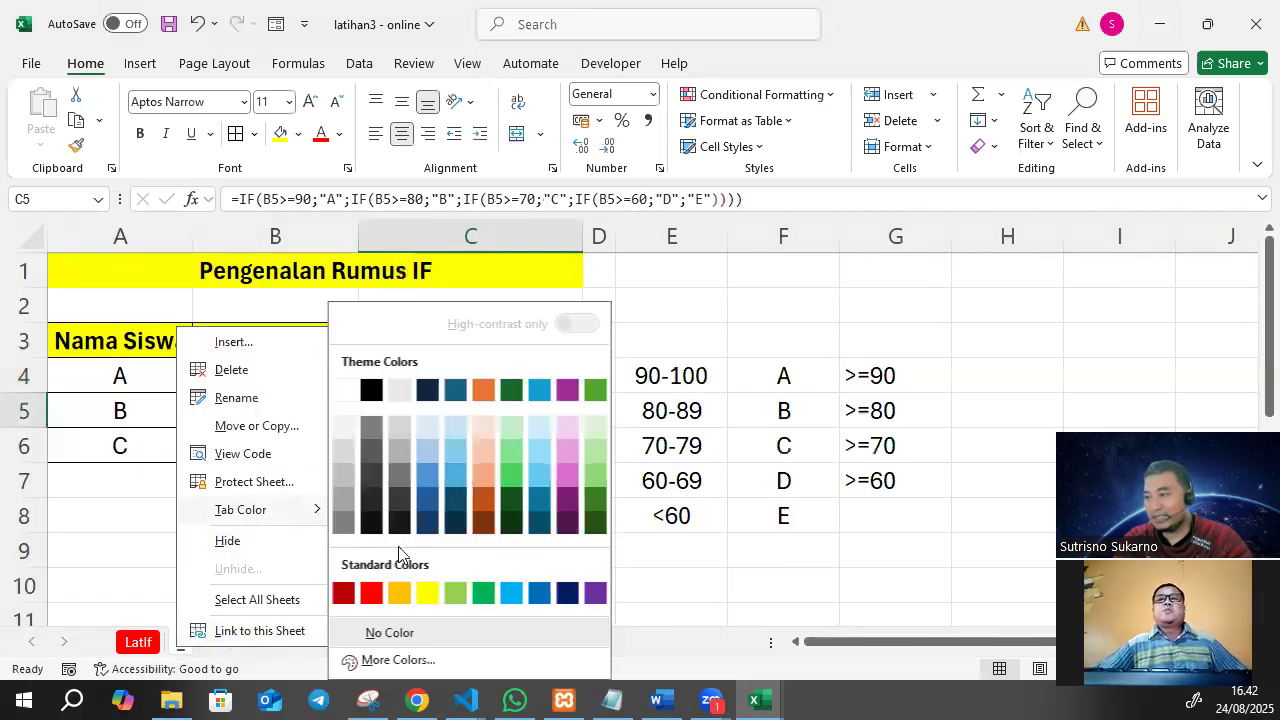
{"action": "left_click", "coordinate": [378, 590]}
{"action": "left_click", "coordinate": [211, 647]}
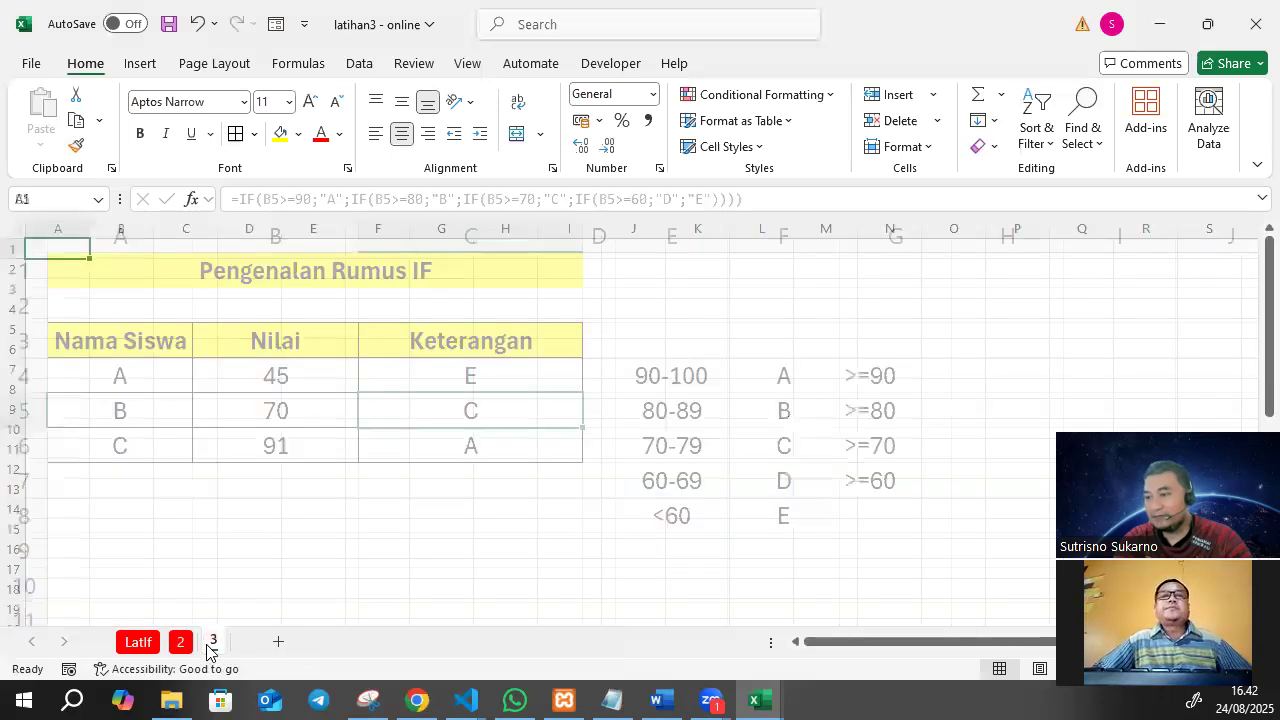
{"action": "right_click", "coordinate": [213, 641]}
{"action": "mouse_move", "coordinate": [346, 509]}
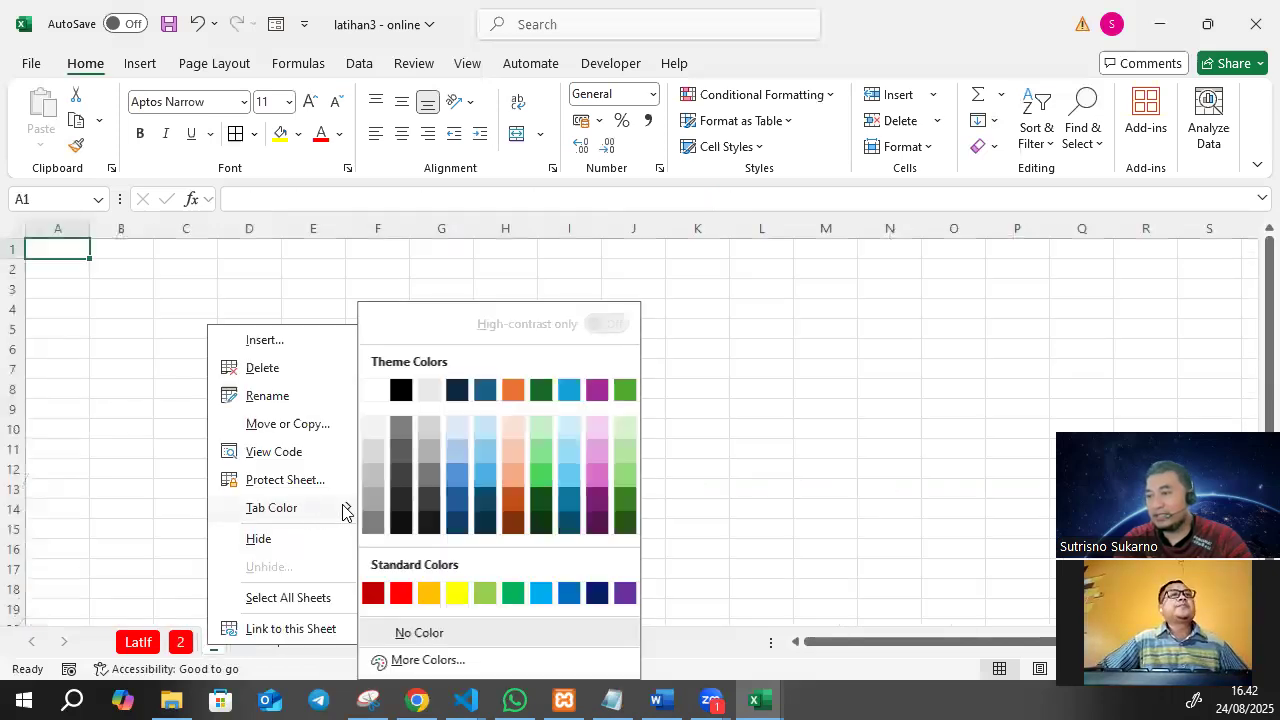
{"action": "left_click", "coordinate": [457, 523]}
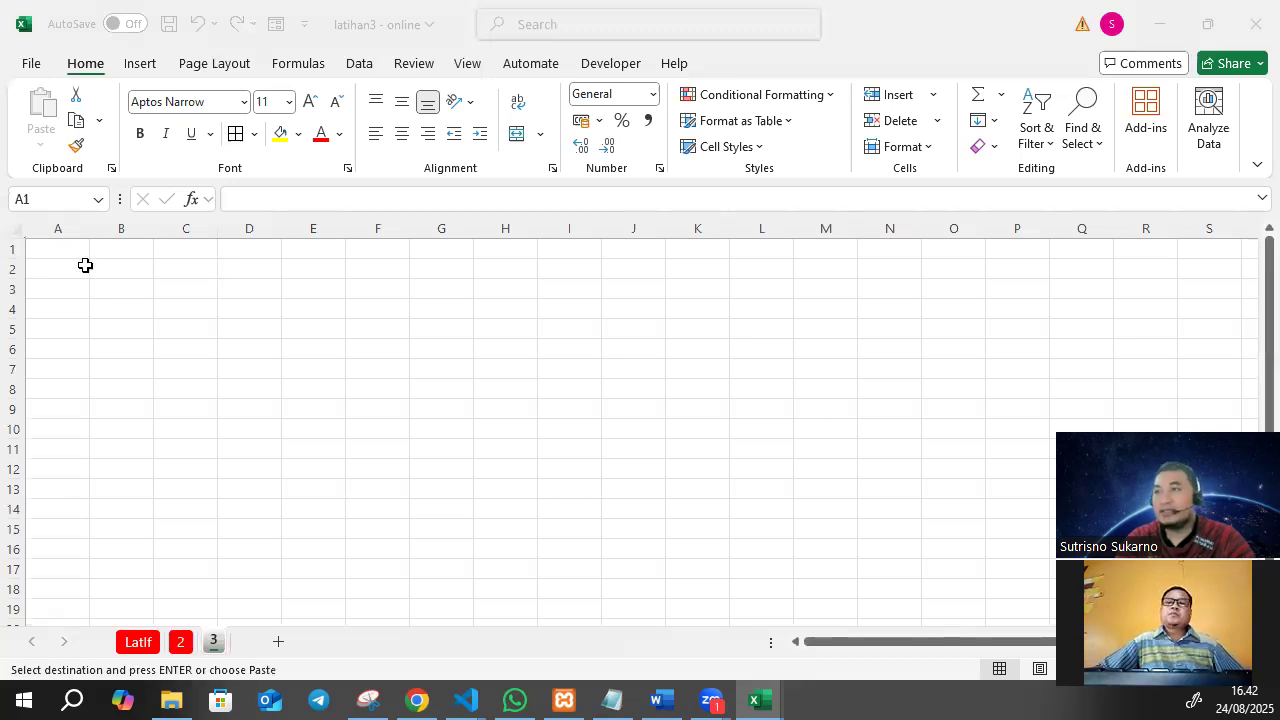
Paste the copied book-loan exercise, with its table and filling rules, into sheet 3 starting at cell A1.
{"action": "left_click", "coordinate": [55, 259]}
{"action": "key", "text": "ctrl+v"}
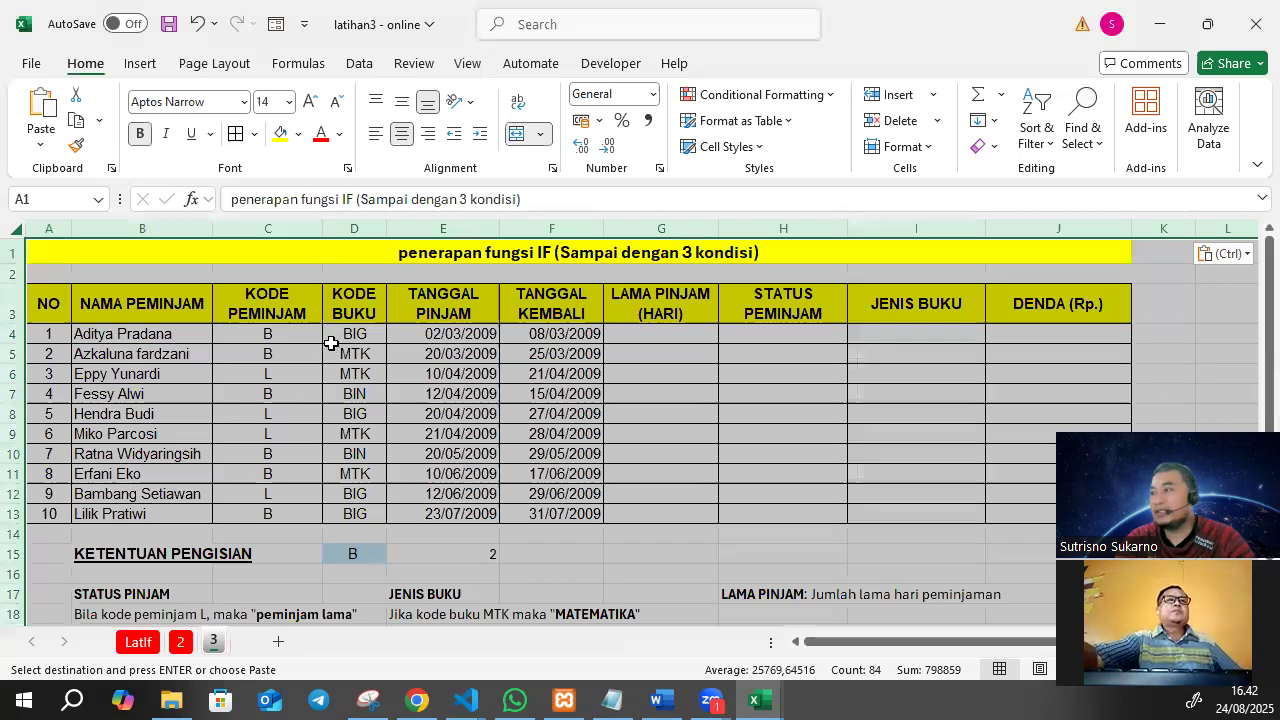
{"action": "left_click", "coordinate": [310, 328]}
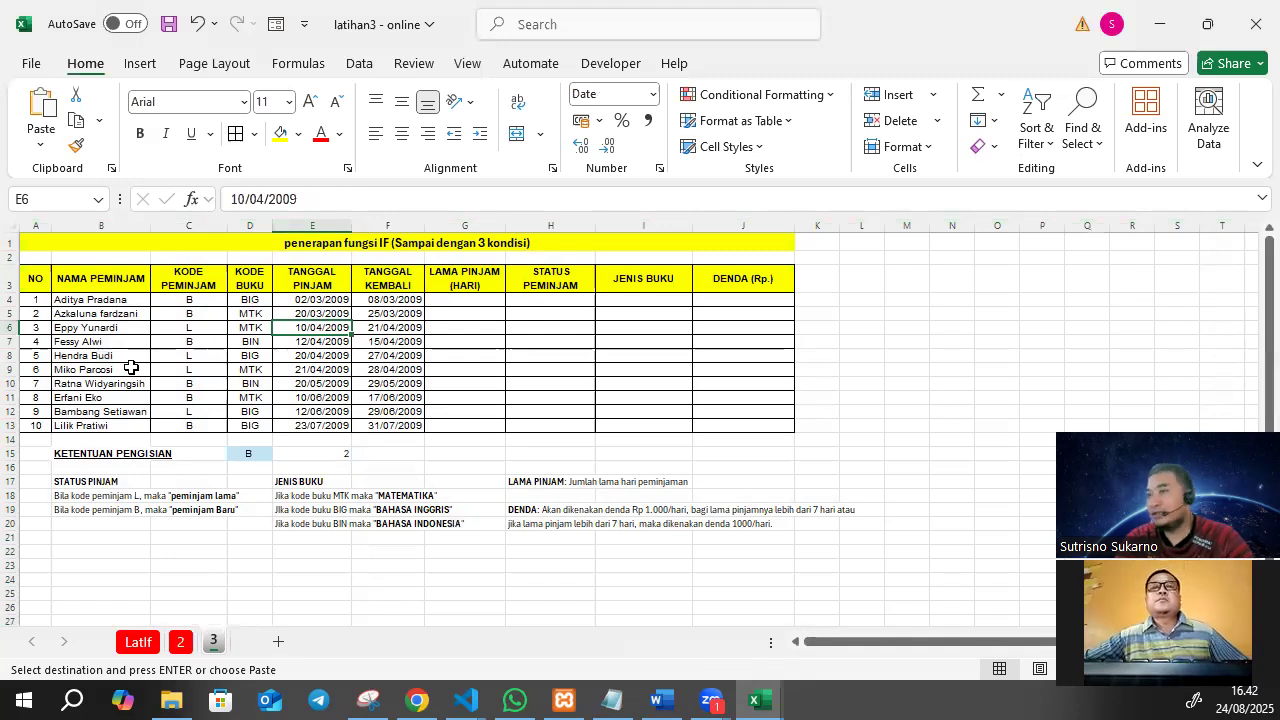
{"action": "left_click_drag", "start_coordinate": [35, 301], "coordinate": [730, 334]}
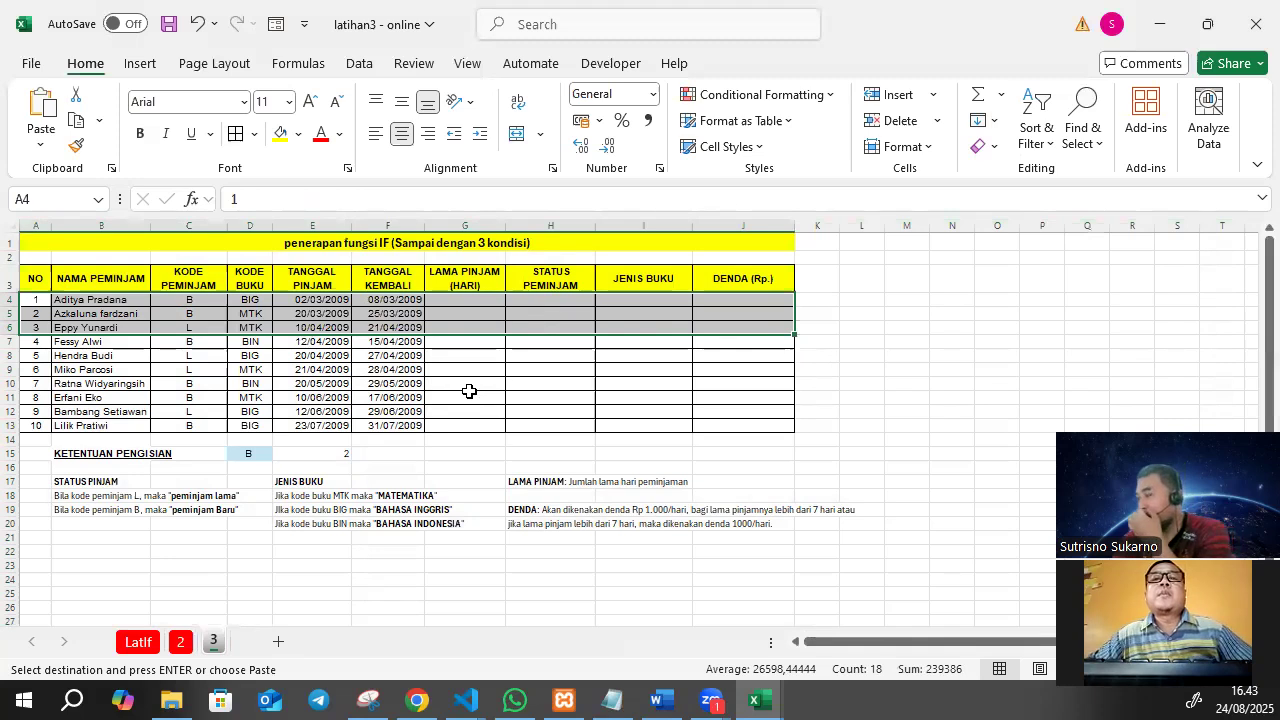
{"action": "left_click", "coordinate": [446, 410]}
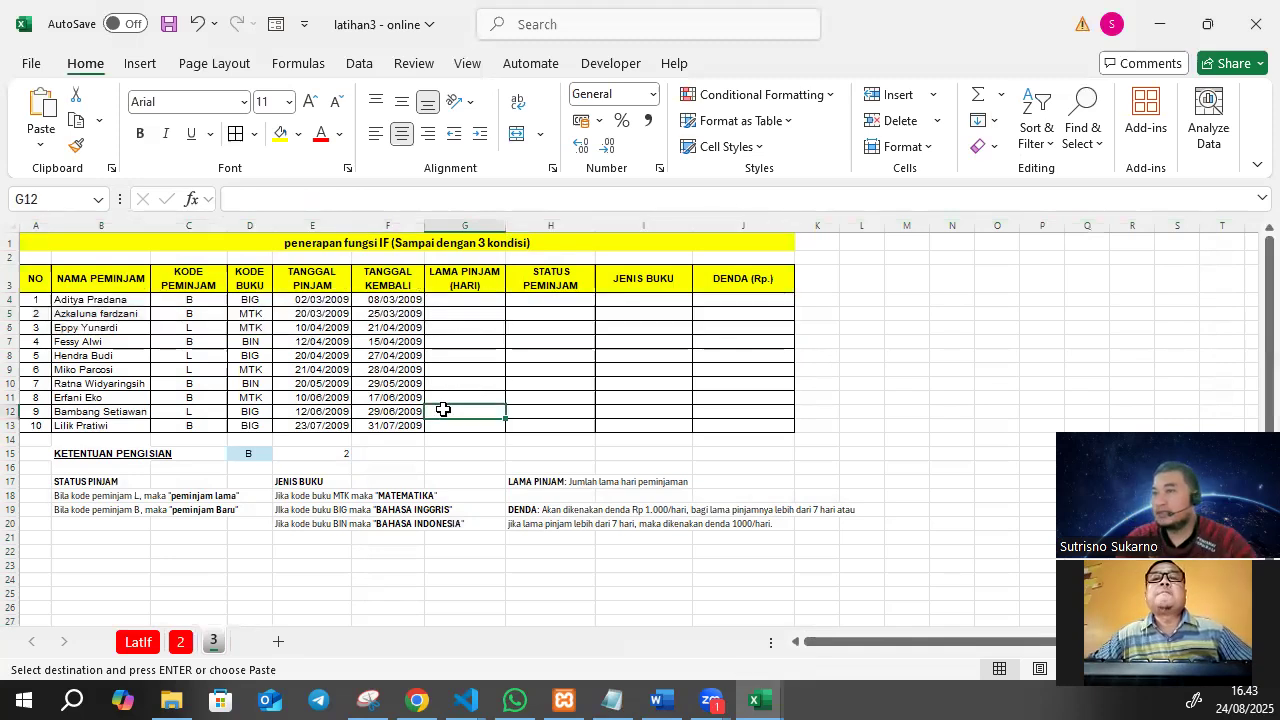
{"action": "left_click", "coordinate": [311, 245]}
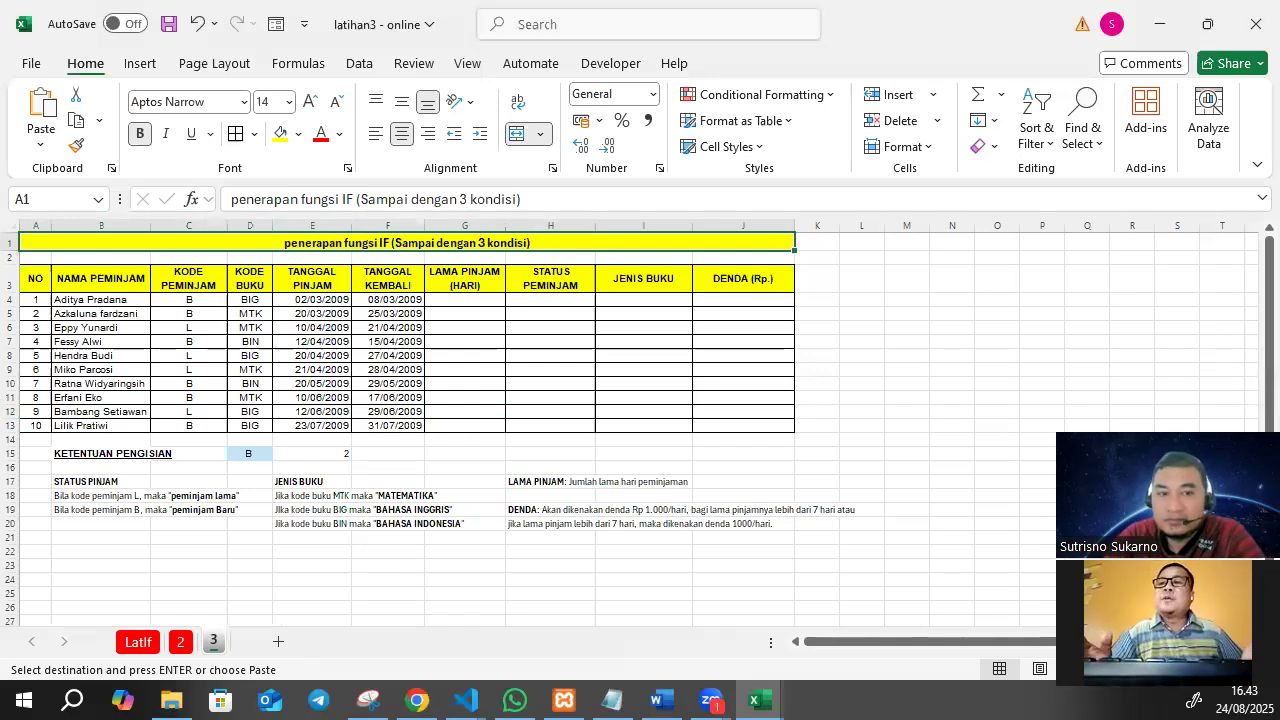
{"action": "key", "text": "alt+Tab"}
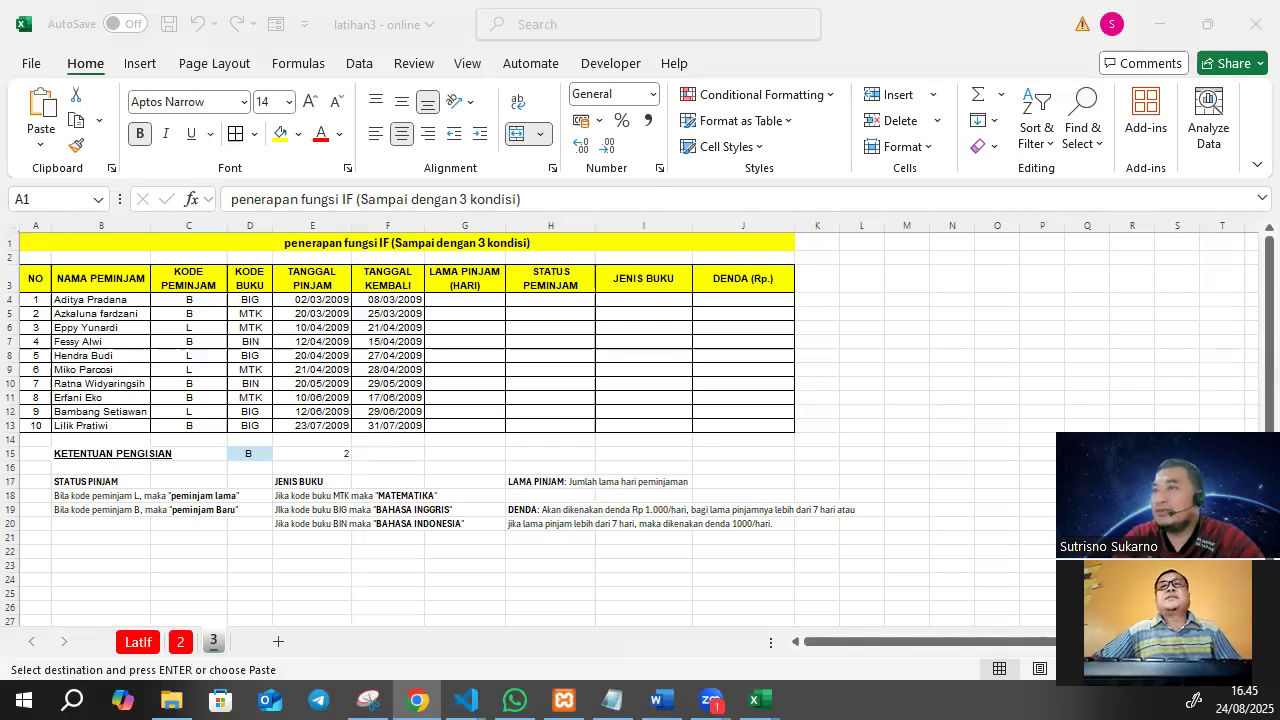
{"action": "left_click", "coordinate": [142, 64]}
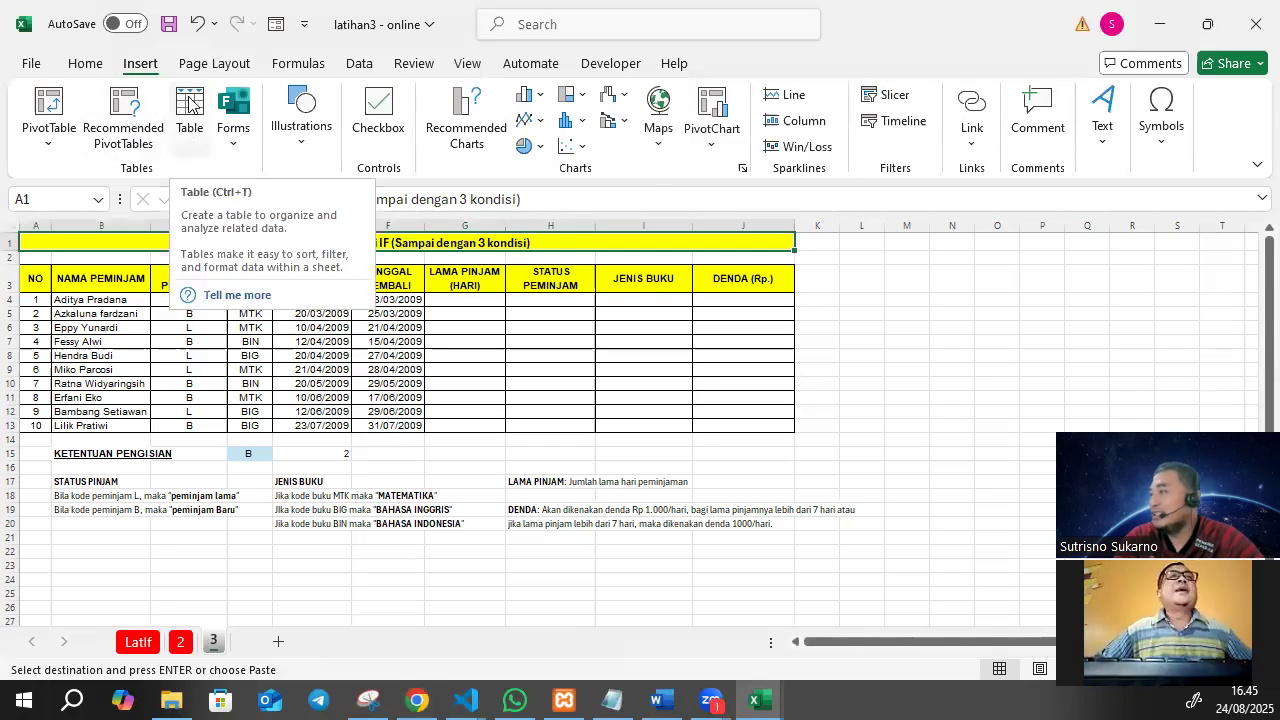
{"action": "left_click", "coordinate": [330, 411]}
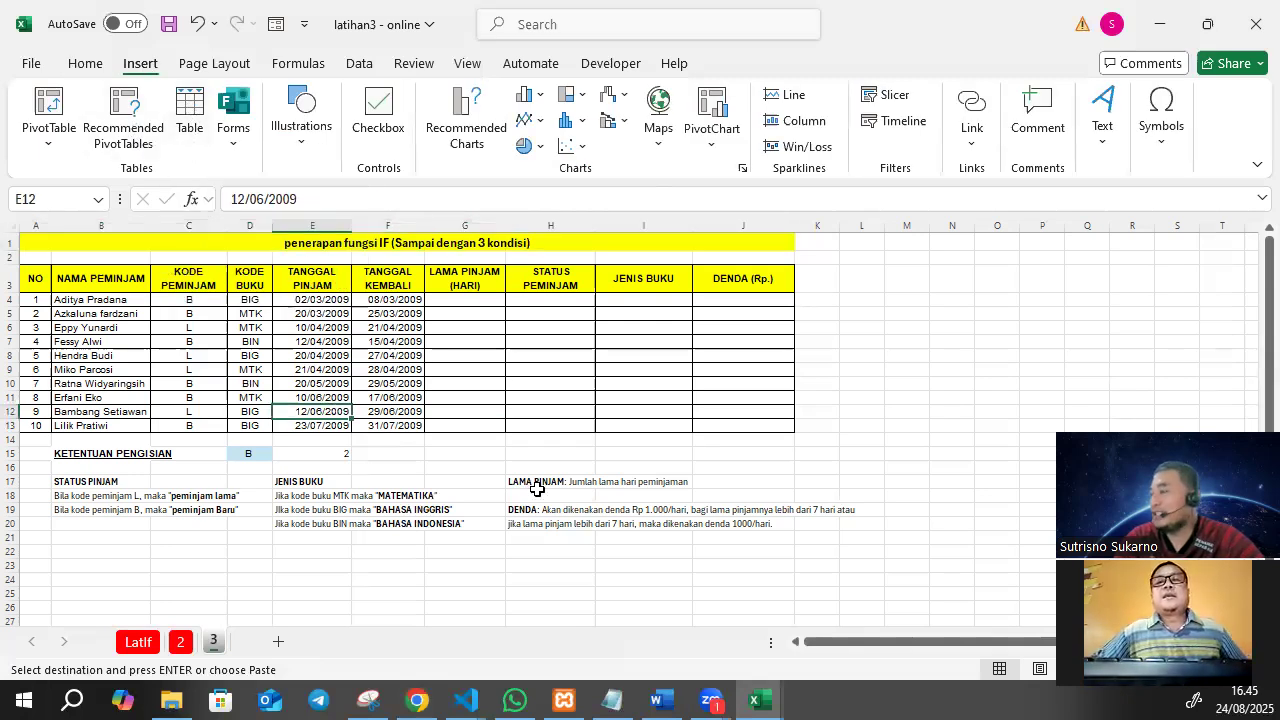
{"action": "left_click", "coordinate": [356, 568]}
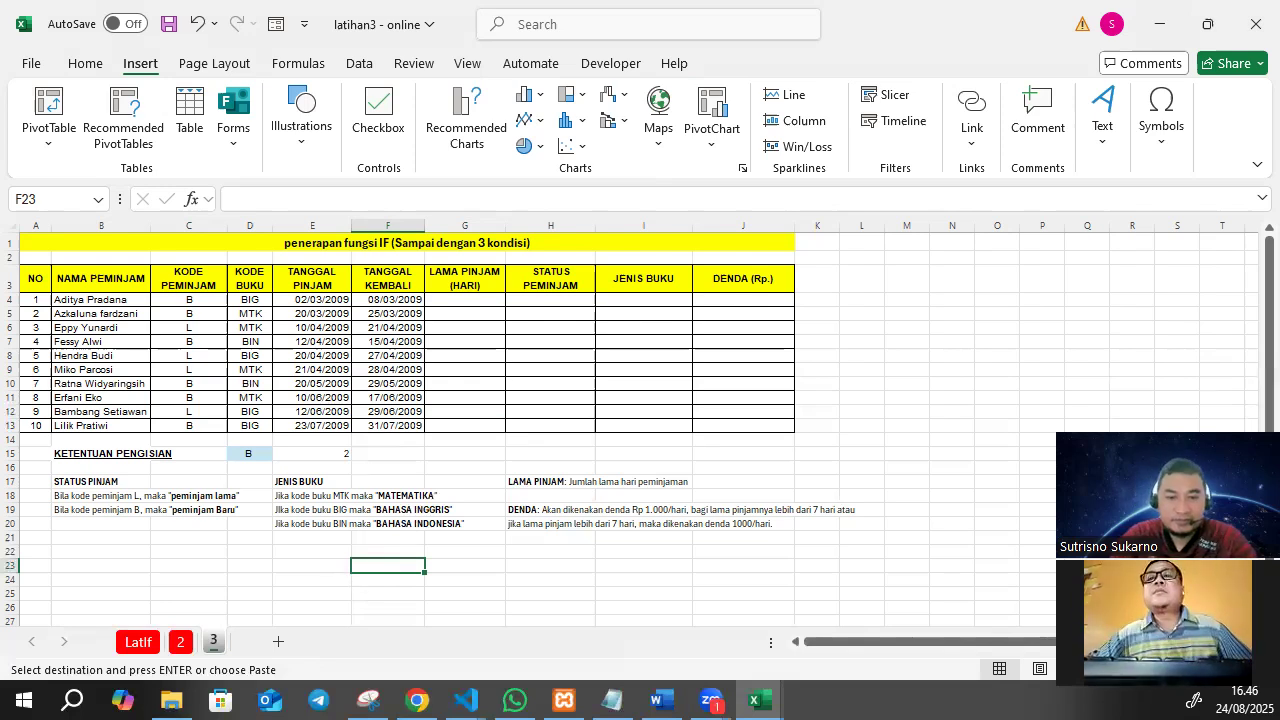
{"action": "key", "text": "alt+Tab"}
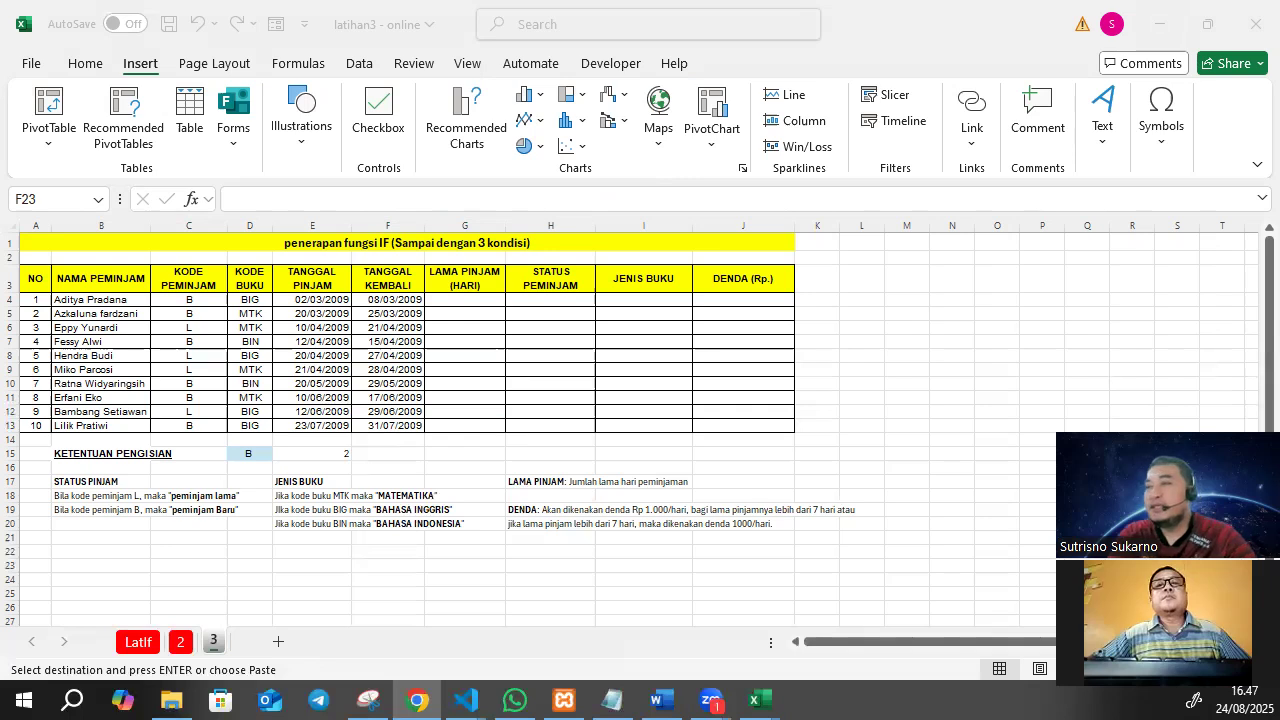
{"action": "left_click", "coordinate": [507, 302]}
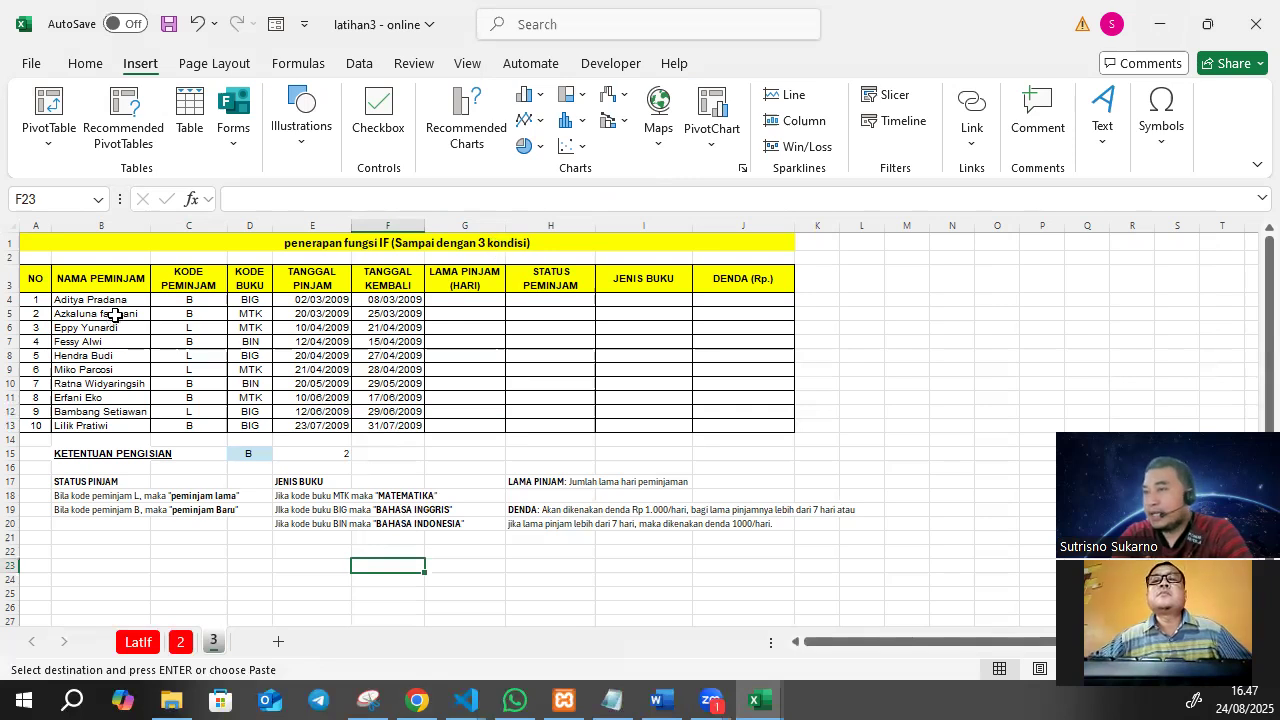
Review the first record's borrower code, book code, loan date and return date in row 4.
{"action": "left_click", "coordinate": [215, 299]}
{"action": "left_click", "coordinate": [250, 298]}
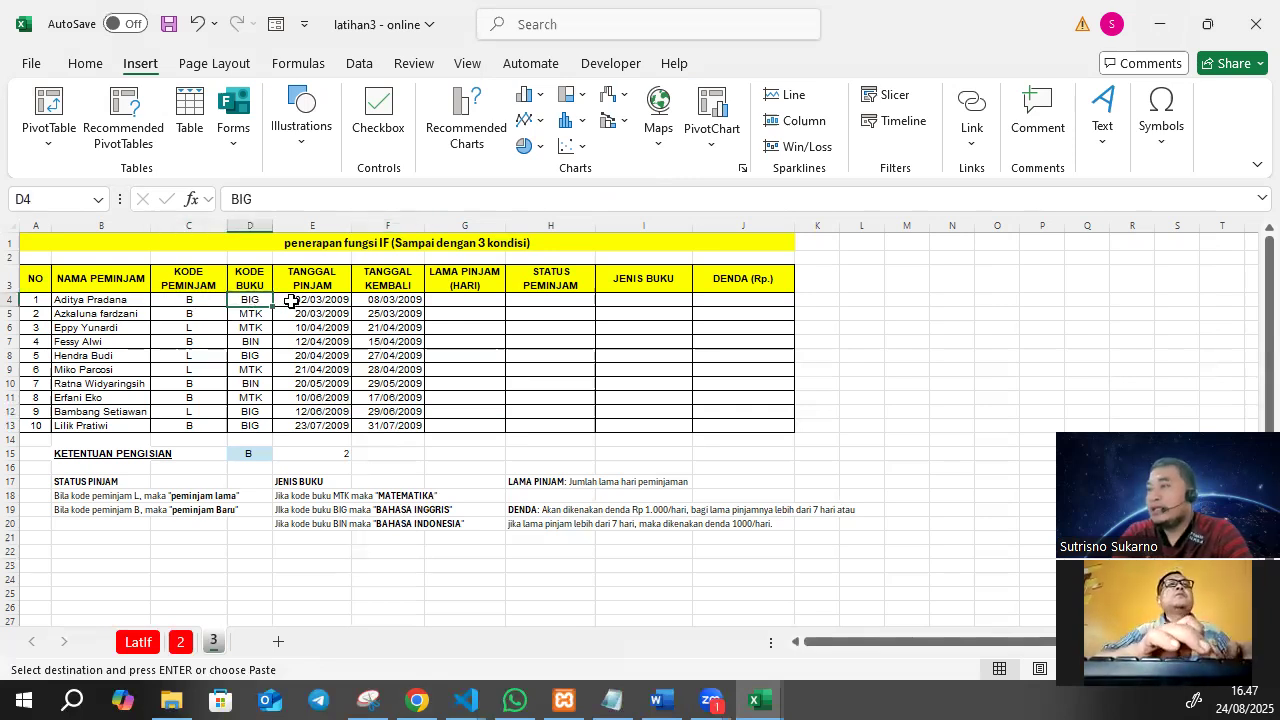
{"action": "left_click", "coordinate": [296, 298]}
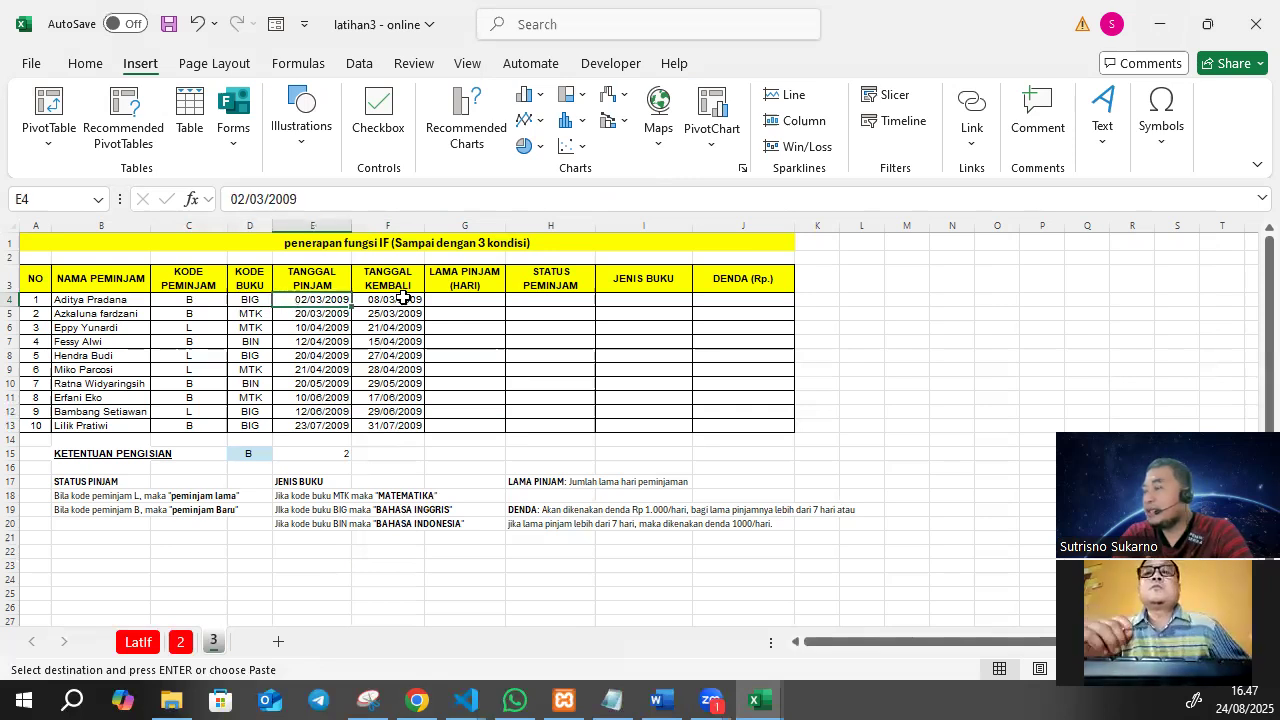
{"action": "left_click", "coordinate": [402, 299]}
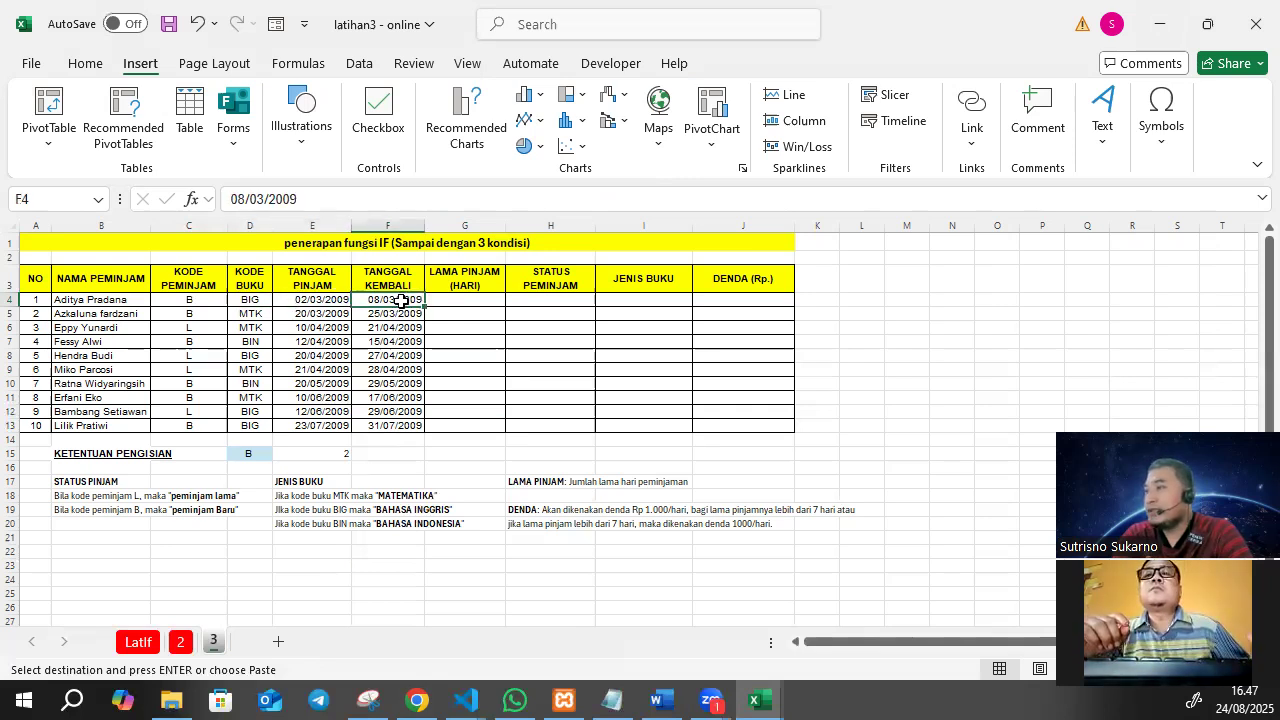
Format the loan and return dates in E4:F13 as Long Date.
{"action": "left_click", "coordinate": [330, 299]}
{"action": "left_click", "coordinate": [379, 301]}
{"action": "left_click", "coordinate": [322, 300]}
{"action": "left_click", "coordinate": [335, 341]}
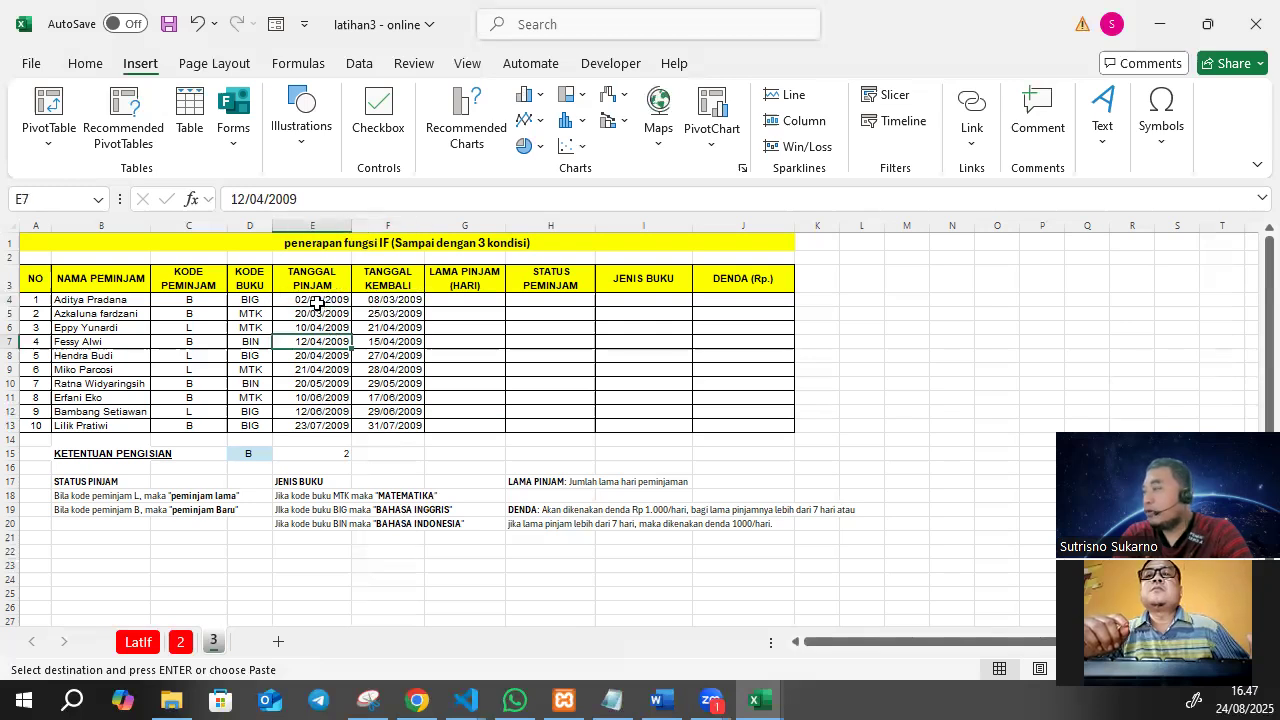
{"action": "left_click_drag", "start_coordinate": [316, 302], "coordinate": [359, 424]}
{"action": "left_click", "coordinate": [312, 301]}
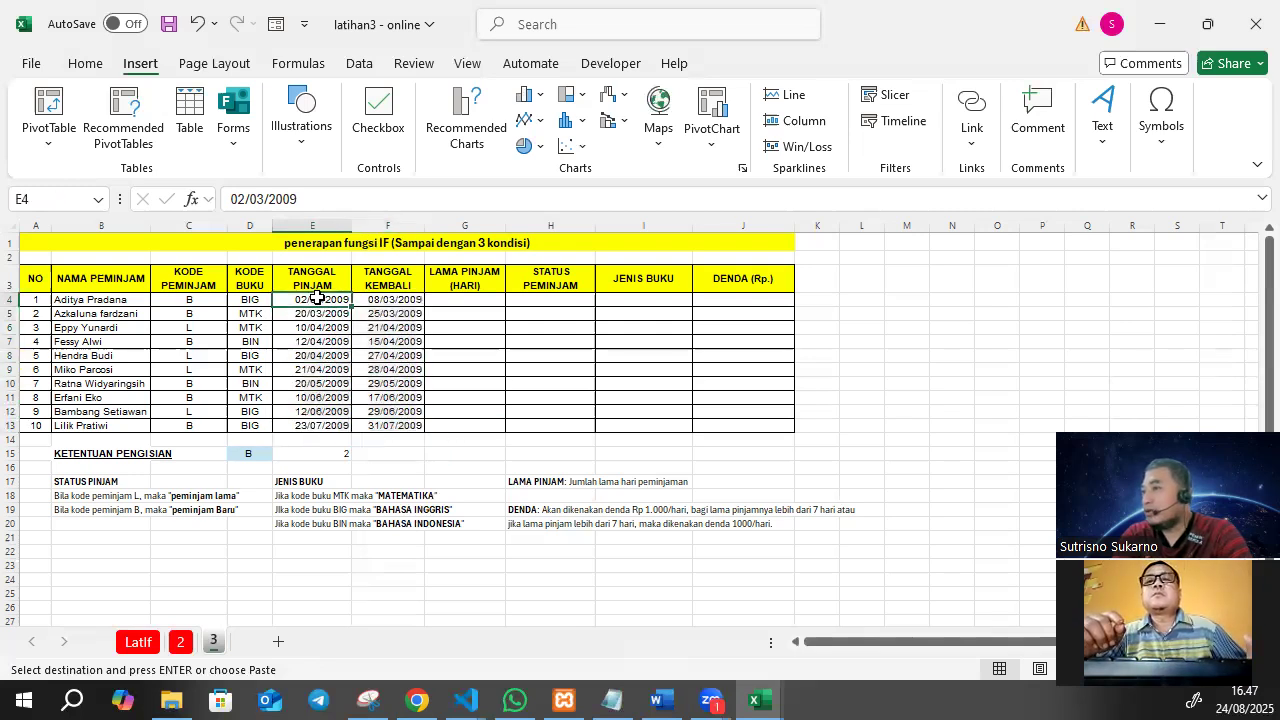
{"action": "left_click_drag", "start_coordinate": [315, 301], "coordinate": [392, 428]}
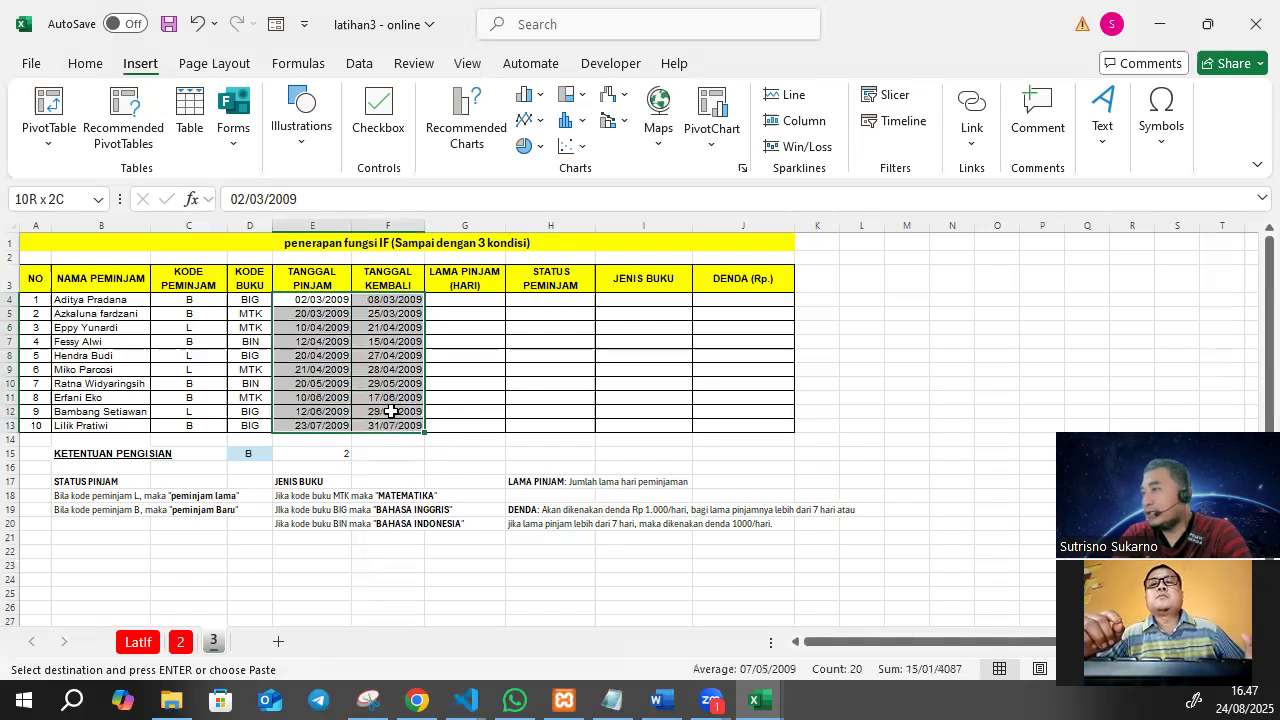
{"action": "left_click", "coordinate": [85, 63]}
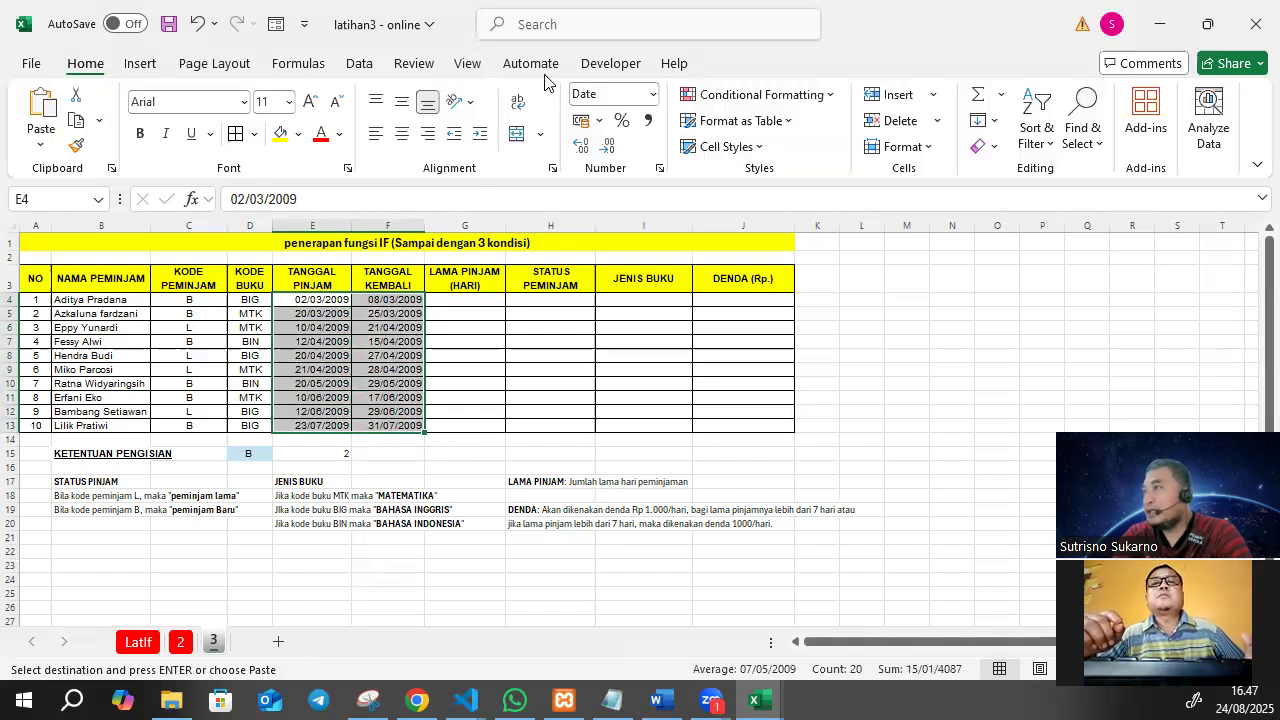
{"action": "left_click", "coordinate": [652, 94]}
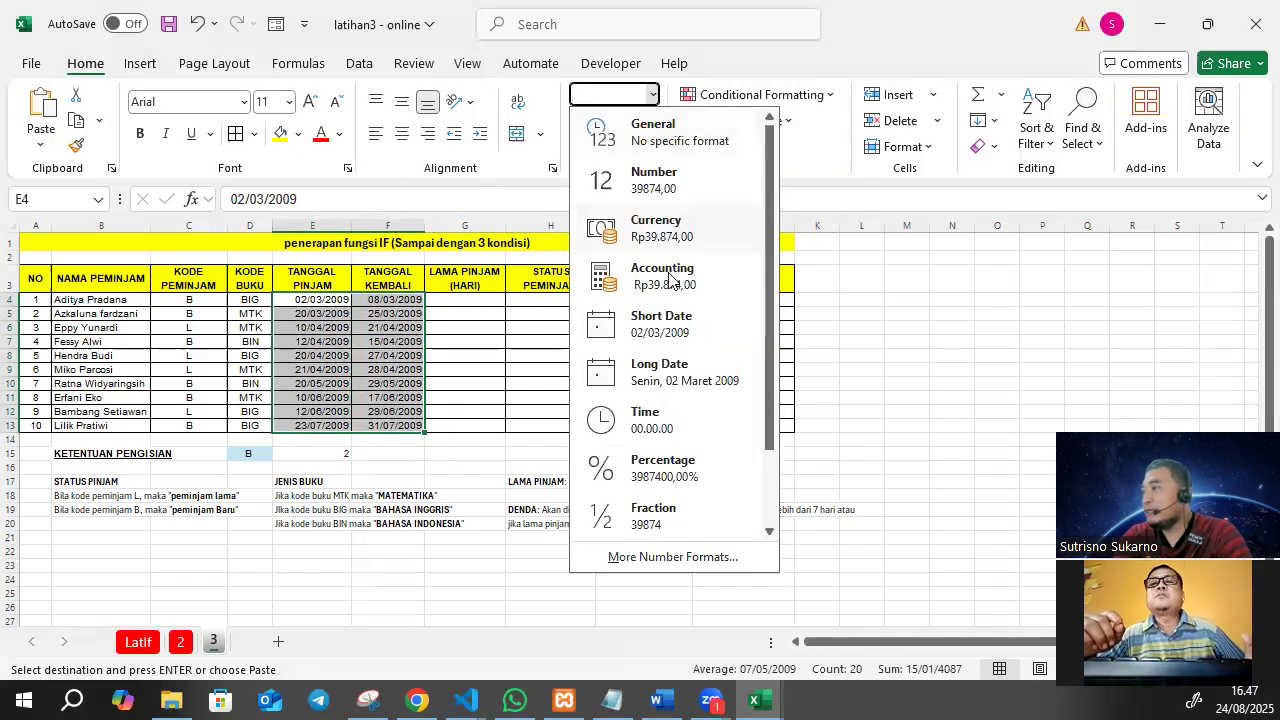
{"action": "left_click", "coordinate": [666, 372]}
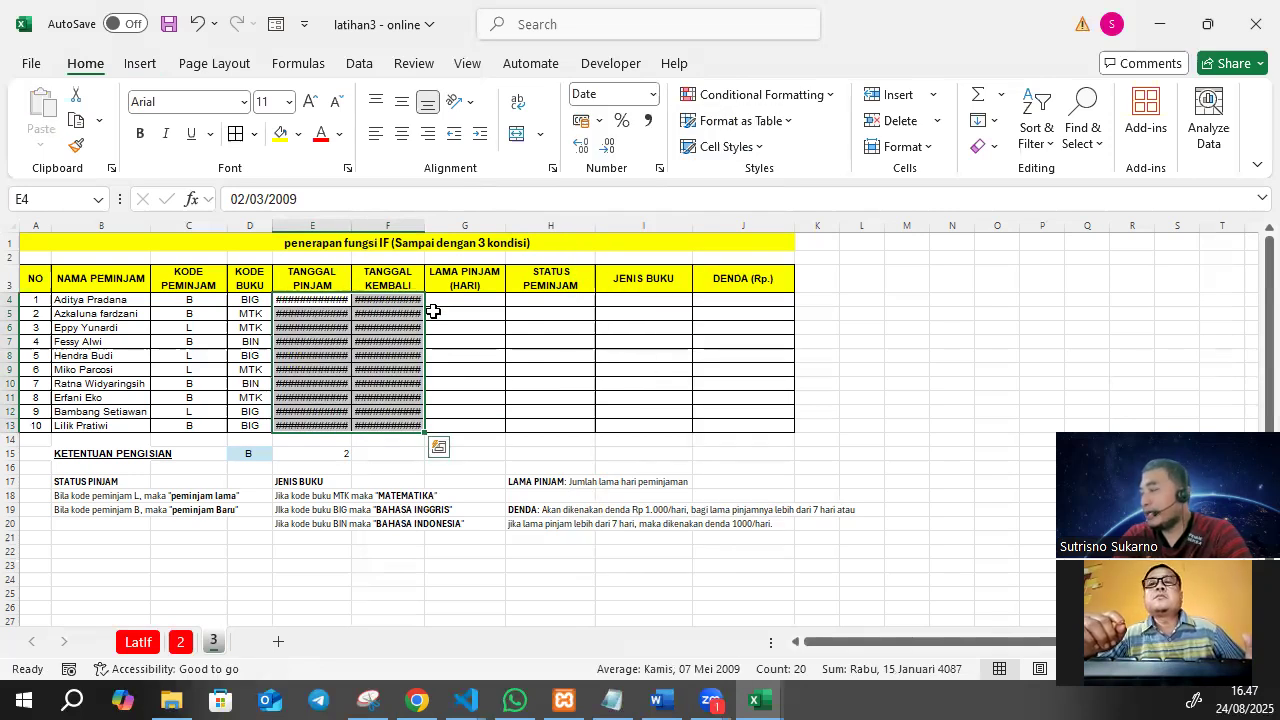
Widen columns E and F to fit the full long dates.
{"action": "double_click", "coordinate": [351, 222]}
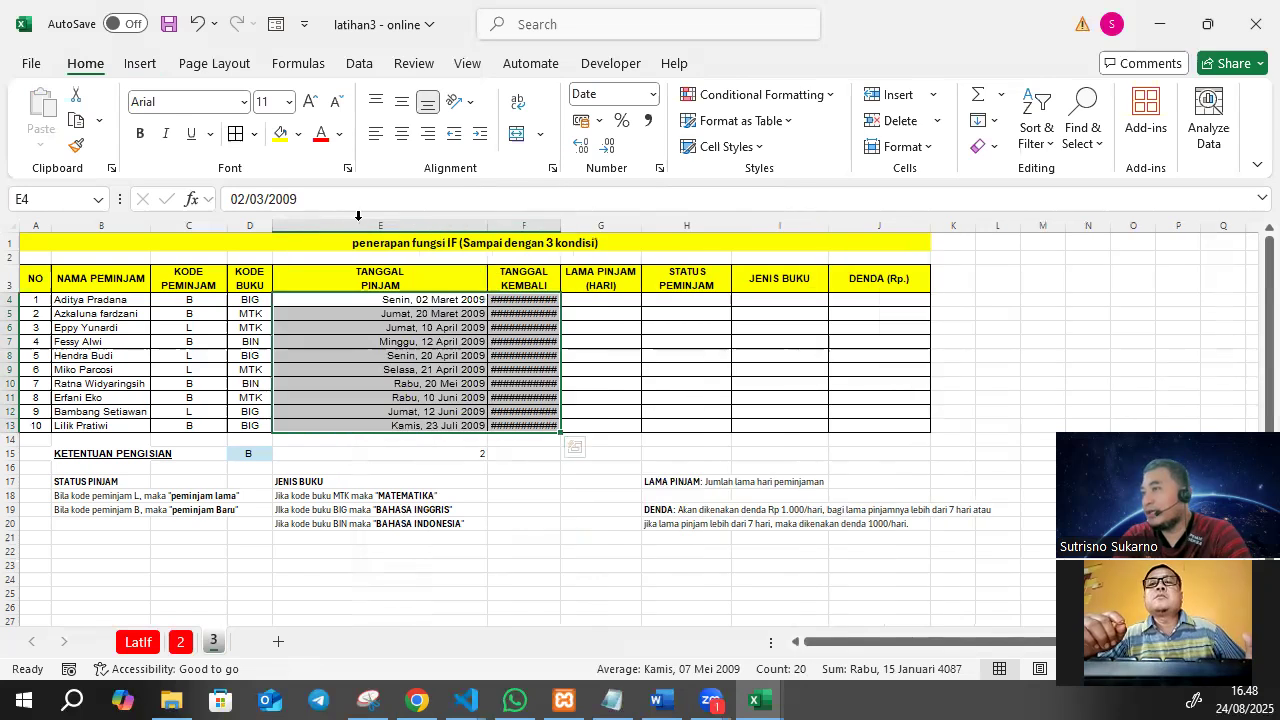
{"action": "left_click_drag", "start_coordinate": [486, 221], "coordinate": [518, 221]}
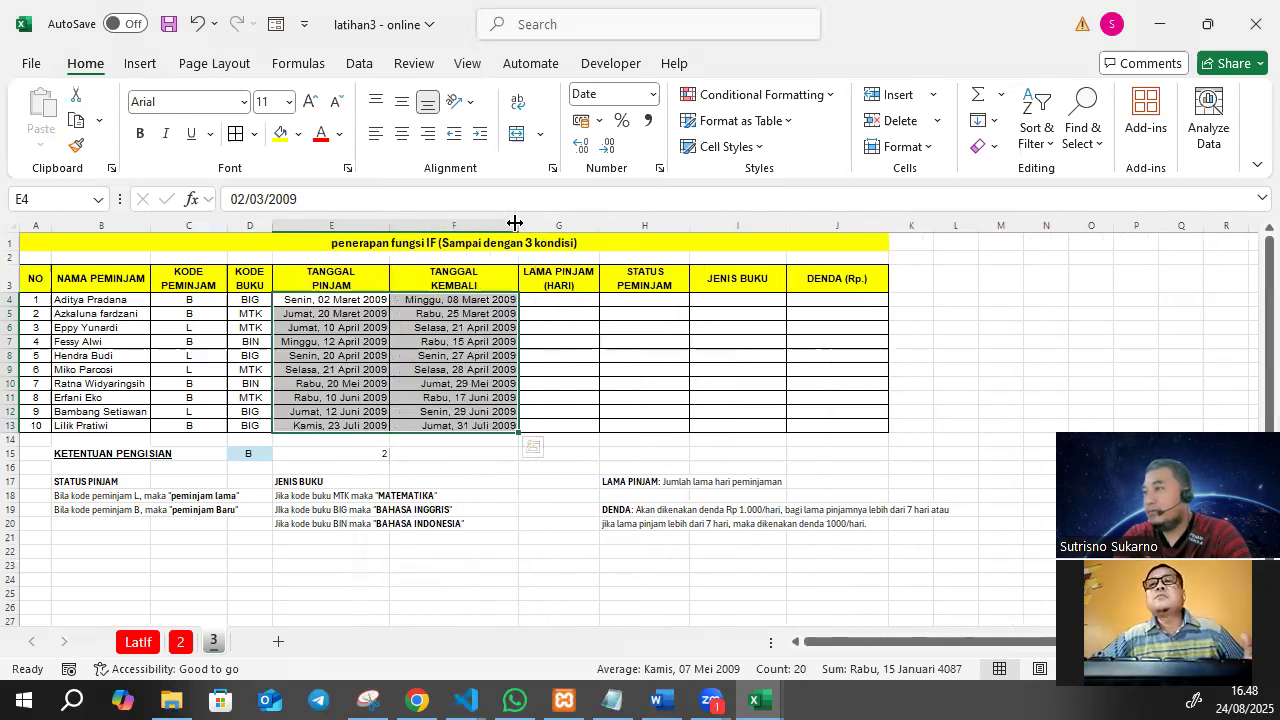
{"action": "left_click", "coordinate": [561, 361]}
Calculate the first record's loan duration in G4 with the formula =F4-E4, subtracting the loan date from the return date.
{"action": "left_click", "coordinate": [354, 301]}
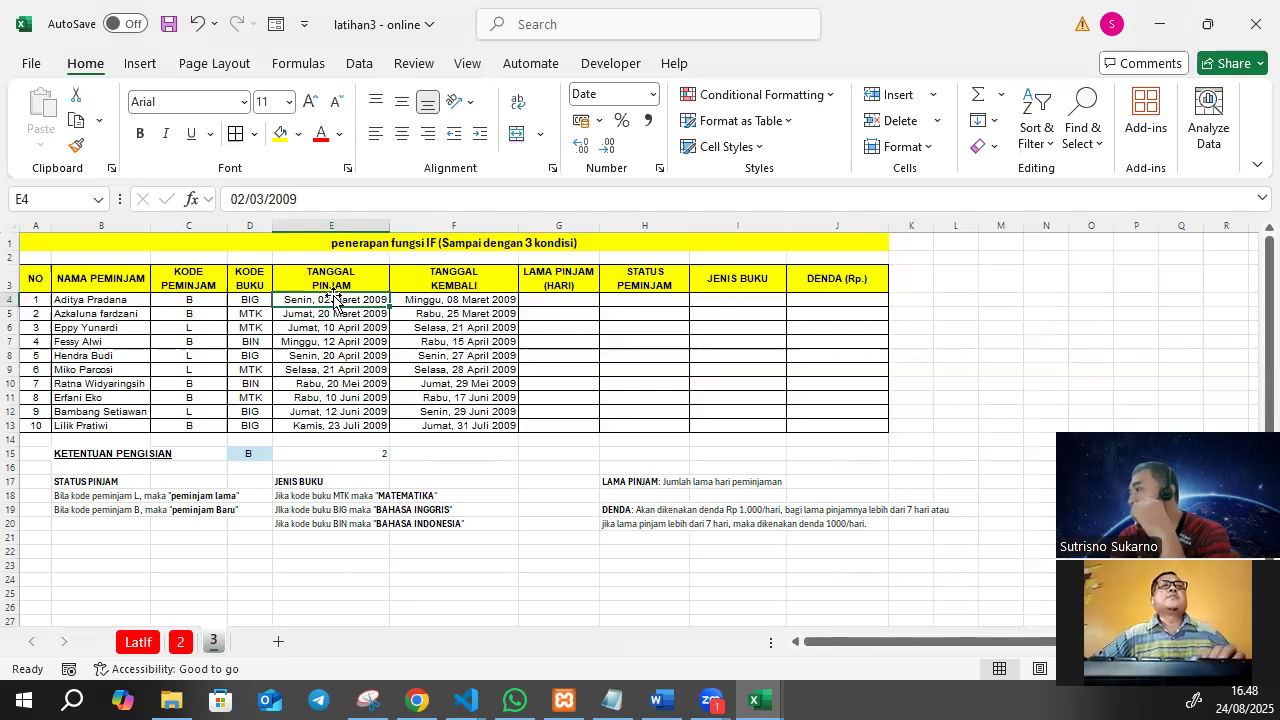
{"action": "left_click", "coordinate": [430, 300]}
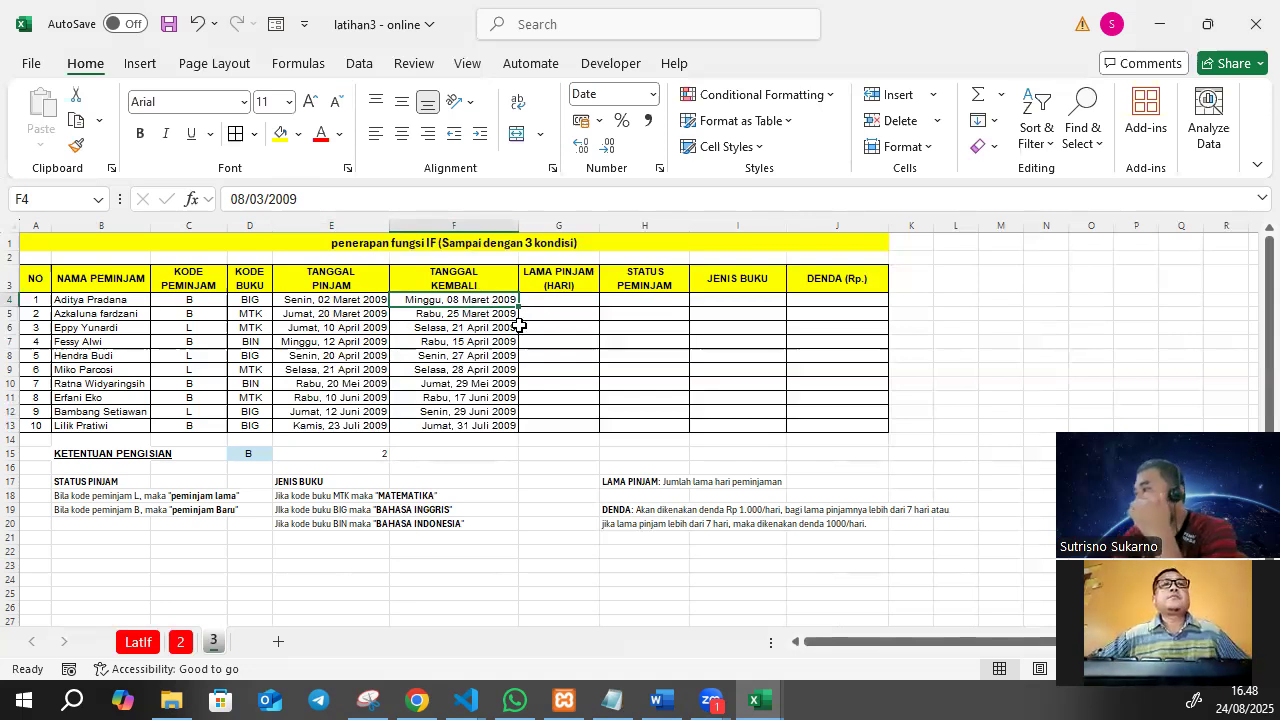
{"action": "left_click", "coordinate": [571, 299]}
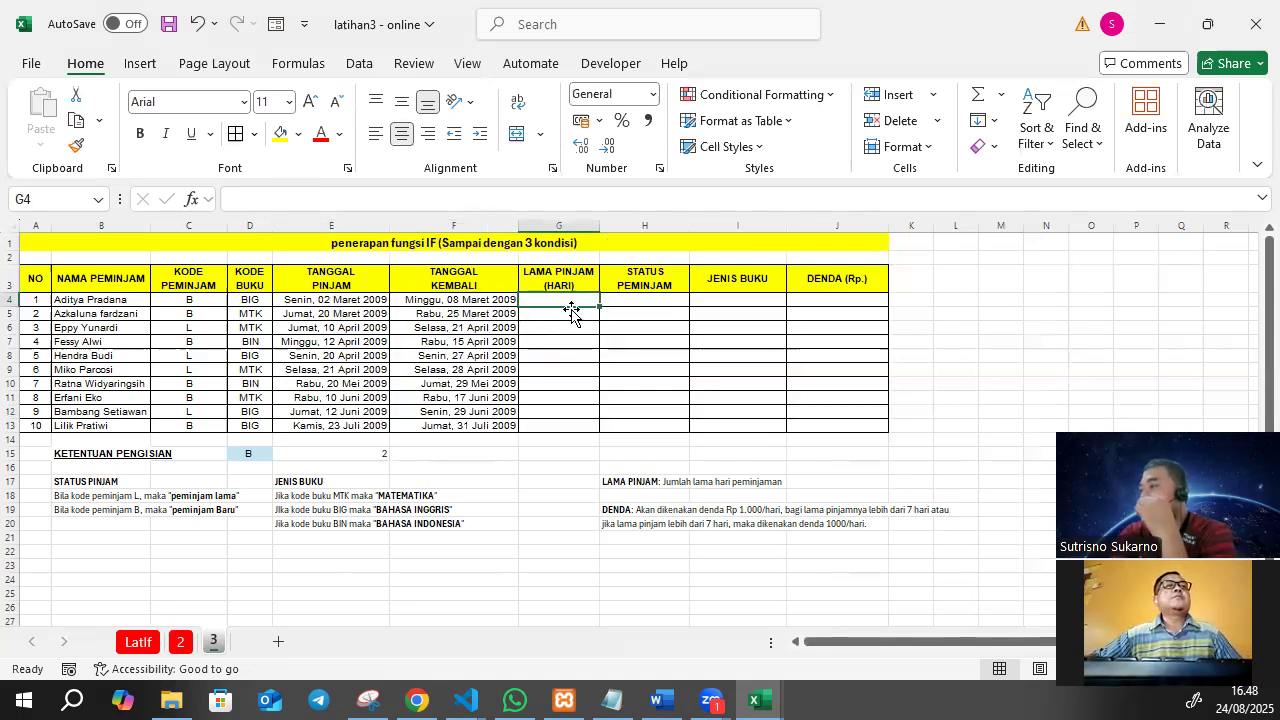
{"action": "left_click", "coordinate": [349, 304]}
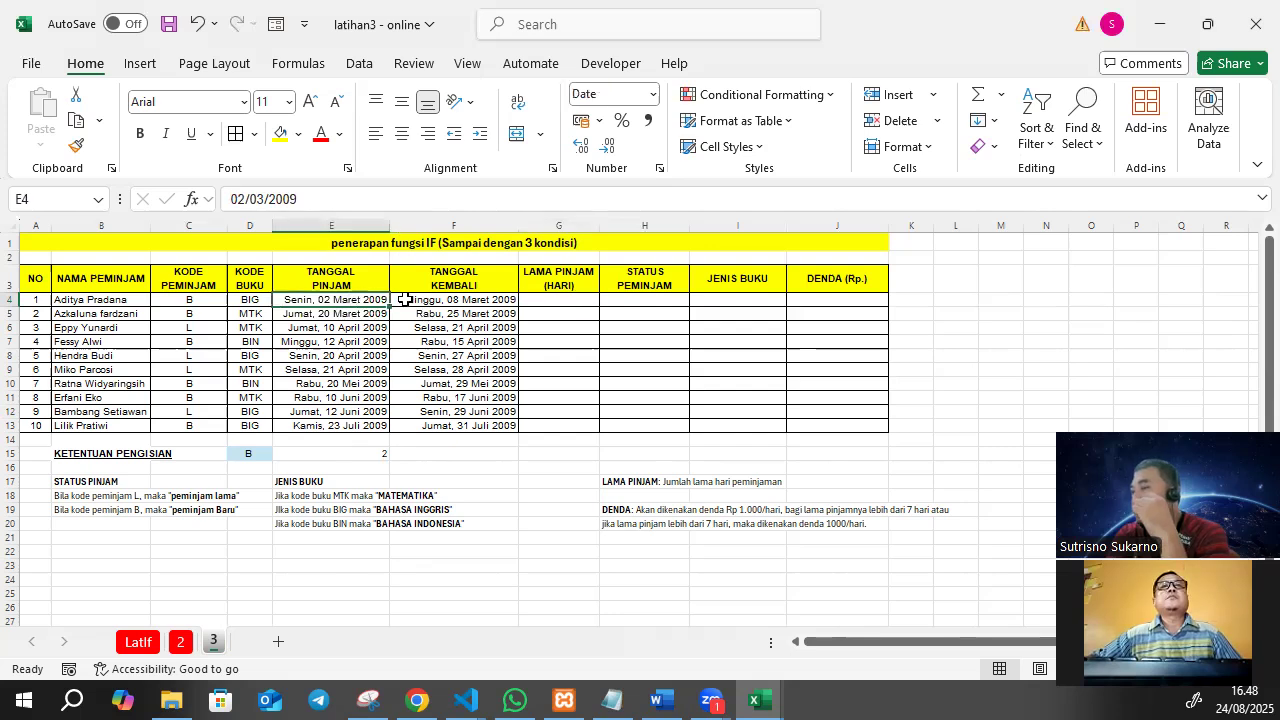
{"action": "left_click", "coordinate": [466, 303]}
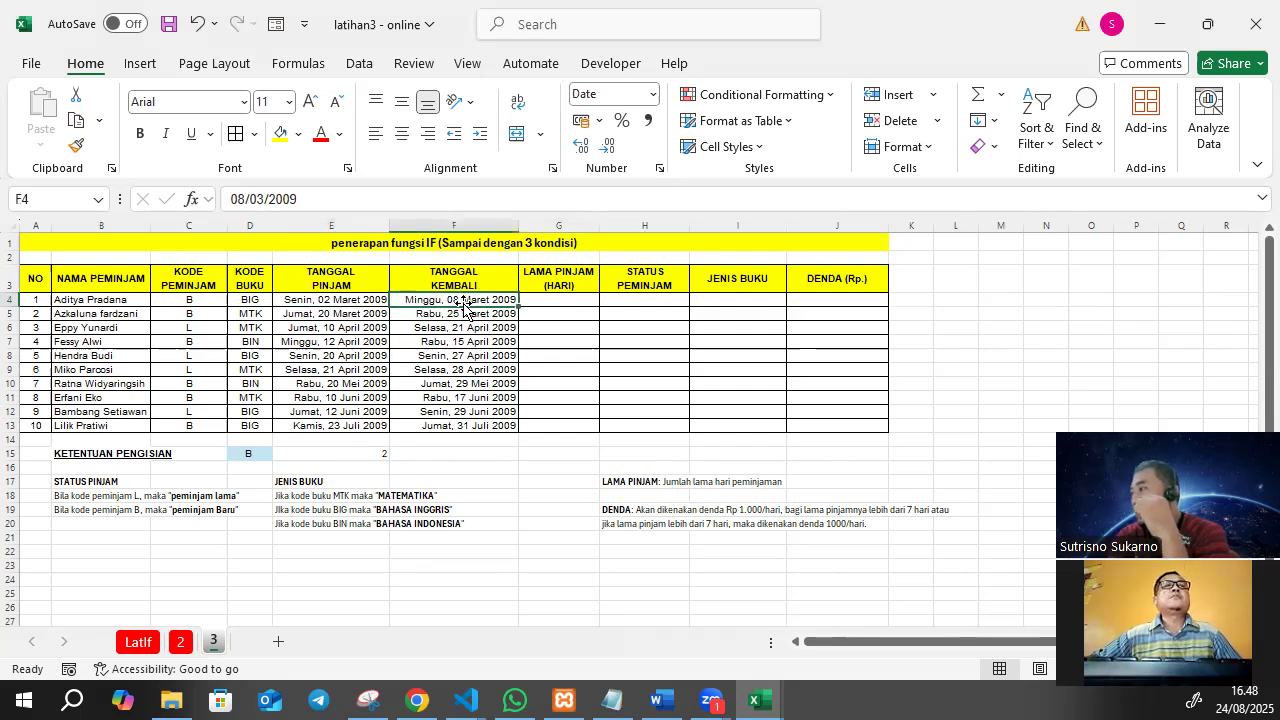
{"action": "left_click", "coordinate": [551, 299]}
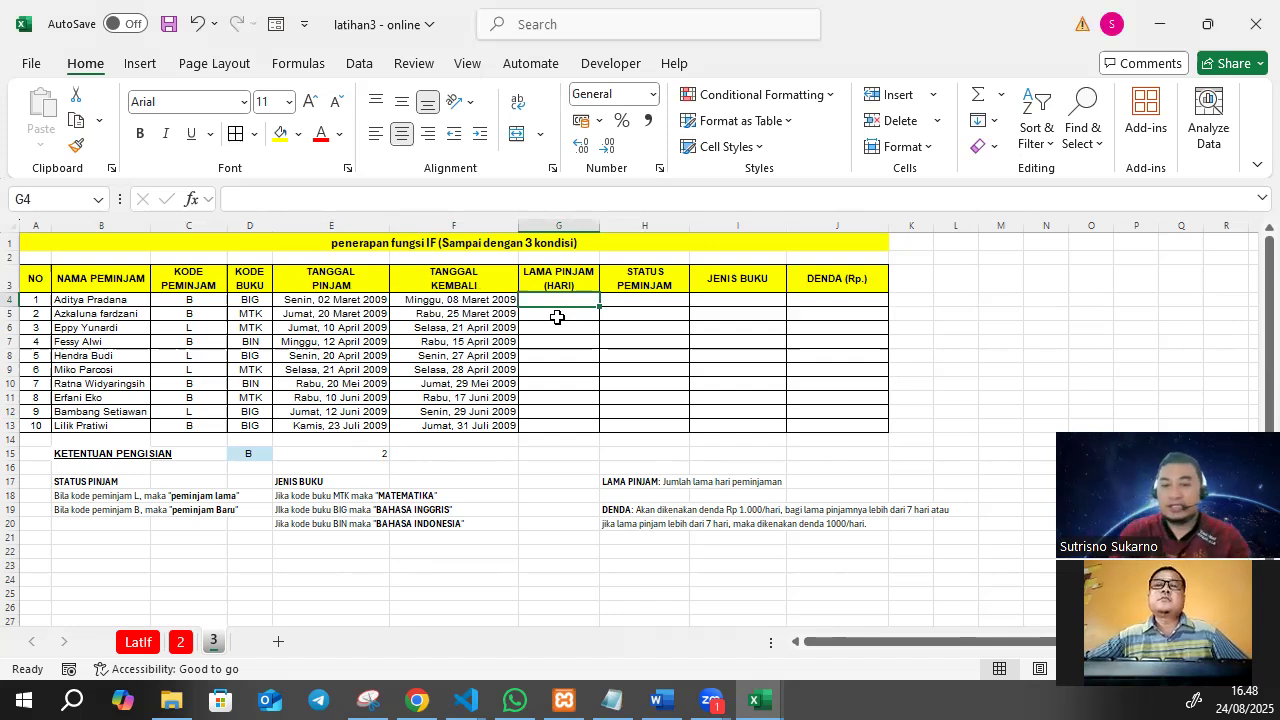
{"action": "type", "text": "="}
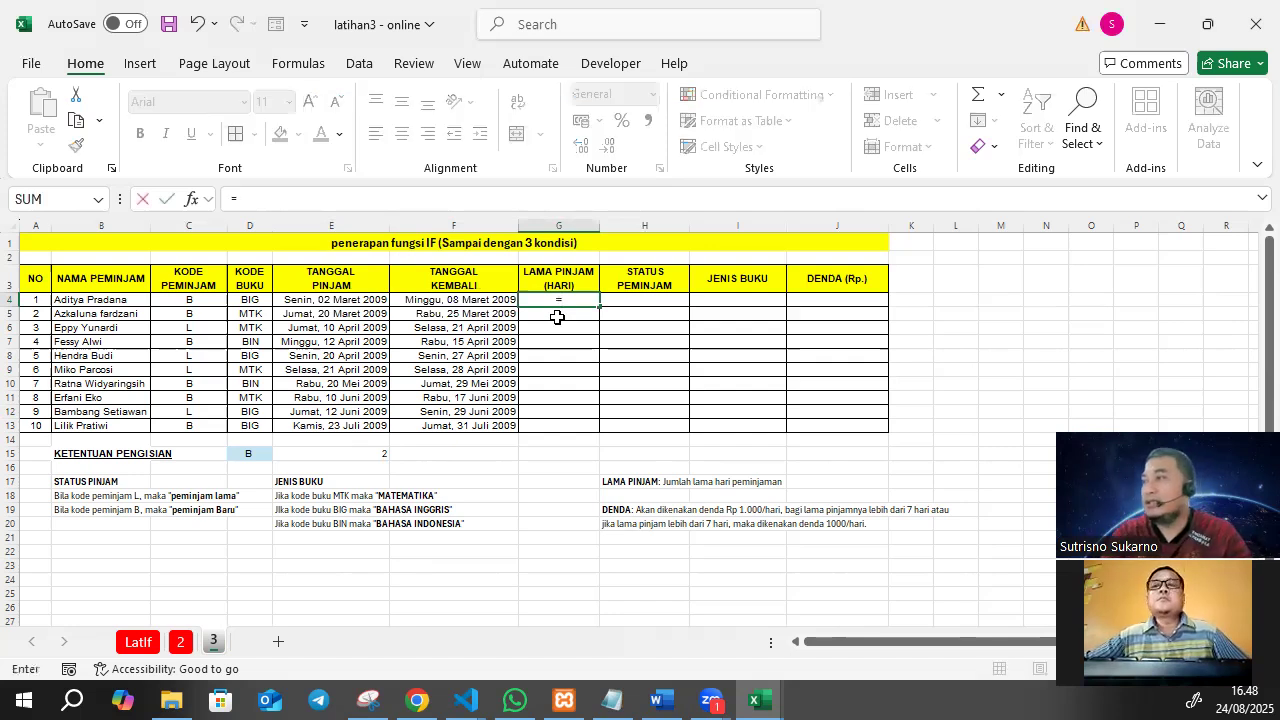
{"action": "left_click", "coordinate": [490, 299]}
{"action": "type", "text": "-"}
{"action": "left_click", "coordinate": [352, 297]}
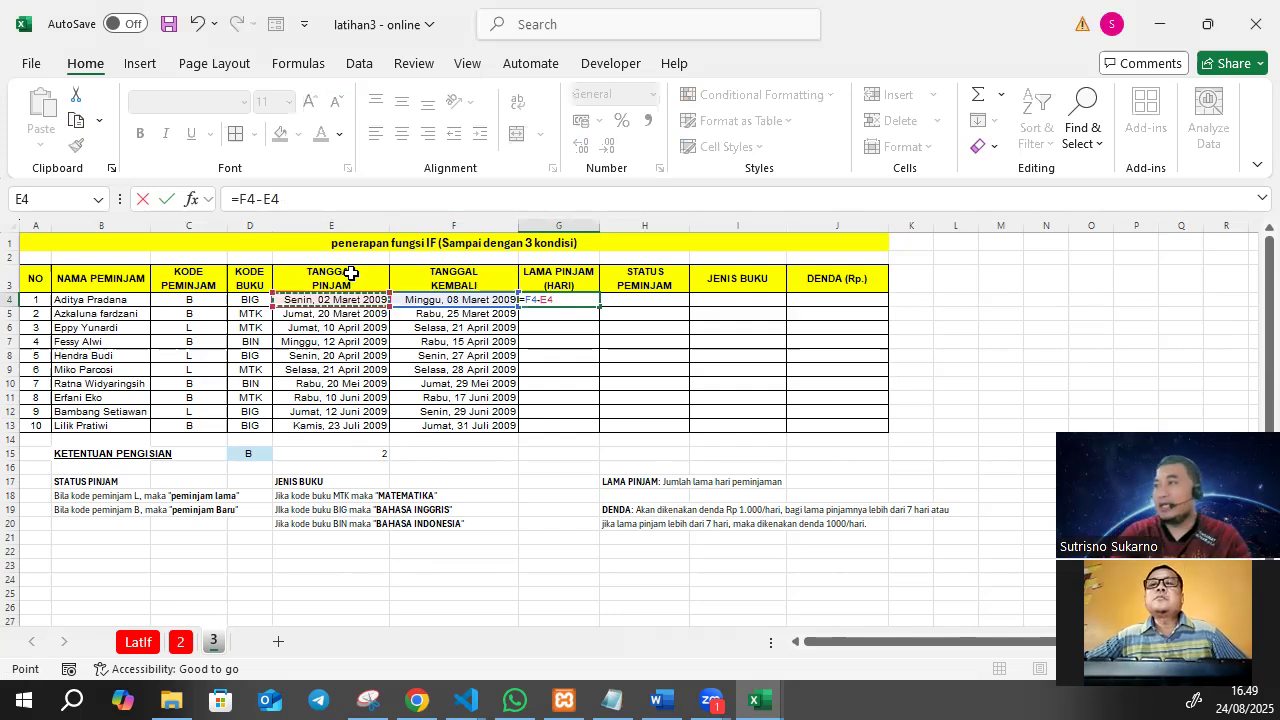
{"action": "key", "text": "Return"}
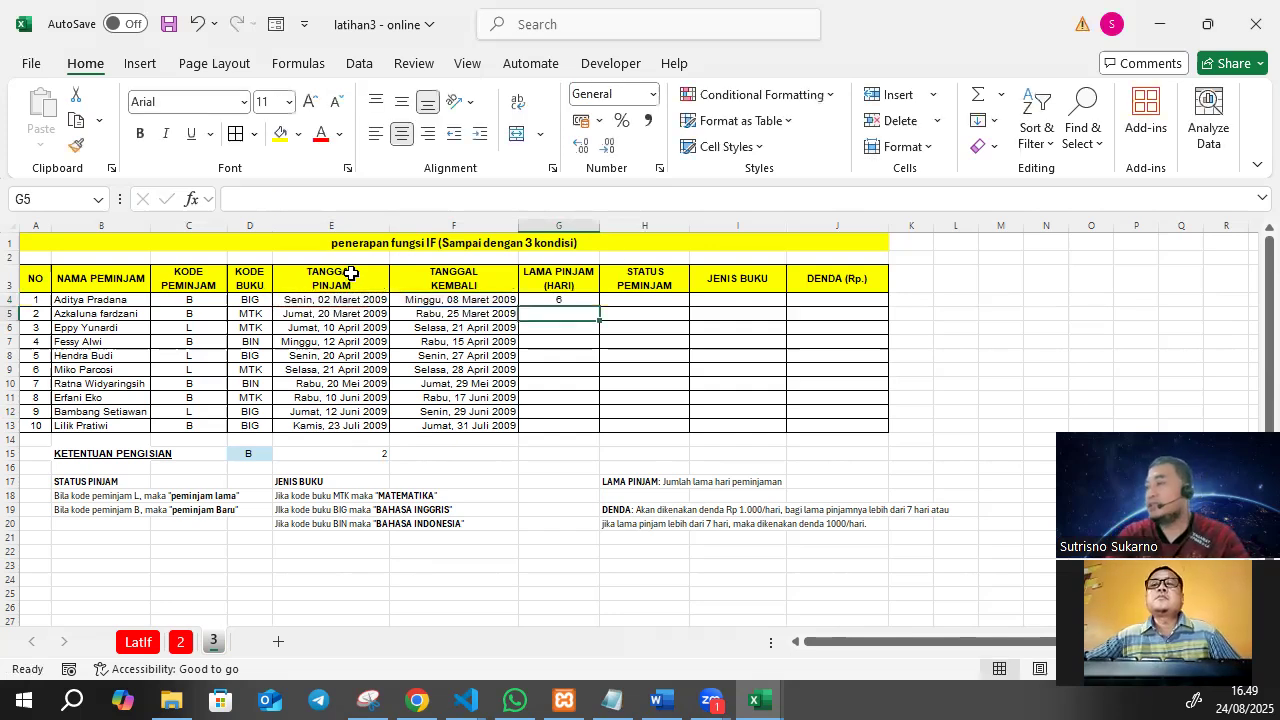
Copy the loan duration formula from G4 down through G13 and check the results in several rows.
{"action": "left_click", "coordinate": [549, 298]}
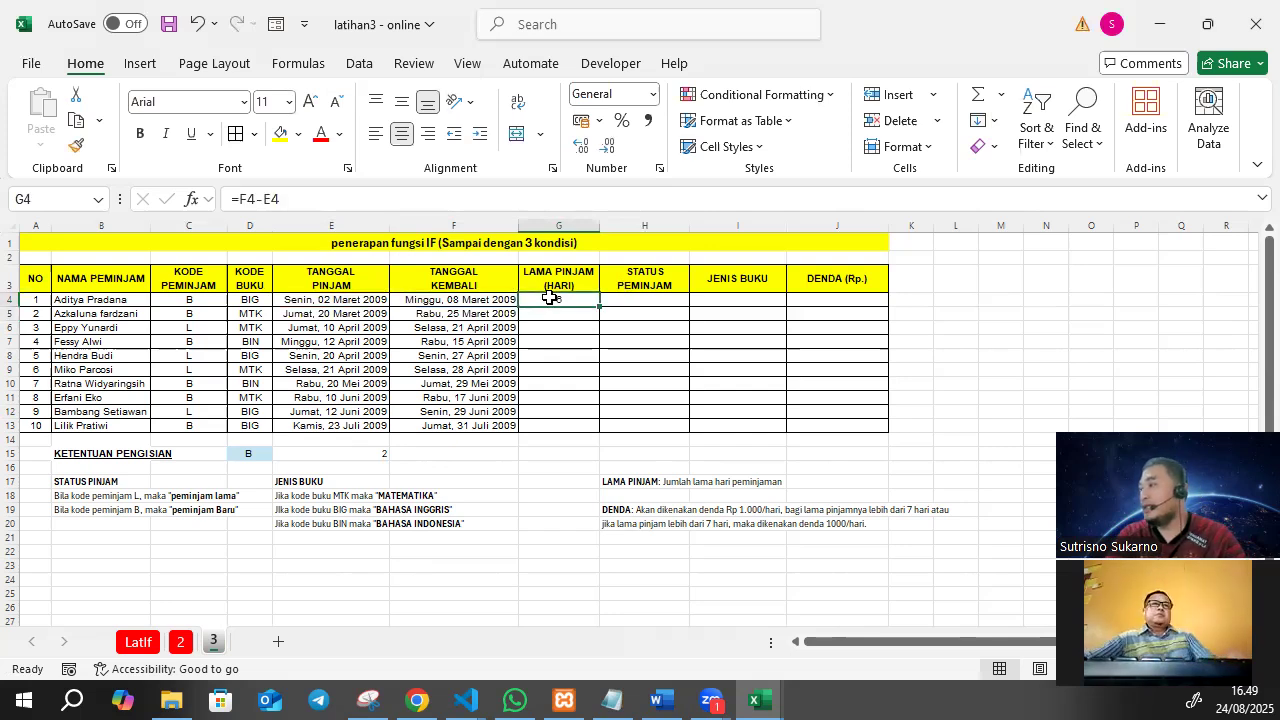
{"action": "left_click_drag", "start_coordinate": [600, 308], "coordinate": [597, 430]}
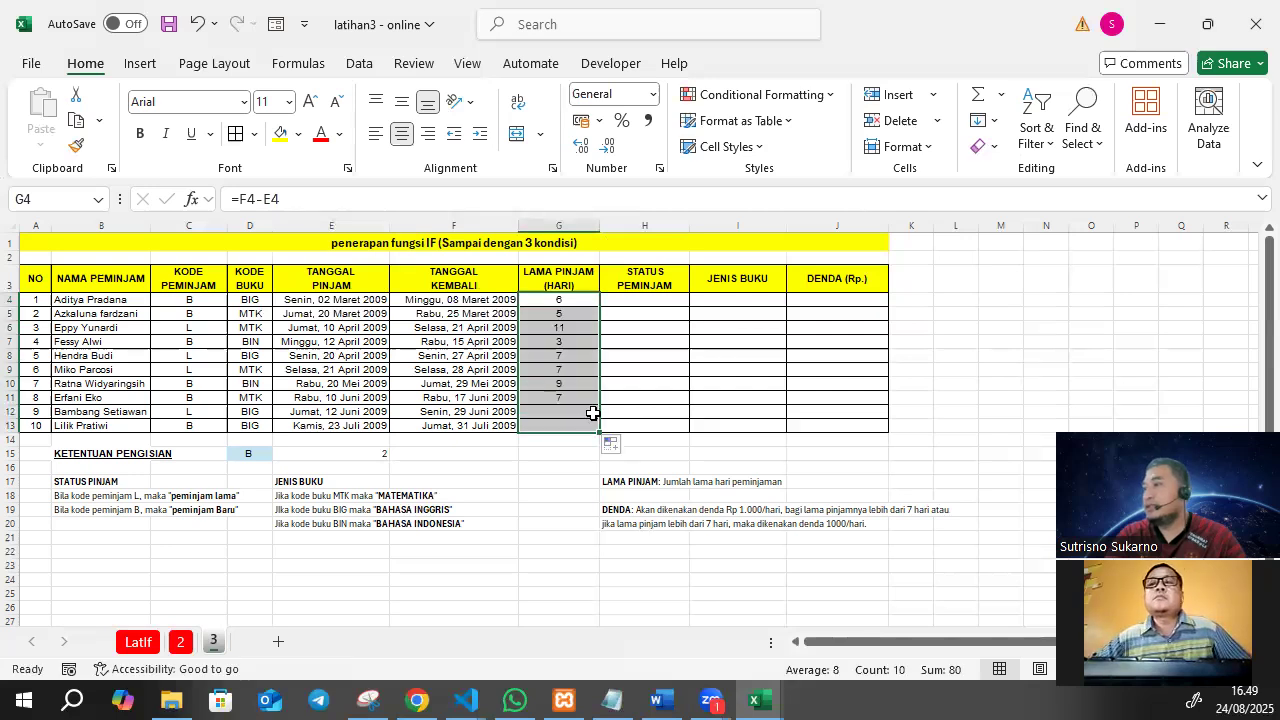
{"action": "scroll", "coordinate": [628, 400], "scroll_direction": "up", "scroll_amount": 1, "text": "ctrl"}
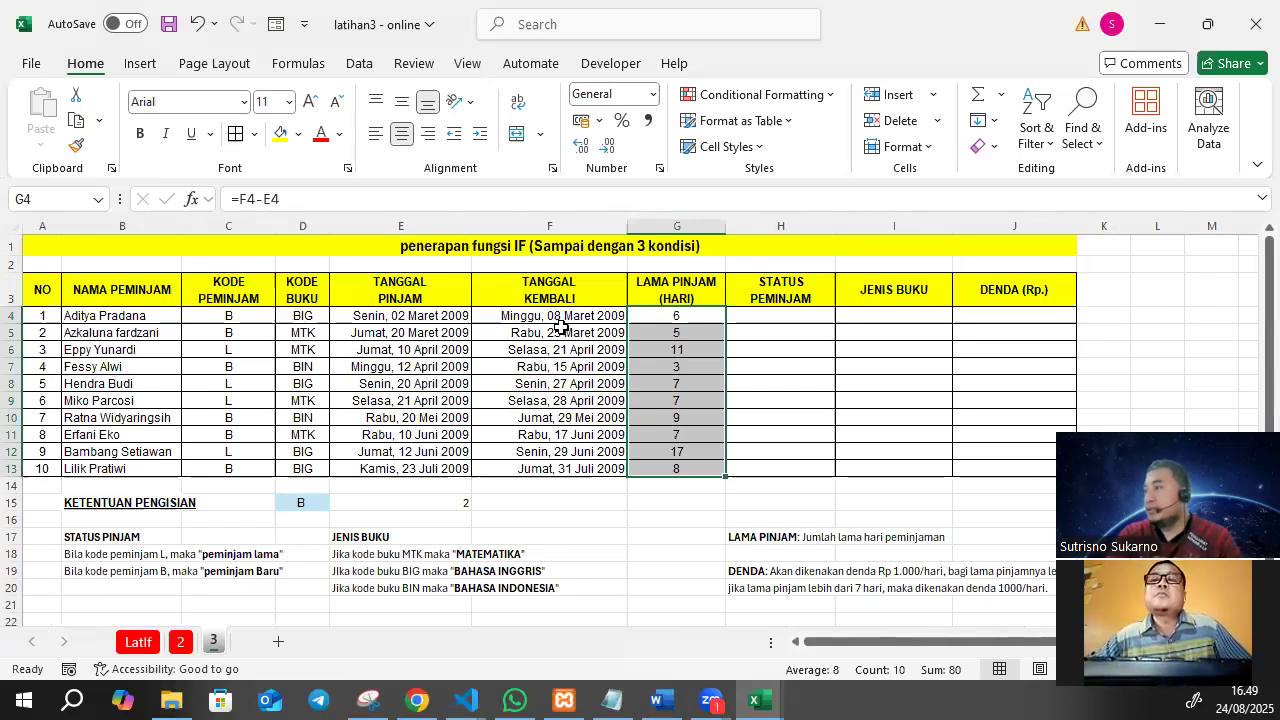
{"action": "left_click", "coordinate": [733, 361]}
{"action": "left_click", "coordinate": [705, 316]}
{"action": "left_click", "coordinate": [709, 335]}
{"action": "left_click", "coordinate": [696, 368]}
{"action": "left_click", "coordinate": [694, 417]}
{"action": "left_click", "coordinate": [690, 466]}
Apply the custom number format General "hari" to the loan durations in G4:G13.
{"action": "left_click_drag", "start_coordinate": [675, 316], "coordinate": [674, 466]}
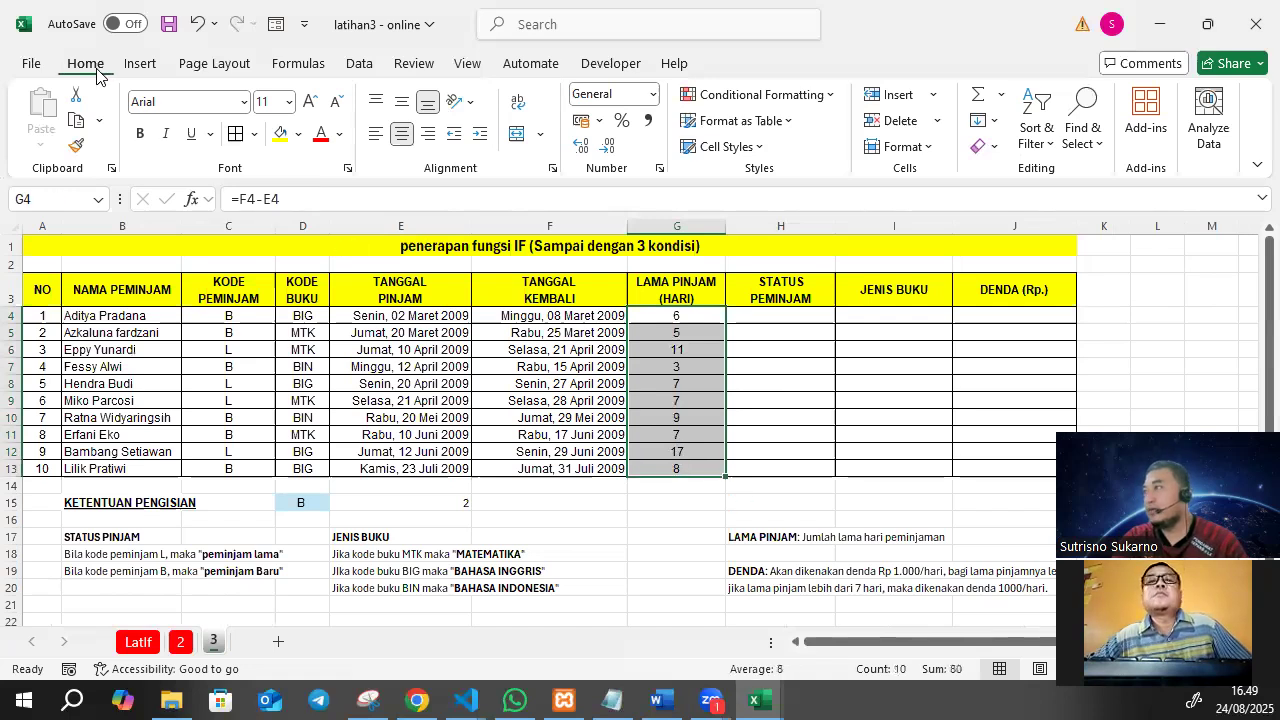
{"action": "left_click", "coordinate": [651, 97]}
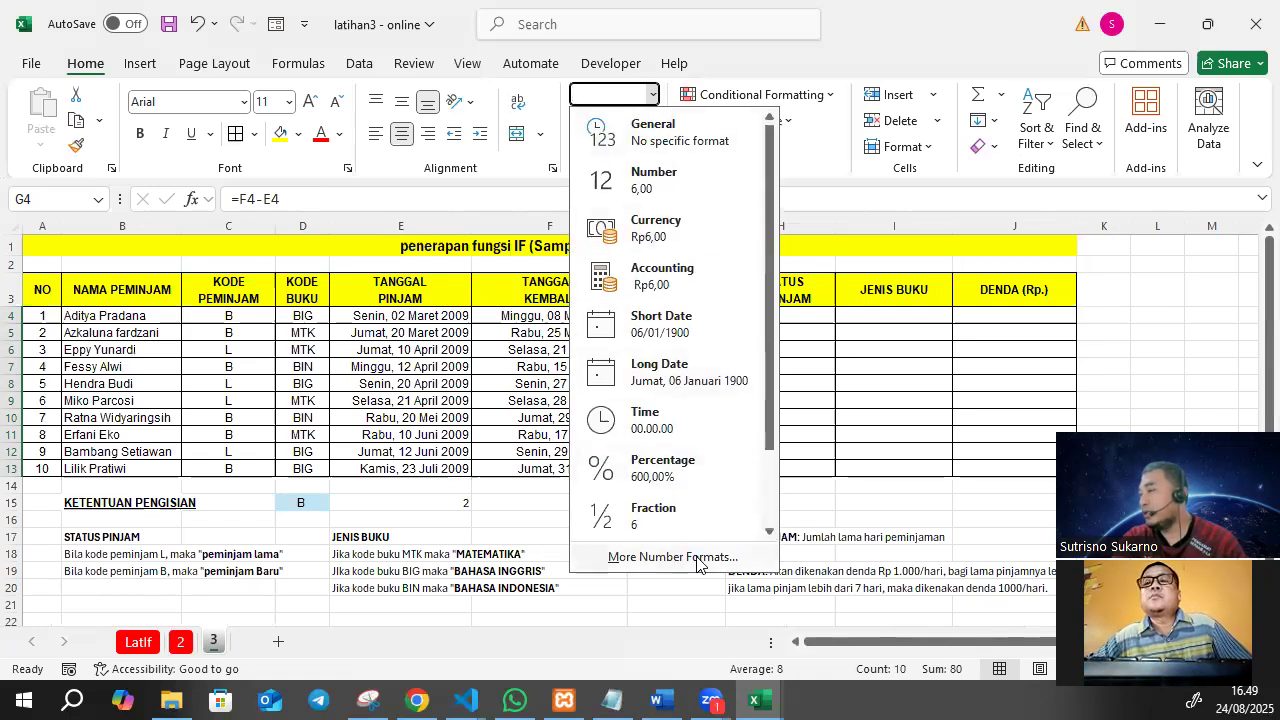
{"action": "left_click", "coordinate": [672, 557]}
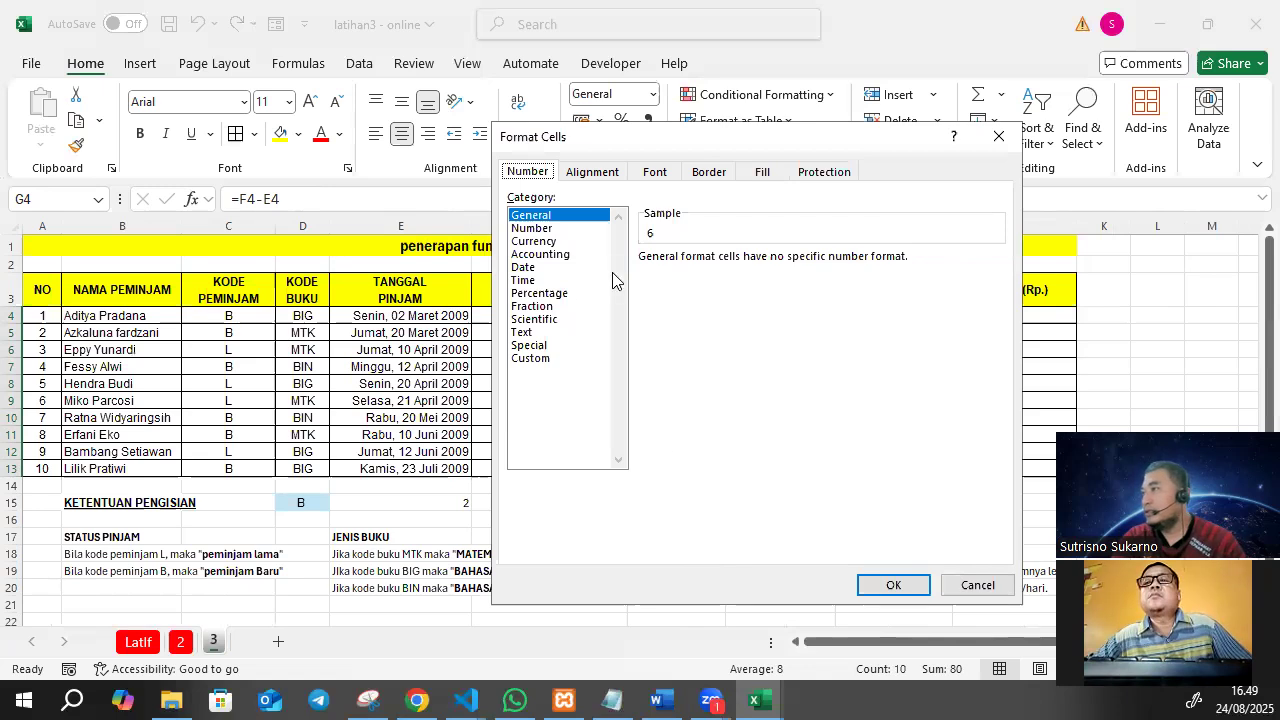
{"action": "left_click", "coordinate": [530, 358]}
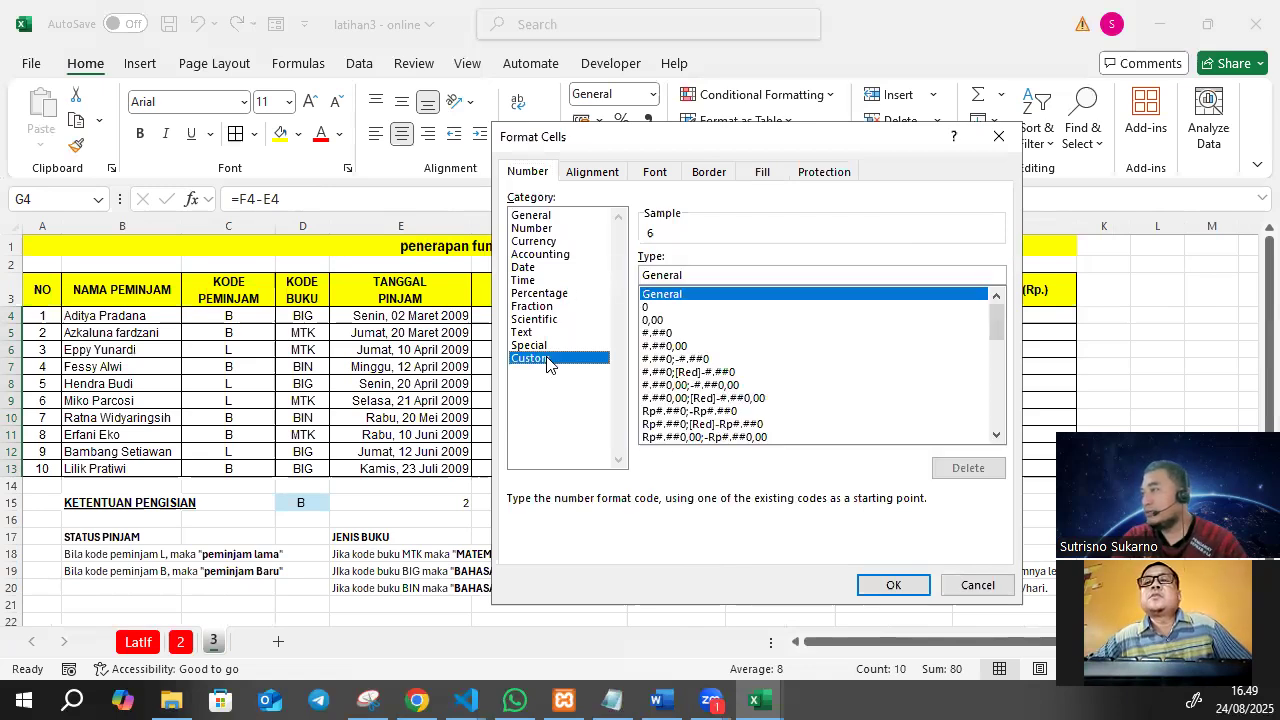
{"action": "left_click", "coordinate": [701, 277]}
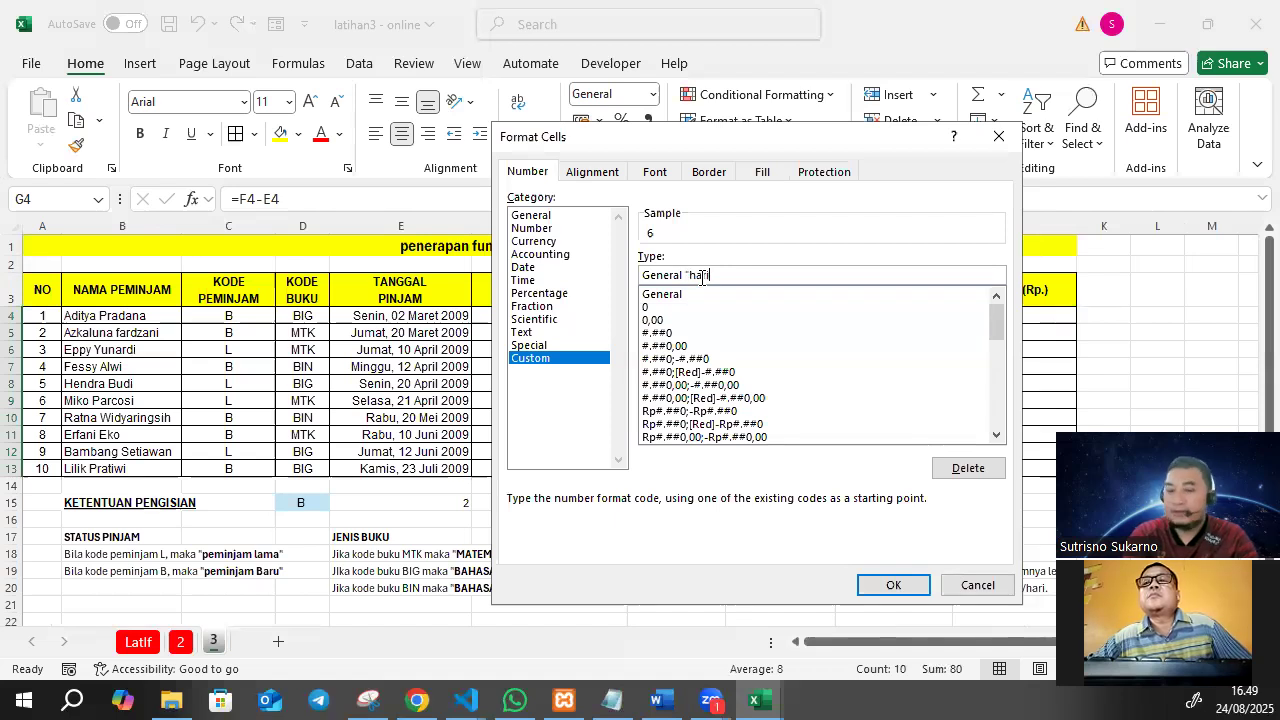
{"action": "type", "text": "\"hari\""}
{"action": "key", "text": "Return"}
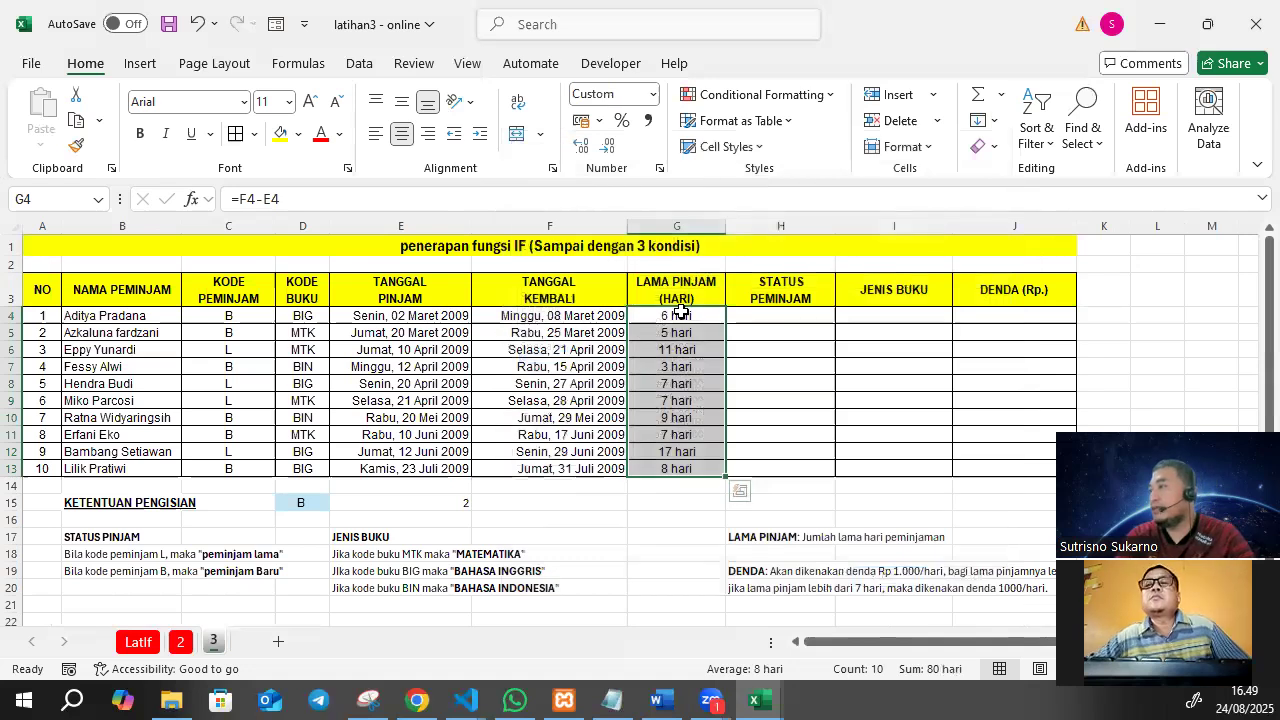
Check the formatted loan durations and their formulas across several rows of column G.
{"action": "left_click", "coordinate": [680, 313]}
{"action": "left_click", "coordinate": [681, 332]}
{"action": "left_click", "coordinate": [690, 350]}
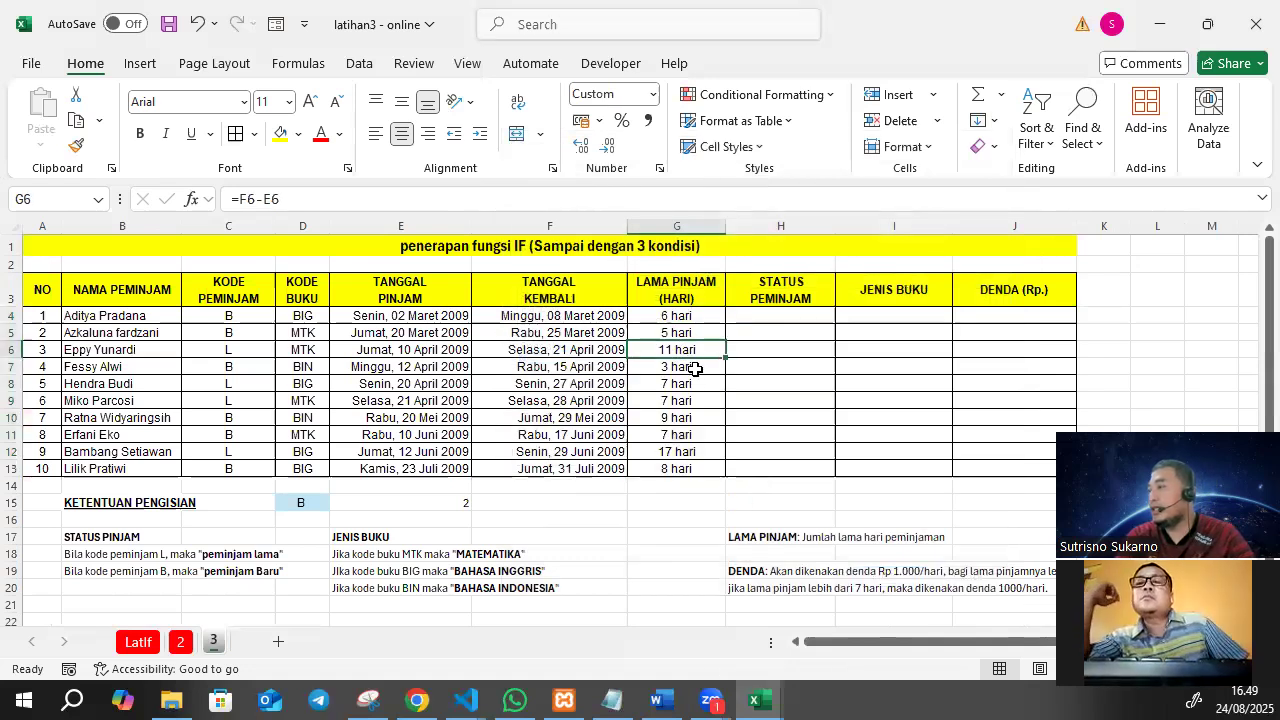
{"action": "left_click", "coordinate": [697, 367]}
{"action": "left_click", "coordinate": [697, 417]}
{"action": "left_click", "coordinate": [697, 467]}
{"action": "left_click", "coordinate": [696, 403]}
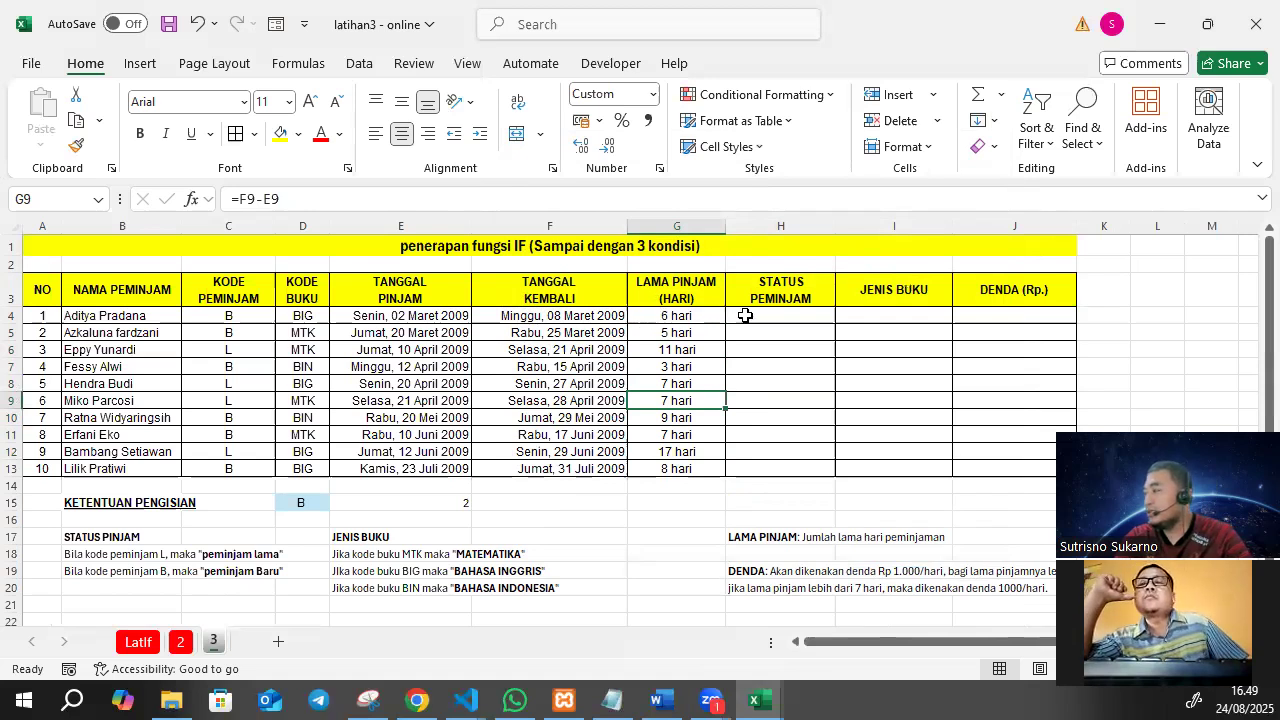
Highlight the two borrower status rules in B18:C19 with a yellow fill.
{"action": "left_click", "coordinate": [745, 315]}
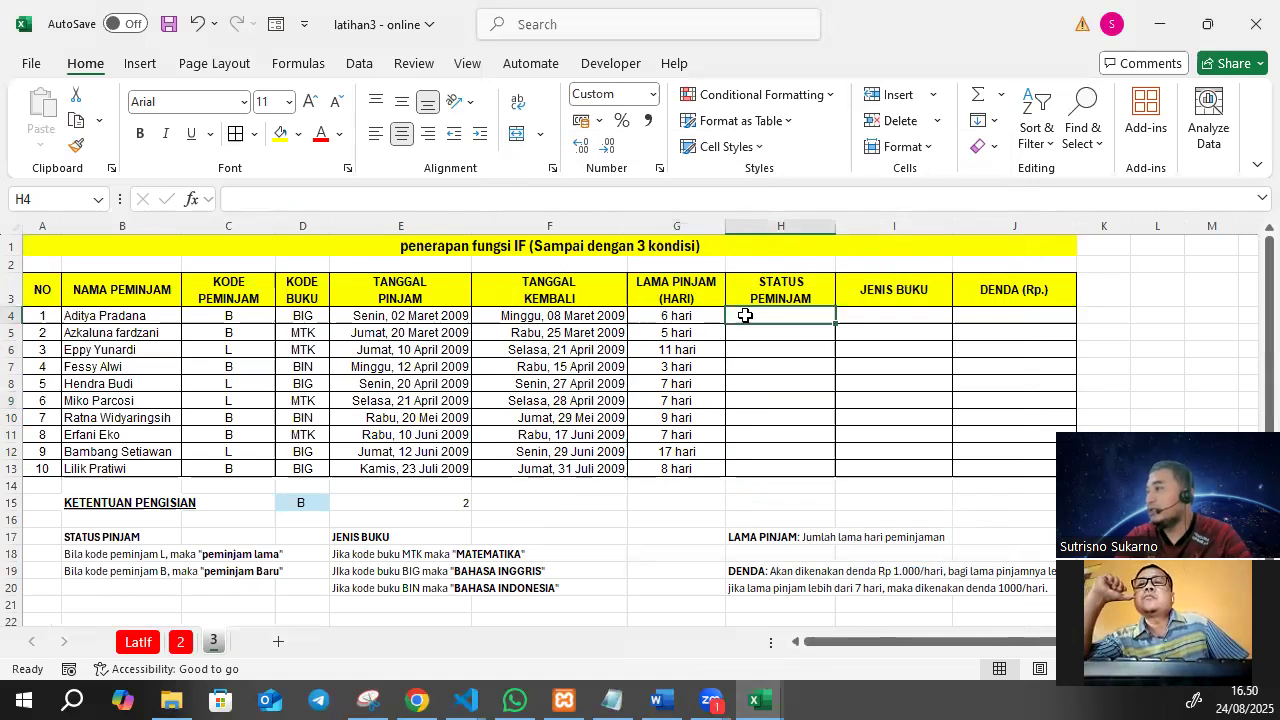
{"action": "left_click_drag", "start_coordinate": [77, 553], "coordinate": [267, 570]}
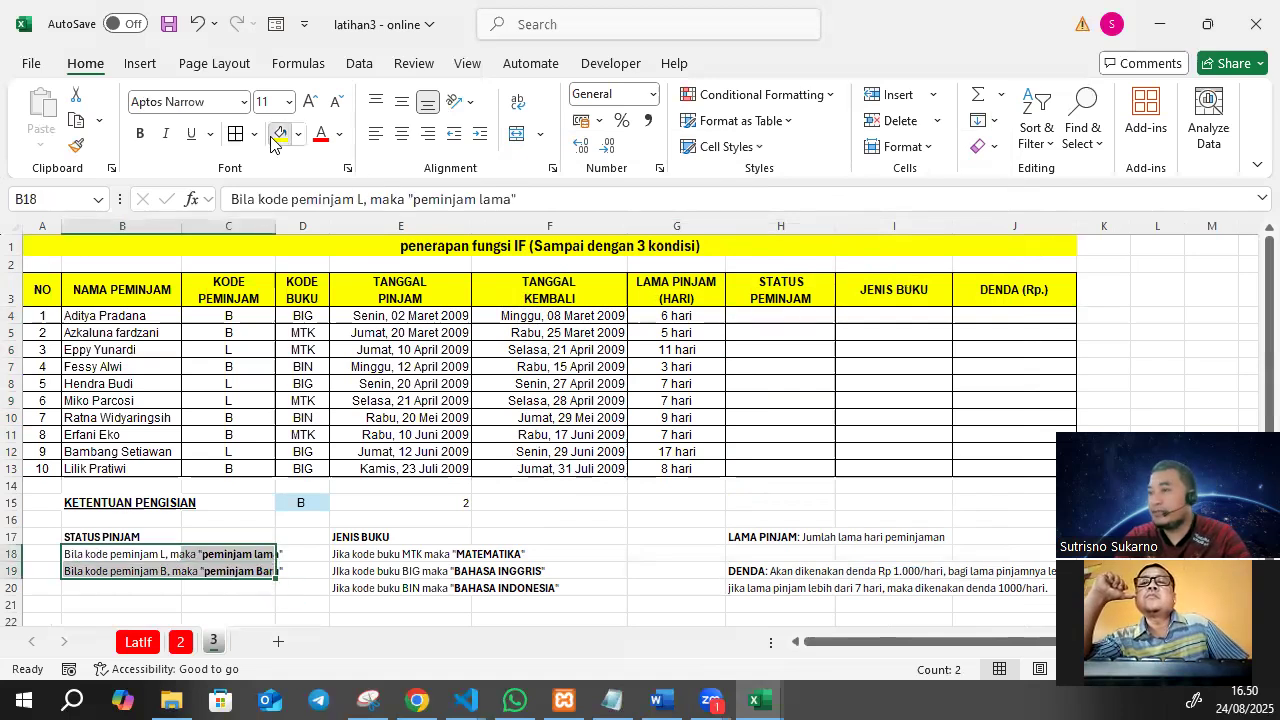
{"action": "left_click", "coordinate": [280, 138]}
Compare the borrower codes in C4:C13 with the two borrower status rules in B18:C19.
{"action": "left_click_drag", "start_coordinate": [229, 315], "coordinate": [228, 465]}
{"action": "left_click", "coordinate": [223, 315]}
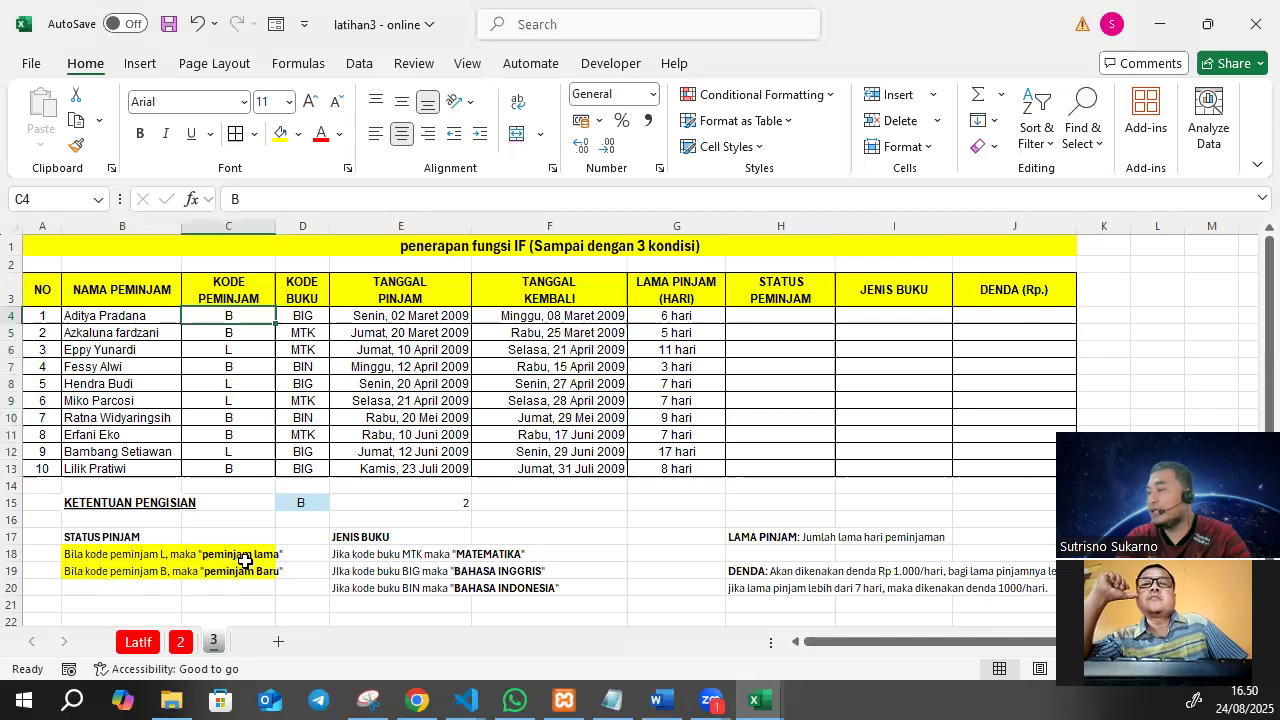
{"action": "left_click", "coordinate": [117, 571]}
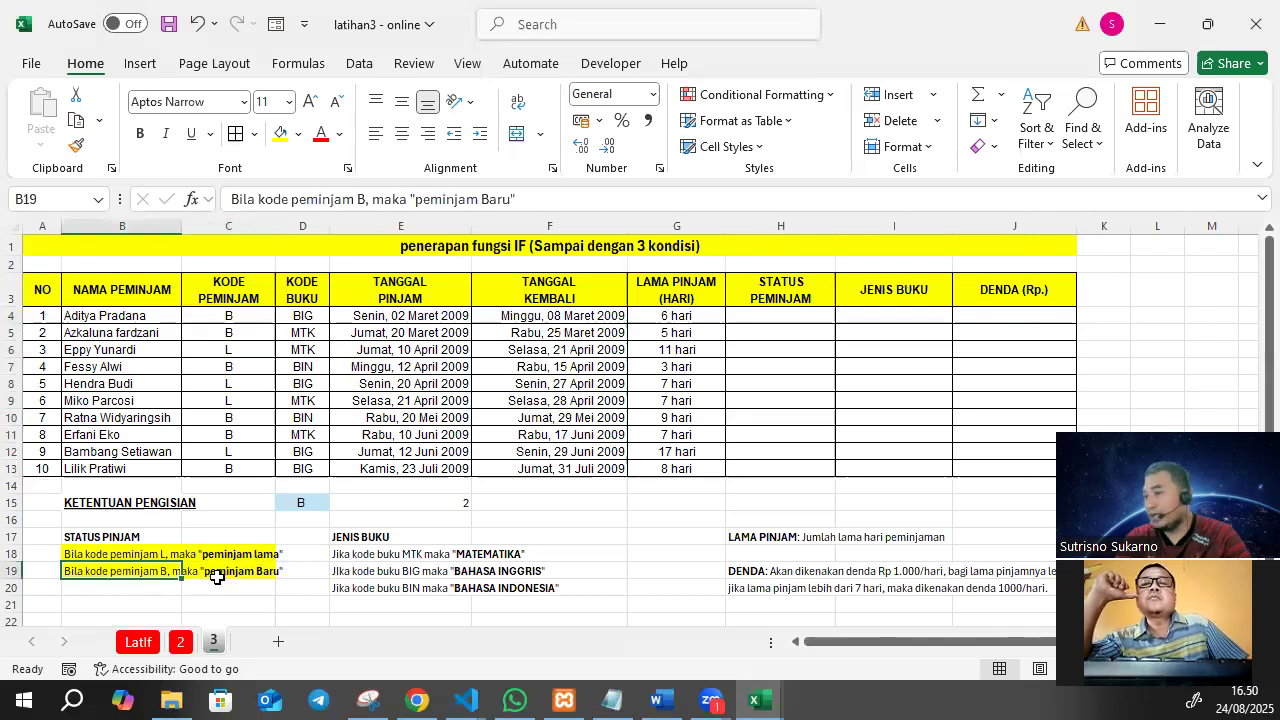
{"action": "left_click_drag", "start_coordinate": [90, 552], "coordinate": [273, 583]}
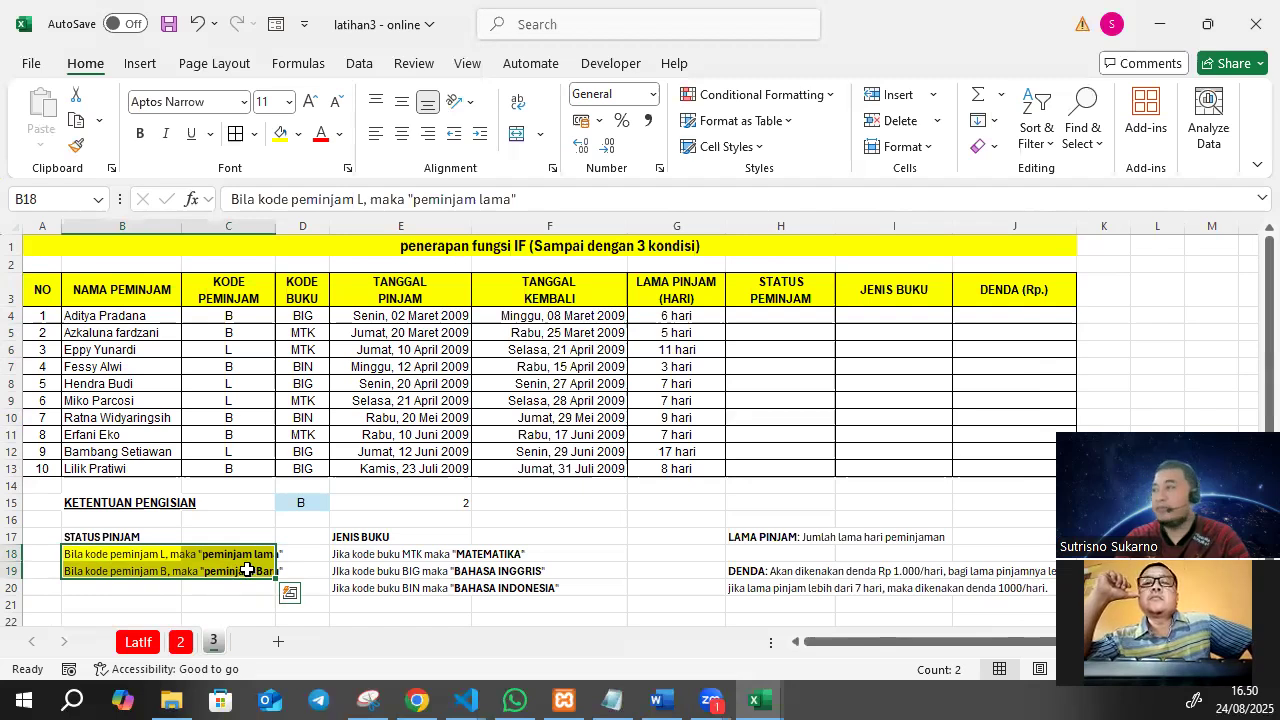
Start an IF formula in H4 that tests whether the borrower code in C4 equals "L".
{"action": "left_click", "coordinate": [785, 312]}
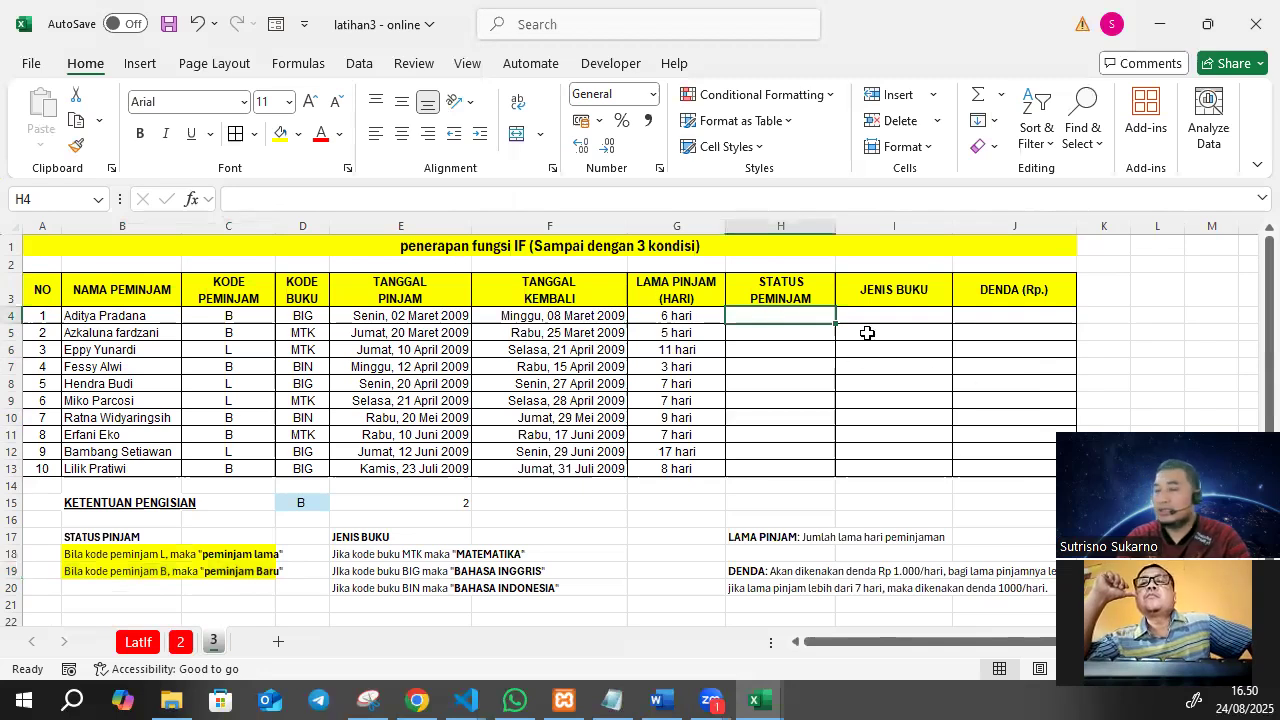
{"action": "type", "text": "=if("}
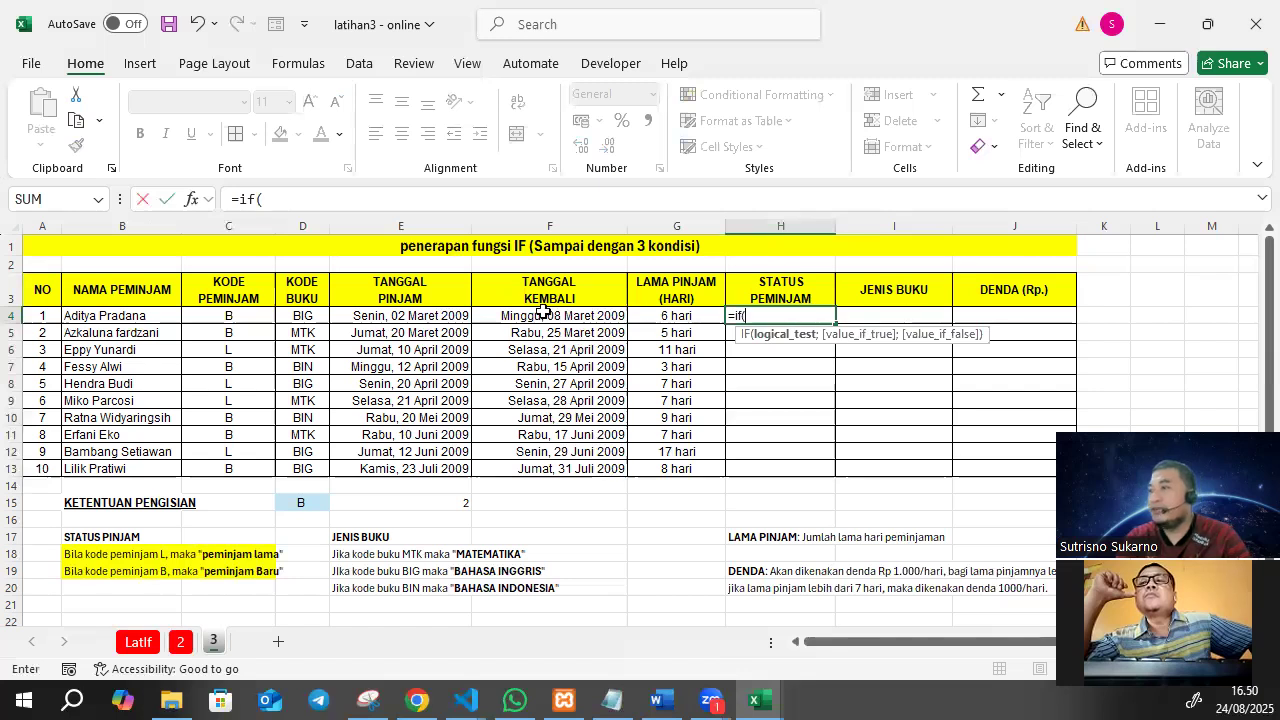
{"action": "left_click", "coordinate": [242, 316]}
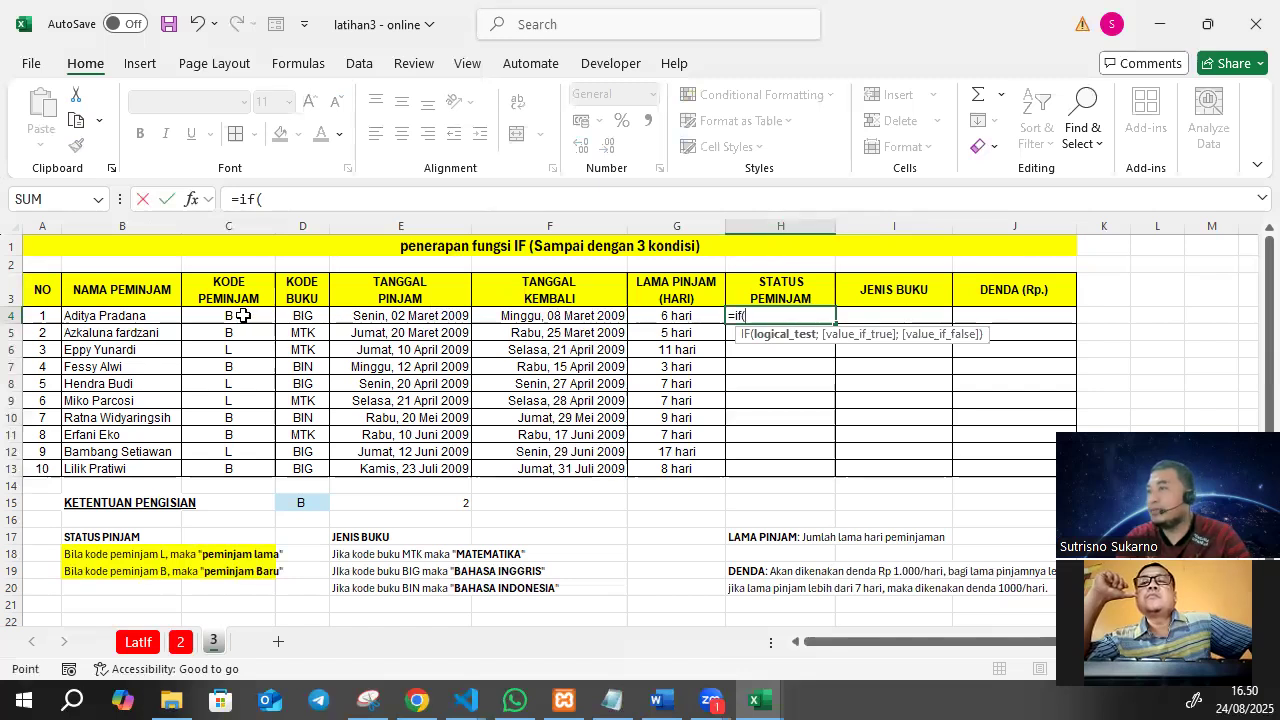
{"action": "left_click", "coordinate": [287, 199]}
{"action": "type", "text": "="}
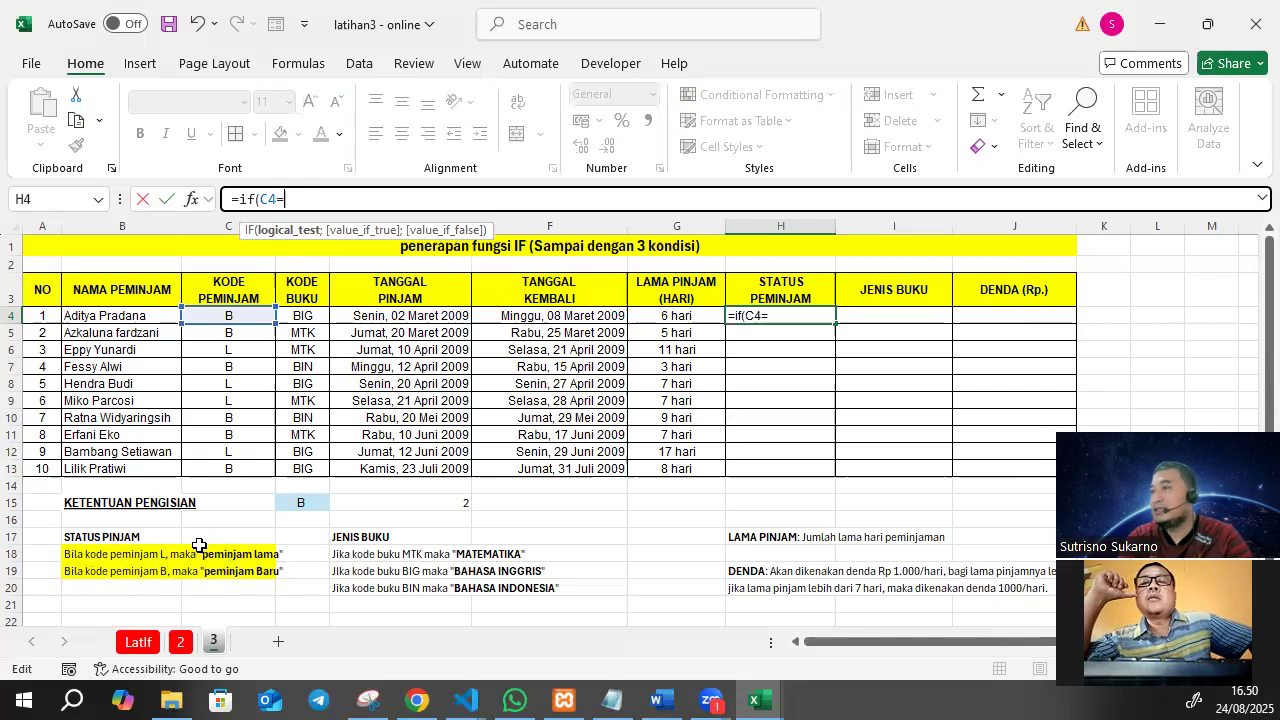
{"action": "type", "text": "\"l"}
{"action": "key", "text": "BackSpace"}
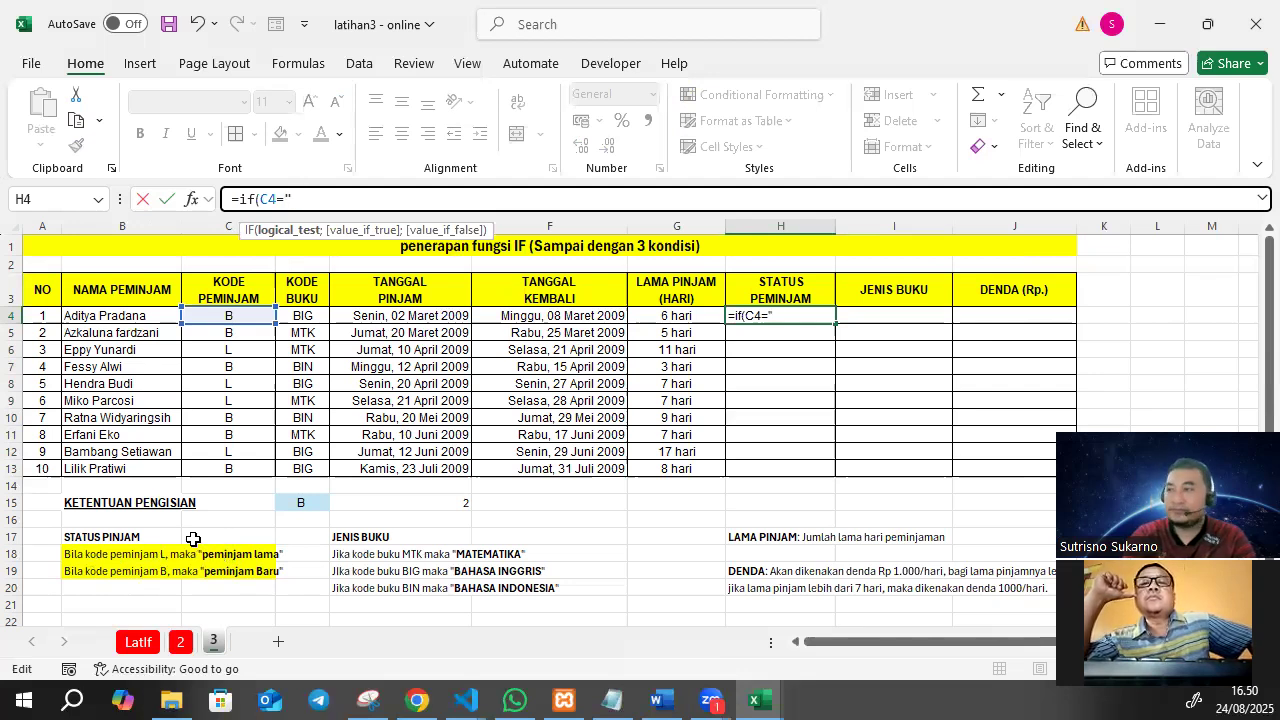
{"action": "type", "text": "L\""}
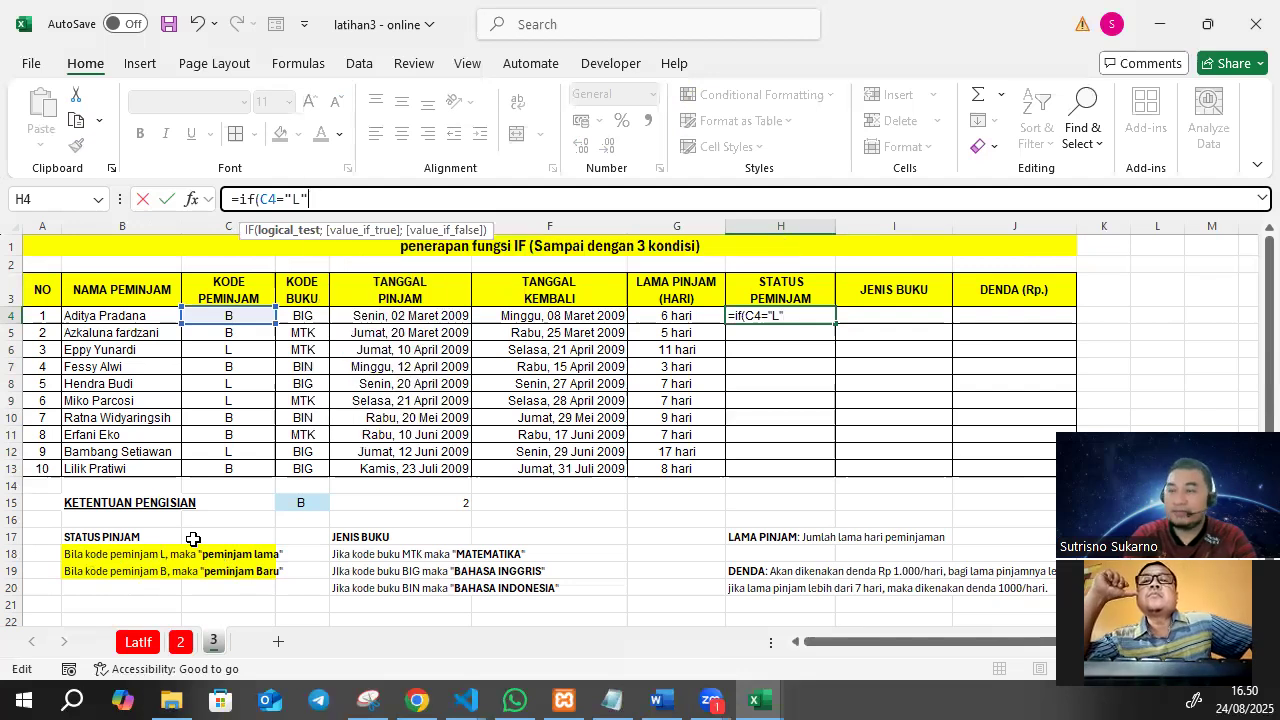
{"action": "type", "text": ";\"Pemina"}
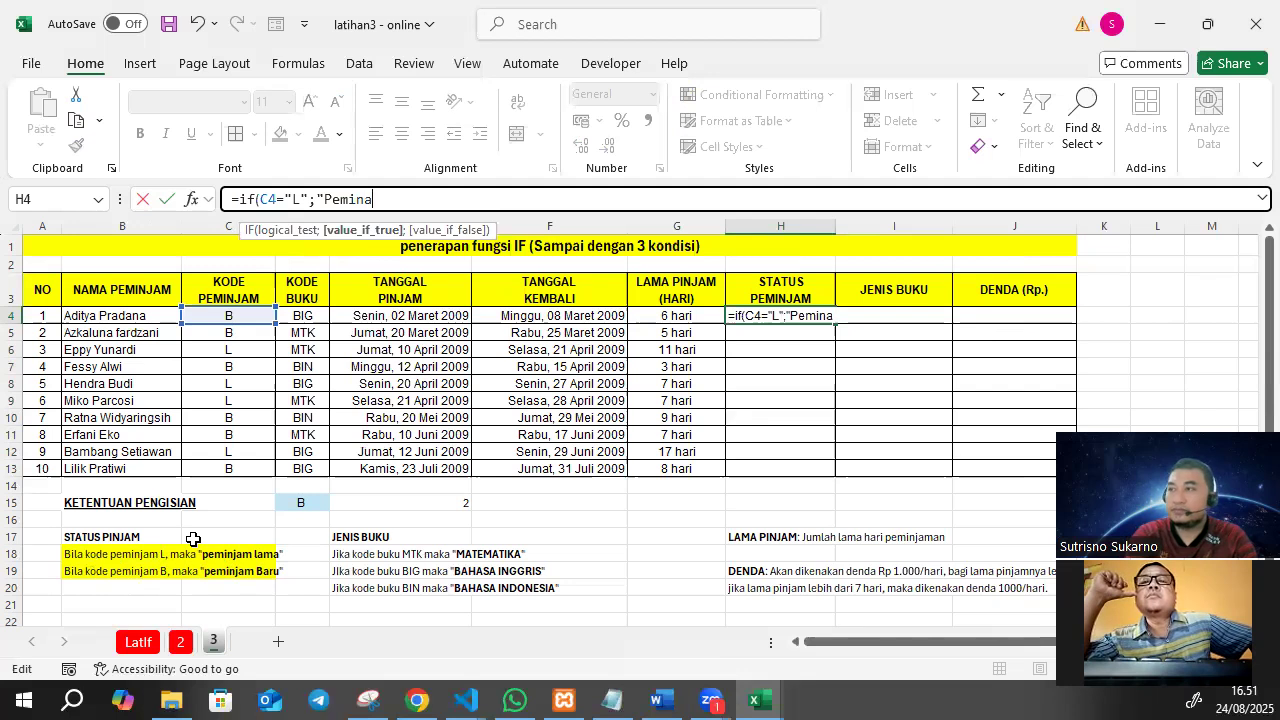
{"action": "type", "text": "jam Lama"}
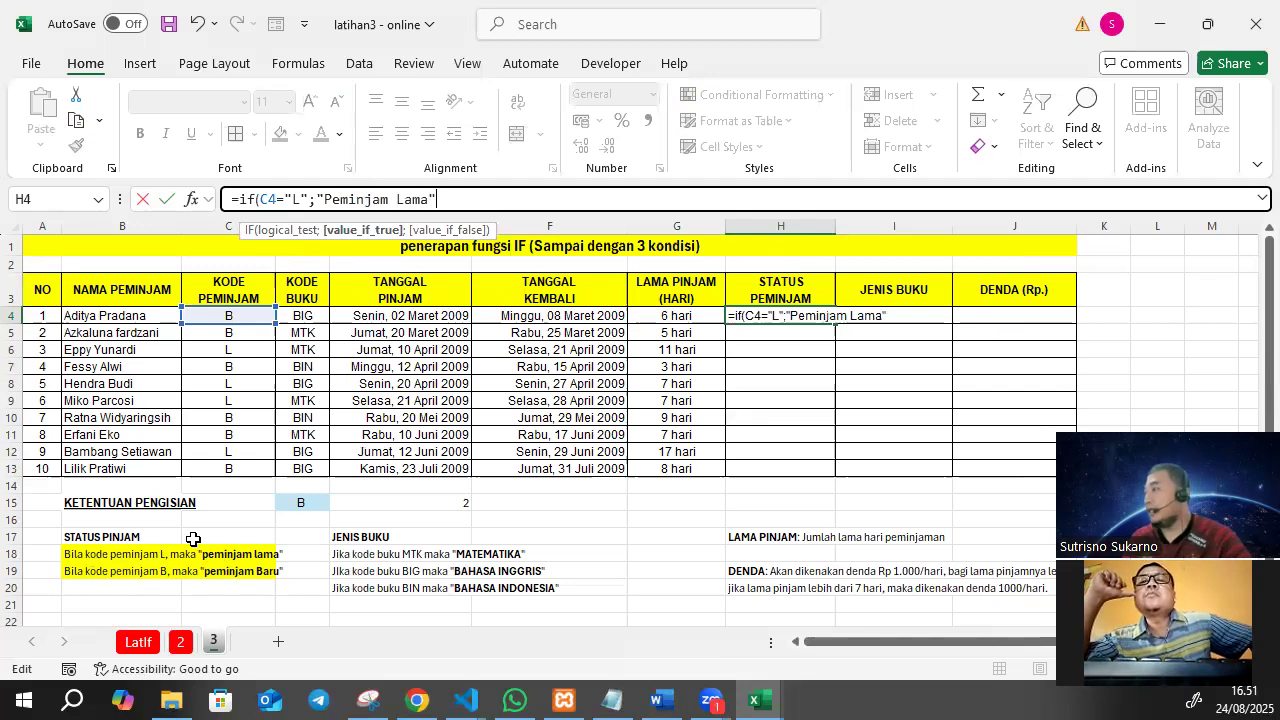
{"action": "type", "text": "\";\"Peminjam Baru\""}
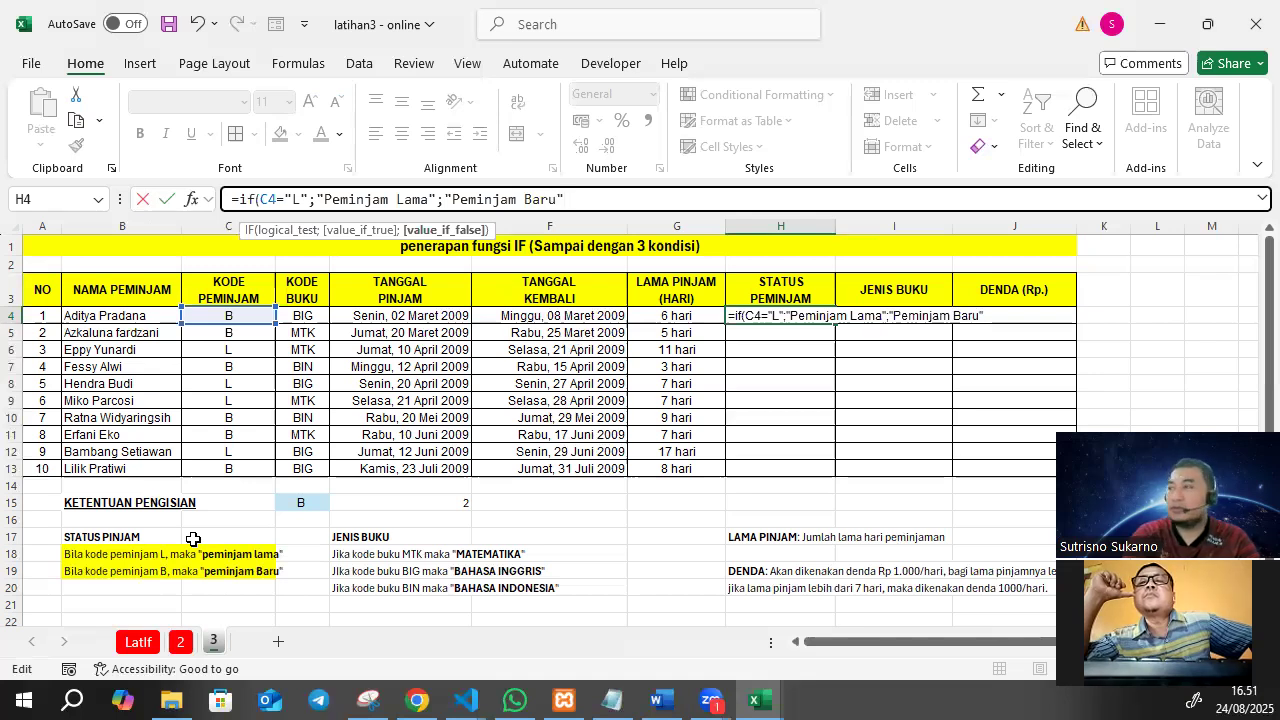
{"action": "type", "text": ")"}
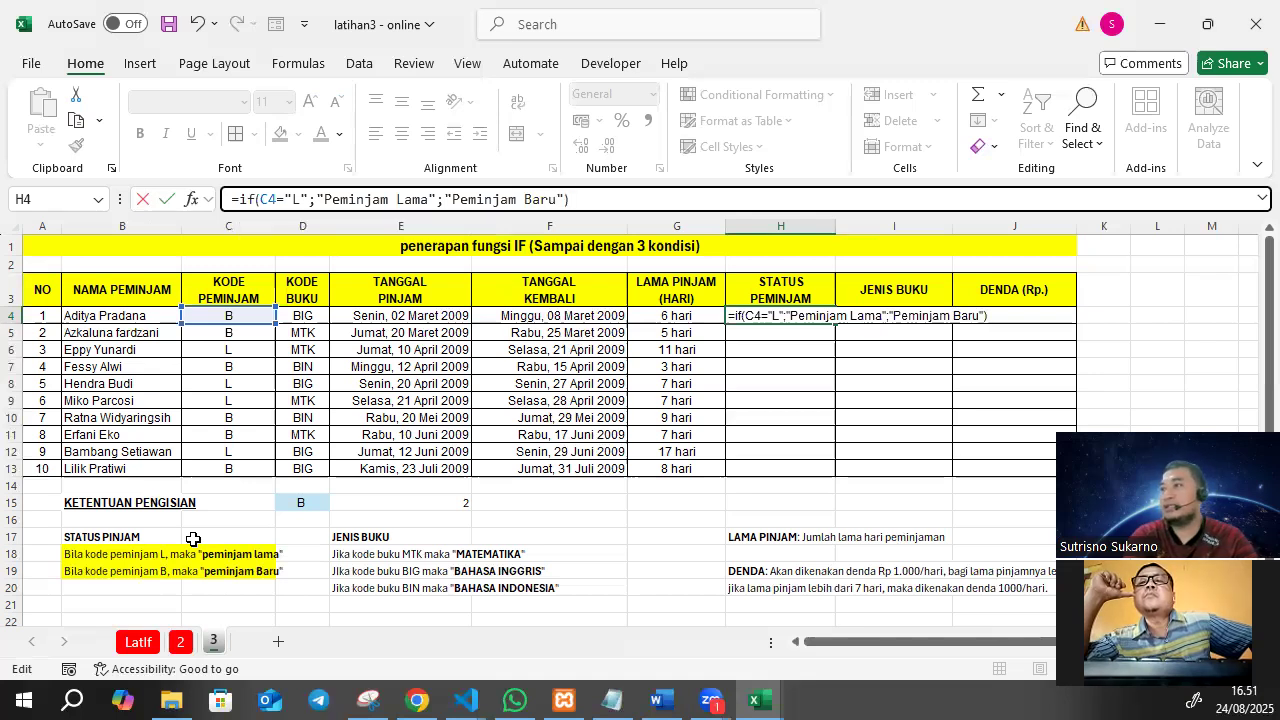
Complete the H4 formula with "Peminjam Lama" as the true value and "Peminjam Baru" as the false value.
{"action": "key", "text": "Return"}
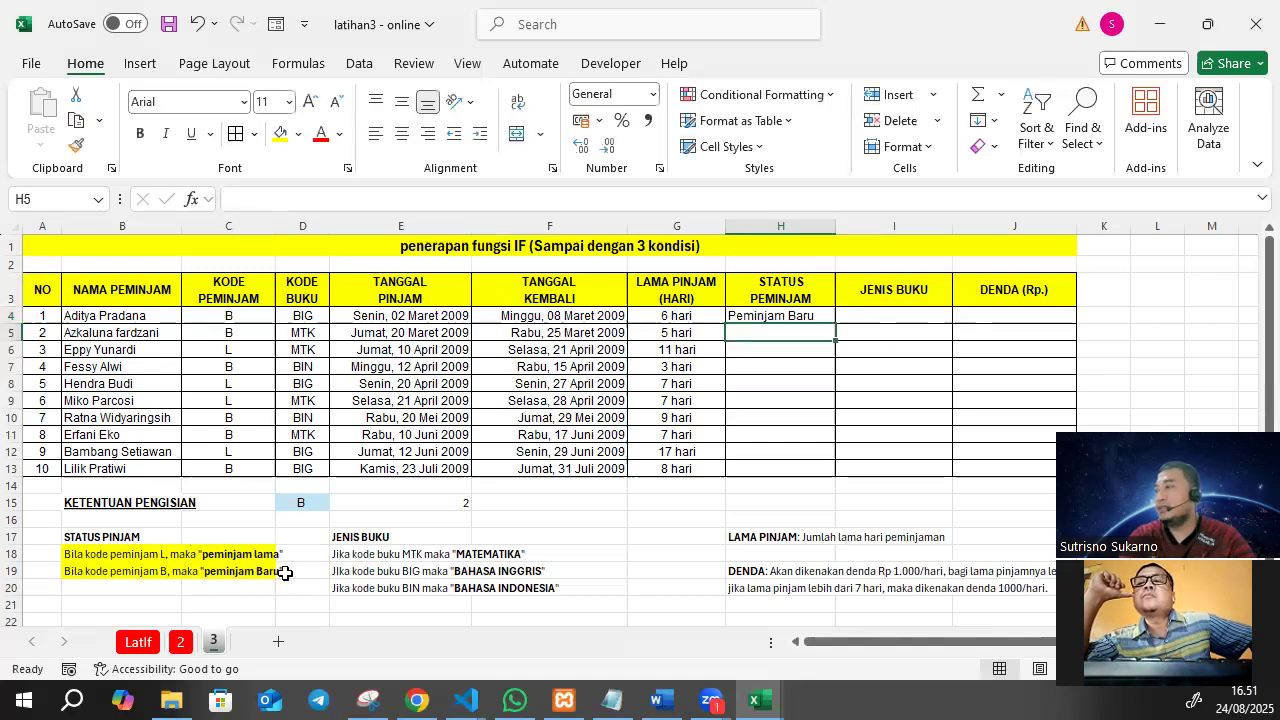
Copy the borrower status formula from H4 down through H13 and center the results horizontally.
{"action": "left_click", "coordinate": [775, 316]}
{"action": "left_click_drag", "start_coordinate": [835, 324], "coordinate": [822, 475]}
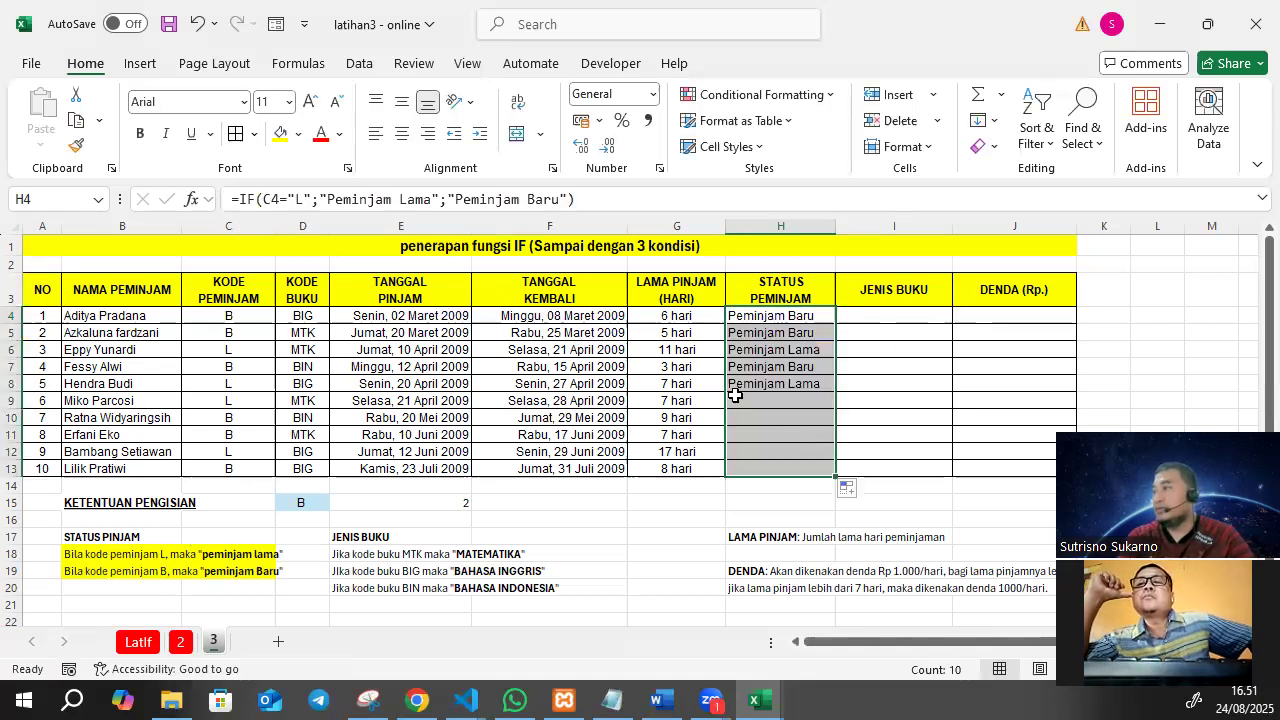
{"action": "left_click", "coordinate": [400, 133]}
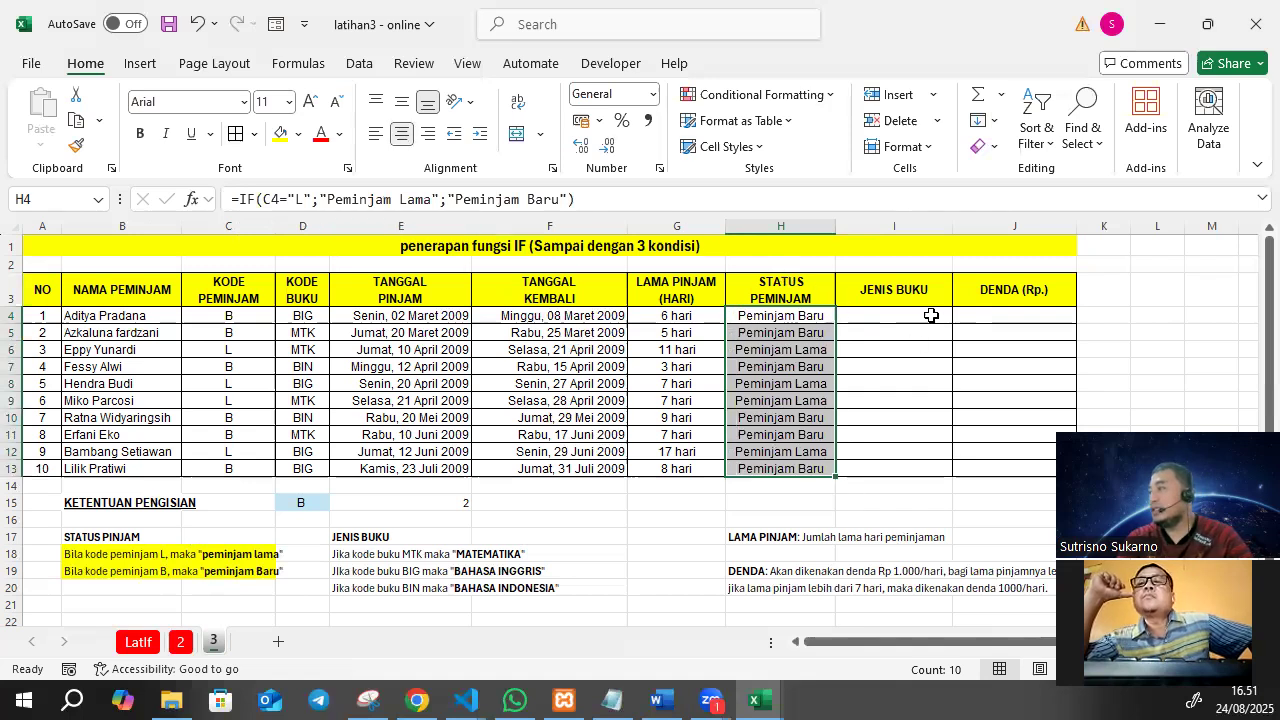
Highlight the three book type rules in E18:F20 with a yellow fill and review the MTK and BIG rules.
{"action": "left_click", "coordinate": [931, 314]}
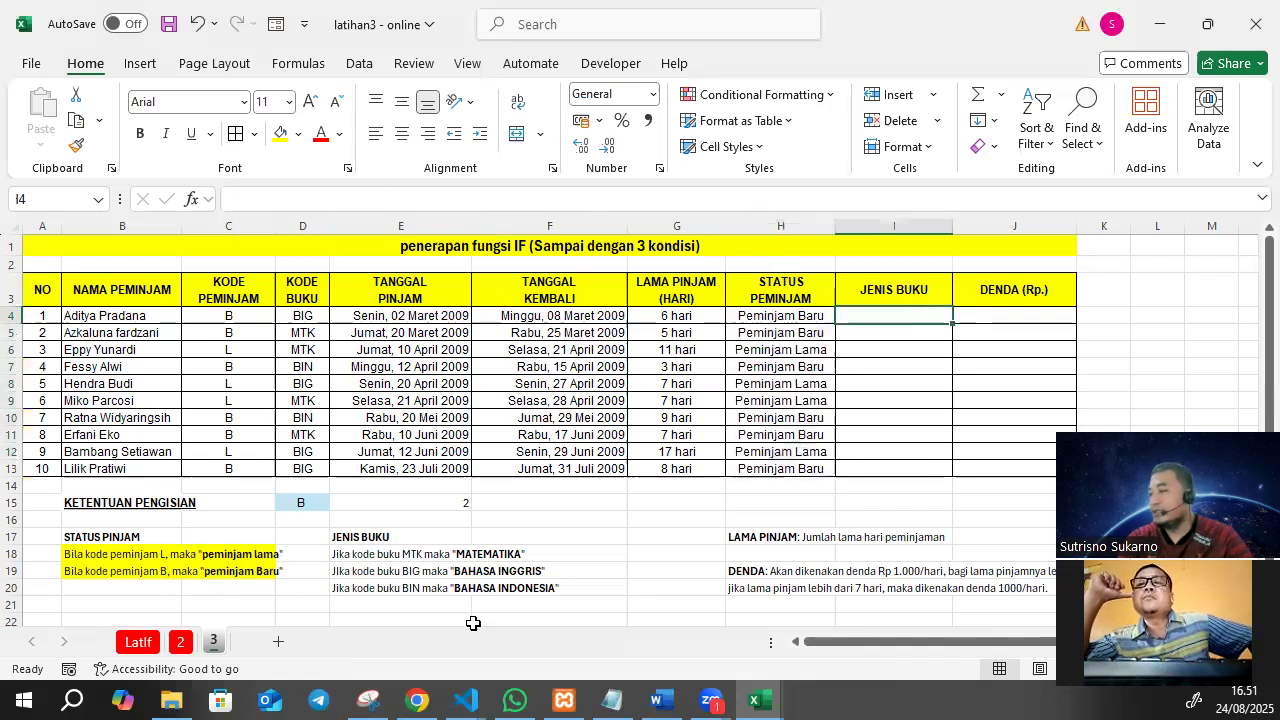
{"action": "left_click_drag", "start_coordinate": [337, 554], "coordinate": [583, 580]}
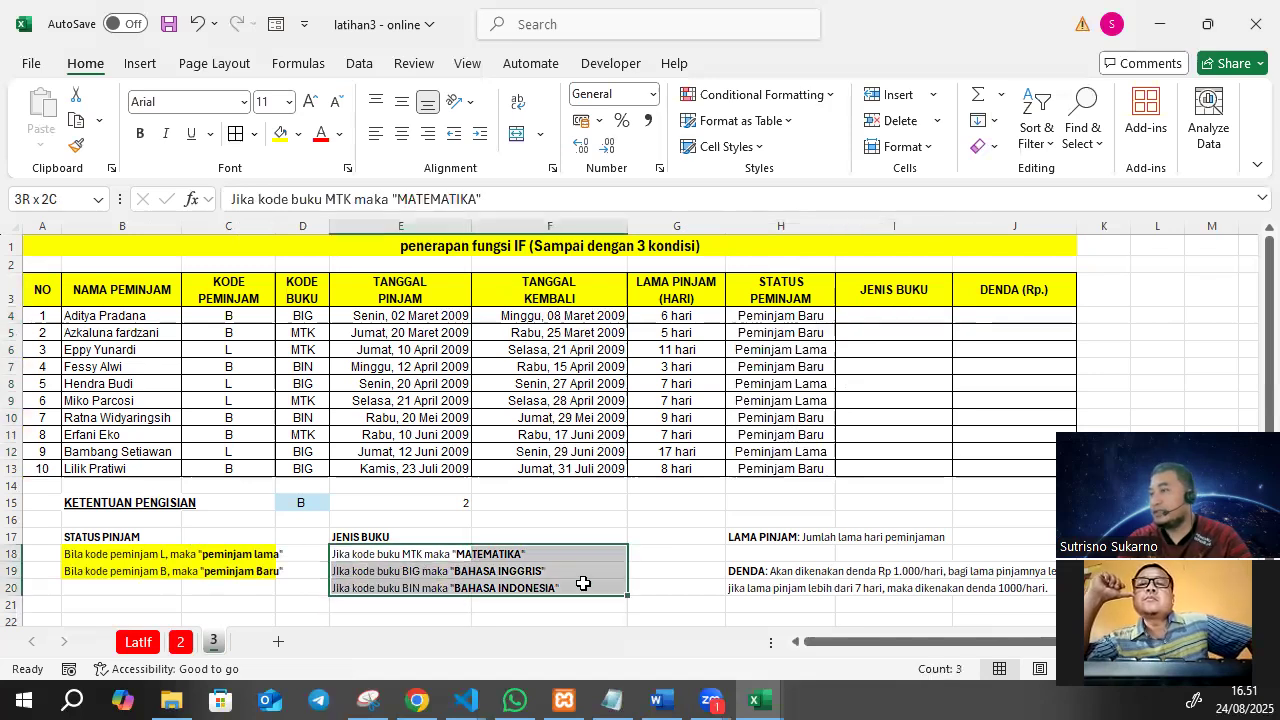
{"action": "left_click", "coordinate": [280, 133]}
{"action": "left_click", "coordinate": [483, 603]}
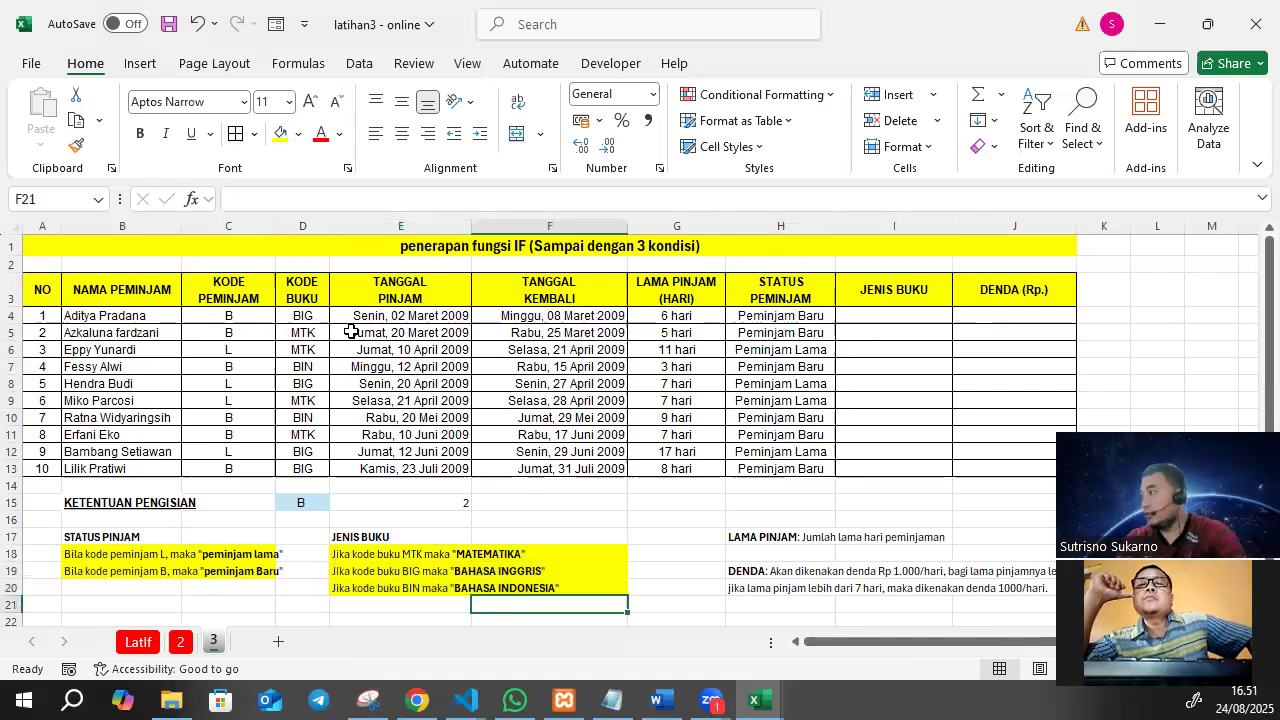
{"action": "left_click", "coordinate": [370, 558]}
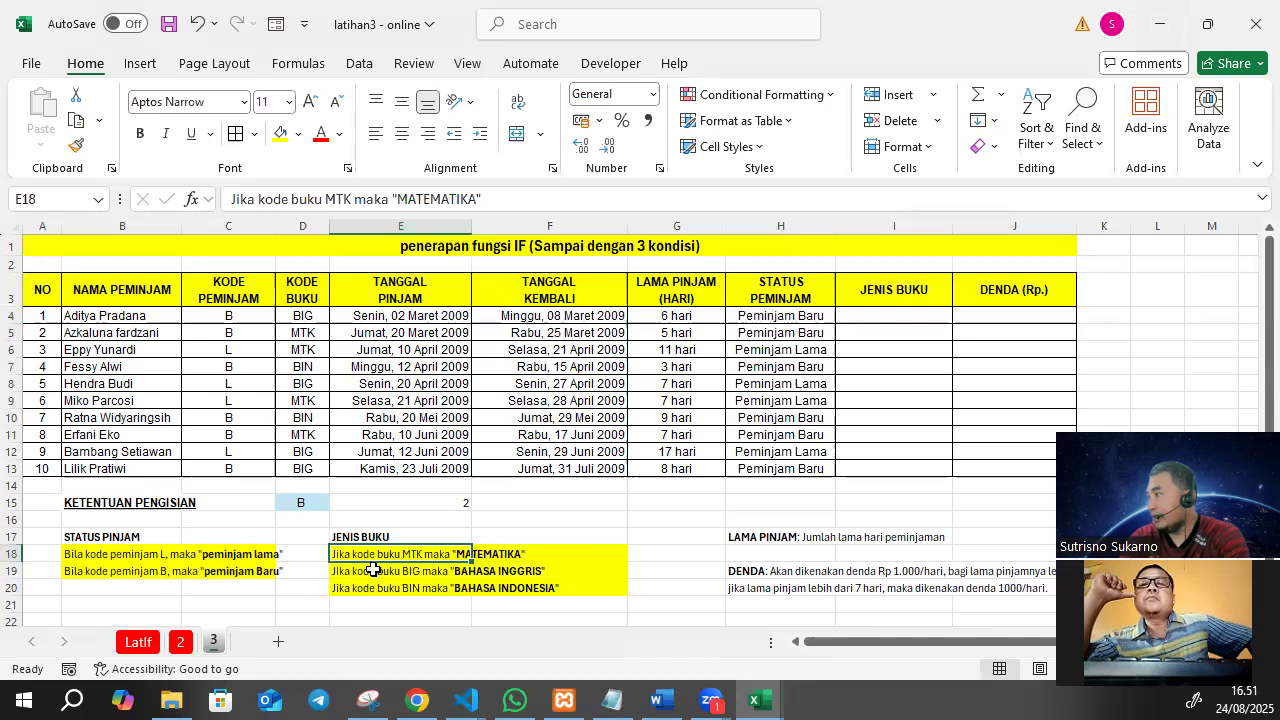
{"action": "left_click", "coordinate": [353, 571]}
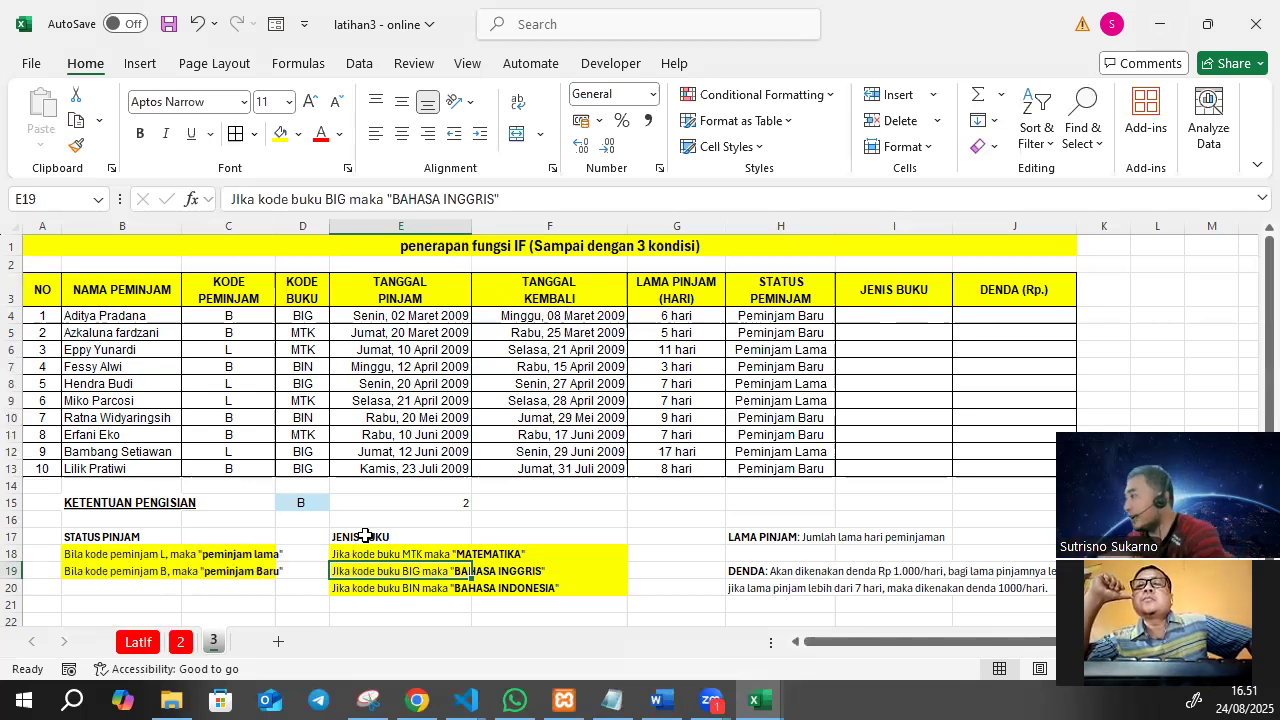
Start an IF formula in I4 that tests whether the book code in D4 equals "MTK".
{"action": "left_click", "coordinate": [877, 312]}
{"action": "type", "text": "=if("}
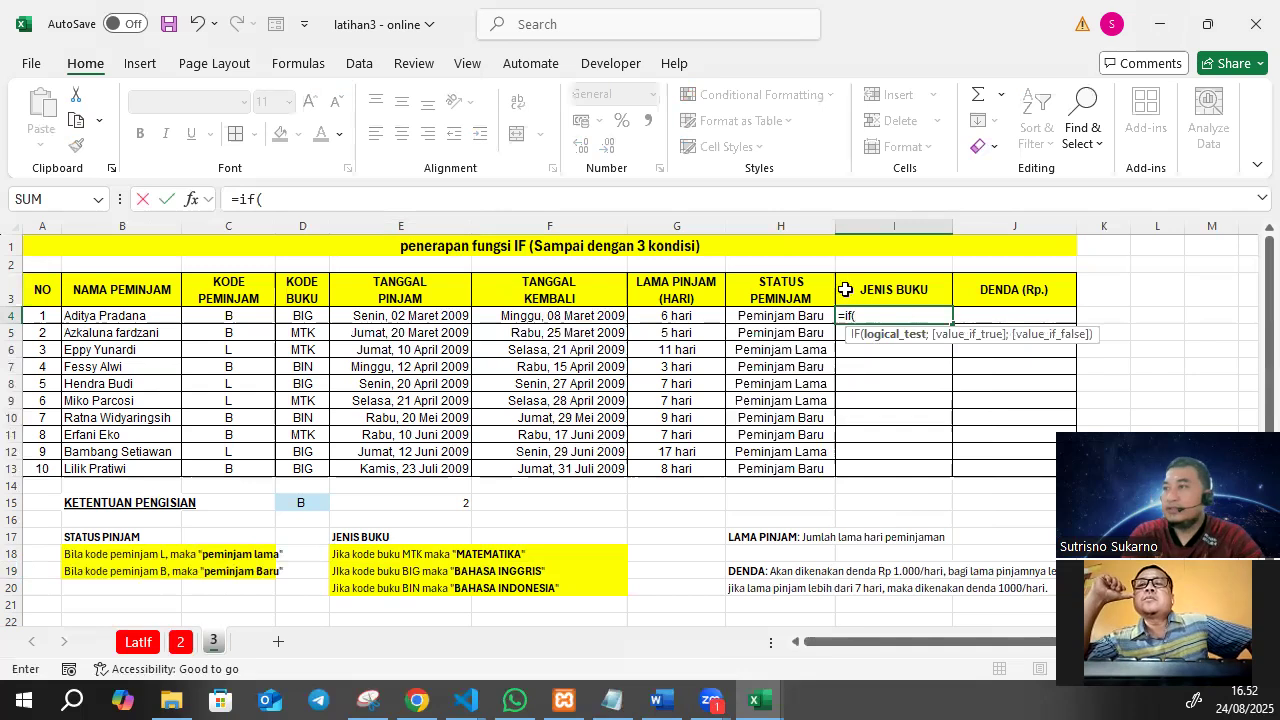
{"action": "left_click", "coordinate": [399, 194]}
{"action": "left_click", "coordinate": [311, 314]}
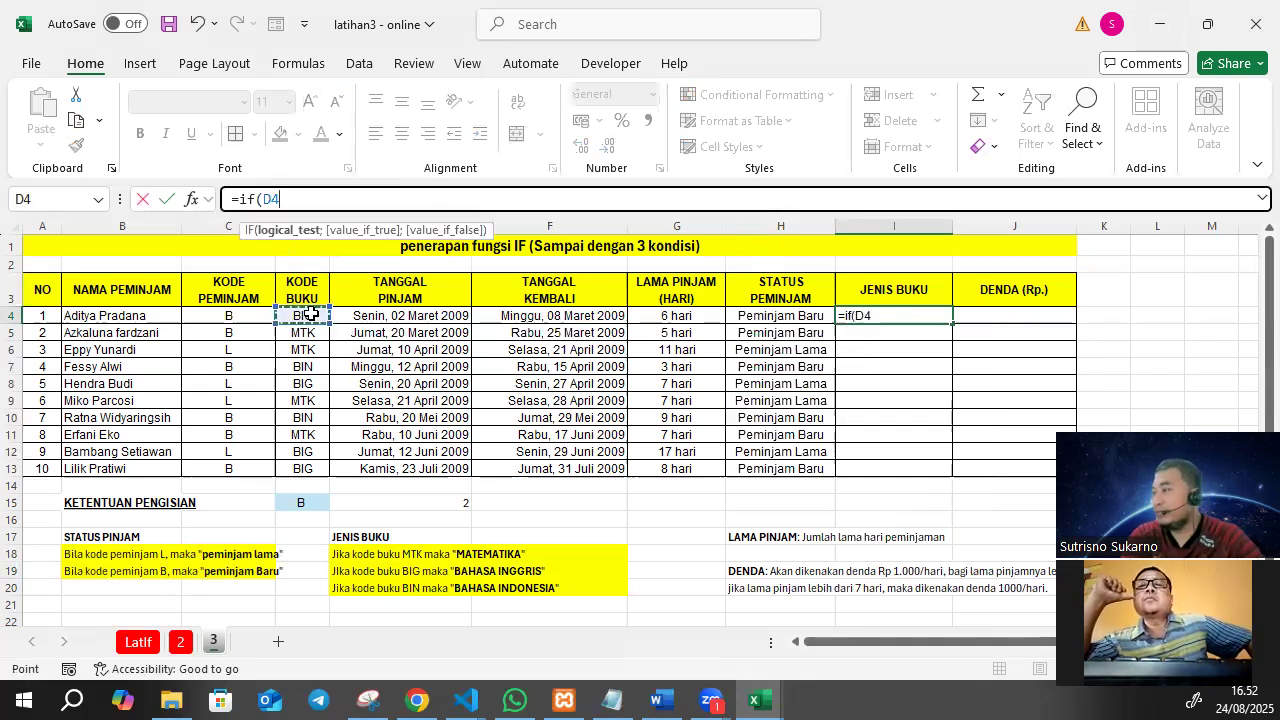
{"action": "type", "text": "="}
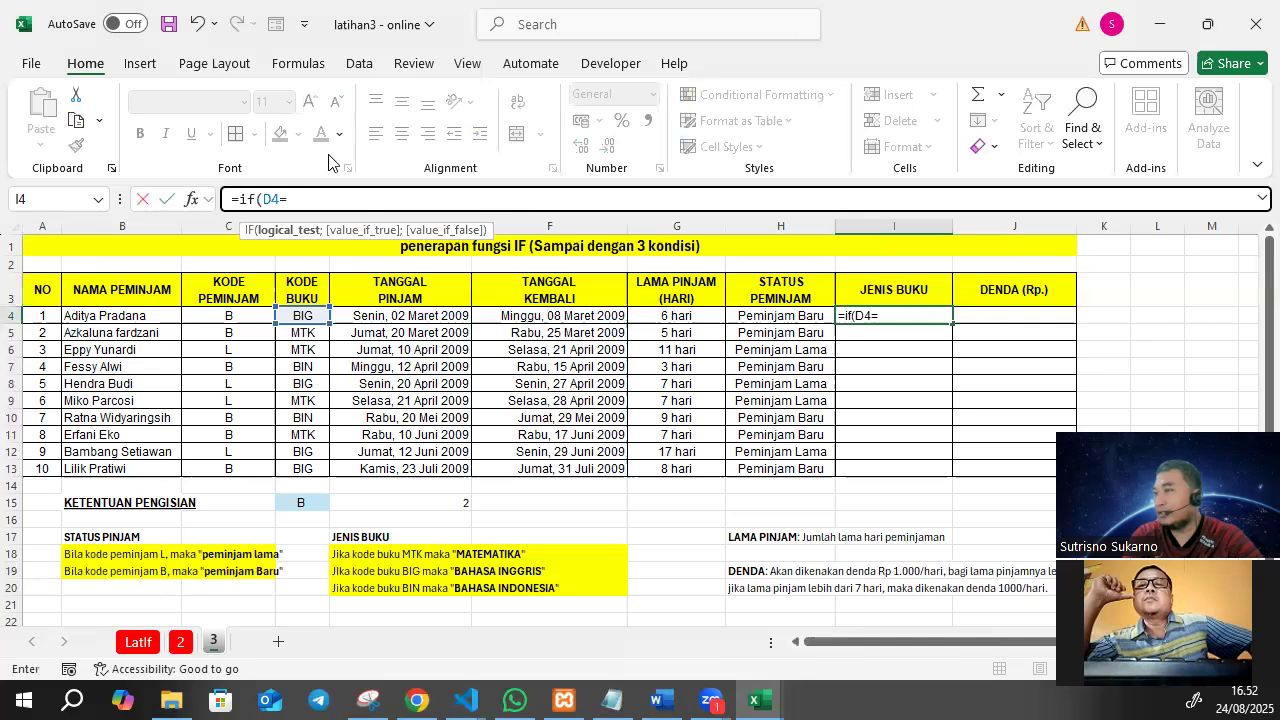
{"action": "type", "text": "\"m"}
{"action": "key", "text": "BackSpace"}
{"action": "type", "text": "MTK"}
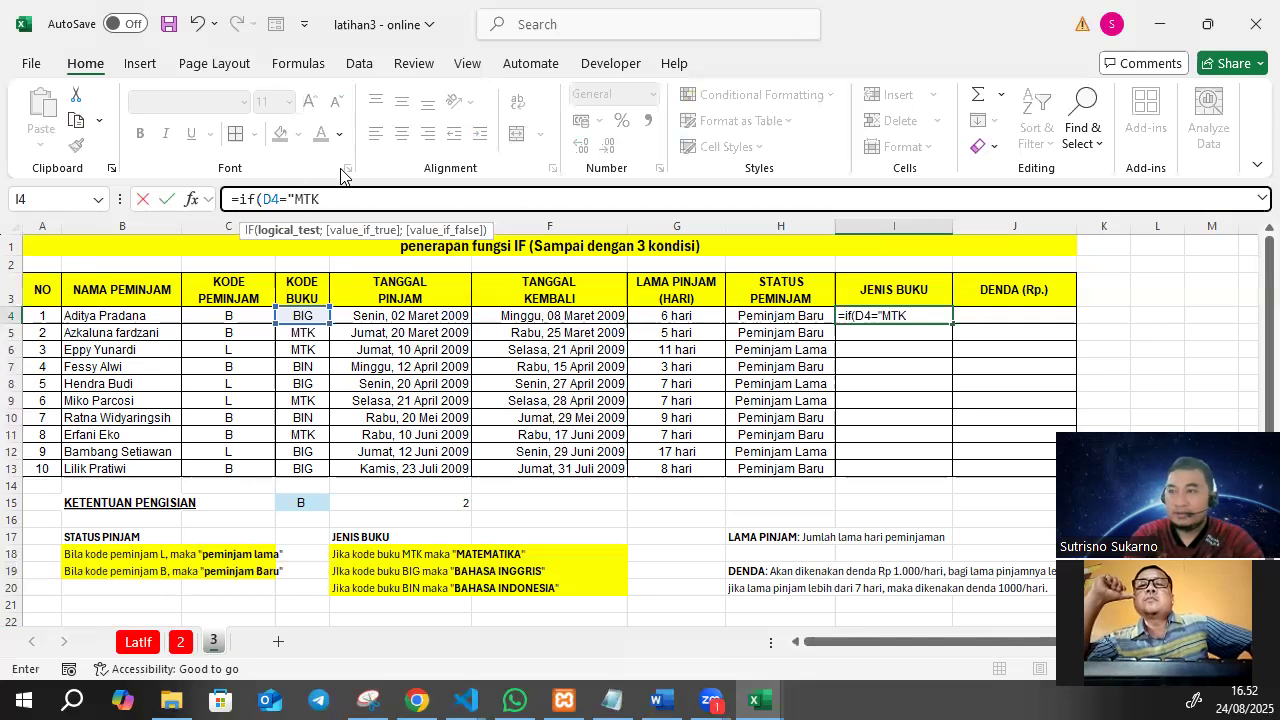
{"action": "type", "text": "\";\"M"}
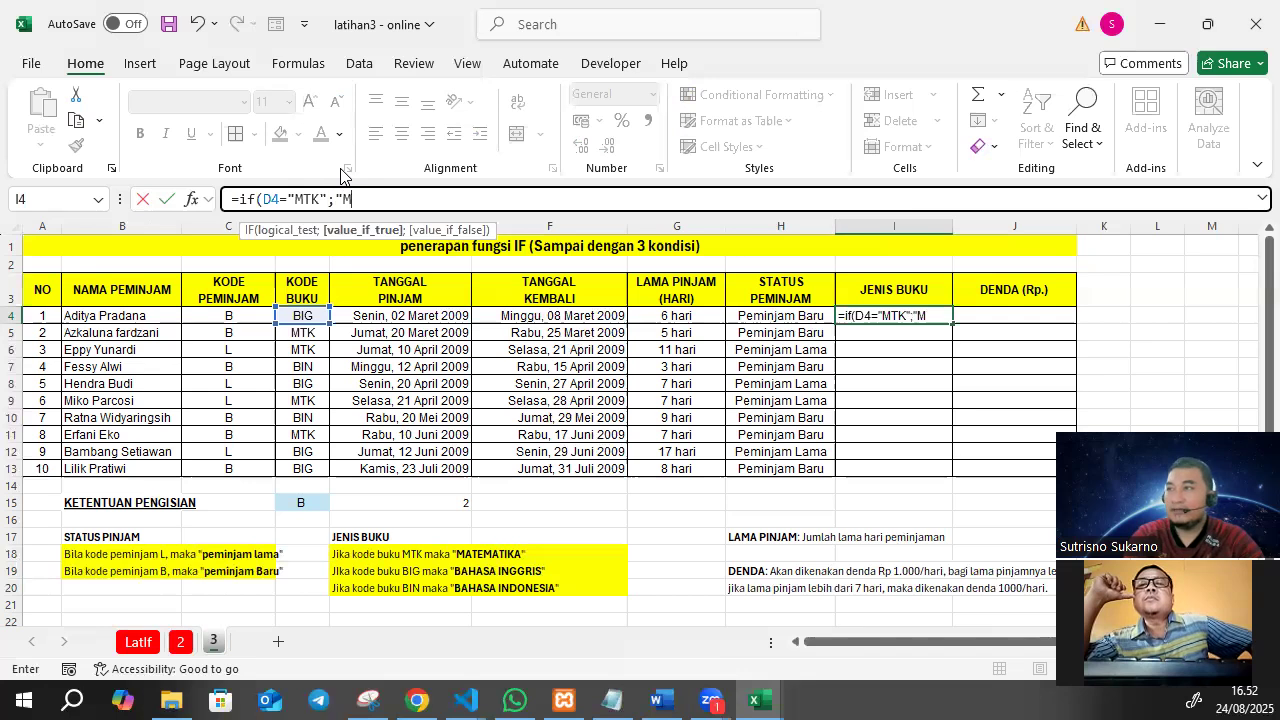
{"action": "type", "text": "atematika\""}
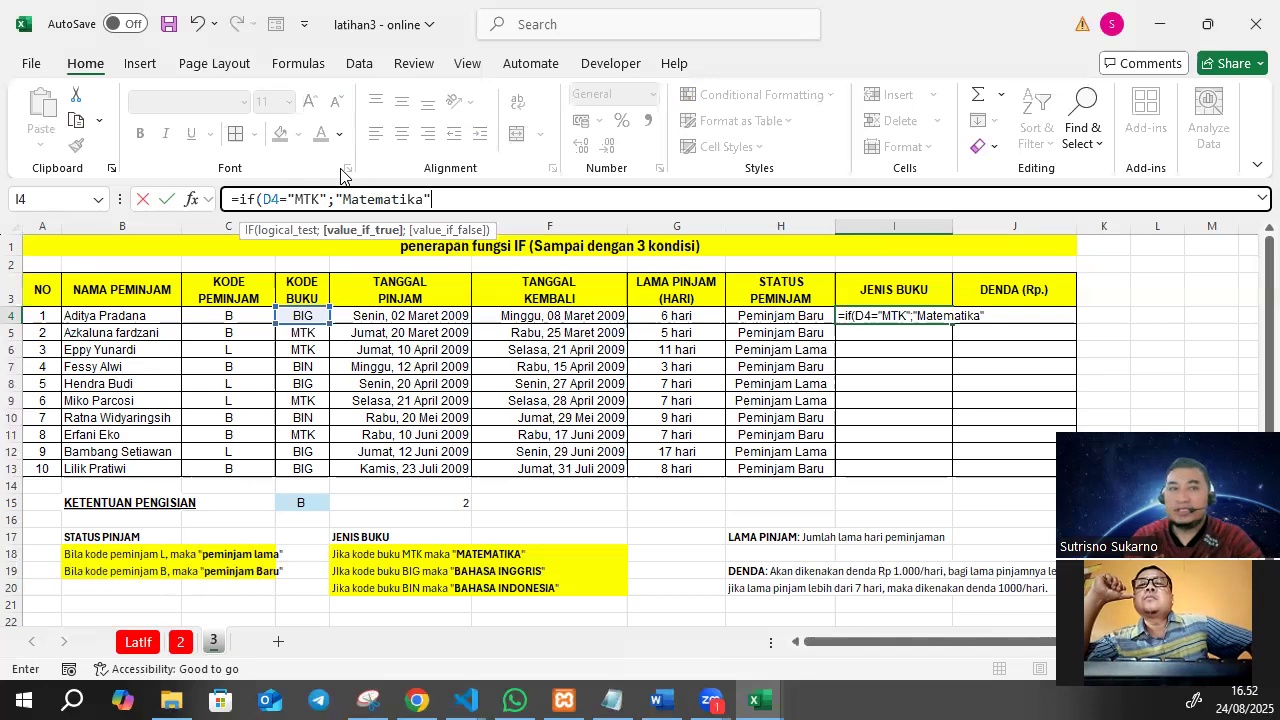
{"action": "type", "text": ";"}
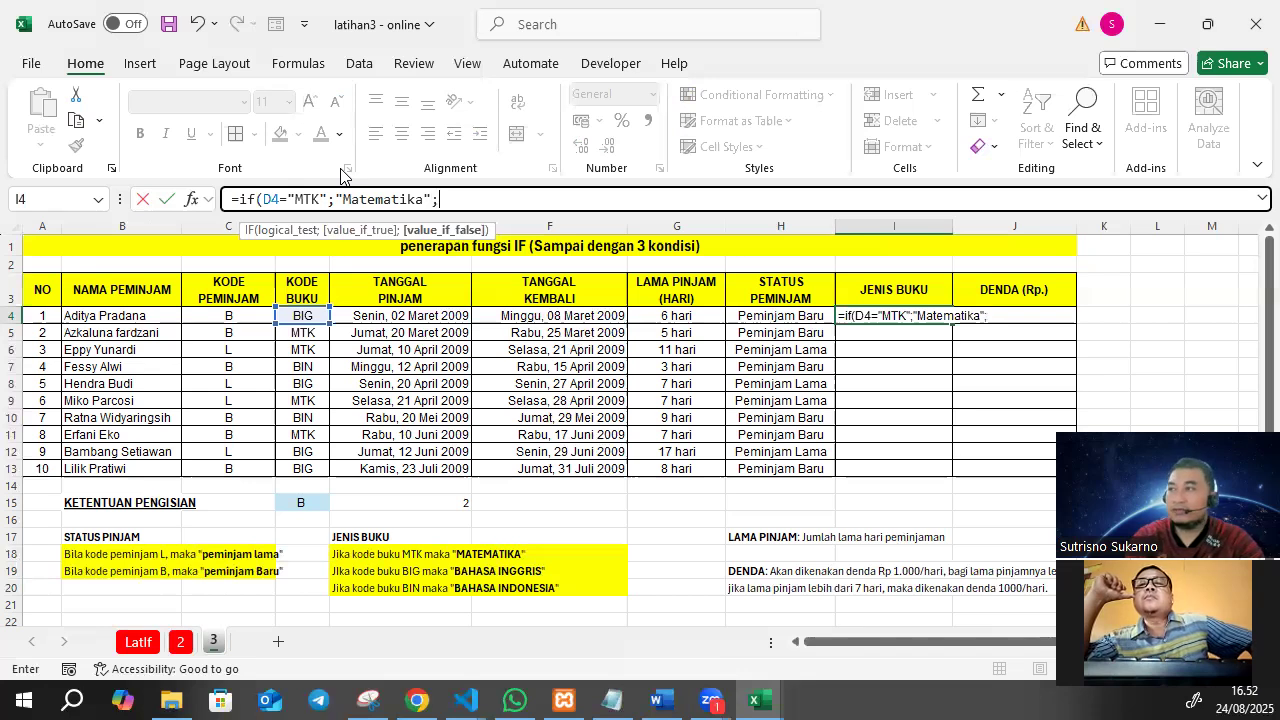
{"action": "type", "text": "if("}
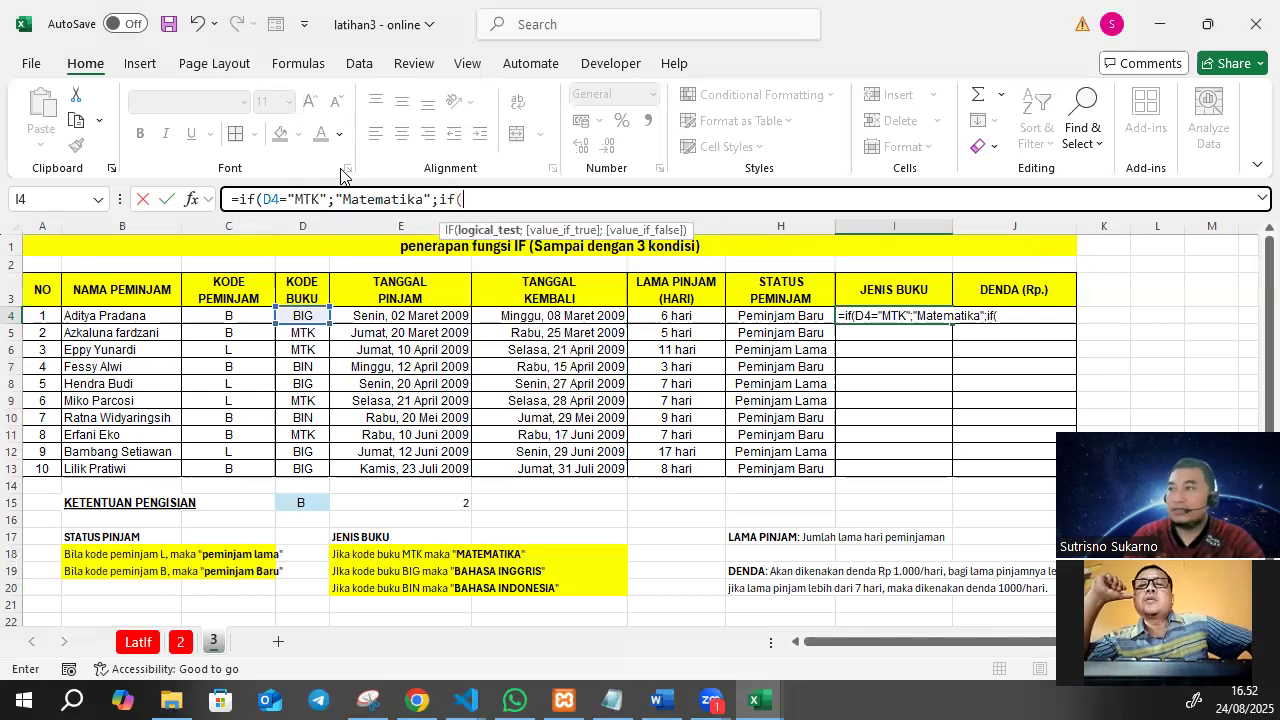
Nest a second IF in the I4 formula that tests D4="BIG" and returns "Bahasa Inggris" when true.
{"action": "left_click", "coordinate": [293, 316]}
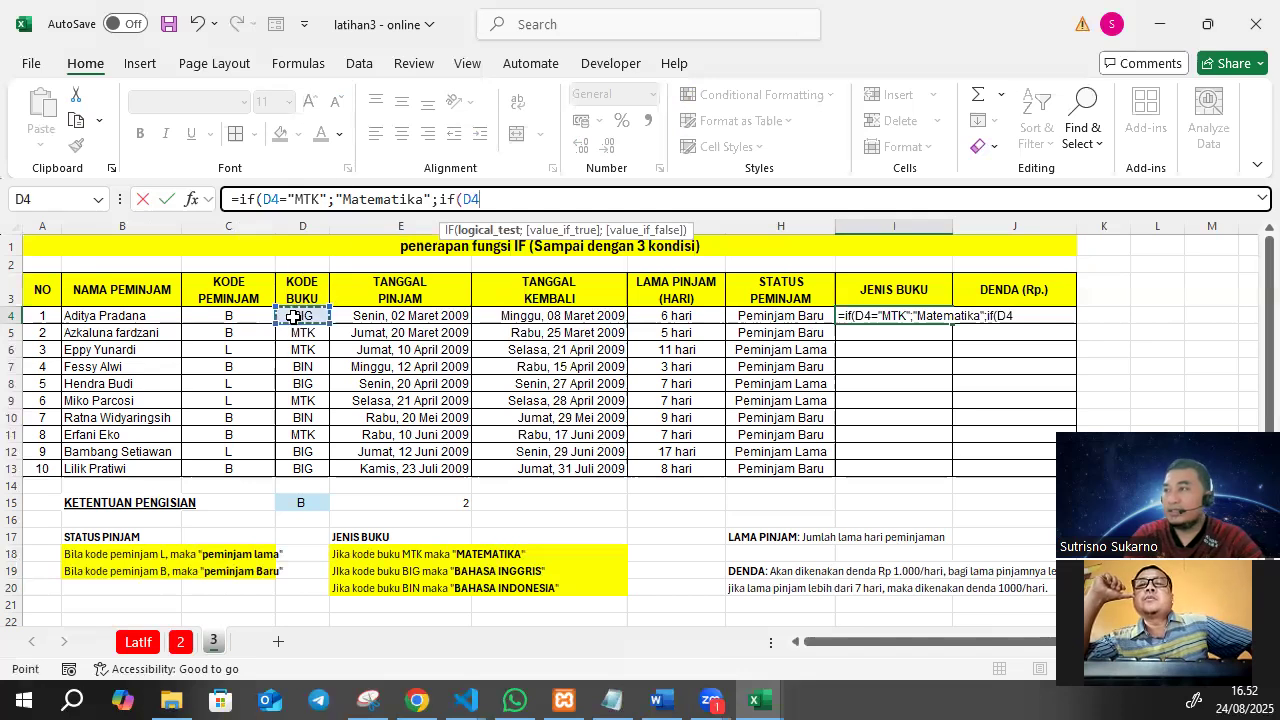
{"action": "type", "text": "="}
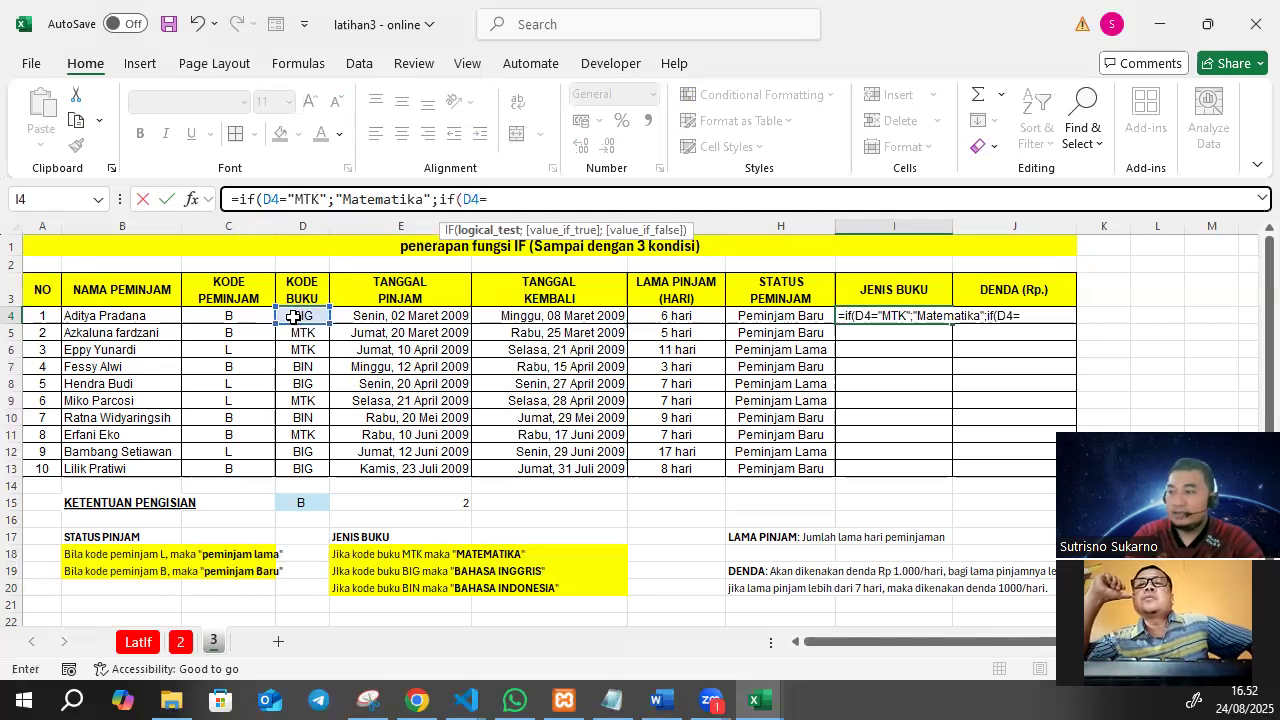
{"action": "type", "text": "\"big"}
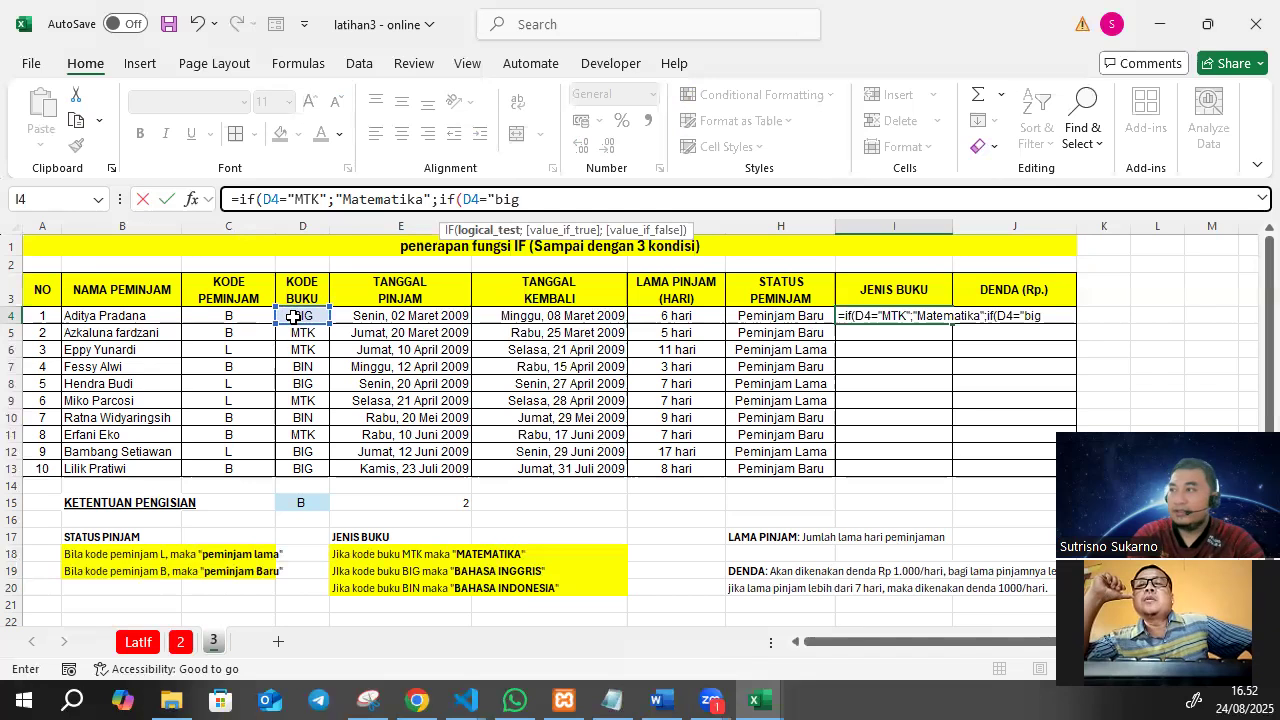
{"action": "key", "text": "BackSpace"}
{"action": "key", "text": "BackSpace"}
{"action": "key", "text": "BackSpace"}
{"action": "type", "text": "BIG\";\"Bahasa In"}
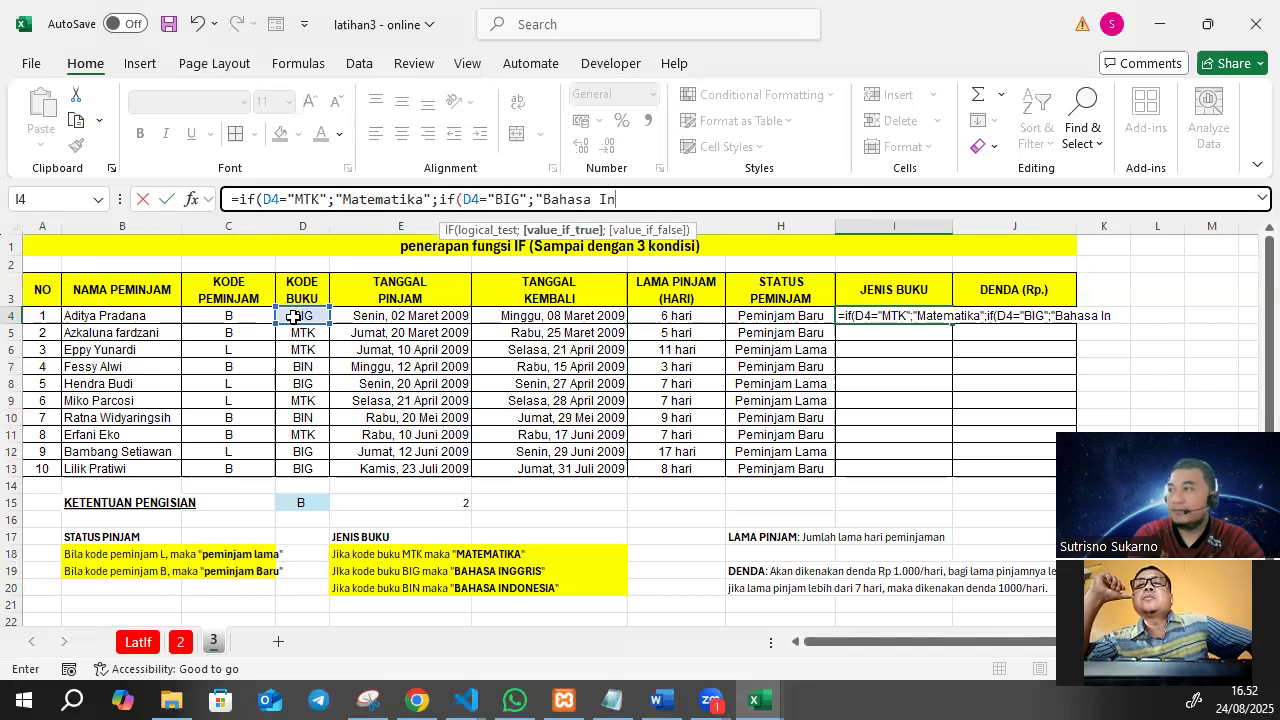
{"action": "type", "text": "ggris\";"}
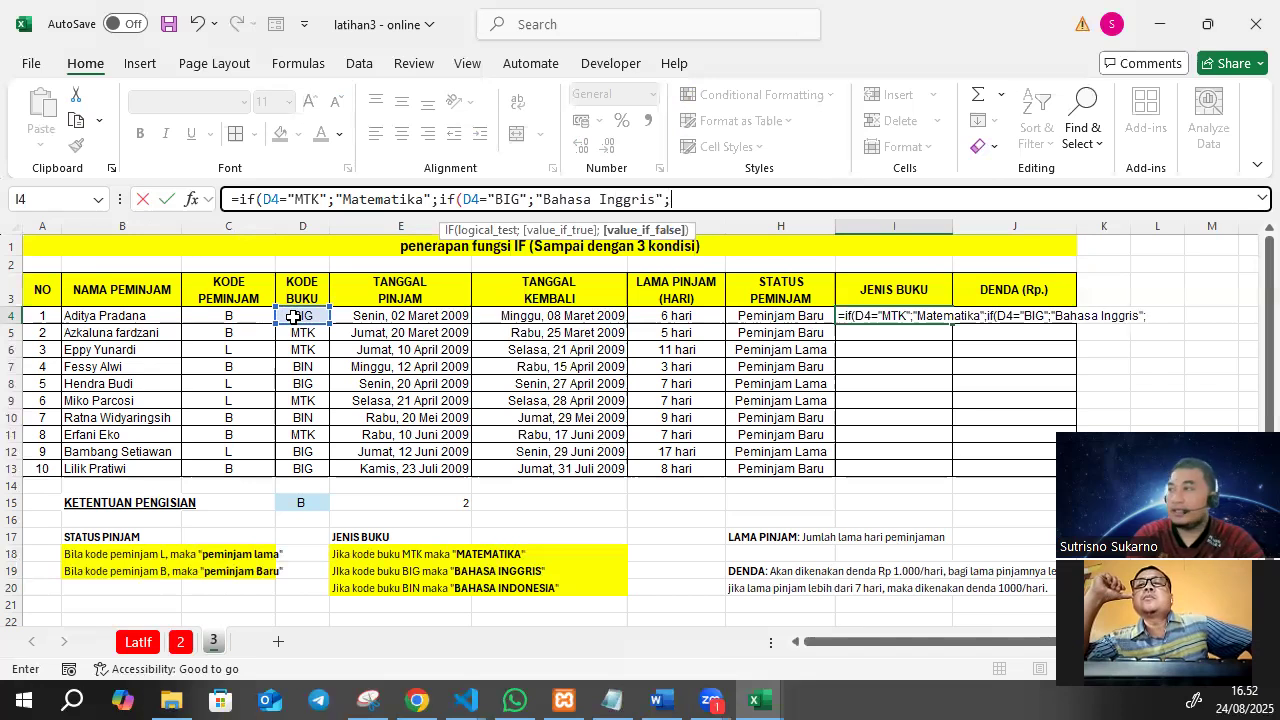
{"action": "type", "text": "\"Bahasa Indonesia\""}
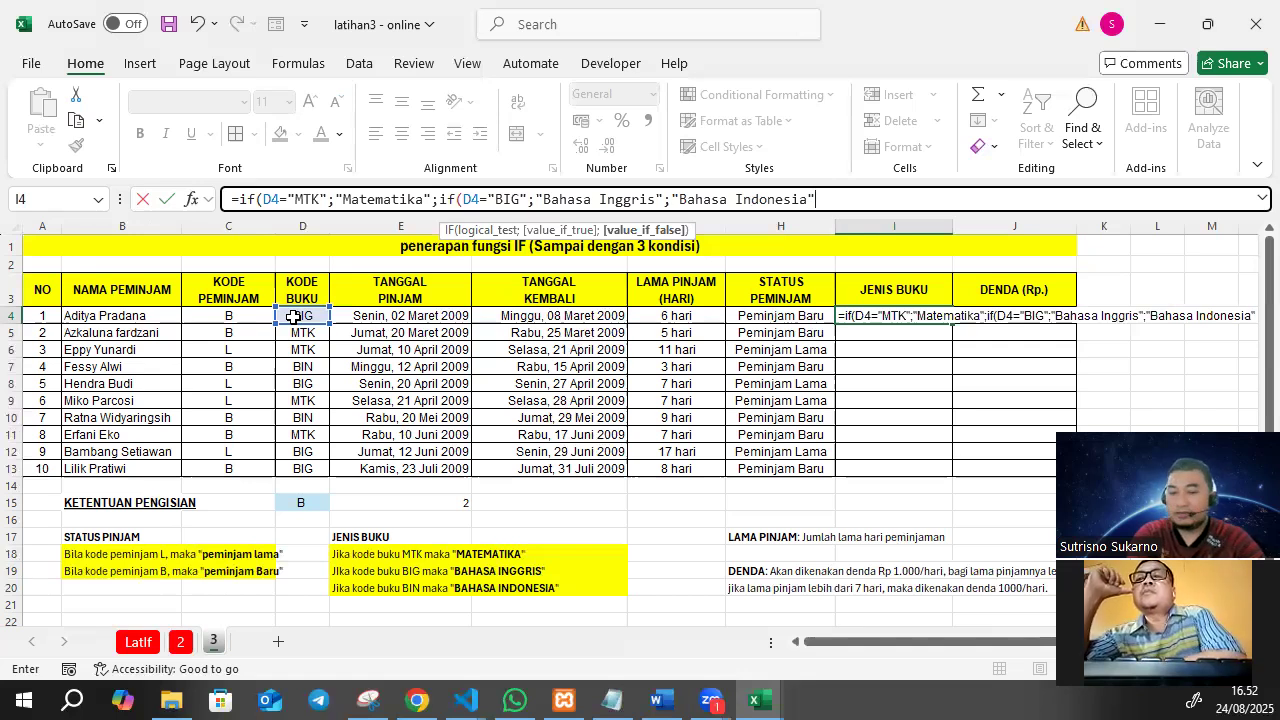
Complete the nested IF formula in I4 with "Bahasa Indonesia" as the final false value and enter it.
{"action": "type", "text": "))"}
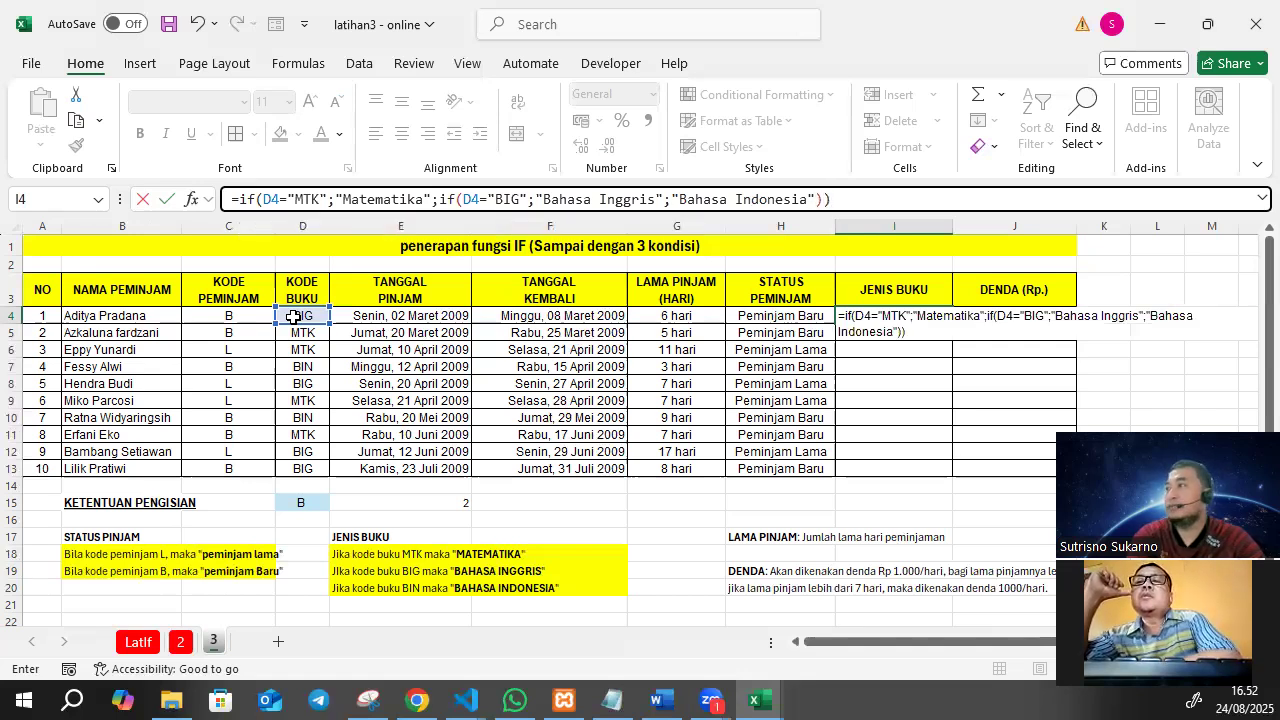
{"action": "key", "text": "Return"}
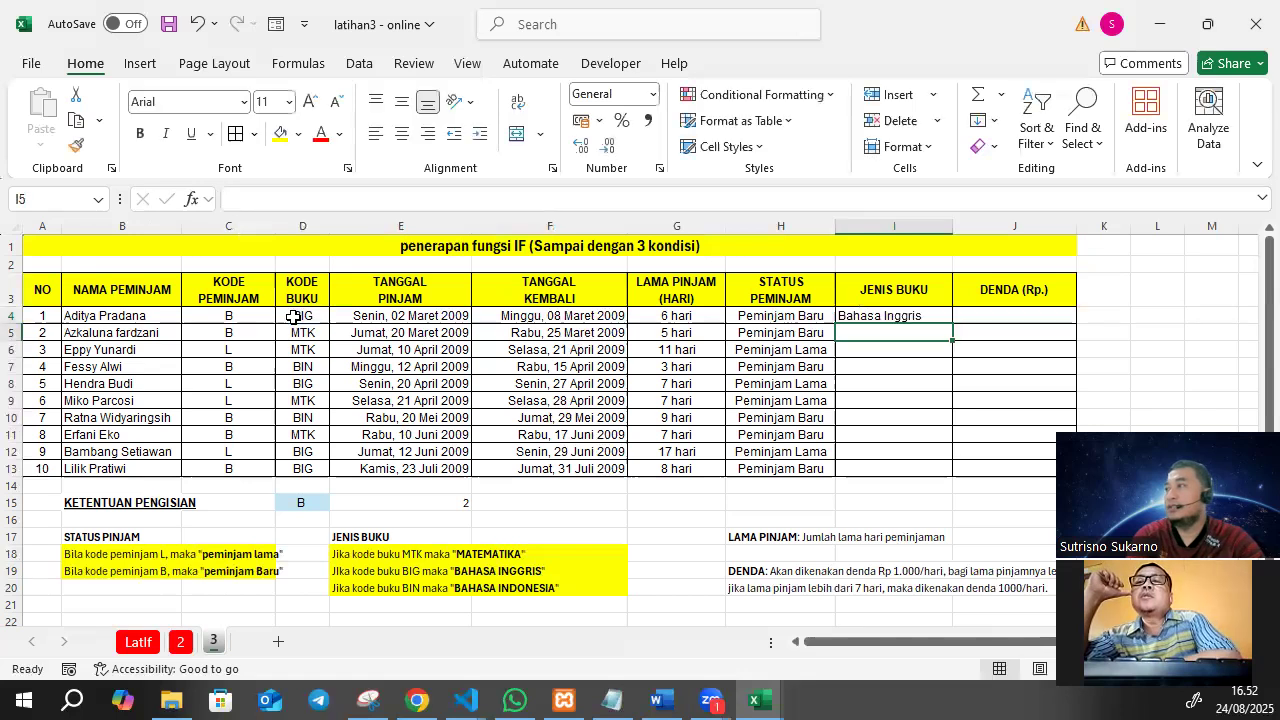
Copy the book type formula from I4 down to I13 and centre the results horizontally.
{"action": "left_click", "coordinate": [892, 317]}
{"action": "left_click_drag", "start_coordinate": [953, 324], "coordinate": [943, 472]}
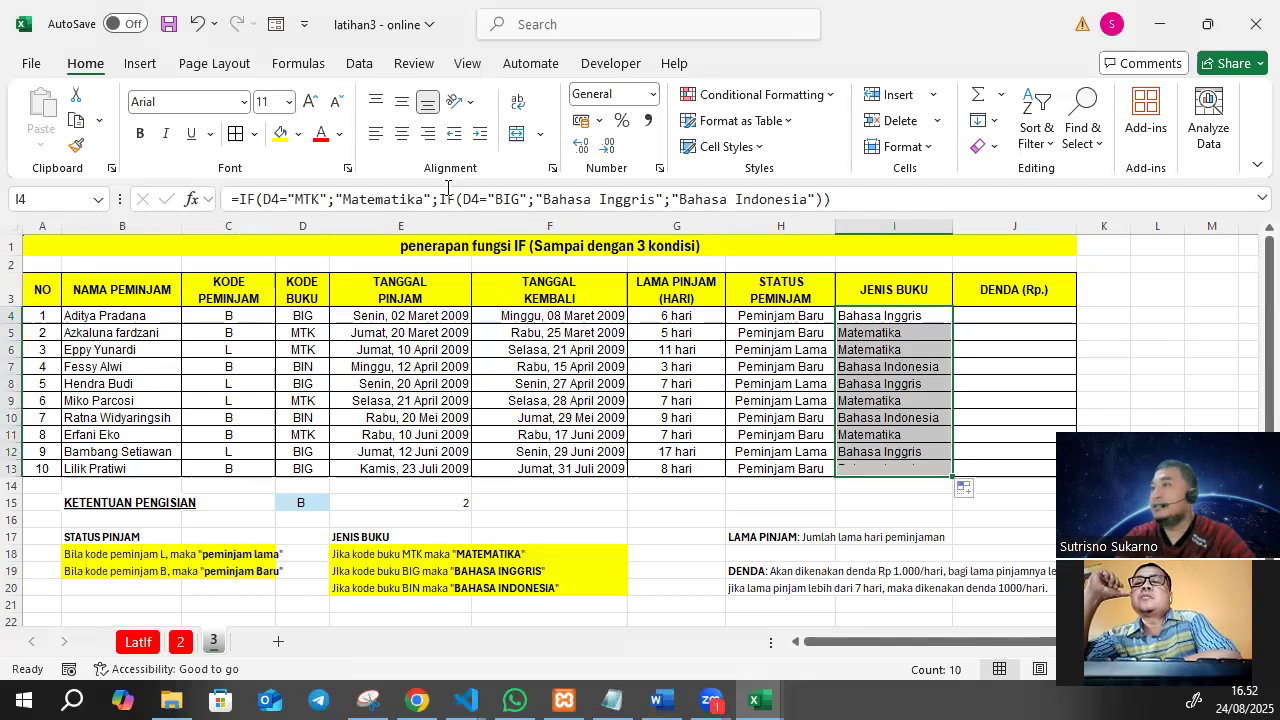
{"action": "left_click", "coordinate": [401, 133]}
Consult the fine rule in H19 and start an IF formula in J4 that tests whether G4>=7.
{"action": "left_click_drag", "start_coordinate": [880, 643], "coordinate": [1012, 650]}
{"action": "scroll", "coordinate": [779, 551], "scroll_direction": "down", "scroll_amount": 2}
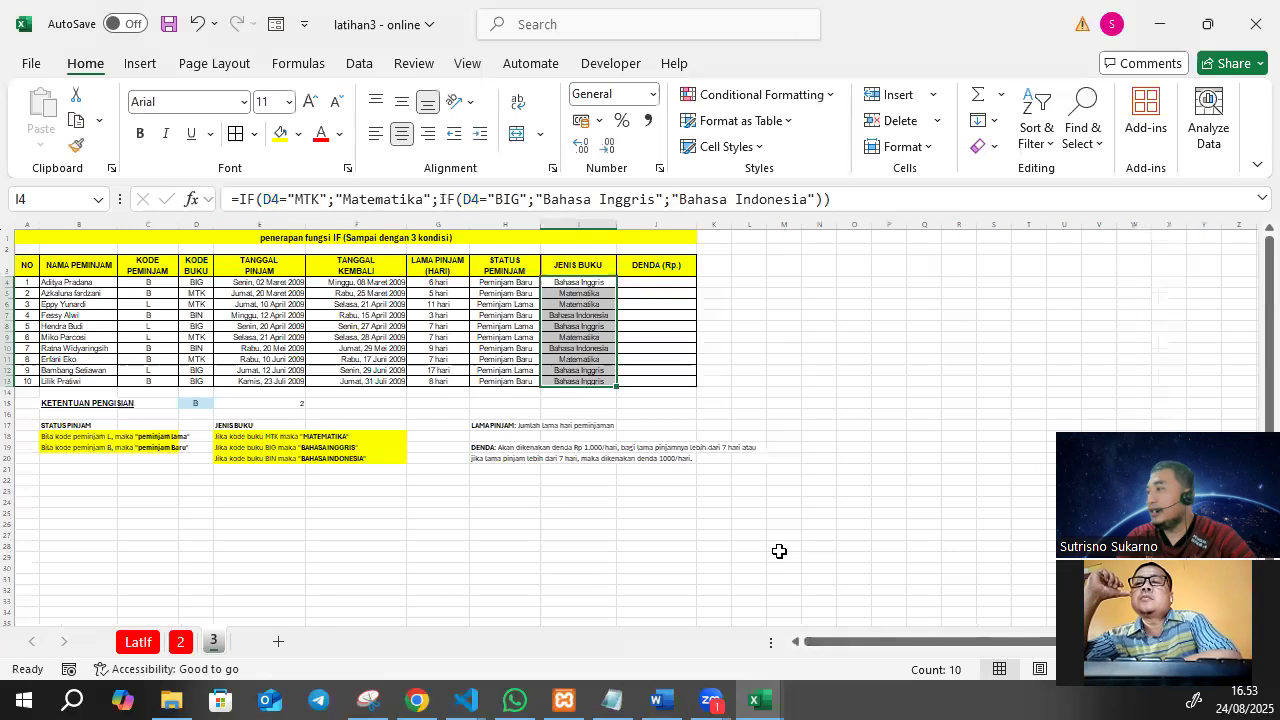
{"action": "scroll", "coordinate": [779, 551], "scroll_direction": "up", "scroll_amount": 2}
{"action": "left_click", "coordinate": [696, 509]}
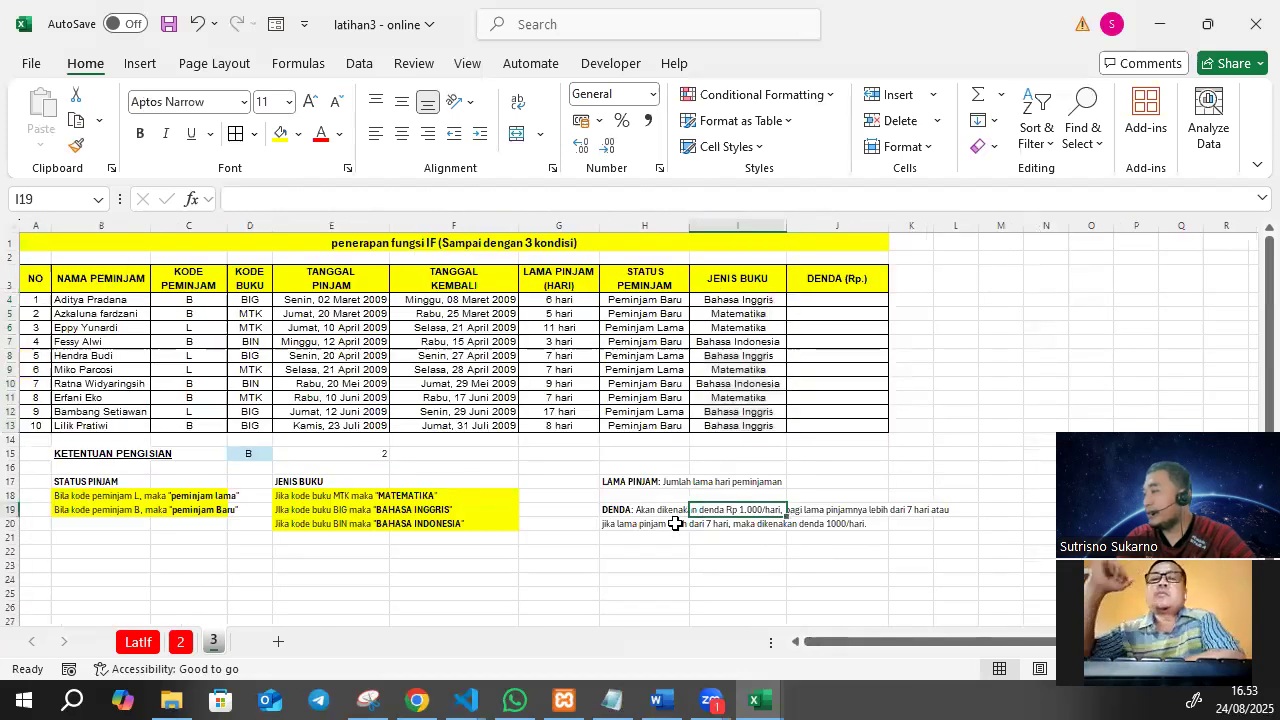
{"action": "left_click", "coordinate": [637, 508]}
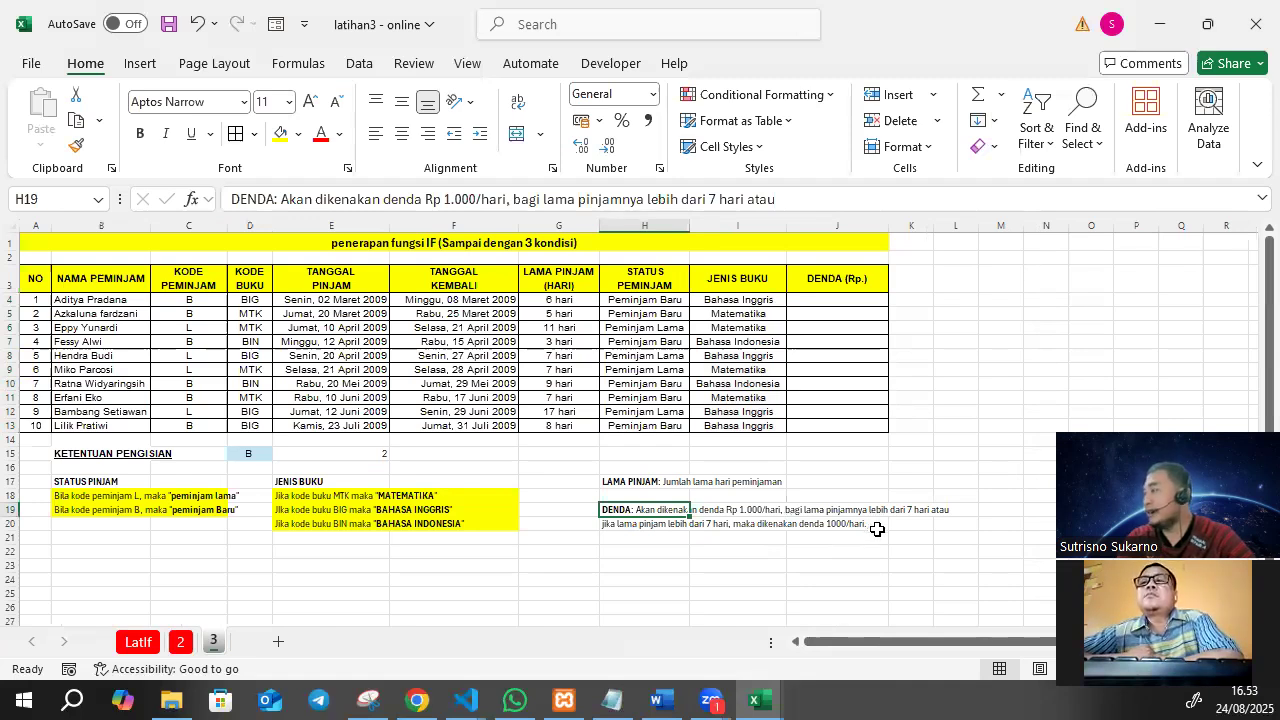
{"action": "left_click", "coordinate": [566, 300]}
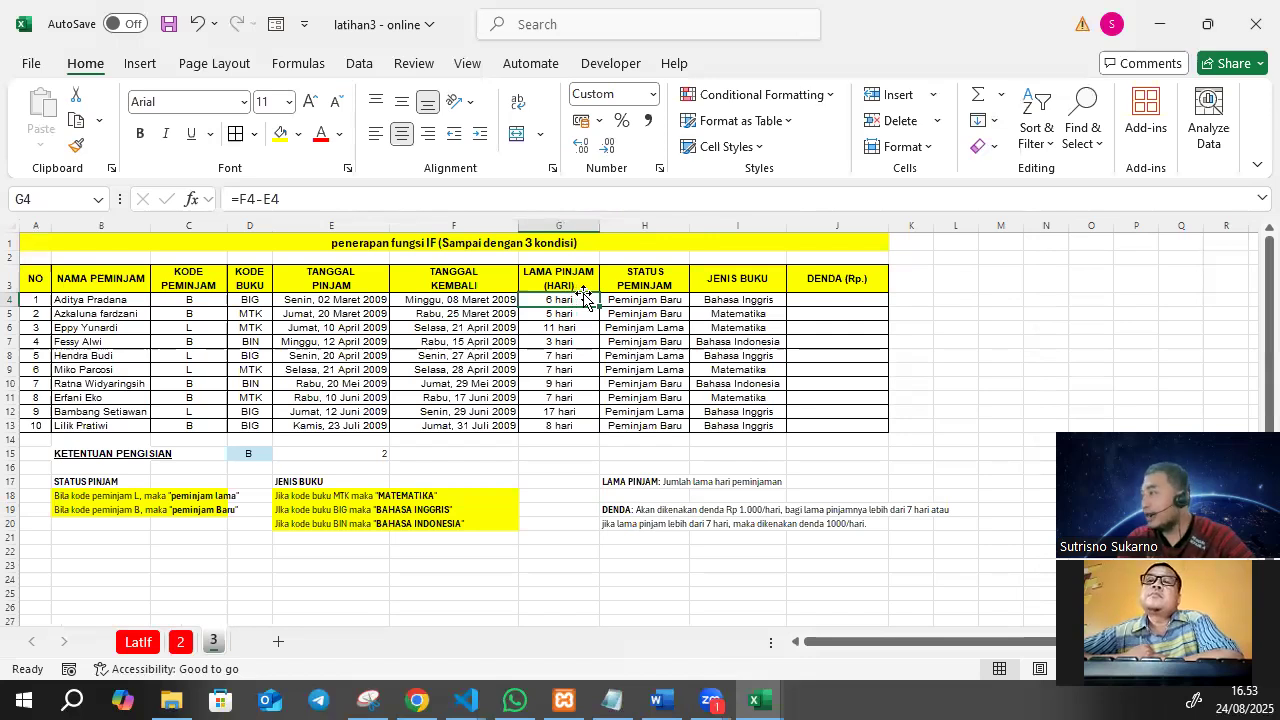
{"action": "left_click", "coordinate": [808, 298]}
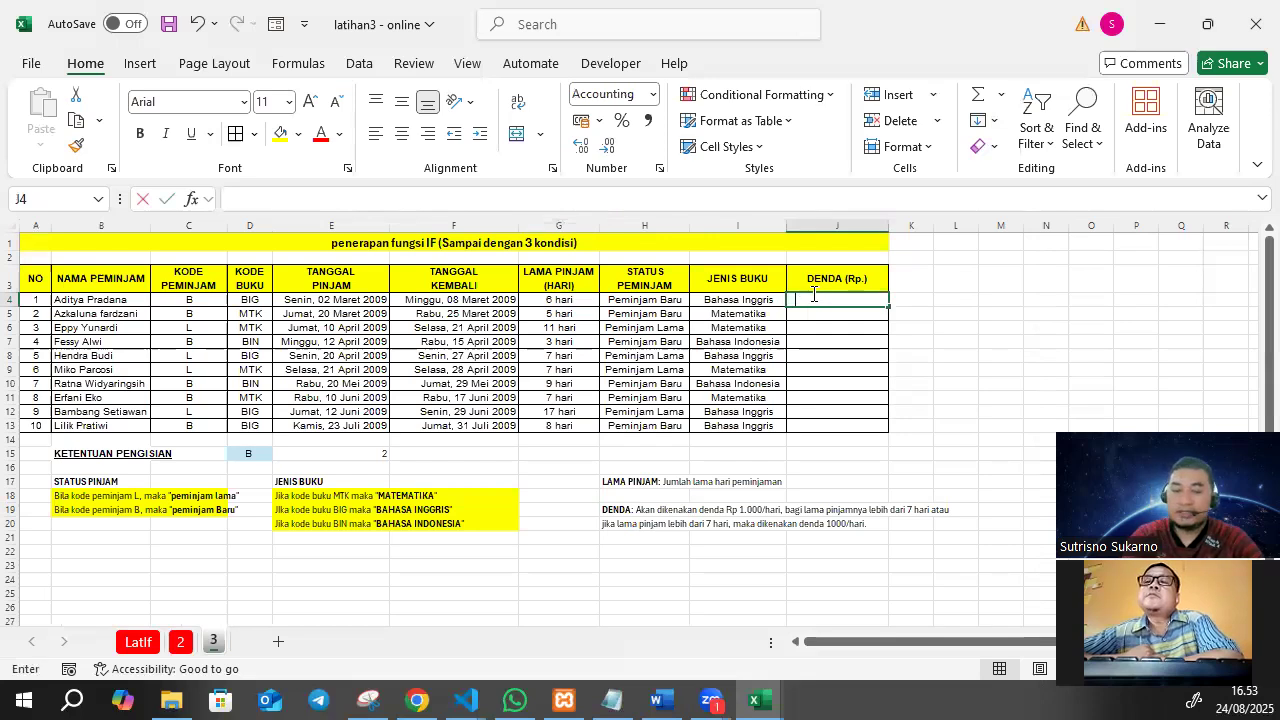
{"action": "type", "text": "=if("}
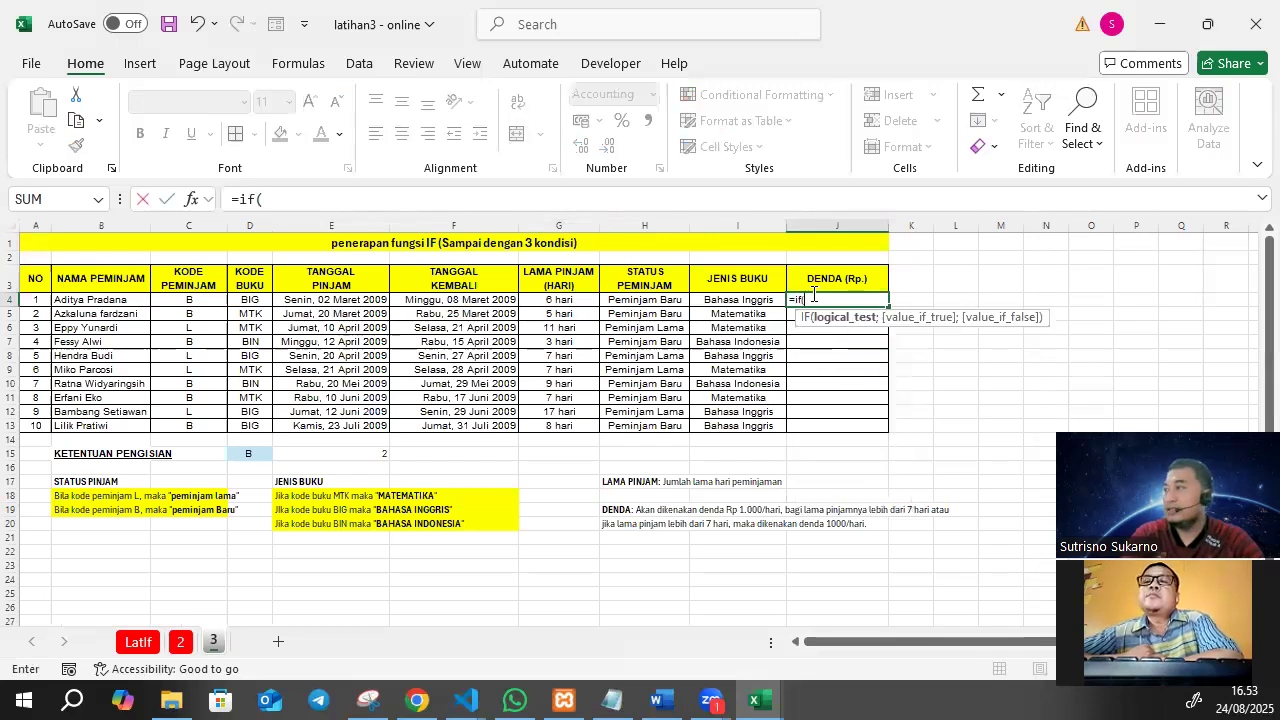
{"action": "left_click", "coordinate": [577, 297]}
{"action": "left_click", "coordinate": [369, 209]}
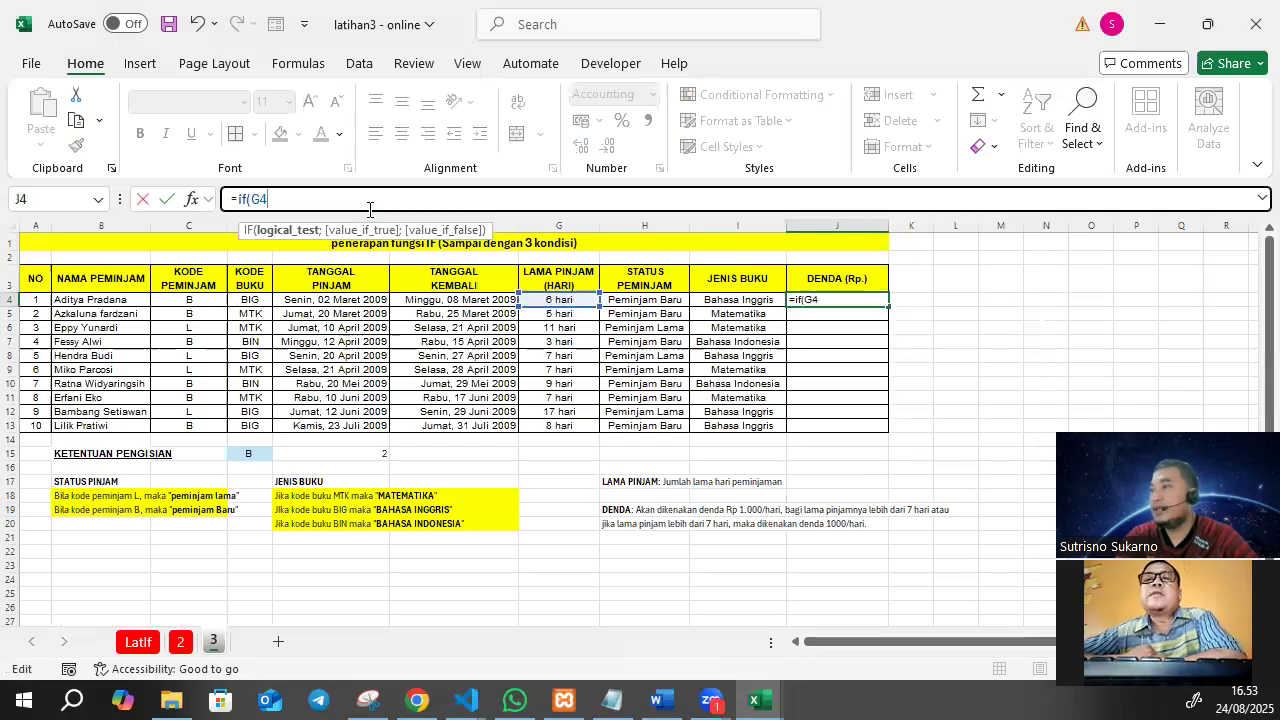
{"action": "type", "text": ">=7"}
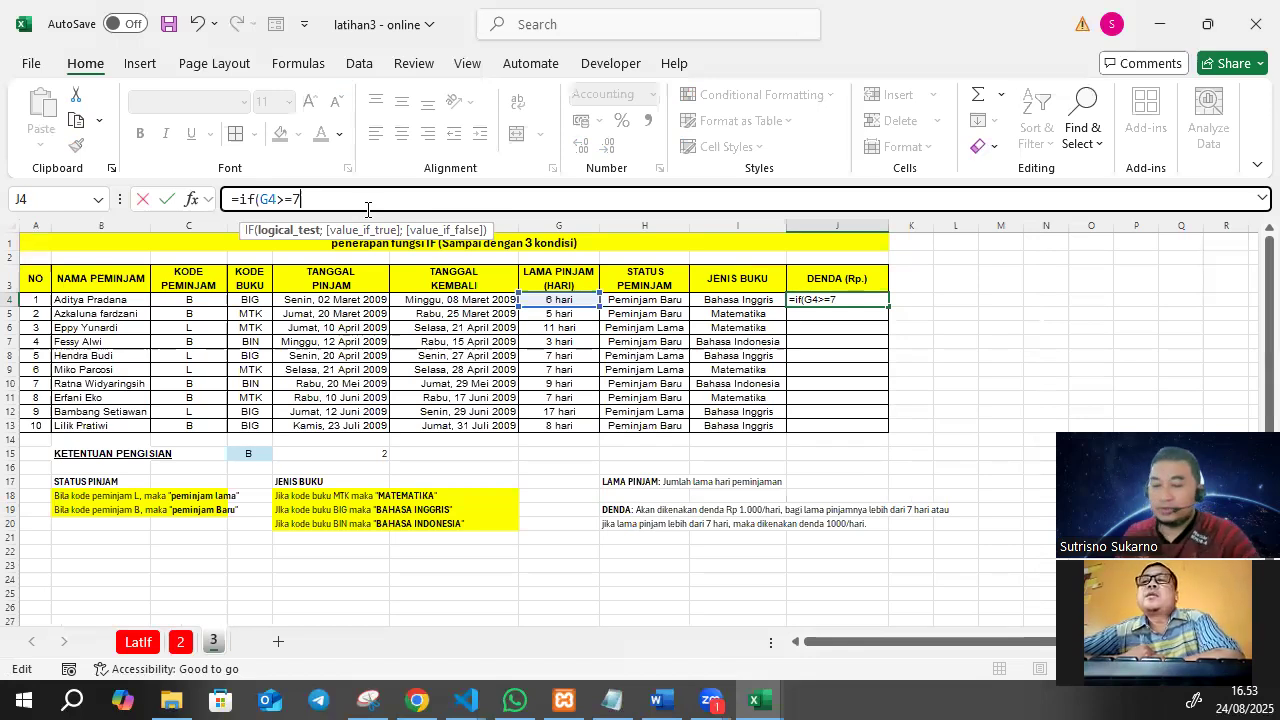
Complete the J4 fine formula with 1000*G4 as the true value and 0 as the false value.
{"action": "type", "text": ";1000"}
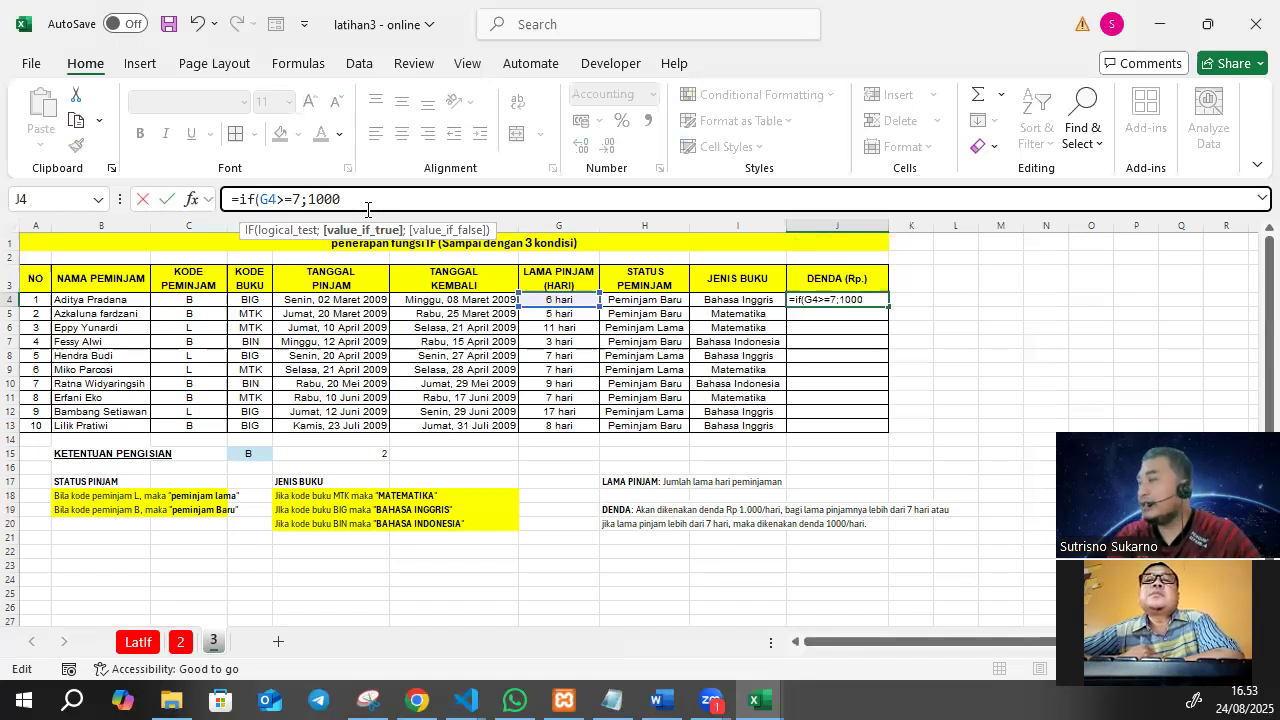
{"action": "type", "text": "*"}
{"action": "left_click", "coordinate": [583, 300]}
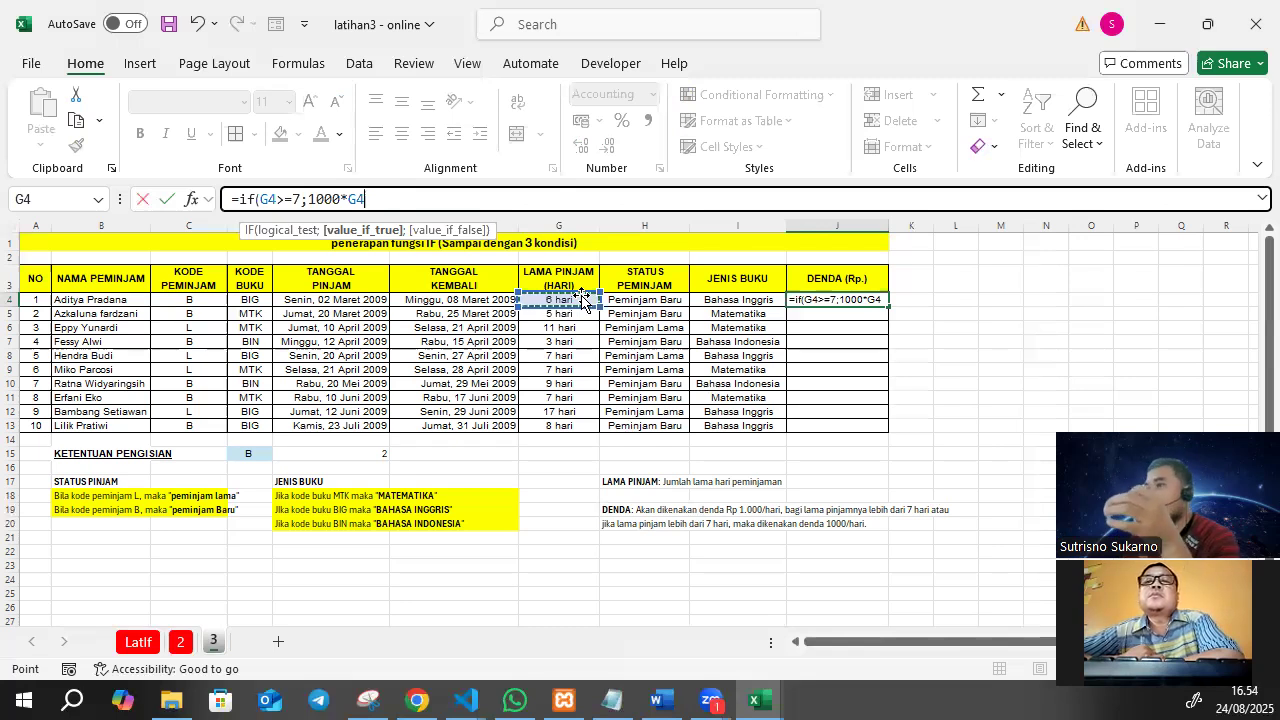
{"action": "type", "text": ";0"}
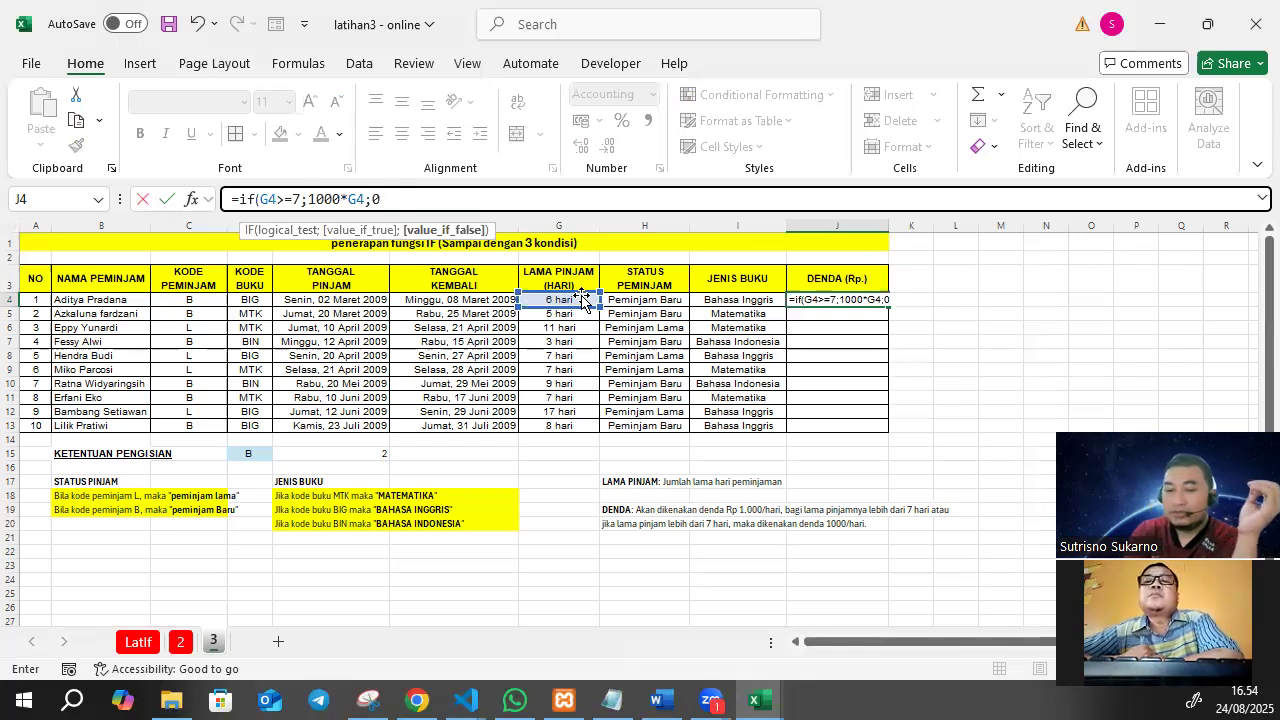
{"action": "type", "text": ")"}
{"action": "key", "text": "Return"}
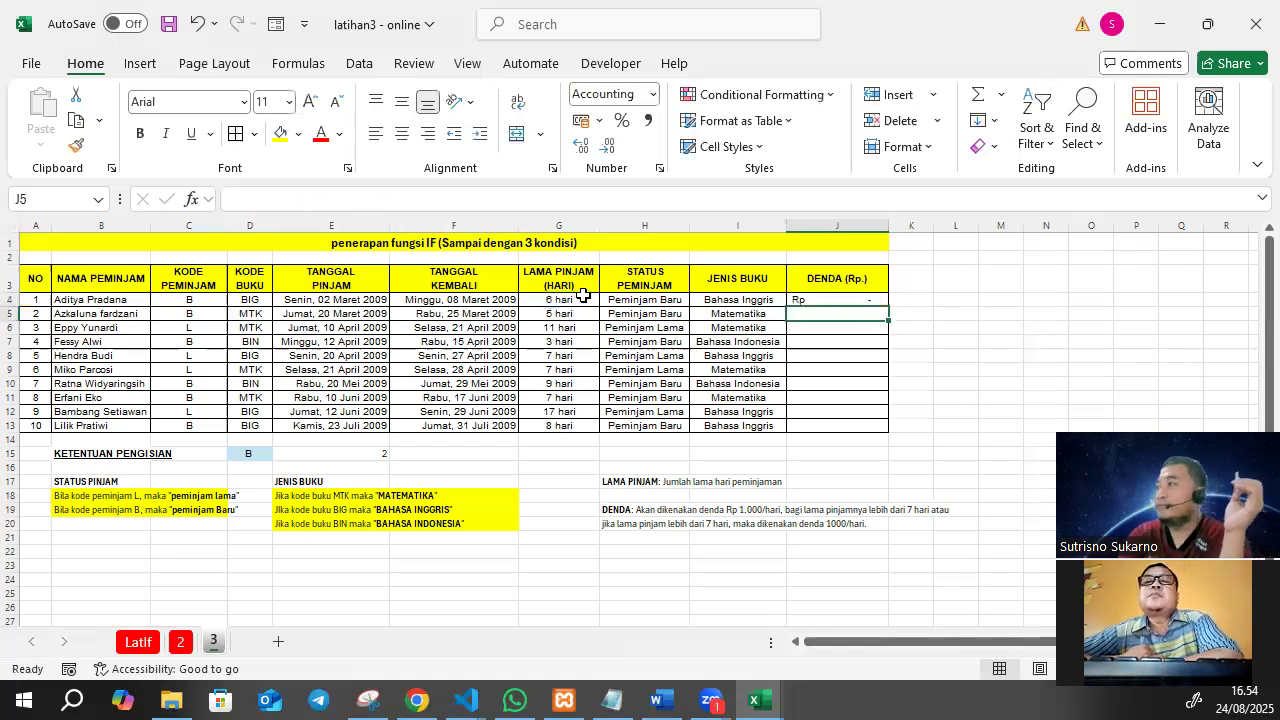
Copy the fine formula from J4 down to J13 and compare the fines with the loan durations in rows 6 and 4.
{"action": "left_click", "coordinate": [857, 299]}
{"action": "left_click_drag", "start_coordinate": [887, 306], "coordinate": [878, 432]}
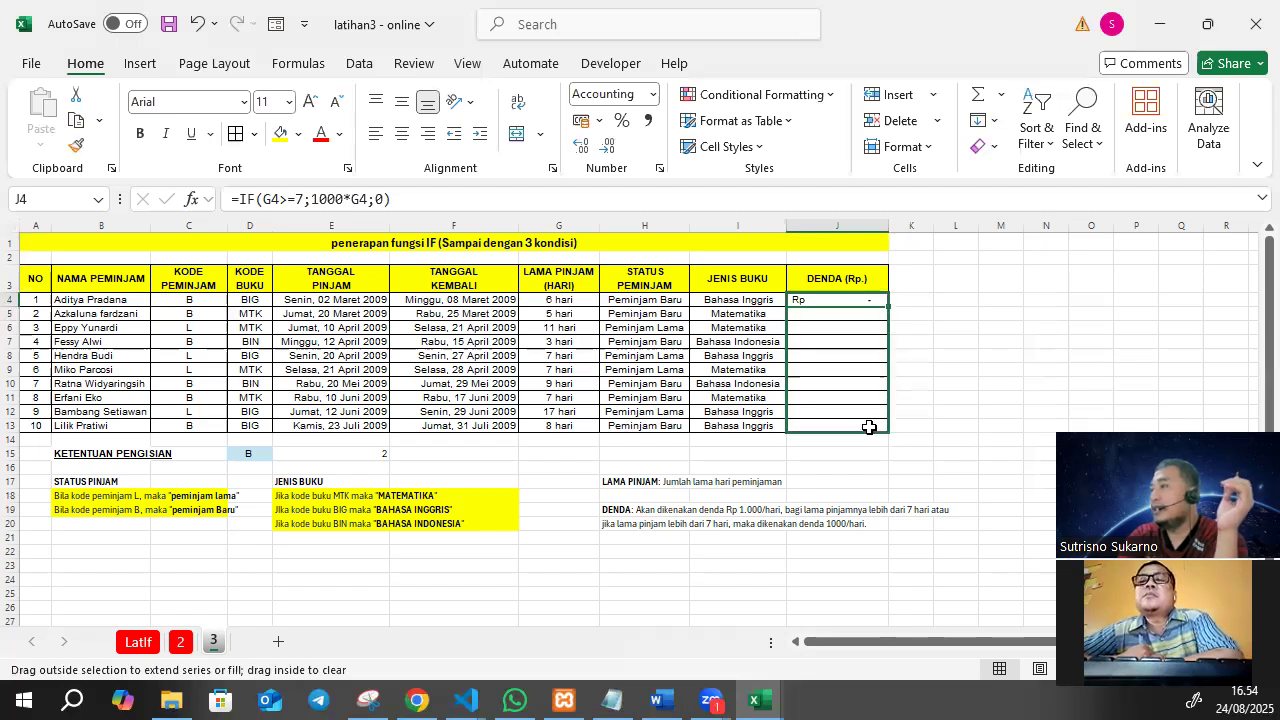
{"action": "left_click", "coordinate": [557, 327]}
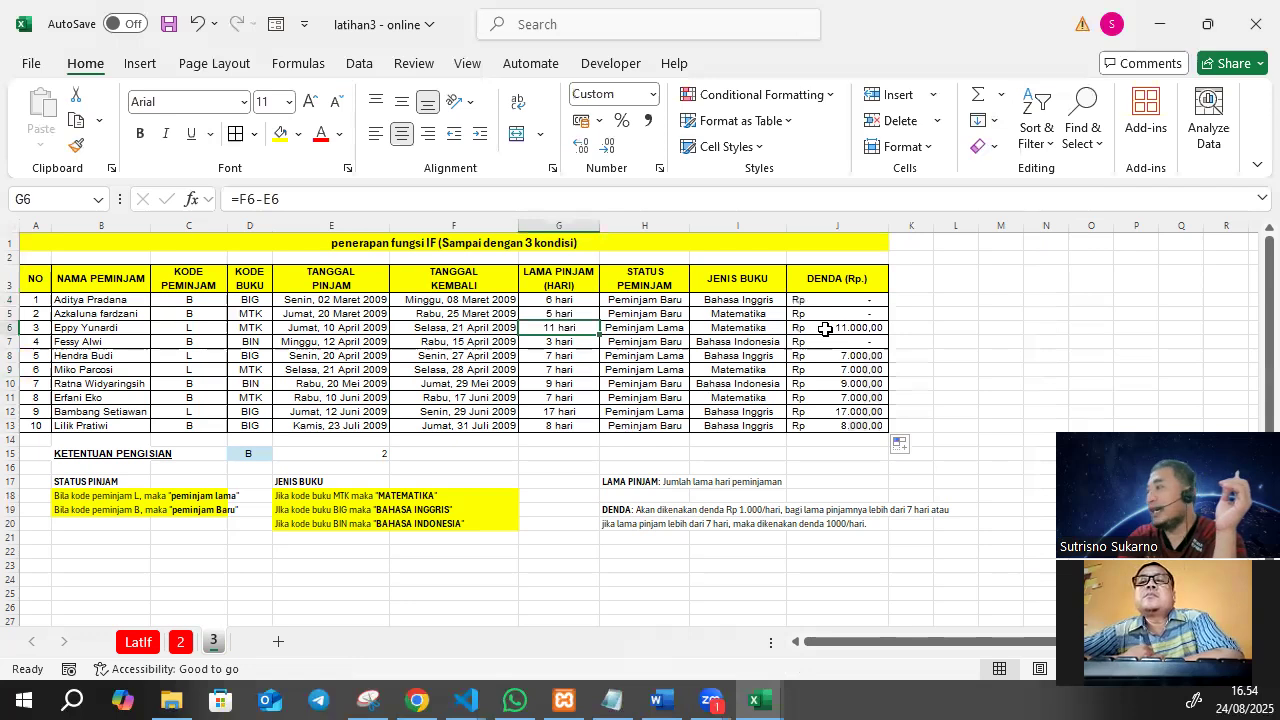
{"action": "left_click", "coordinate": [825, 329]}
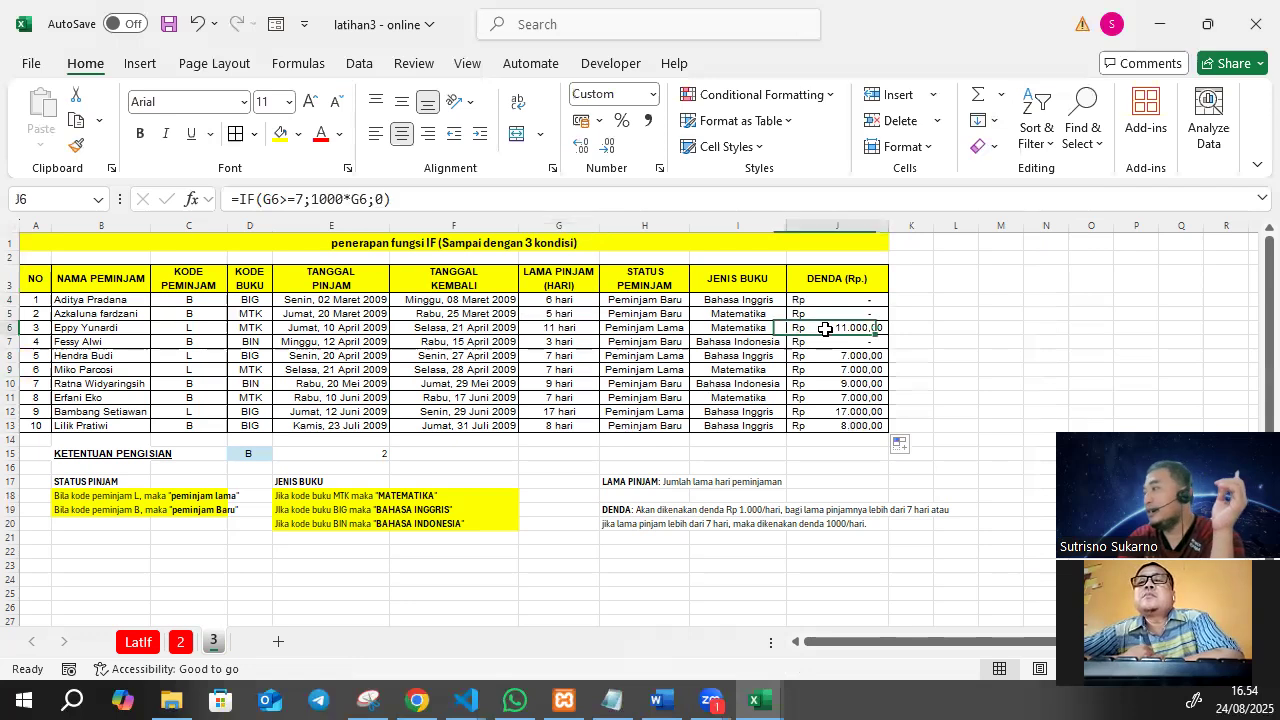
{"action": "left_click", "coordinate": [577, 331]}
{"action": "left_click", "coordinate": [837, 298]}
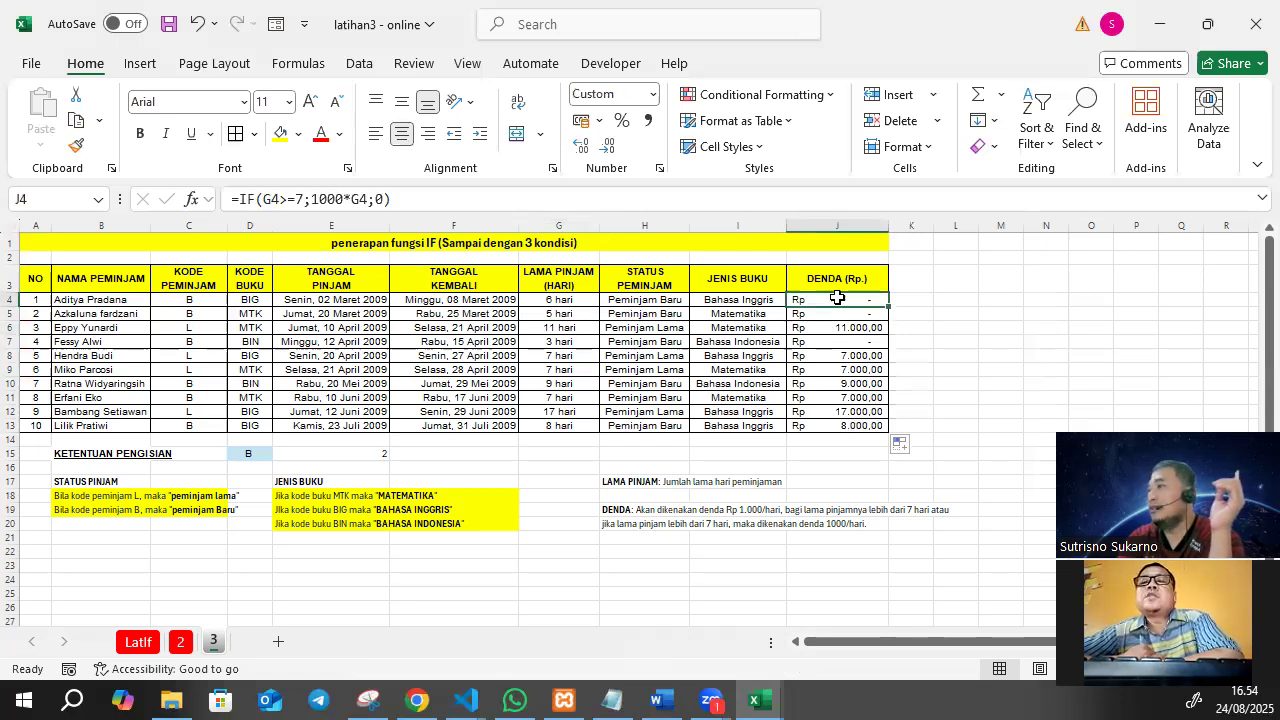
{"action": "left_click", "coordinate": [560, 299]}
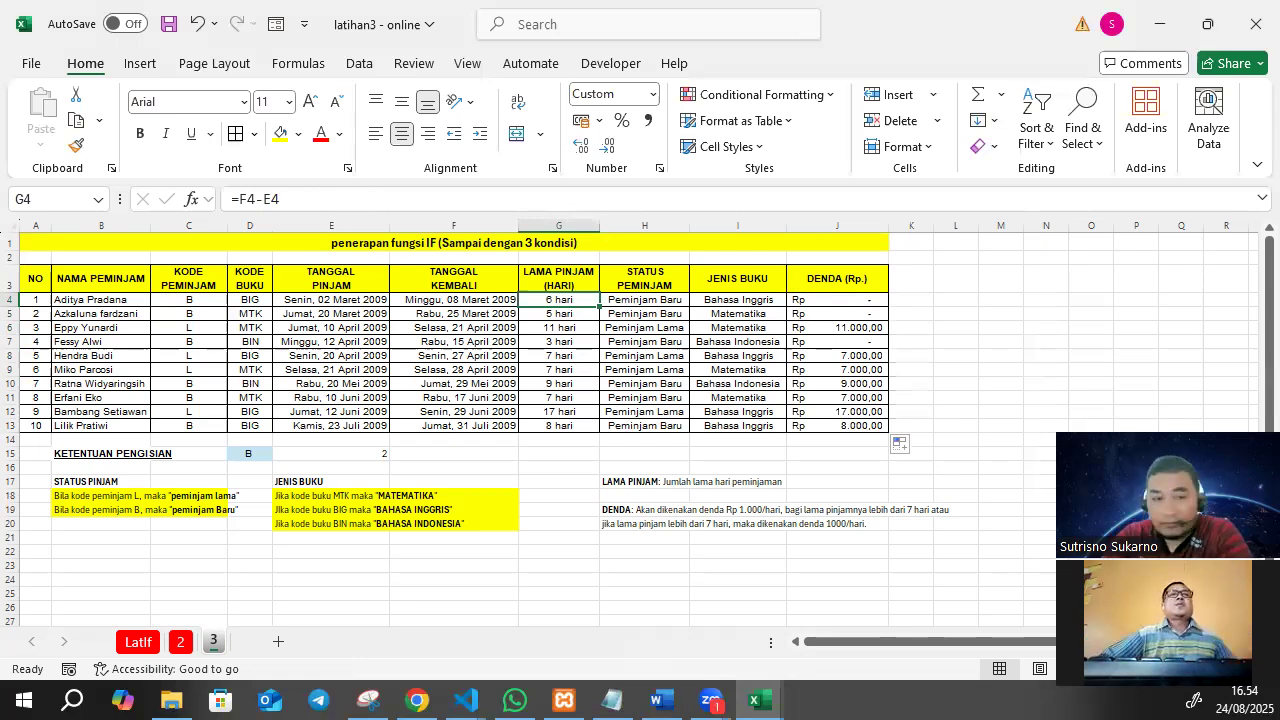
{"action": "key", "text": "alt+Tab"}
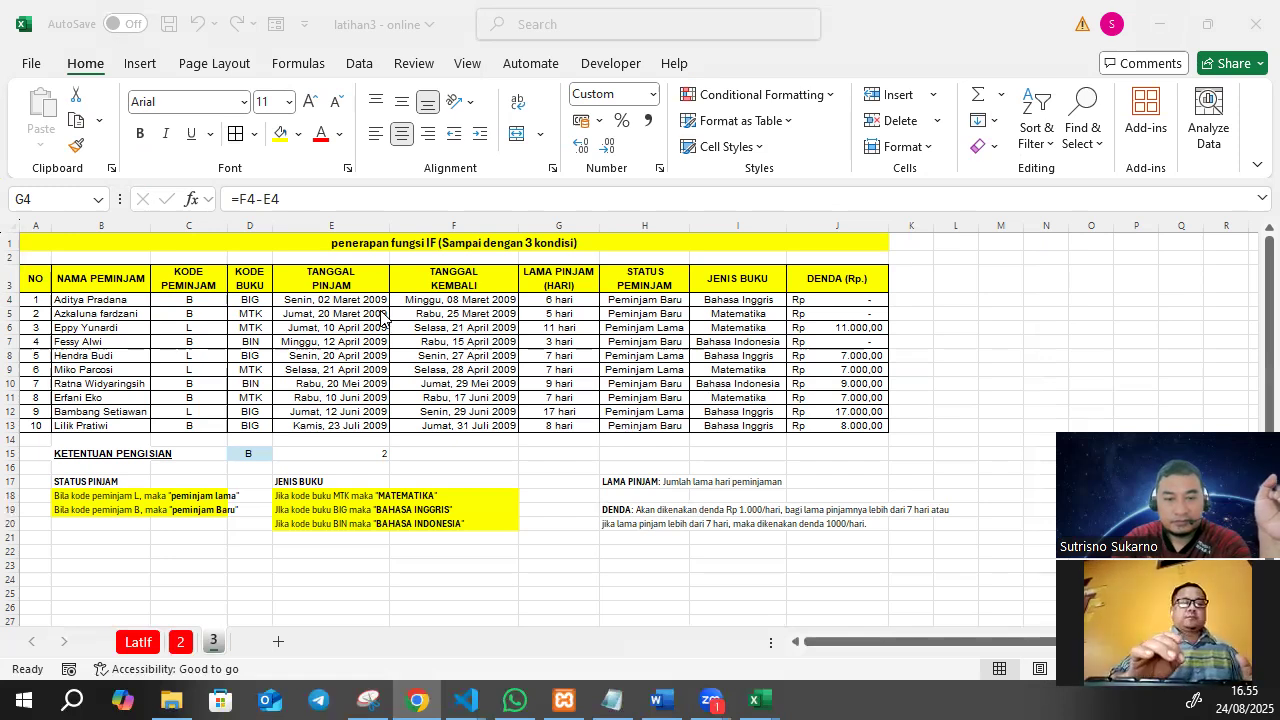
{"action": "scroll", "coordinate": [380, 320], "scroll_direction": "down", "scroll_amount": 4}
{"action": "scroll", "coordinate": [380, 320], "scroll_direction": "up", "scroll_amount": 4}
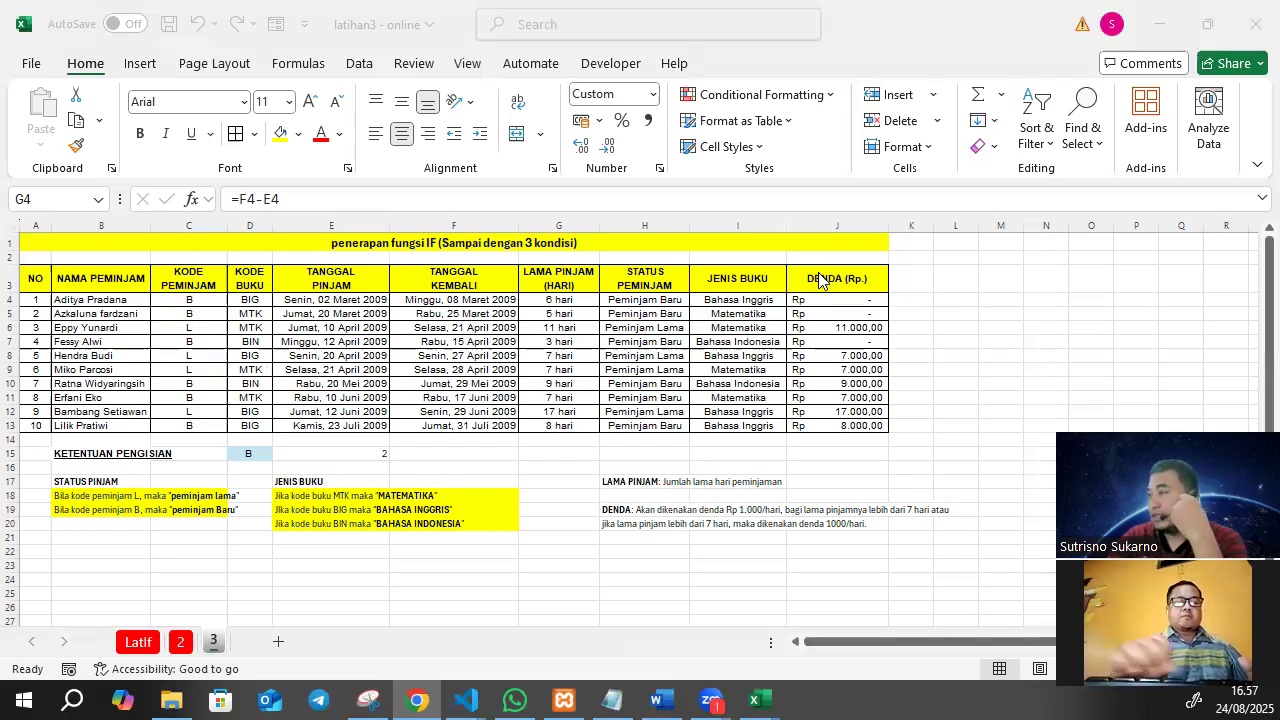
Apply the Short Date format to the loan and return dates in E4:F13 and narrow columns E and F.
{"action": "left_click", "coordinate": [652, 304]}
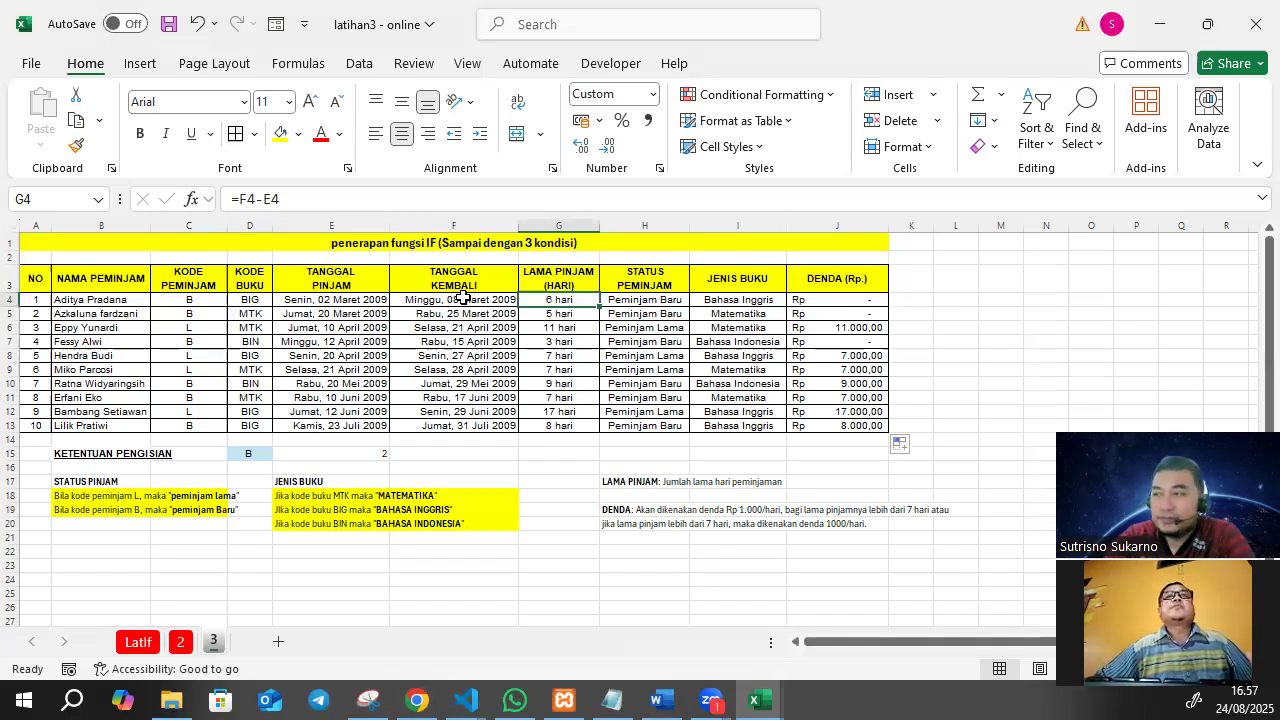
{"action": "left_click_drag", "start_coordinate": [368, 302], "coordinate": [460, 426]}
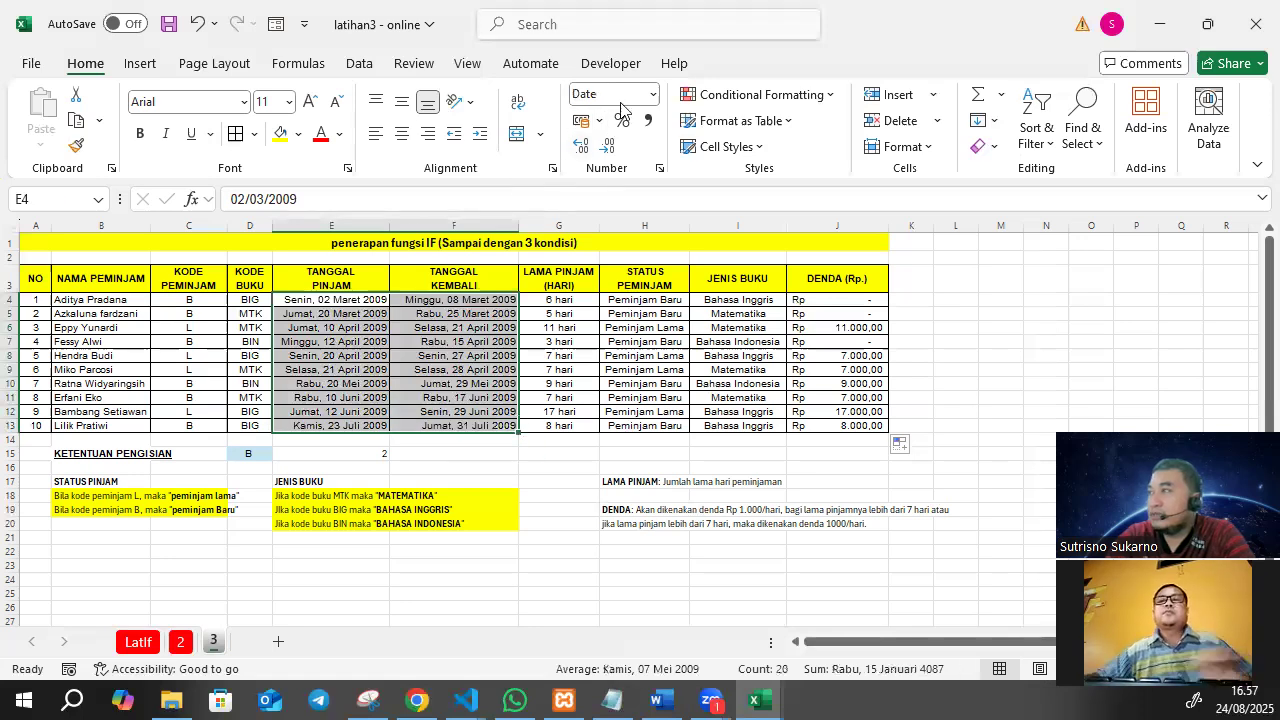
{"action": "left_click", "coordinate": [652, 94]}
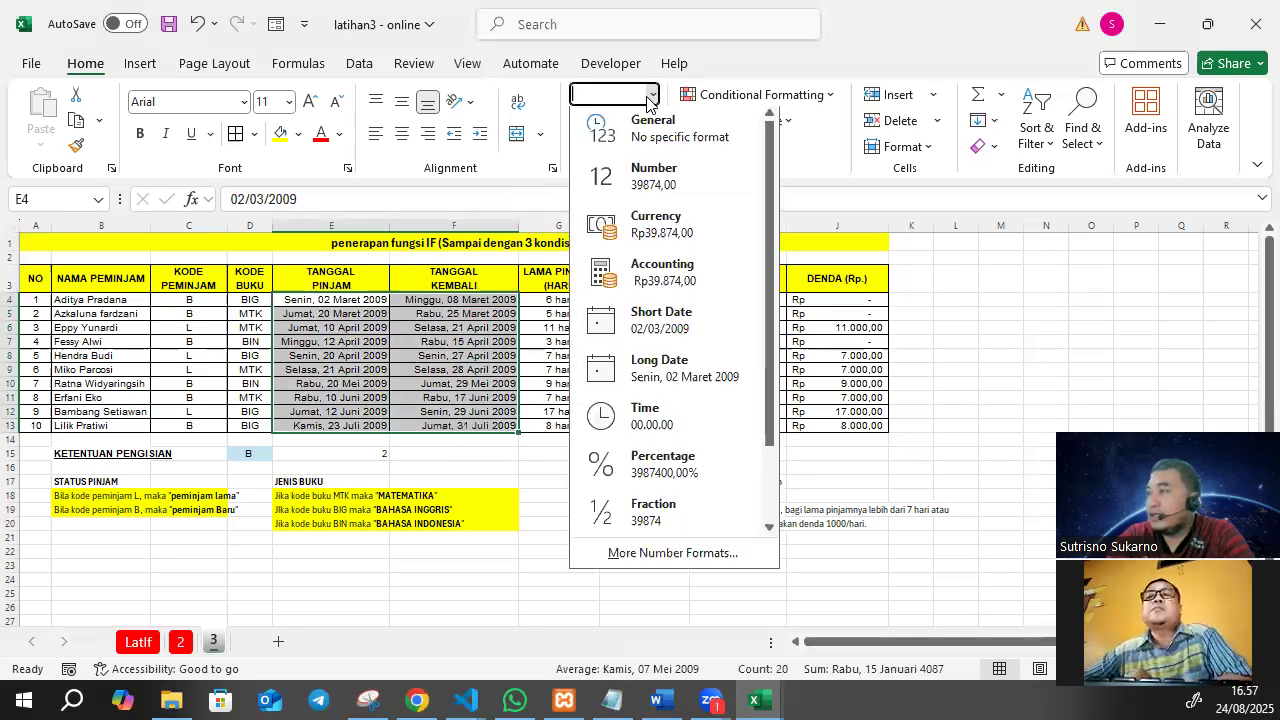
{"action": "left_click", "coordinate": [645, 330]}
{"action": "mouse_move", "coordinate": [390, 216]}
{"action": "left_mouse_down"}
{"action": "mouse_move", "coordinate": [487, 227]}
{"action": "mouse_move", "coordinate": [381, 227]}
{"action": "left_mouse_up"}
{"action": "left_click_drag", "start_coordinate": [508, 230], "coordinate": [477, 243]}
Centre the loan and return dates in E4:F13 horizontally.
{"action": "left_click", "coordinate": [447, 348]}
{"action": "left_click_drag", "start_coordinate": [331, 298], "coordinate": [440, 424]}
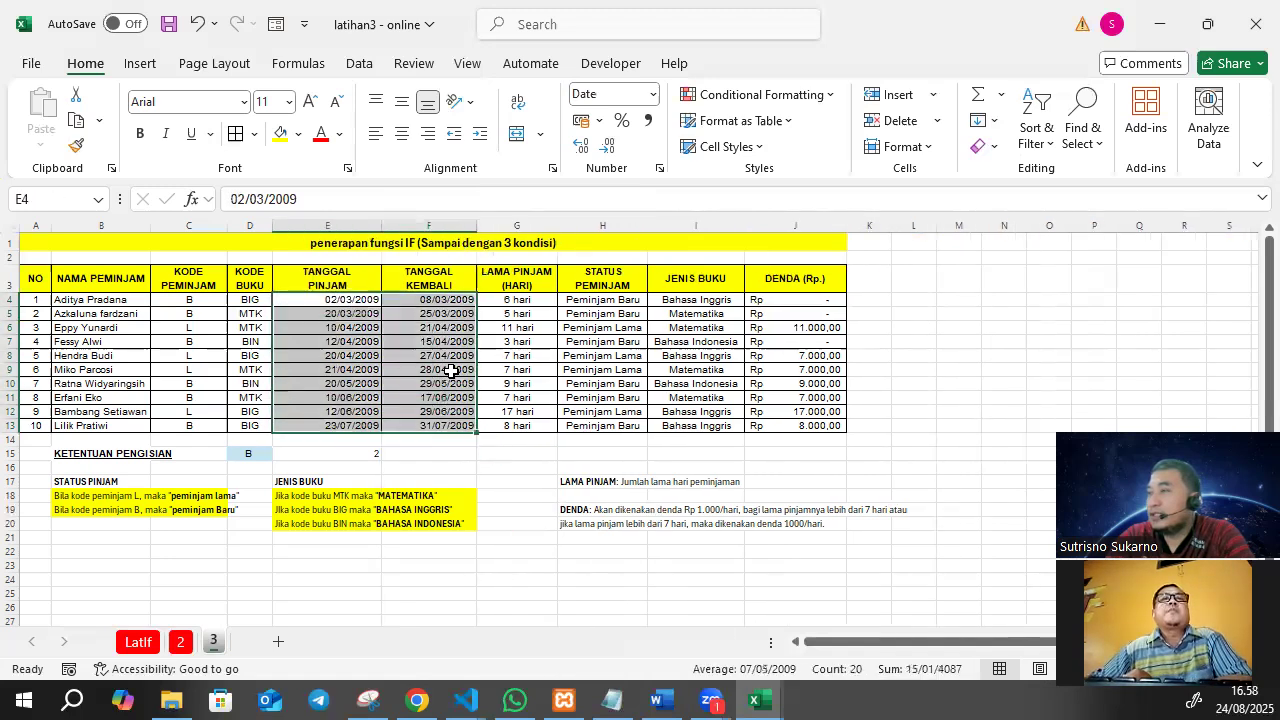
{"action": "left_click", "coordinate": [401, 133]}
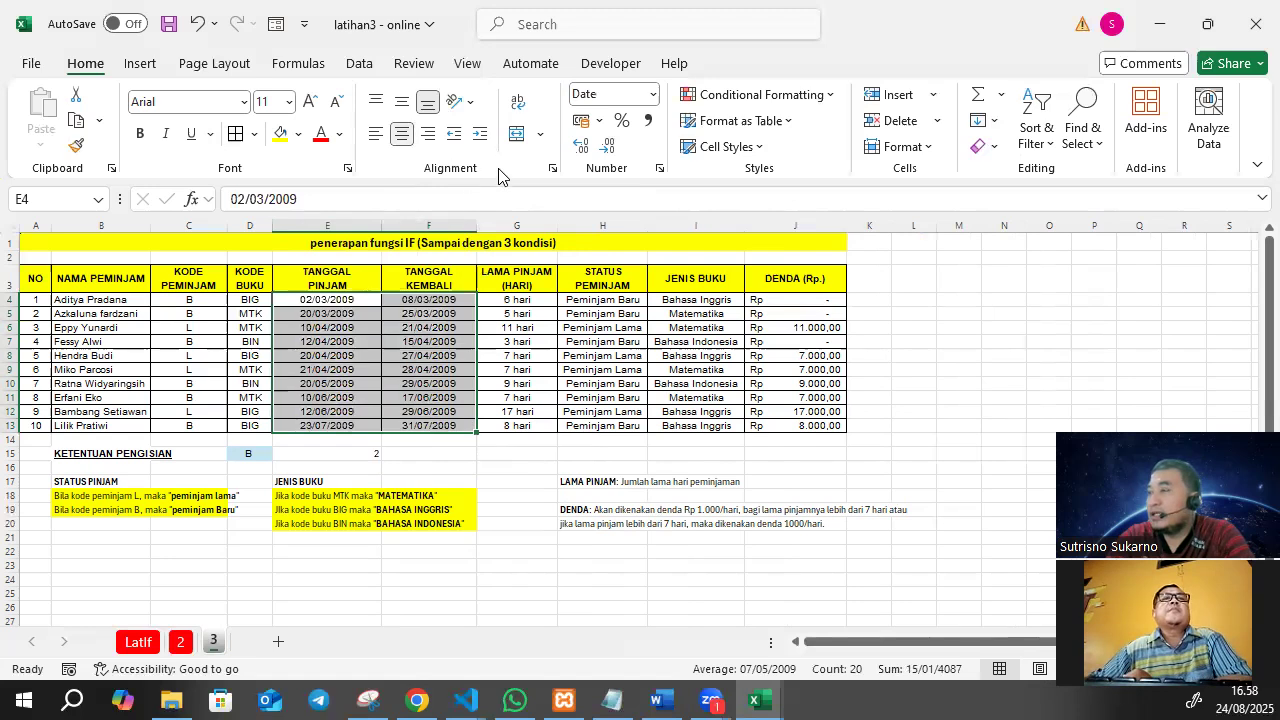
Try the Indonesian "14 Maret 2012" date type on E4:F13 and return the dates to the Short Date format.
{"action": "left_click", "coordinate": [654, 95]}
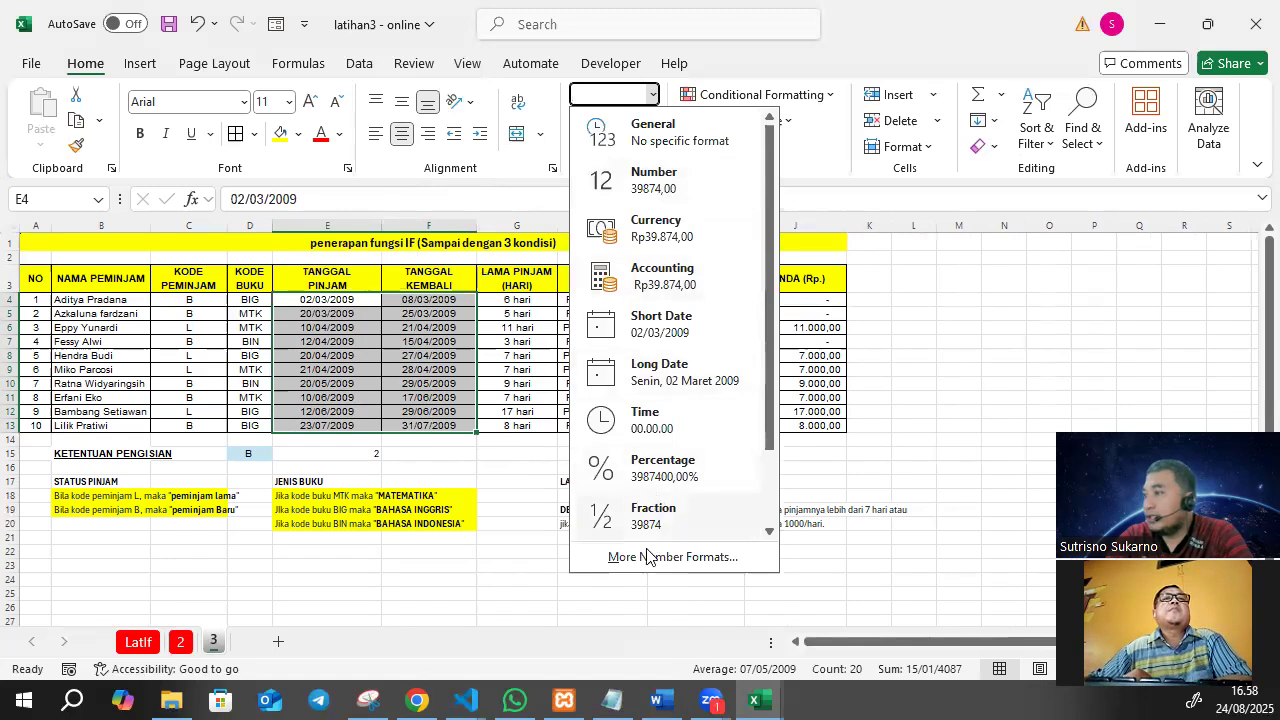
{"action": "left_click", "coordinate": [647, 556]}
{"action": "left_click", "coordinate": [526, 281]}
{"action": "left_click", "coordinate": [538, 268]}
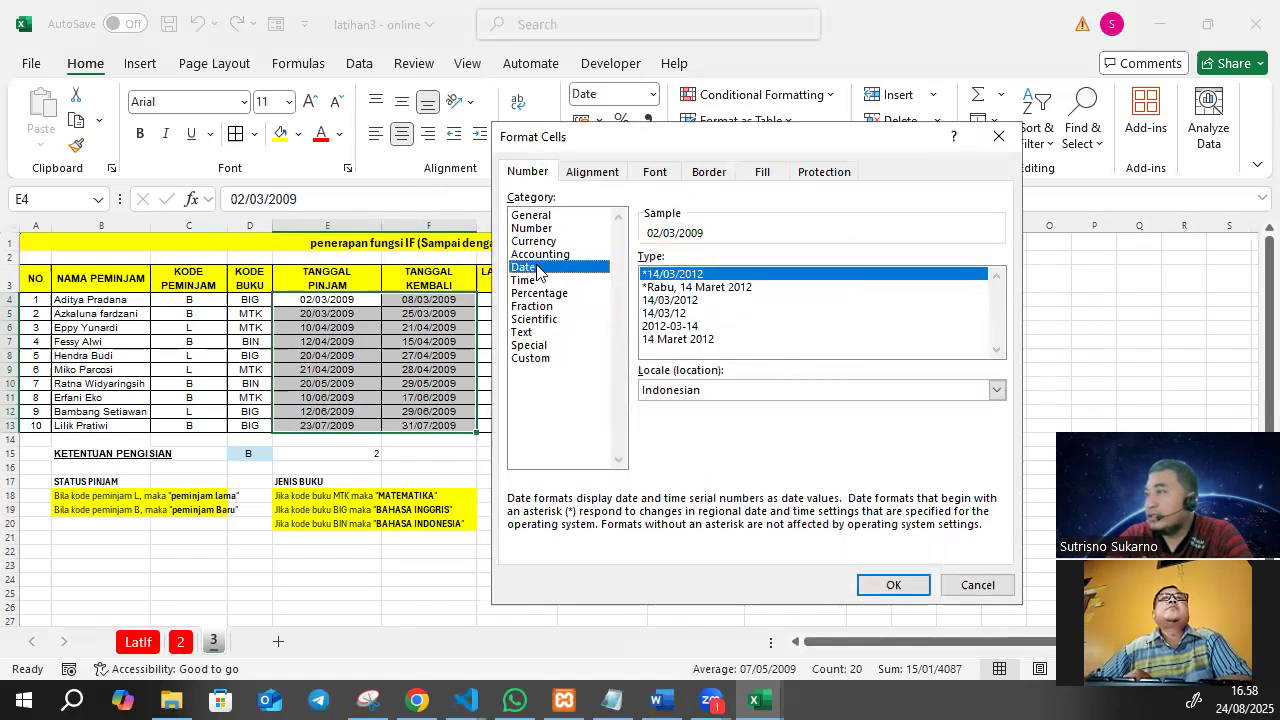
{"action": "left_click", "coordinate": [677, 340]}
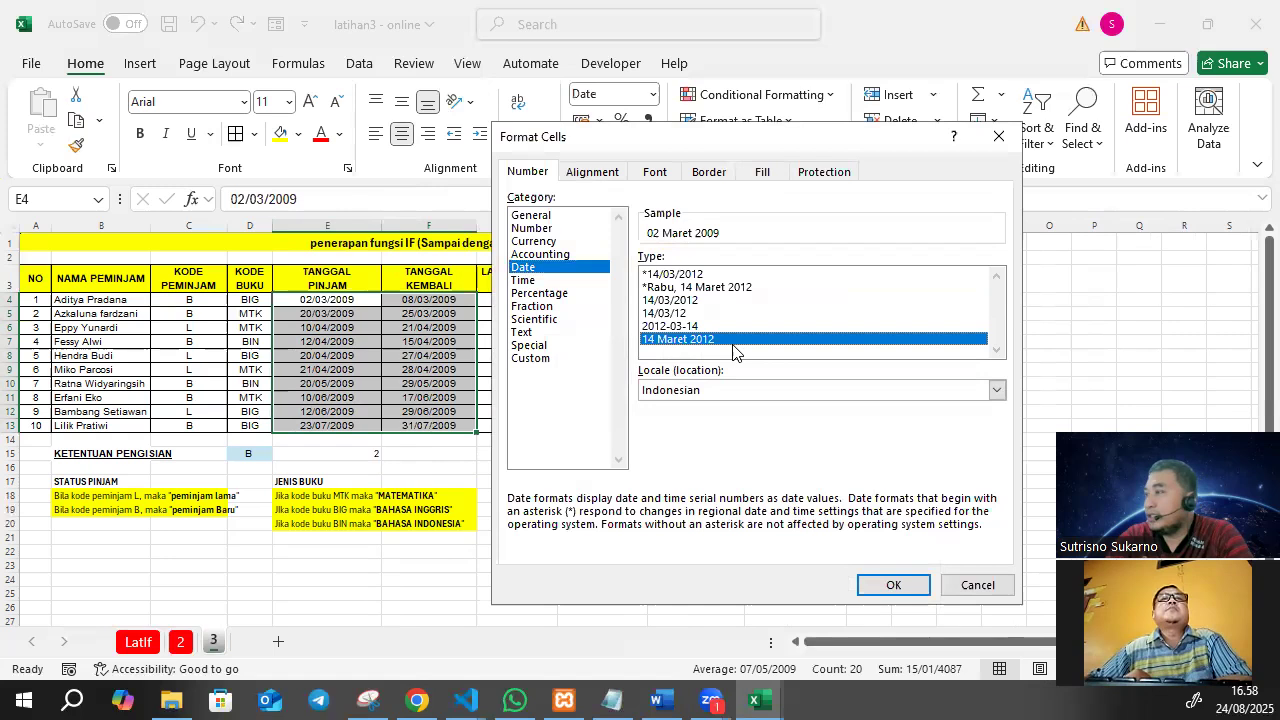
{"action": "left_click", "coordinate": [893, 586]}
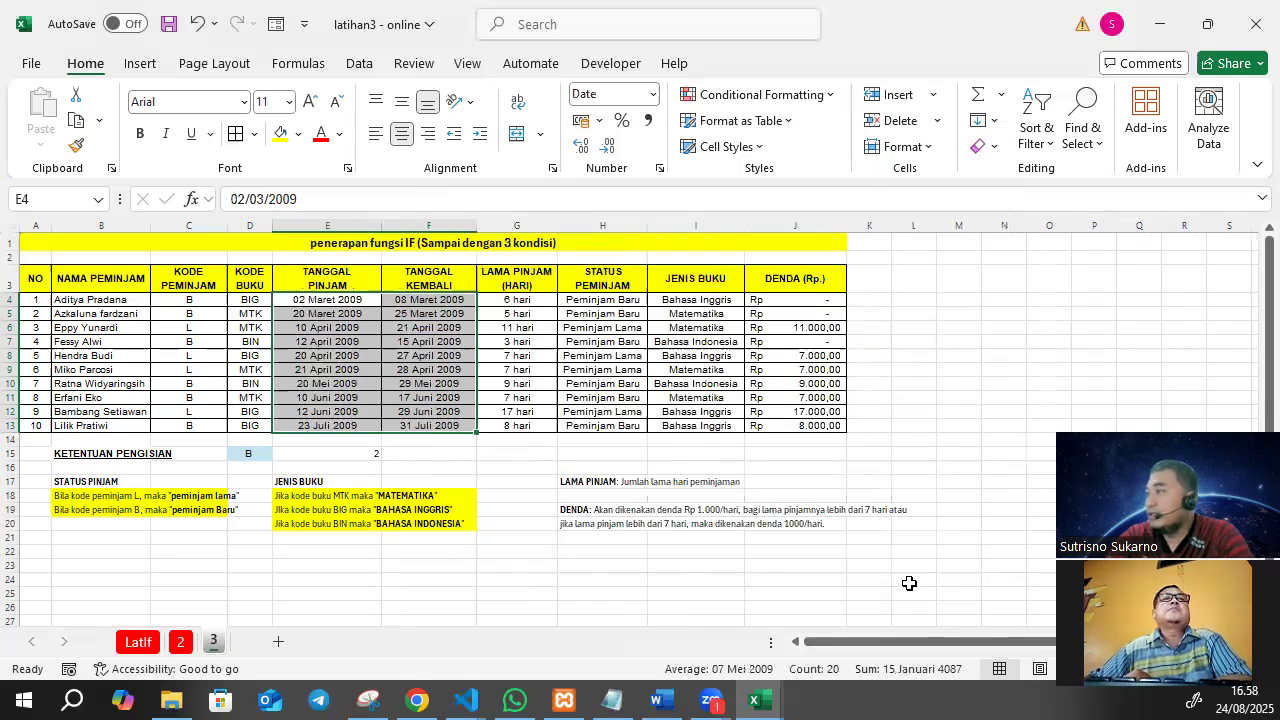
{"action": "left_click", "coordinate": [650, 96]}
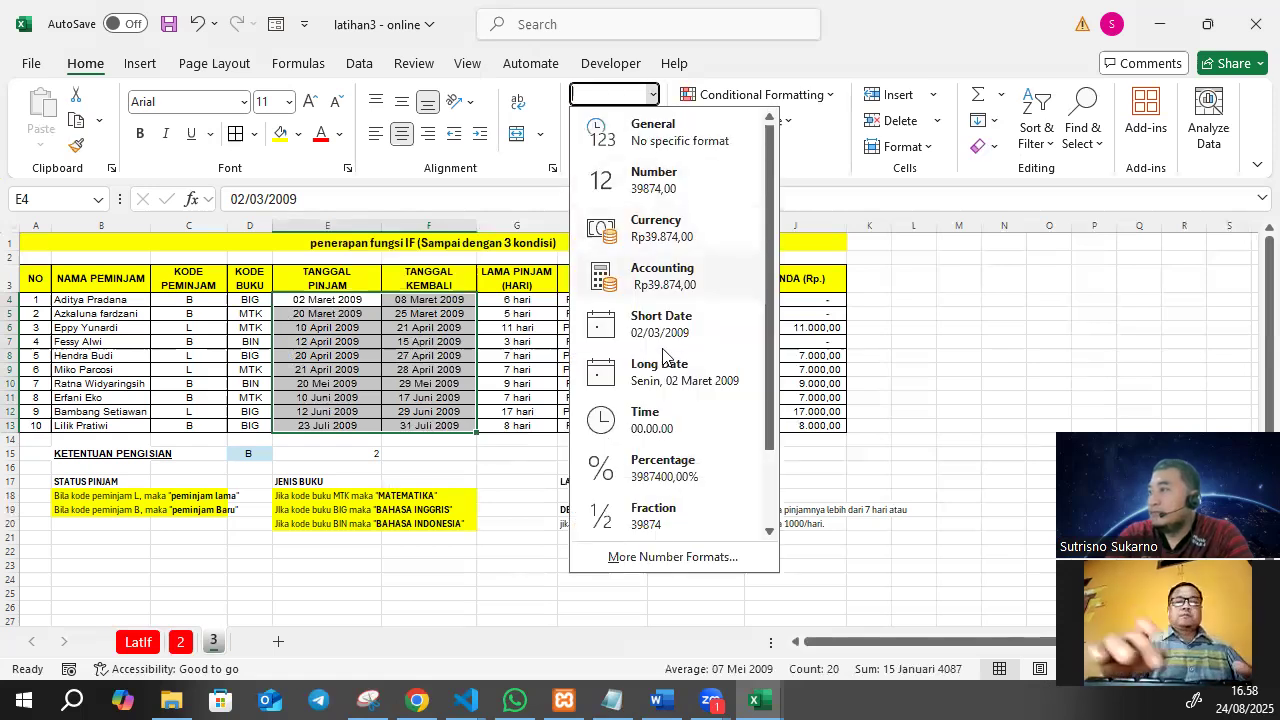
{"action": "left_click", "coordinate": [668, 328]}
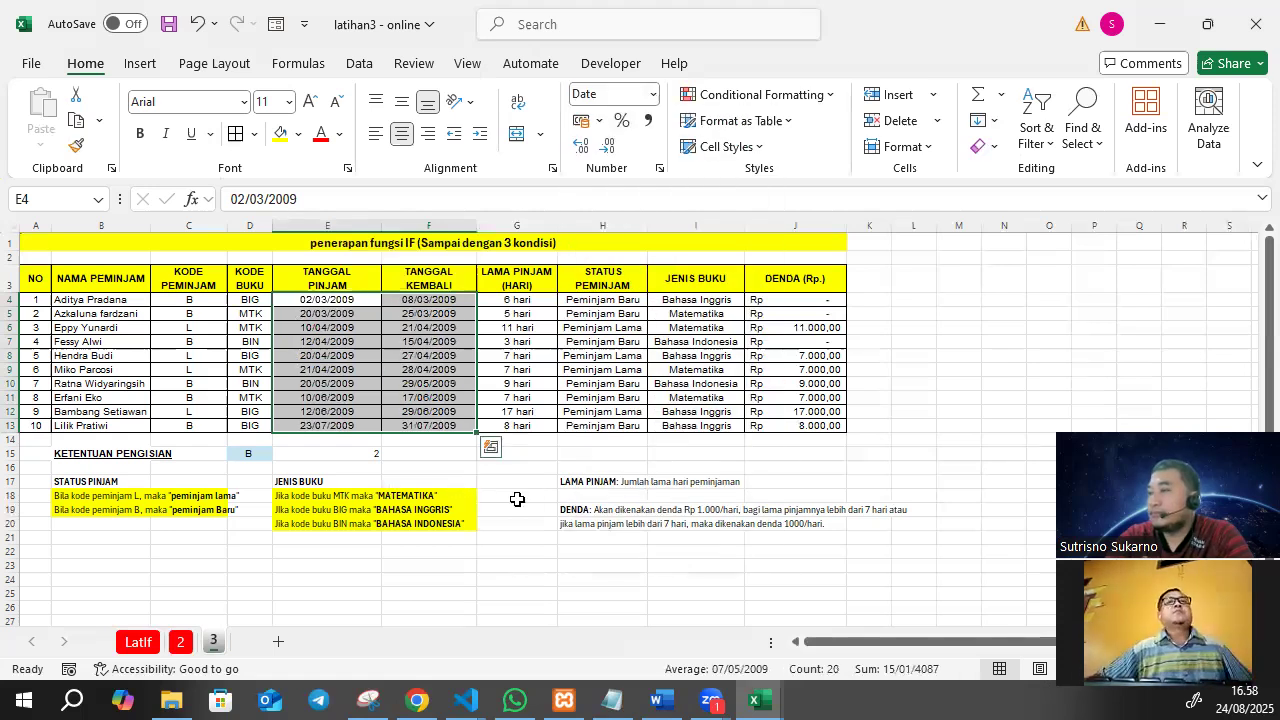
{"action": "left_click", "coordinate": [517, 497]}
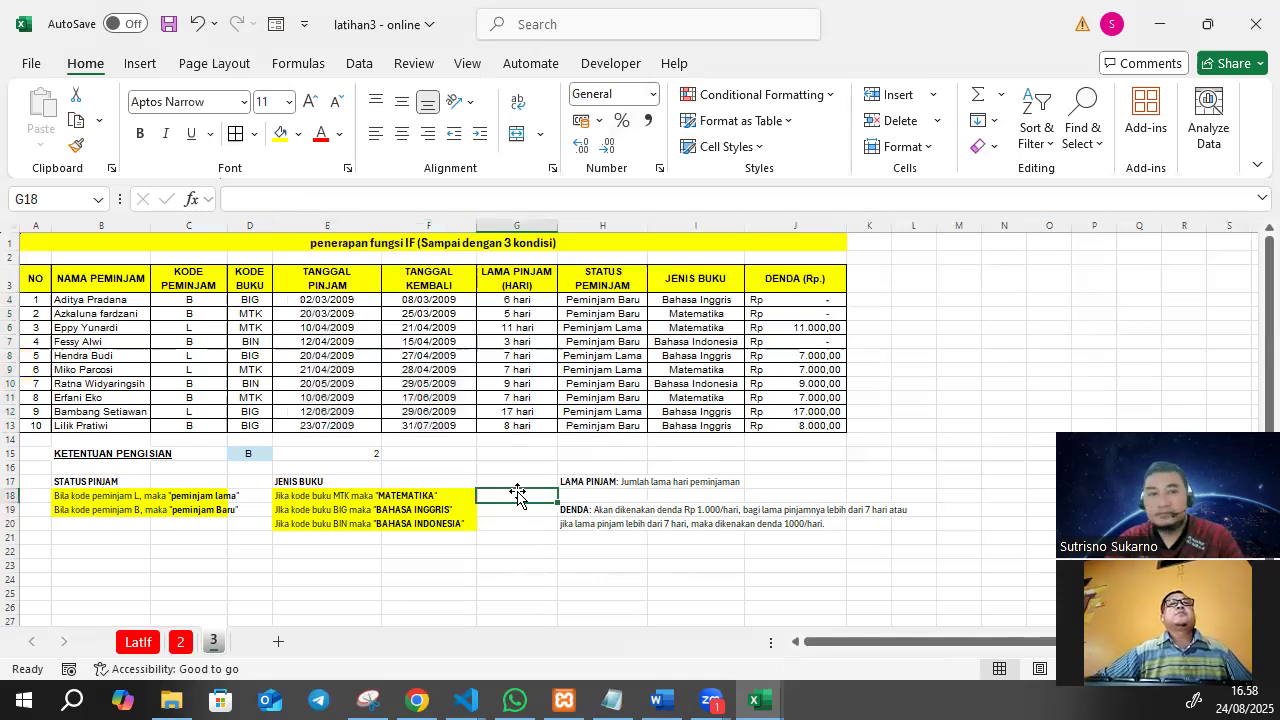
{"action": "scroll", "coordinate": [517, 491], "scroll_direction": "up", "scroll_amount": 1, "text": "ctrl"}
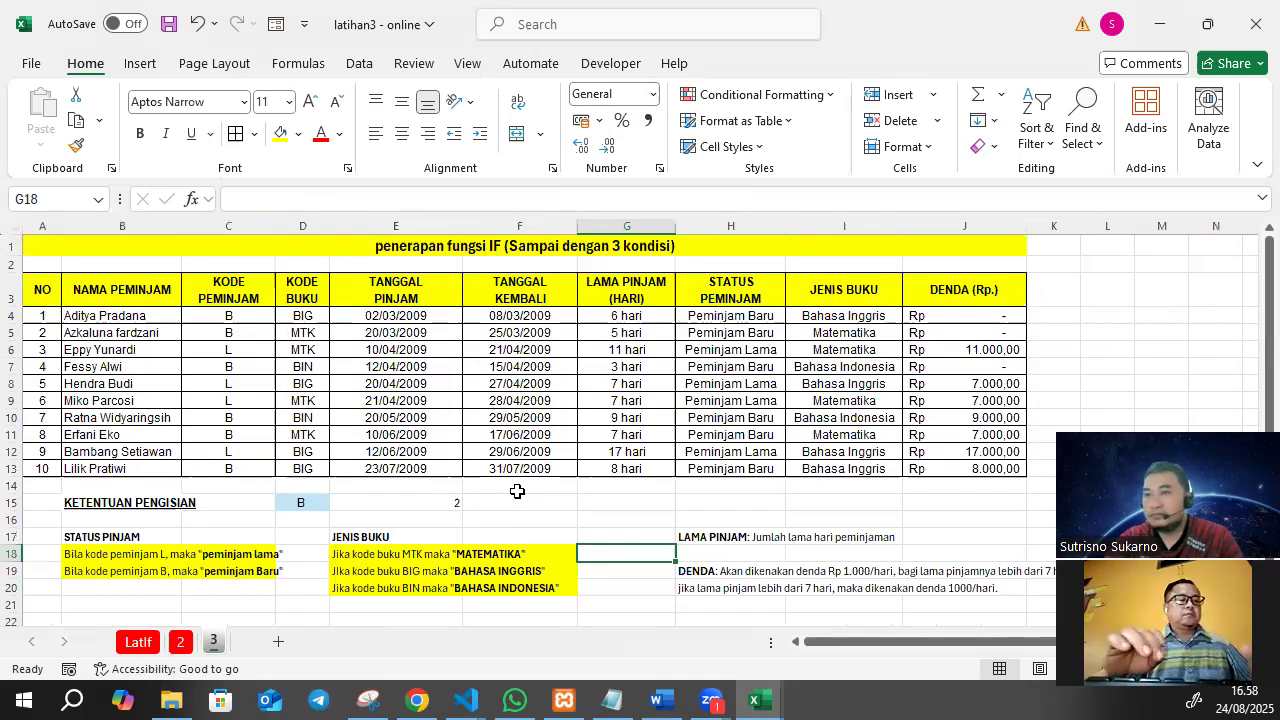
{"action": "key", "text": "alt+Tab"}
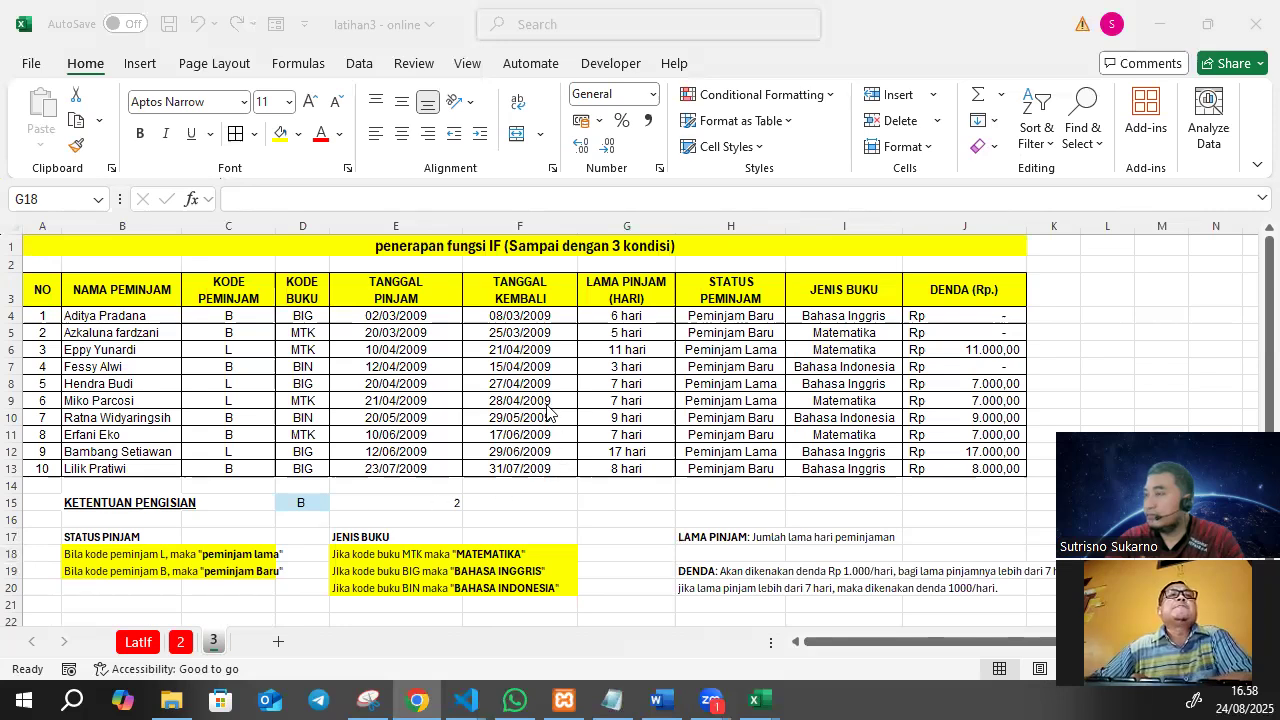
{"action": "left_click", "coordinate": [653, 119]}
{"action": "left_click", "coordinate": [653, 94]}
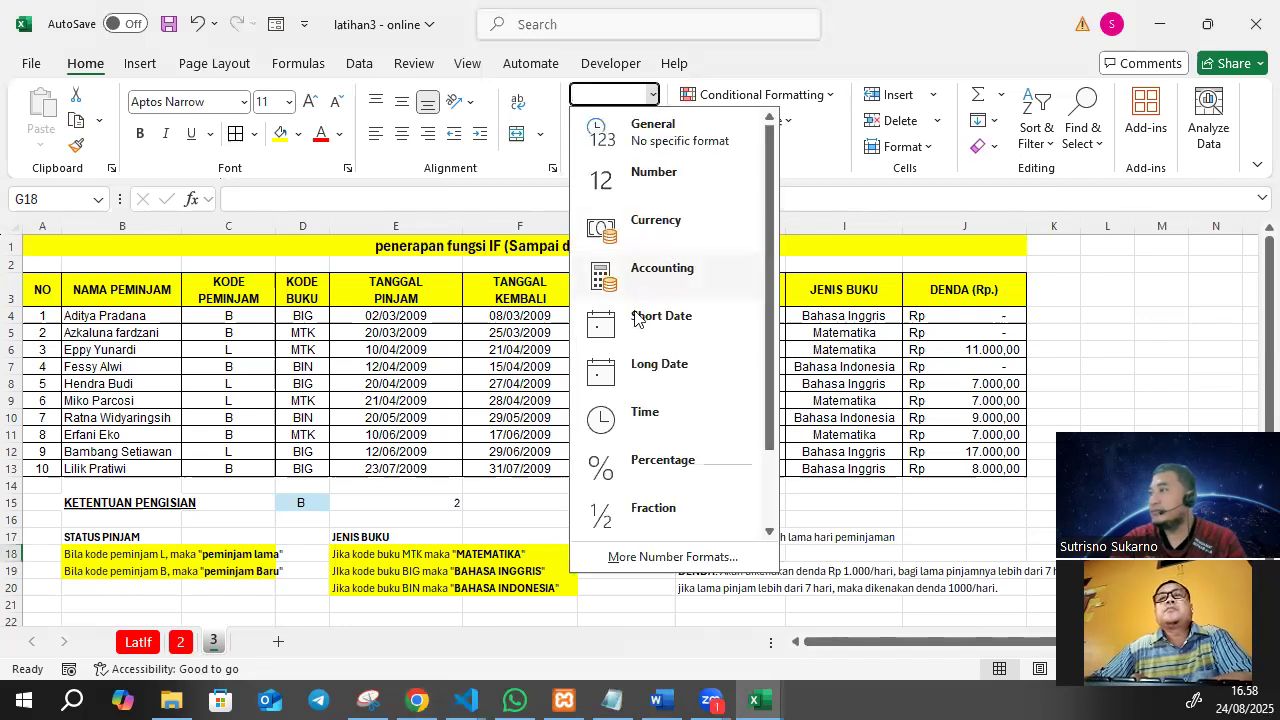
{"action": "scroll", "coordinate": [679, 322], "scroll_direction": "down", "scroll_amount": 1}
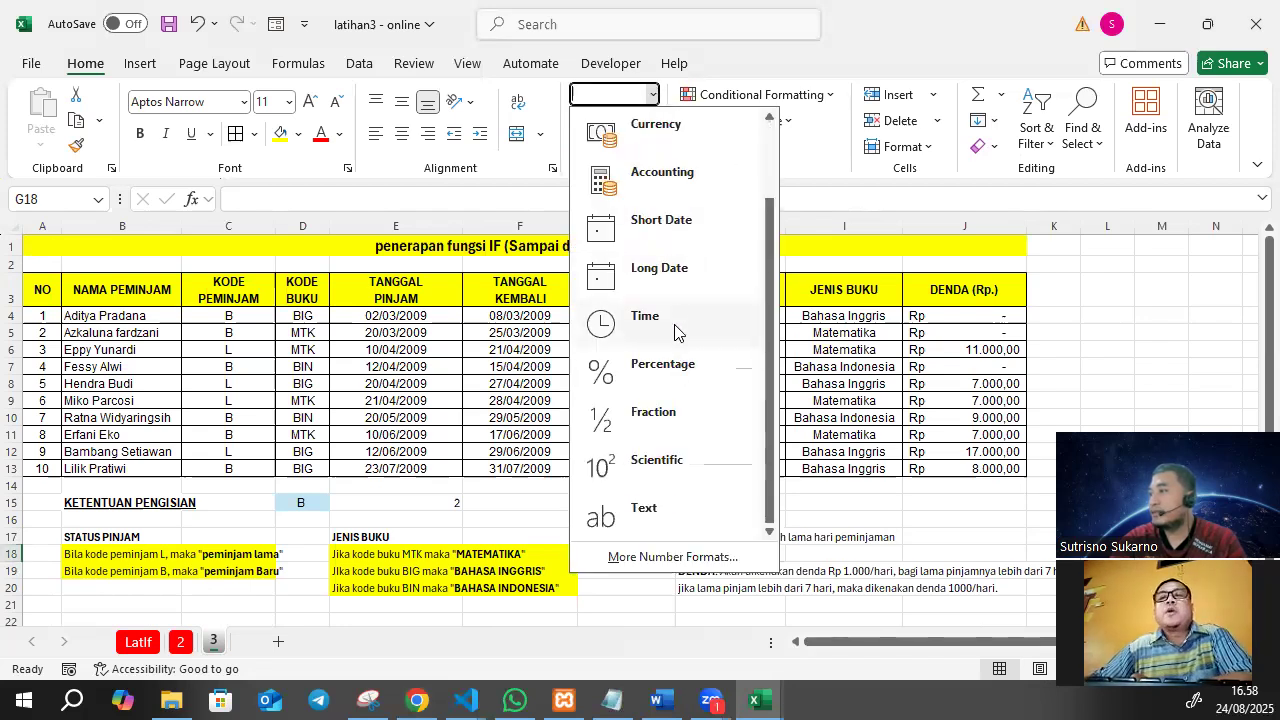
{"action": "scroll", "coordinate": [675, 325], "scroll_direction": "up", "scroll_amount": 1}
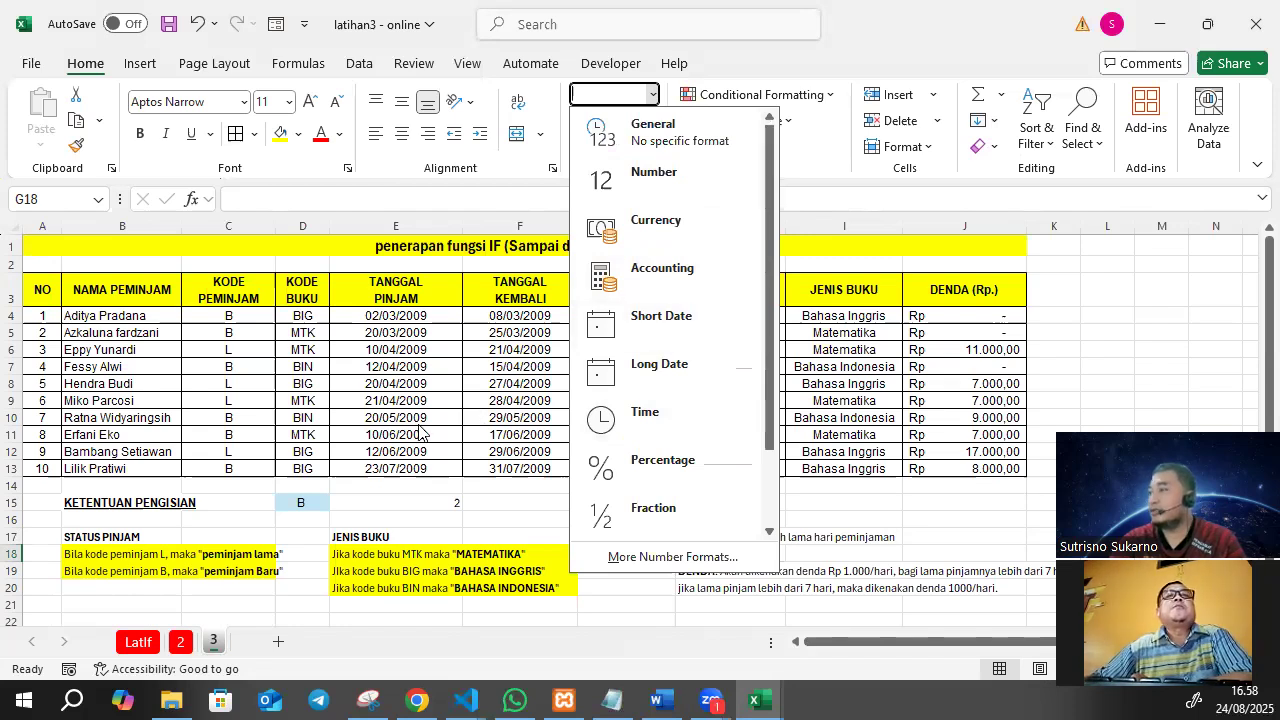
{"action": "left_click", "coordinate": [393, 387]}
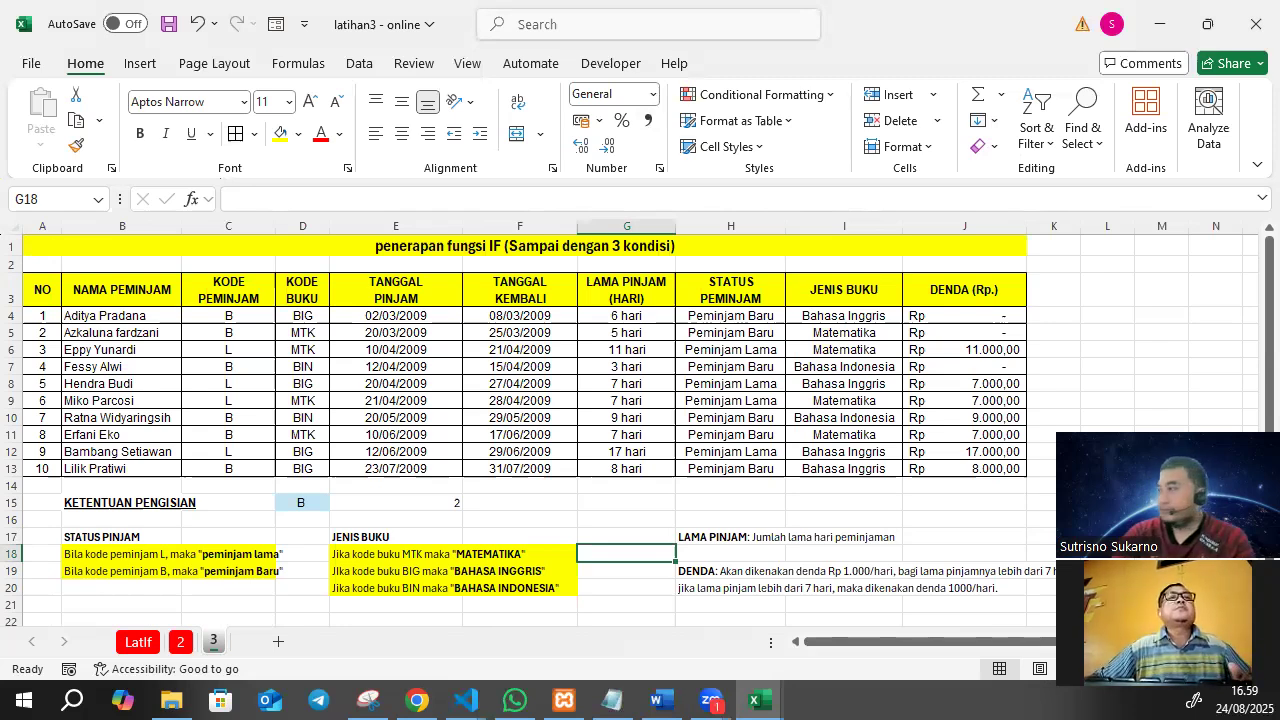
{"action": "key", "text": "alt+Tab"}
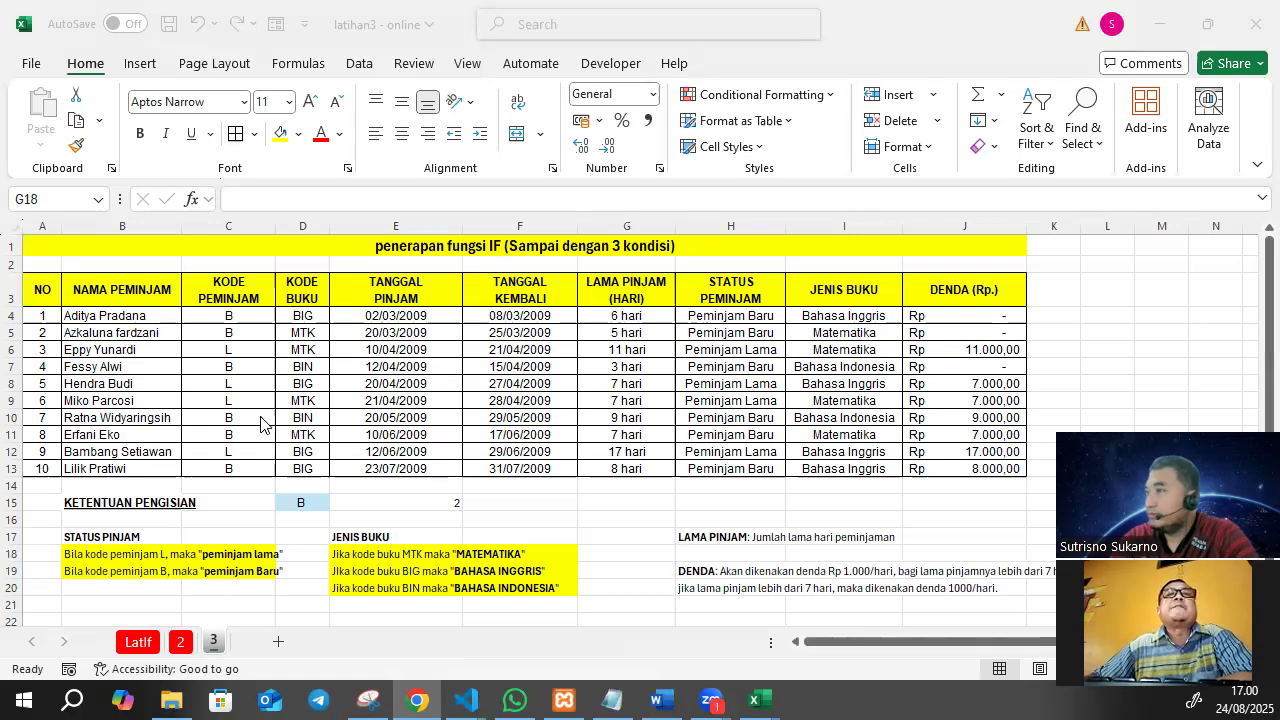
Format the loan and return dates in E4:F13 with the Indonesian "*Rabu, 14 Maret 2012" date type and widen column F to fit.
{"action": "key", "text": "alt+Tab"}
{"action": "left_click_drag", "start_coordinate": [431, 313], "coordinate": [551, 464]}
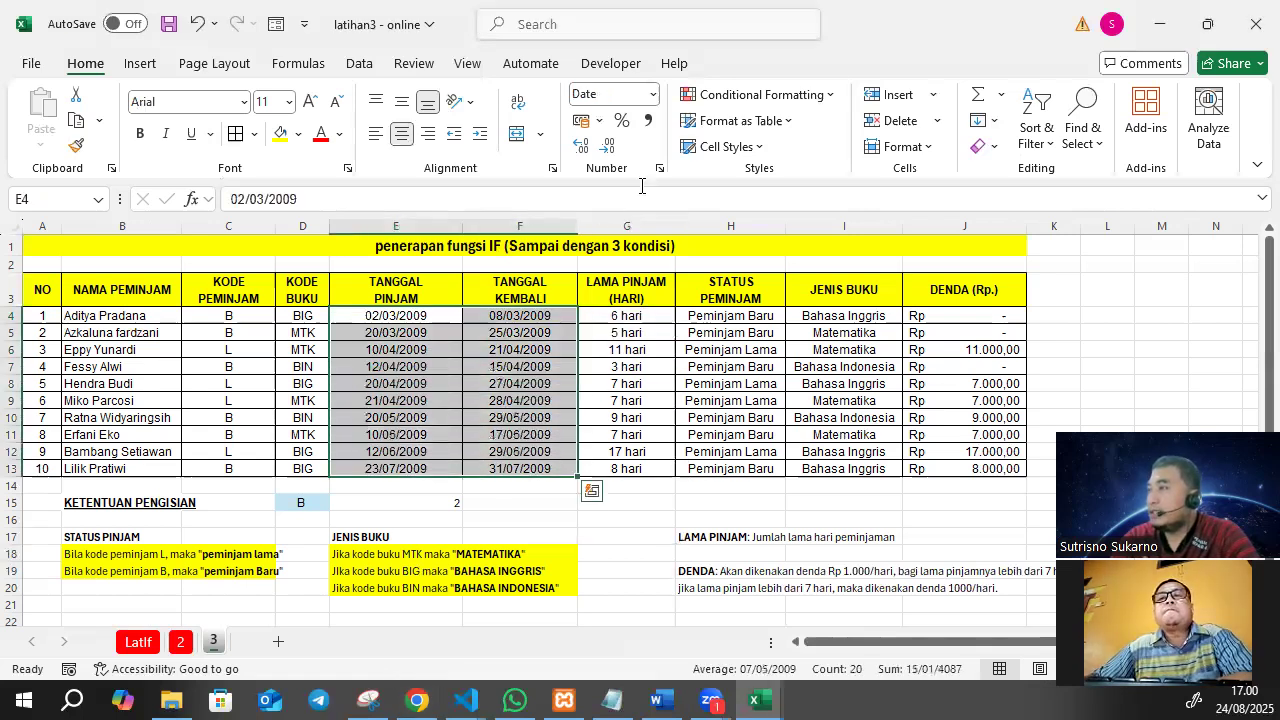
{"action": "left_click", "coordinate": [652, 94]}
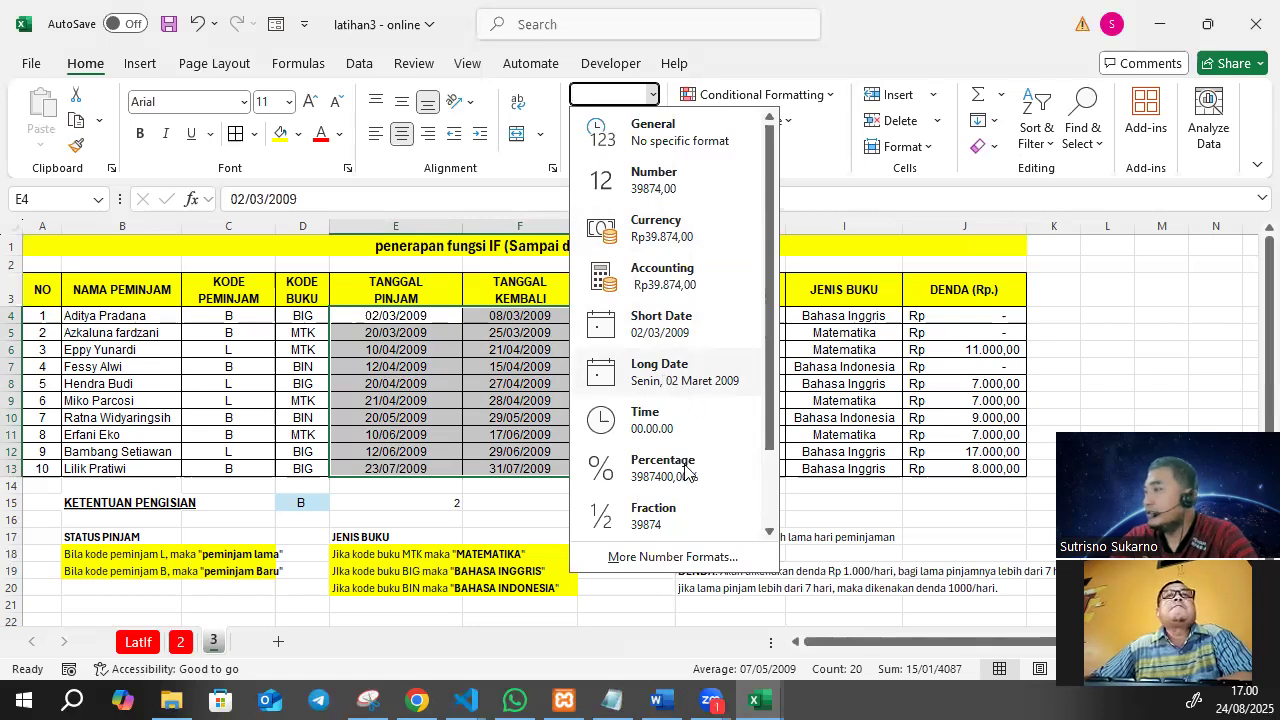
{"action": "left_click", "coordinate": [669, 557]}
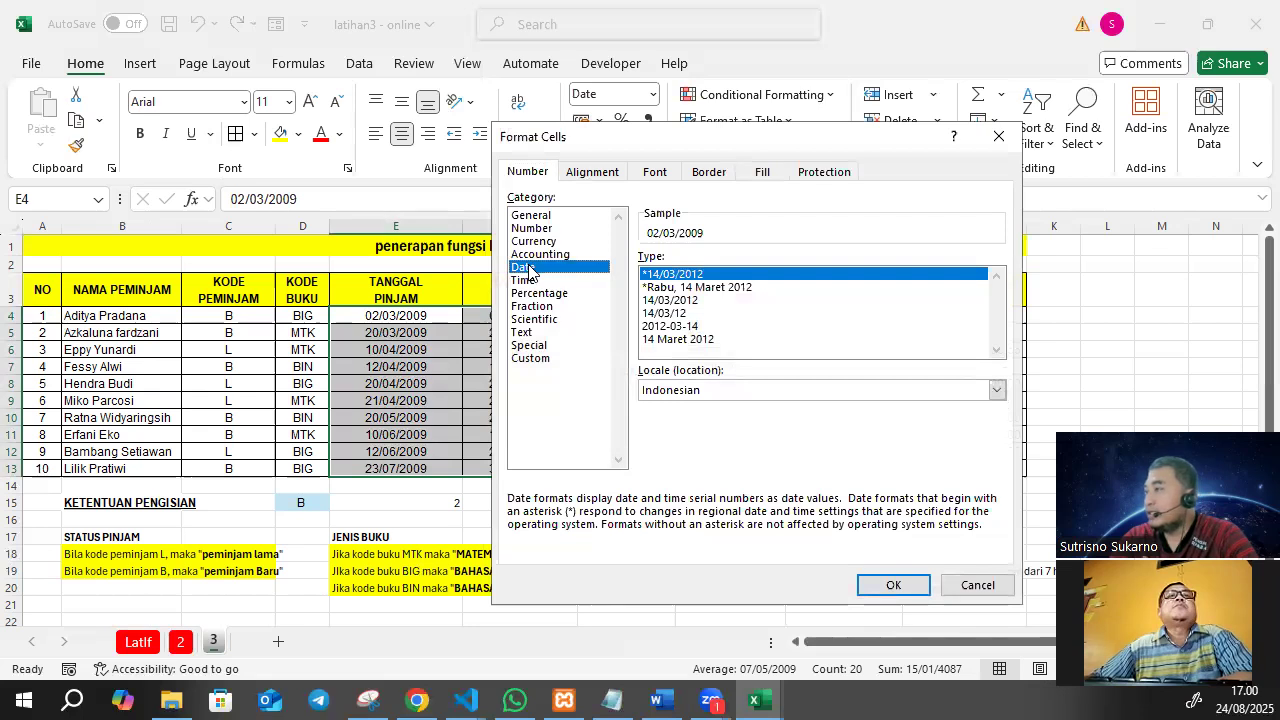
{"action": "left_click", "coordinate": [700, 288]}
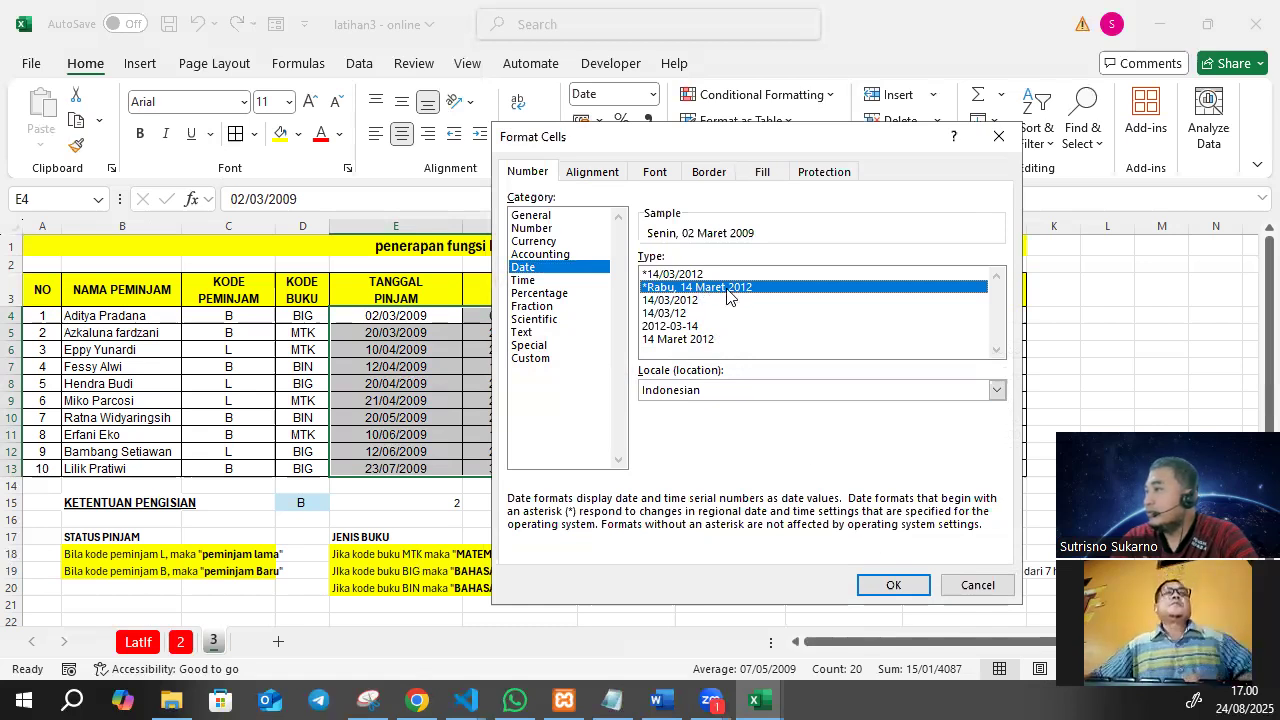
{"action": "left_click", "coordinate": [536, 267]}
{"action": "left_click", "coordinate": [695, 289]}
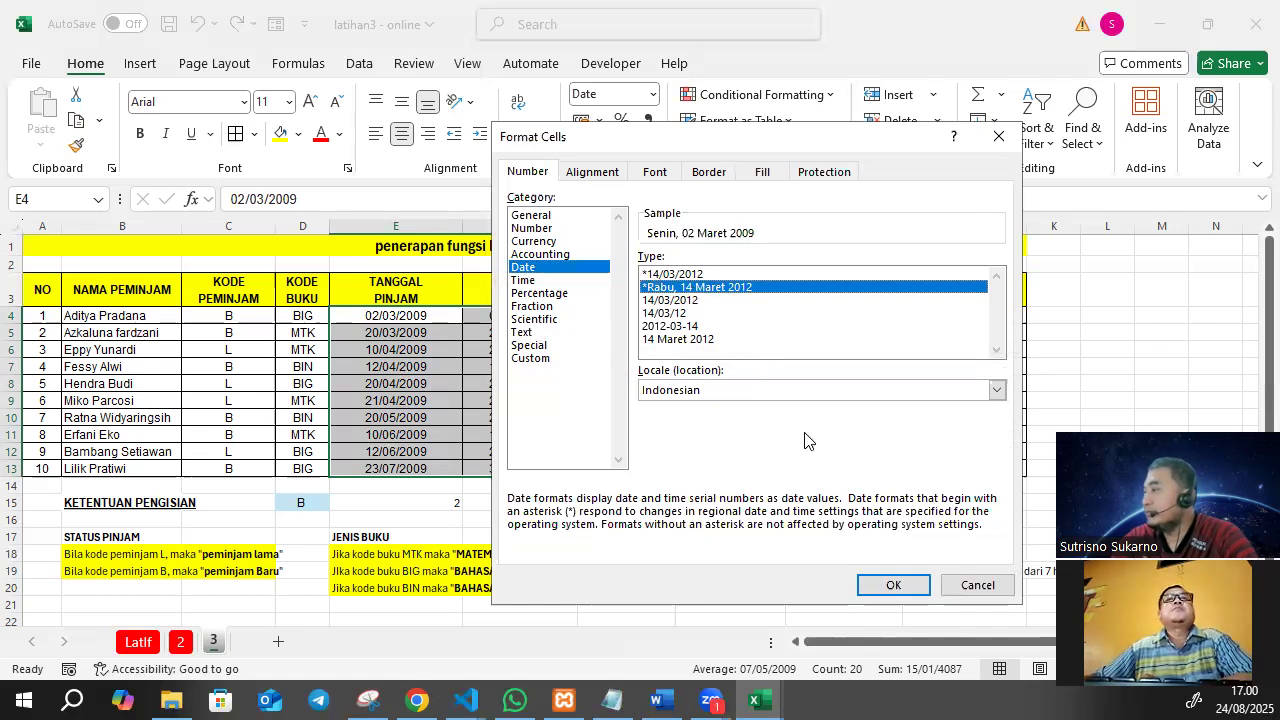
{"action": "left_click", "coordinate": [889, 585]}
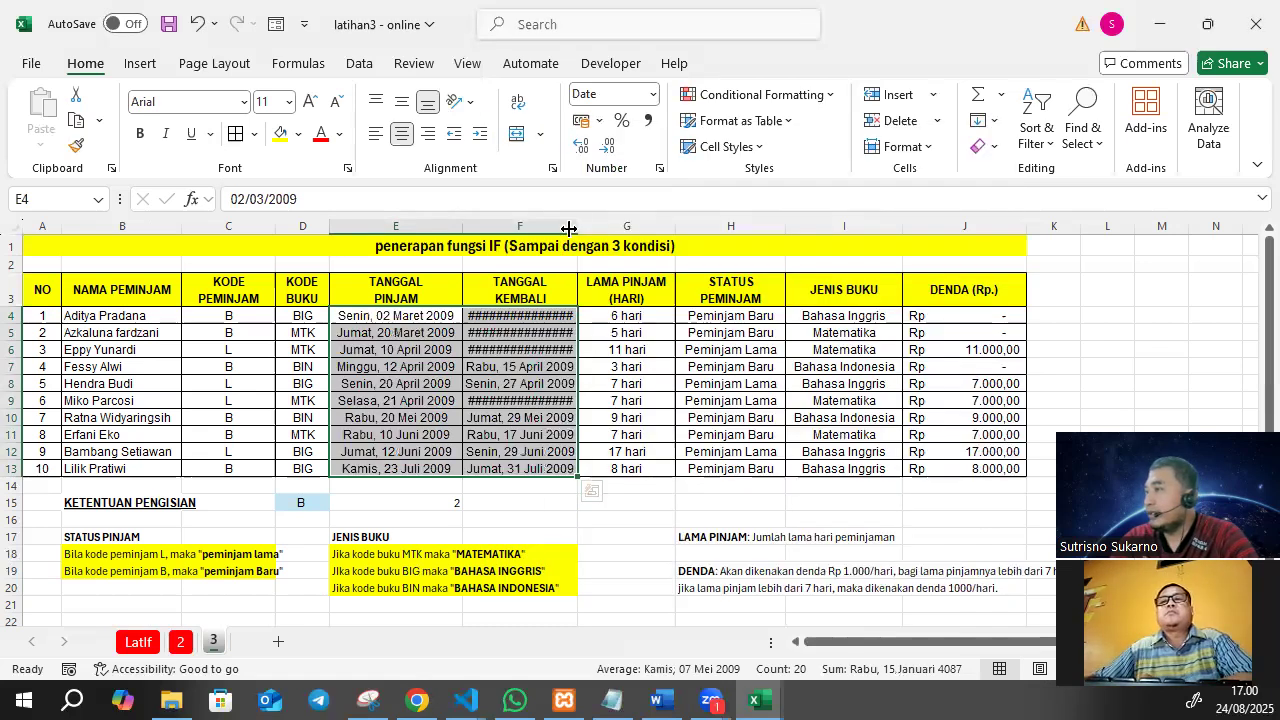
{"action": "left_click_drag", "start_coordinate": [577, 226], "coordinate": [600, 225]}
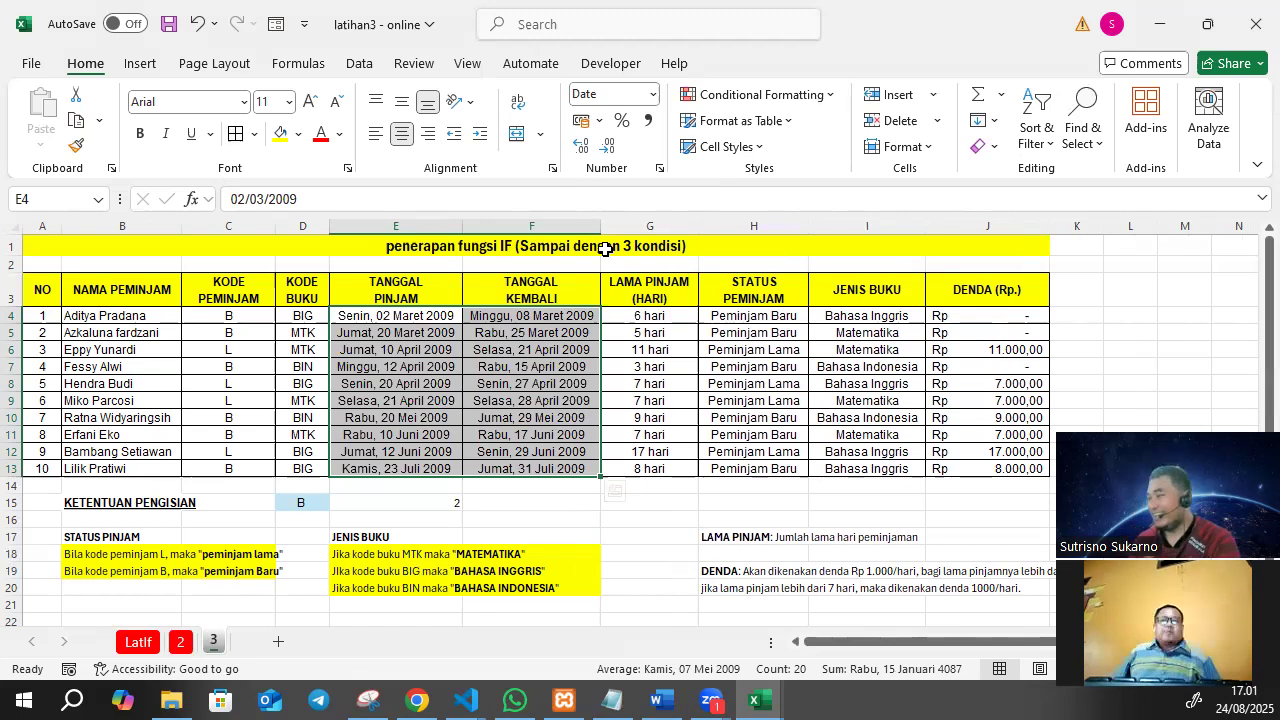
{"action": "left_click", "coordinate": [769, 330]}
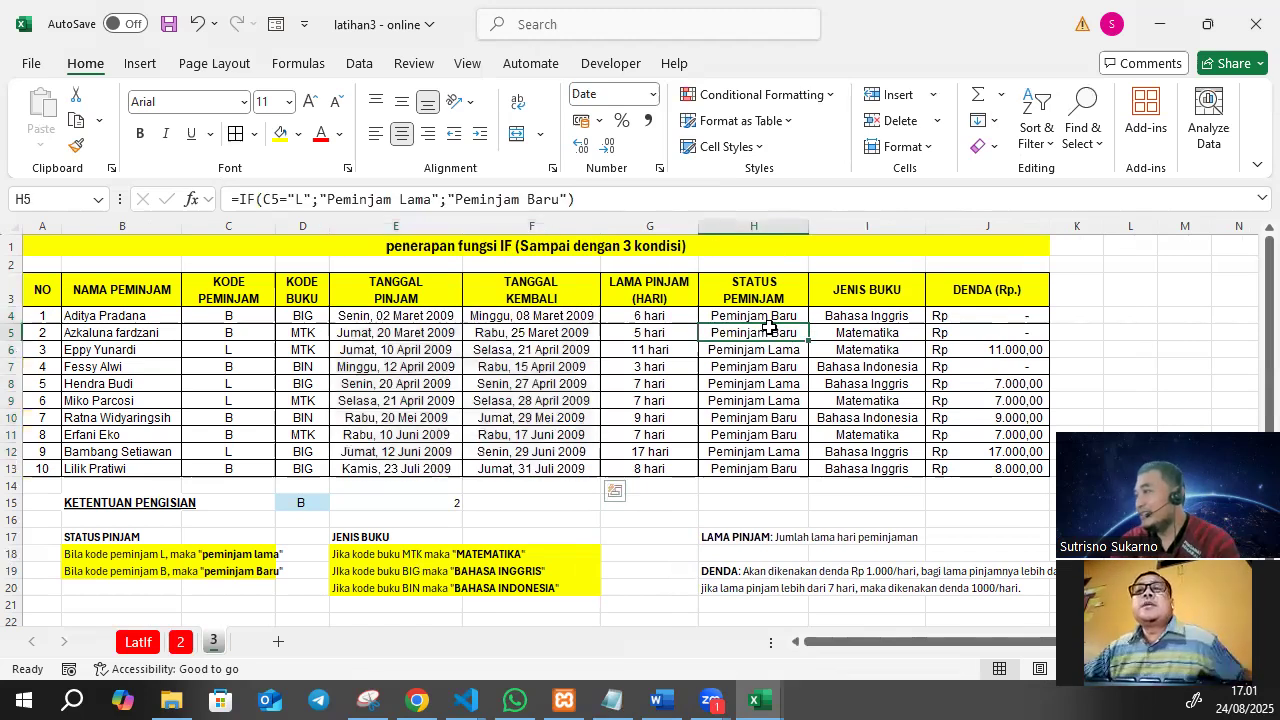
{"action": "left_click", "coordinate": [665, 316]}
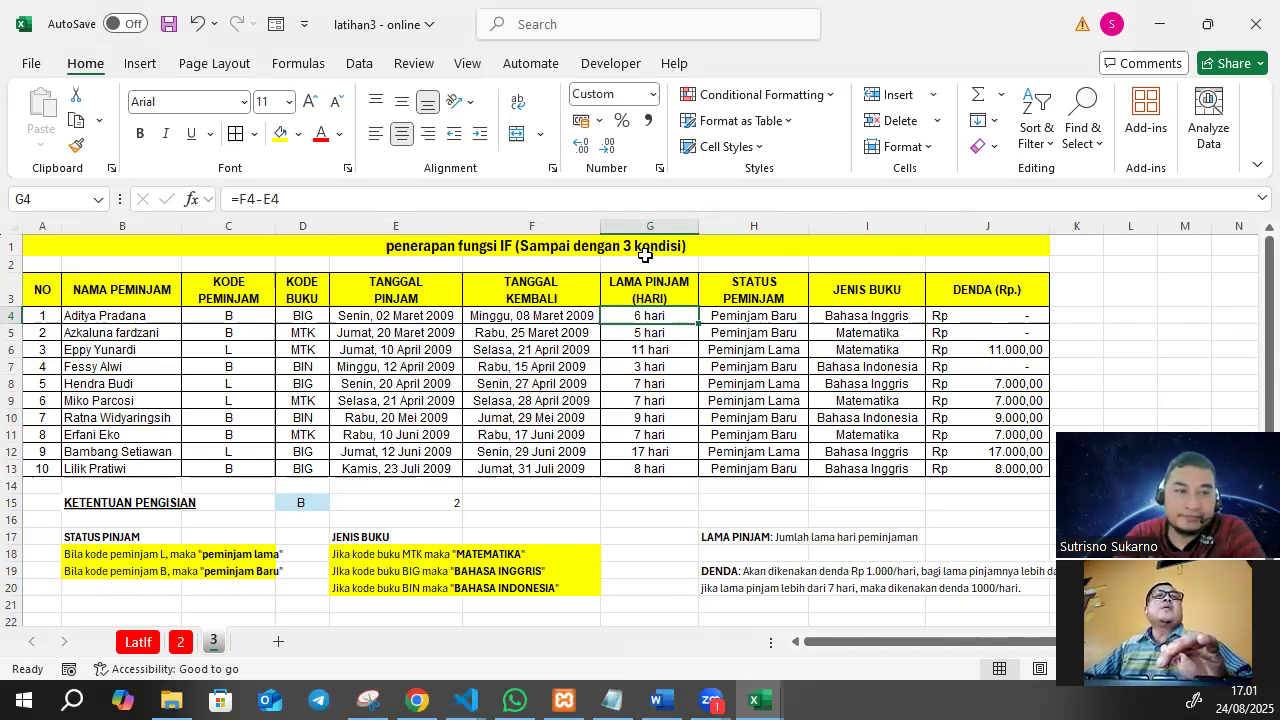
Return the dates in E4:F13 to the Short Date format and compare the loan date in E4 with the return date in F4.
{"action": "key", "text": "alt+Tab"}
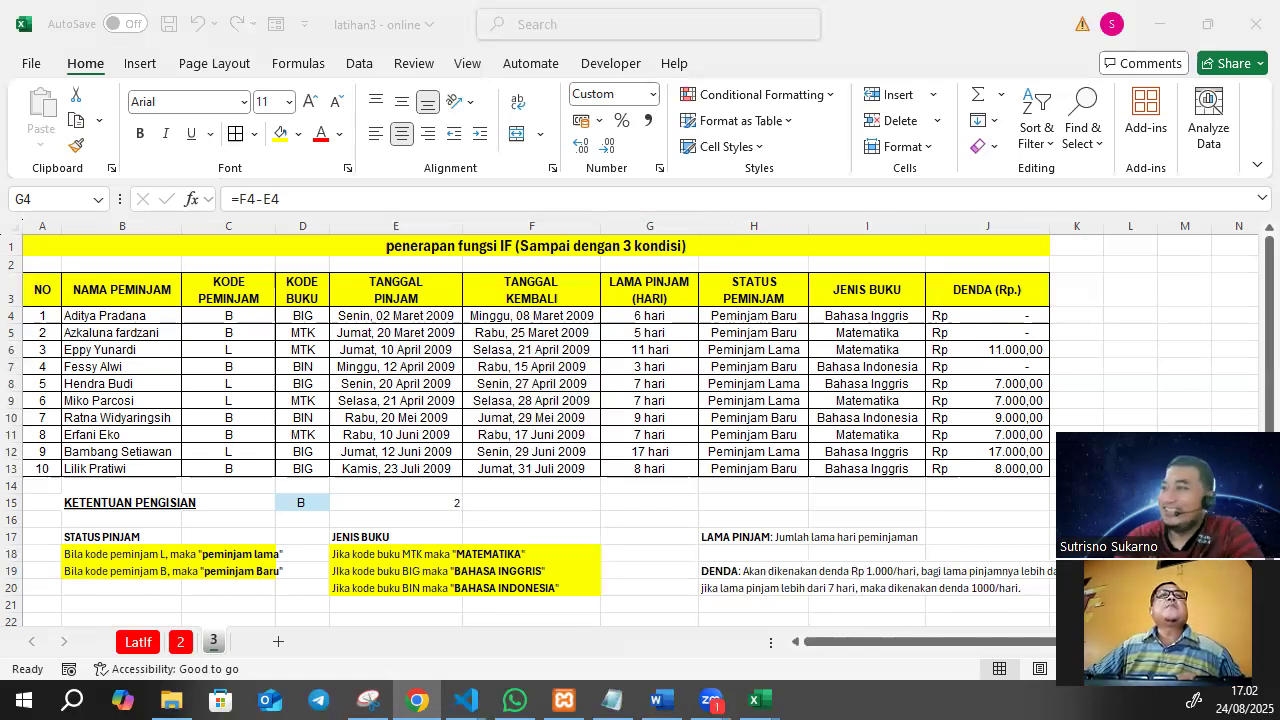
{"action": "left_click_drag", "start_coordinate": [425, 316], "coordinate": [535, 469]}
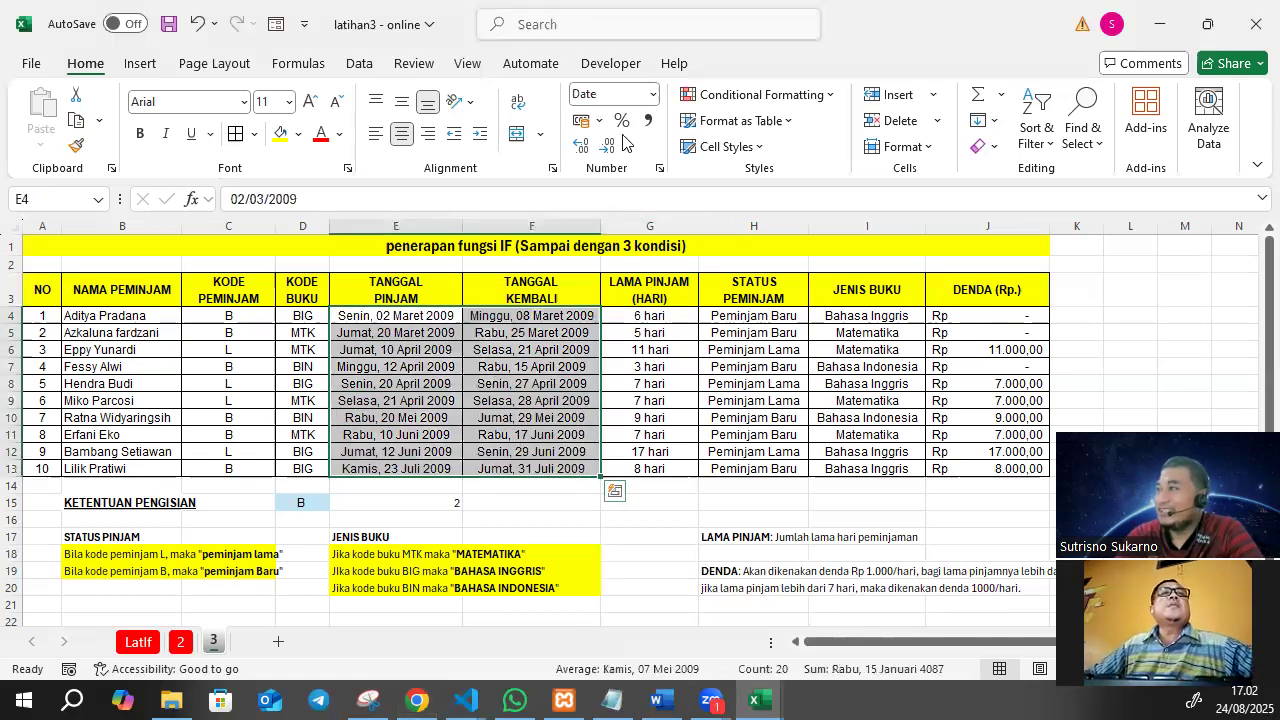
{"action": "left_click", "coordinate": [652, 94]}
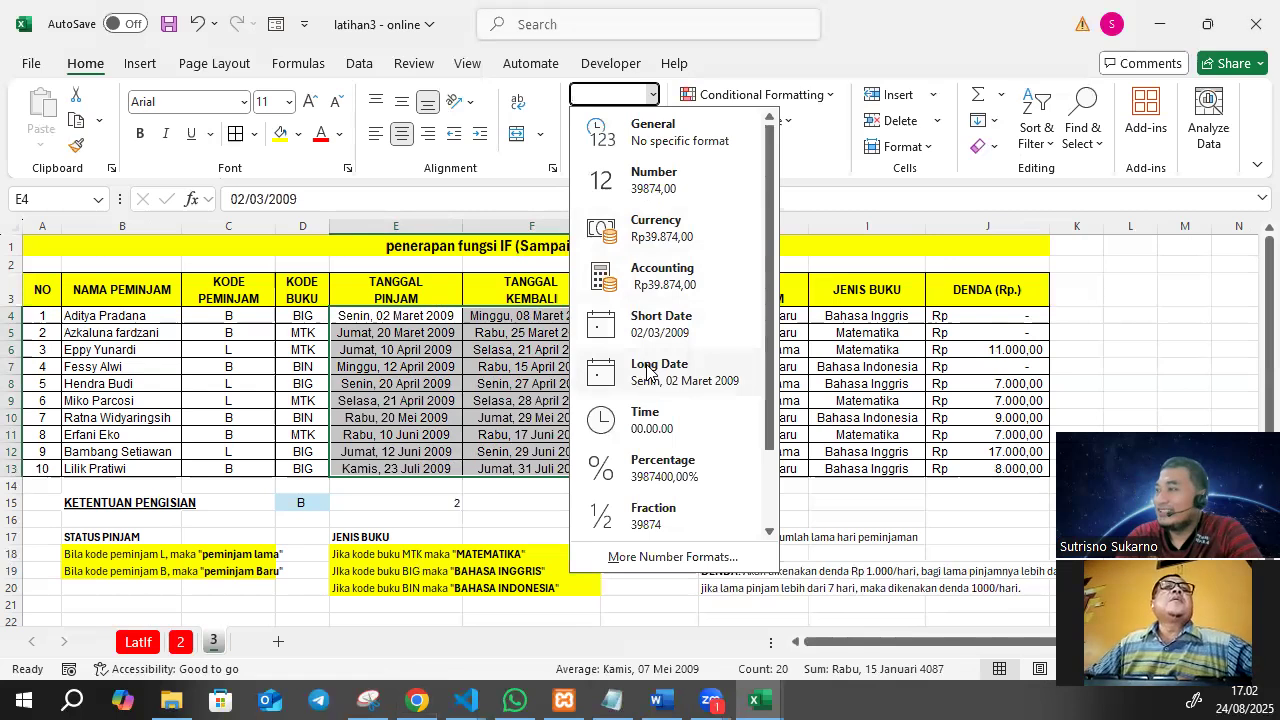
{"action": "left_click", "coordinate": [654, 327]}
{"action": "left_click", "coordinate": [431, 317]}
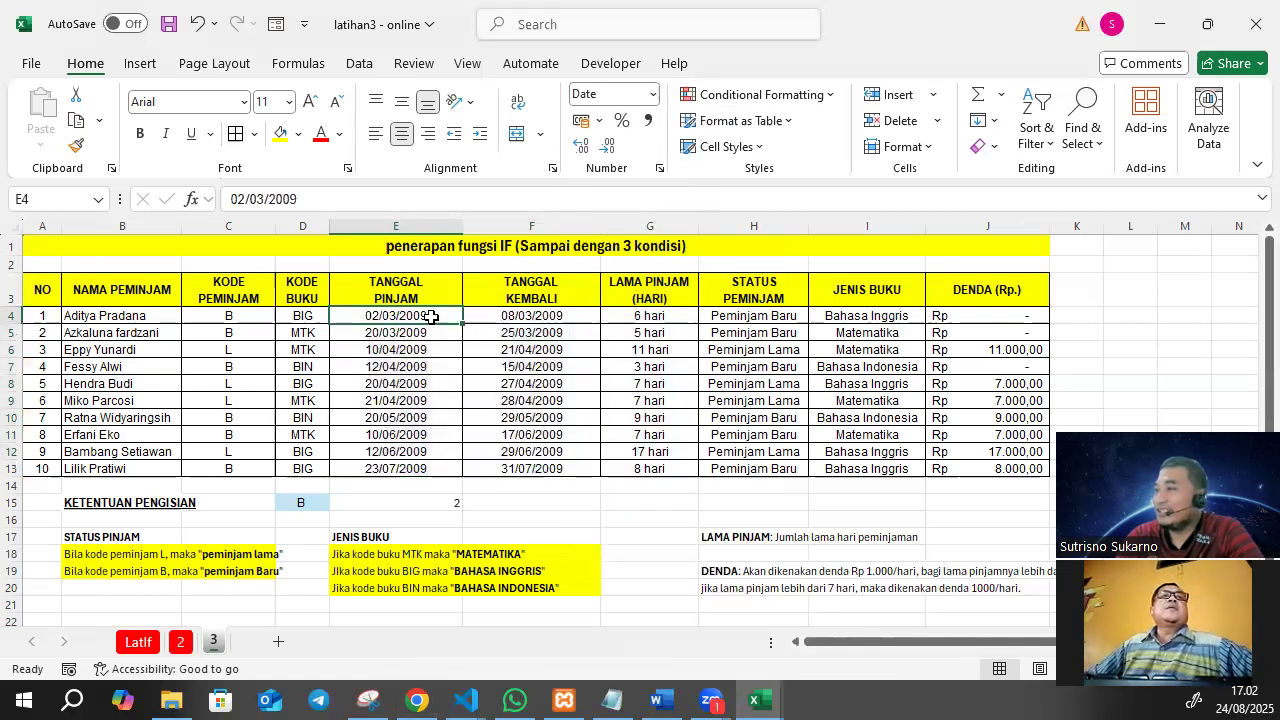
{"action": "left_click", "coordinate": [504, 316]}
{"action": "left_click", "coordinate": [440, 316]}
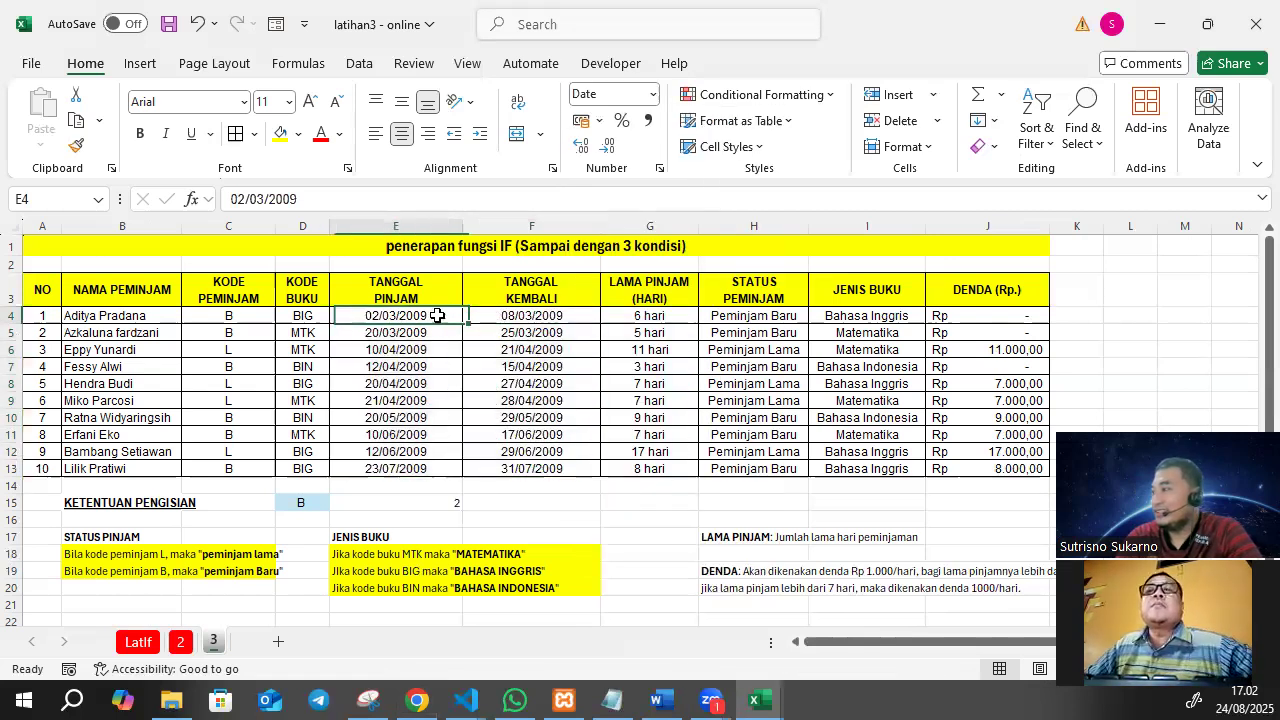
{"action": "left_click", "coordinate": [499, 317]}
{"action": "left_click", "coordinate": [425, 318]}
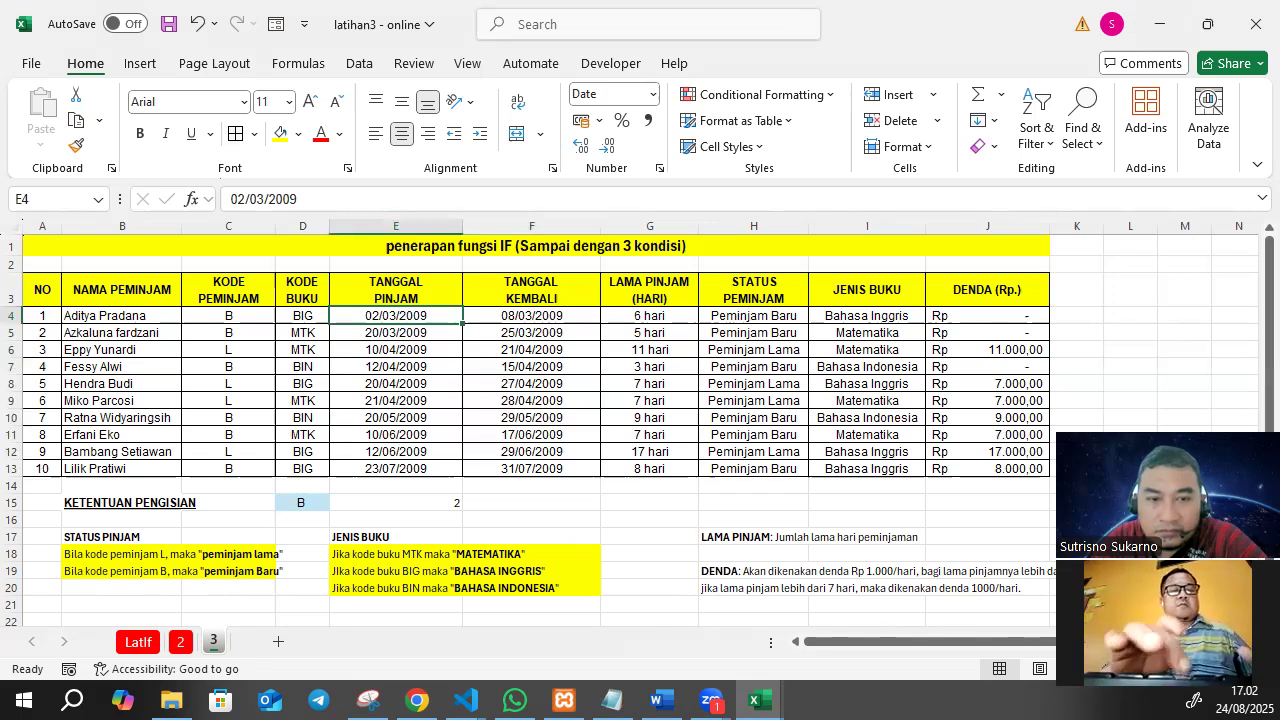
Examine the loan duration formulas in G4, G5 and G7.
{"action": "key", "text": "alt+Tab"}
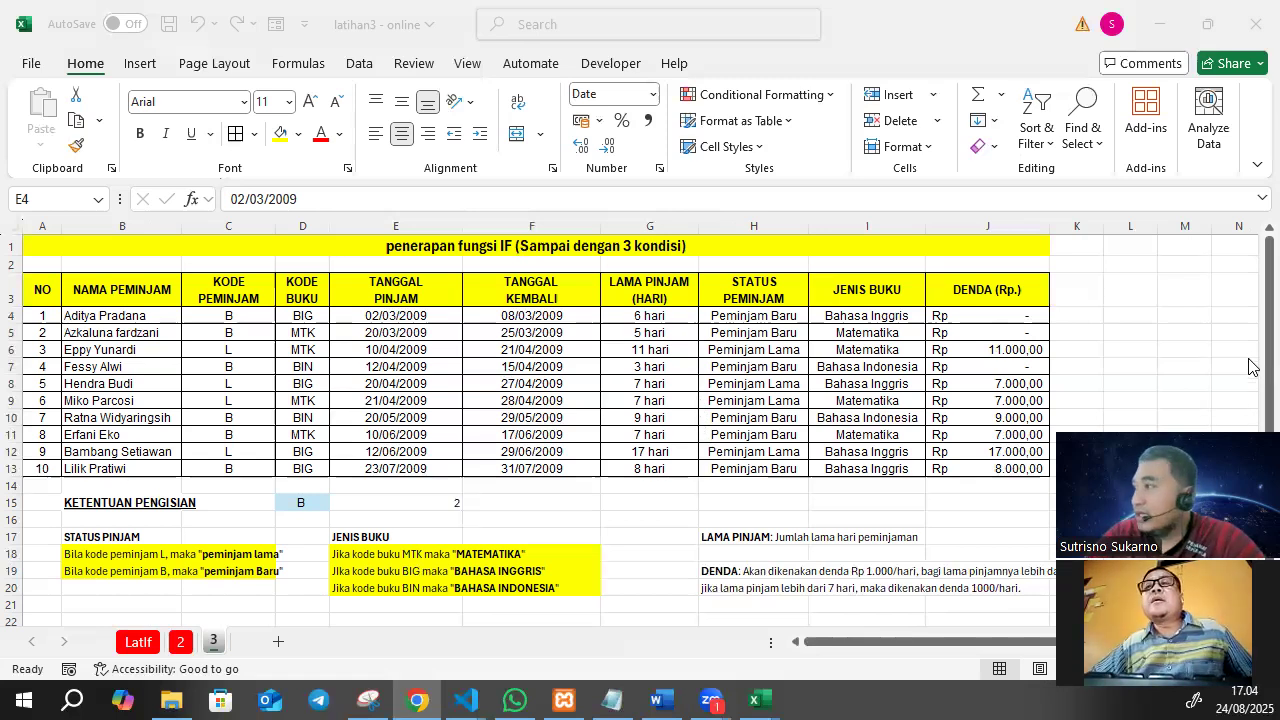
{"action": "left_click", "coordinate": [655, 313]}
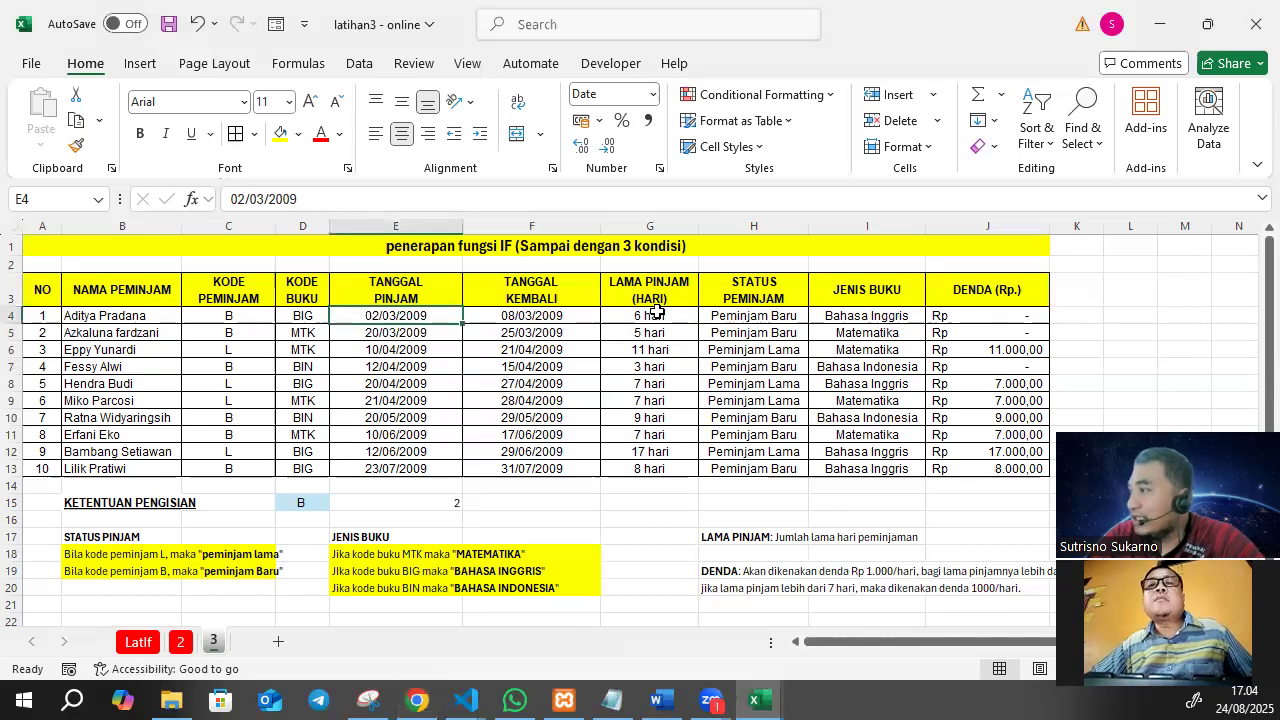
{"action": "left_click", "coordinate": [655, 315]}
{"action": "left_click", "coordinate": [659, 331]}
{"action": "left_click", "coordinate": [660, 316]}
{"action": "left_click", "coordinate": [652, 366]}
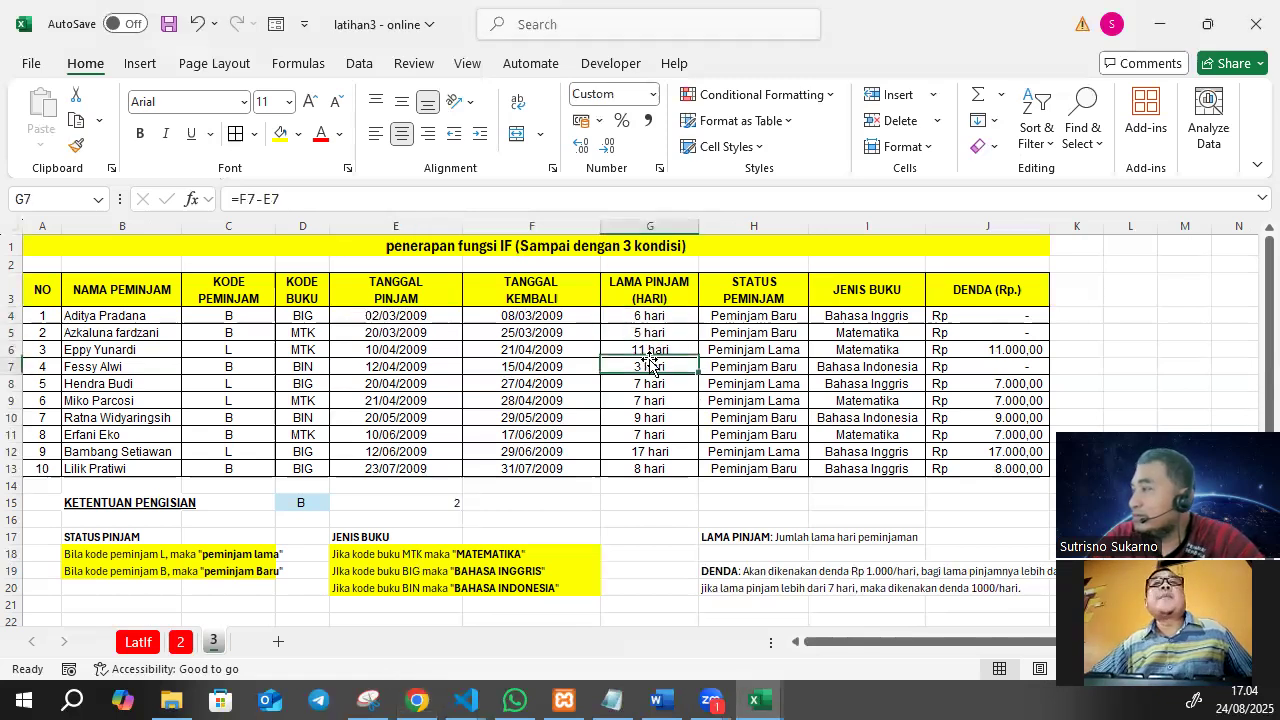
{"action": "left_click", "coordinate": [660, 313]}
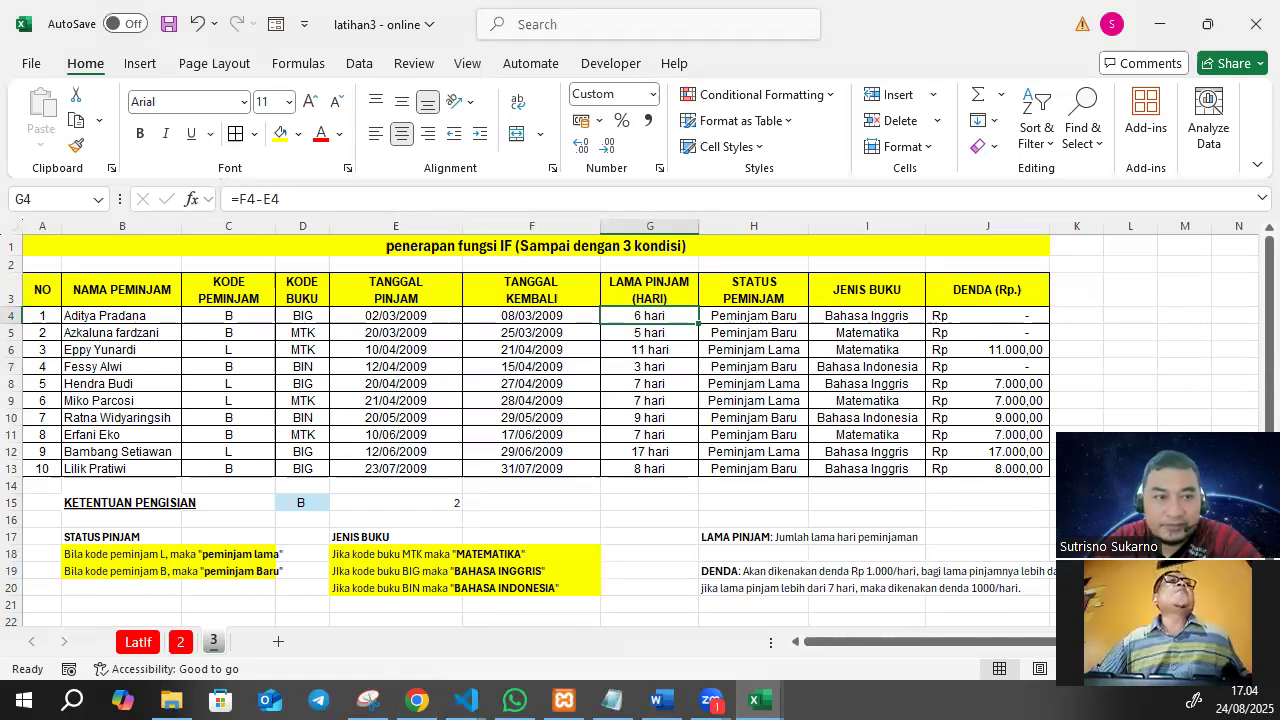
Inspect the custom number format General "hari" on the loan durations in G4:G13 and close the format settings without changes.
{"action": "key", "text": "alt+Tab"}
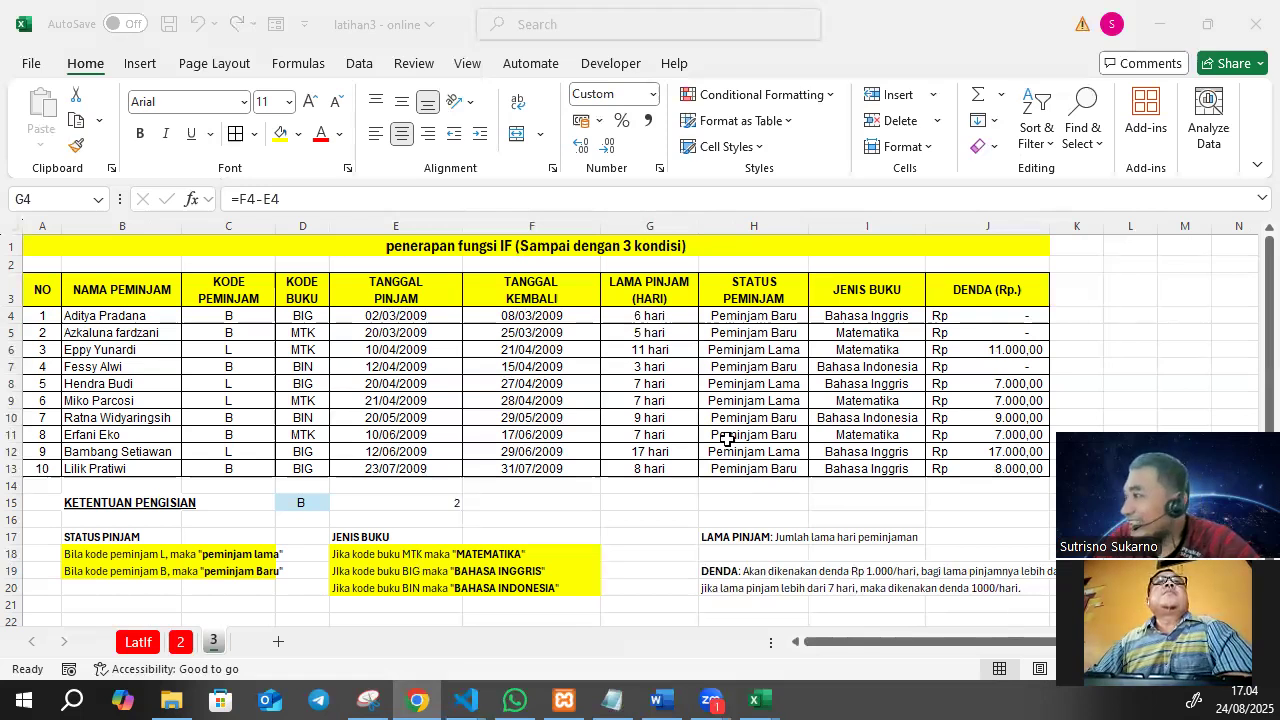
{"action": "left_click_drag", "start_coordinate": [660, 315], "coordinate": [624, 466]}
{"action": "left_click_drag", "start_coordinate": [657, 317], "coordinate": [648, 466]}
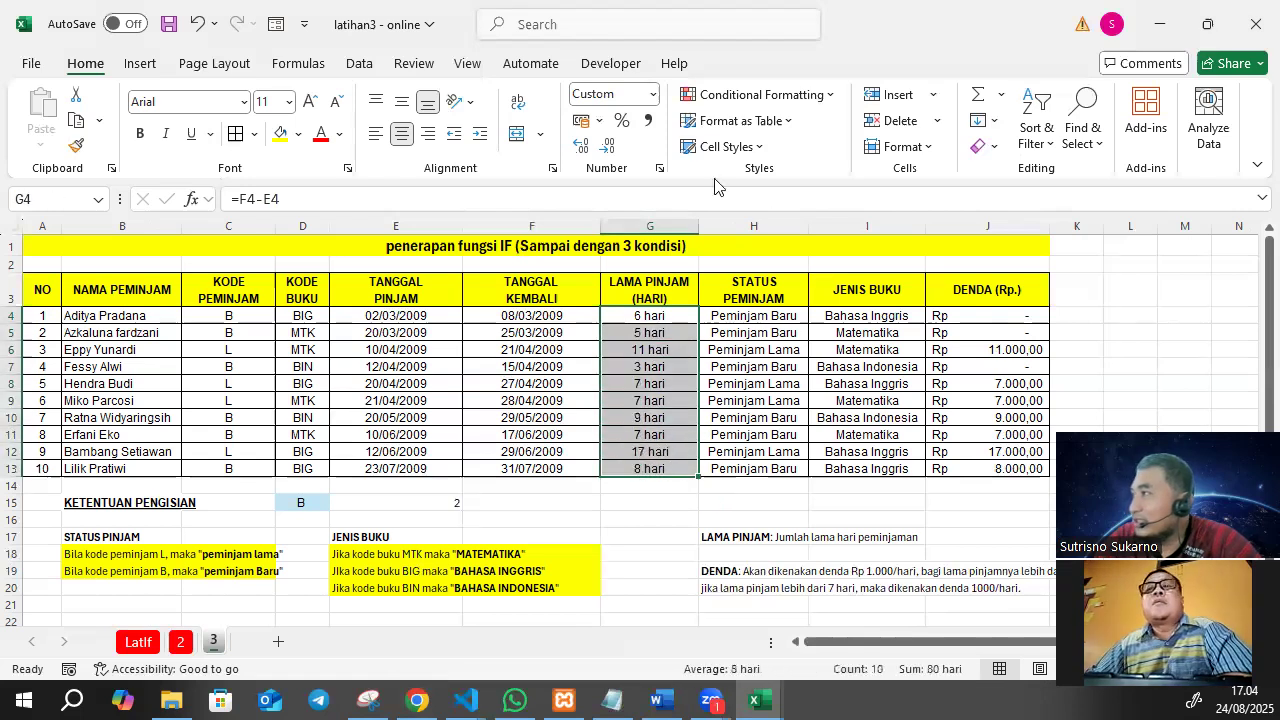
{"action": "left_click", "coordinate": [652, 94]}
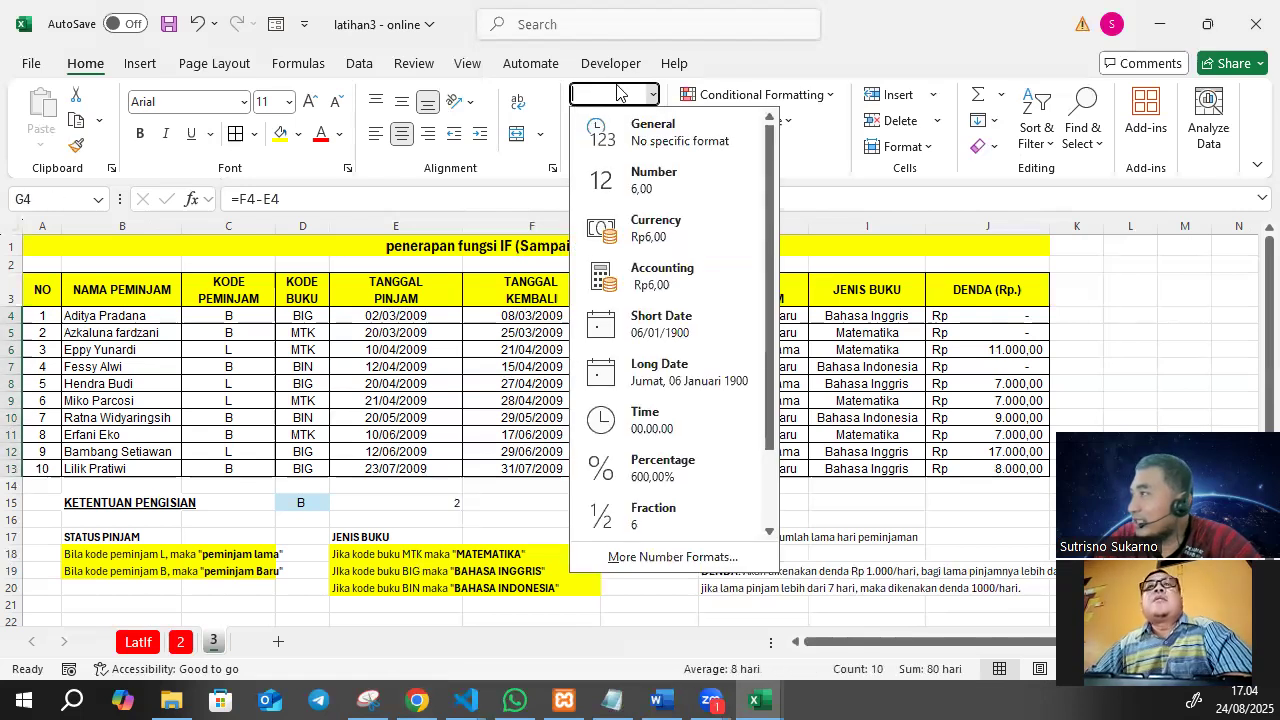
{"action": "left_click", "coordinate": [640, 557]}
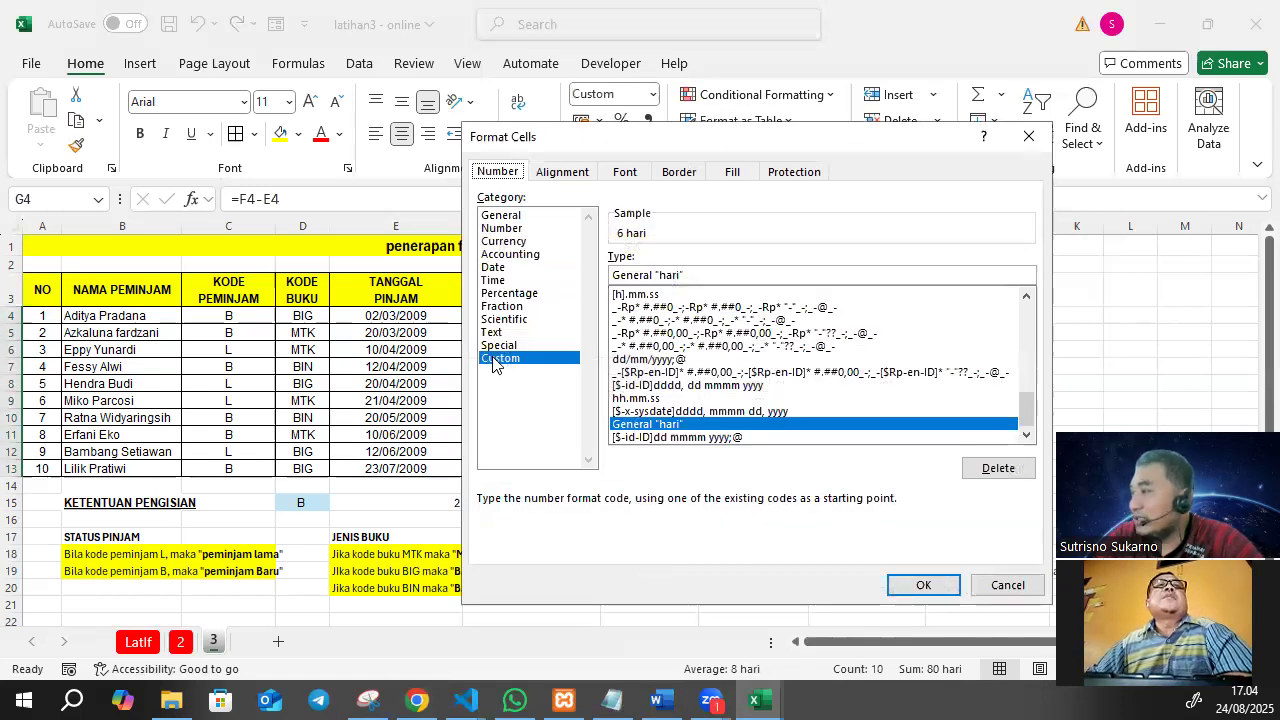
{"action": "left_click", "coordinate": [650, 275]}
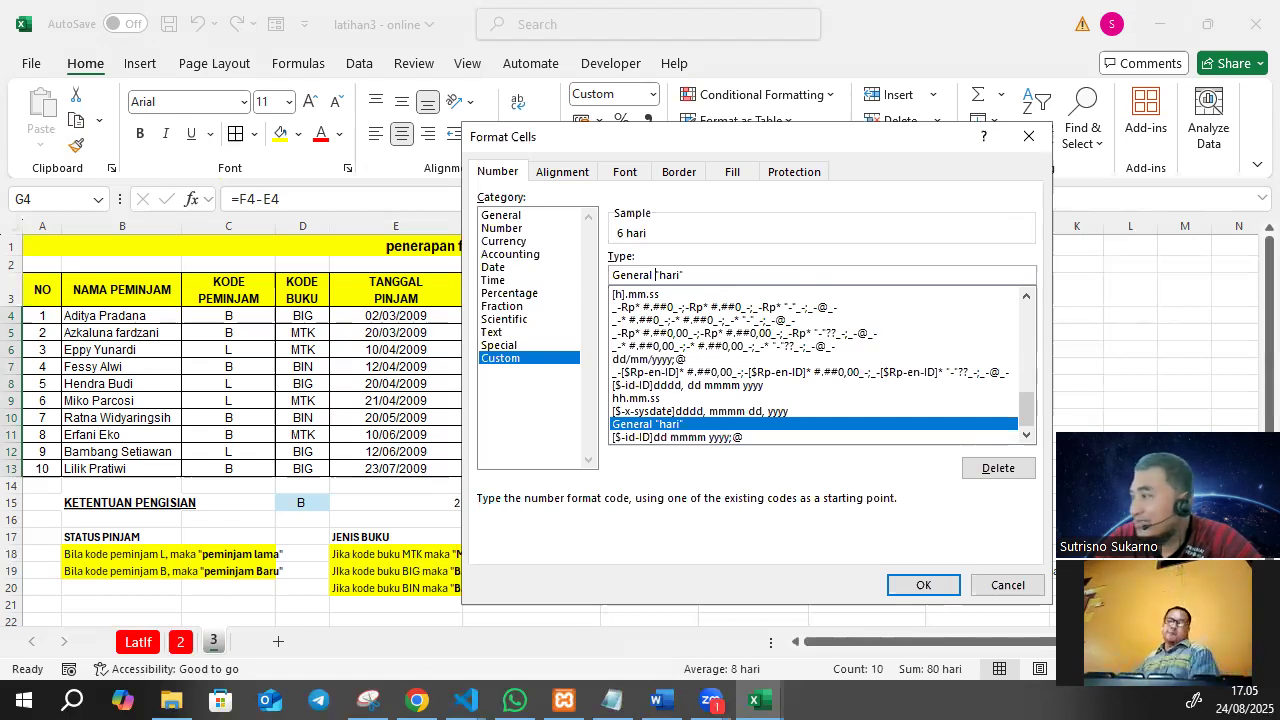
{"action": "left_click", "coordinate": [1030, 135]}
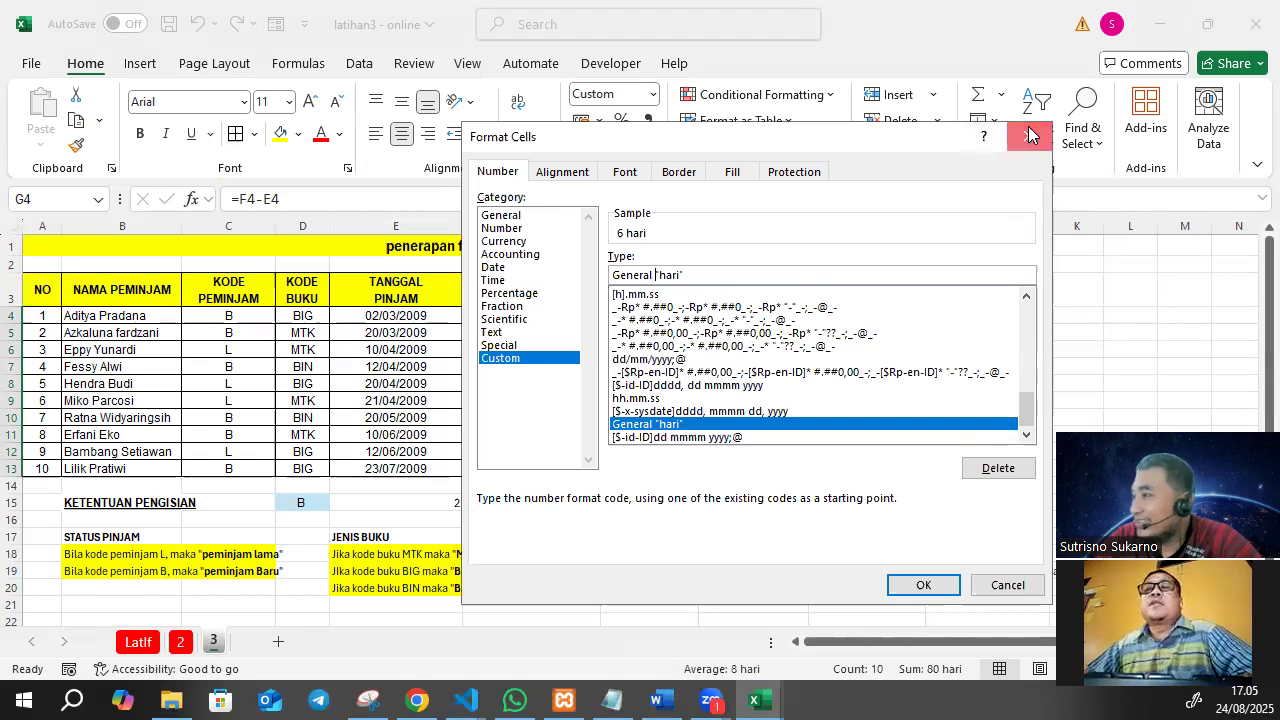
Compare the borrower status formula in H4 with the STATUS PINJAM rules in B18:C19.
{"action": "left_click", "coordinate": [750, 314]}
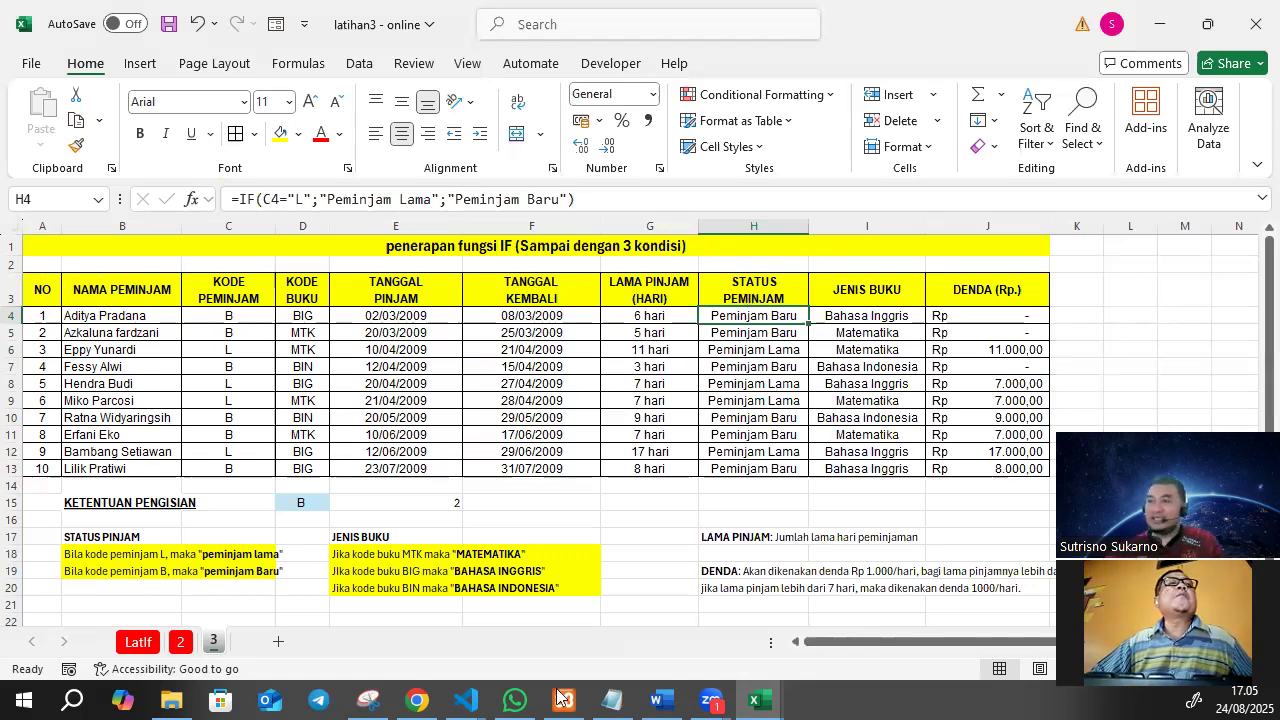
{"action": "left_click", "coordinate": [283, 534]}
{"action": "left_click_drag", "start_coordinate": [104, 552], "coordinate": [267, 572]}
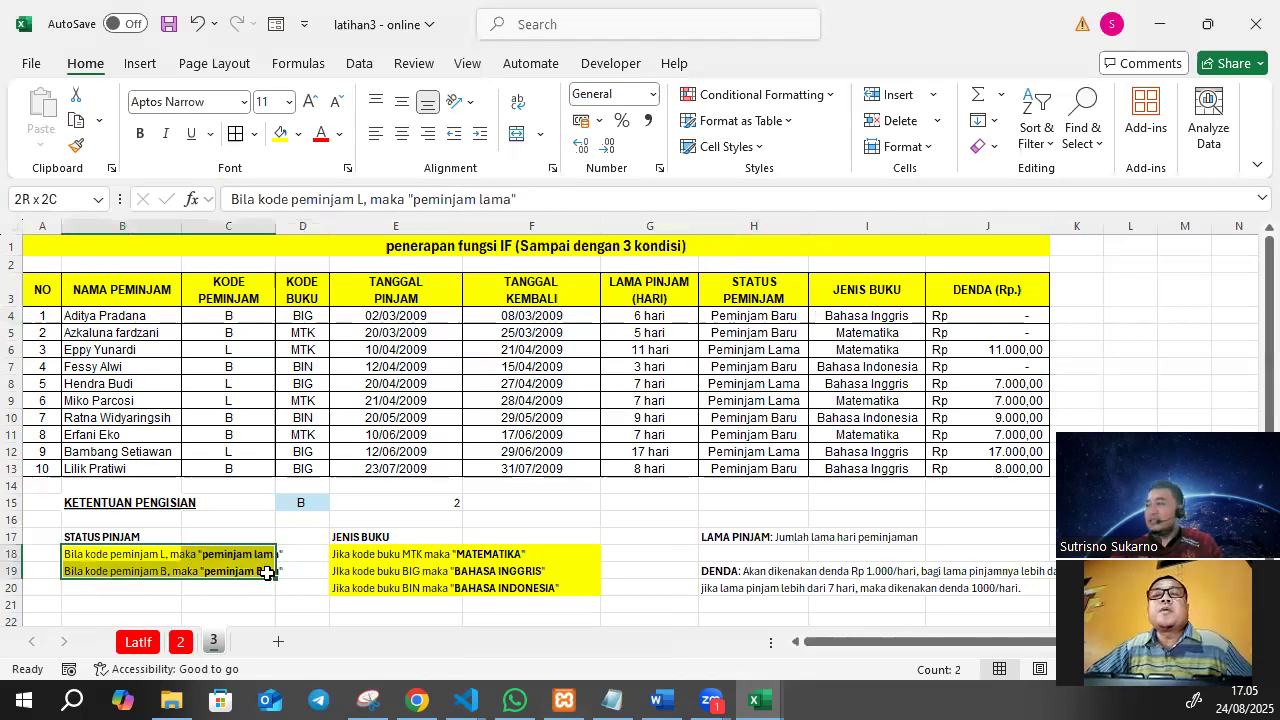
Reread the STATUS PINJAM rules for borrower codes L and B, and examine the IF formula in H4.
{"action": "left_click", "coordinate": [187, 566]}
{"action": "left_click_drag", "start_coordinate": [77, 558], "coordinate": [266, 568]}
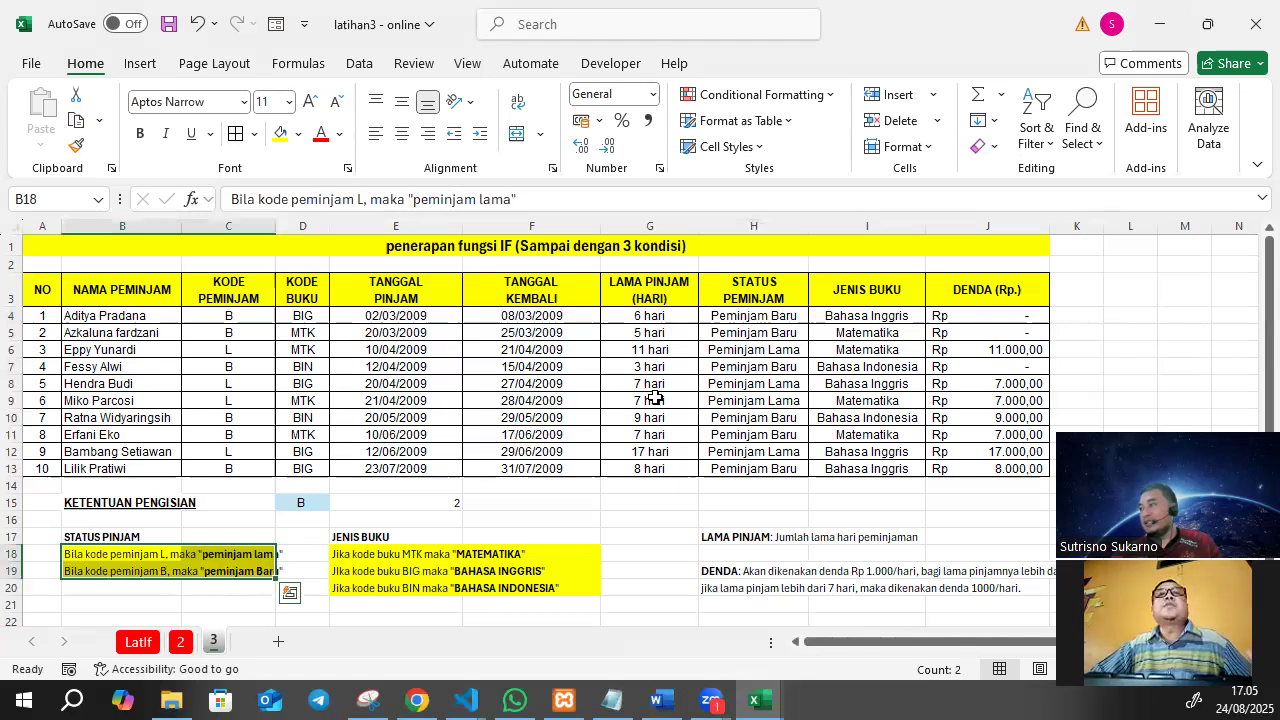
{"action": "left_click", "coordinate": [776, 318]}
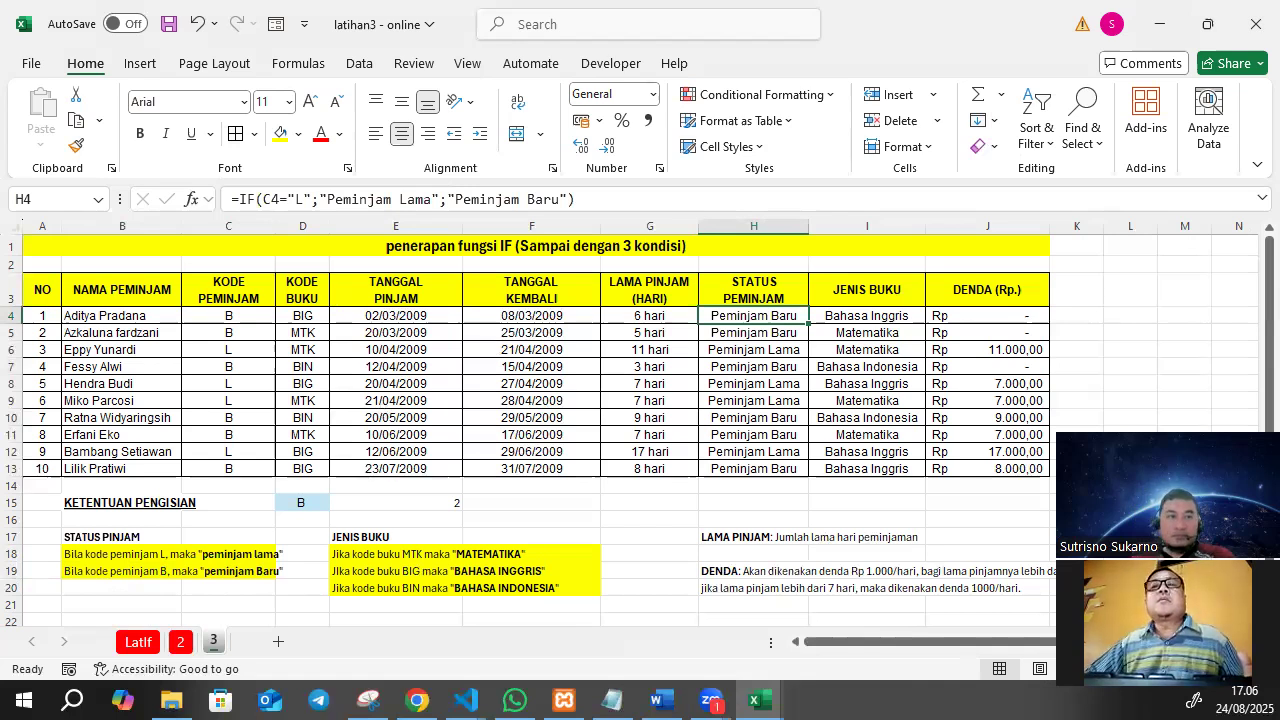
{"action": "key", "text": "alt+Tab"}
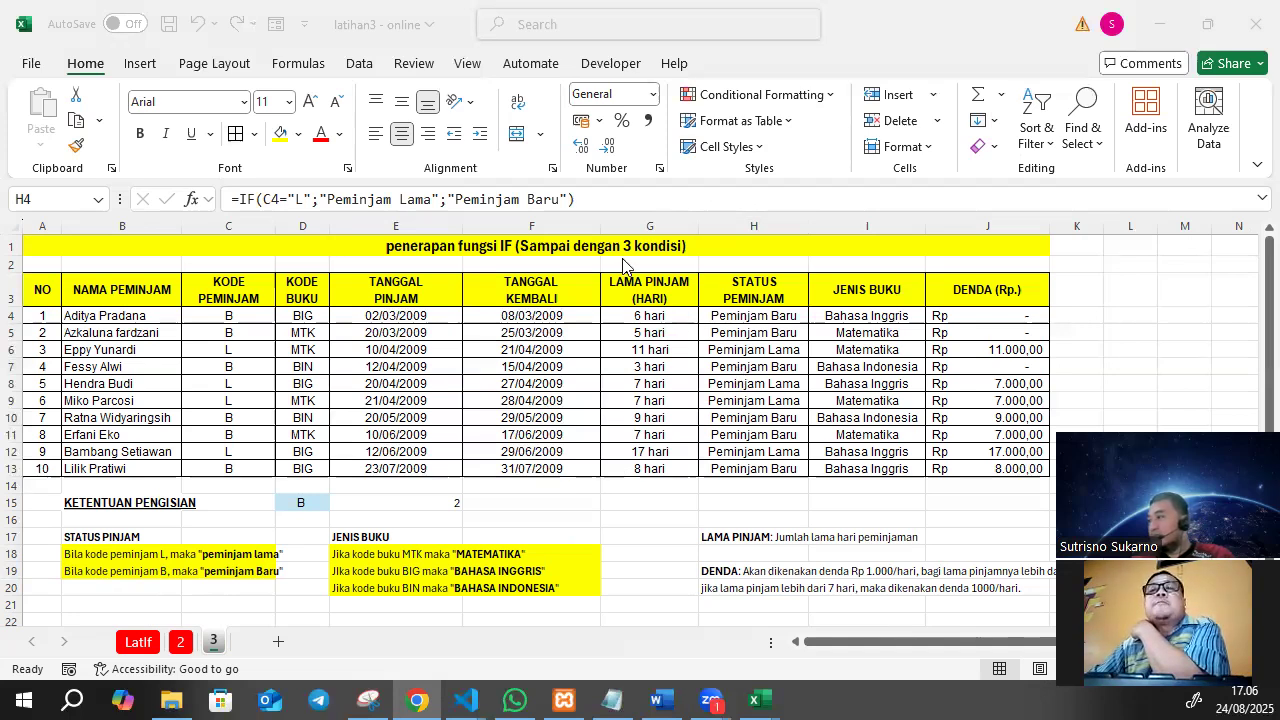
Check the borrower code in C4 against the condition used by the status formula in H4.
{"action": "left_click", "coordinate": [209, 319]}
{"action": "left_click", "coordinate": [209, 319]}
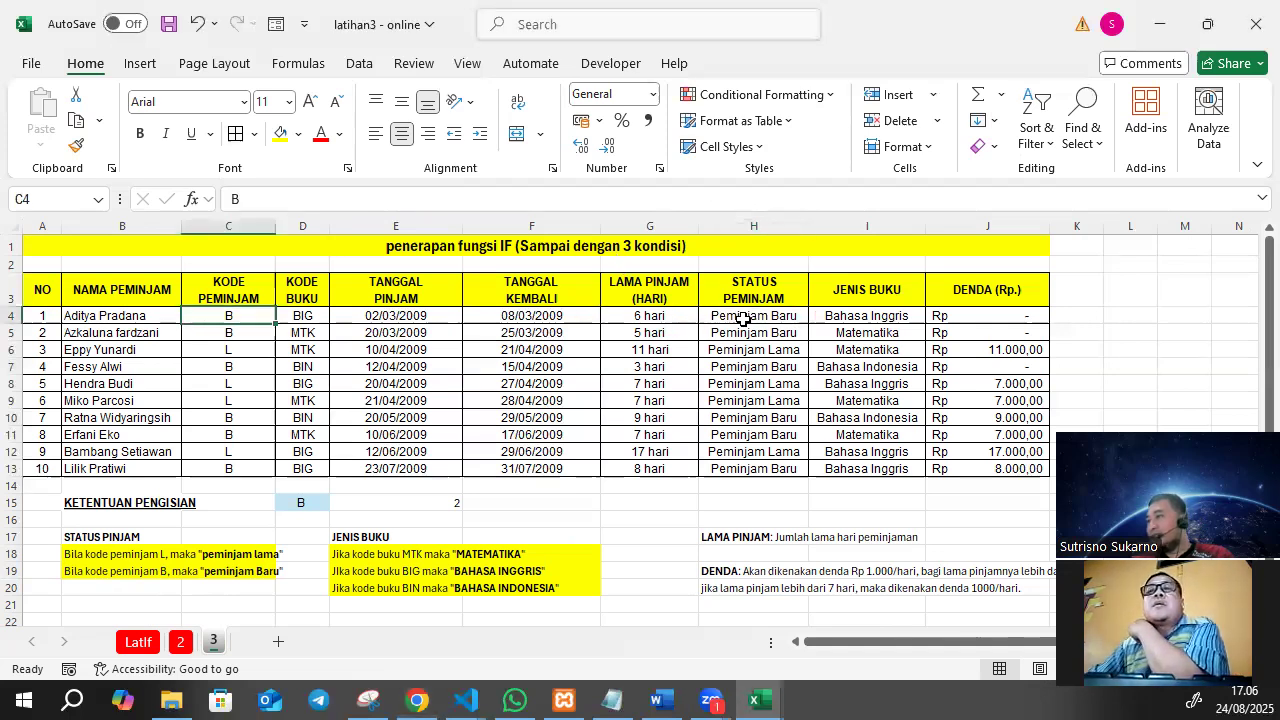
{"action": "left_click", "coordinate": [722, 310]}
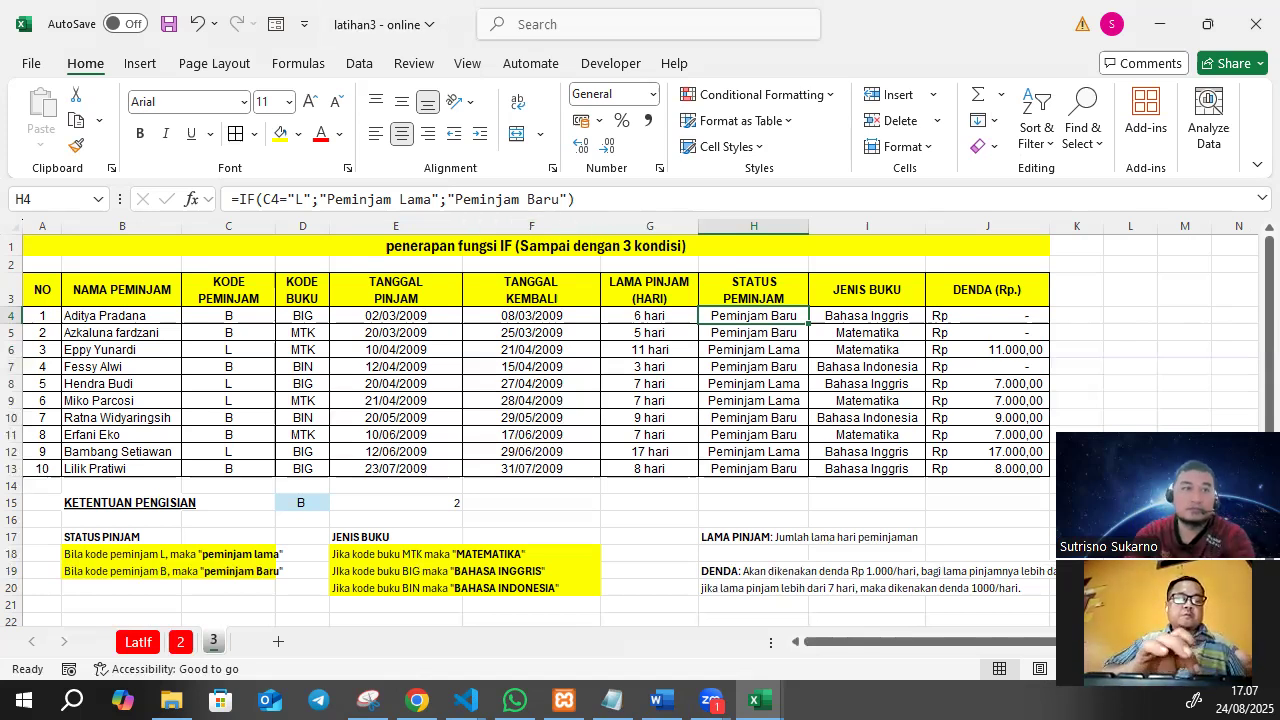
{"action": "key", "text": "alt+Tab"}
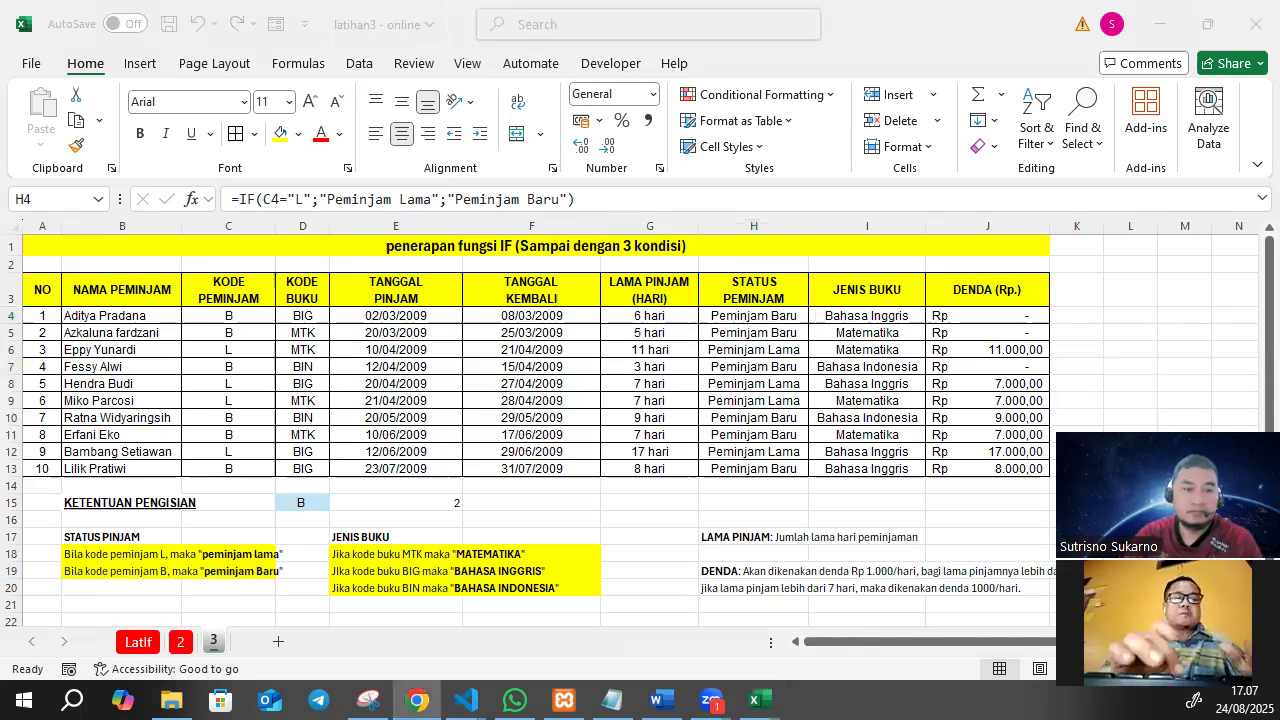
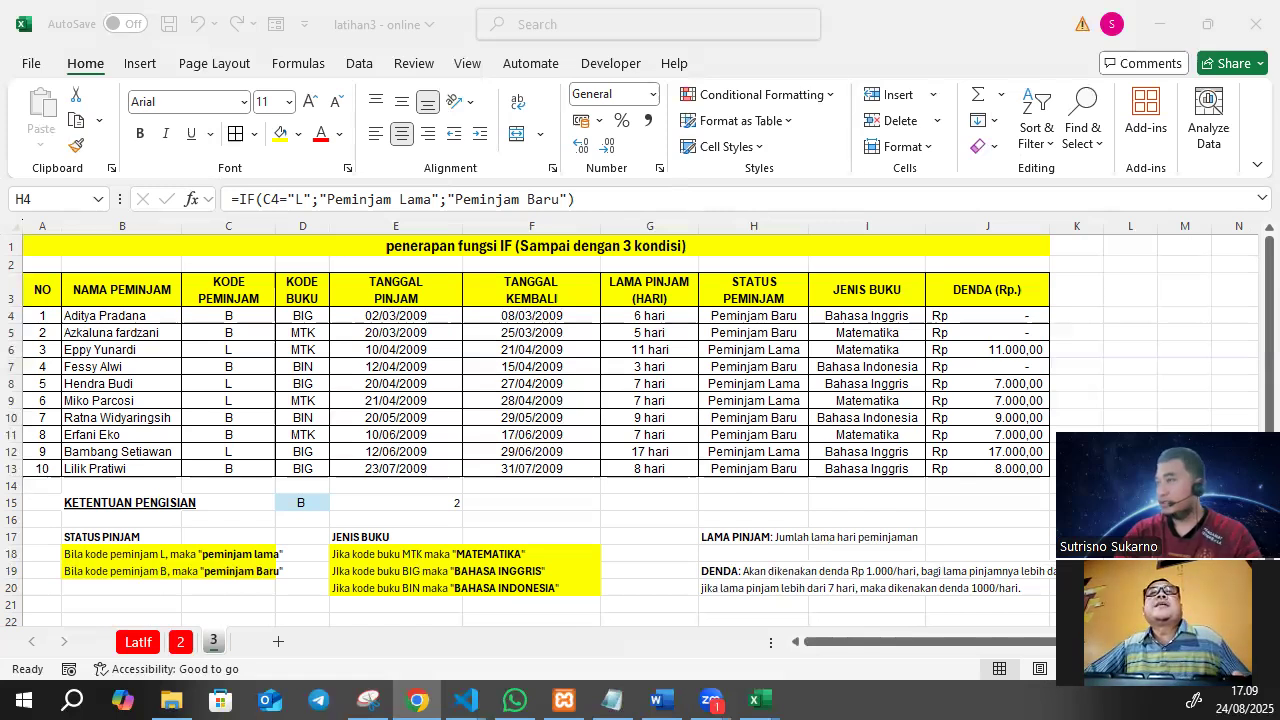
Open the borrower status formula in H4 to trace its cell reference, then close it unchanged and reselect H4.
{"action": "left_click", "coordinate": [524, 197]}
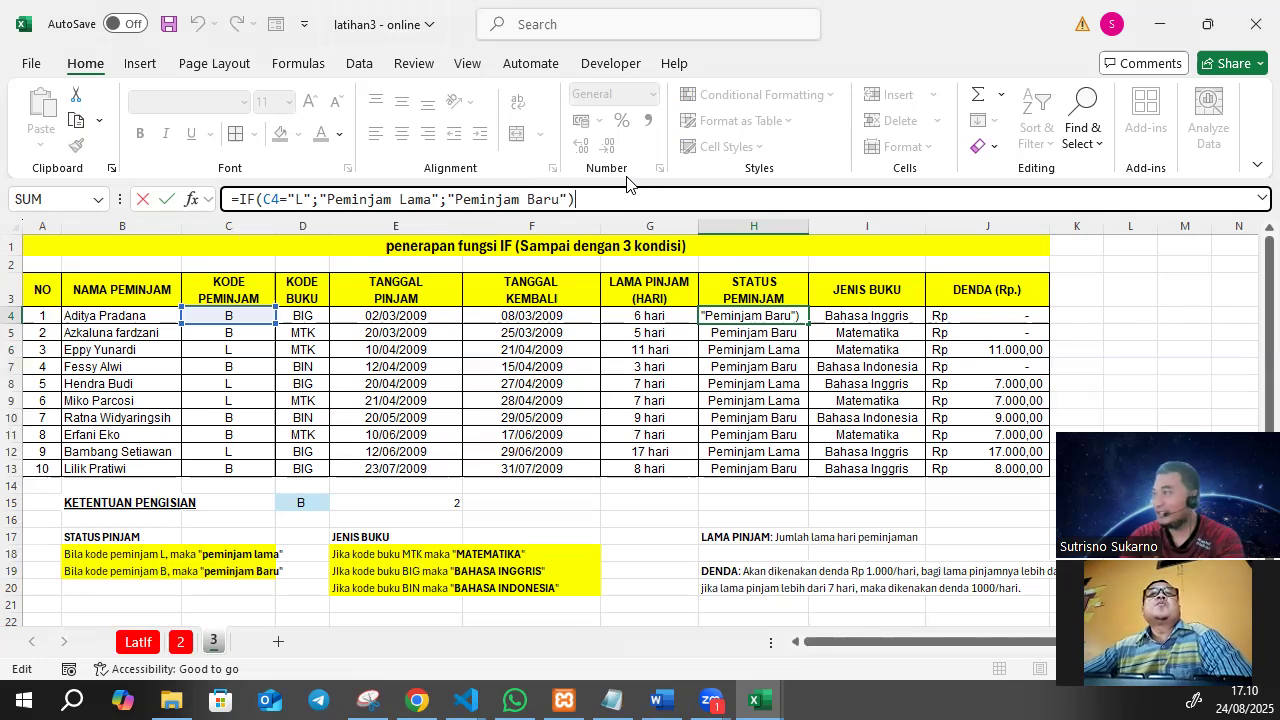
{"action": "key", "text": "Return"}
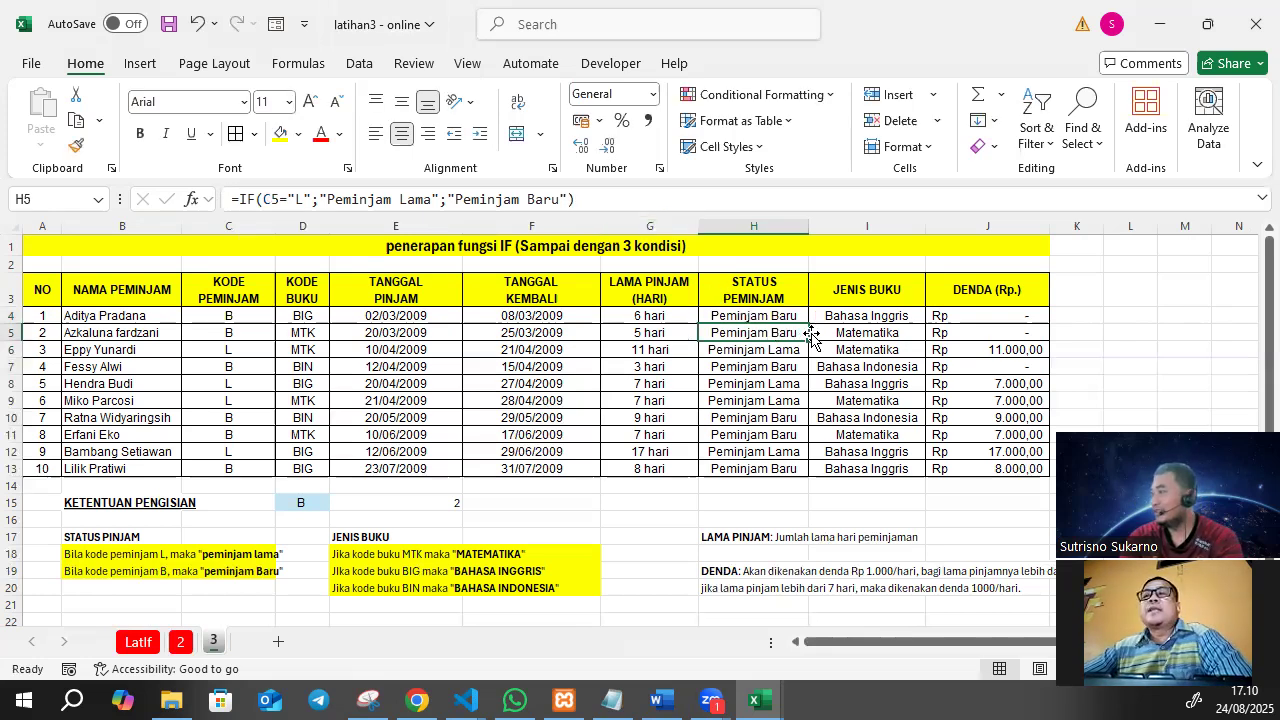
{"action": "left_click", "coordinate": [781, 315]}
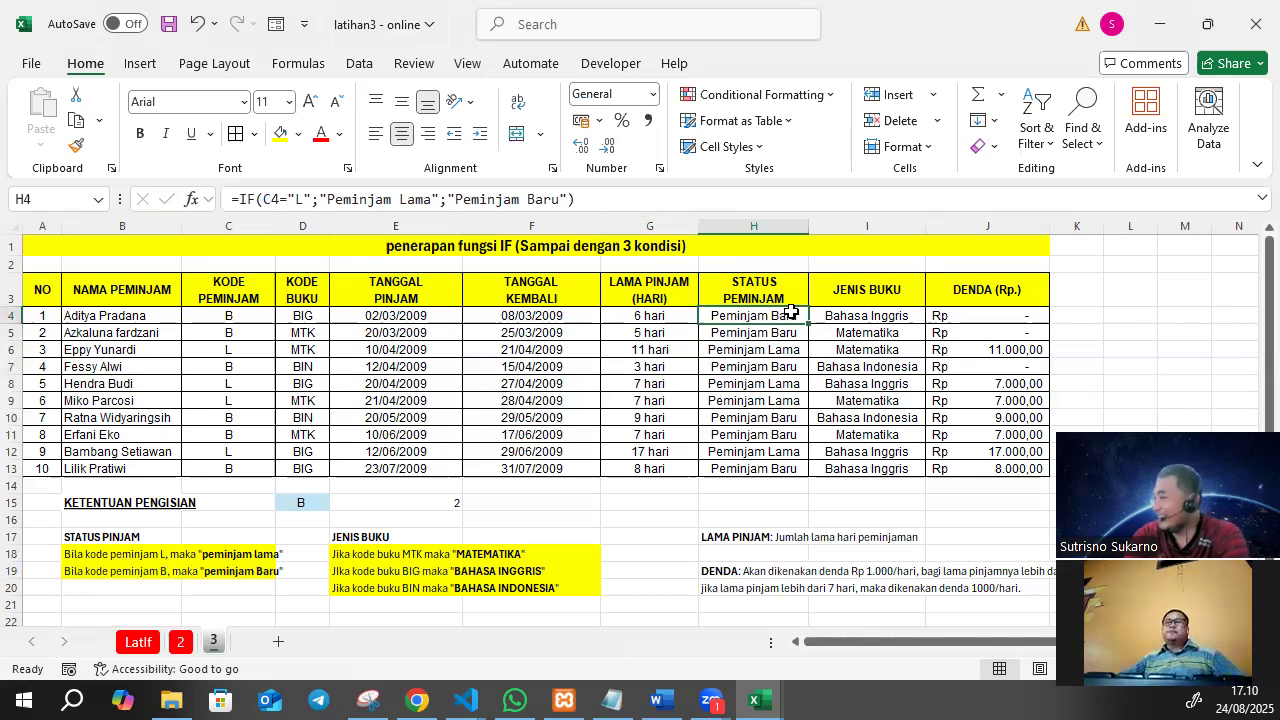
Examine the nested IF formula in I4 that derives the book type from the book code in D4.
{"action": "left_click", "coordinate": [873, 317]}
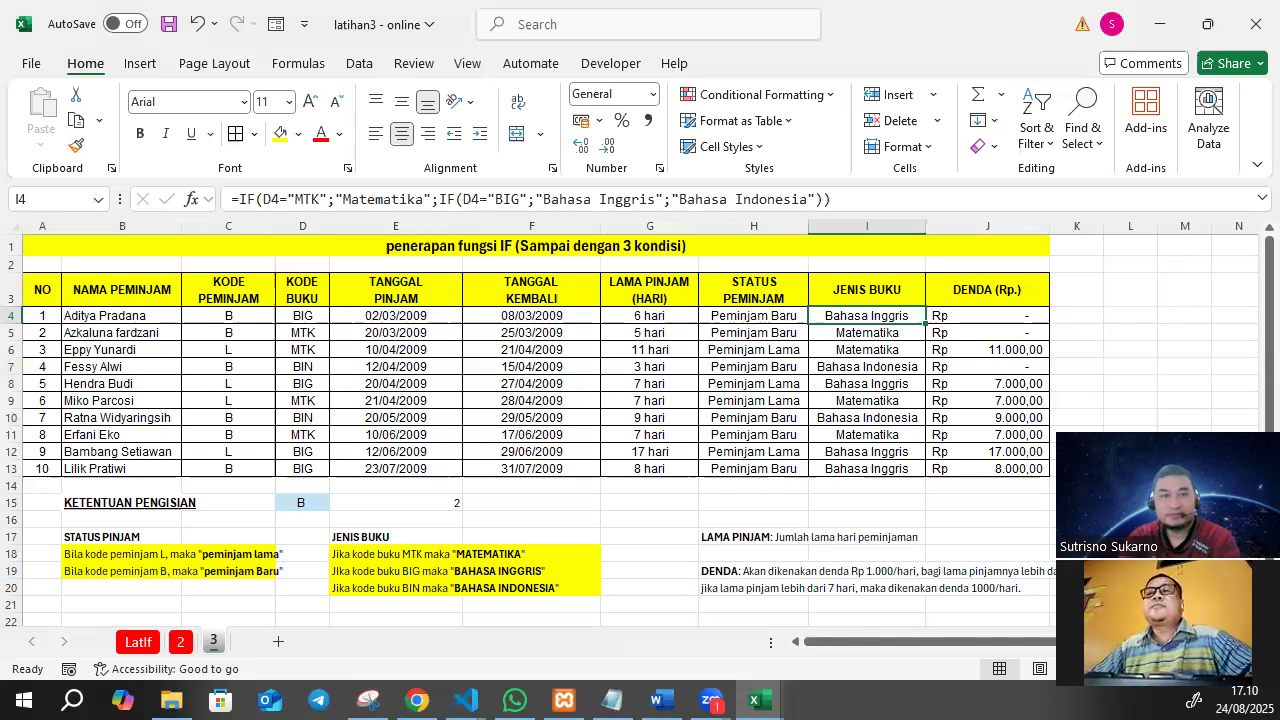
{"action": "left_click", "coordinate": [417, 700]}
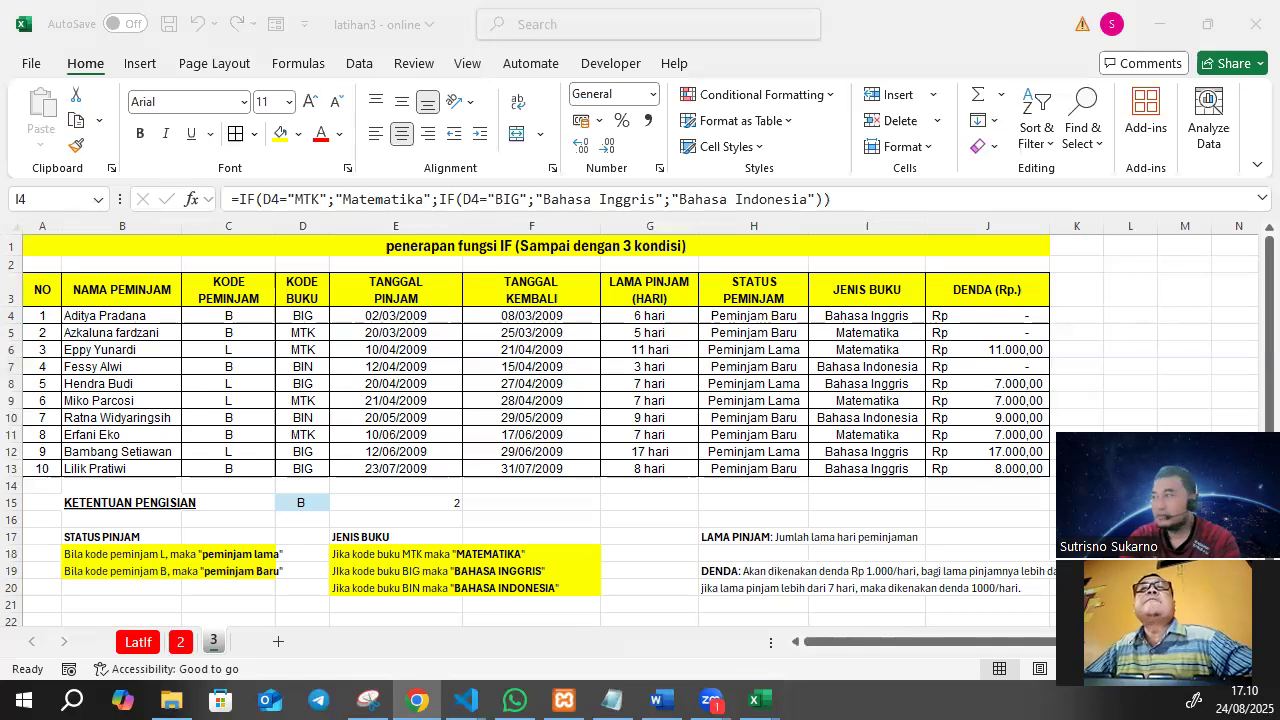
{"action": "left_click", "coordinate": [867, 314]}
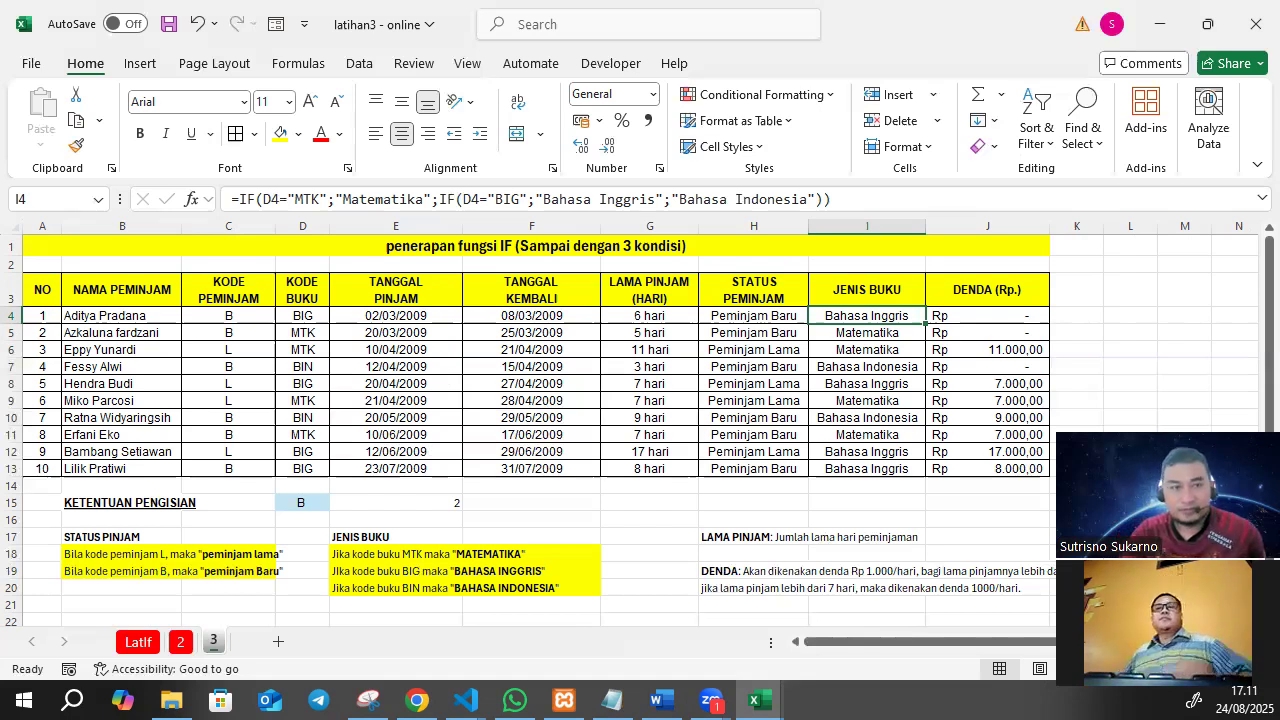
{"action": "key", "text": "alt+Tab"}
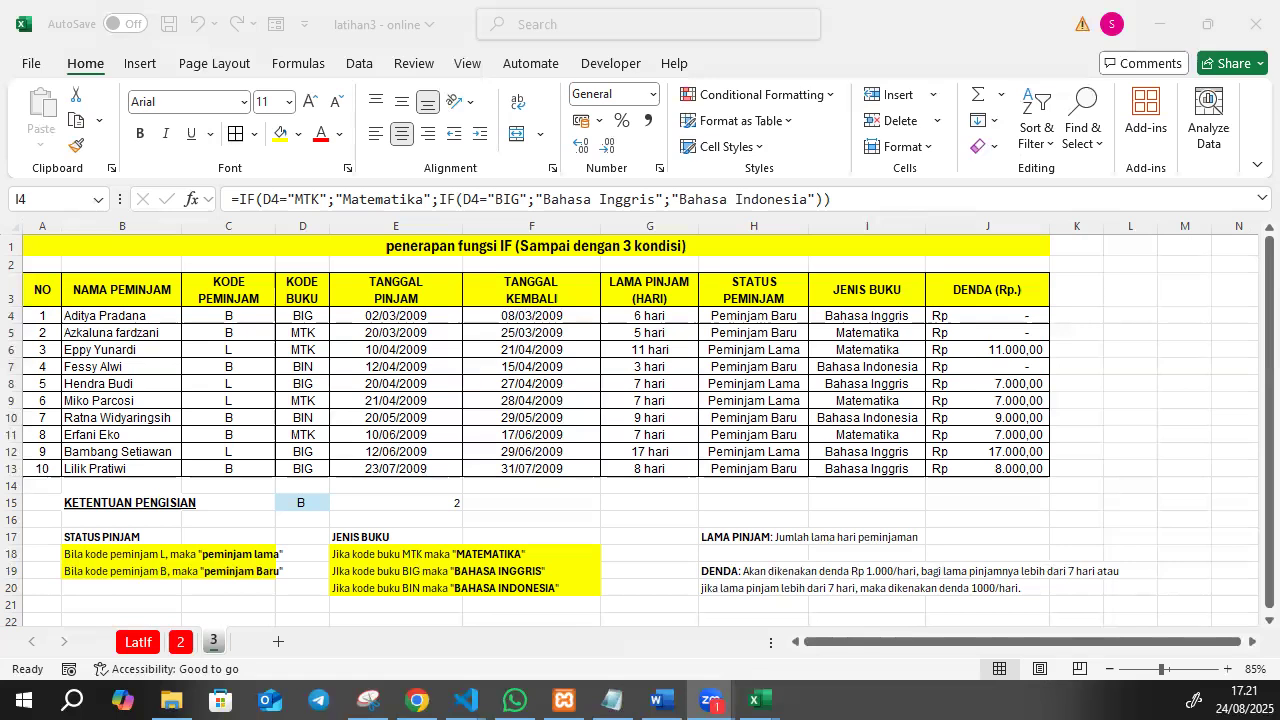
{"action": "left_click", "coordinate": [981, 178]}
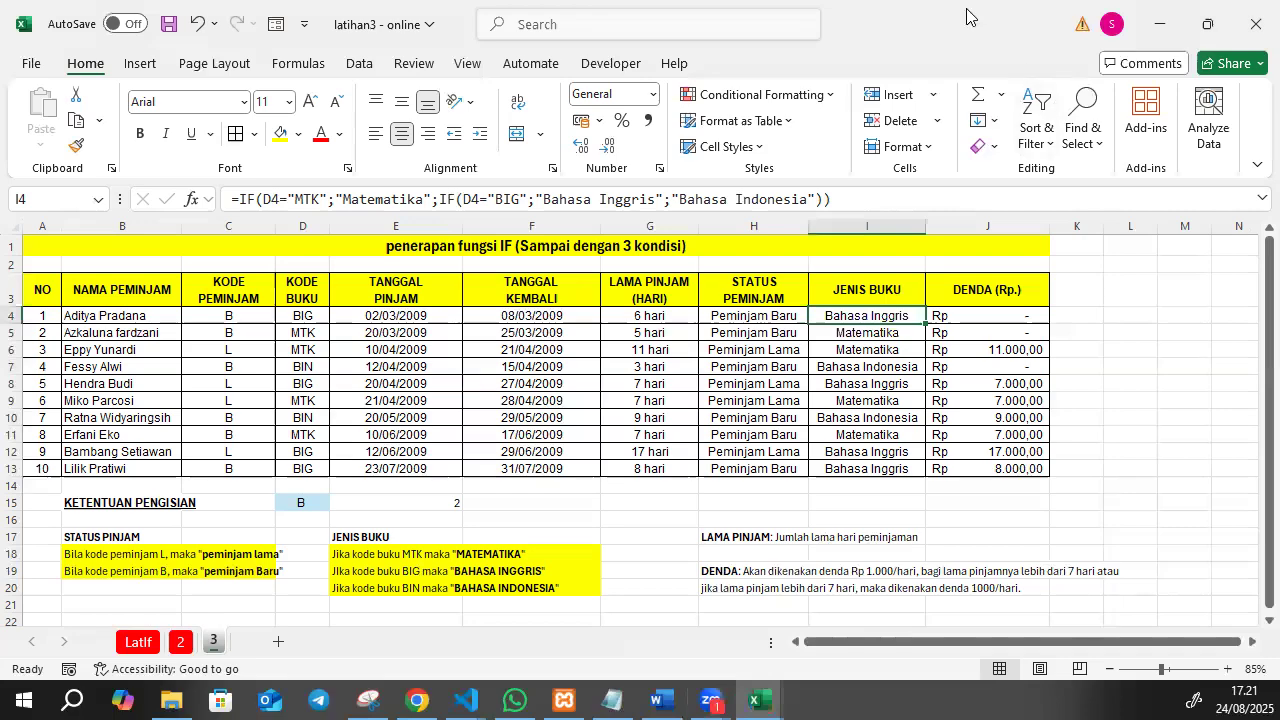
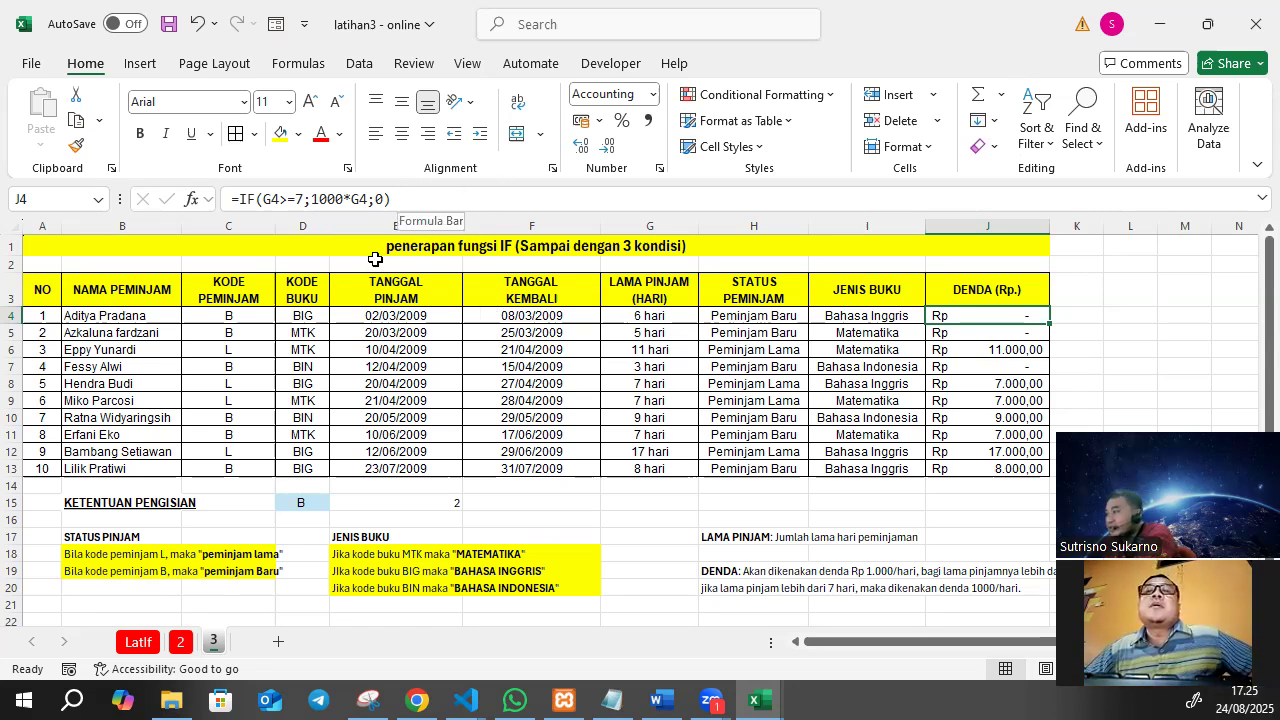
Open the fine formula in J4 to trace its loan-duration reference, then close it unchanged.
{"action": "left_click", "coordinate": [439, 199]}
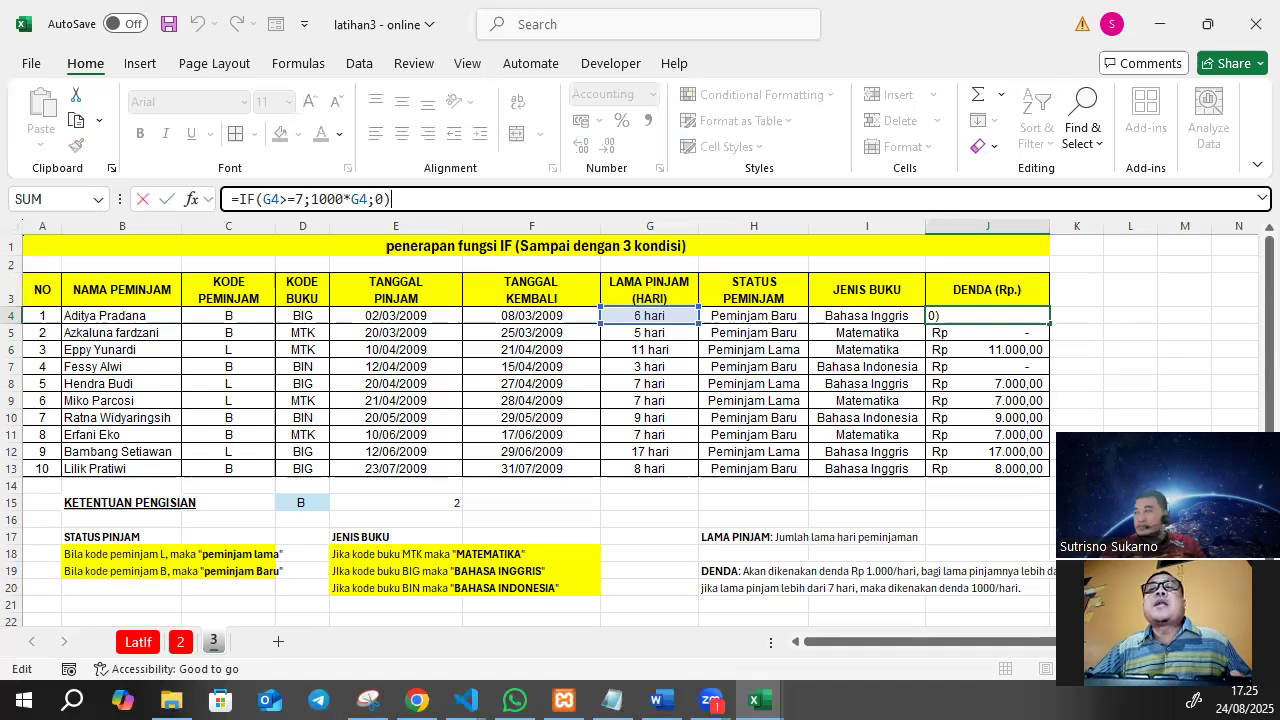
{"action": "key", "text": "alt+Tab"}
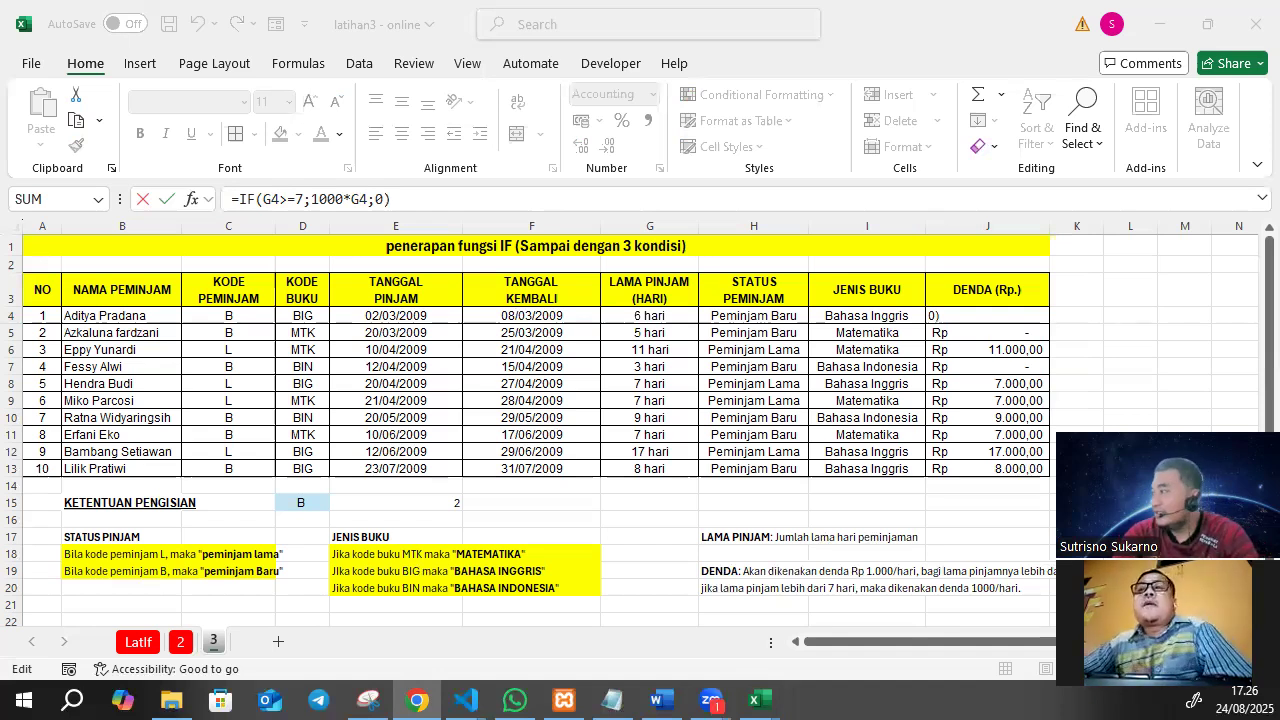
{"action": "left_click", "coordinate": [416, 334]}
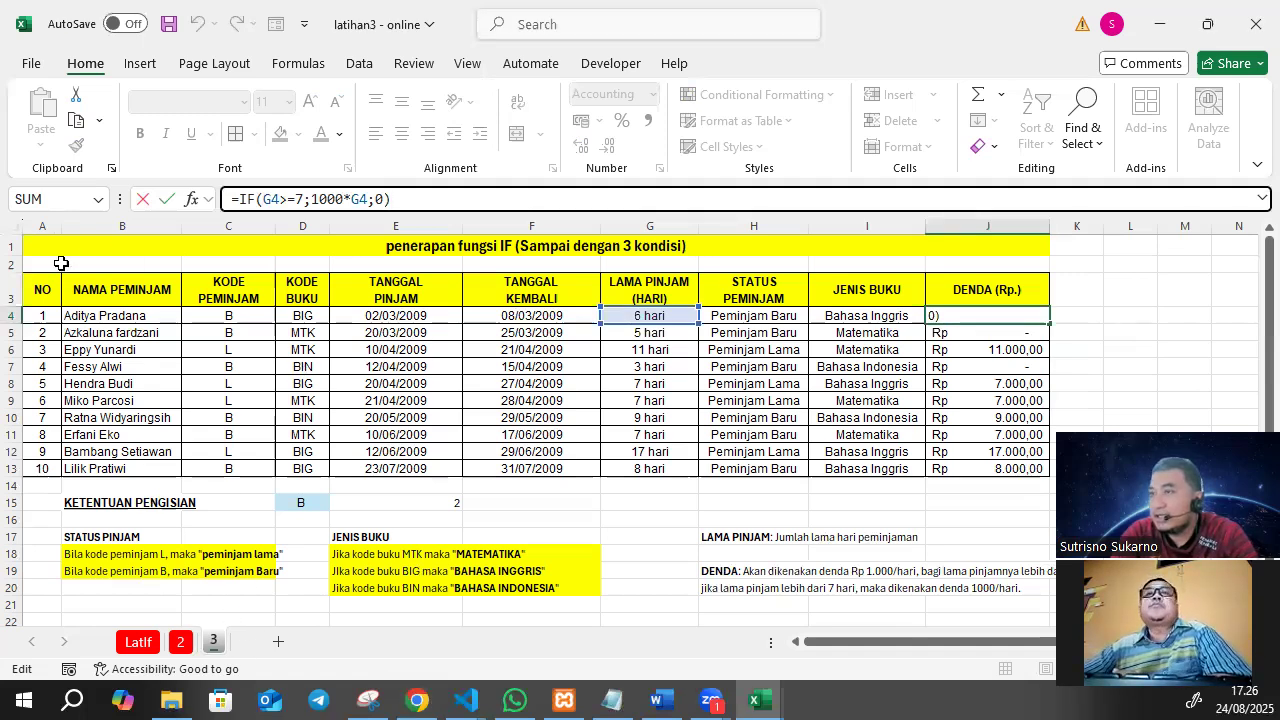
{"action": "left_click", "coordinate": [108, 280]}
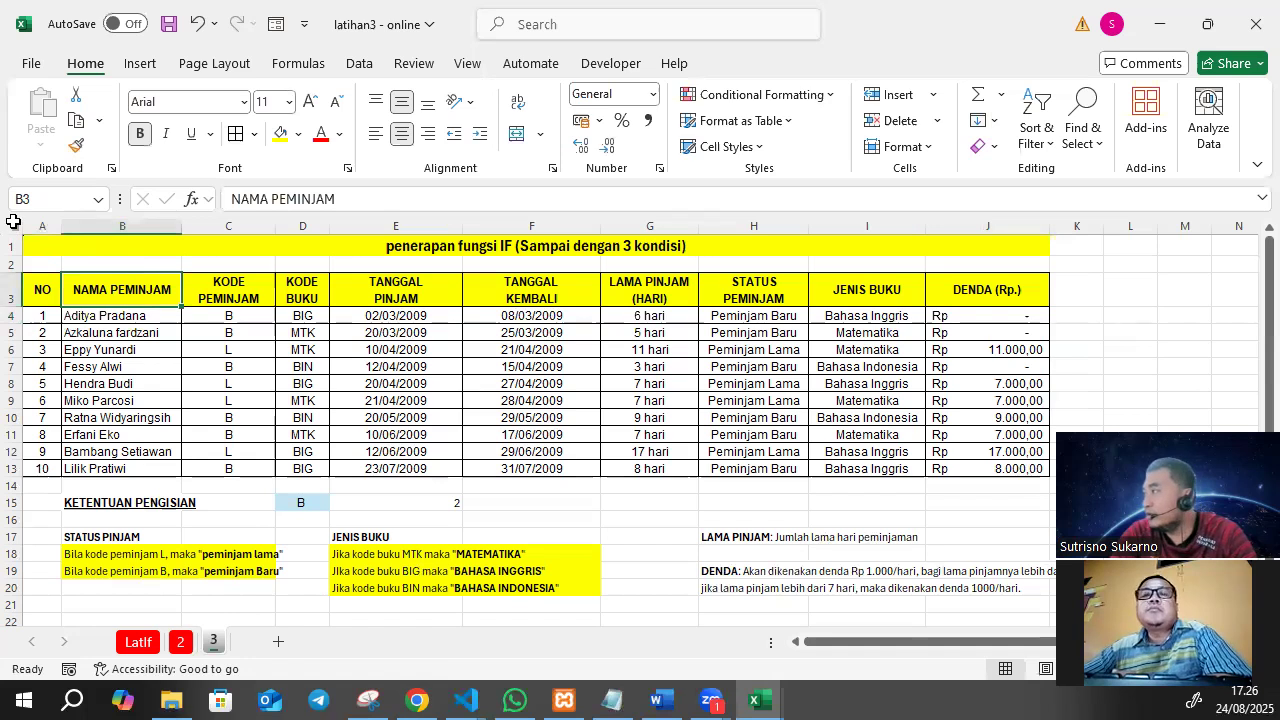
{"action": "left_click", "coordinate": [9, 226]}
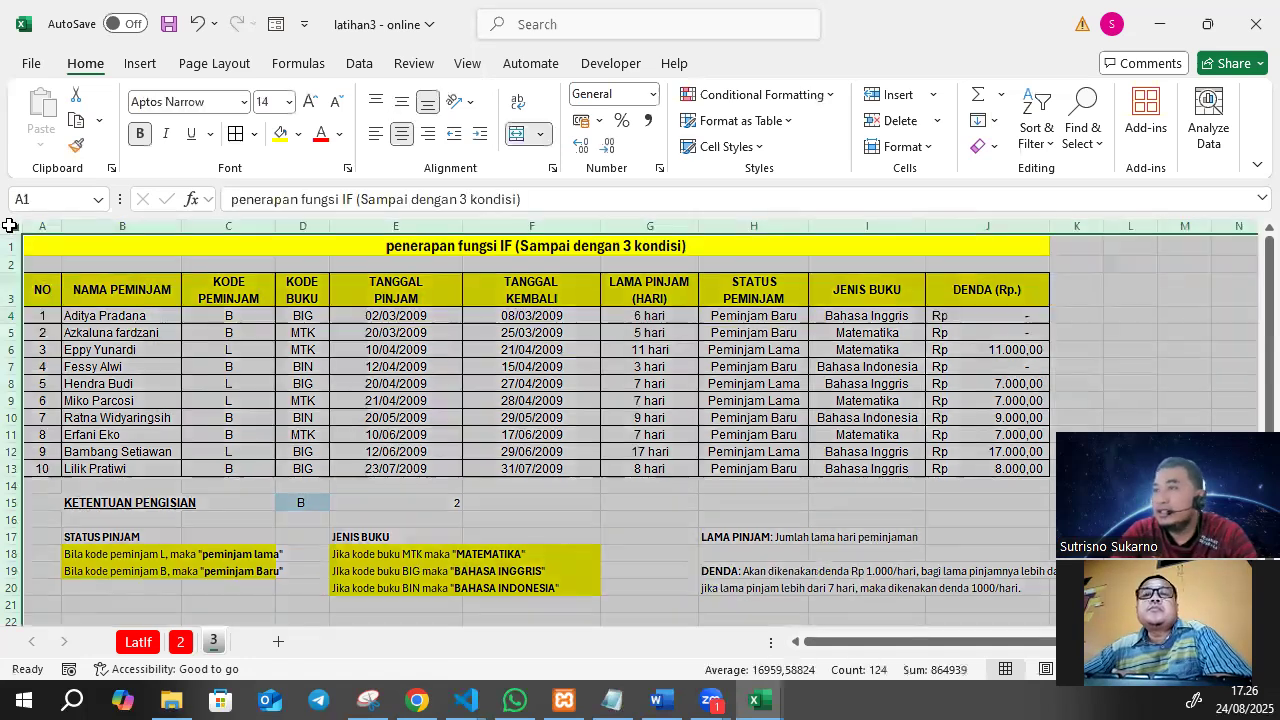
{"action": "left_click", "coordinate": [177, 347]}
{"action": "left_click", "coordinate": [445, 401]}
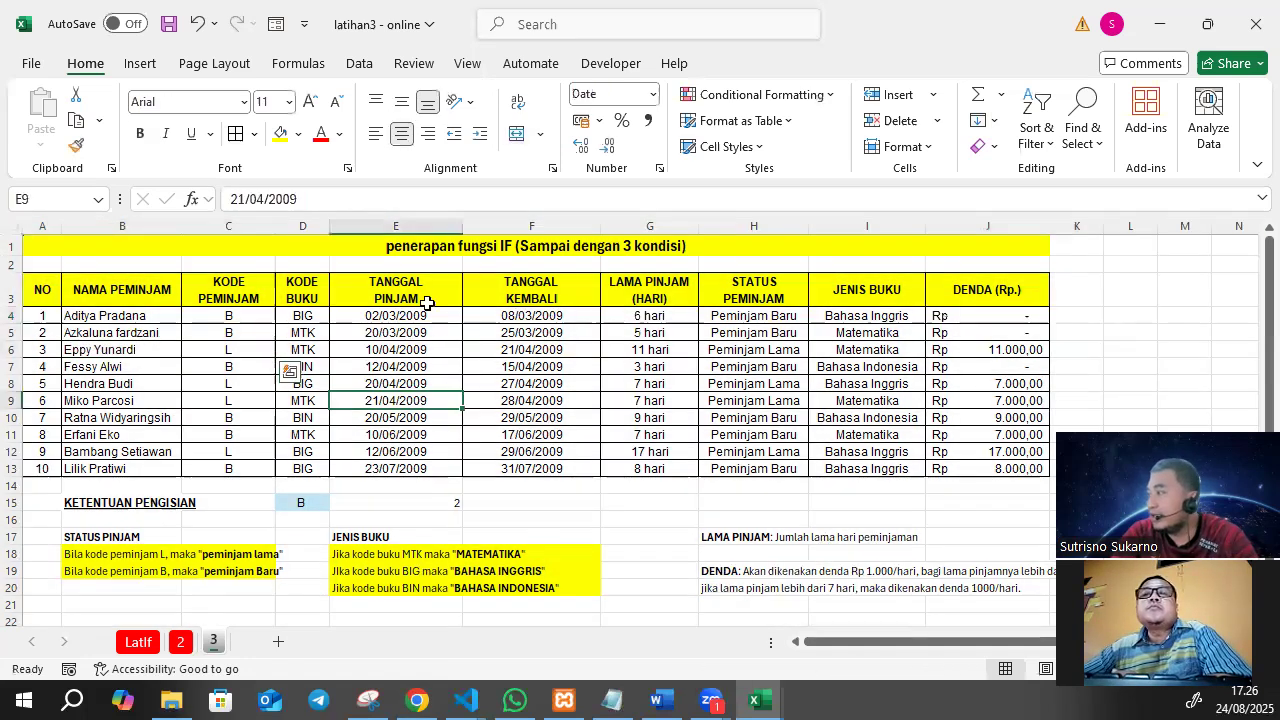
{"action": "left_click", "coordinate": [450, 315]}
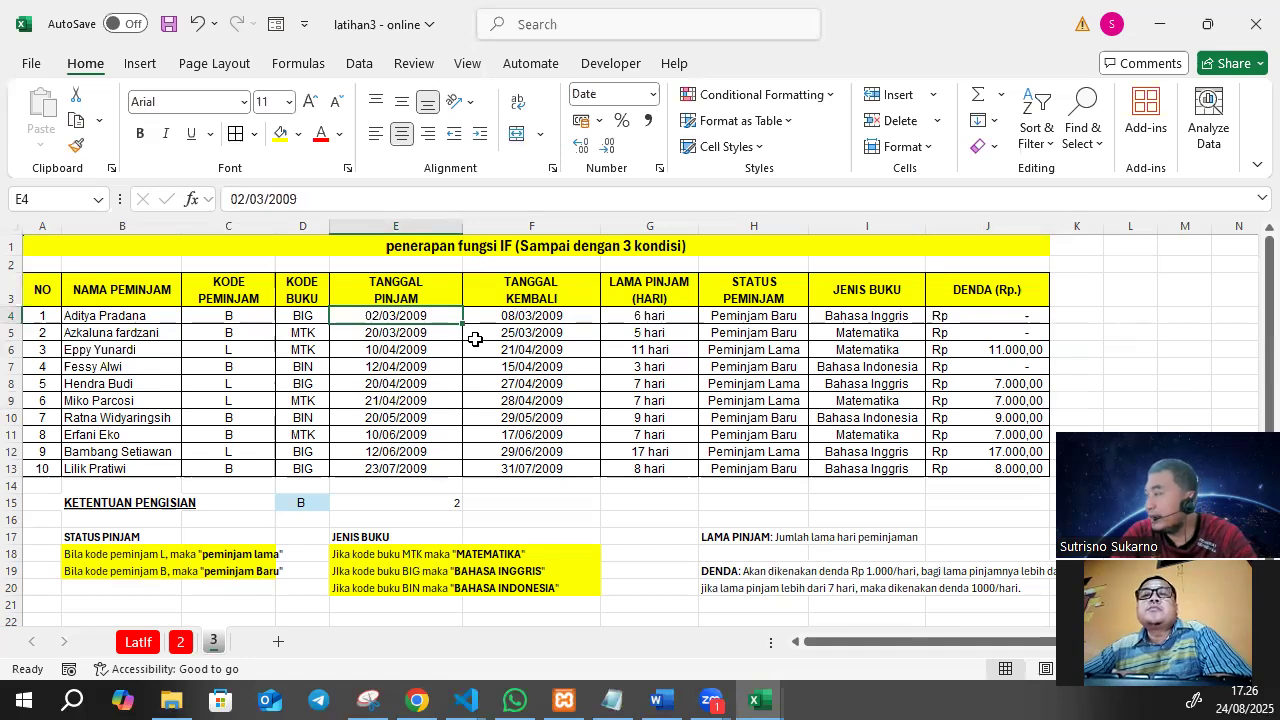
{"action": "left_click", "coordinate": [475, 339]}
{"action": "left_click", "coordinate": [544, 437]}
{"action": "left_click", "coordinate": [448, 321]}
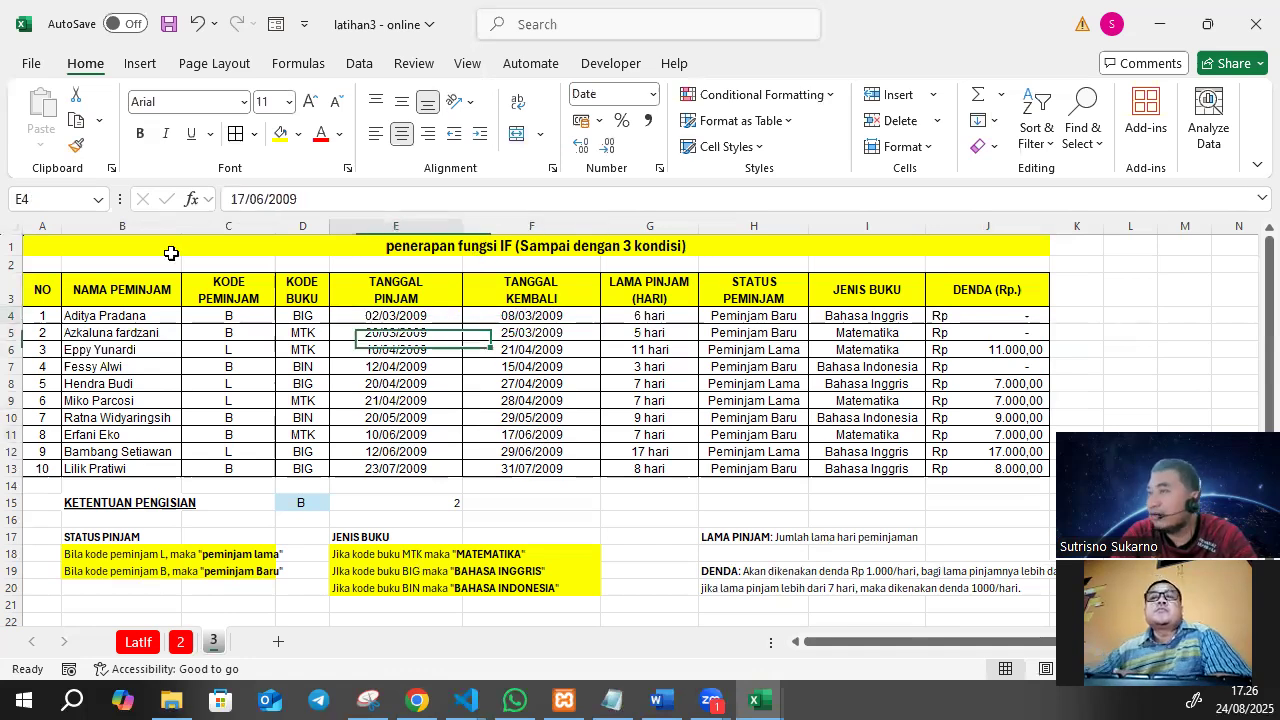
Copy the entire contents of sheet 3 into a new sheet named 4, starting at A1.
{"action": "left_click", "coordinate": [13, 224]}
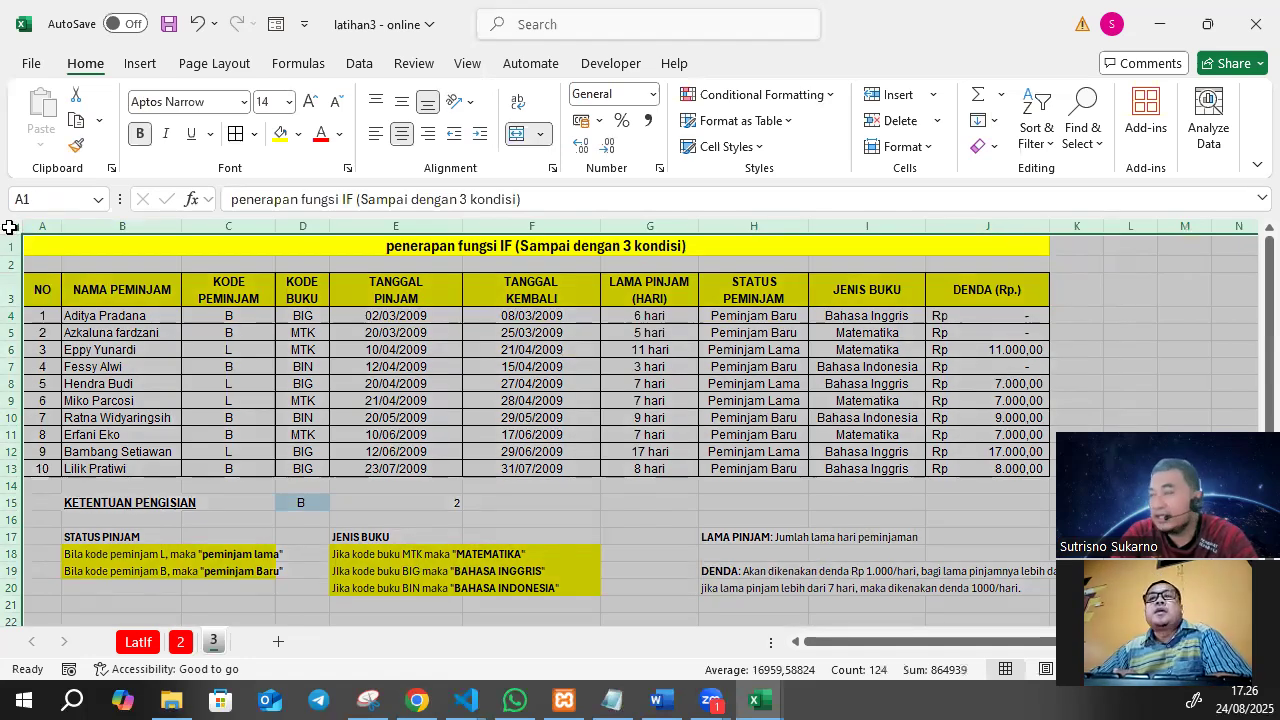
{"action": "key", "text": "ctrl+c"}
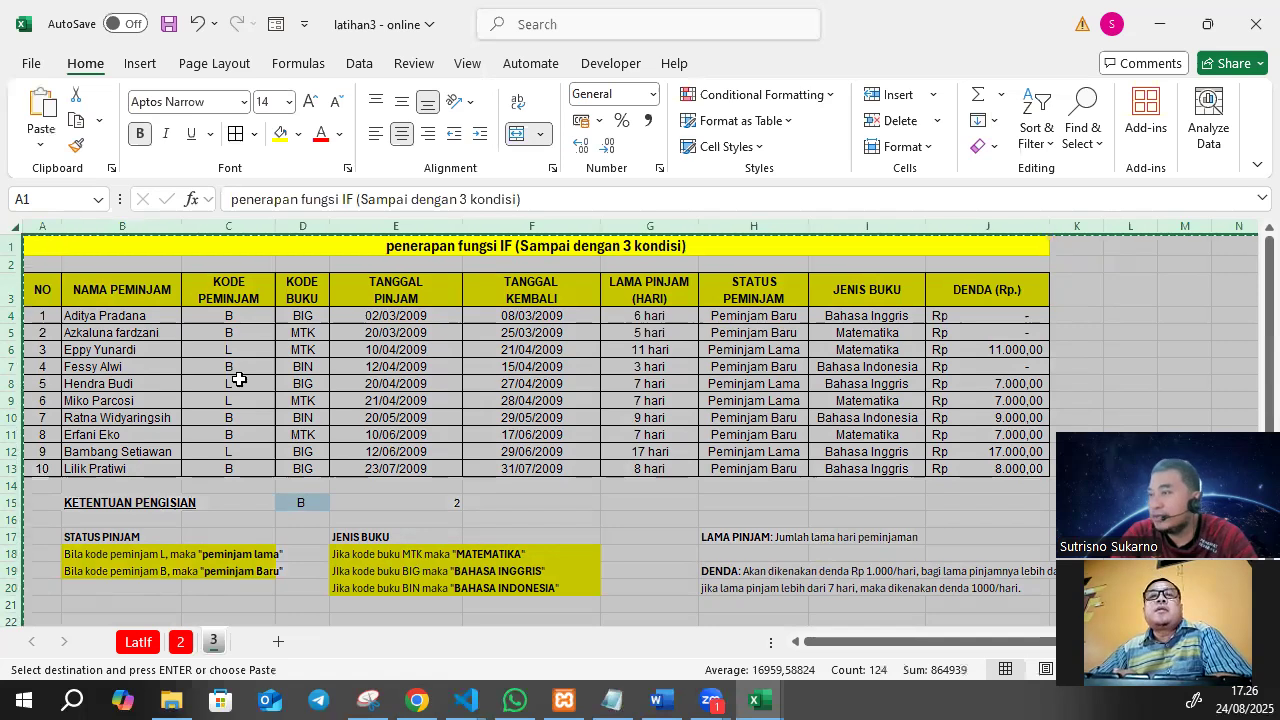
{"action": "left_click", "coordinate": [277, 641]}
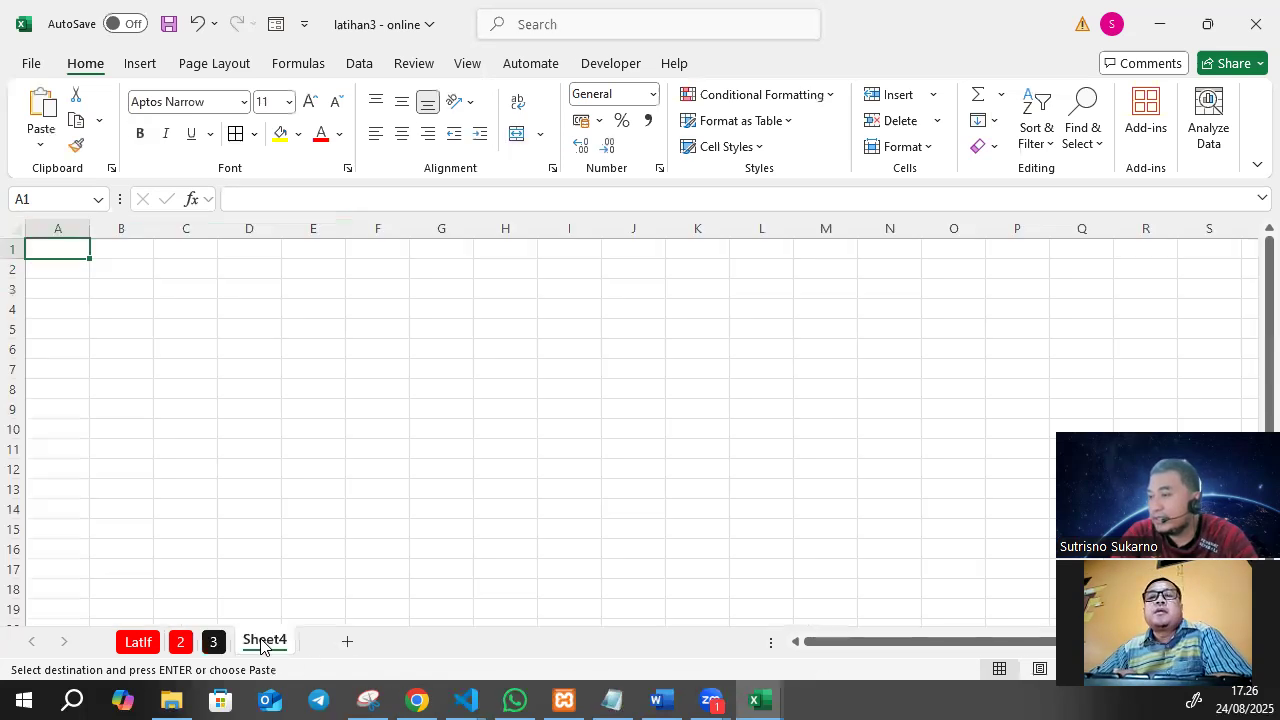
{"action": "double_click", "coordinate": [263, 641]}
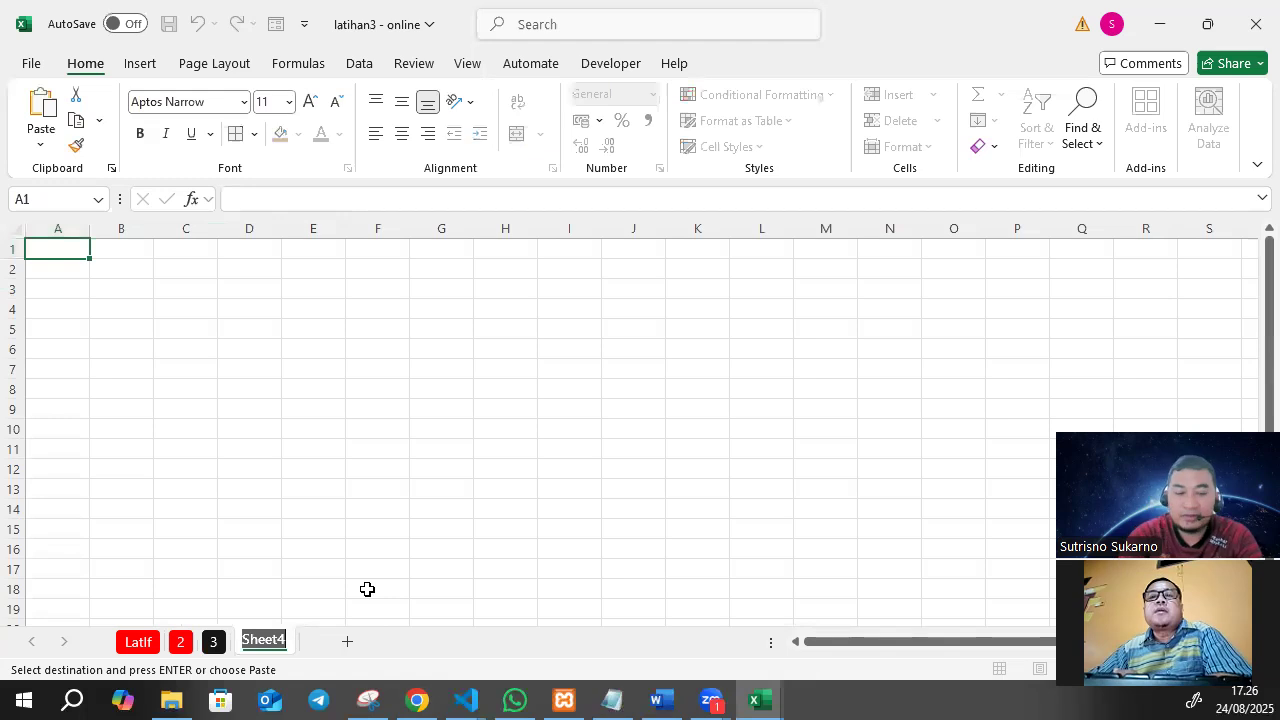
{"action": "type", "text": "4"}
{"action": "key", "text": "Return"}
{"action": "key", "text": "ctrl+v"}
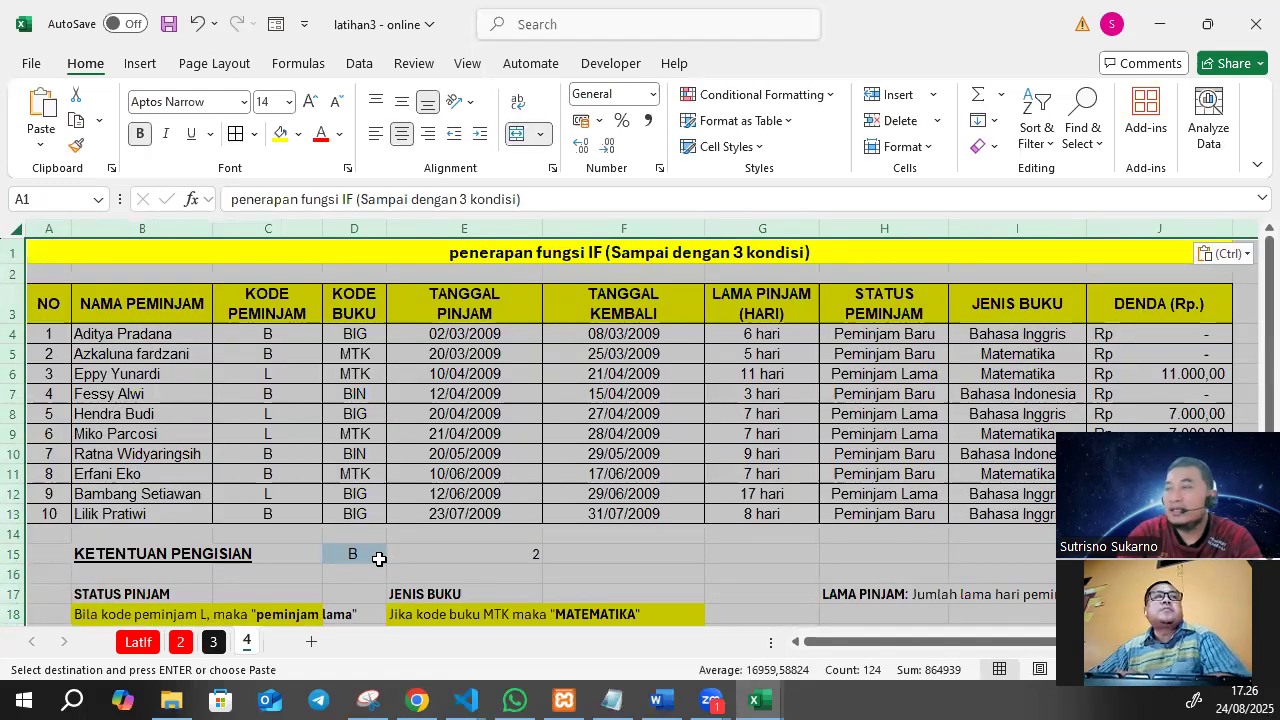
Replace the merged title in row 1 of sheet 4 with BELAJAR VLOOKUP.
{"action": "scroll", "coordinate": [370, 540], "scroll_direction": "down", "scroll_amount": 2}
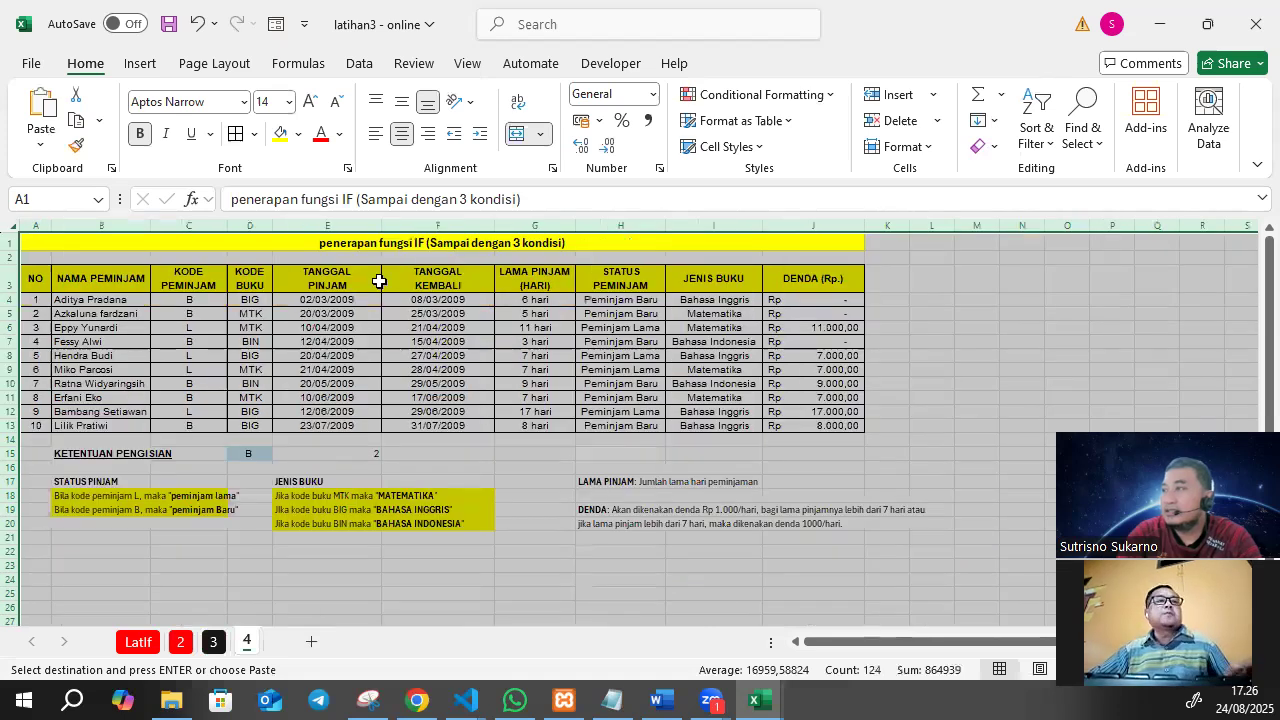
{"action": "left_click", "coordinate": [418, 242]}
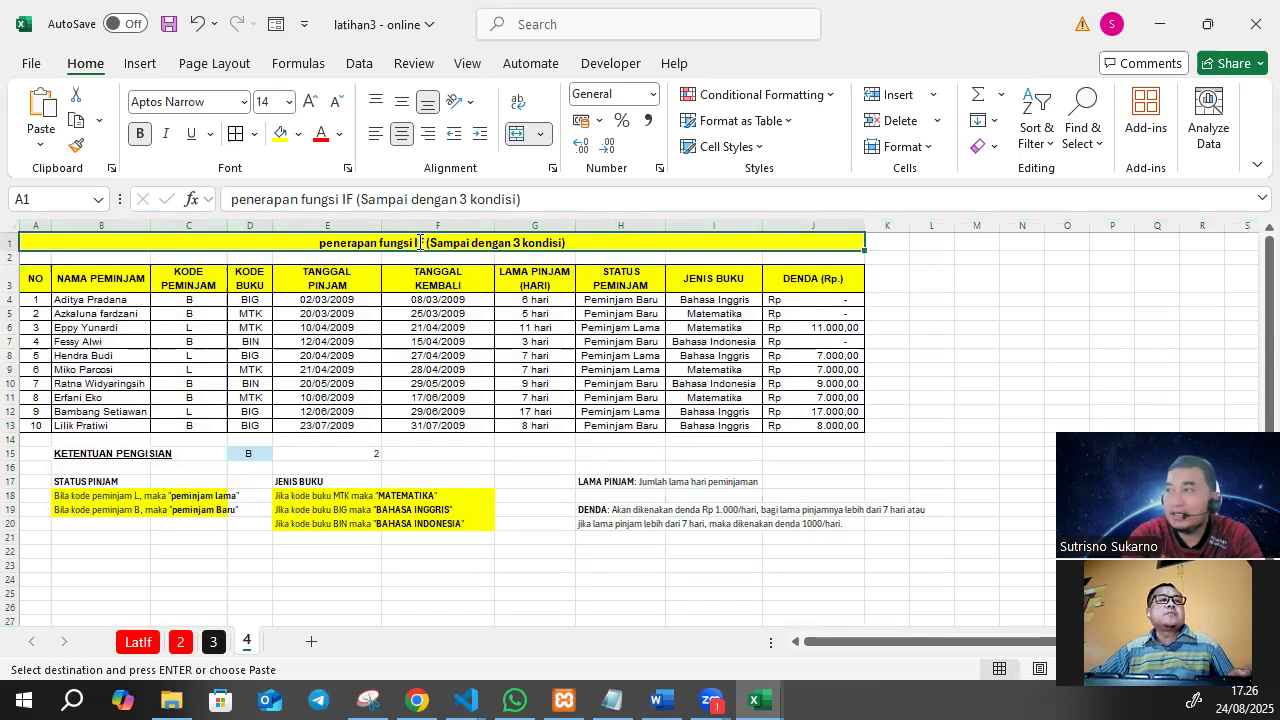
{"action": "type", "text": "BAHASIN"}
{"action": "key", "text": "BackSpace"}
{"action": "key", "text": "BackSpace"}
{"action": "key", "text": "BackSpace"}
{"action": "key", "text": "BackSpace"}
{"action": "key", "text": "BackSpace"}
{"action": "key", "text": "BackSpace"}
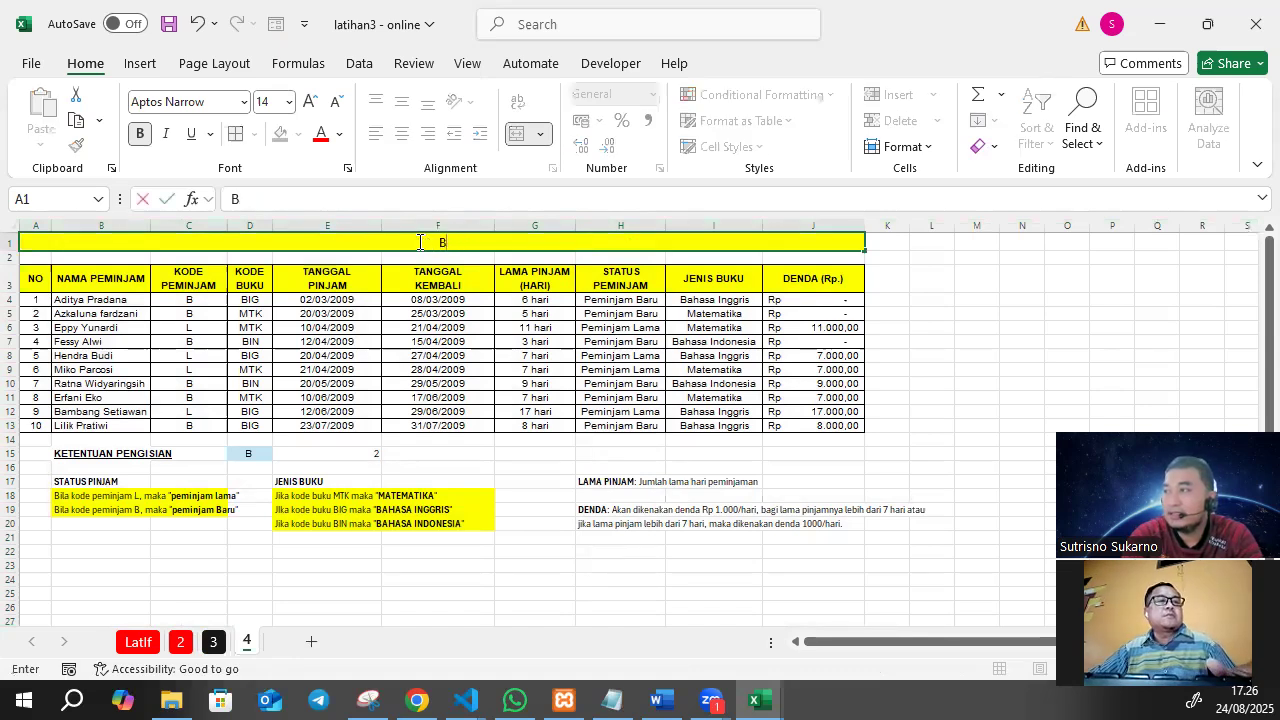
{"action": "key", "text": "BackSpace"}
{"action": "type", "text": "BEL"}
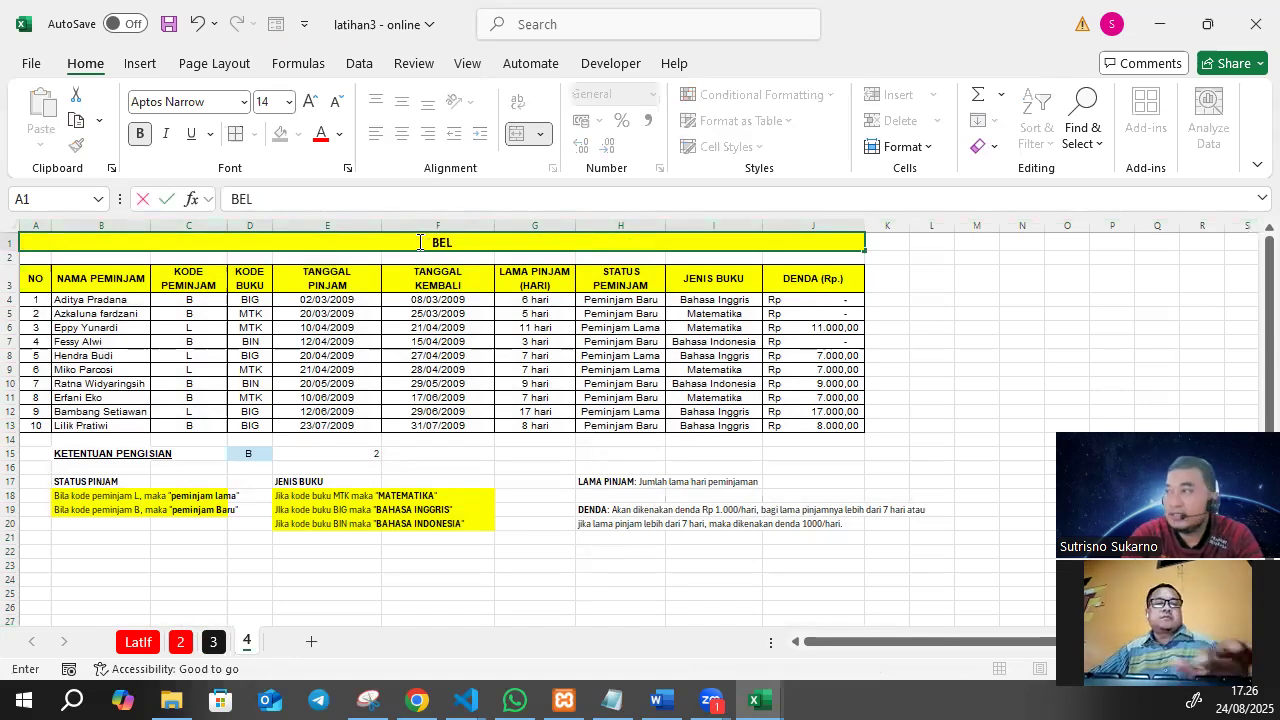
{"action": "type", "text": "AJAR VLOOKUP"}
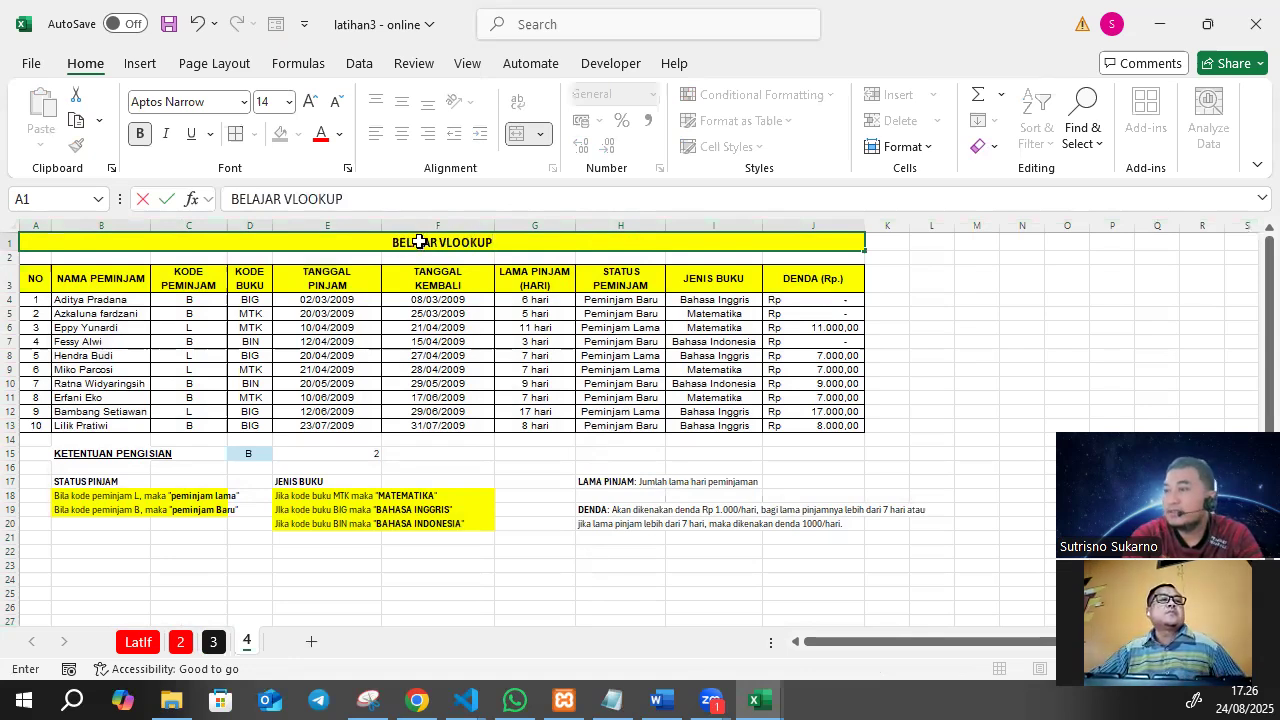
{"action": "key", "text": "Return"}
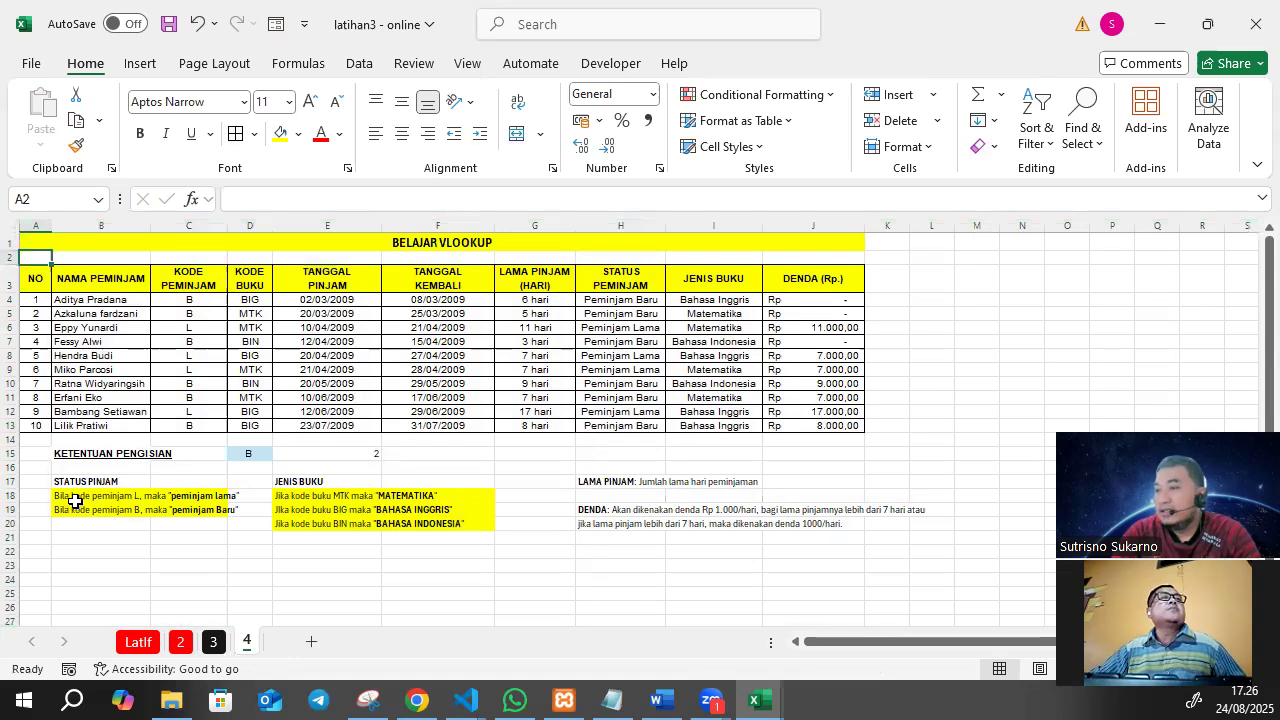
Clear the rule texts under the STATUS PINJAM and JENIS BUKU headings, keeping the yellow fill.
{"action": "left_click_drag", "start_coordinate": [66, 495], "coordinate": [227, 514]}
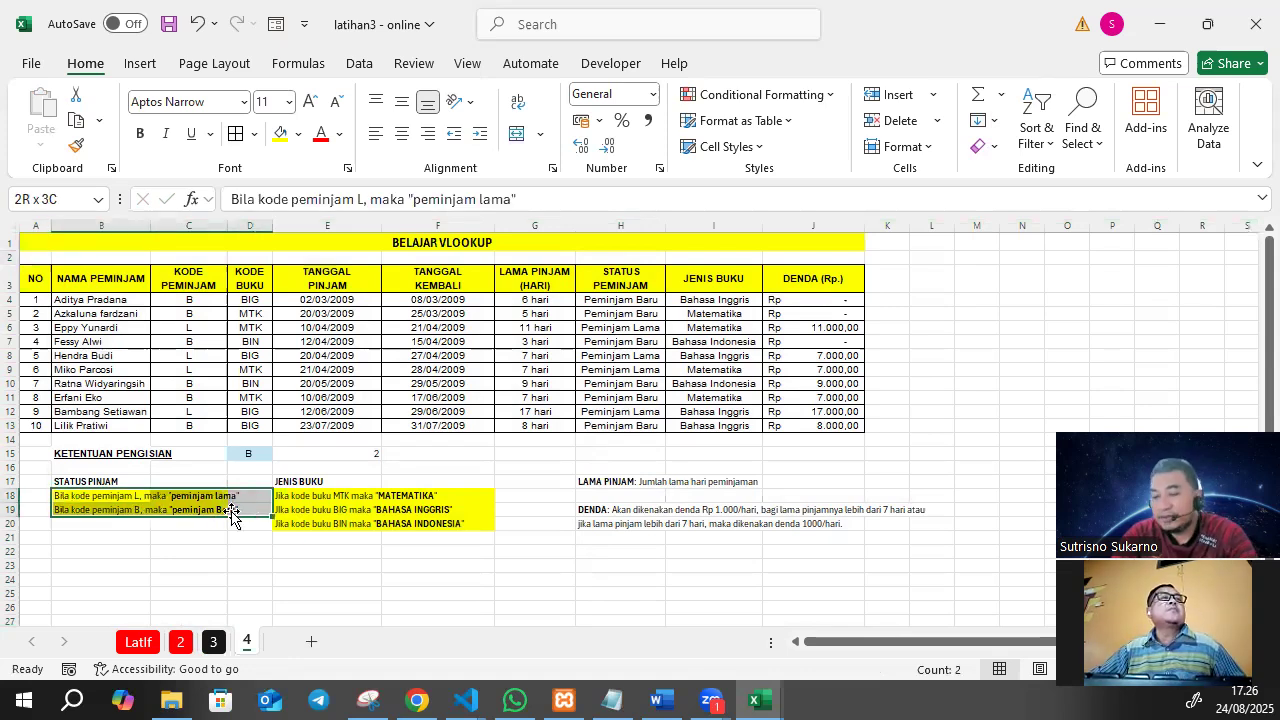
{"action": "key", "text": "Delete"}
{"action": "left_click_drag", "start_coordinate": [319, 494], "coordinate": [463, 523]}
{"action": "key", "text": "Delete"}
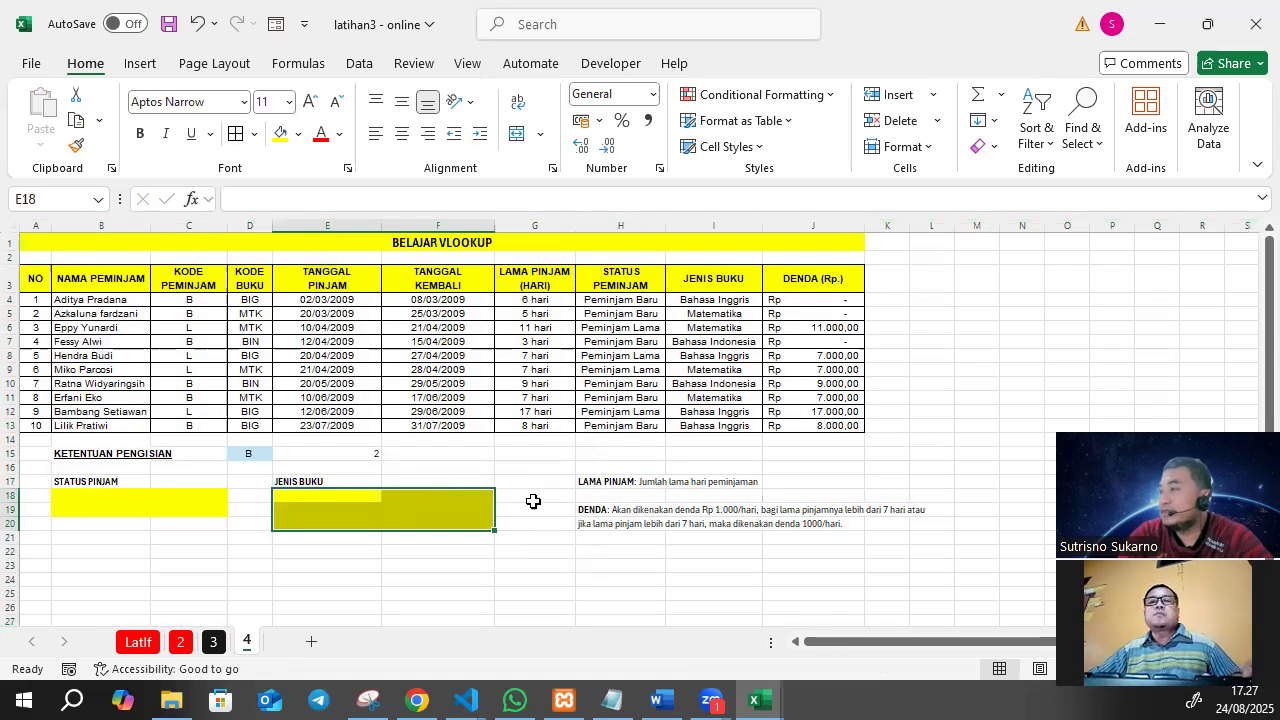
Start the STATUS PINJAM lookup table with code L in B18 and Peminjam Lama in C18.
{"action": "left_click", "coordinate": [97, 495]}
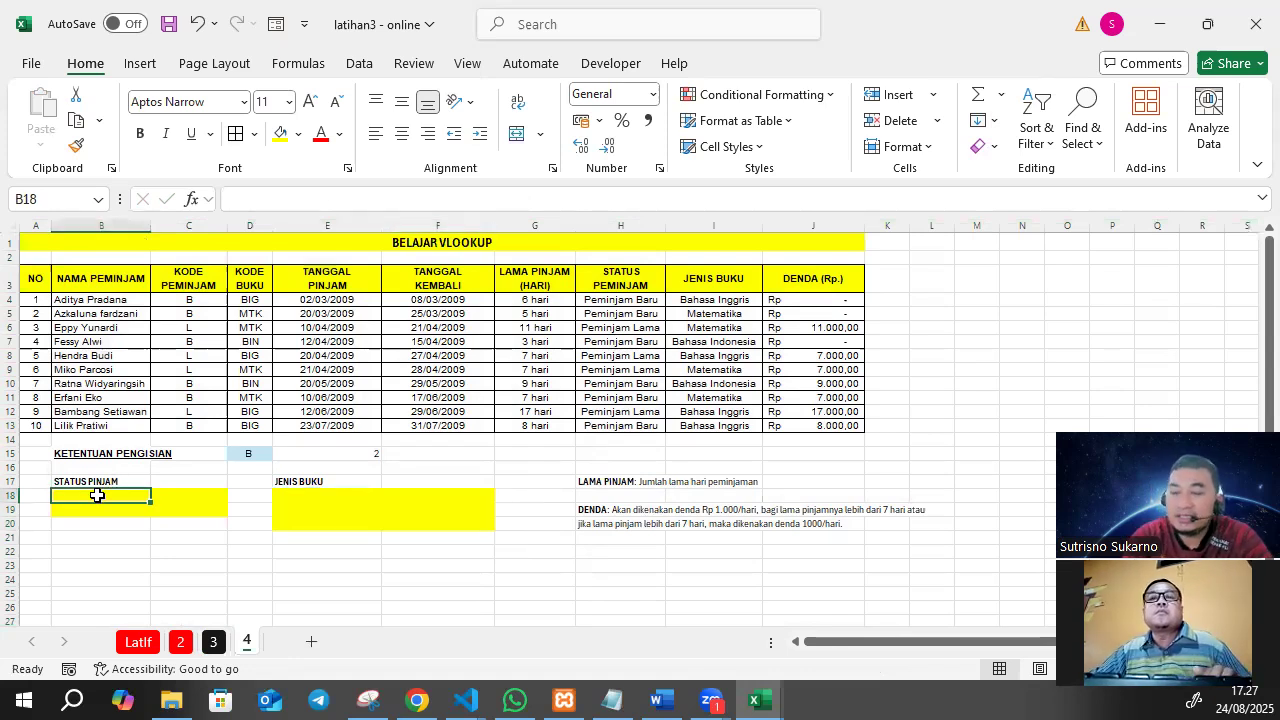
{"action": "type", "text": "L"}
{"action": "key", "text": "Tab"}
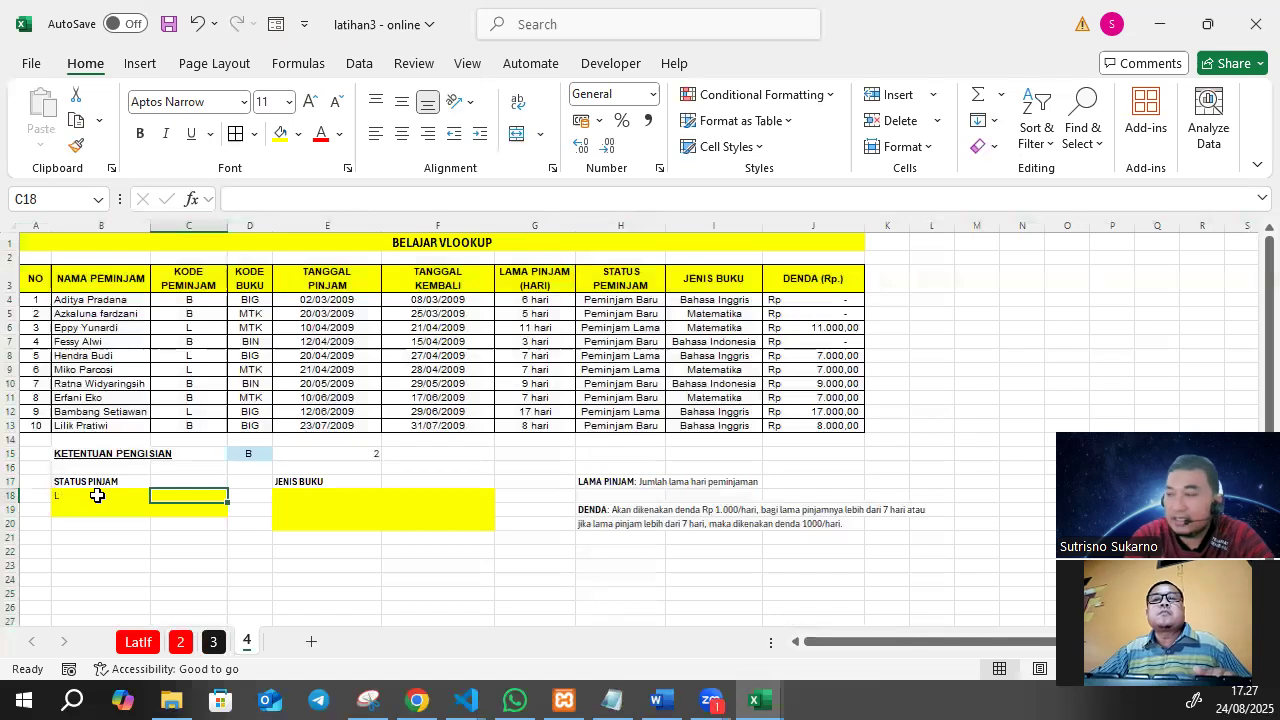
{"action": "type", "text": "Peminjam Lama"}
{"action": "key", "text": "Return"}
Add code B with Peminjam Baru in B19:C19 and centre the entries of the STATUS PINJAM table.
{"action": "key", "text": "Left"}
{"action": "type", "text": "b"}
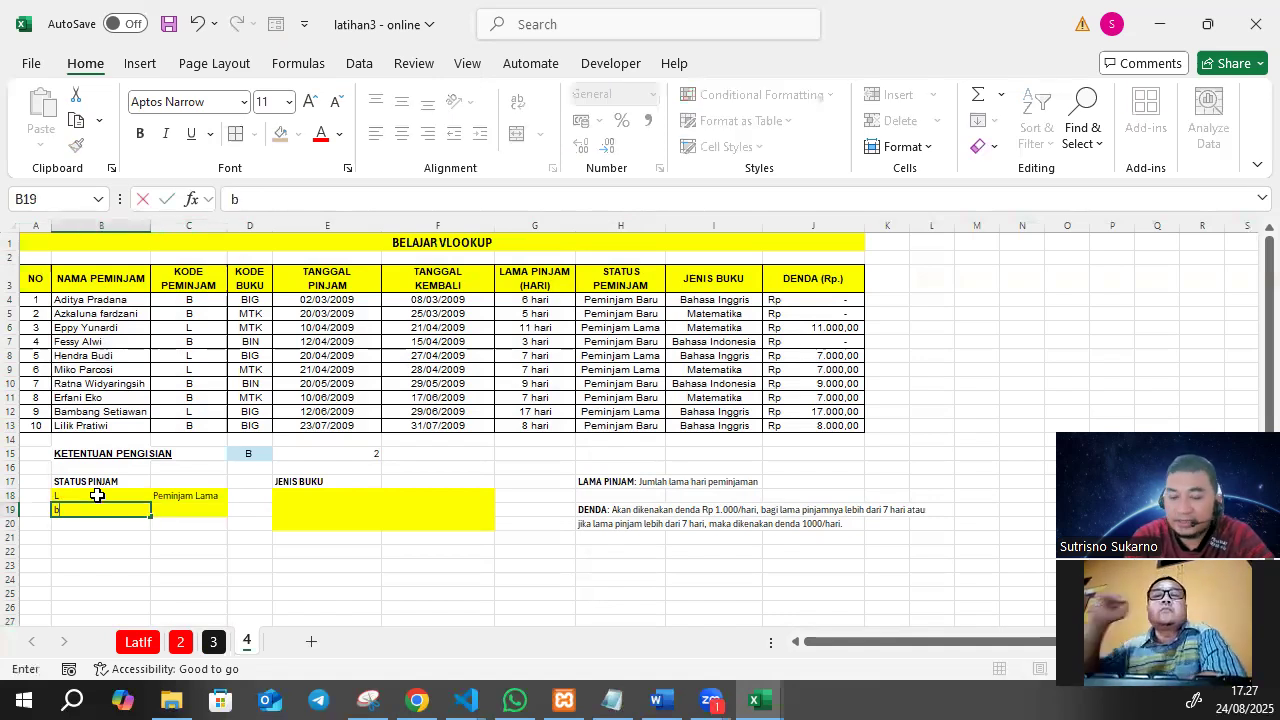
{"action": "key", "text": "BackSpace"}
{"action": "type", "text": "B"}
{"action": "key", "text": "Right"}
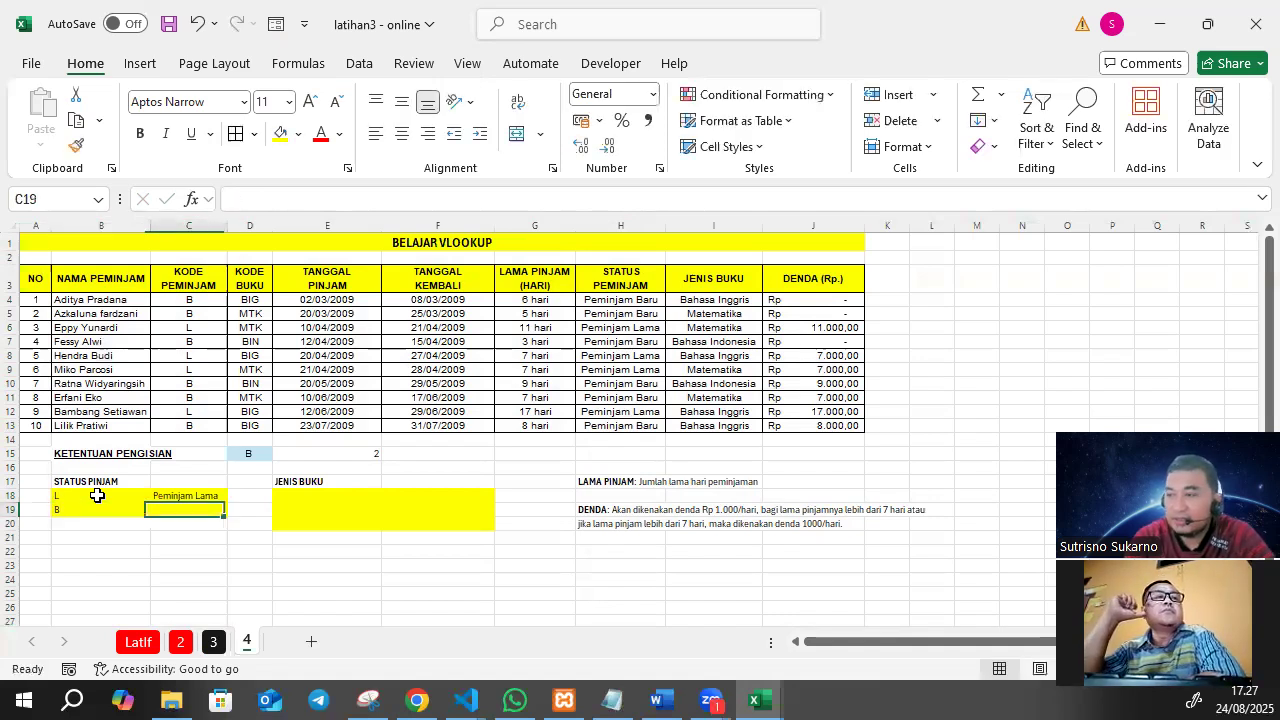
{"action": "type", "text": "Pem"}
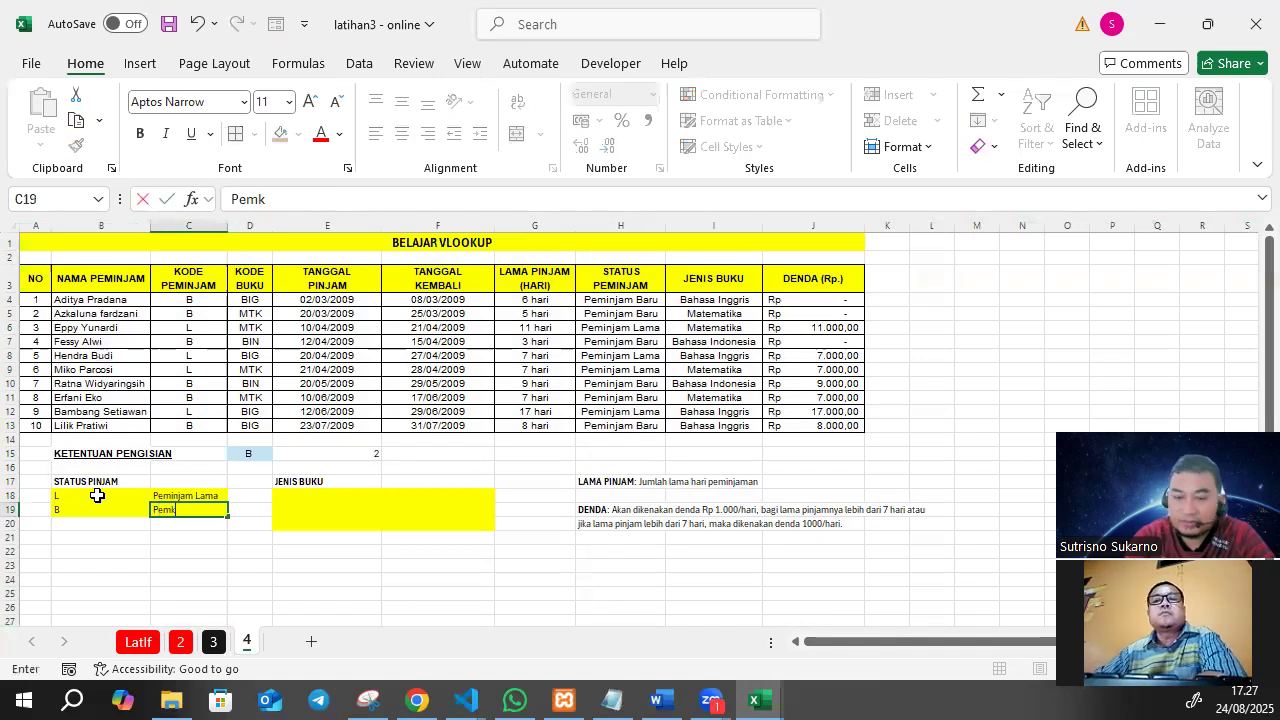
{"action": "type", "text": "injam B"}
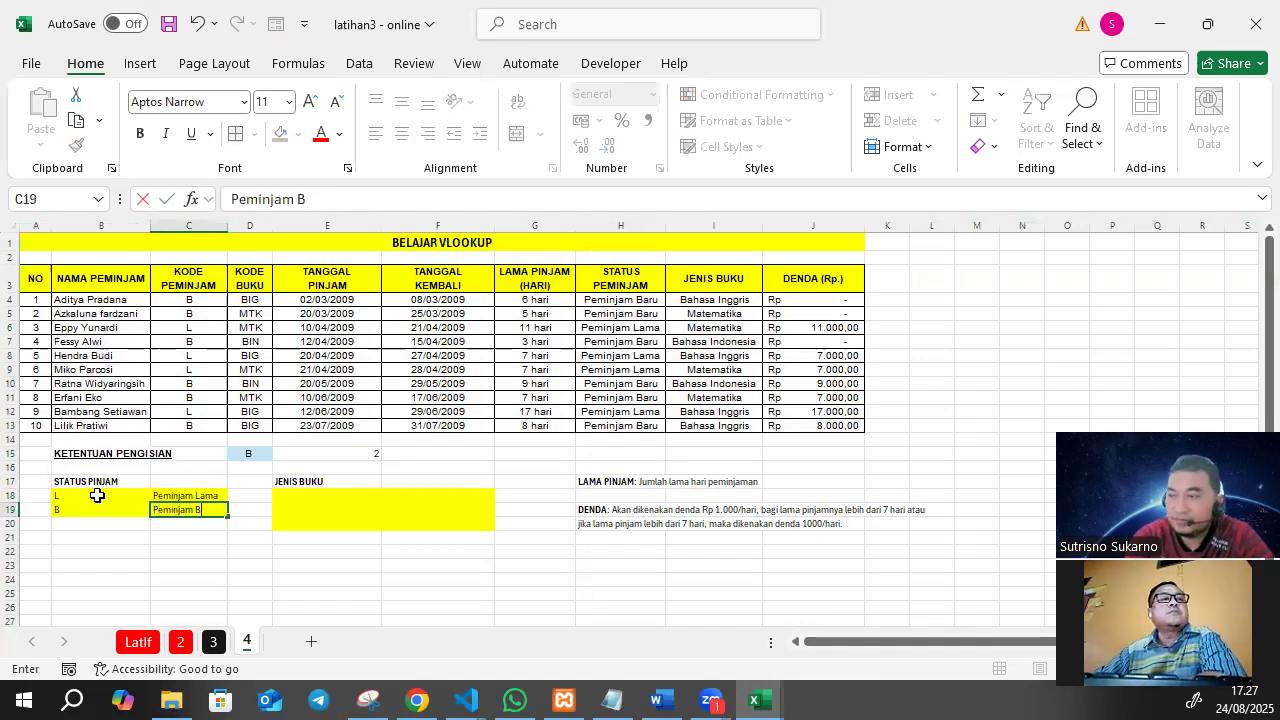
{"action": "type", "text": "aru"}
{"action": "key", "text": "Return"}
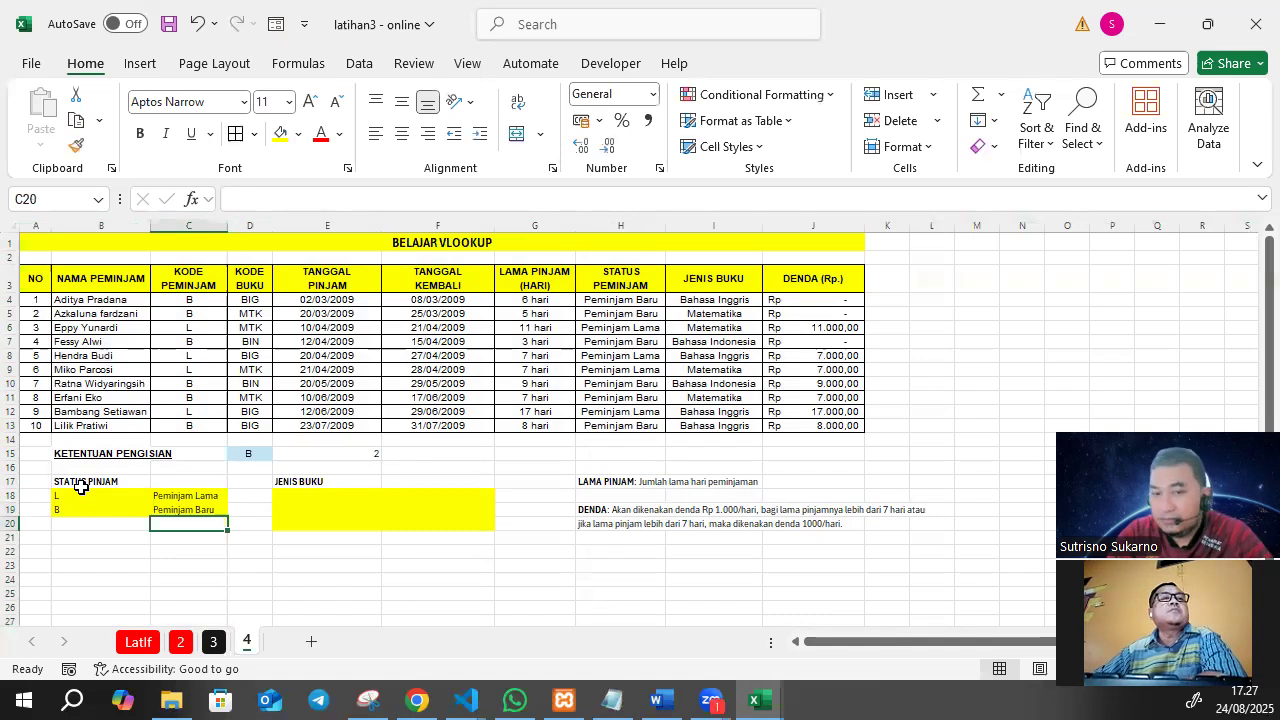
{"action": "left_click_drag", "start_coordinate": [82, 495], "coordinate": [193, 510]}
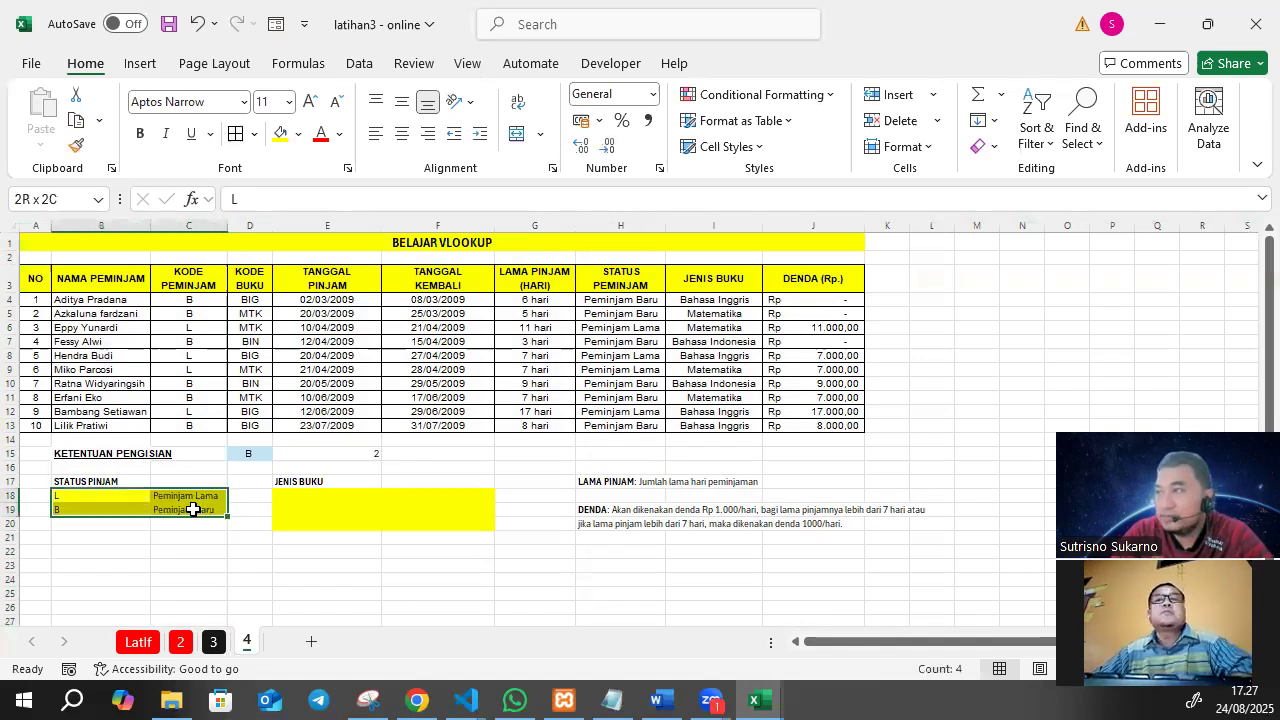
{"action": "left_click", "coordinate": [403, 137]}
Enter the book codes MTK, BIG and BIN in E18:E20 under JENIS BUKU.
{"action": "left_click", "coordinate": [308, 497]}
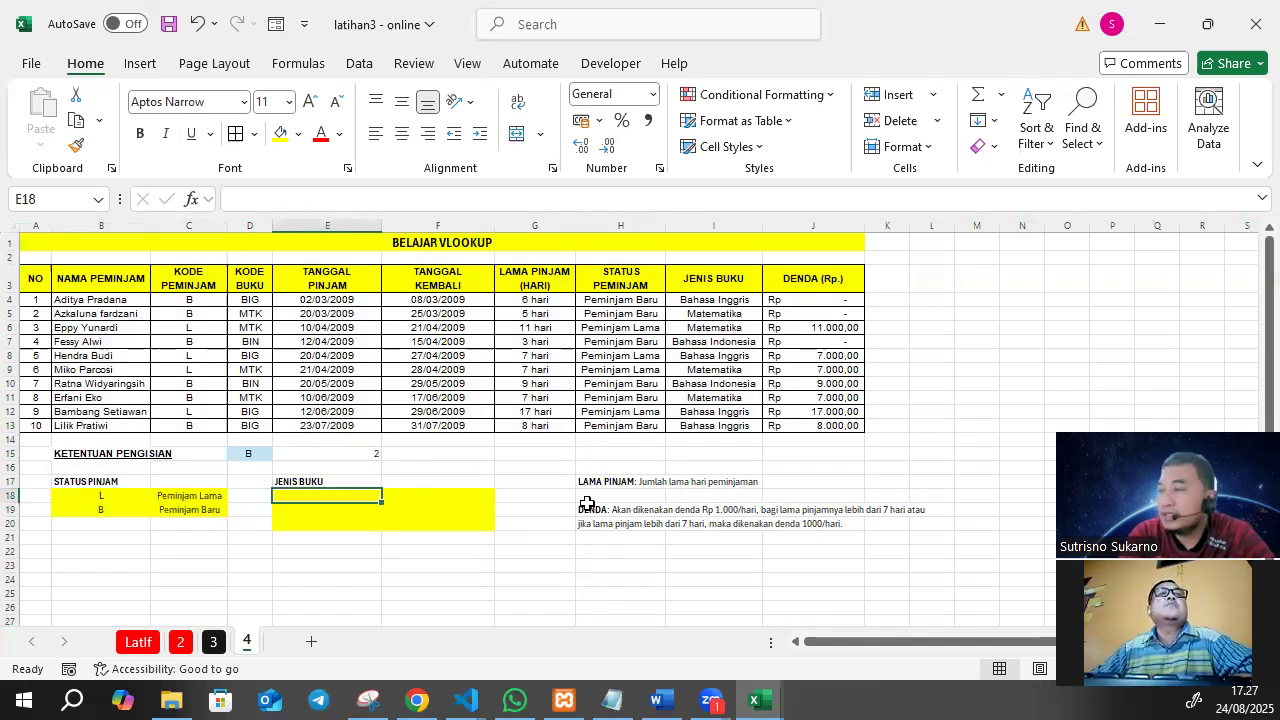
{"action": "type", "text": "b"}
{"action": "type", "text": "M"}
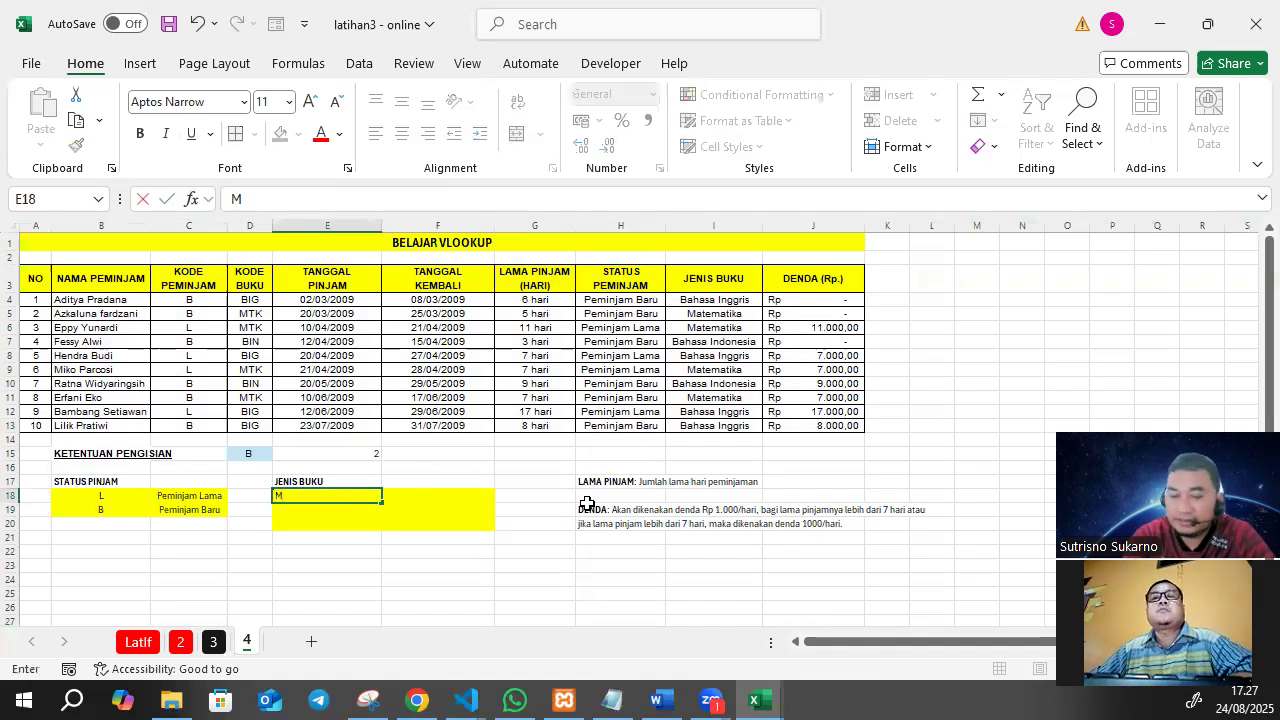
{"action": "type", "text": "TK"}
{"action": "key", "text": "Return"}
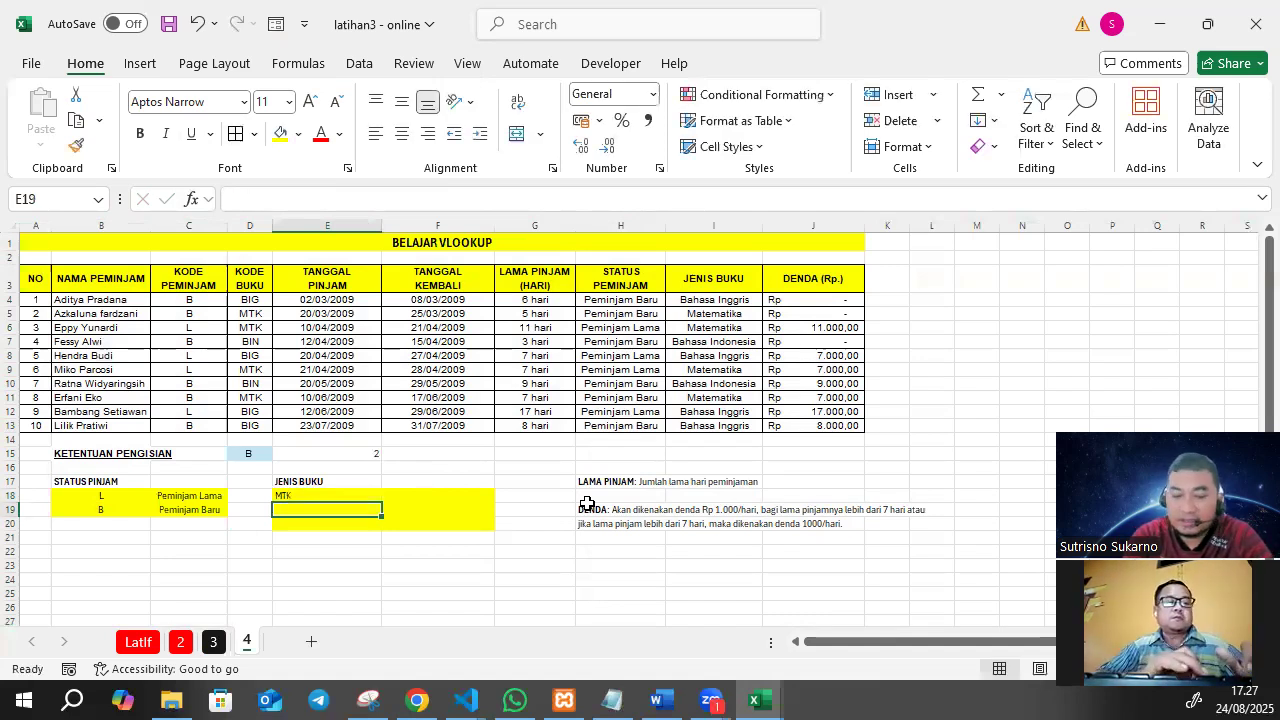
{"action": "type", "text": "BIG"}
{"action": "key", "text": "Return"}
{"action": "type", "text": "BIG"}
{"action": "key", "text": "BackSpace"}
{"action": "type", "text": "N"}
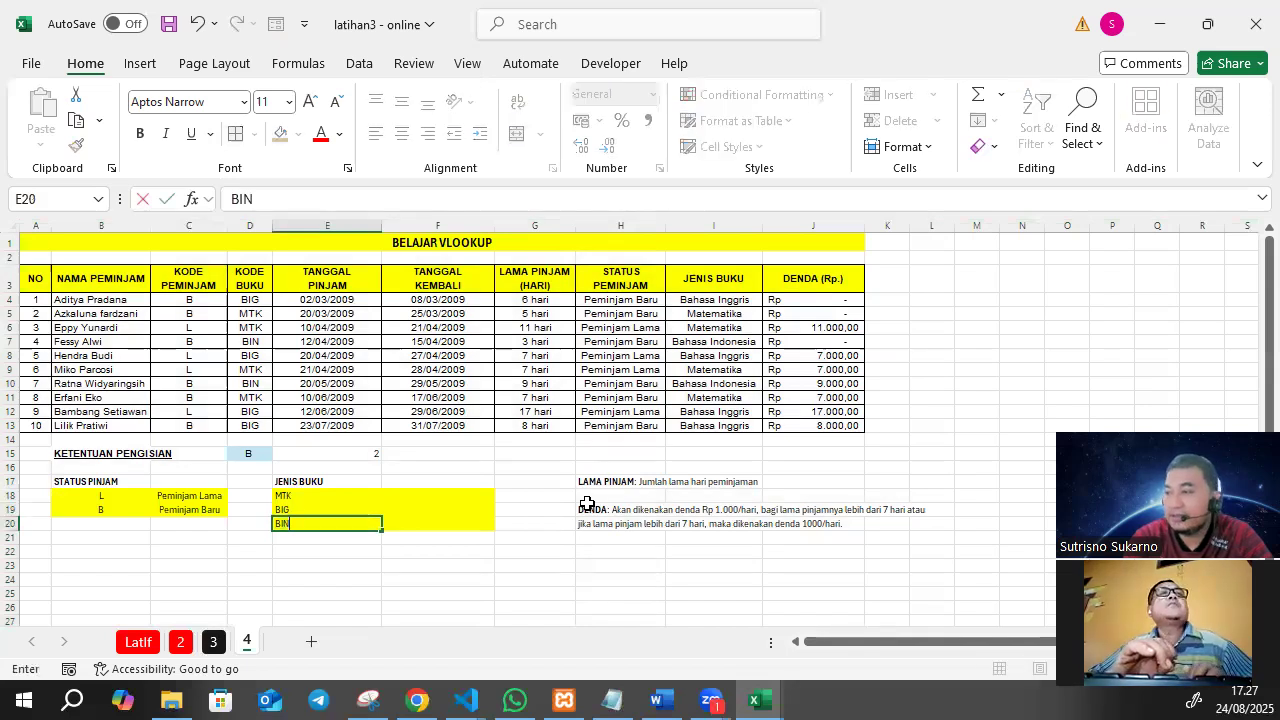
{"action": "key", "text": "Tab"}
Enter the book types Matematika, Bahasa Inggris and Bahasa Indonesia in F18:F20 beside their codes.
{"action": "key", "text": "Up"}
{"action": "key", "text": "Up"}
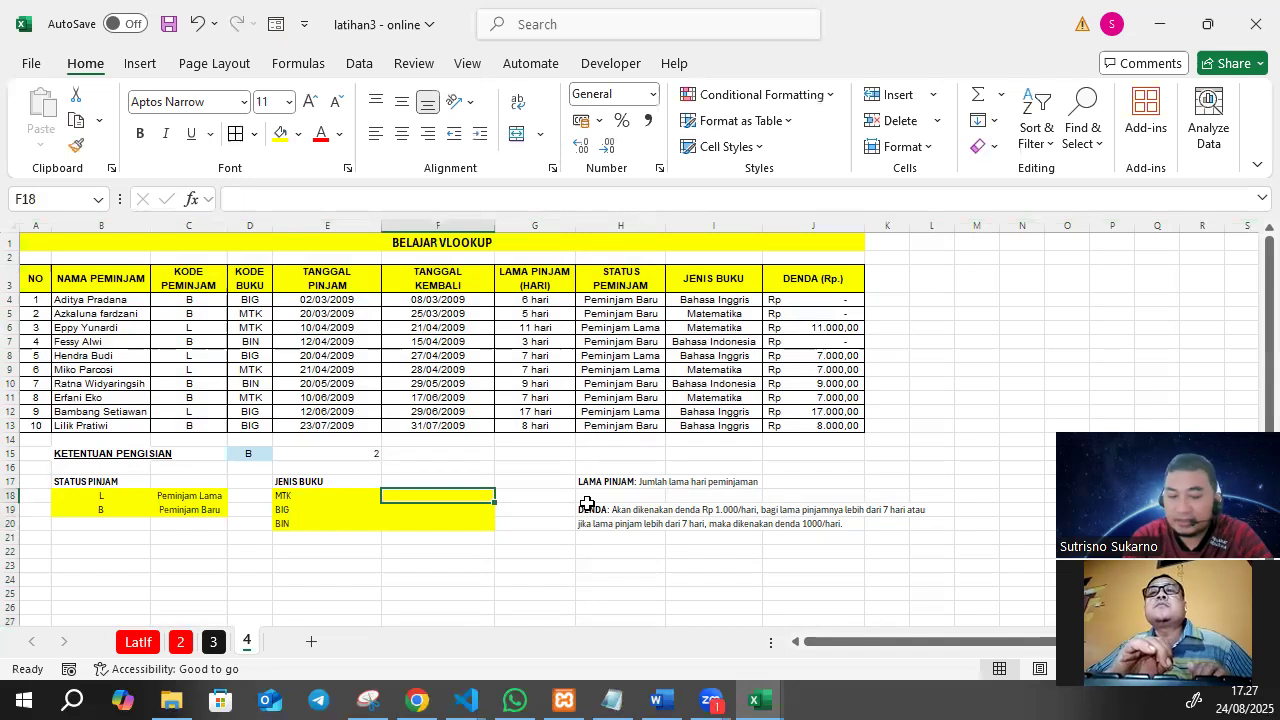
{"action": "type", "text": "Matematika"}
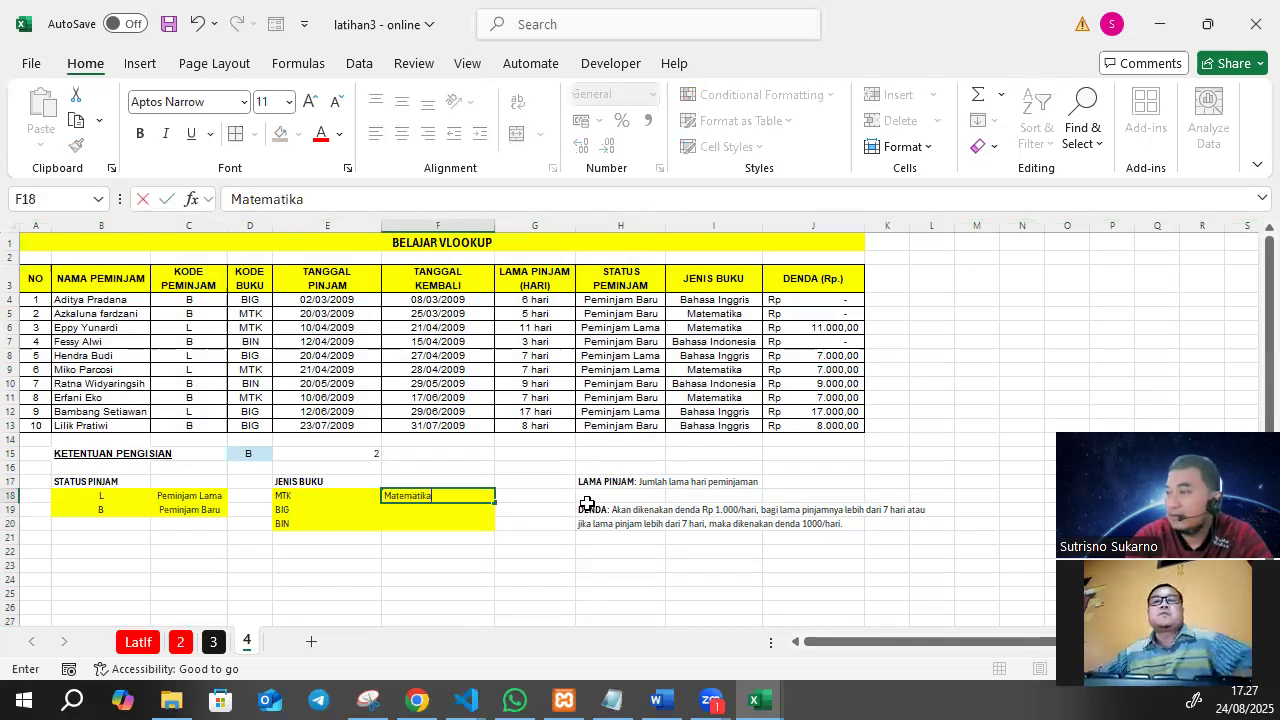
{"action": "key", "text": "Return"}
{"action": "type", "text": "Bahasa"}
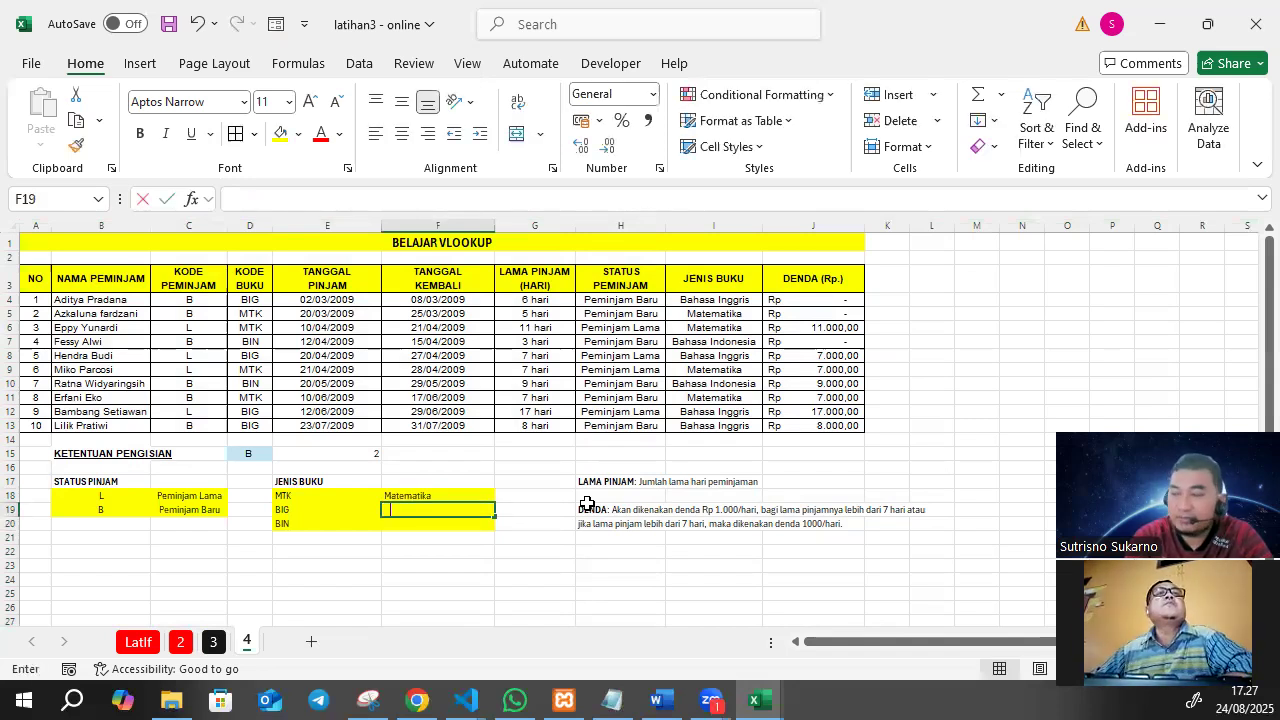
{"action": "type", "text": " Inggris"}
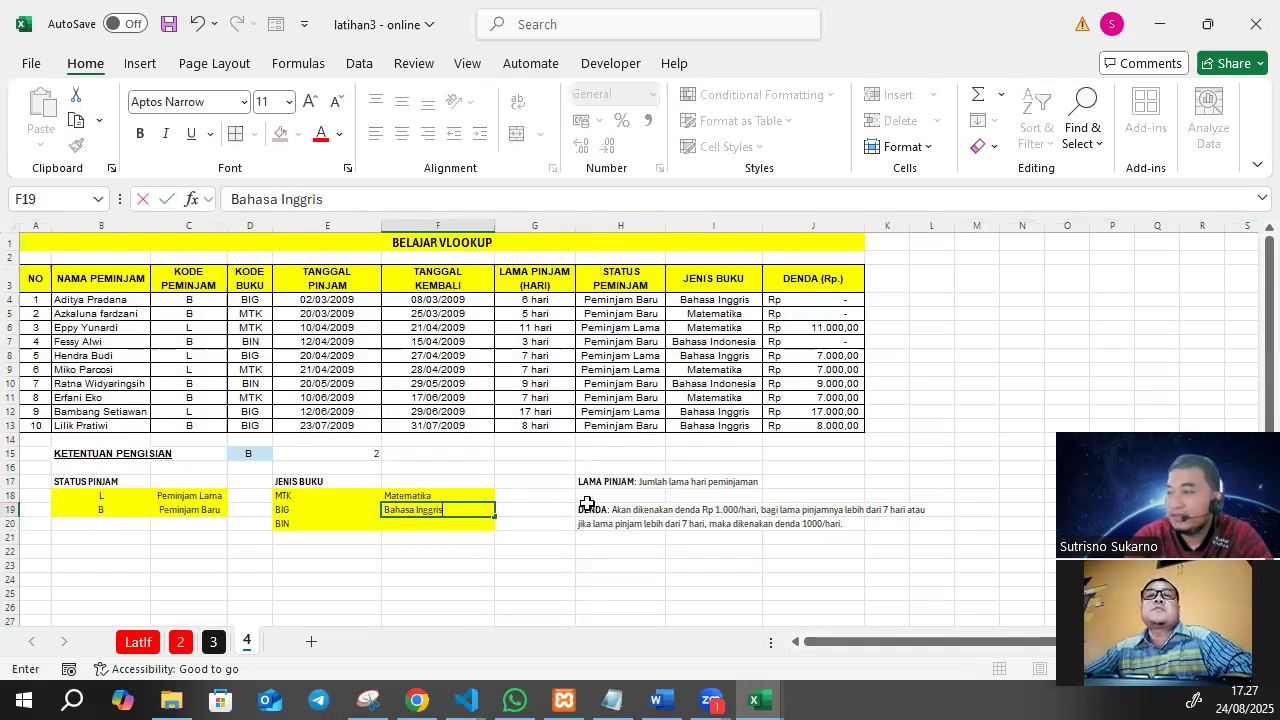
{"action": "key", "text": "Return"}
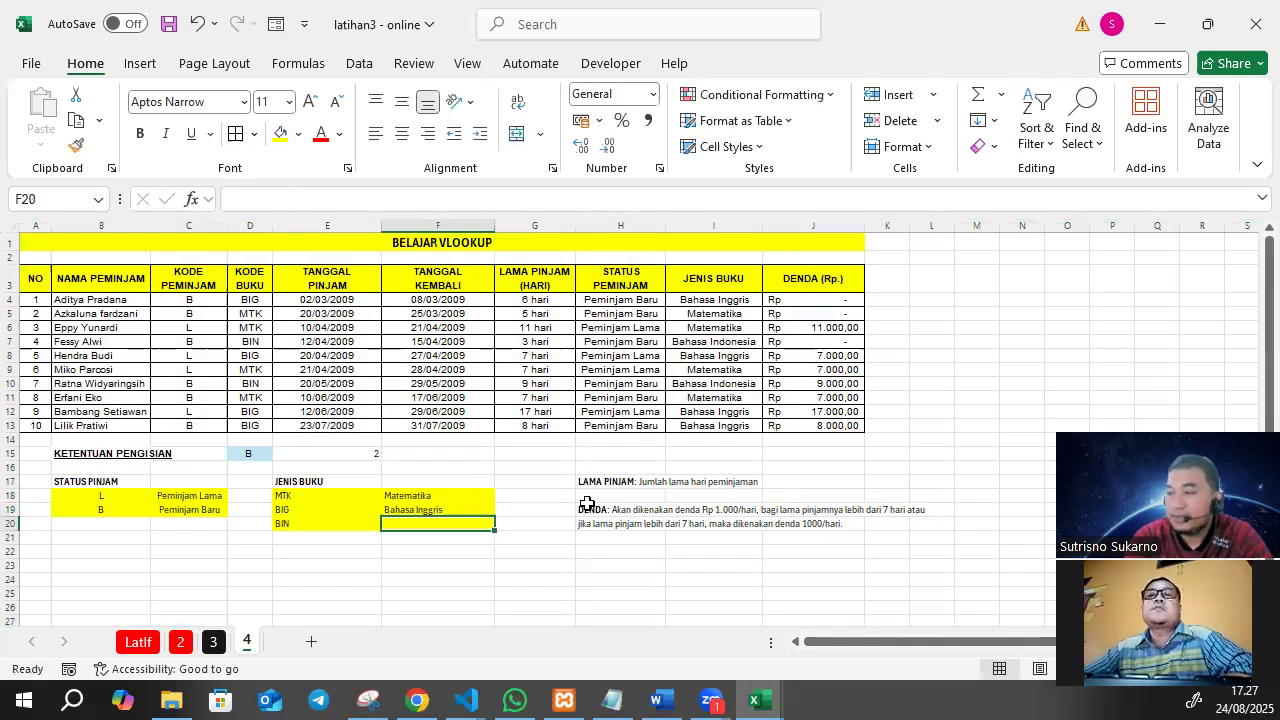
{"action": "type", "text": "Bahasa "}
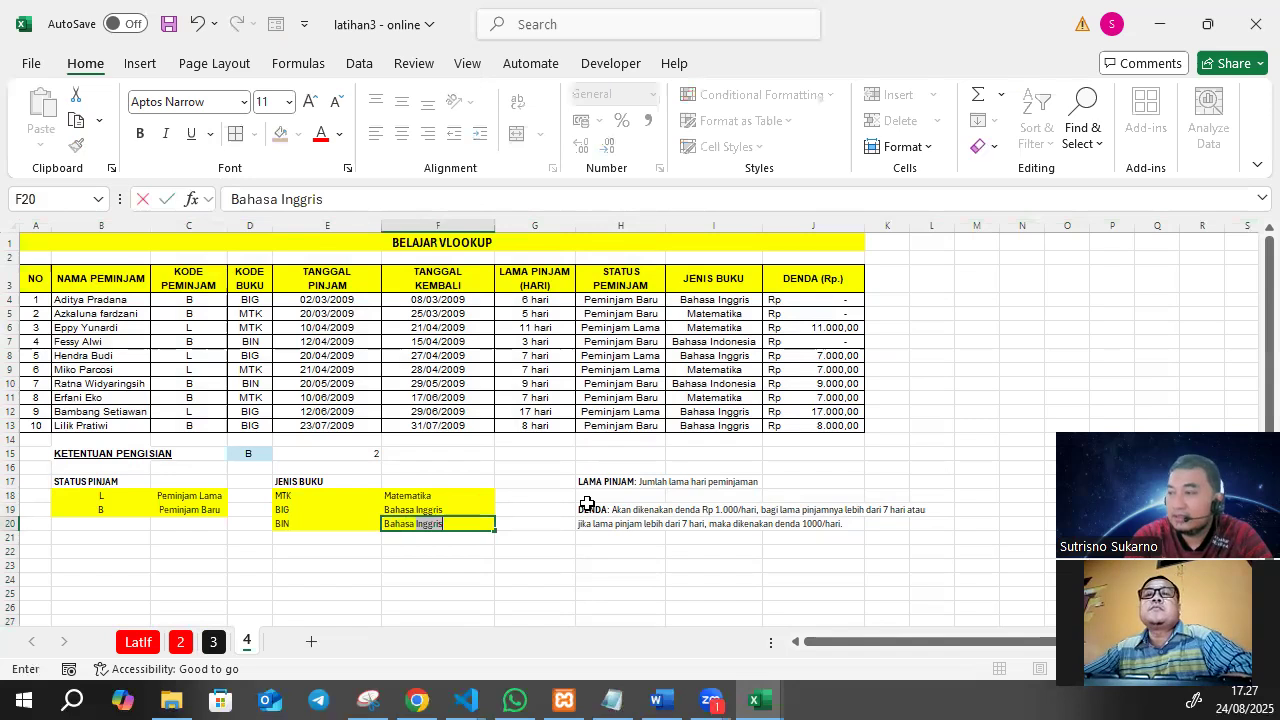
{"action": "type", "text": "Indonesia"}
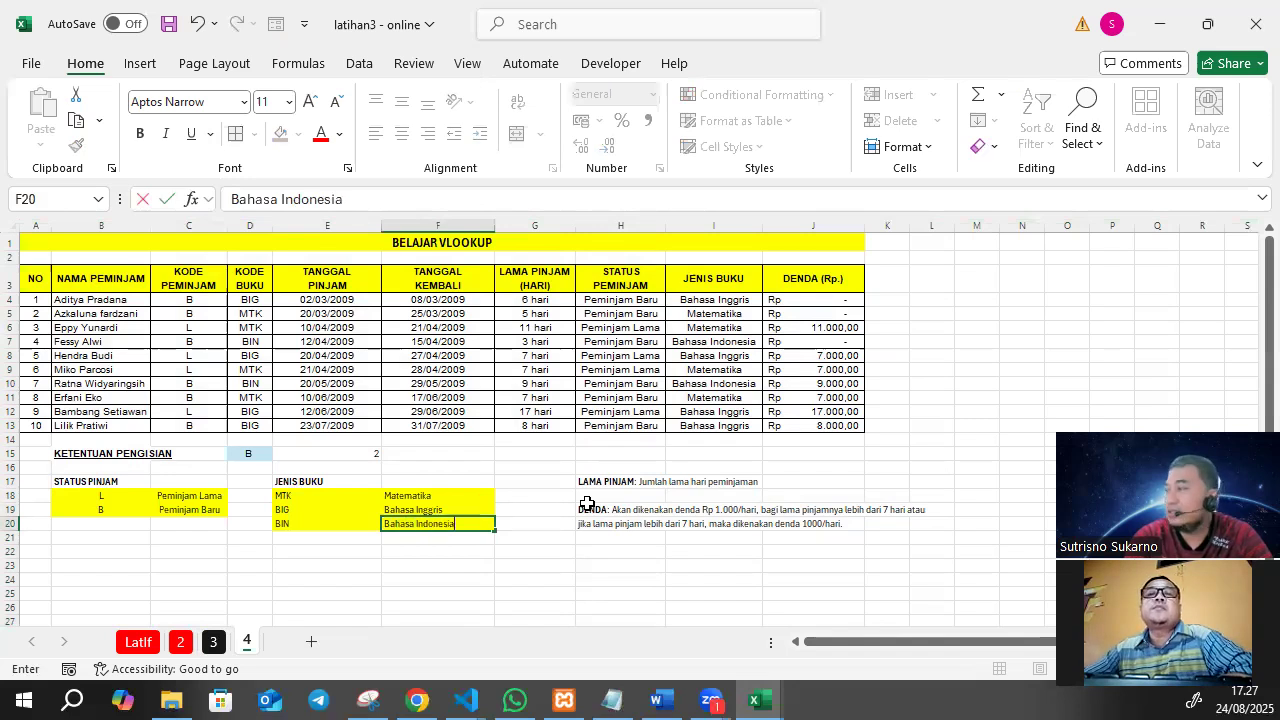
{"action": "key", "text": "Return"}
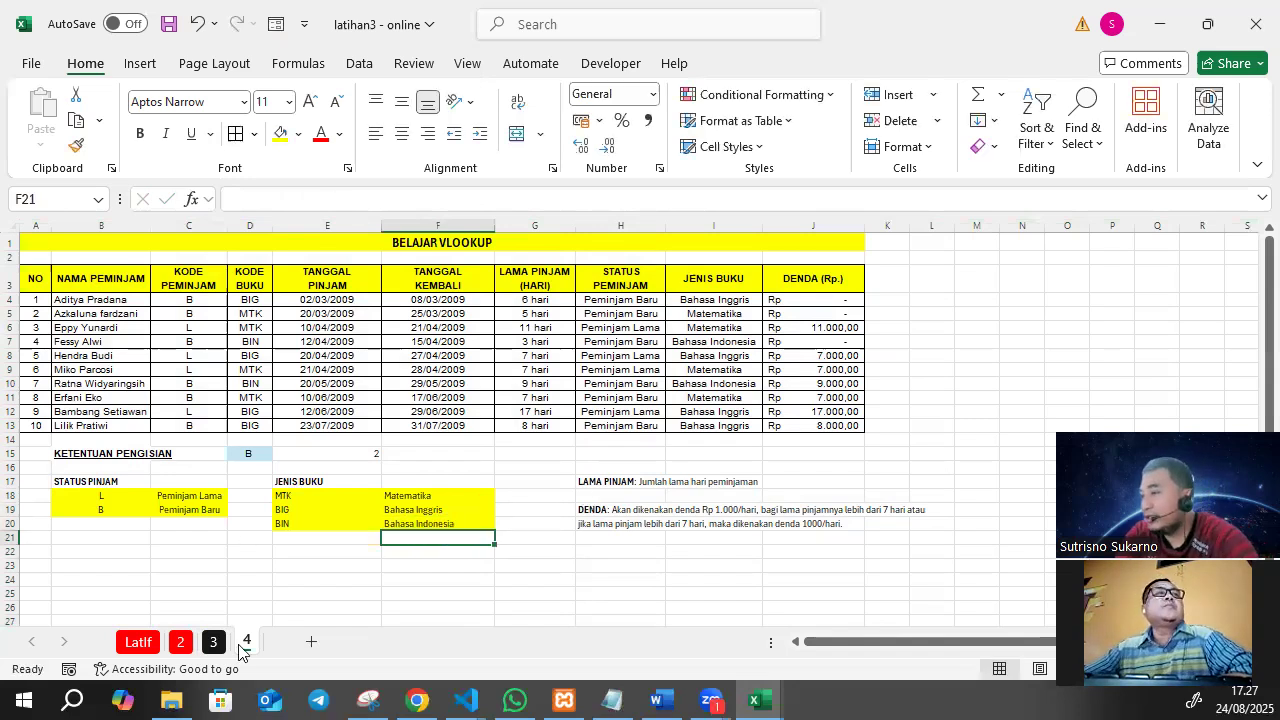
Add cell borders to the JENIS BUKU and STATUS PINJAM lookup tables and centre the JENIS BUKU entries in E18:F20.
{"action": "left_click_drag", "start_coordinate": [290, 497], "coordinate": [423, 527]}
{"action": "left_click", "coordinate": [236, 134]}
{"action": "left_click", "coordinate": [403, 142]}
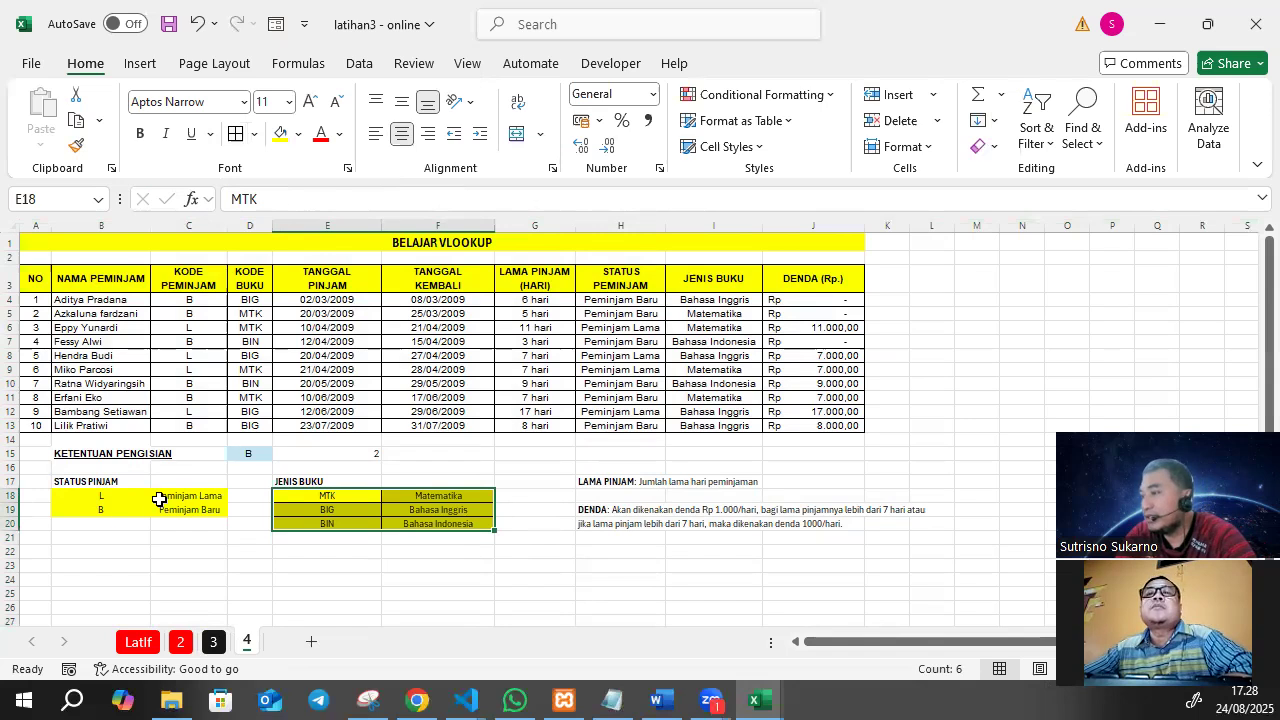
{"action": "left_click", "coordinate": [75, 495]}
{"action": "left_click_drag", "start_coordinate": [185, 513], "coordinate": [185, 513]}
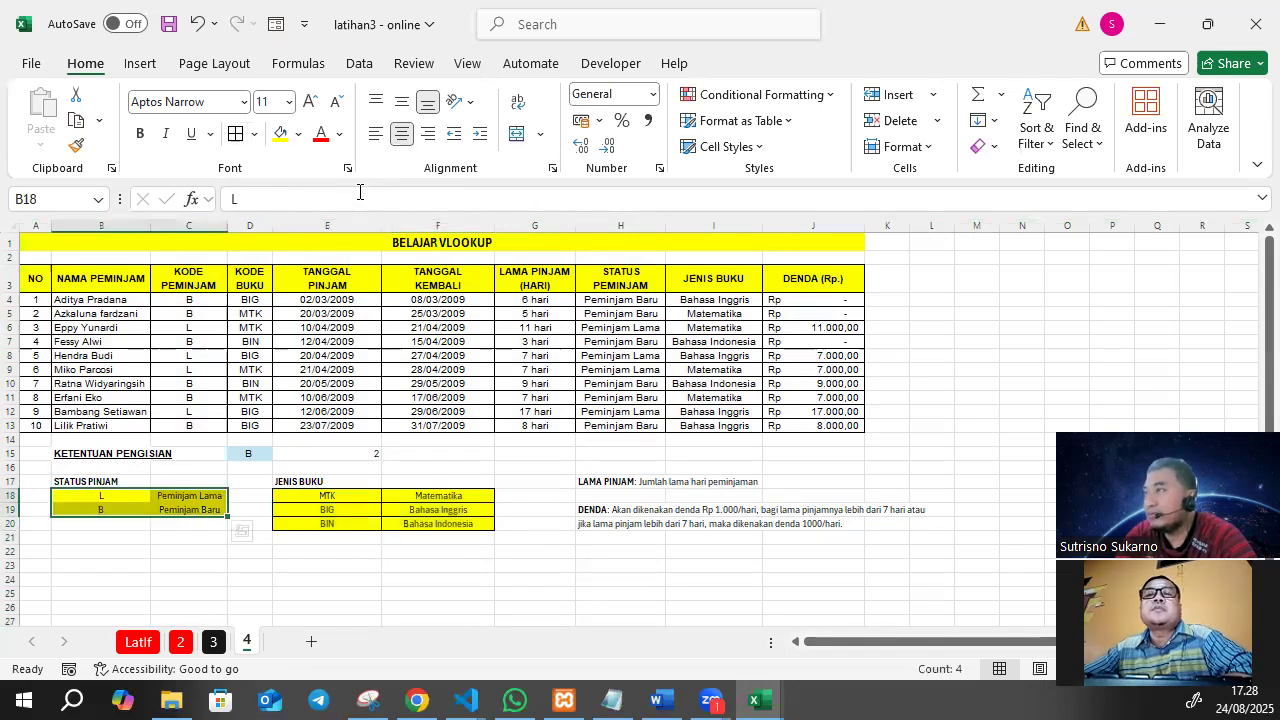
{"action": "left_click", "coordinate": [234, 138]}
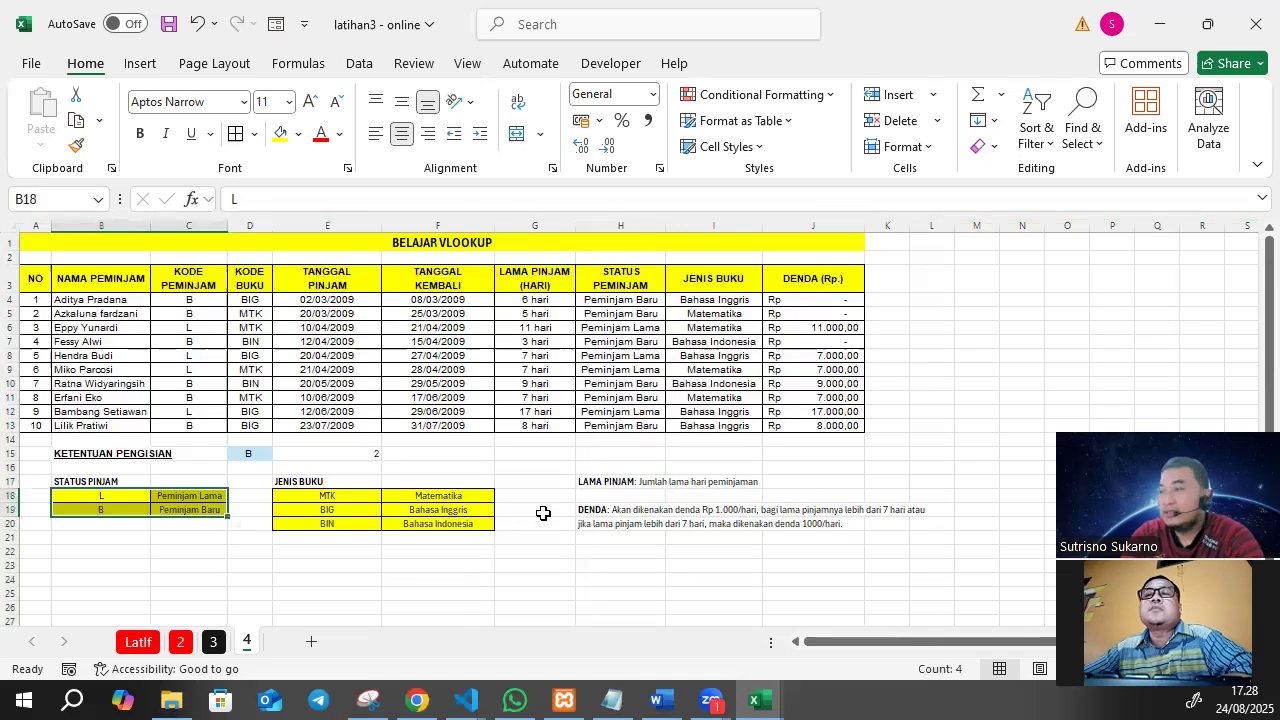
{"action": "left_click", "coordinate": [472, 578]}
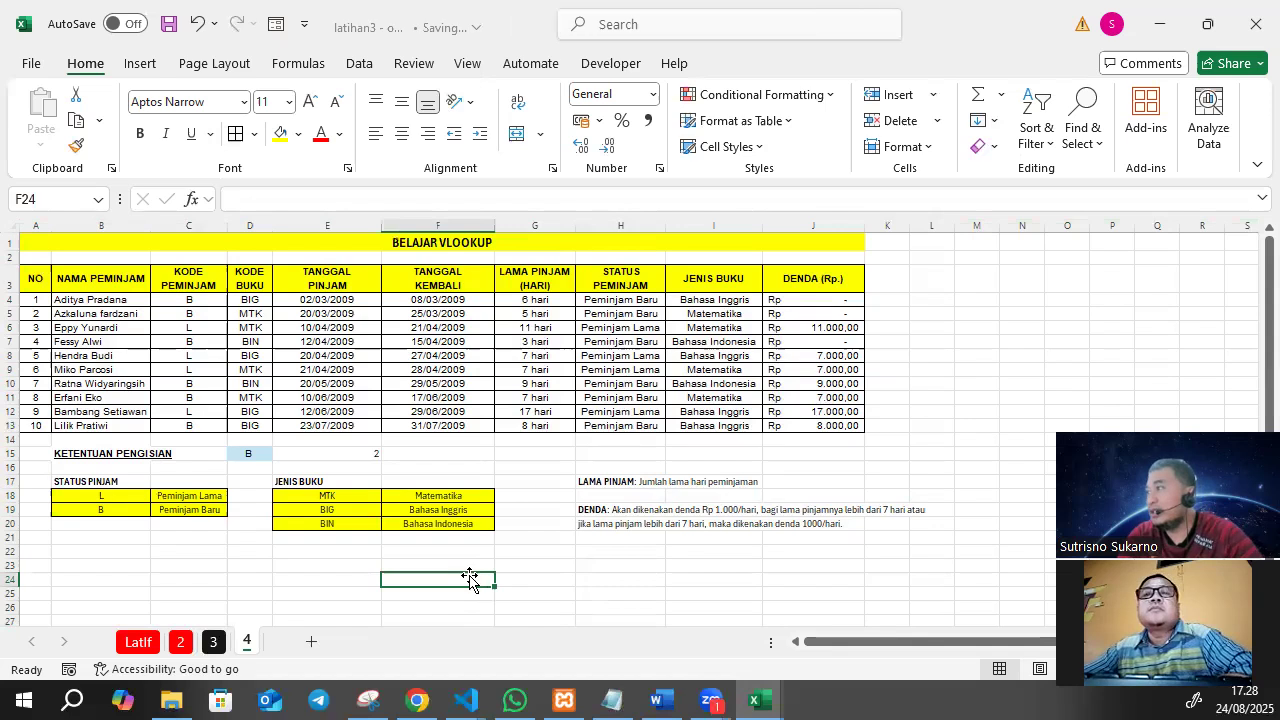
Clear the old formulas from STATUS PEMINJAM (H4:H13) and JENIS BUKU (I4:I13), and save the workbook.
{"action": "left_click_drag", "start_coordinate": [616, 300], "coordinate": [631, 426]}
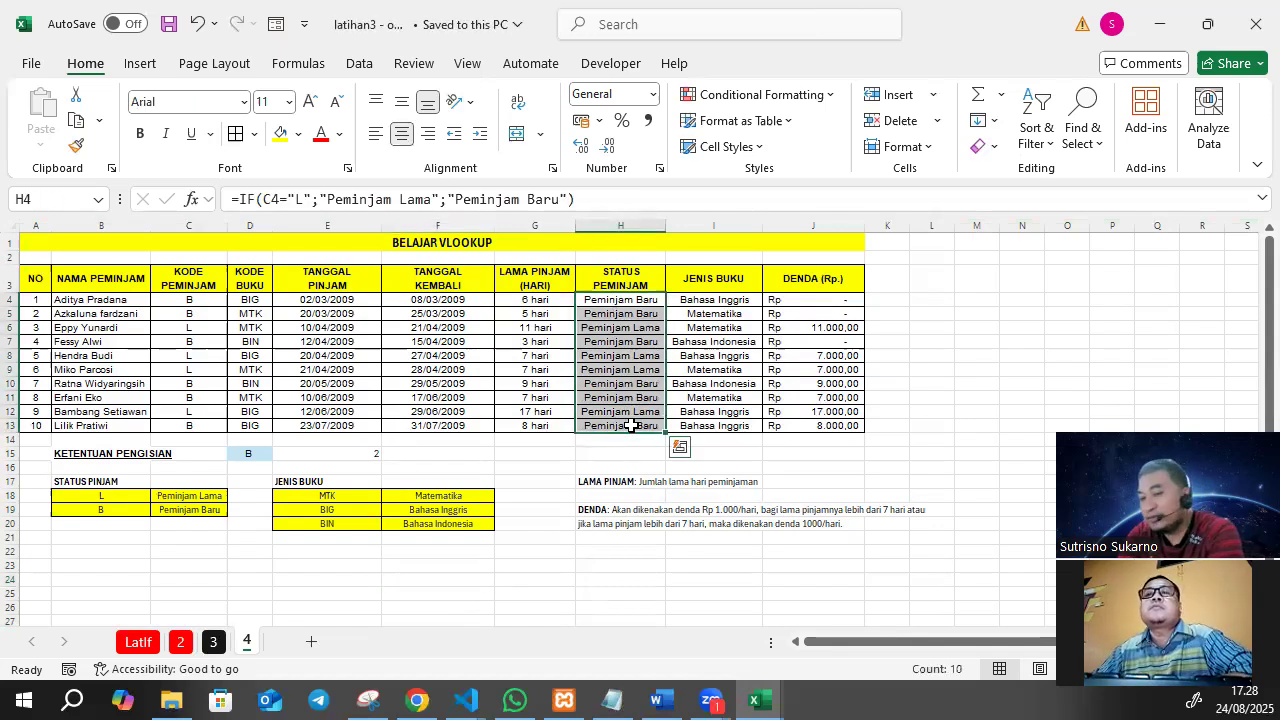
{"action": "key", "text": "Delete"}
{"action": "left_click_drag", "start_coordinate": [694, 298], "coordinate": [701, 424]}
{"action": "key", "text": "Delete"}
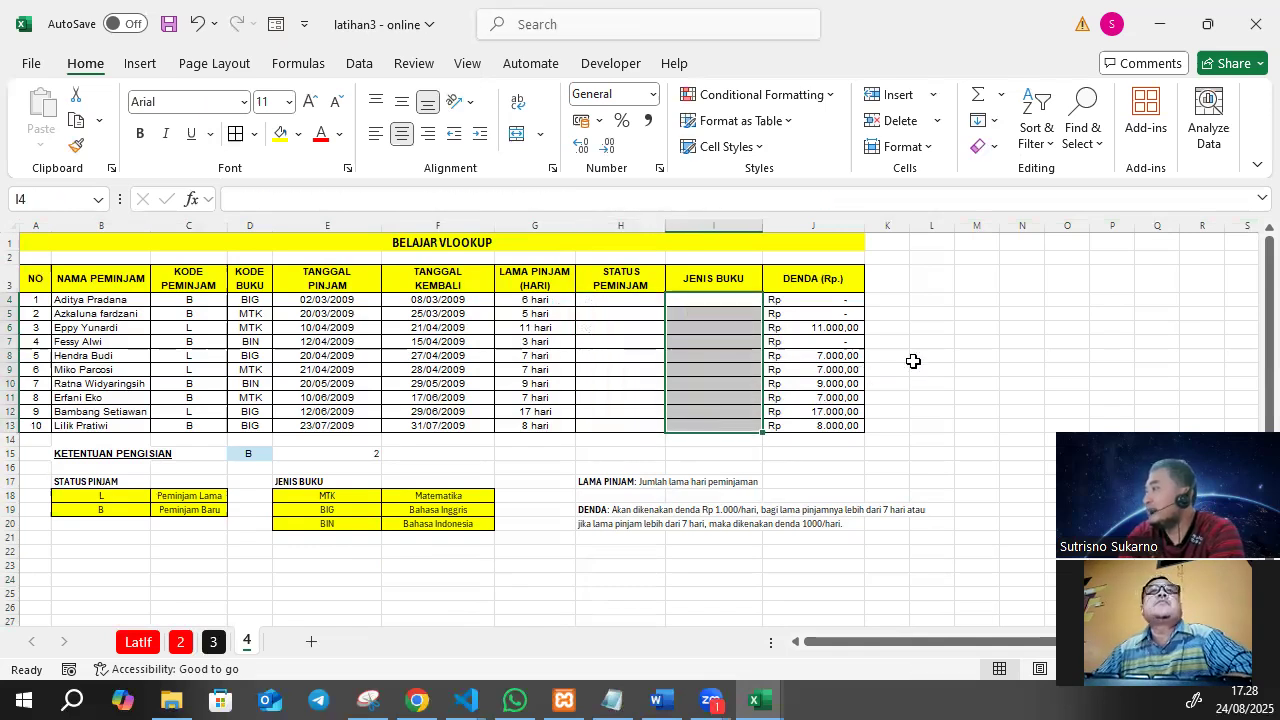
{"action": "left_click", "coordinate": [913, 358]}
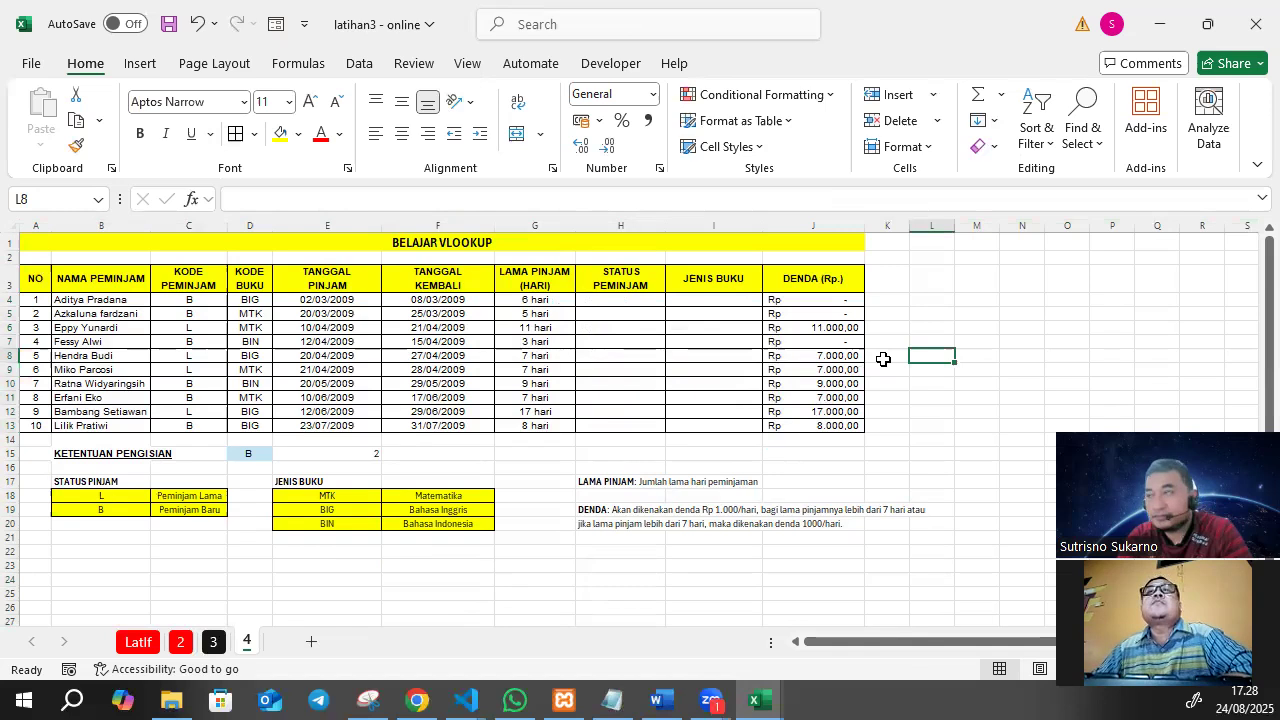
{"action": "key", "text": "ctrl+s"}
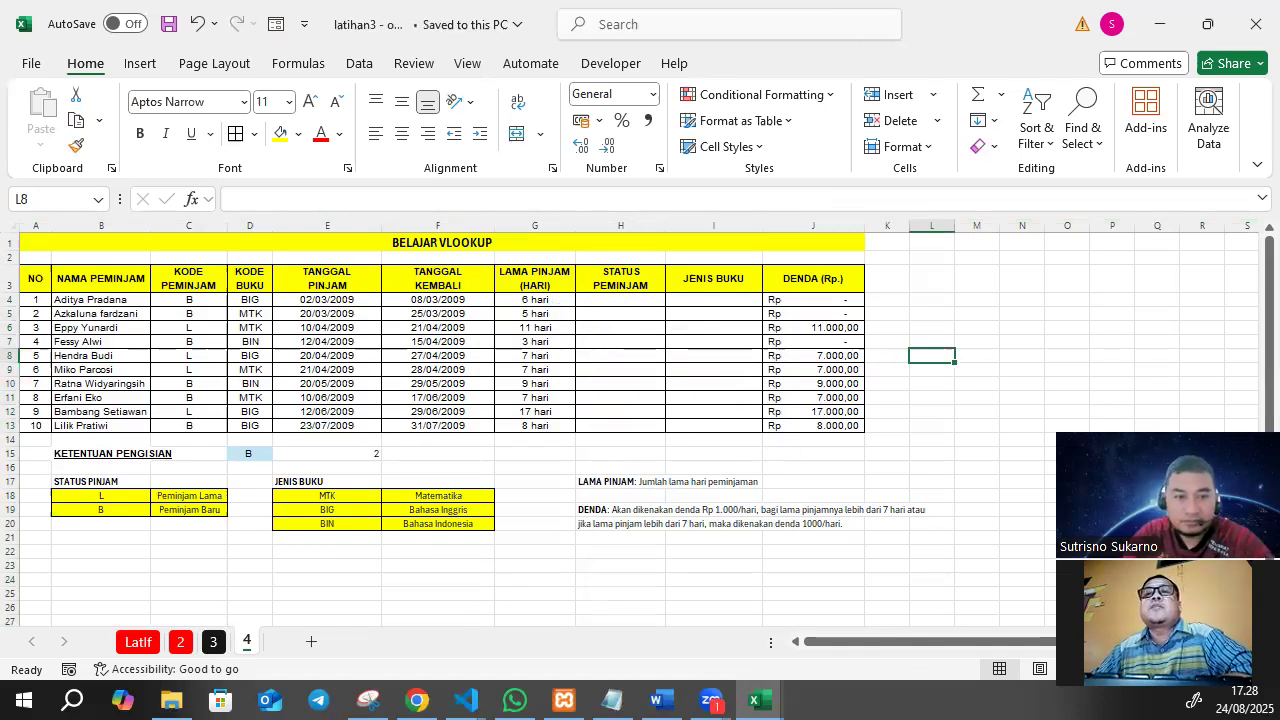
Review the empty STATUS PEMINJAM and JENIS BUKU columns together with the two lookup tables below the loan data.
{"action": "key", "text": "alt+Tab"}
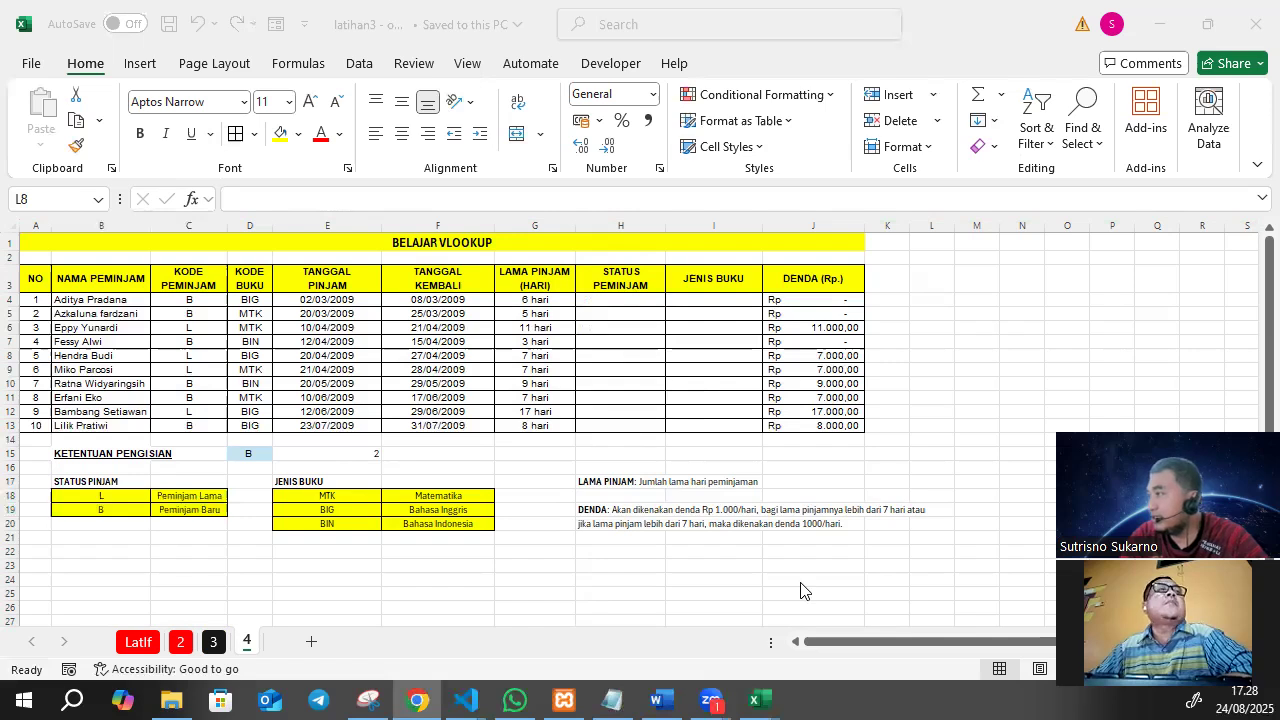
{"action": "left_click_drag", "start_coordinate": [630, 300], "coordinate": [621, 428]}
{"action": "left_click_drag", "start_coordinate": [701, 303], "coordinate": [691, 429]}
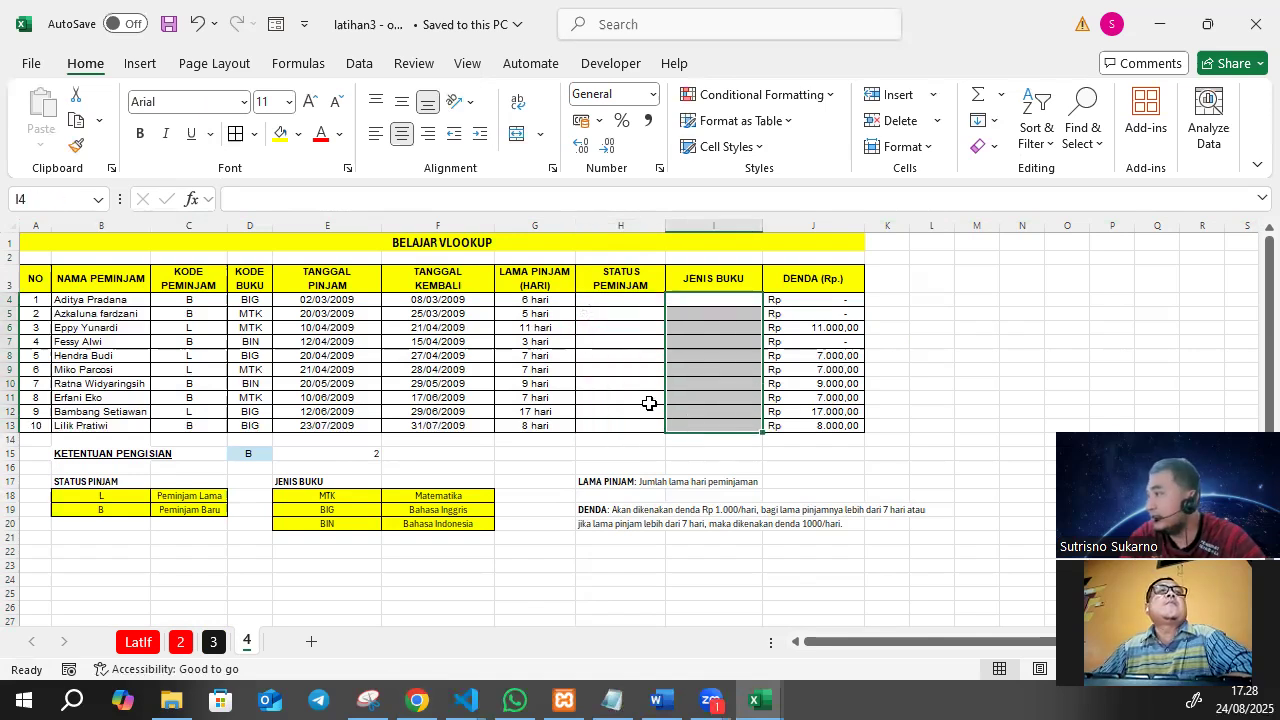
{"action": "left_click", "coordinate": [610, 360]}
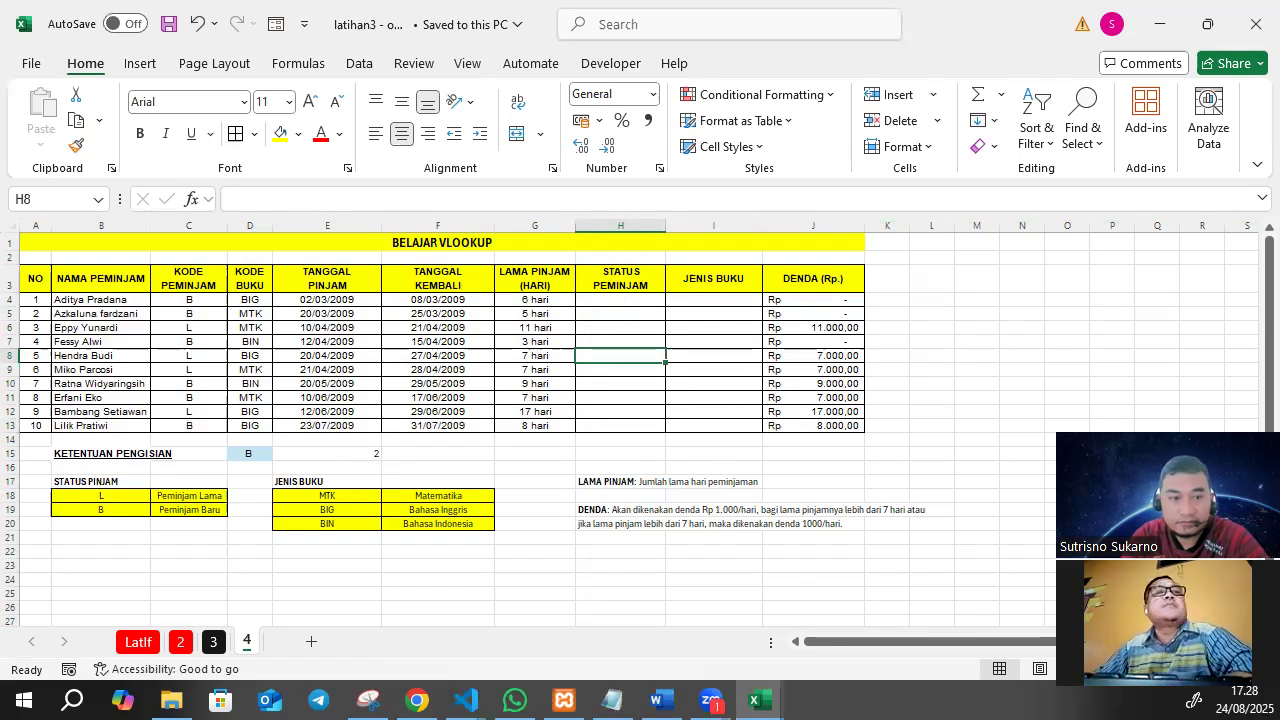
{"action": "key", "text": "alt+Tab"}
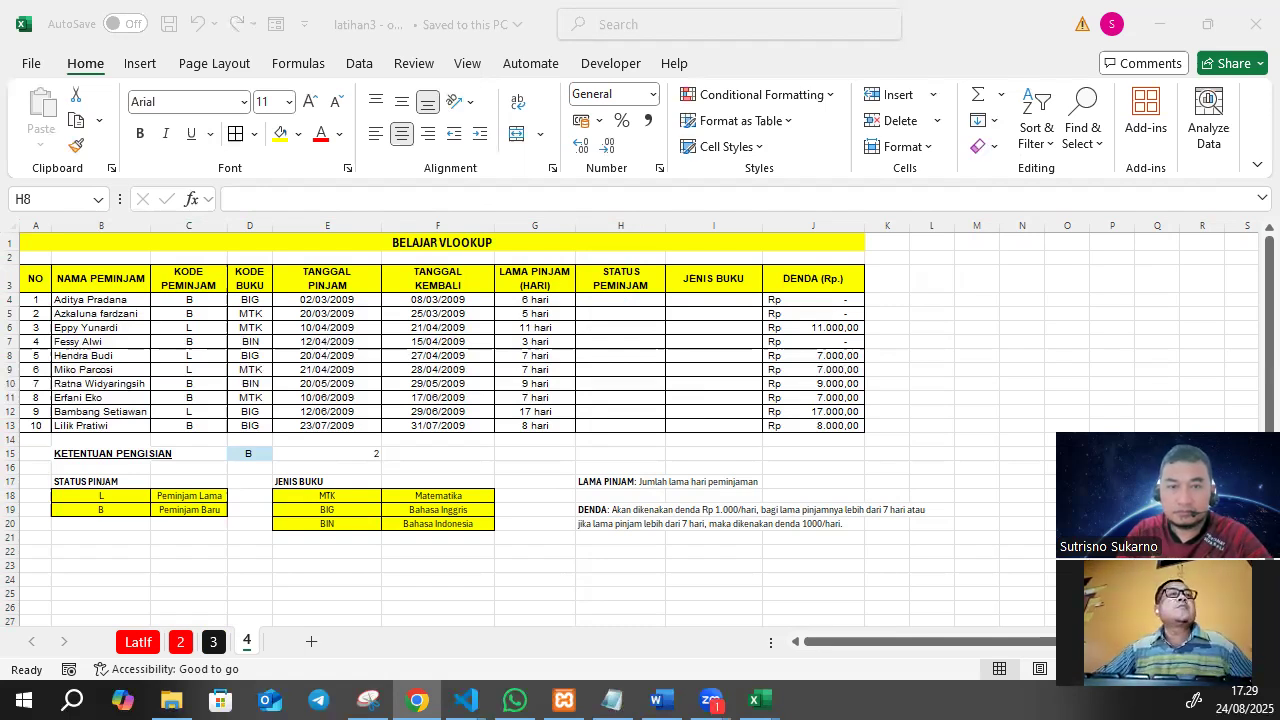
{"action": "left_click", "coordinate": [350, 564]}
{"action": "left_click_drag", "start_coordinate": [109, 497], "coordinate": [192, 511]}
{"action": "left_click", "coordinate": [299, 499]}
{"action": "left_click_drag", "start_coordinate": [299, 499], "coordinate": [469, 521]}
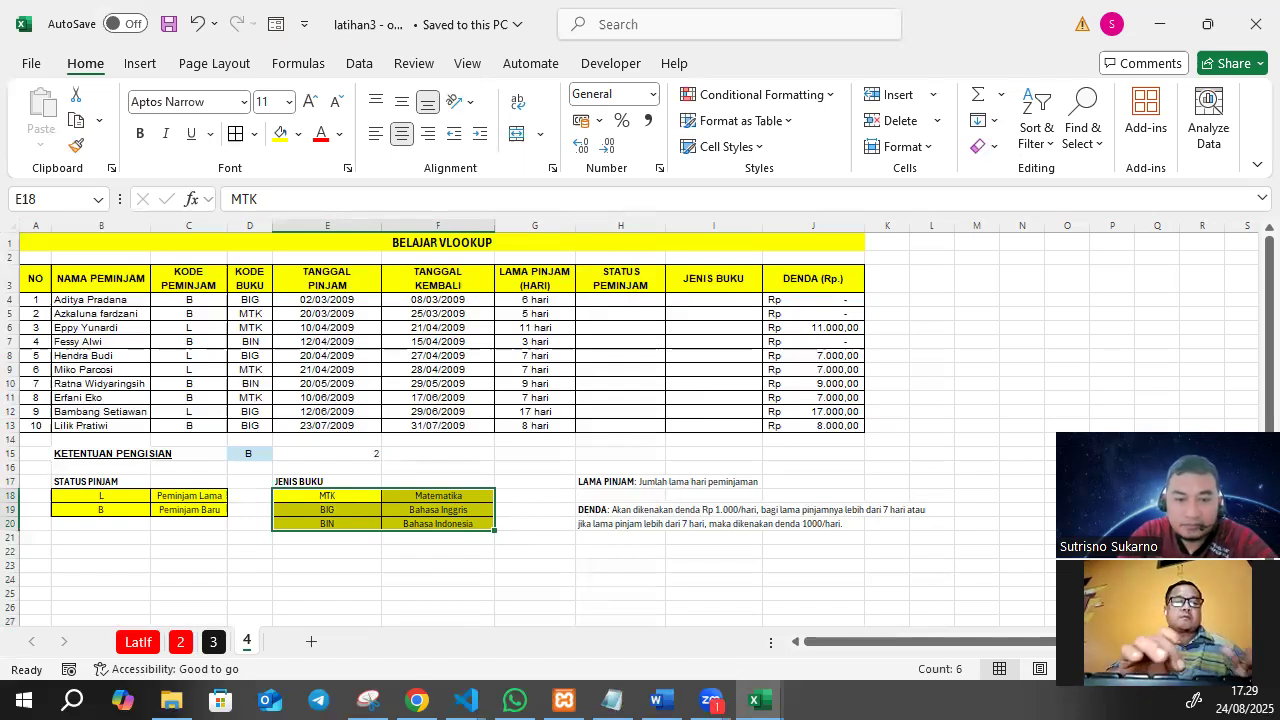
{"action": "key", "text": "alt+Tab"}
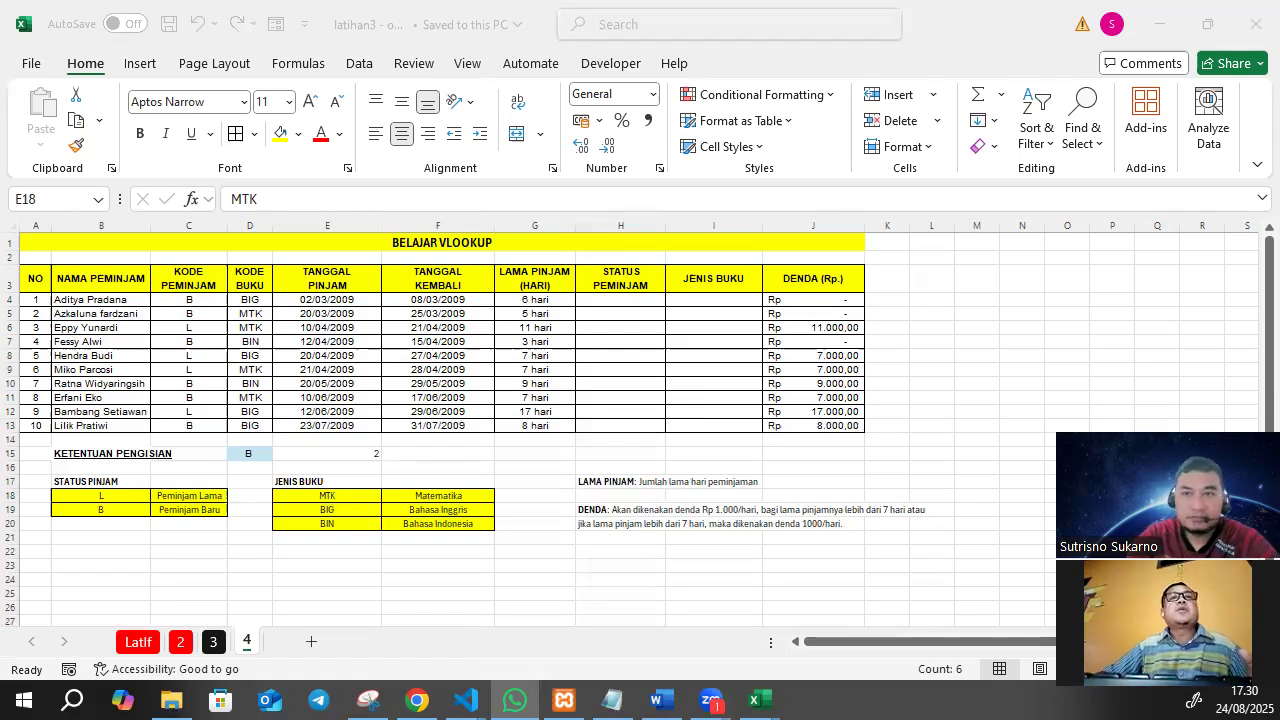
{"action": "left_click", "coordinate": [486, 424]}
{"action": "left_click_drag", "start_coordinate": [80, 492], "coordinate": [214, 512]}
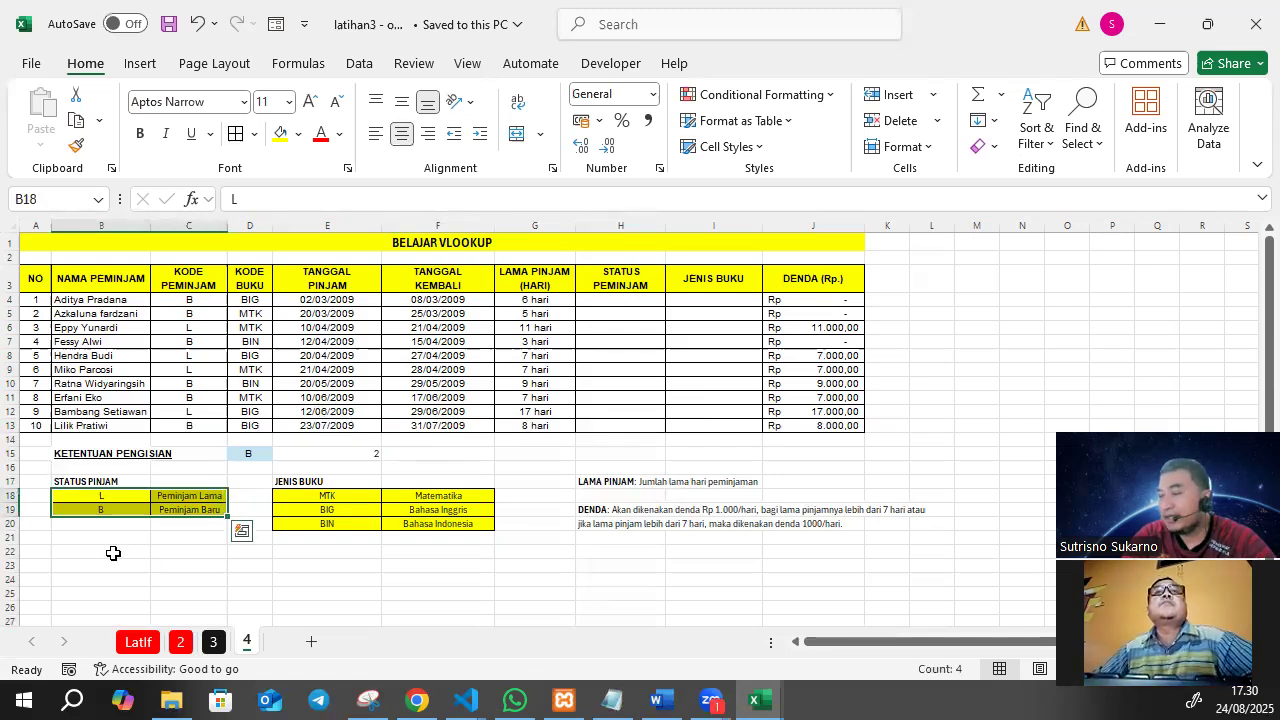
{"action": "left_click", "coordinate": [90, 508]}
{"action": "left_click_drag", "start_coordinate": [65, 490], "coordinate": [190, 514]}
Add the note "tabel bantu / tabel array" in B22 below the STATUS PINJAM table.
{"action": "left_click", "coordinate": [95, 551]}
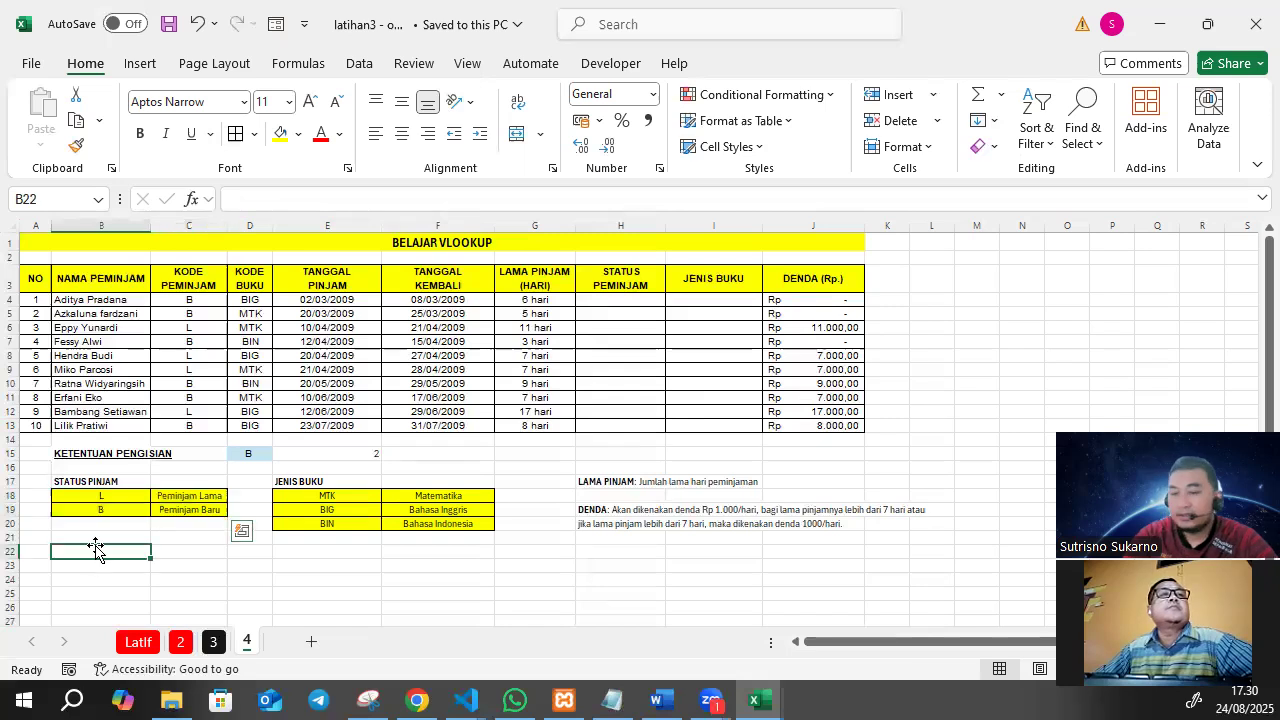
{"action": "type", "text": "tabe"}
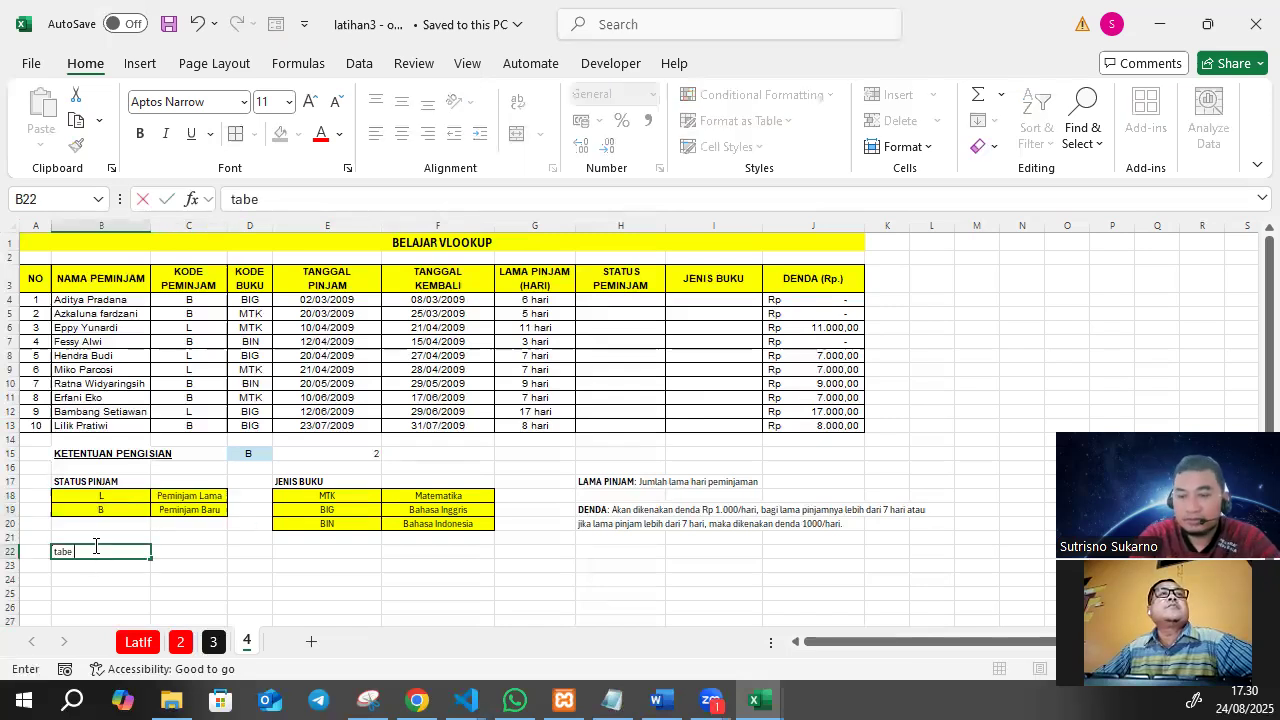
{"action": "type", "text": "l bantu"}
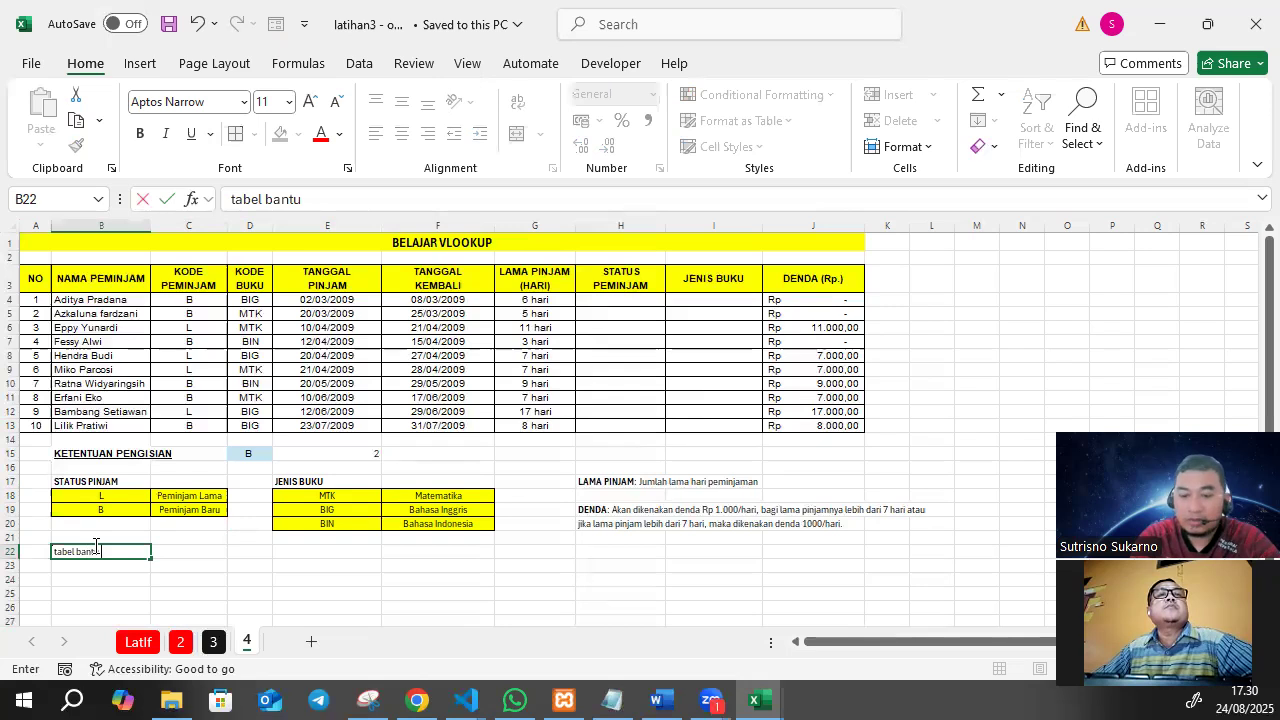
{"action": "type", "text": " / tabel array"}
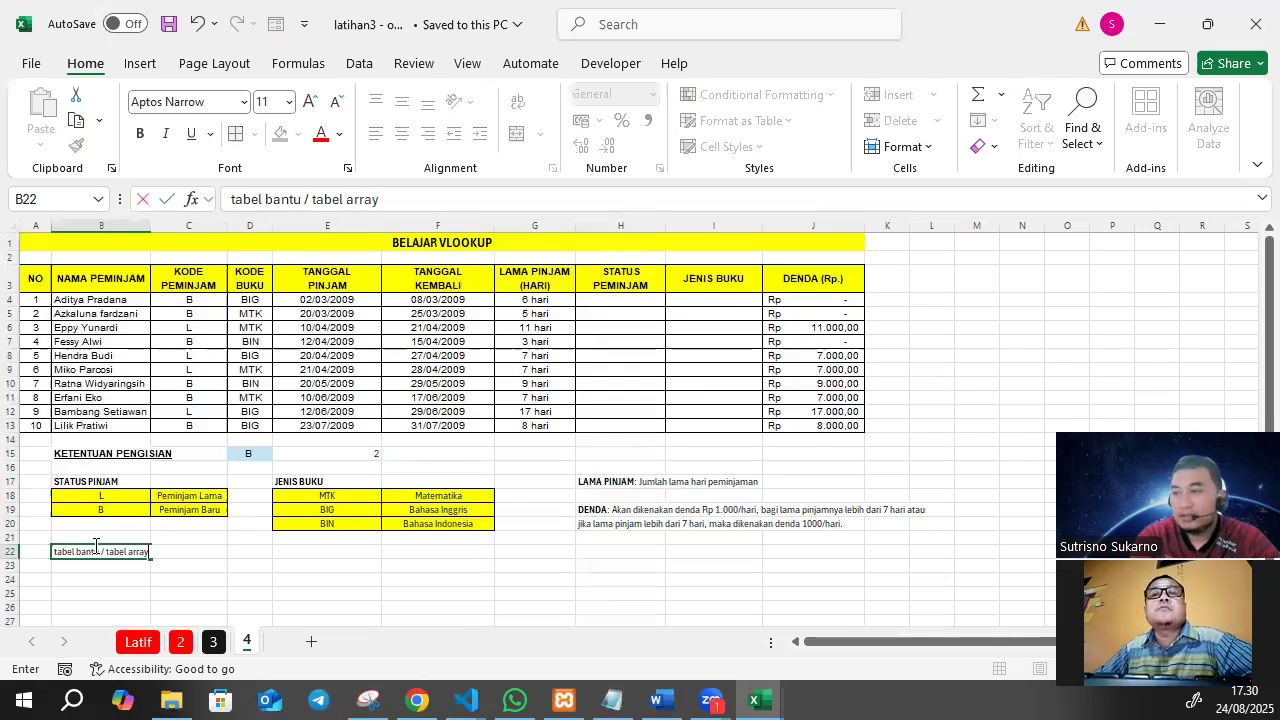
{"action": "key", "text": "Return"}
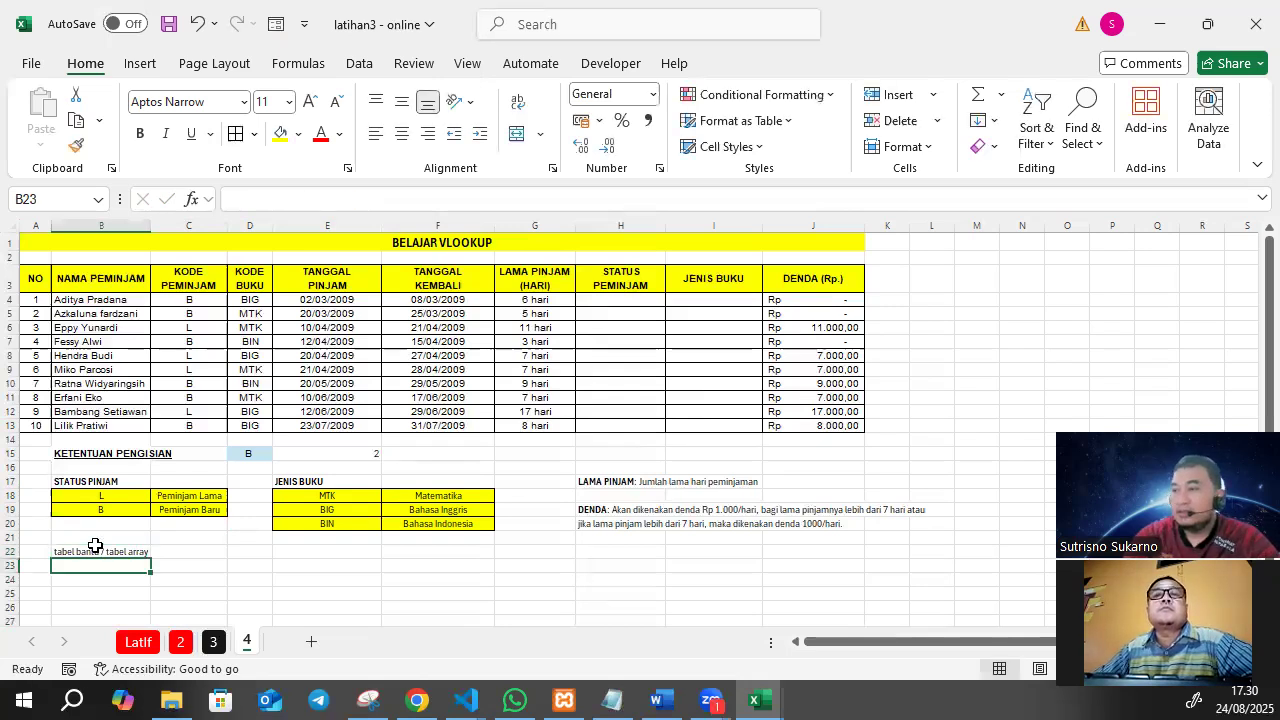
Define the name status for the STATUS PINJAM lookup range B18:C19.
{"action": "left_click_drag", "start_coordinate": [111, 497], "coordinate": [185, 511]}
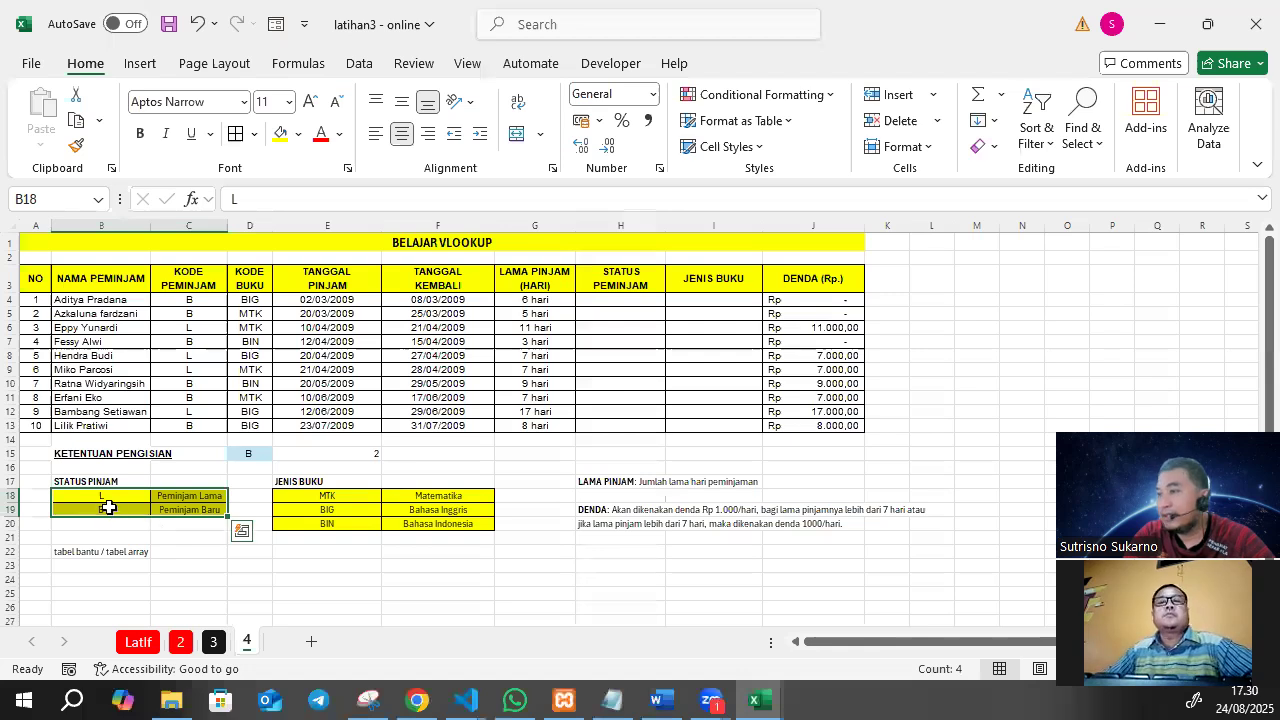
{"action": "left_click_drag", "start_coordinate": [106, 491], "coordinate": [184, 505]}
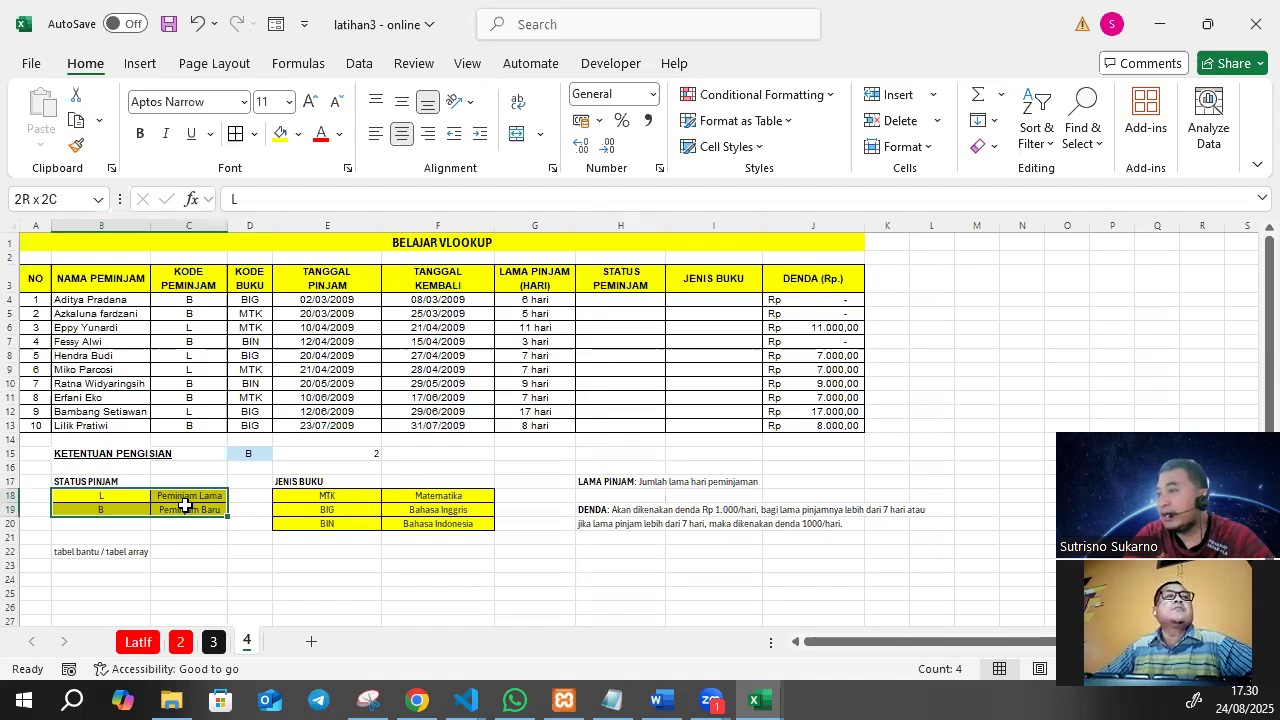
{"action": "left_click_drag", "start_coordinate": [184, 505], "coordinate": [184, 505]}
{"action": "left_click", "coordinate": [50, 195]}
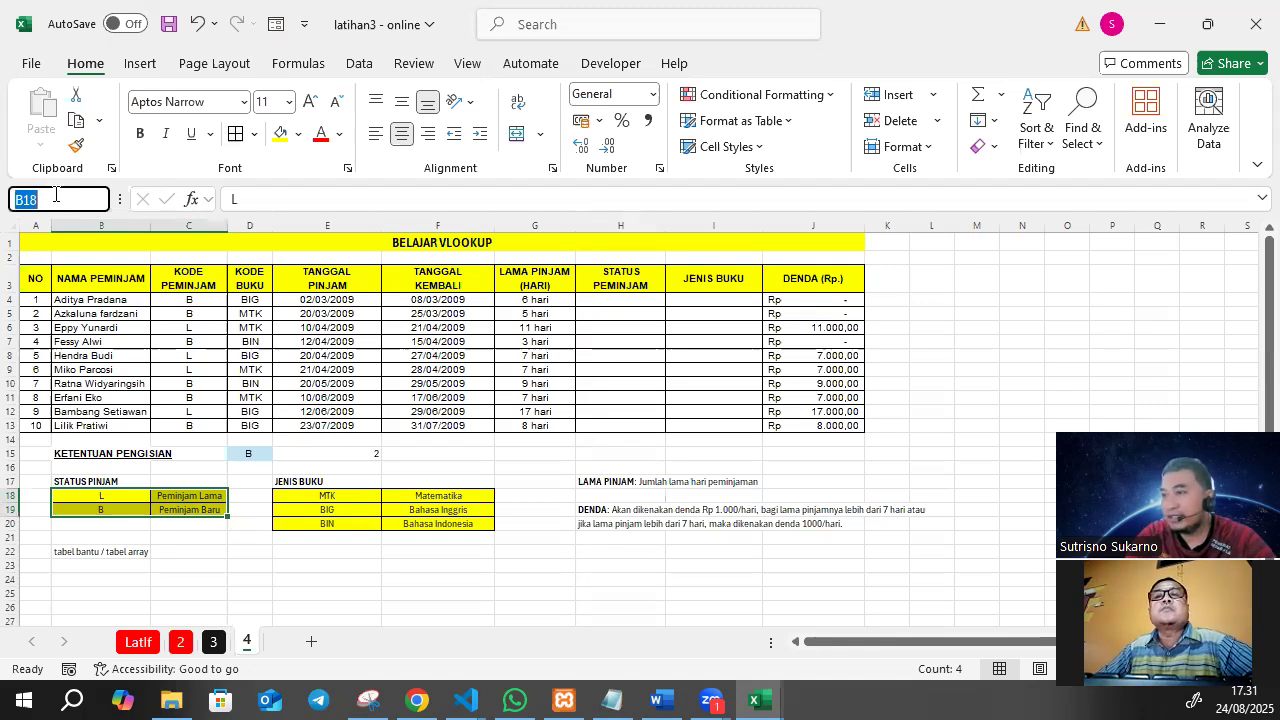
{"action": "type", "text": "status"}
{"action": "key", "text": "Return"}
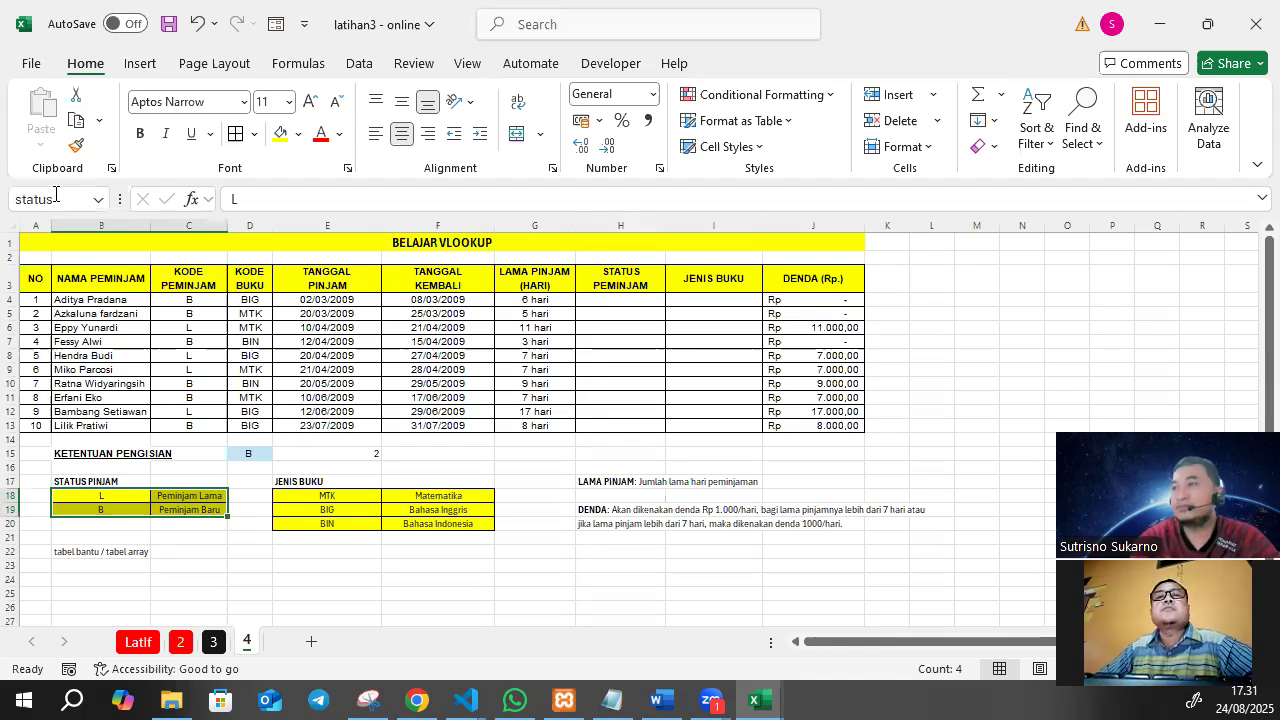
Define the name buku for the range E18:F19 in the JENIS BUKU table.
{"action": "left_click", "coordinate": [456, 467]}
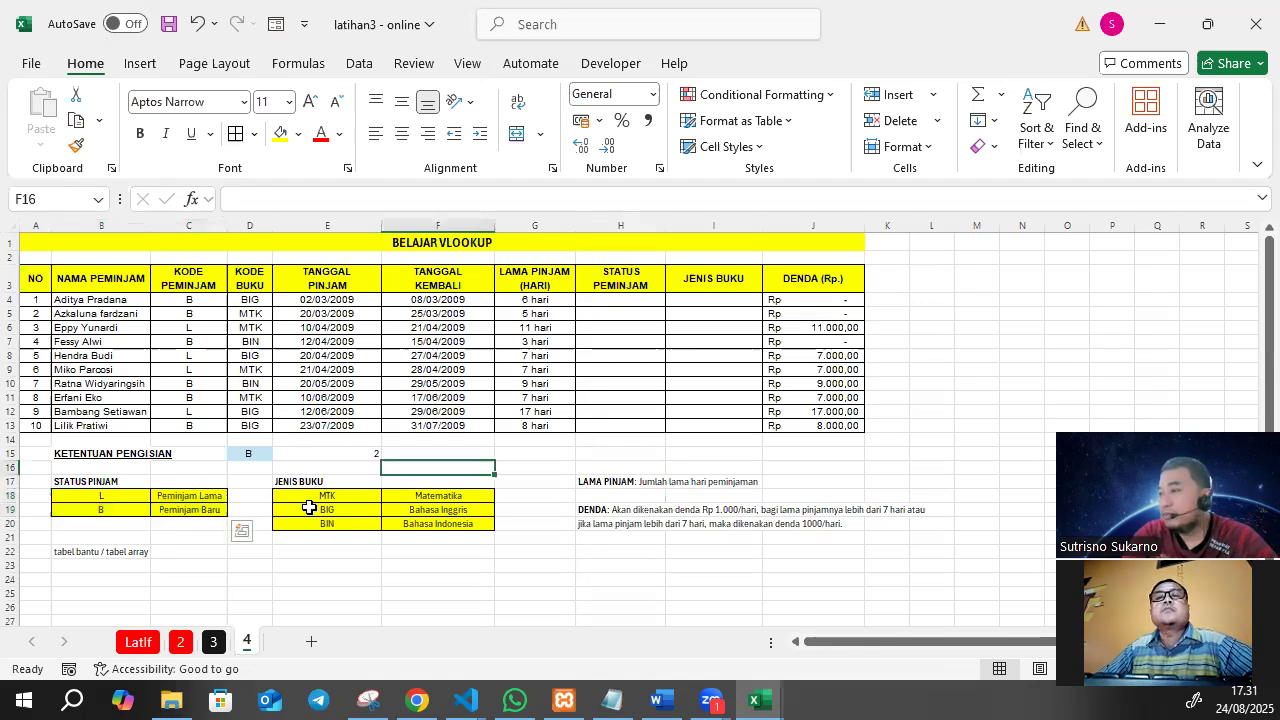
{"action": "left_click_drag", "start_coordinate": [283, 499], "coordinate": [449, 515]}
{"action": "left_click", "coordinate": [52, 198]}
{"action": "type", "text": "buku"}
{"action": "key", "text": "Return"}
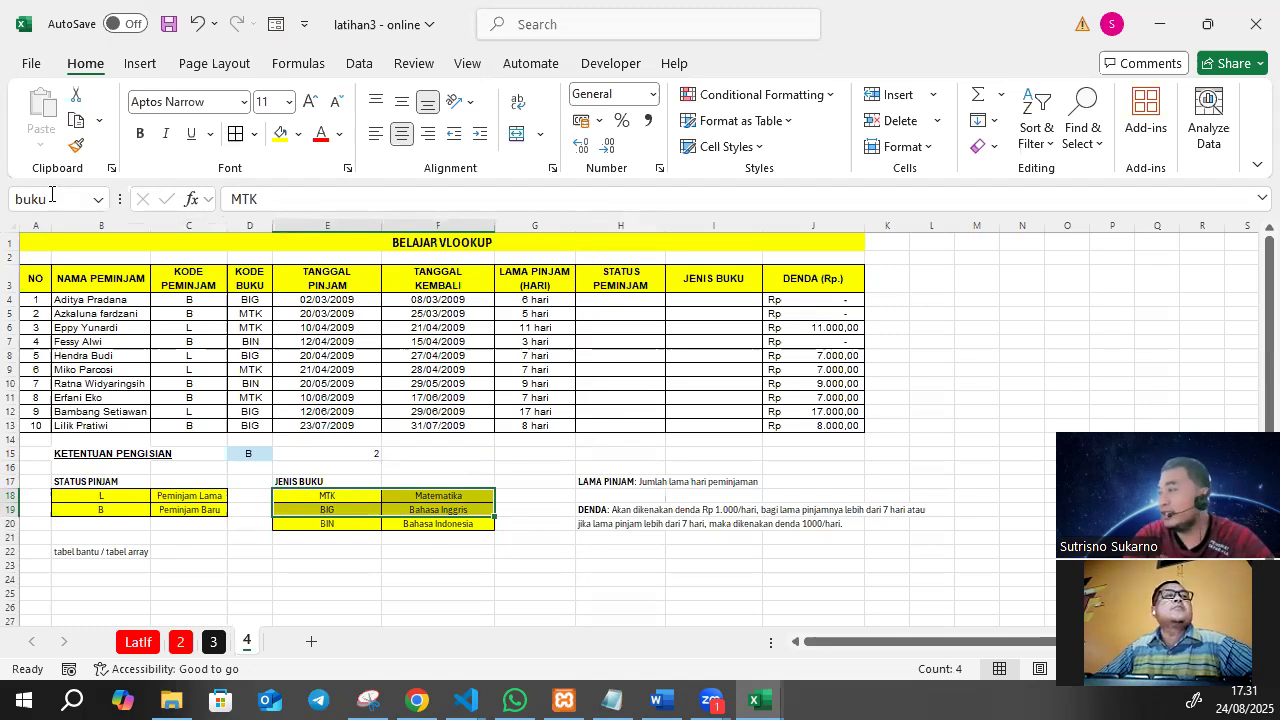
Try to assign the existing name buku to the full JENIS BUKU table range E18:F20.
{"action": "left_click", "coordinate": [436, 541]}
{"action": "left_click_drag", "start_coordinate": [323, 496], "coordinate": [459, 521]}
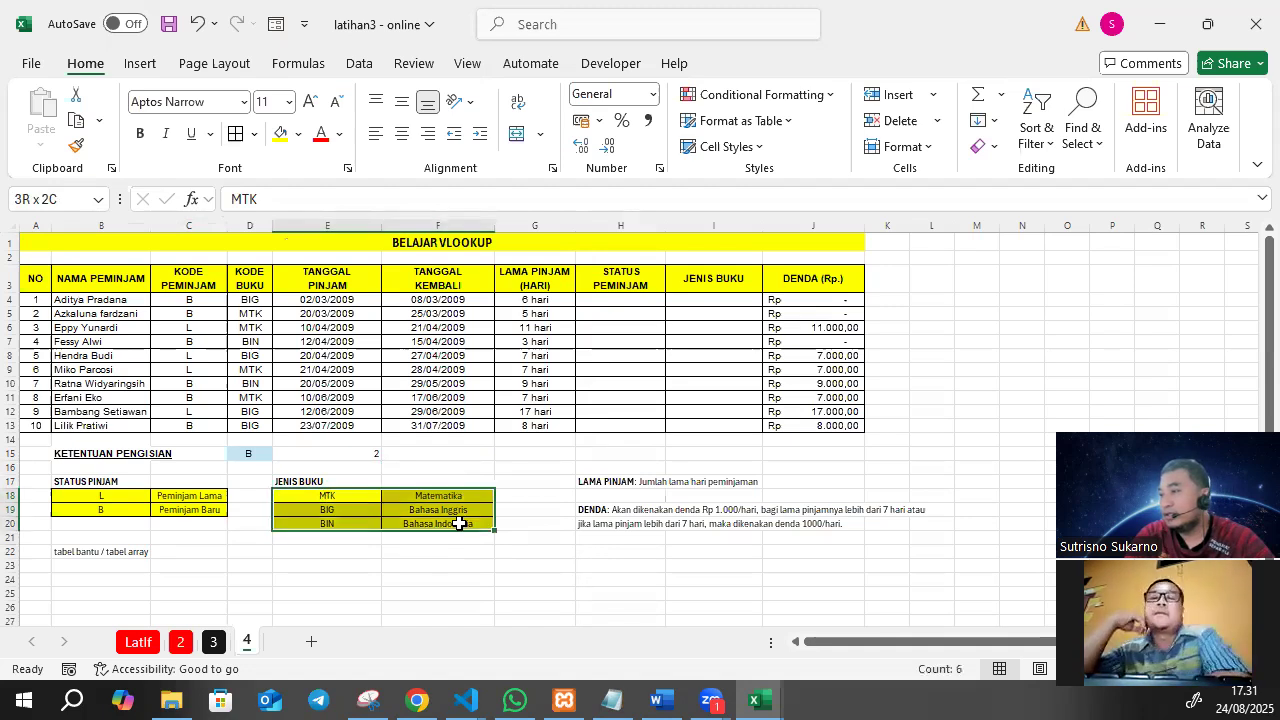
{"action": "left_click", "coordinate": [60, 198]}
{"action": "type", "text": "buku"}
{"action": "key", "text": "Return"}
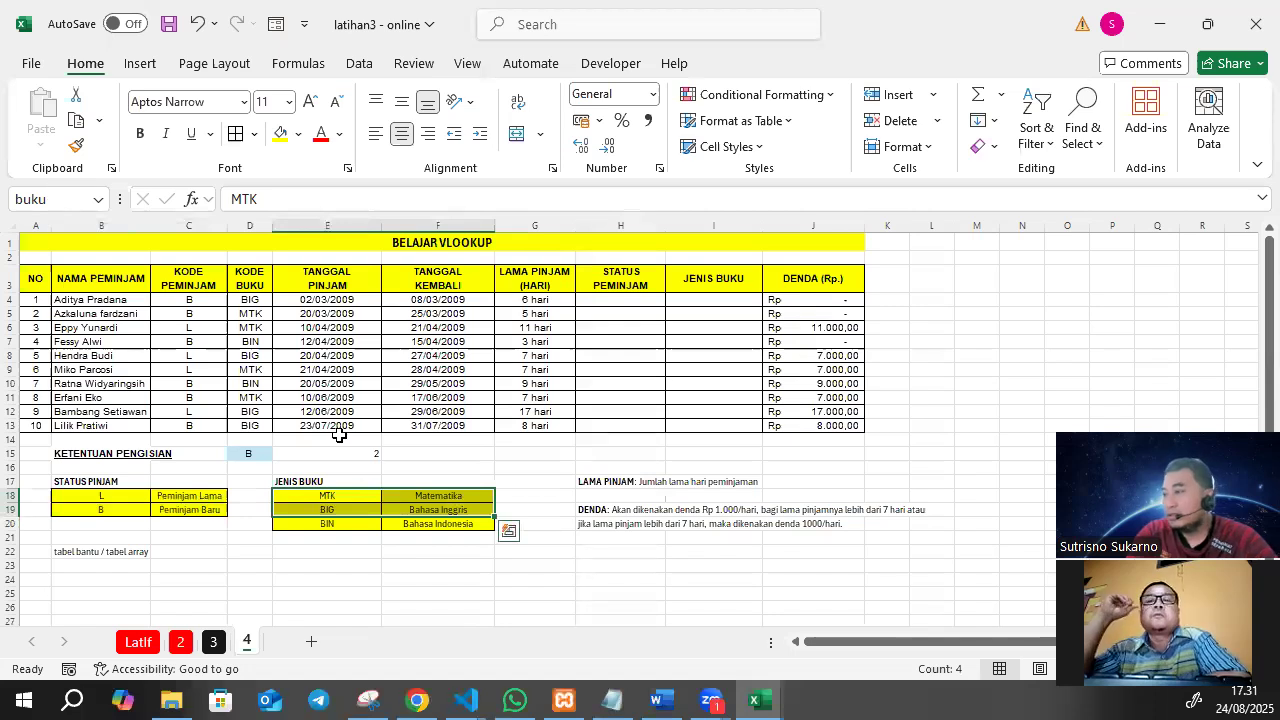
Define the name bukuku for the complete JENIS BUKU lookup range E18:F20.
{"action": "left_click_drag", "start_coordinate": [285, 497], "coordinate": [425, 521]}
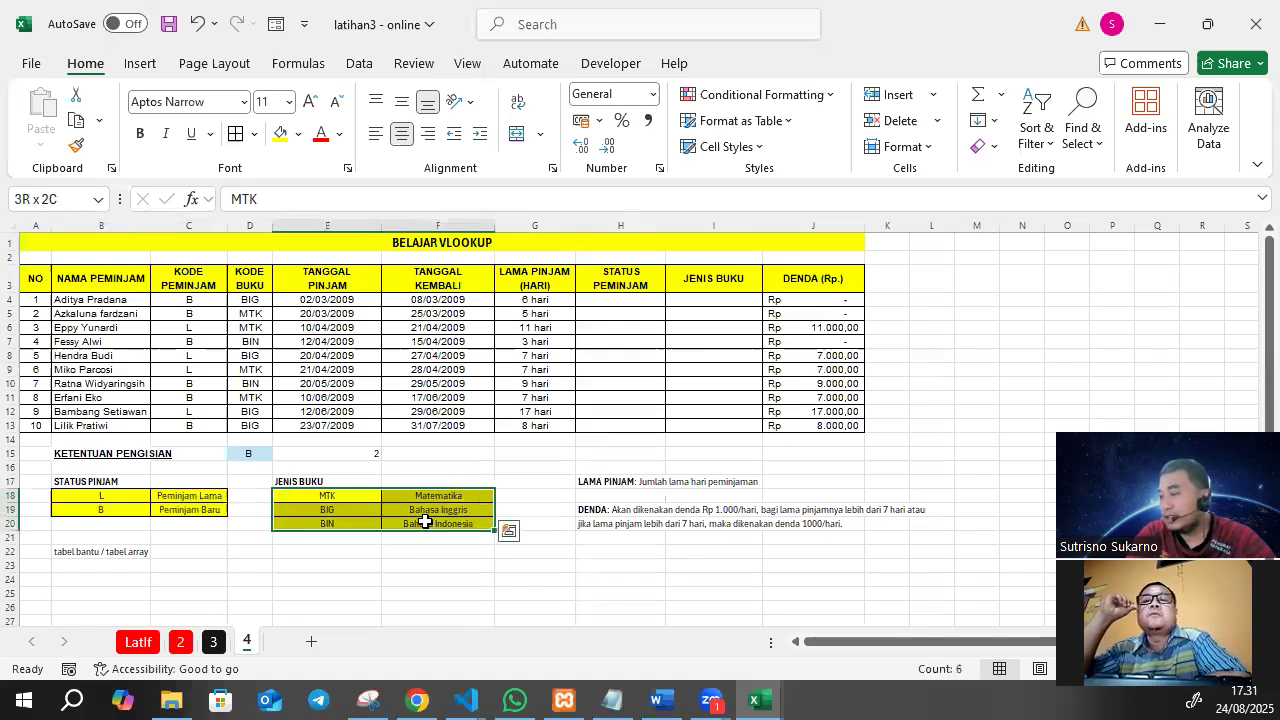
{"action": "left_click_drag", "start_coordinate": [308, 493], "coordinate": [420, 521]}
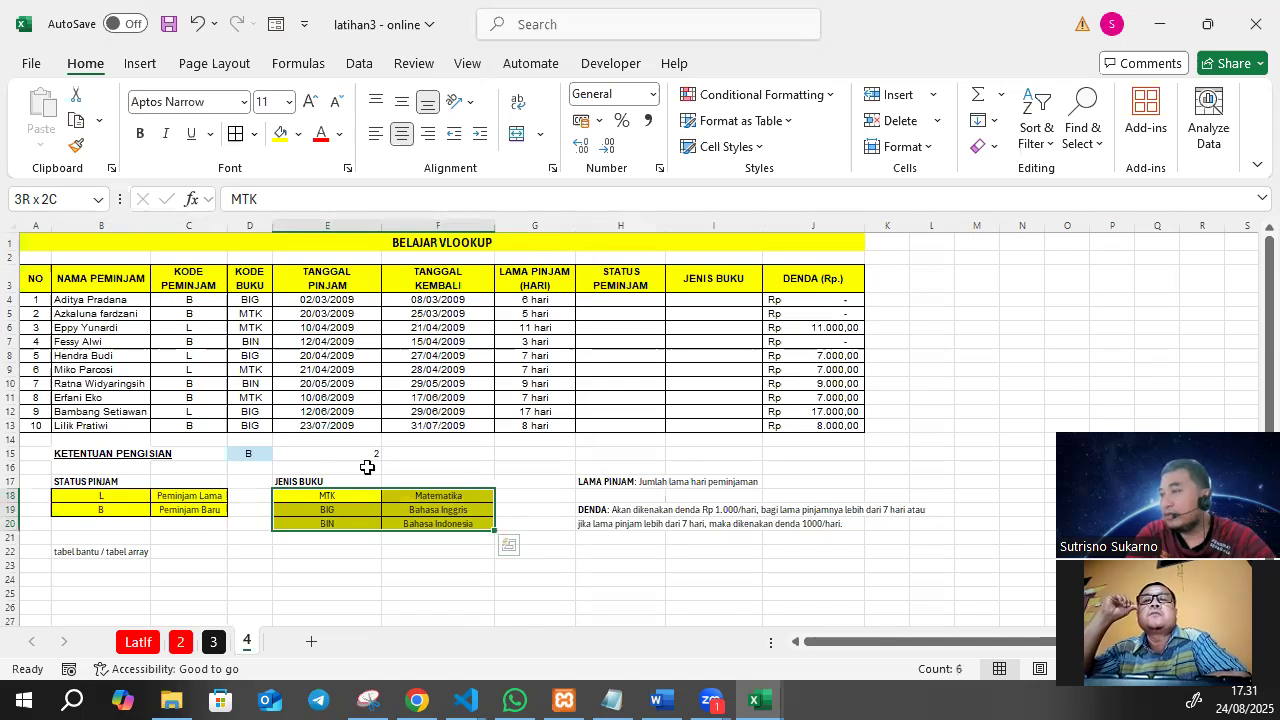
{"action": "left_click", "coordinate": [55, 203]}
{"action": "type", "text": "bukuk"}
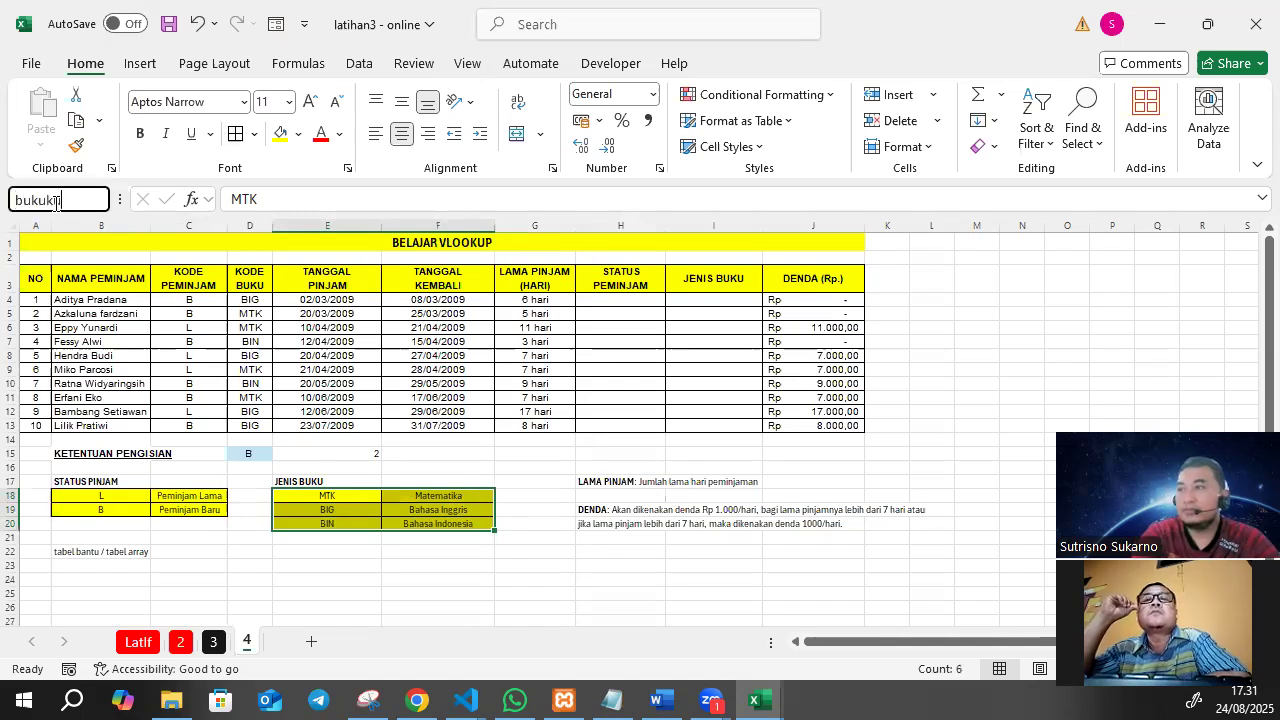
{"action": "key", "text": "Return"}
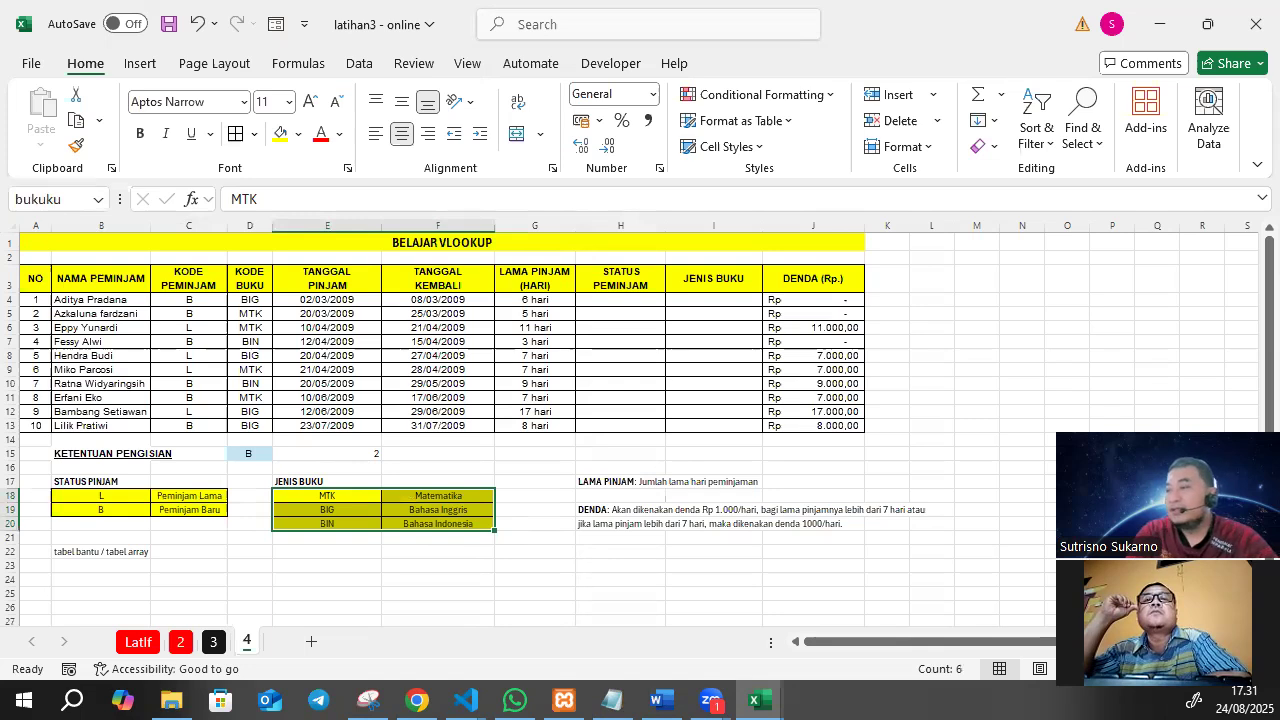
{"action": "left_click", "coordinate": [327, 521]}
{"action": "left_click_drag", "start_coordinate": [327, 495], "coordinate": [415, 521]}
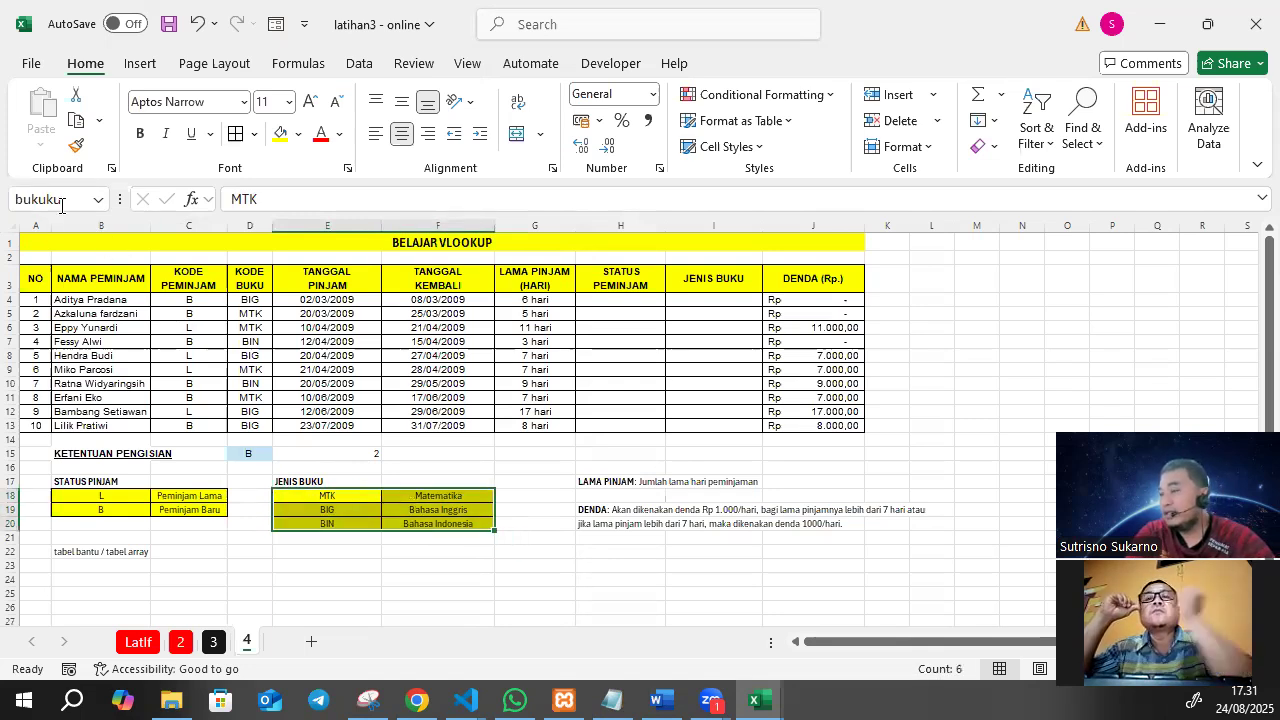
Start a VLOOKUP formula in H4 under STATUS PEMINJAM with borrower code C4 as the lookup value.
{"action": "left_click_drag", "start_coordinate": [100, 495], "coordinate": [178, 508]}
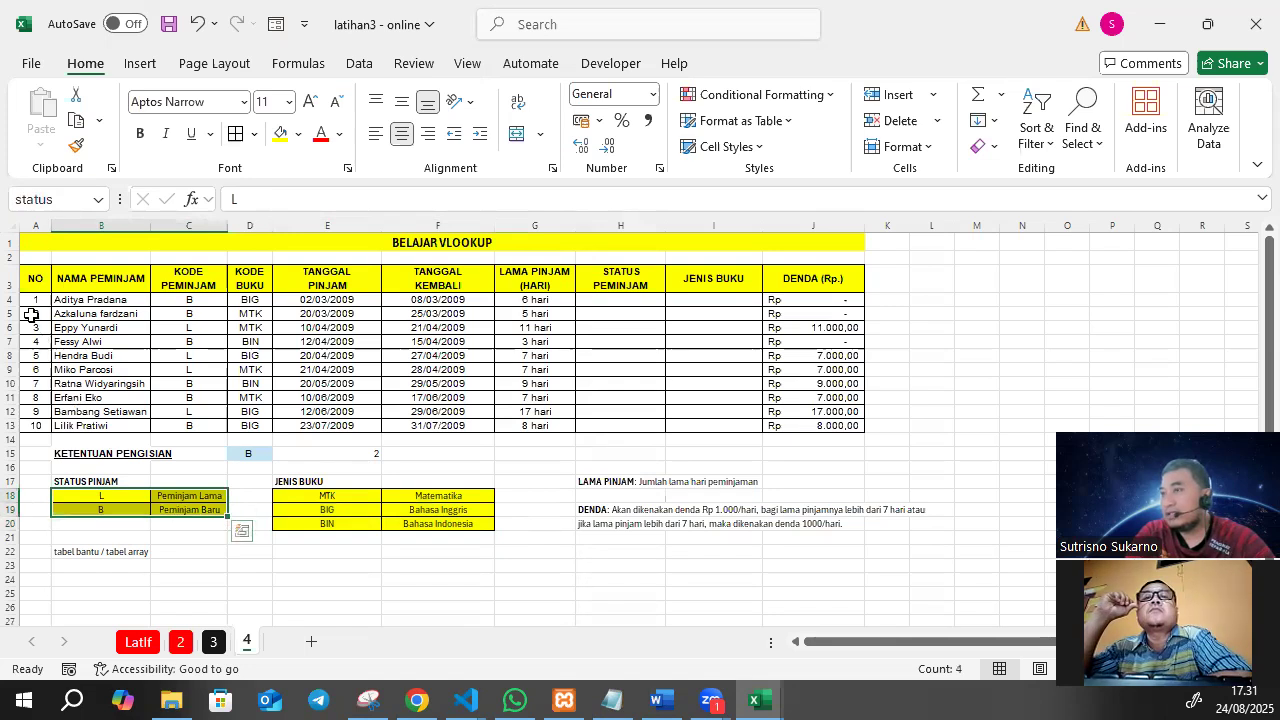
{"action": "left_click", "coordinate": [620, 298]}
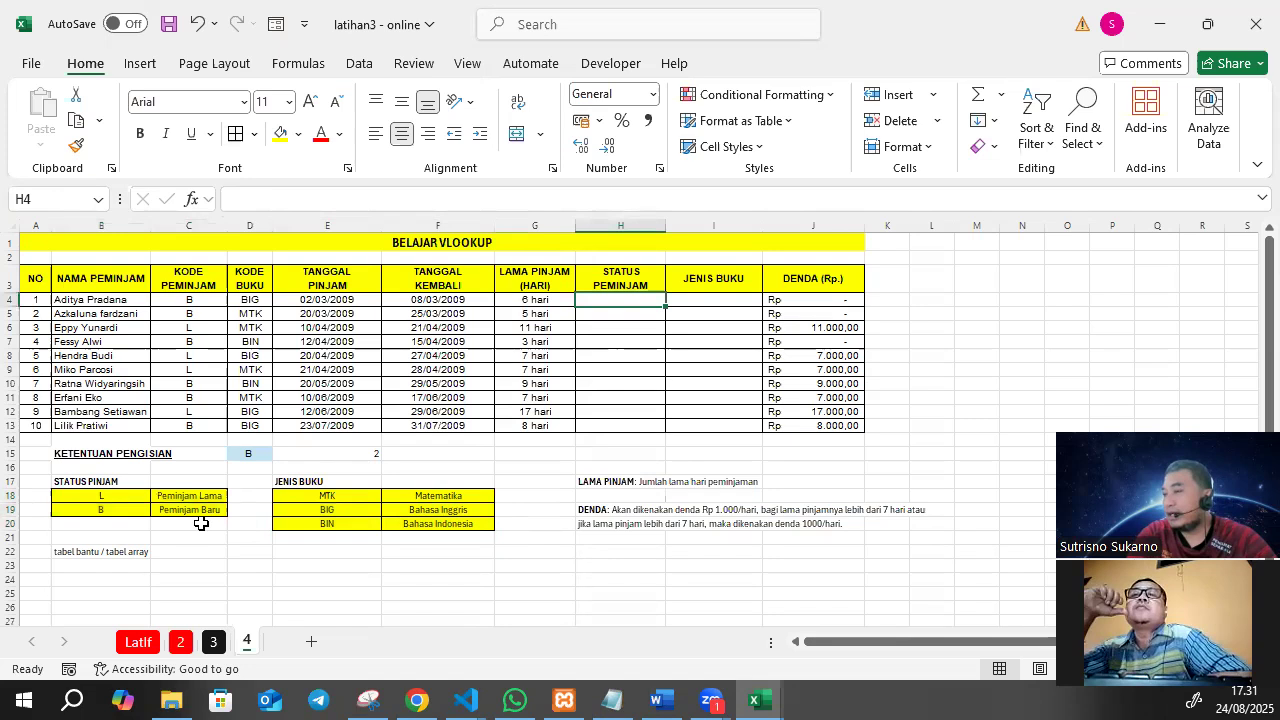
{"action": "left_click_drag", "start_coordinate": [89, 499], "coordinate": [88, 512]}
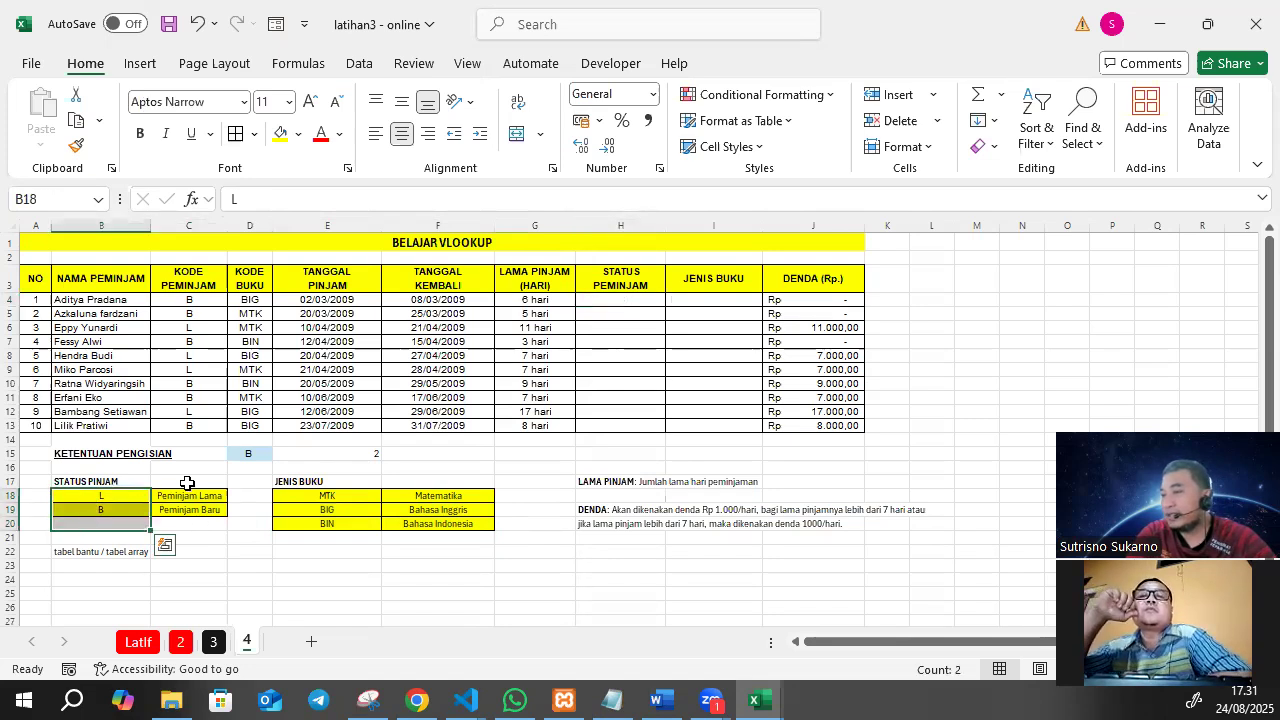
{"action": "left_click_drag", "start_coordinate": [183, 497], "coordinate": [188, 510]}
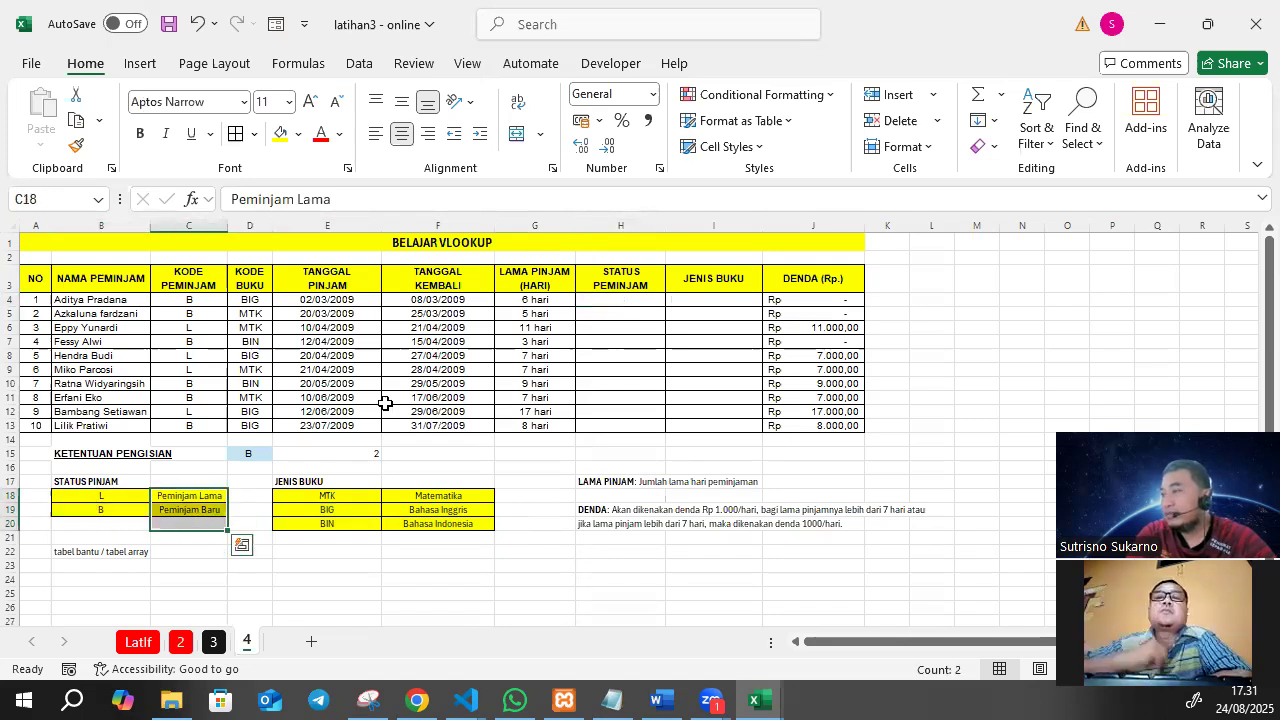
{"action": "left_click", "coordinate": [605, 295]}
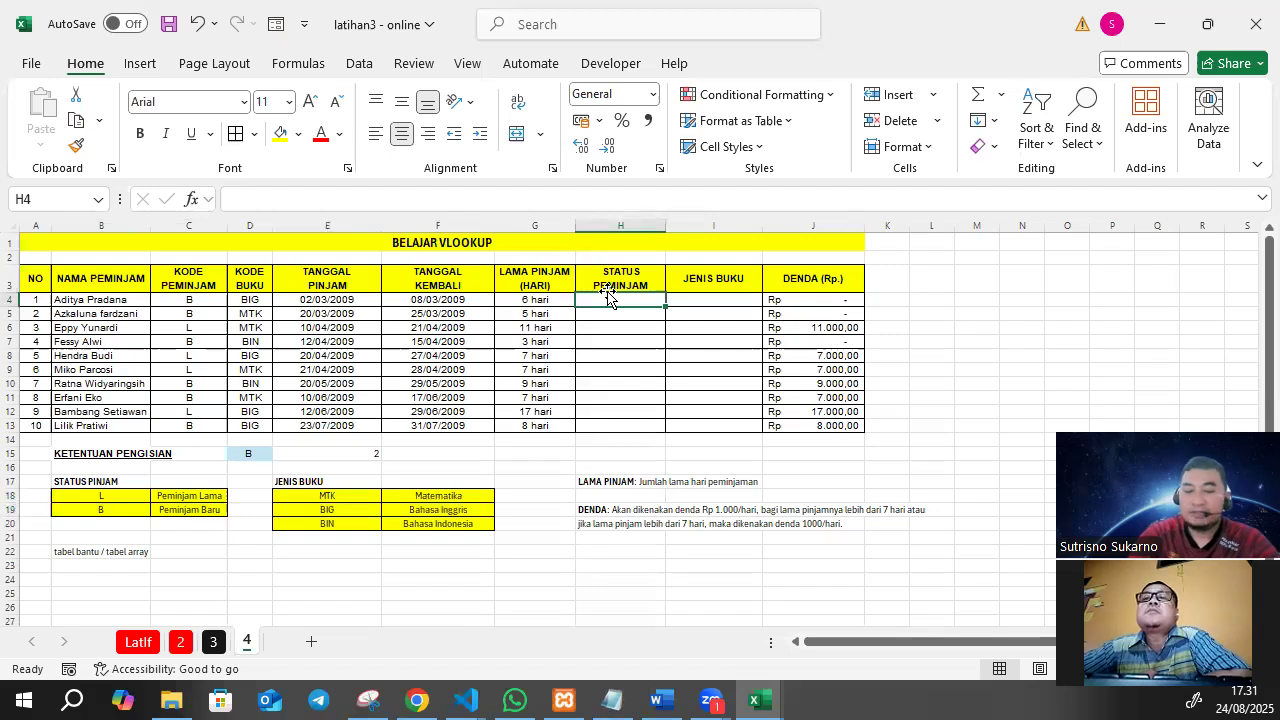
{"action": "type", "text": "="}
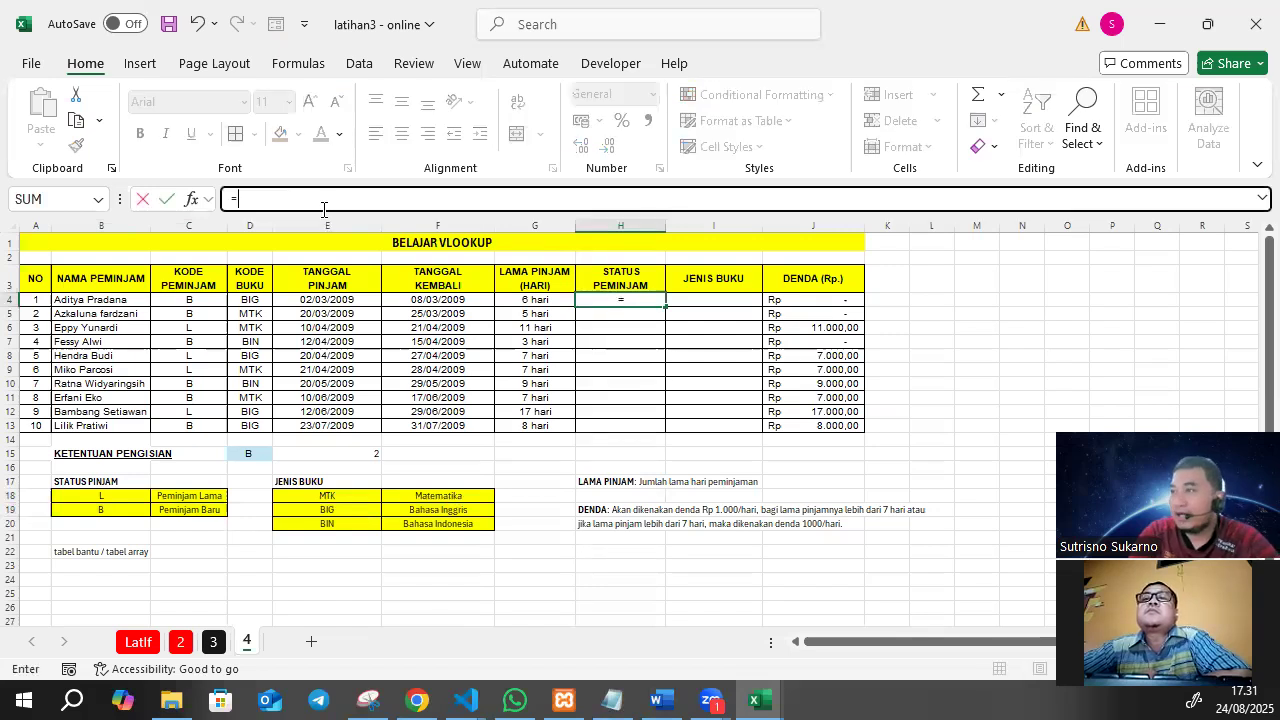
{"action": "type", "text": "vlookup"}
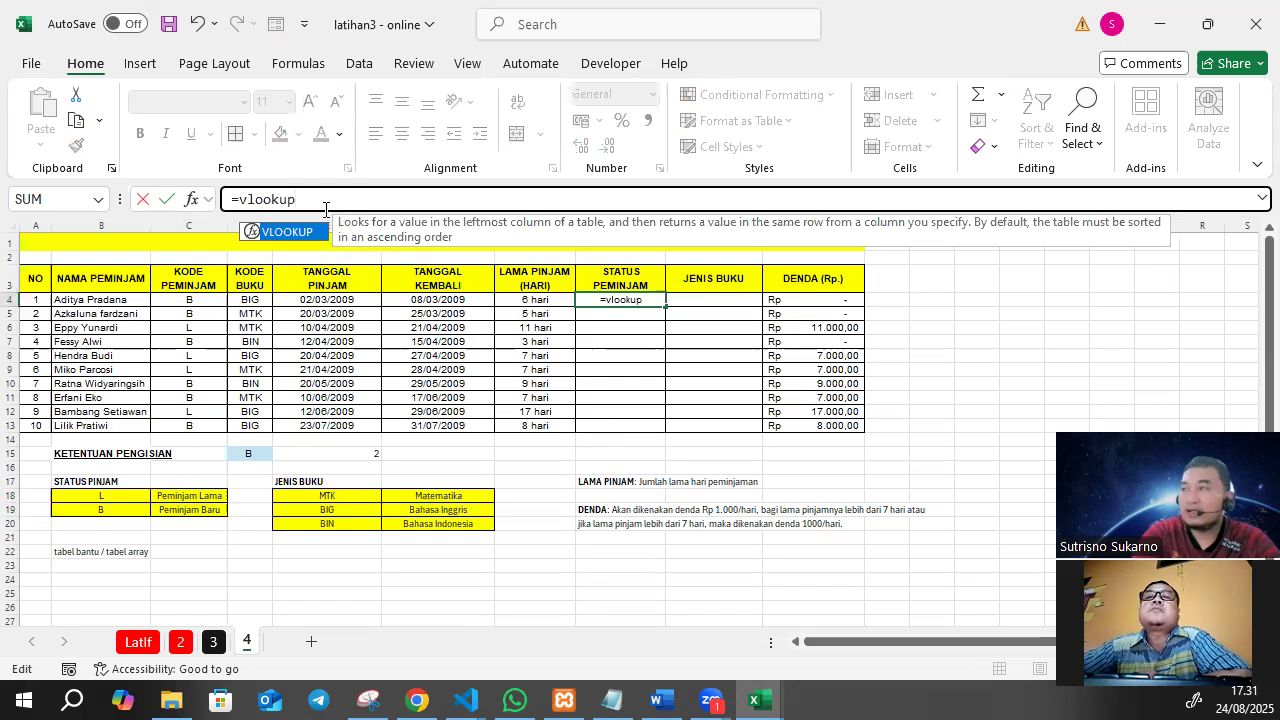
{"action": "type", "text": "("}
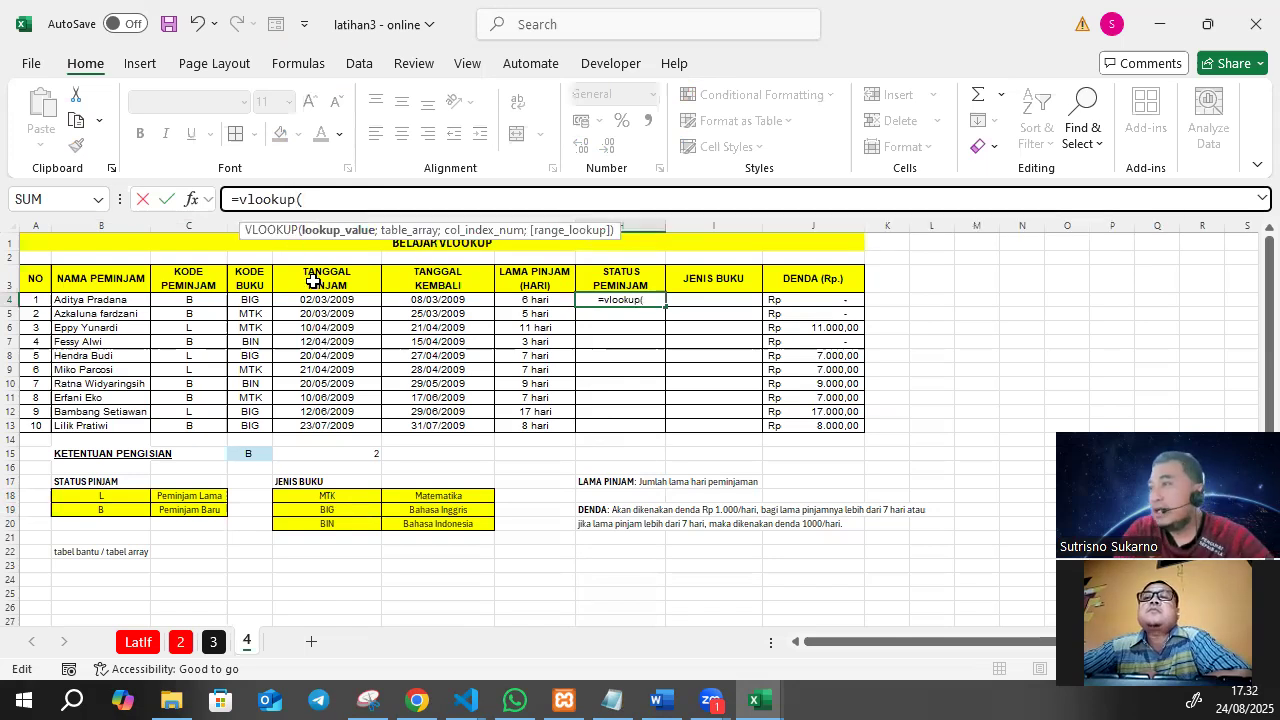
{"action": "left_click", "coordinate": [205, 301]}
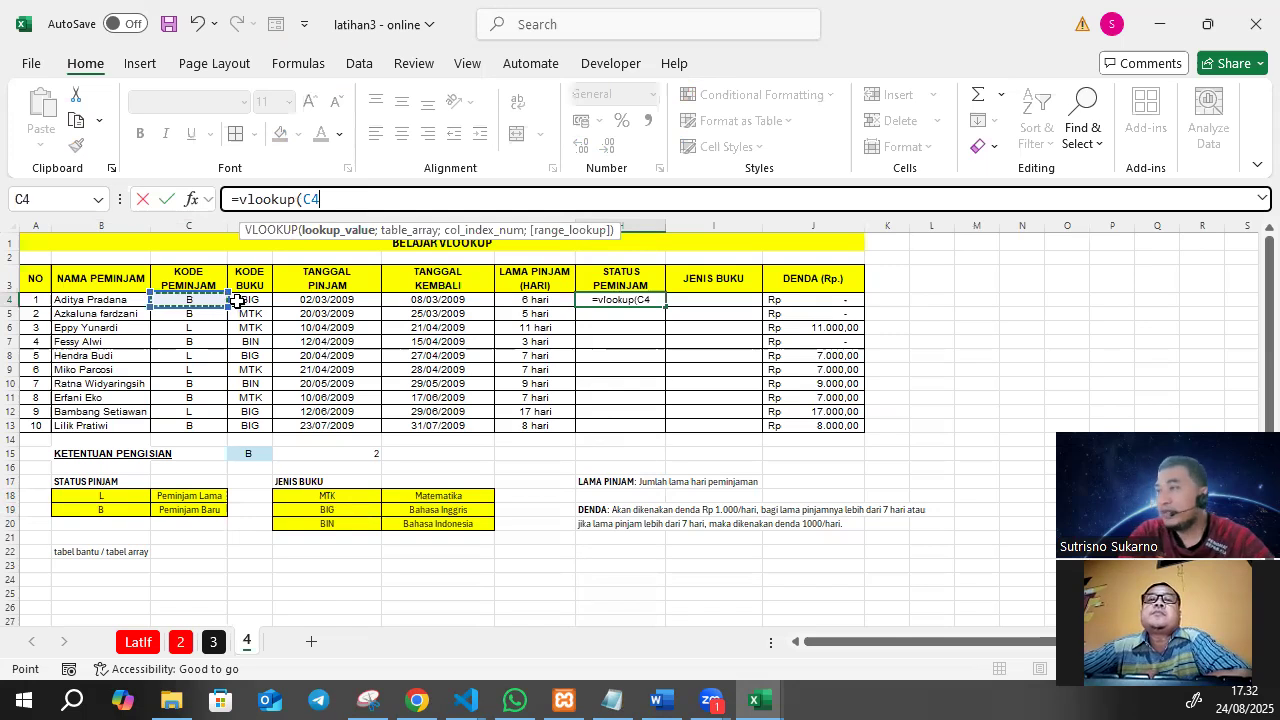
{"action": "type", "text": ";"}
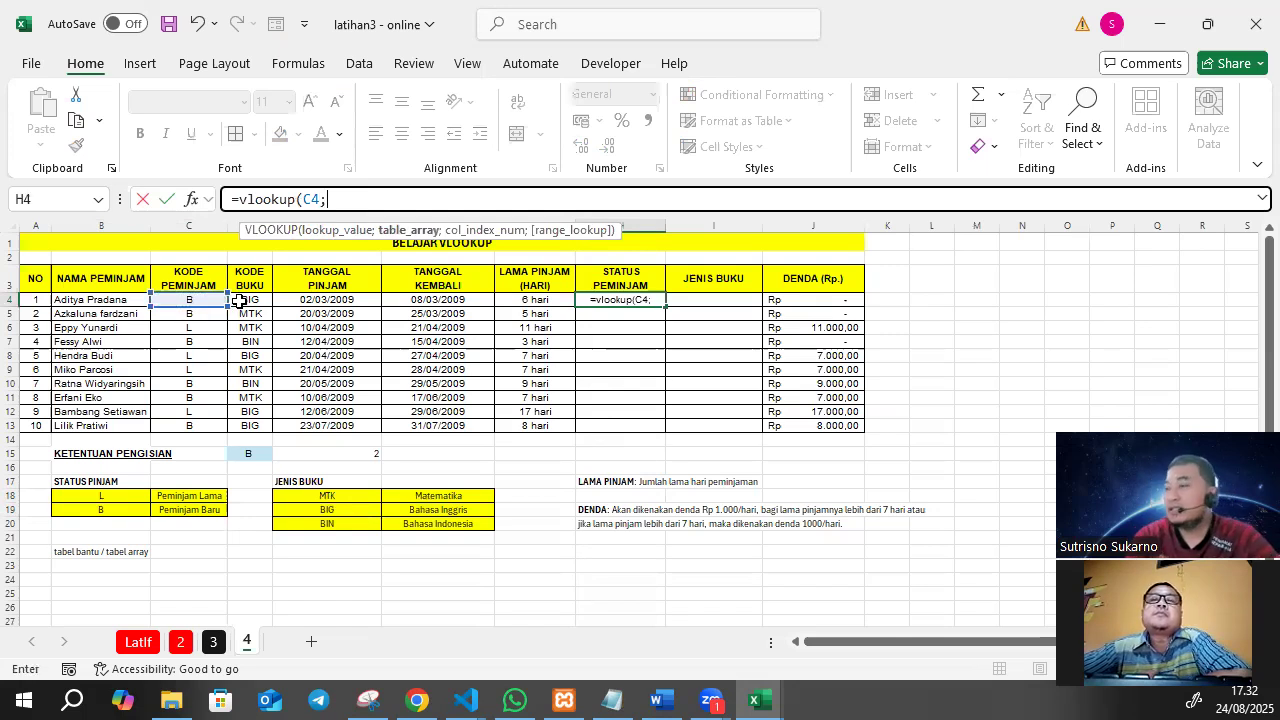
Complete the H4 VLOOKUP with the named table status, column index 2 and range lookup 0.
{"action": "left_click_drag", "start_coordinate": [100, 496], "coordinate": [168, 508]}
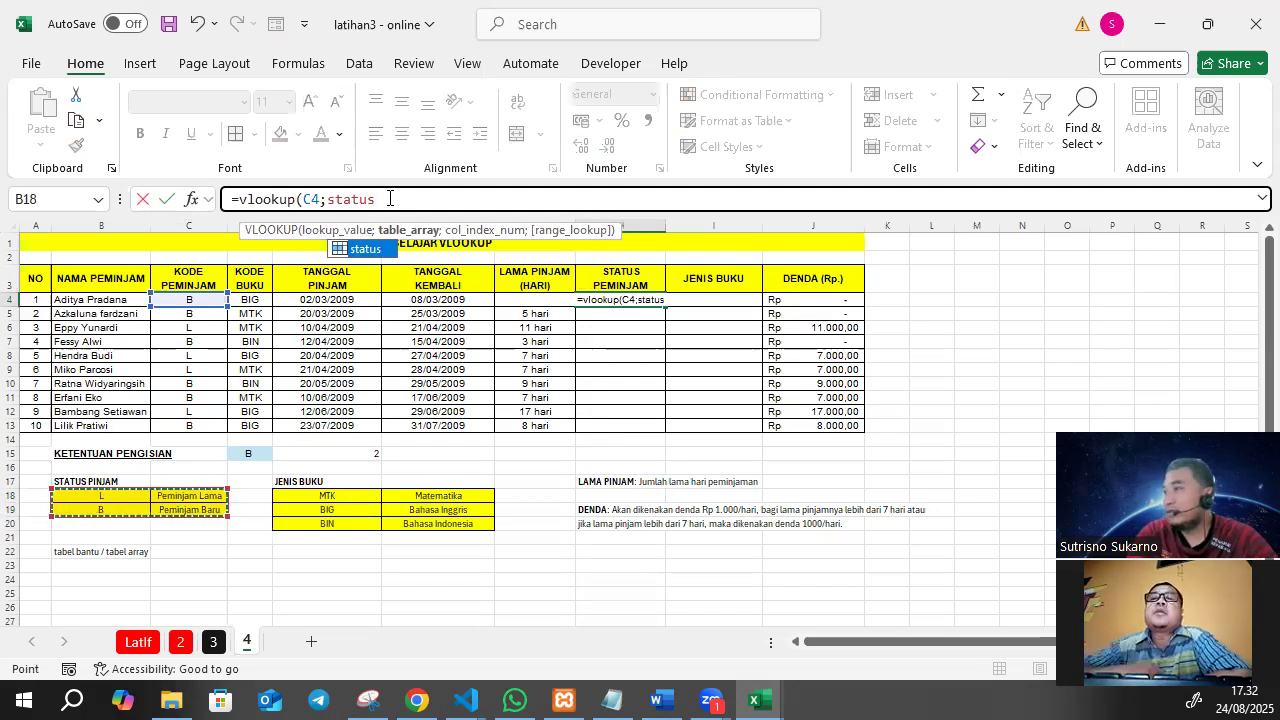
{"action": "left_click", "coordinate": [390, 198]}
{"action": "type", "text": ";"}
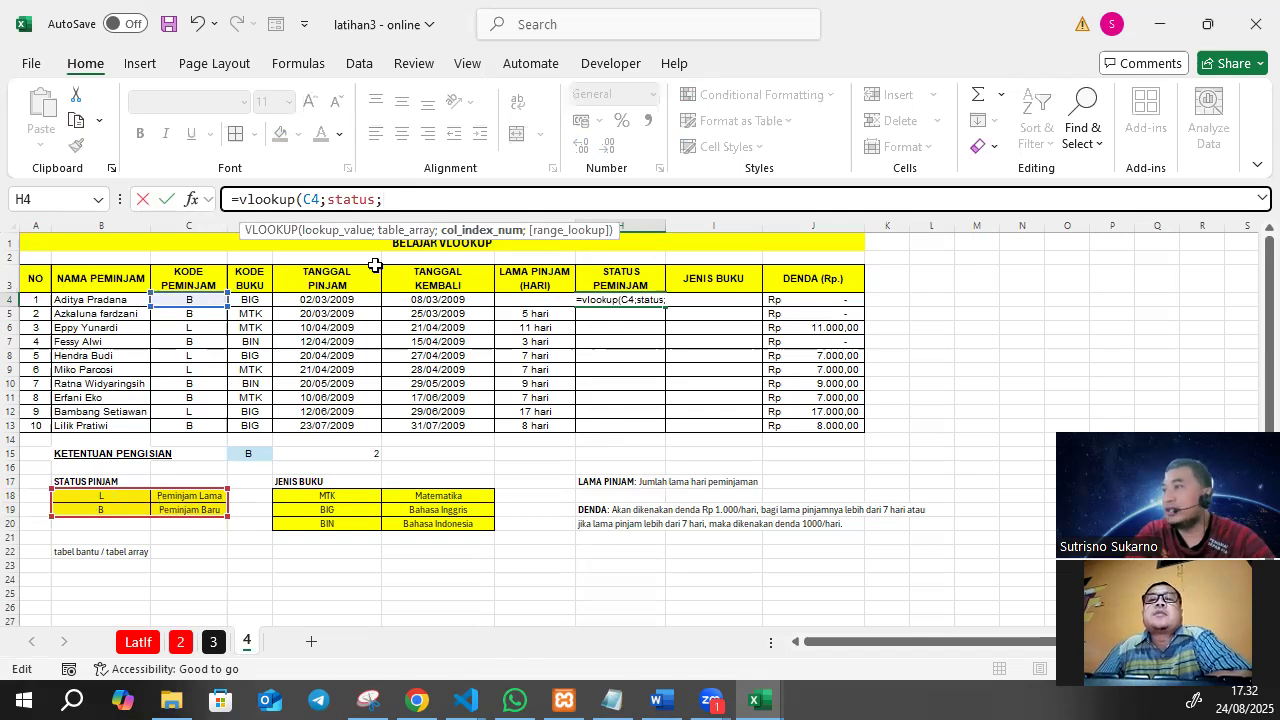
{"action": "type", "text": "2"}
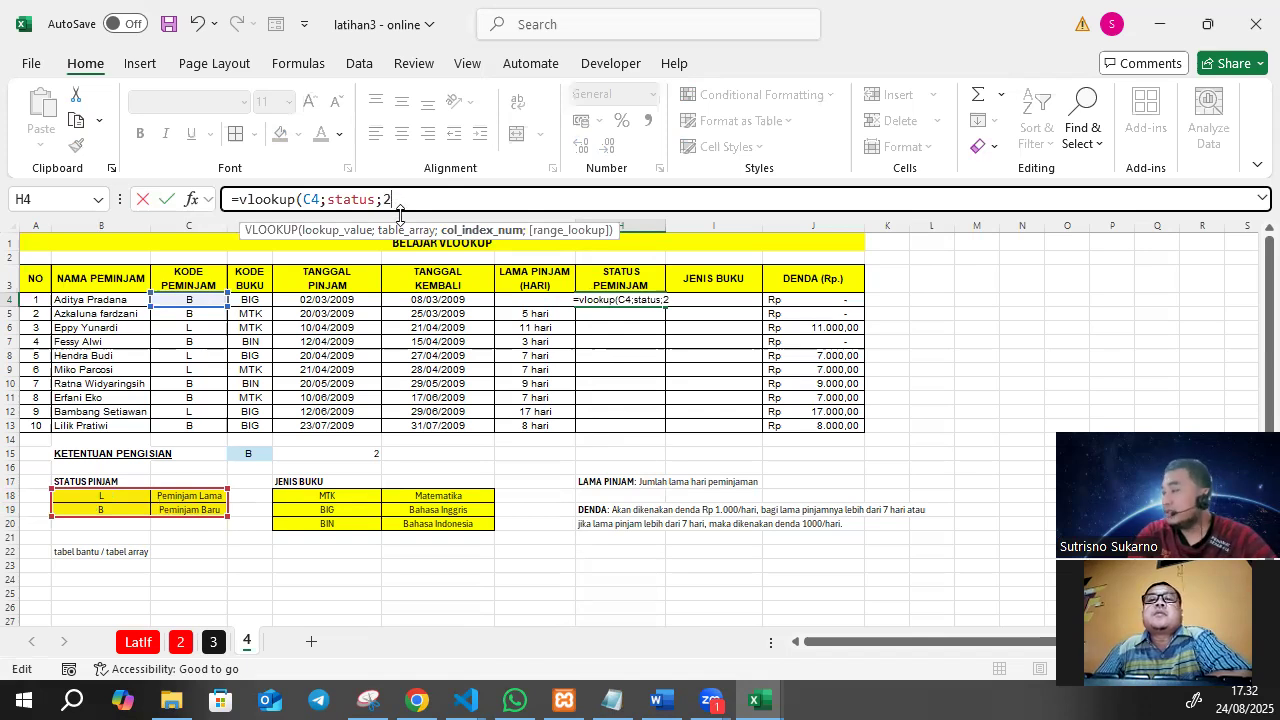
{"action": "type", "text": ";"}
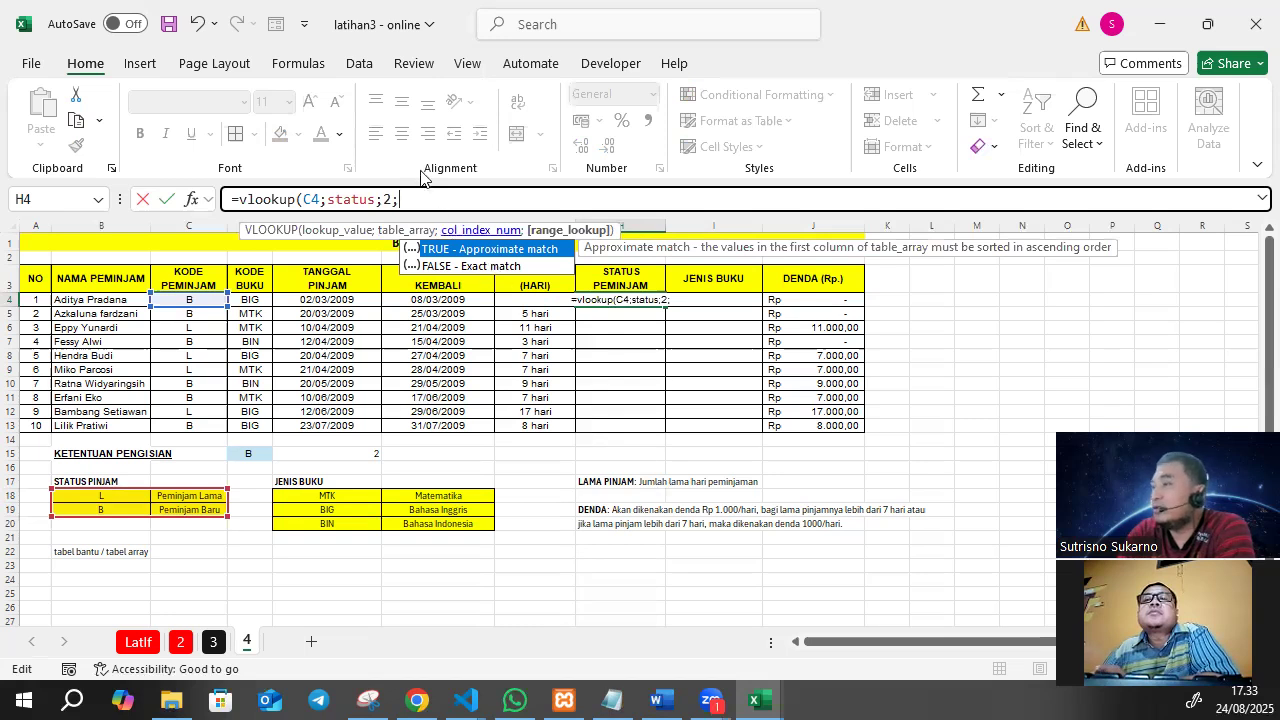
{"action": "left_click", "coordinate": [399, 199]}
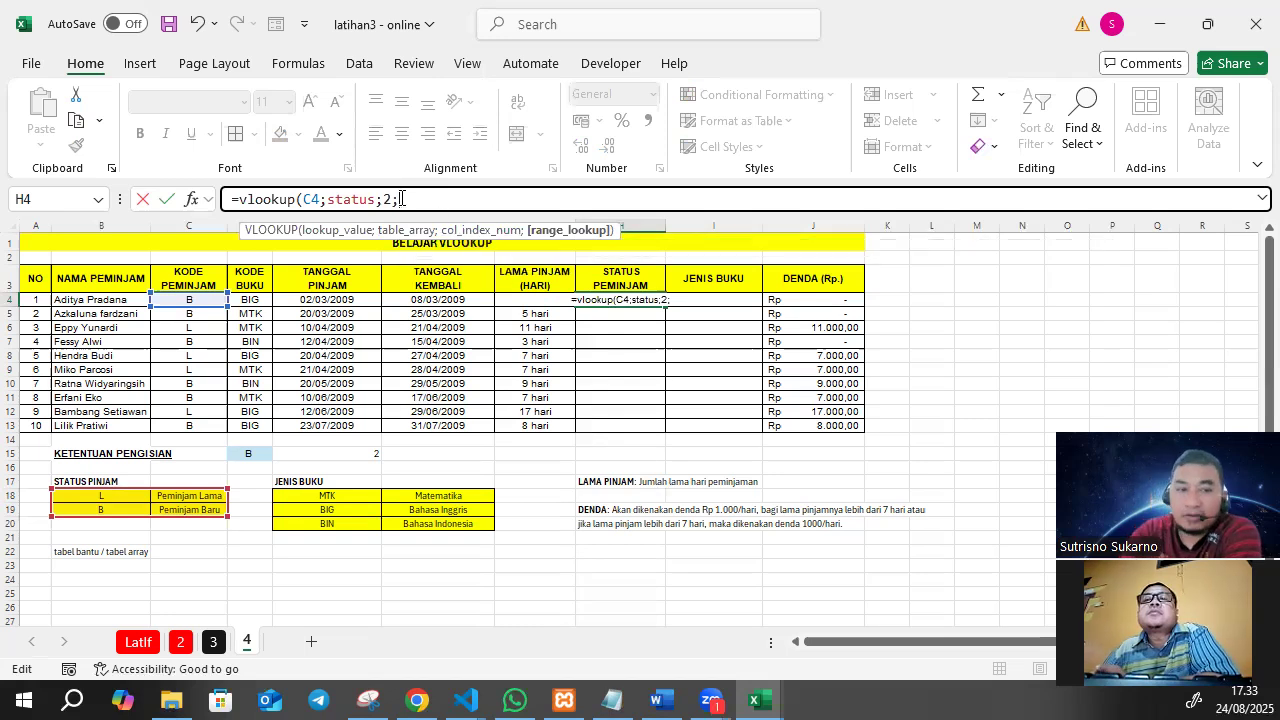
{"action": "type", "text": "0"}
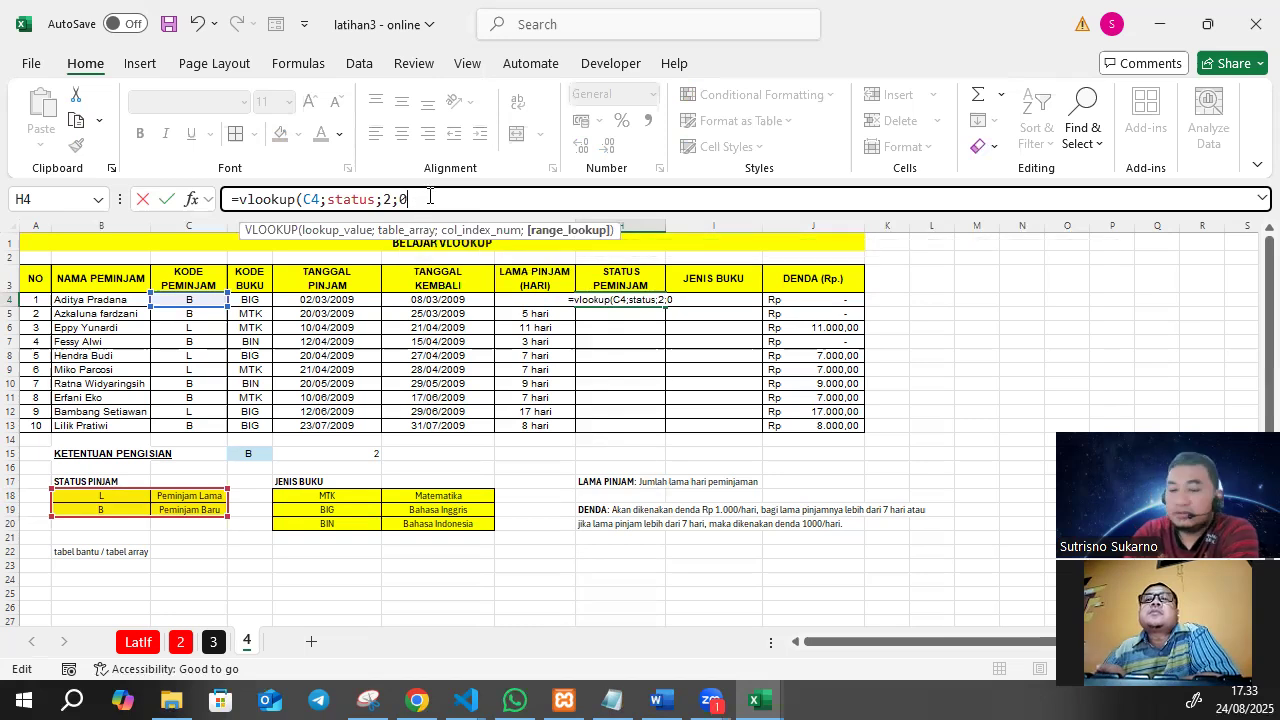
{"action": "type", "text": ")"}
{"action": "key", "text": "Return"}
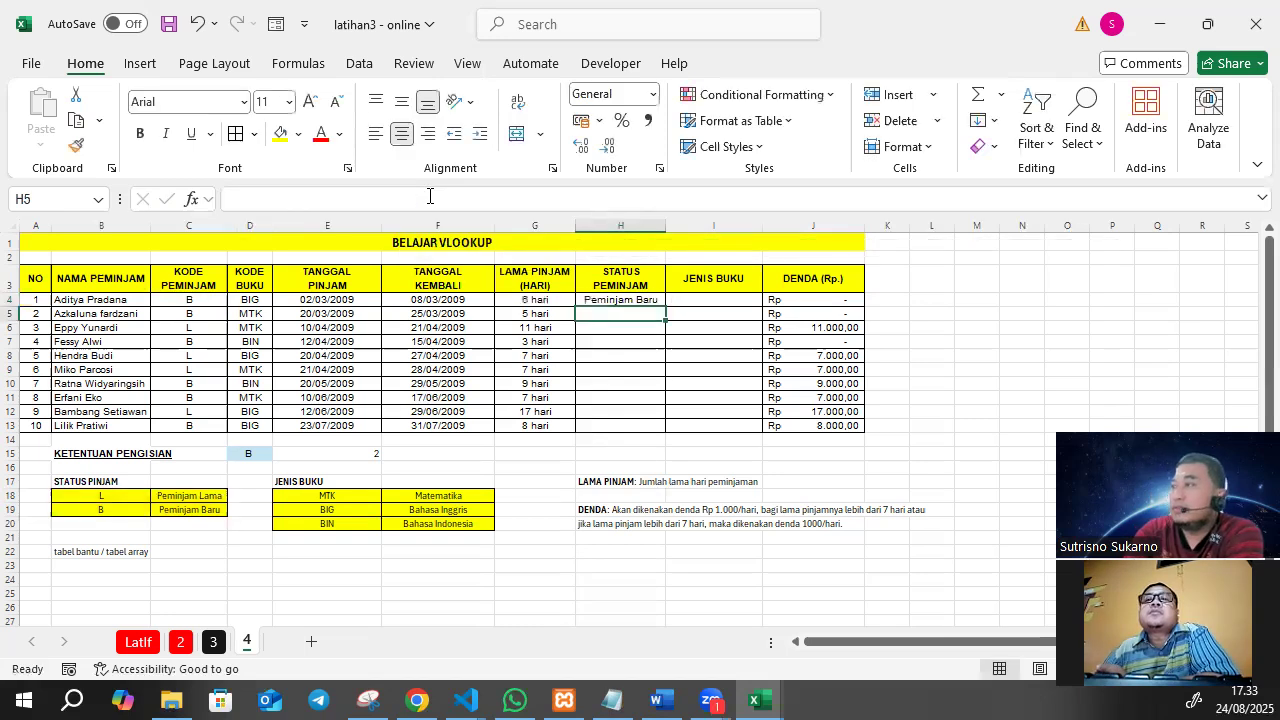
Fill the STATUS PEMINJAM formula from H4 down through H13.
{"action": "left_click", "coordinate": [624, 299]}
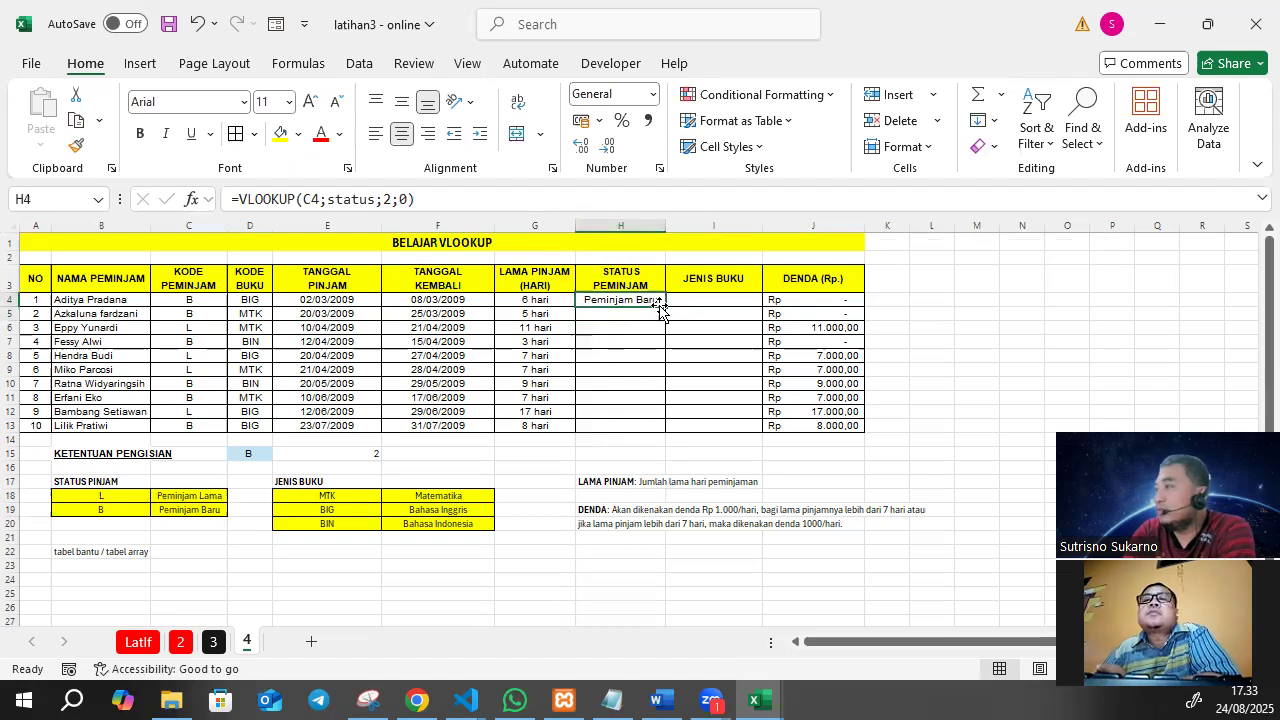
{"action": "left_click_drag", "start_coordinate": [664, 307], "coordinate": [661, 430]}
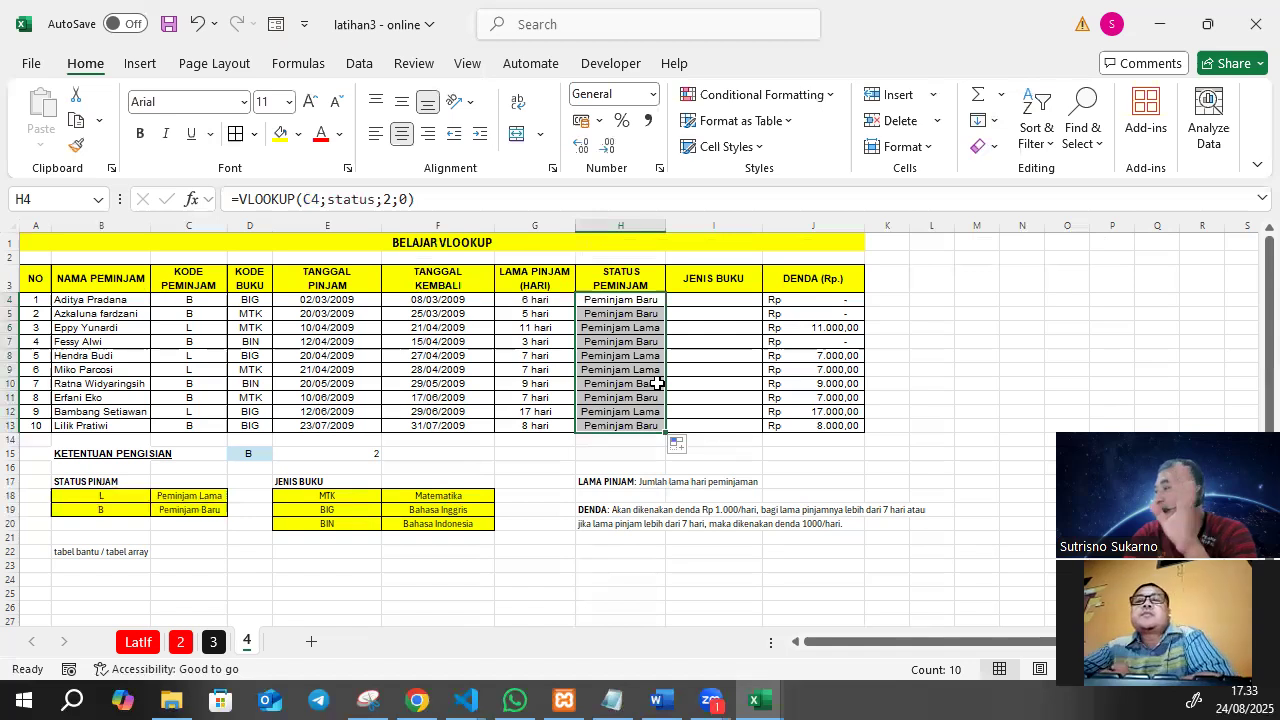
{"action": "left_click", "coordinate": [700, 330]}
Start a VLOOKUP formula in I4 under JENIS BUKU with book code D4 as the lookup value.
{"action": "left_click", "coordinate": [705, 296]}
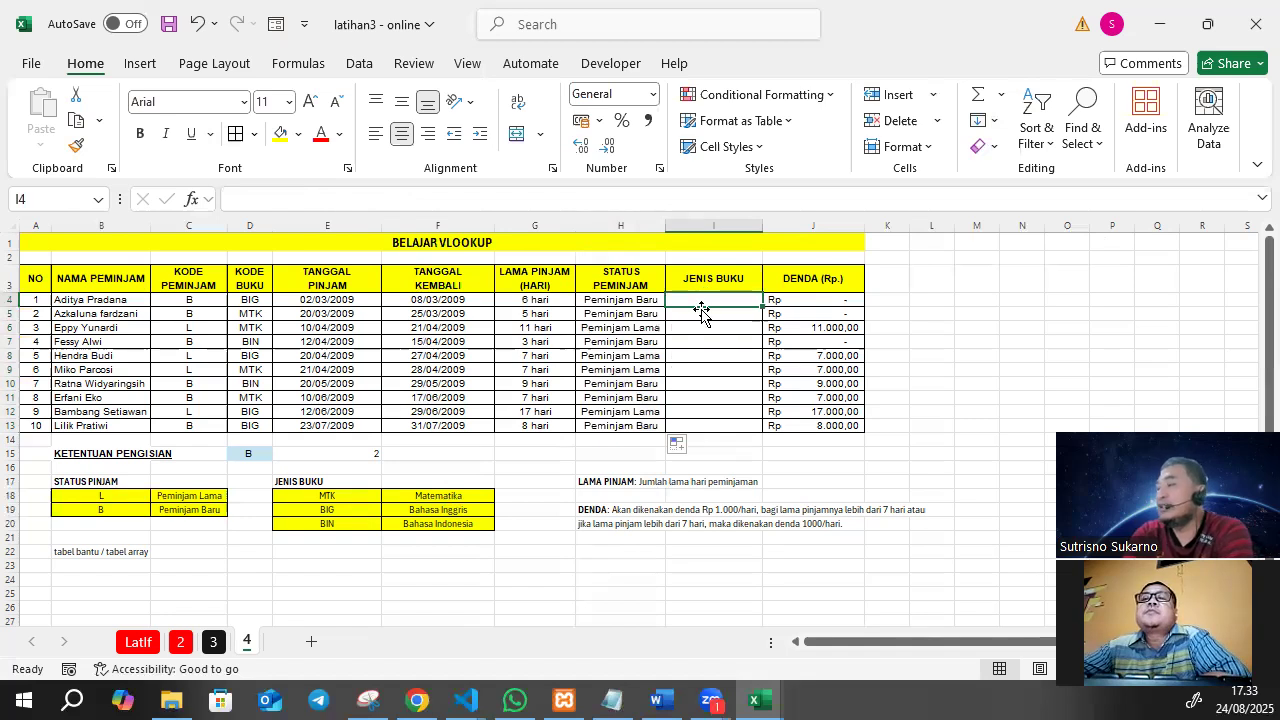
{"action": "left_click_drag", "start_coordinate": [310, 495], "coordinate": [437, 523]}
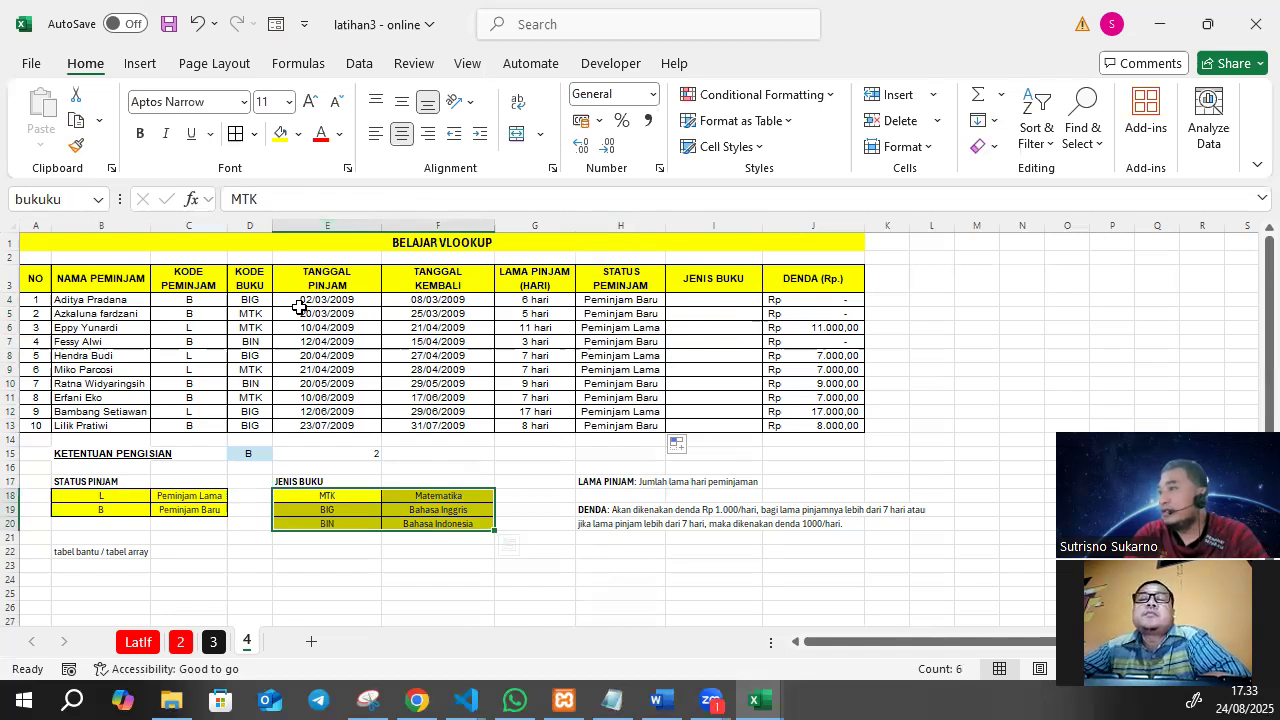
{"action": "left_click", "coordinate": [240, 298]}
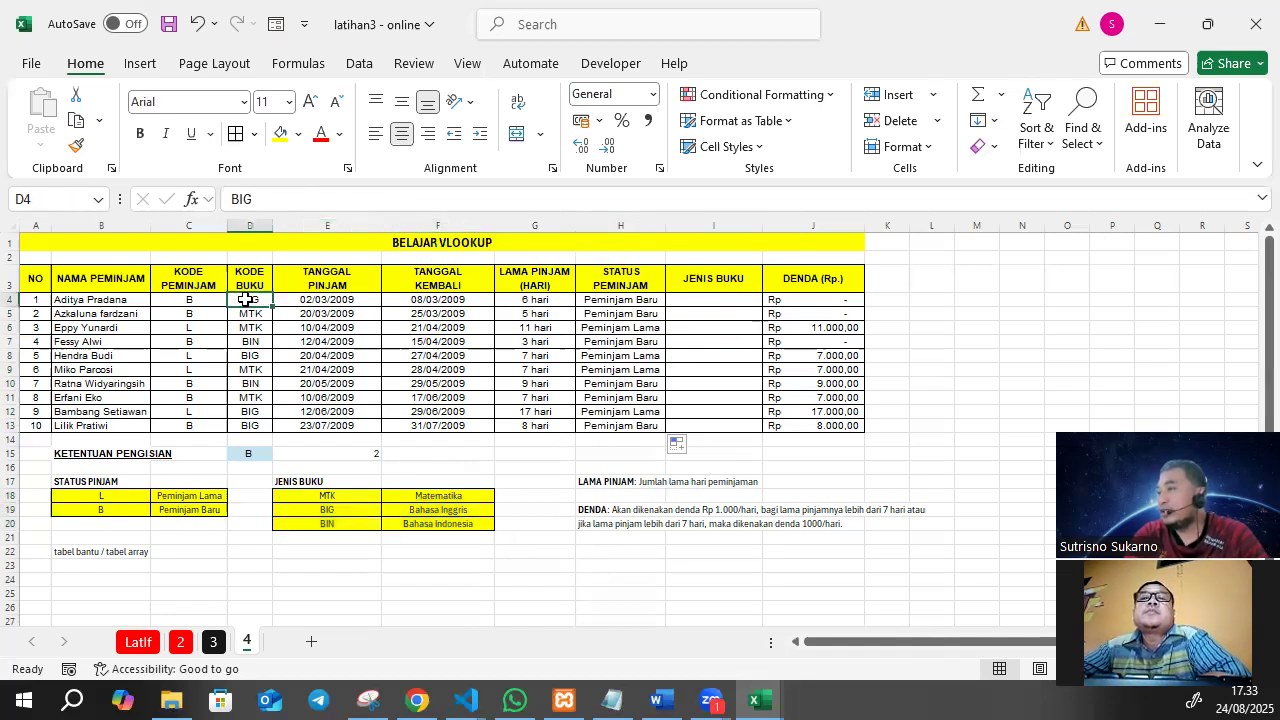
{"action": "left_click", "coordinate": [689, 299]}
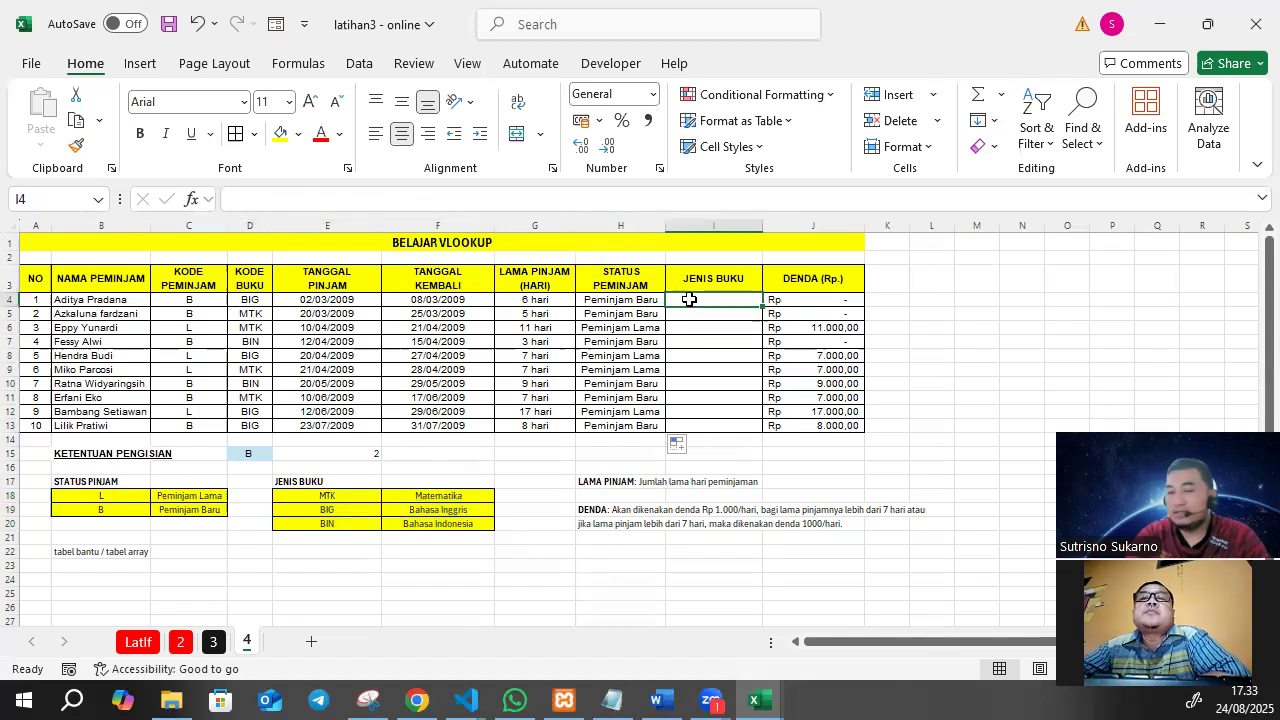
{"action": "type", "text": "=vlook"}
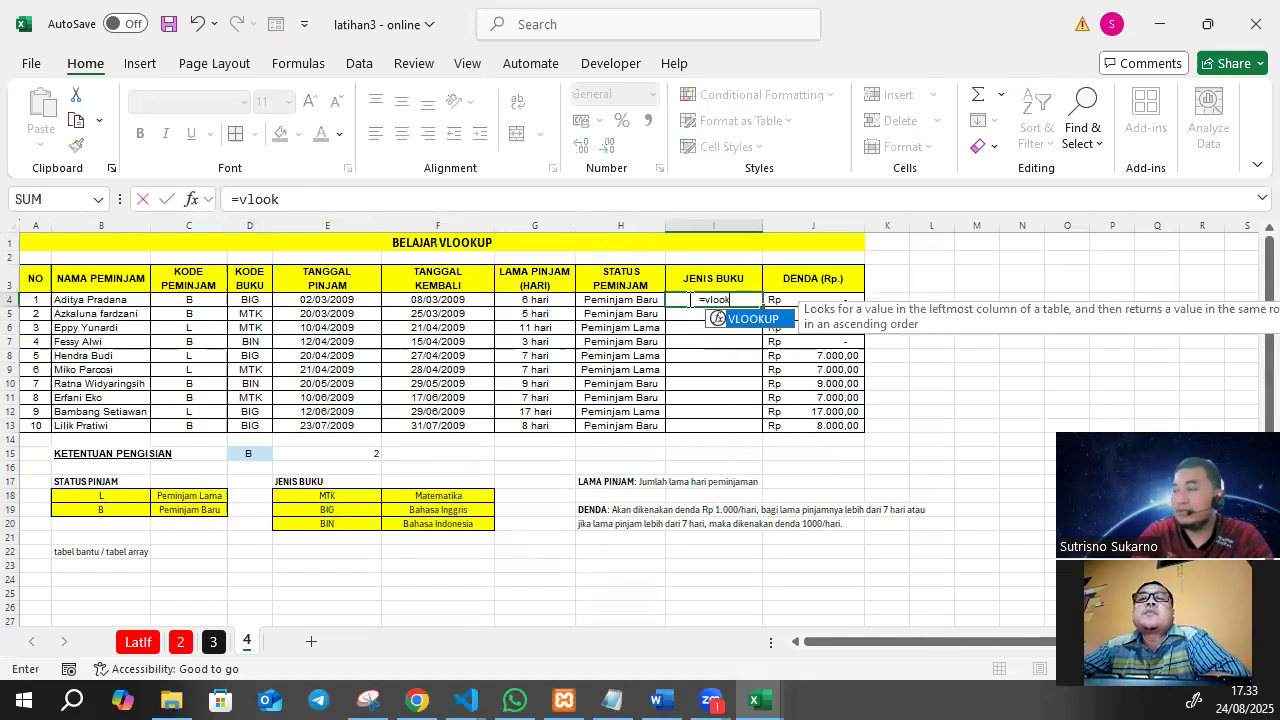
{"action": "type", "text": "up"}
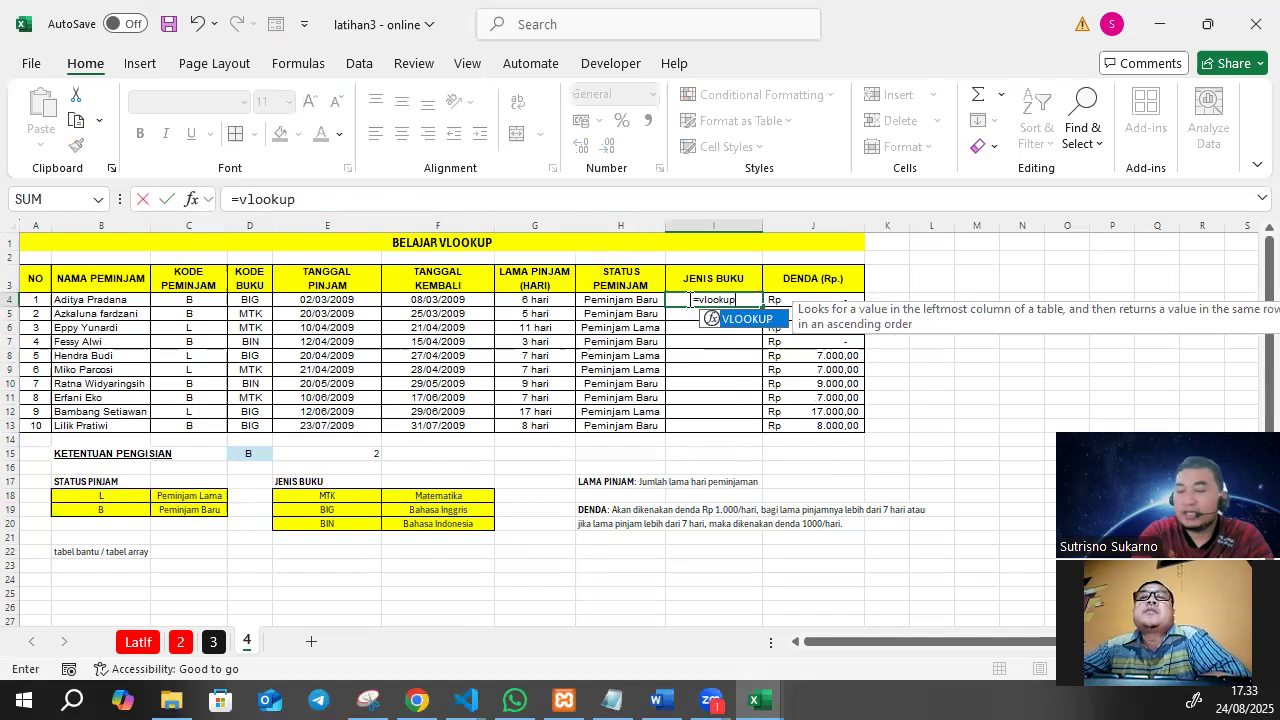
{"action": "type", "text": "("}
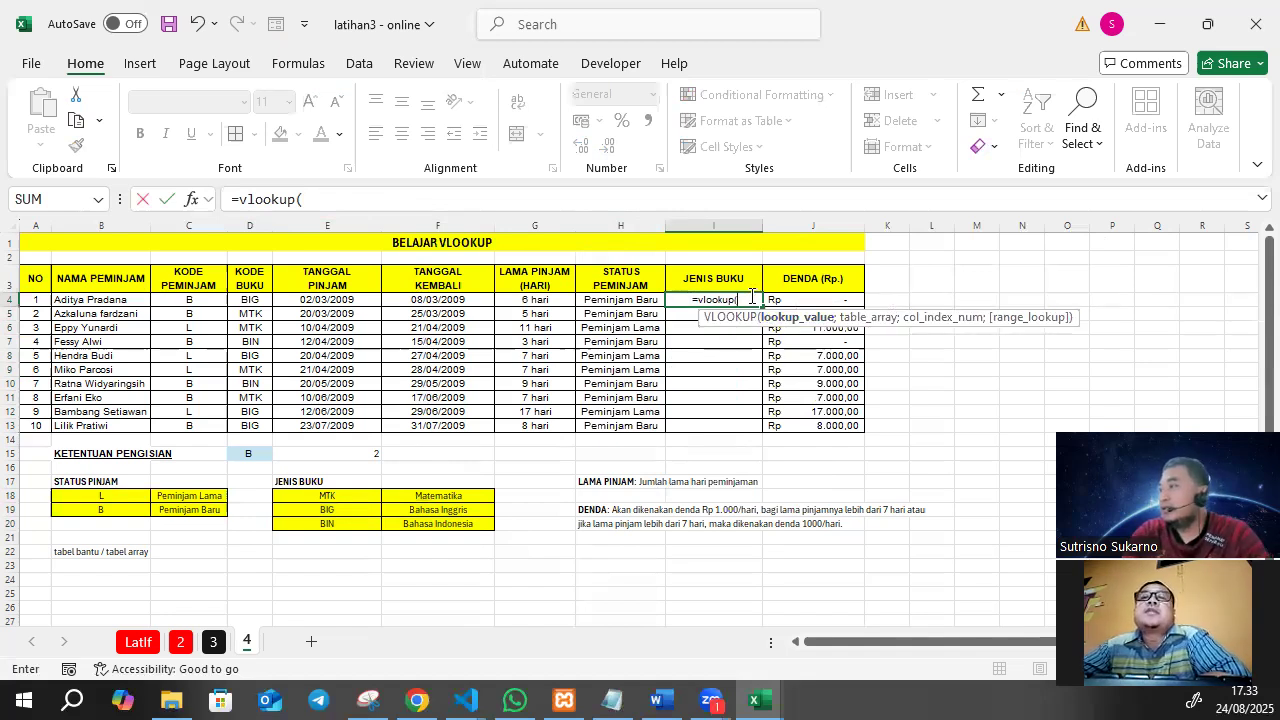
{"action": "left_click", "coordinate": [260, 298]}
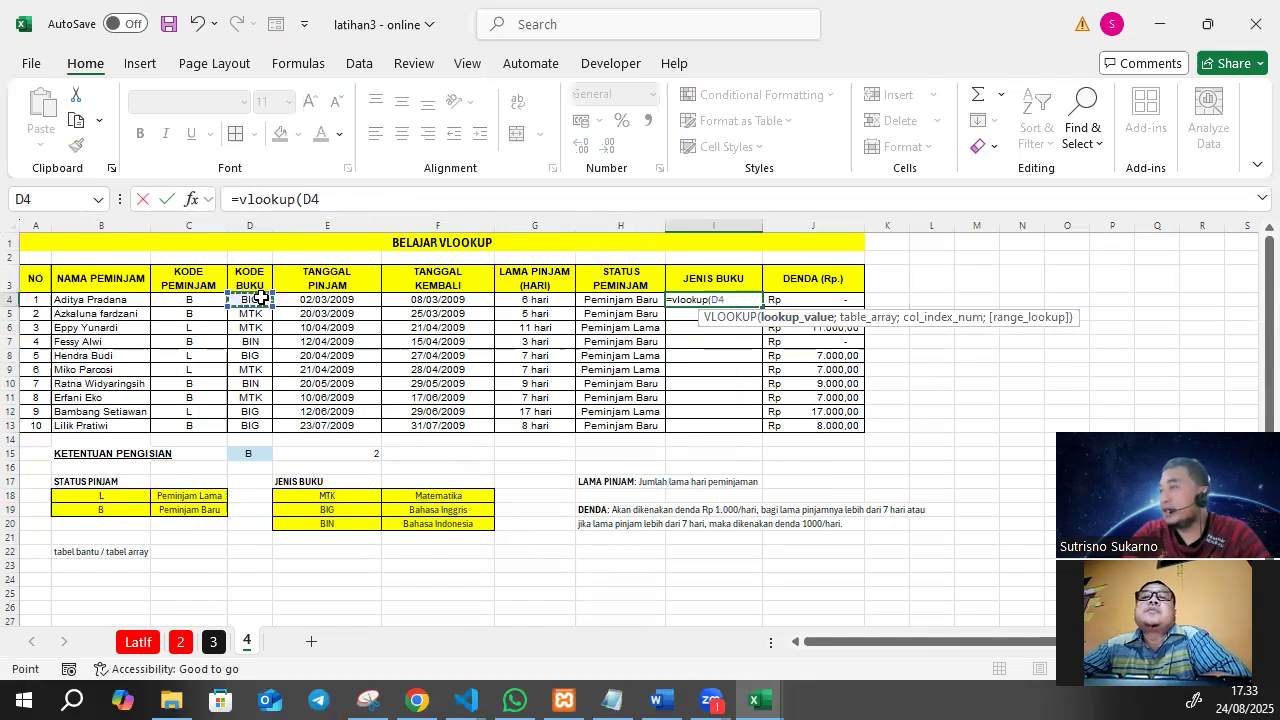
Complete the I4 VLOOKUP with the named table bukuku, column index 2 and range lookup 0.
{"action": "left_click", "coordinate": [366, 201]}
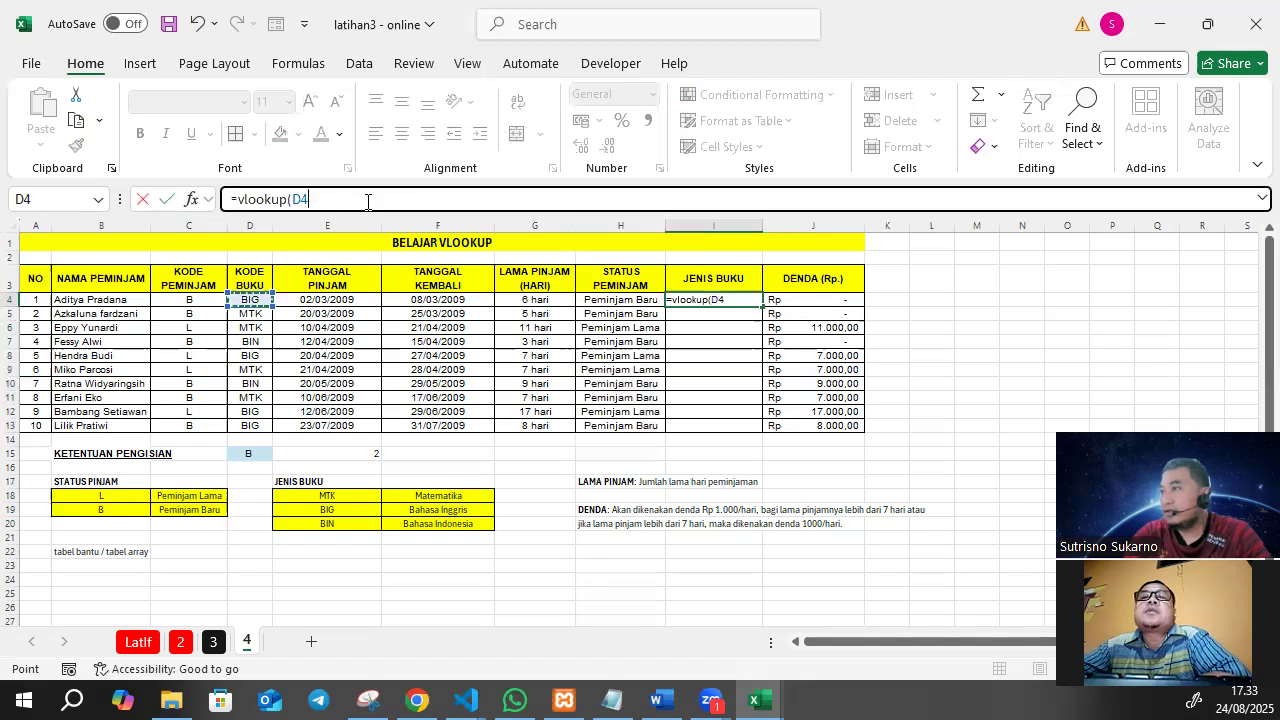
{"action": "type", "text": ";bu"}
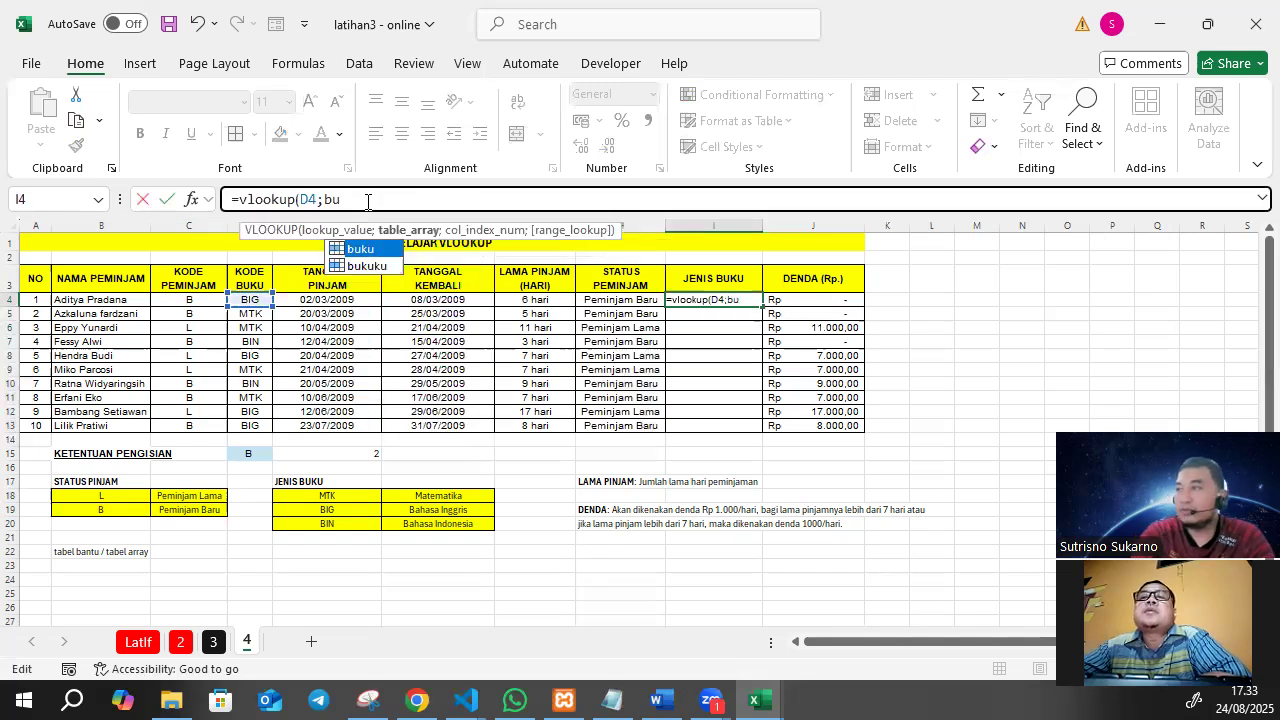
{"action": "type", "text": "kuku"}
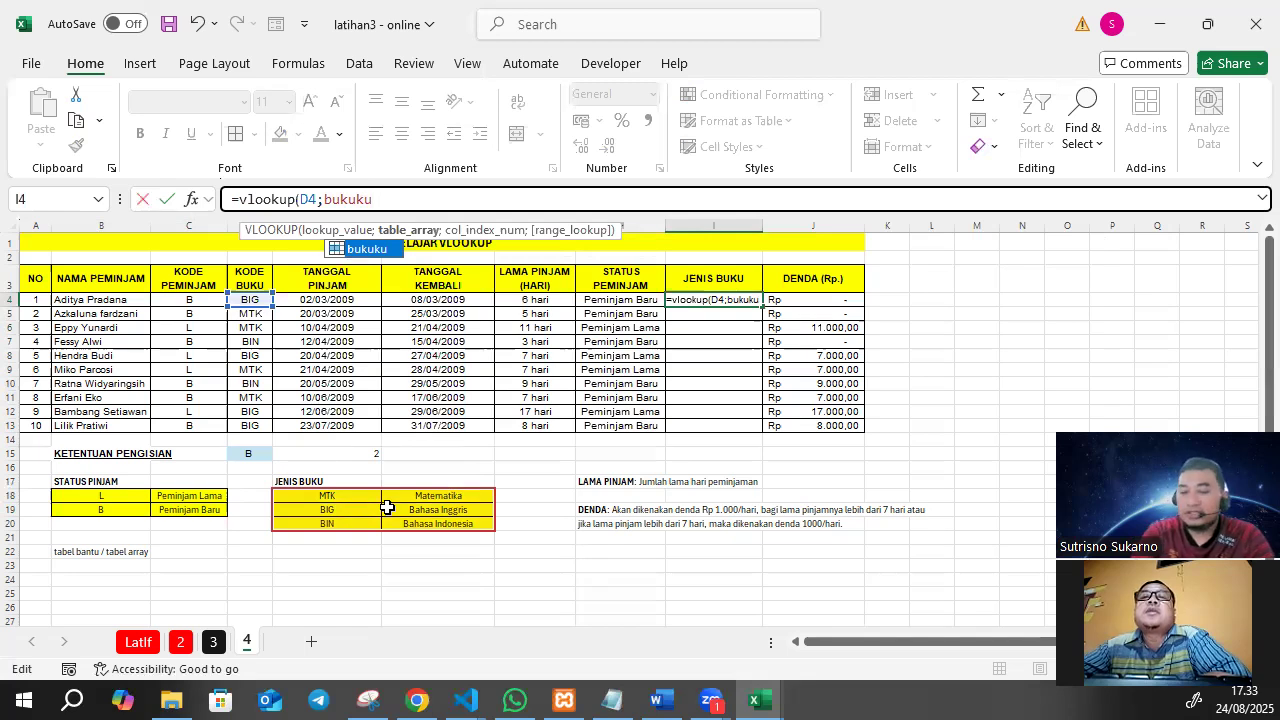
{"action": "type", "text": ";"}
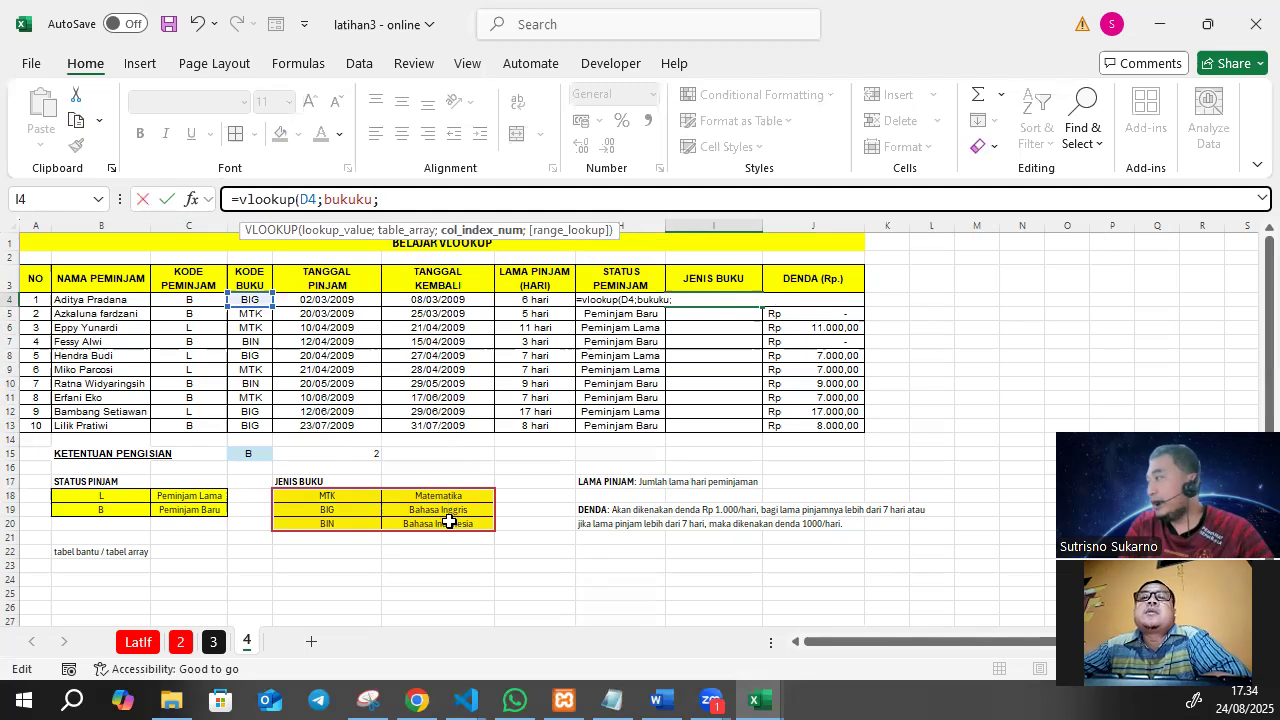
{"action": "type", "text": "2;"}
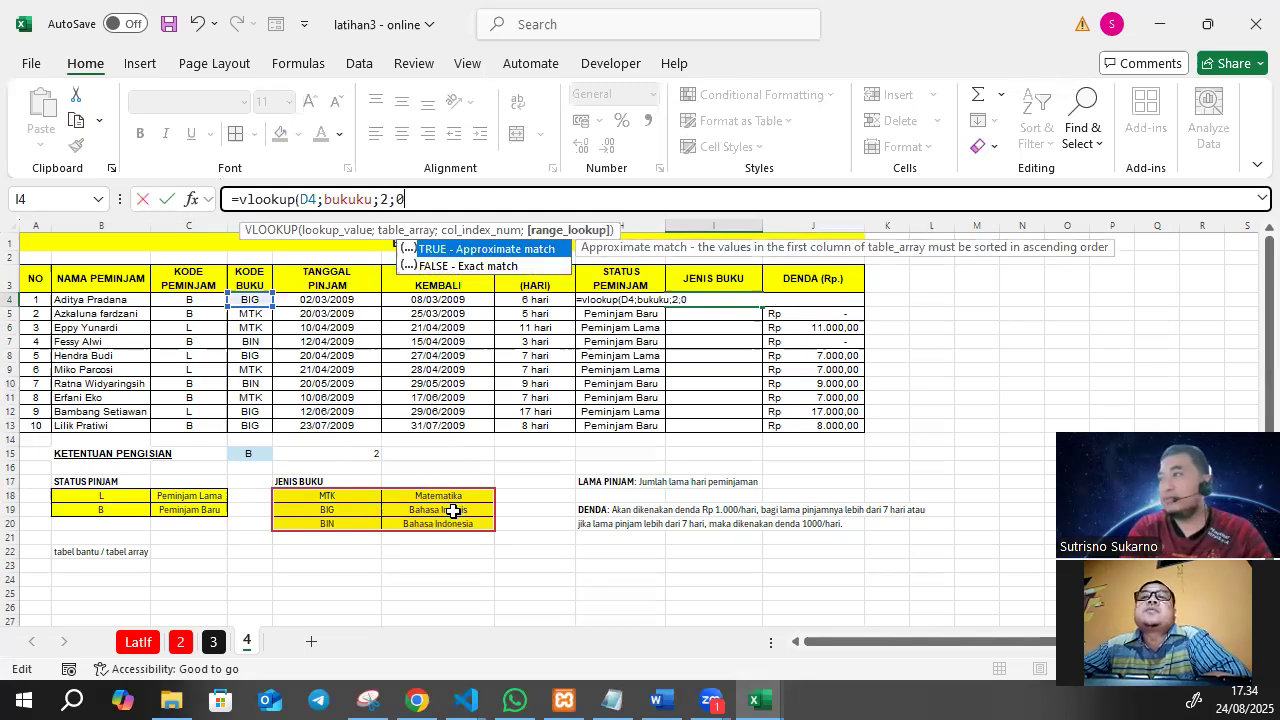
{"action": "type", "text": "0"}
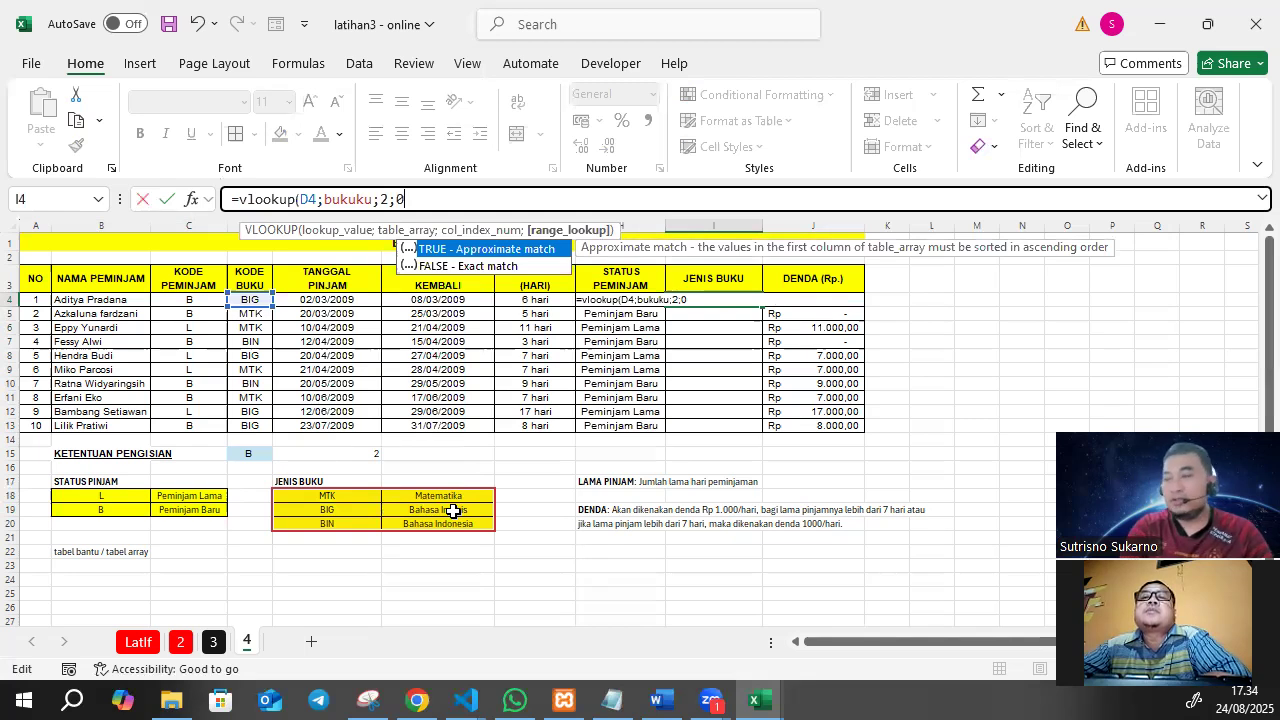
{"action": "type", "text": ")"}
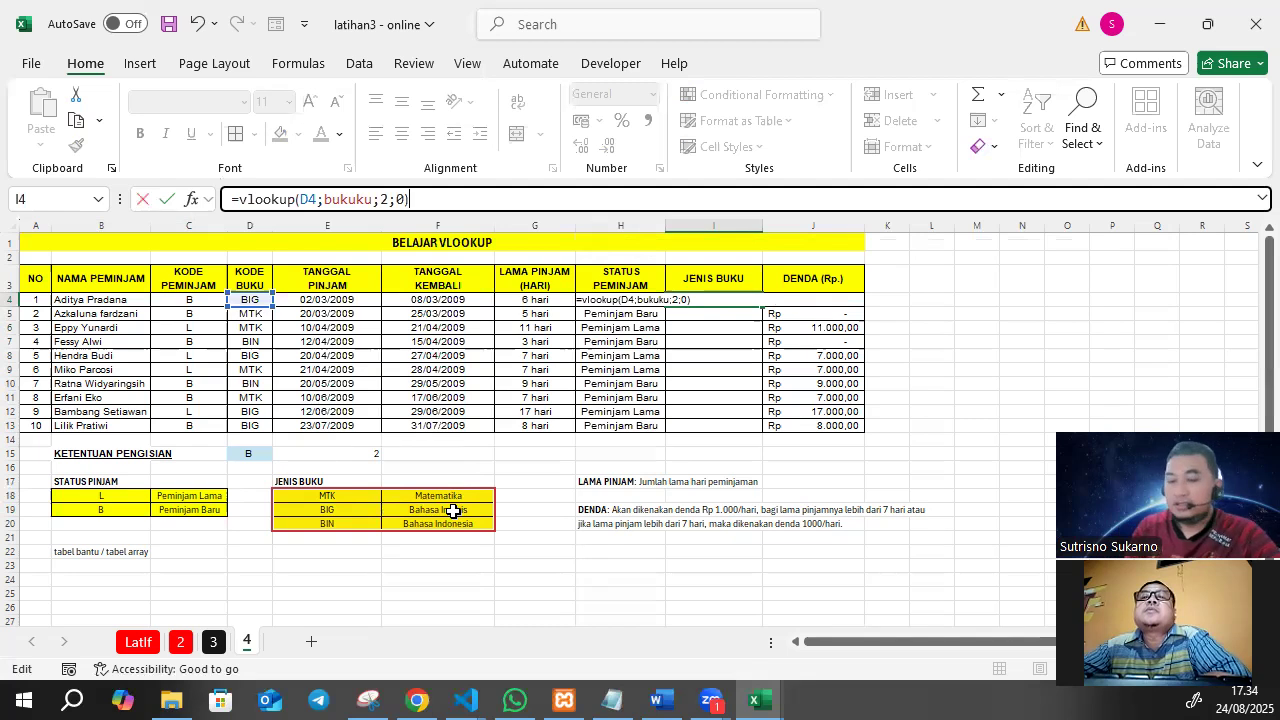
{"action": "key", "text": "Return"}
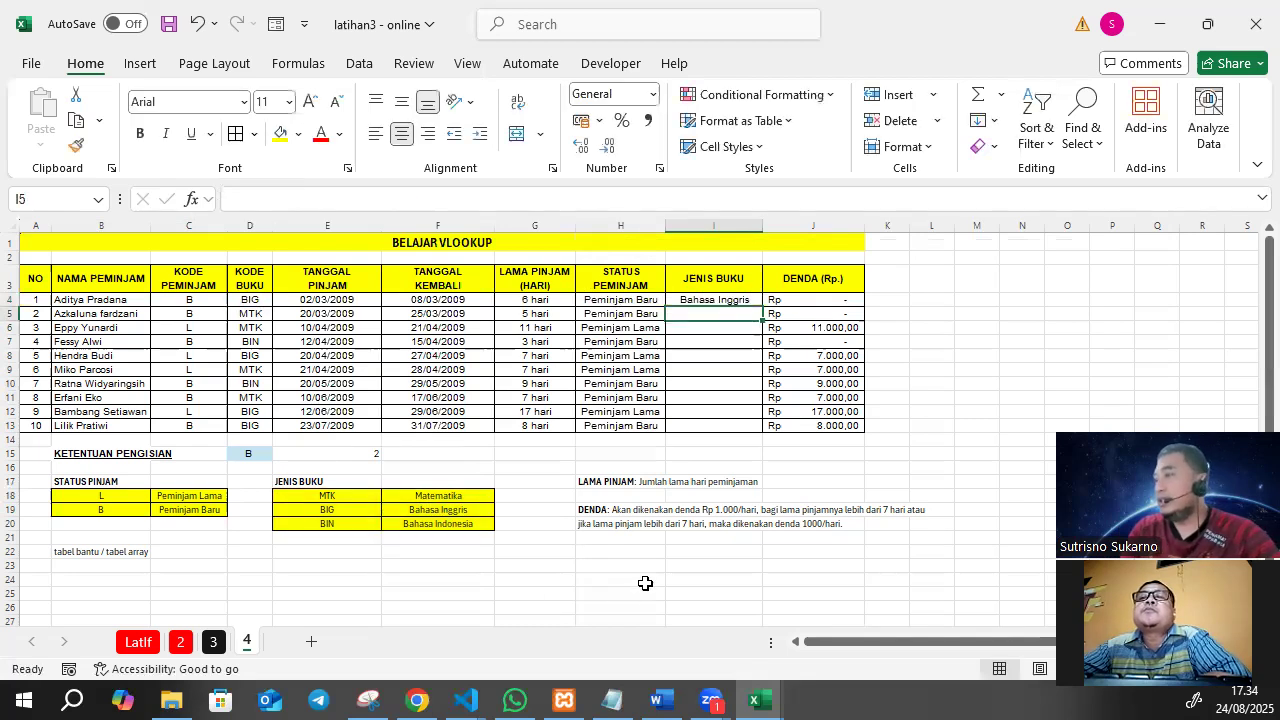
Fill the JENIS BUKU formula from I4 down through I13.
{"action": "left_click", "coordinate": [270, 297]}
{"action": "left_click", "coordinate": [700, 298]}
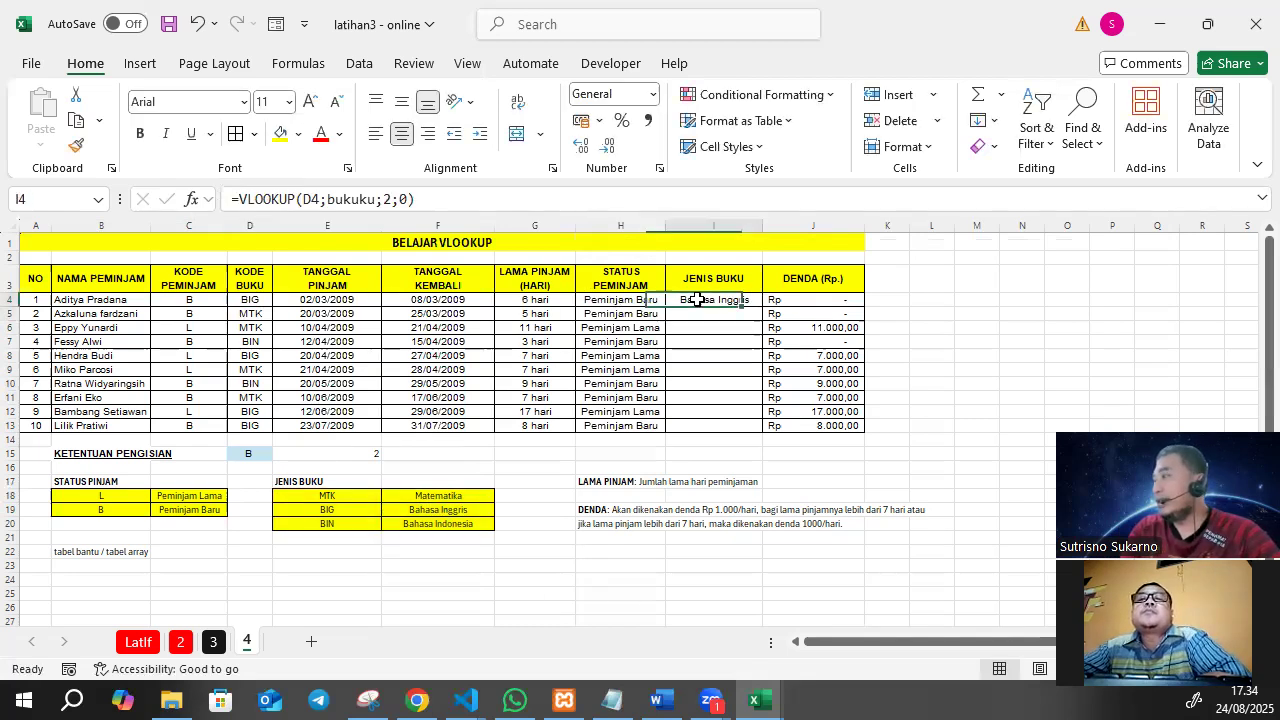
{"action": "left_click_drag", "start_coordinate": [762, 307], "coordinate": [752, 433]}
{"action": "left_click", "coordinate": [690, 467]}
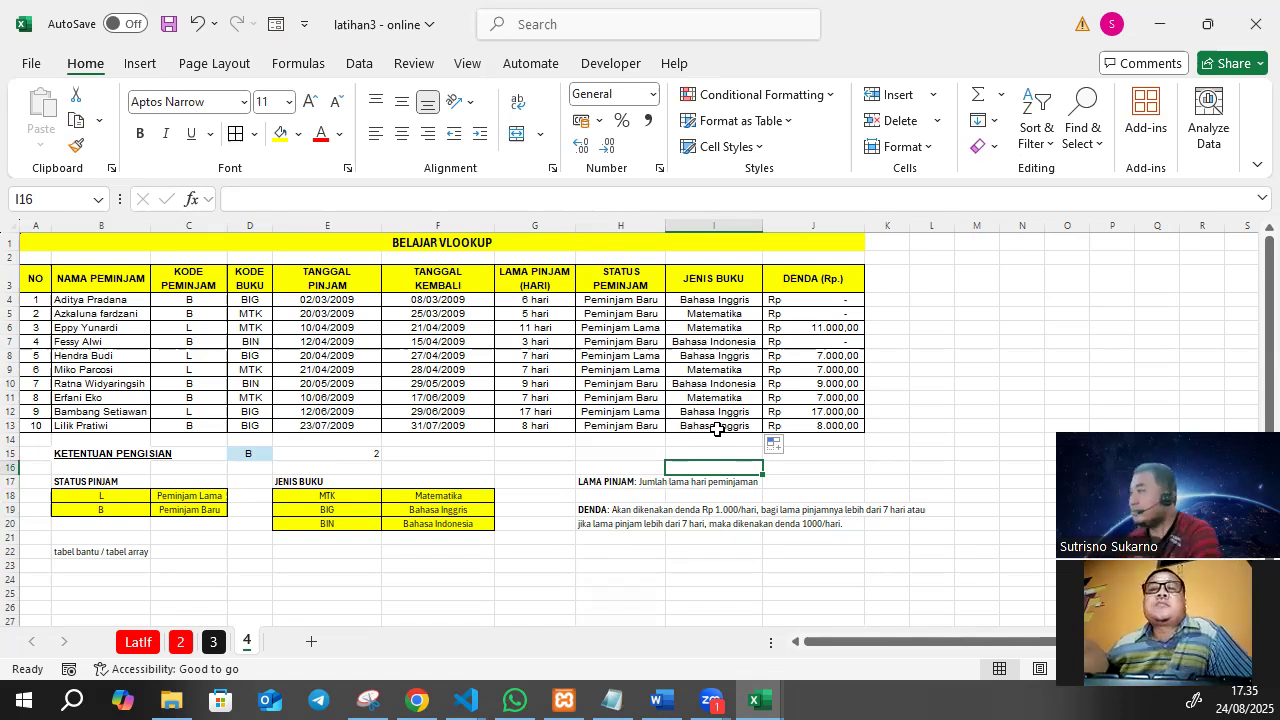
{"action": "left_click", "coordinate": [735, 298]}
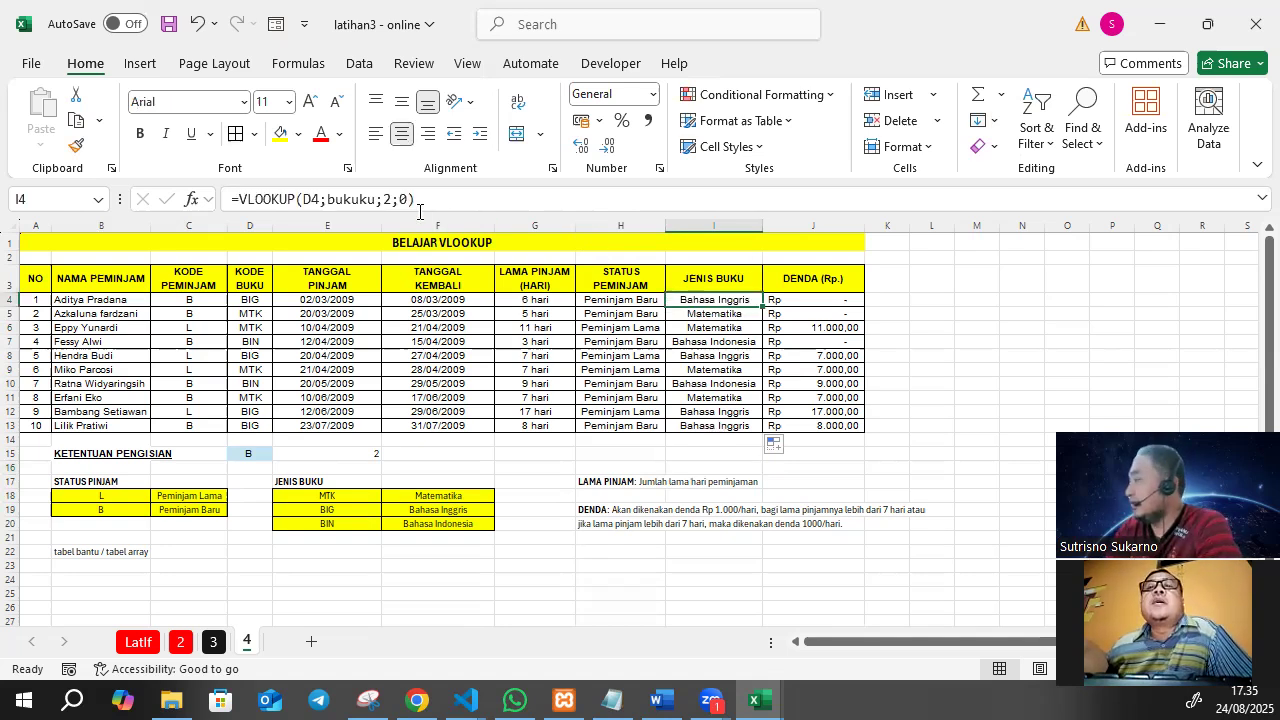